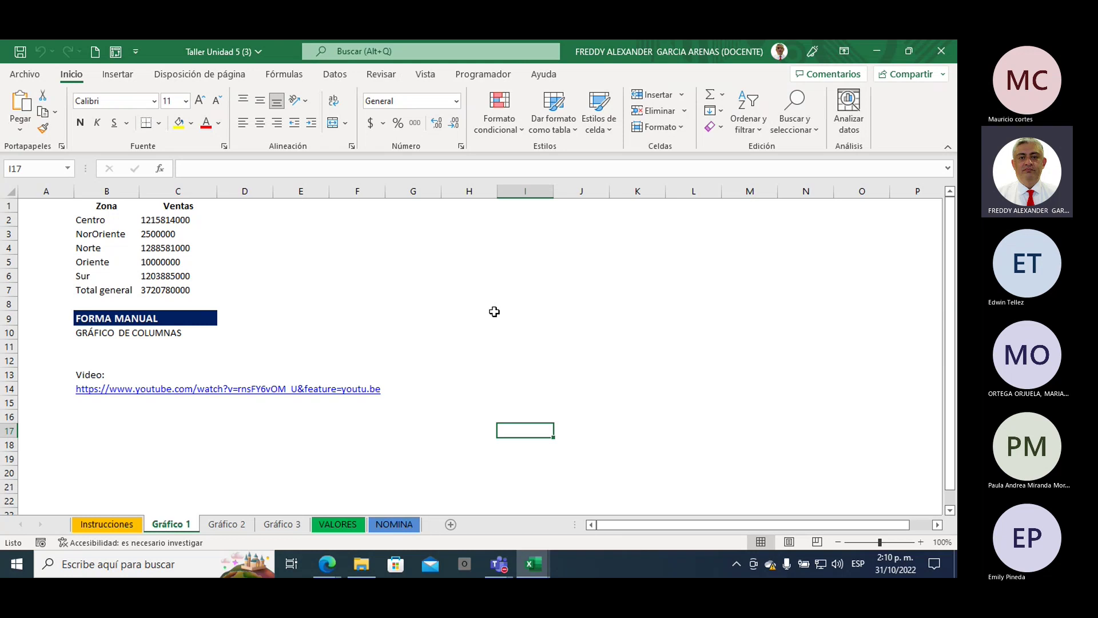
# Select empty cell I4 on the Gráfico 1 sheet and display the insertion commands
pyautogui.click(507, 245)
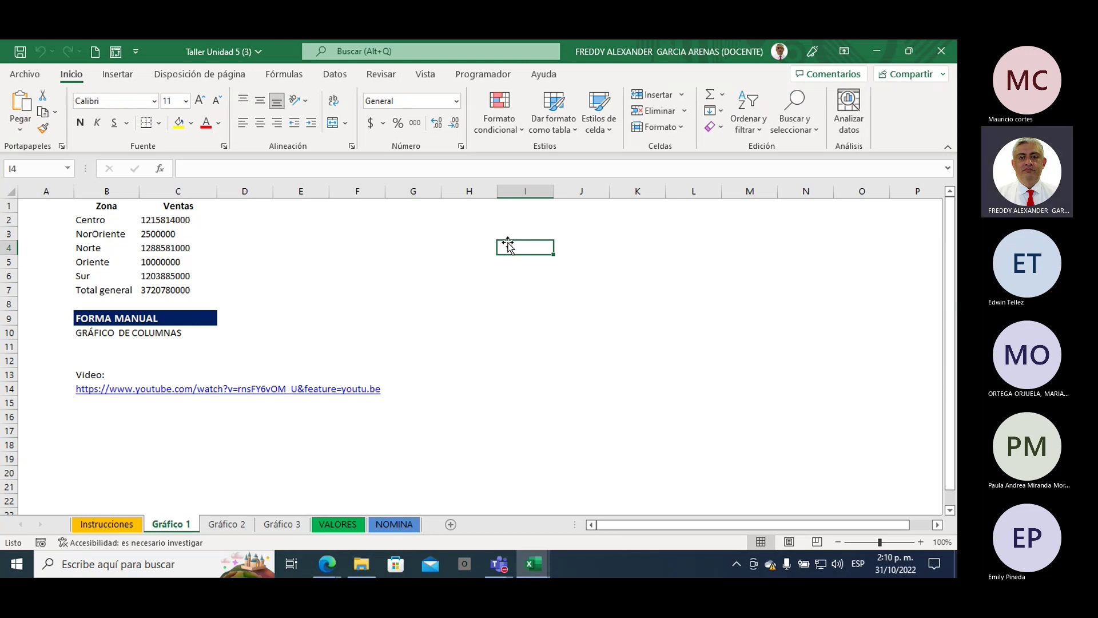
pyautogui.click(118, 78)
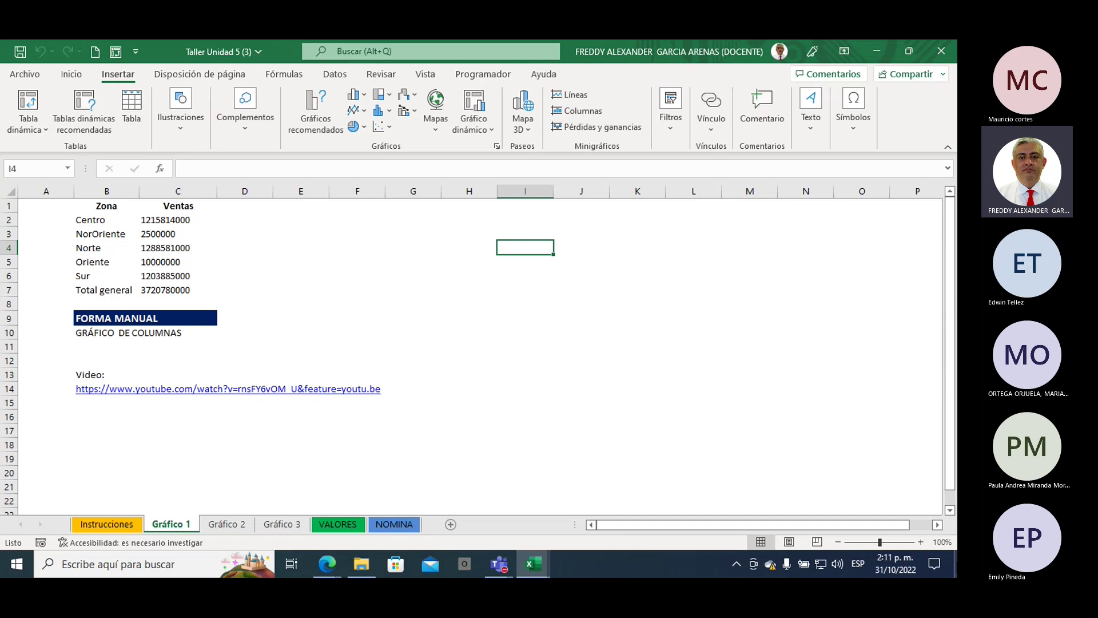
# Launch the ZoomIt64 annotation tool from the desktop and return to the Taller Unidad 5 (3) workbook in Excel
pyautogui.click(955, 567)
pyautogui.doubleClick(238, 76)
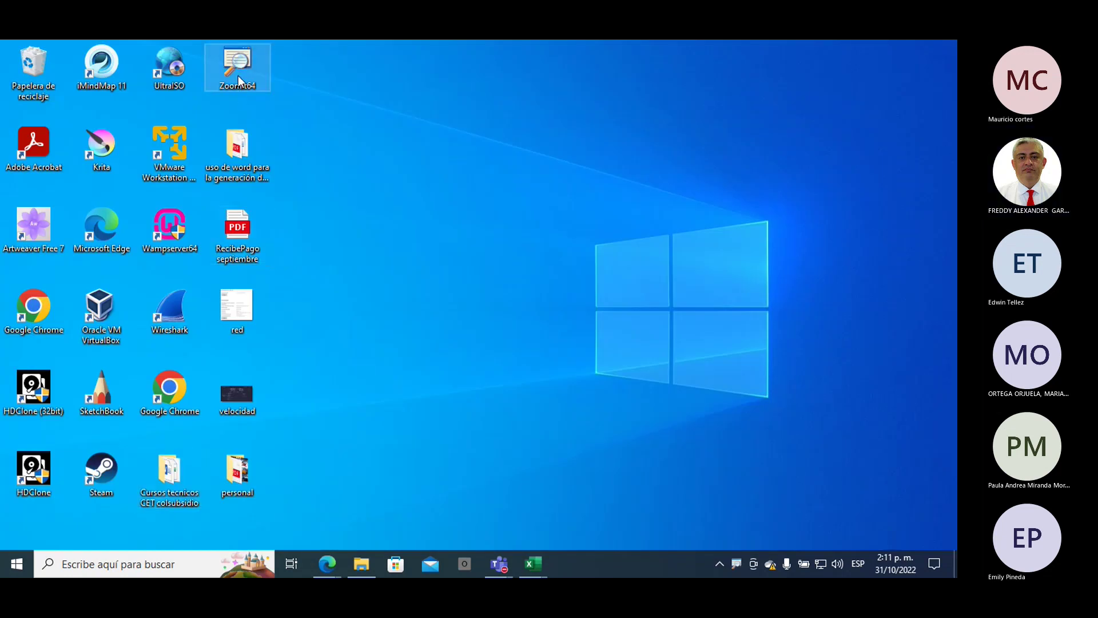
pyautogui.hotkey('ctrl', '2')
pyautogui.press('Escape')
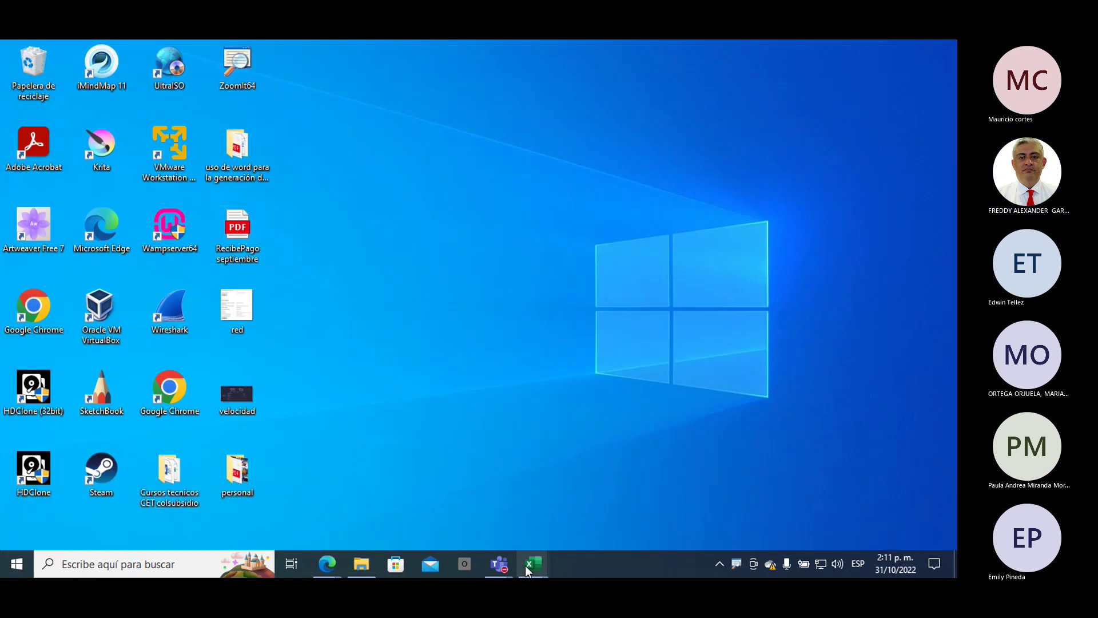
pyautogui.moveTo(537, 564)
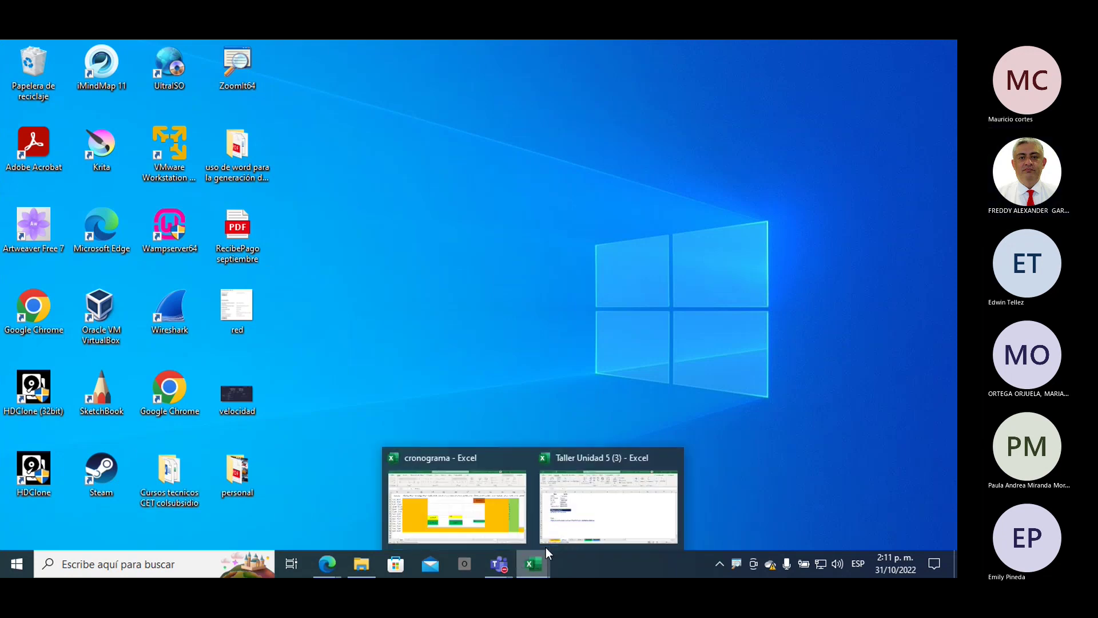
pyautogui.click(577, 523)
# Annotate the Insertar heading and the Gráficos group in red pen, and clear the drawing
pyautogui.hotkey('ctrl', '2')
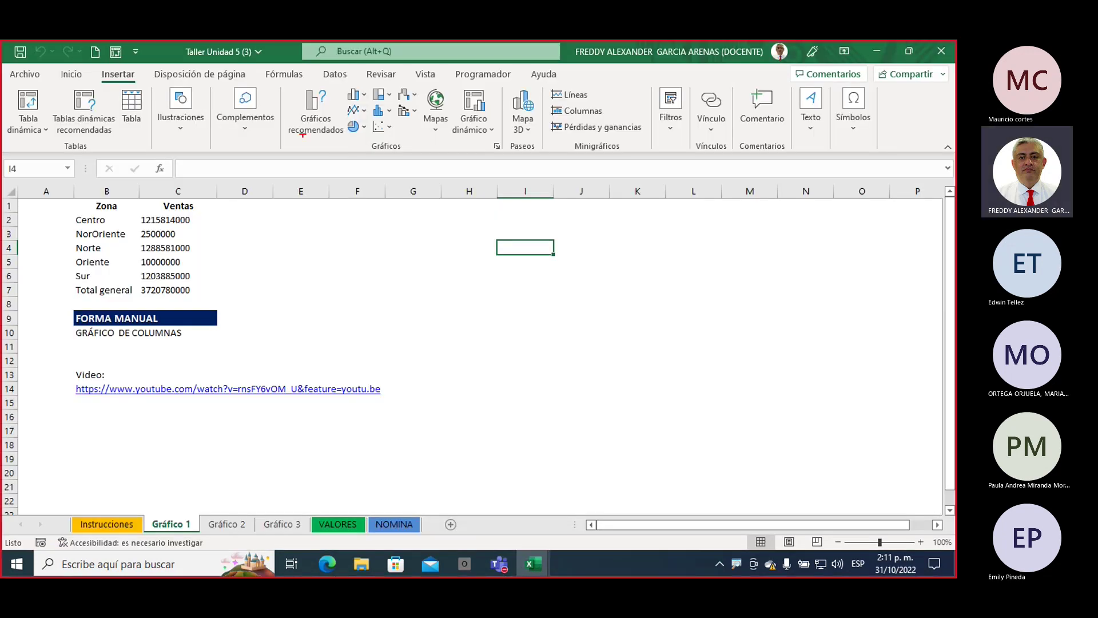
pyautogui.moveTo(147, 73)
pyautogui.mouseDown()
pyautogui.moveTo(94, 64)
pyautogui.moveTo(131, 95)
pyautogui.moveTo(125, 67)
pyautogui.mouseUp()
pyautogui.moveTo(279, 90)
pyautogui.mouseDown()
pyautogui.moveTo(282, 154)
pyautogui.moveTo(500, 155)
pyautogui.moveTo(498, 85)
pyautogui.mouseUp()
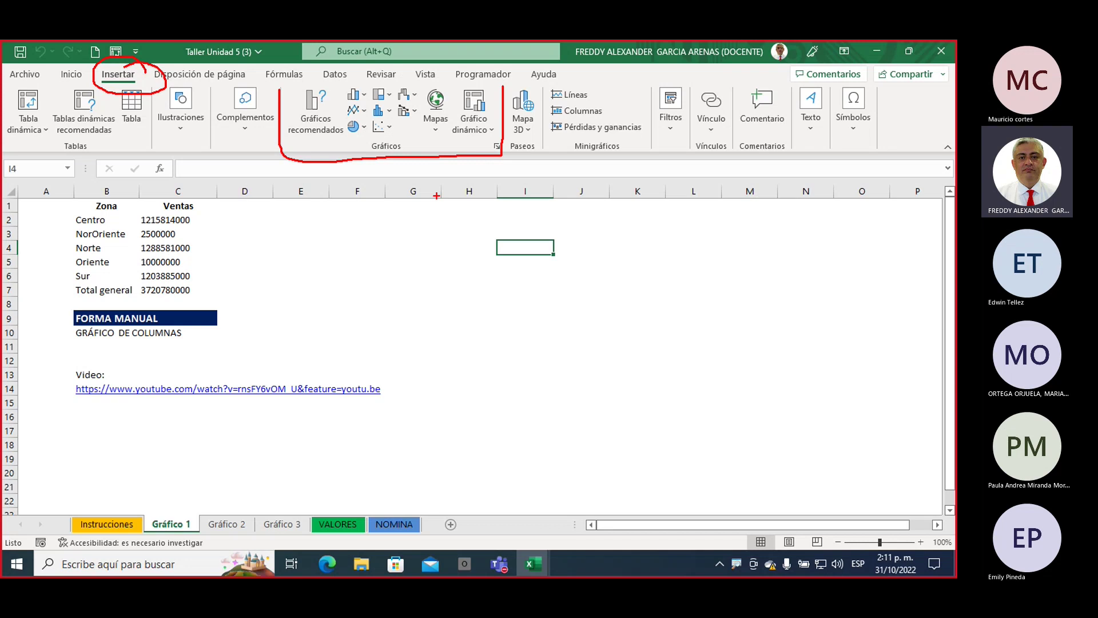
pyautogui.moveTo(294, 222)
pyautogui.mouseDown()
pyautogui.moveTo(309, 147)
pyautogui.moveTo(289, 142)
pyautogui.mouseUp()
pyautogui.press('Escape')
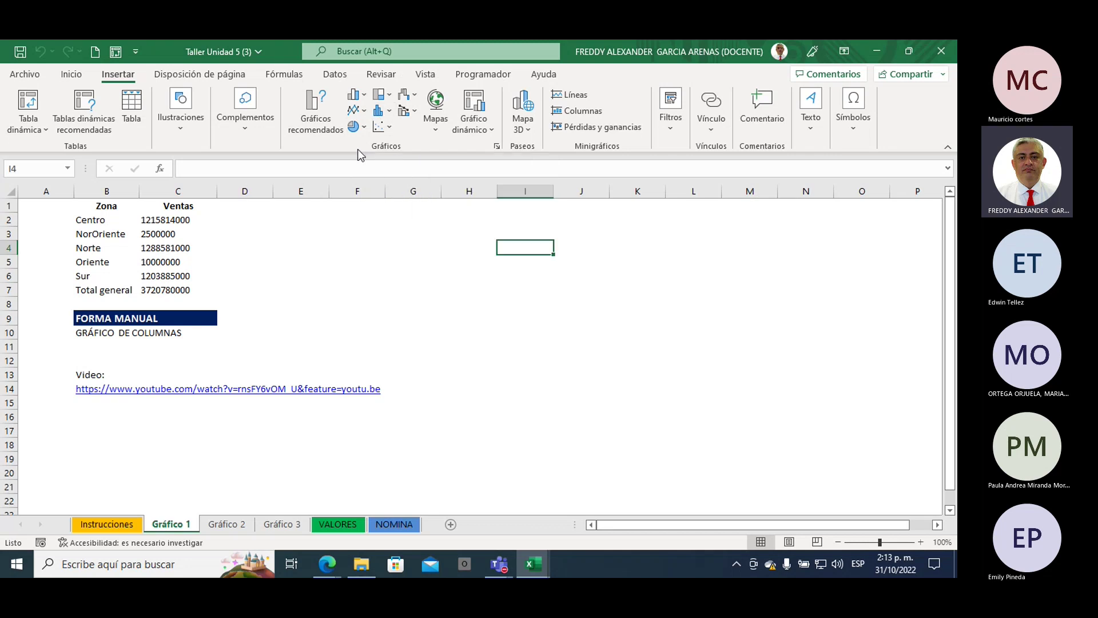
# Insert an empty 2-D clustered column chart and place it over columns G to M, rows 2 to 16
pyautogui.click(365, 101)
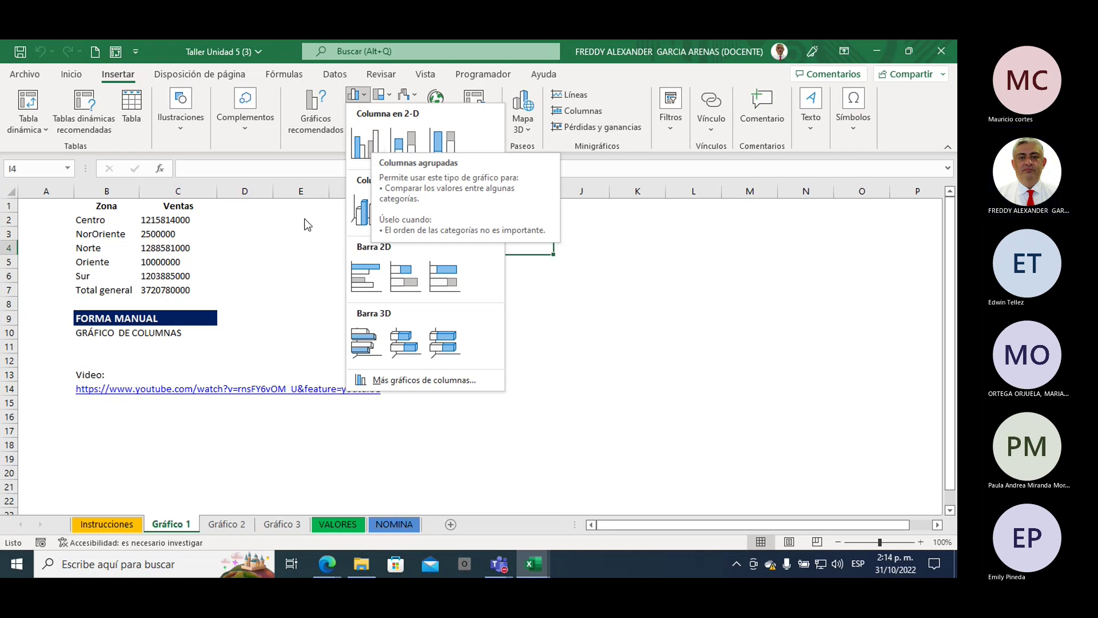
pyautogui.click(275, 242)
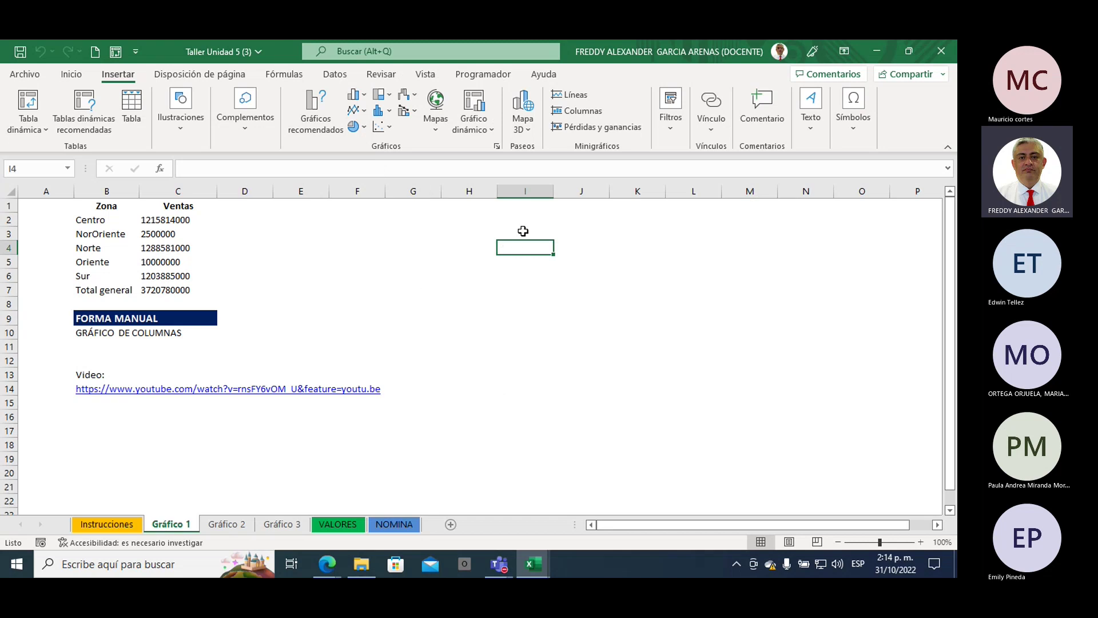
pyautogui.click(353, 96)
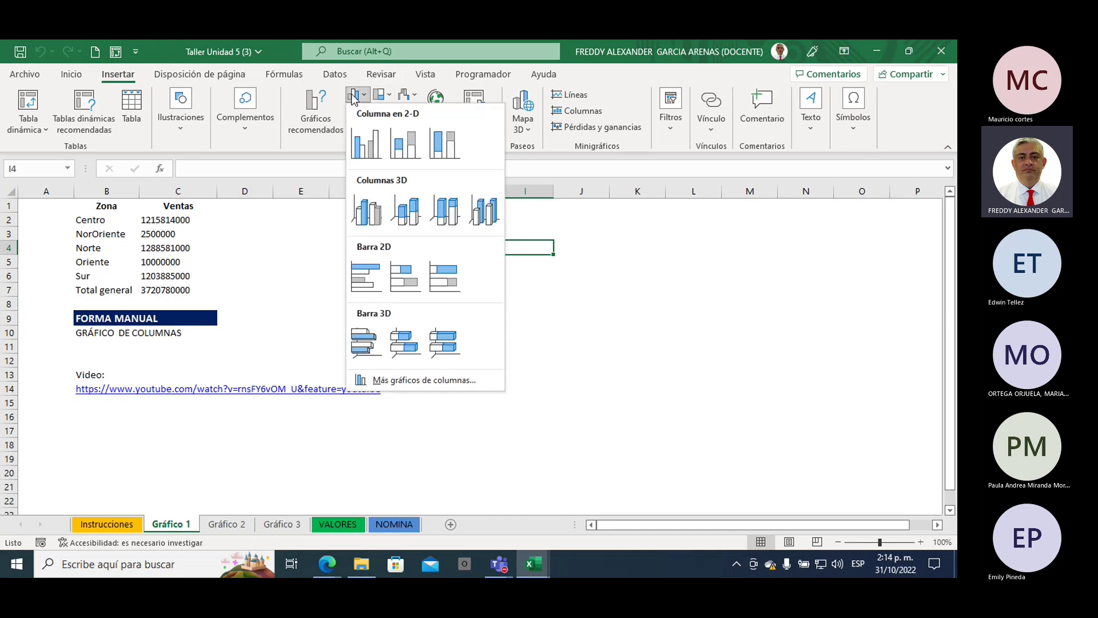
pyautogui.click(361, 150)
pyautogui.moveTo(499, 265); pyautogui.dragTo(622, 227)
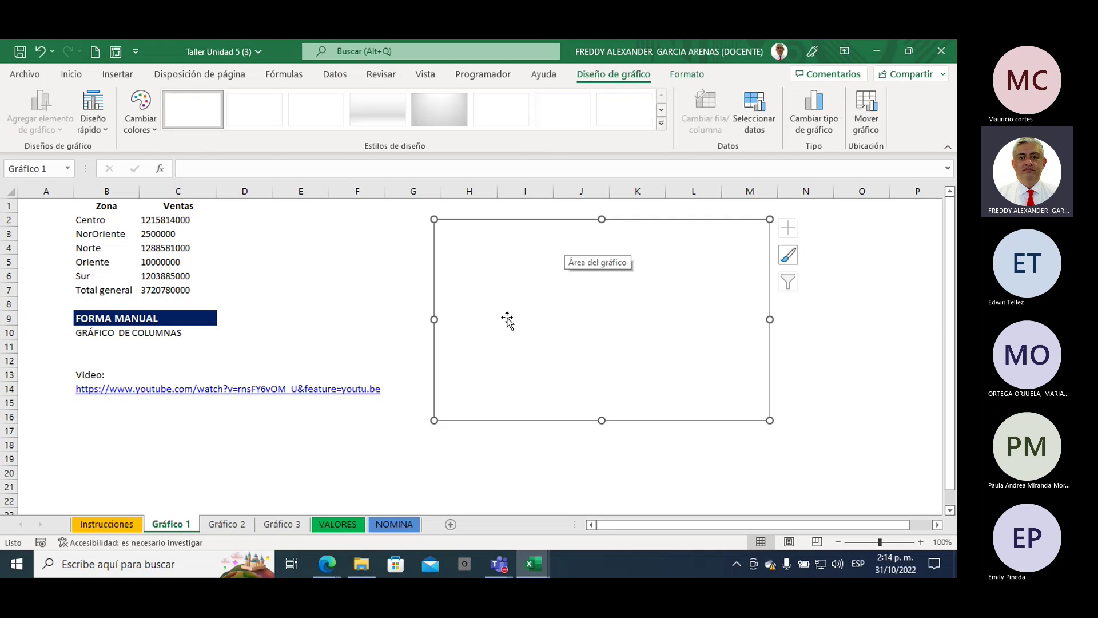
# Annotate the chart design and format headings, the chart styles and the Seleccionar datos command in red pen, and clear the drawing
pyautogui.hotkey('ctrl', '2')
pyautogui.moveTo(569, 70)
pyautogui.mouseDown()
pyautogui.moveTo(572, 87)
pyautogui.moveTo(624, 101)
pyautogui.moveTo(707, 82)
pyautogui.moveTo(677, 54)
pyautogui.mouseUp()
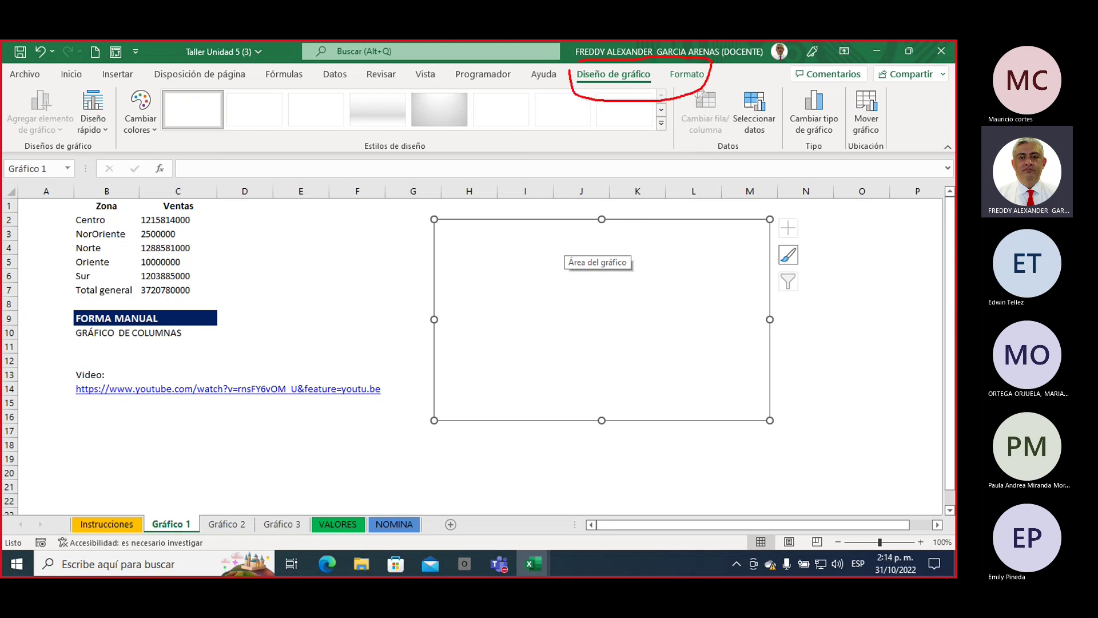
pyautogui.moveTo(571, 70); pyautogui.dragTo(569, 78)
pyautogui.moveTo(657, 63); pyautogui.dragTo(661, 94)
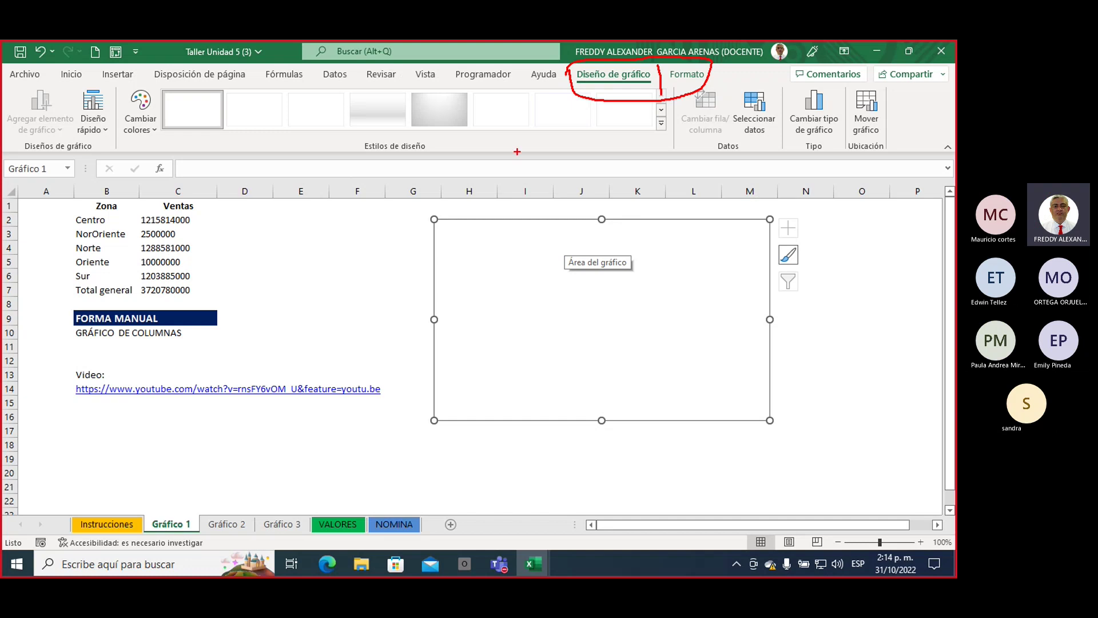
pyautogui.moveTo(183, 143)
pyautogui.mouseDown()
pyautogui.moveTo(521, 167)
pyautogui.moveTo(673, 117)
pyautogui.moveTo(486, 80)
pyautogui.moveTo(153, 85)
pyautogui.moveTo(189, 153)
pyautogui.mouseUp()
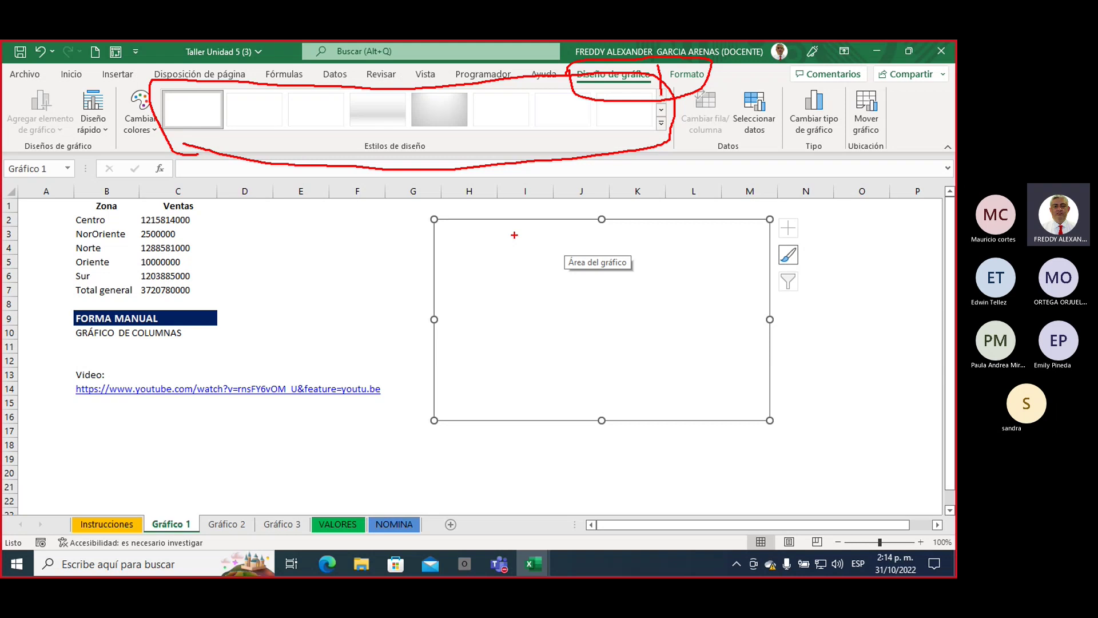
pyautogui.moveTo(645, 192)
pyautogui.mouseDown()
pyautogui.moveTo(732, 130)
pyautogui.moveTo(728, 80)
pyautogui.moveTo(780, 92)
pyautogui.moveTo(758, 141)
pyautogui.moveTo(732, 130)
pyautogui.mouseUp()
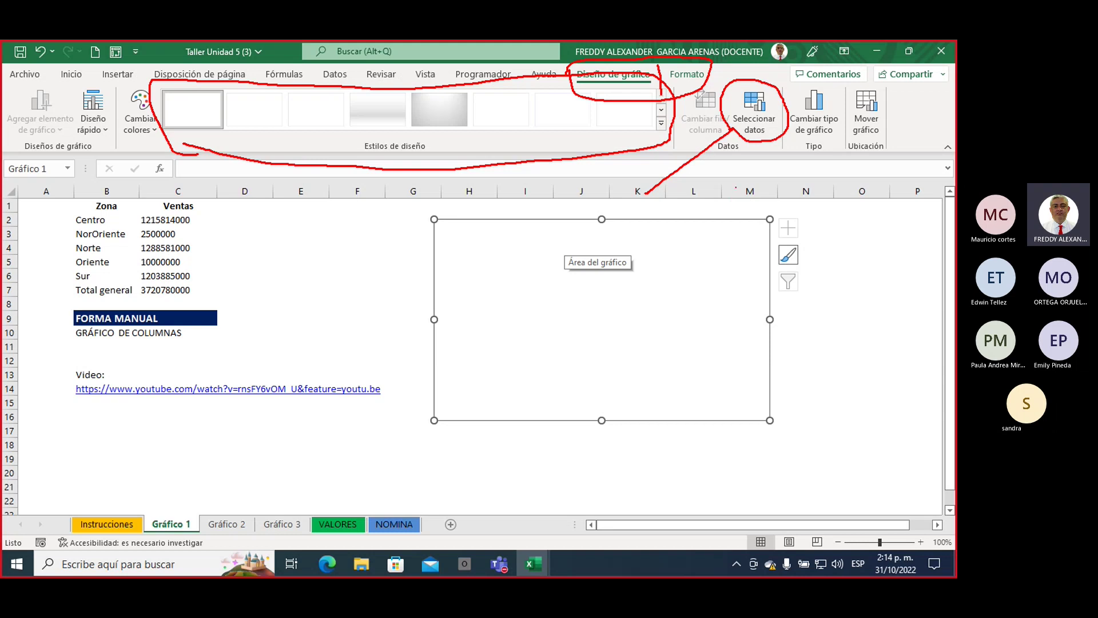
pyautogui.moveTo(771, 194)
pyautogui.mouseDown()
pyautogui.moveTo(755, 149)
pyautogui.moveTo(751, 160)
pyautogui.moveTo(770, 158)
pyautogui.mouseUp()
pyautogui.press('Escape')
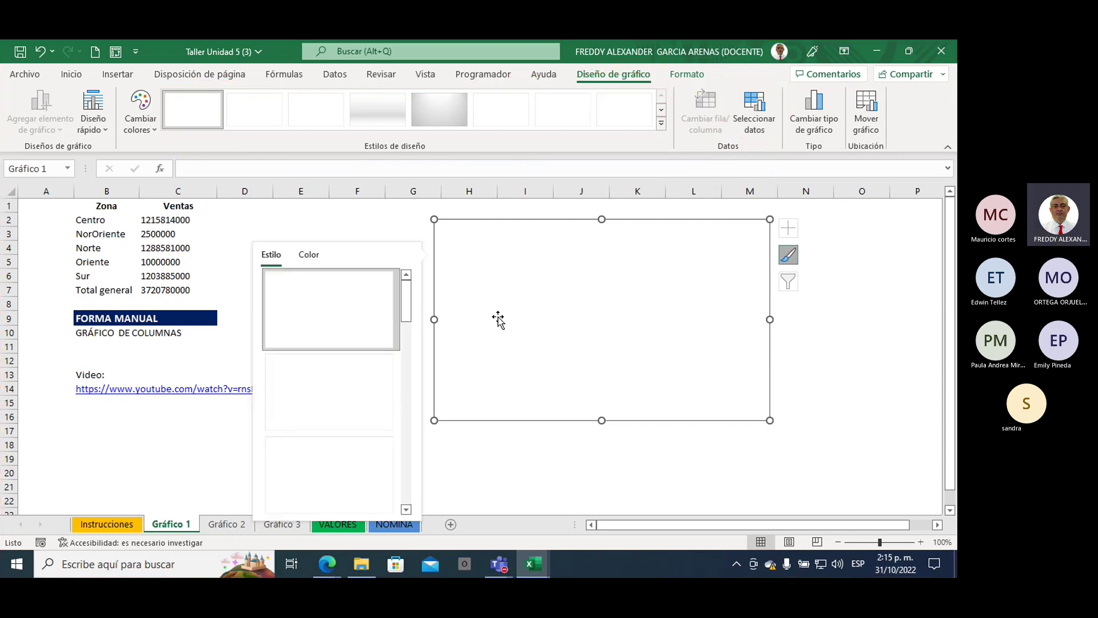
# Choose the zone and sales cells B1:C6, leaving out the total row, as the chart's data range
pyautogui.click(756, 129)
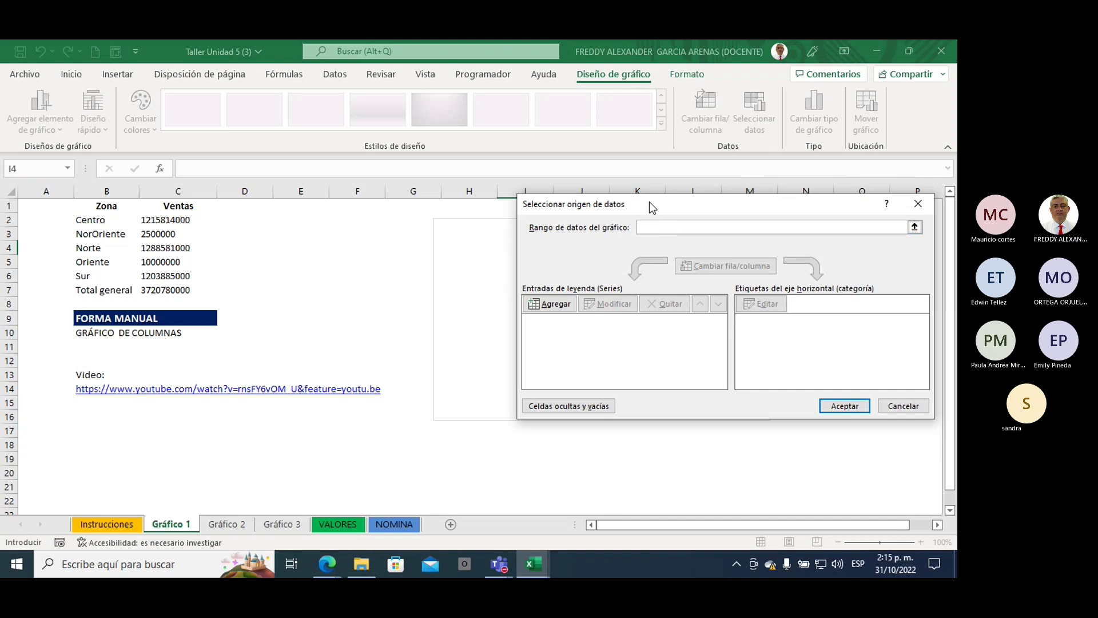
pyautogui.moveTo(650, 204); pyautogui.dragTo(460, 188)
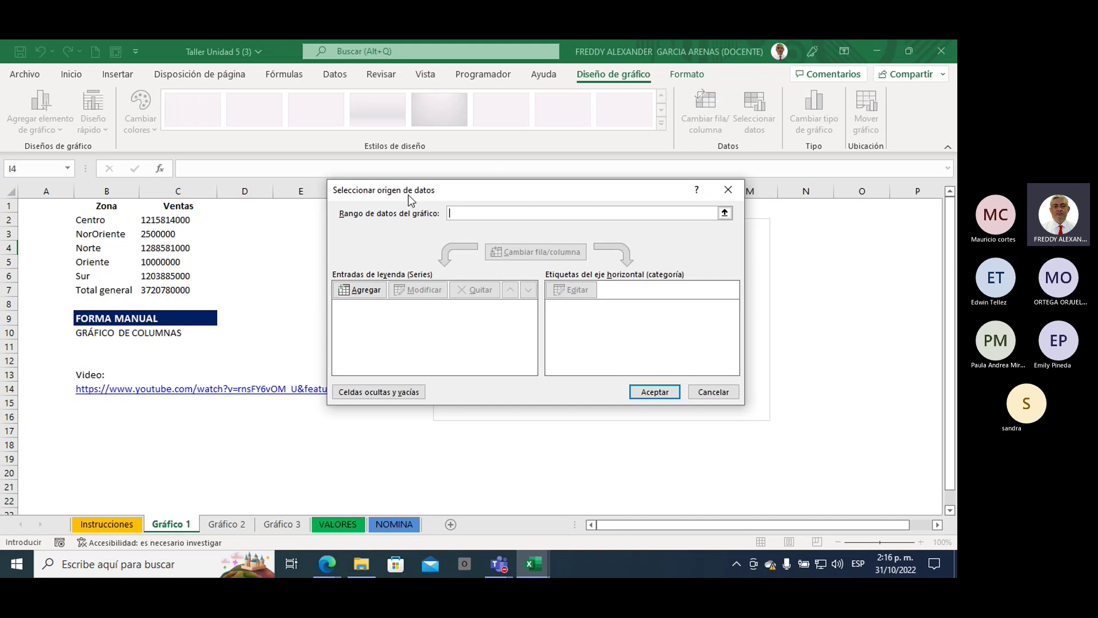
pyautogui.click(725, 215)
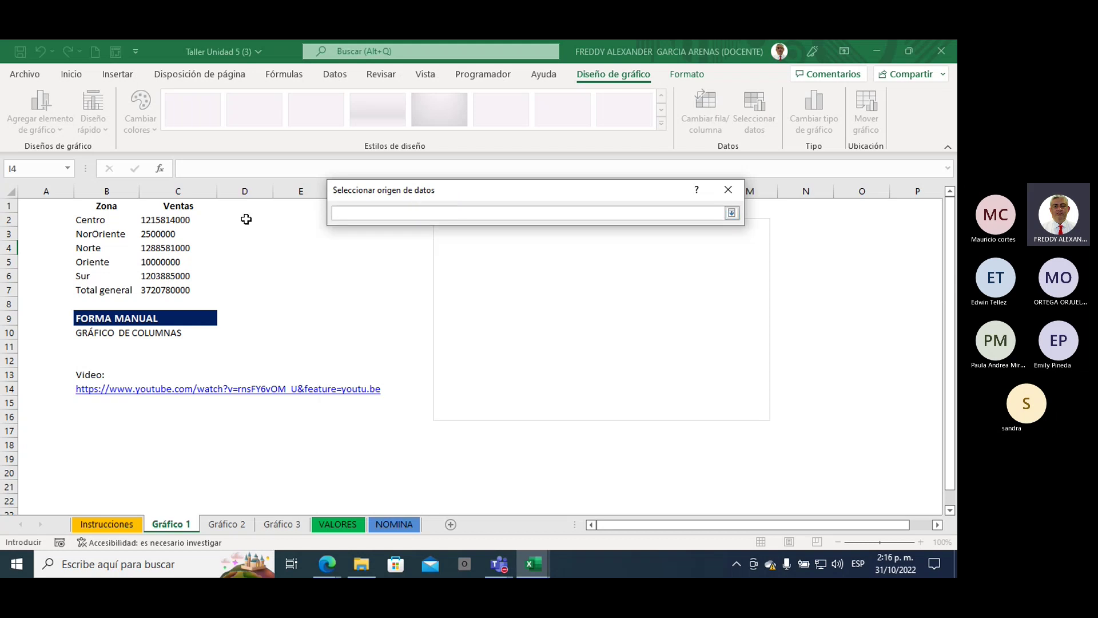
pyautogui.moveTo(90, 204); pyautogui.dragTo(170, 276)
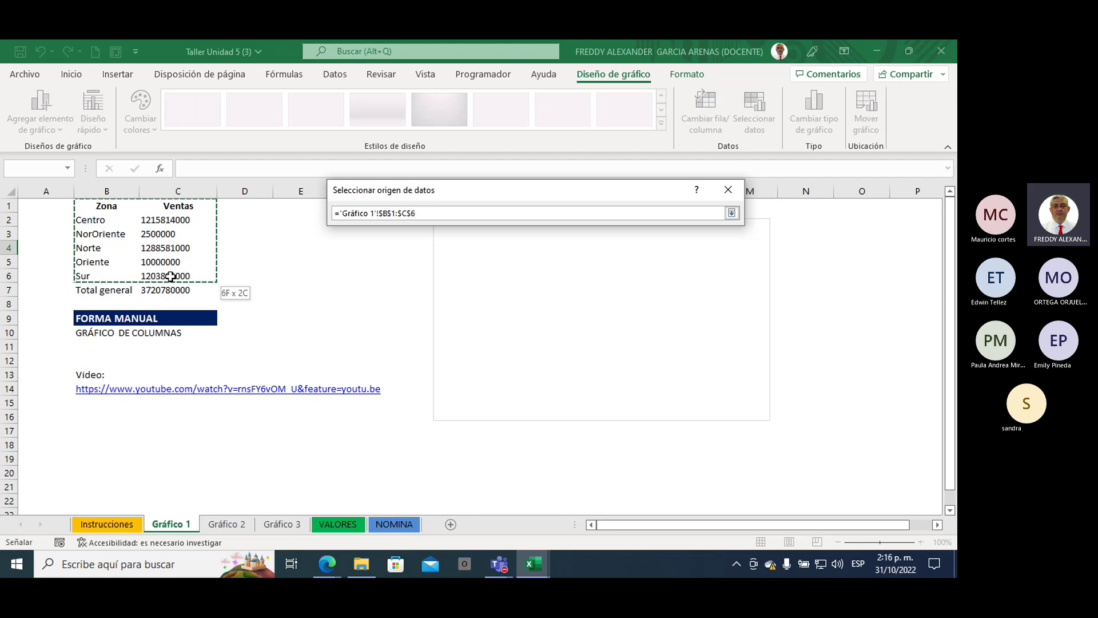
pyautogui.moveTo(171, 276); pyautogui.dragTo(170, 276)
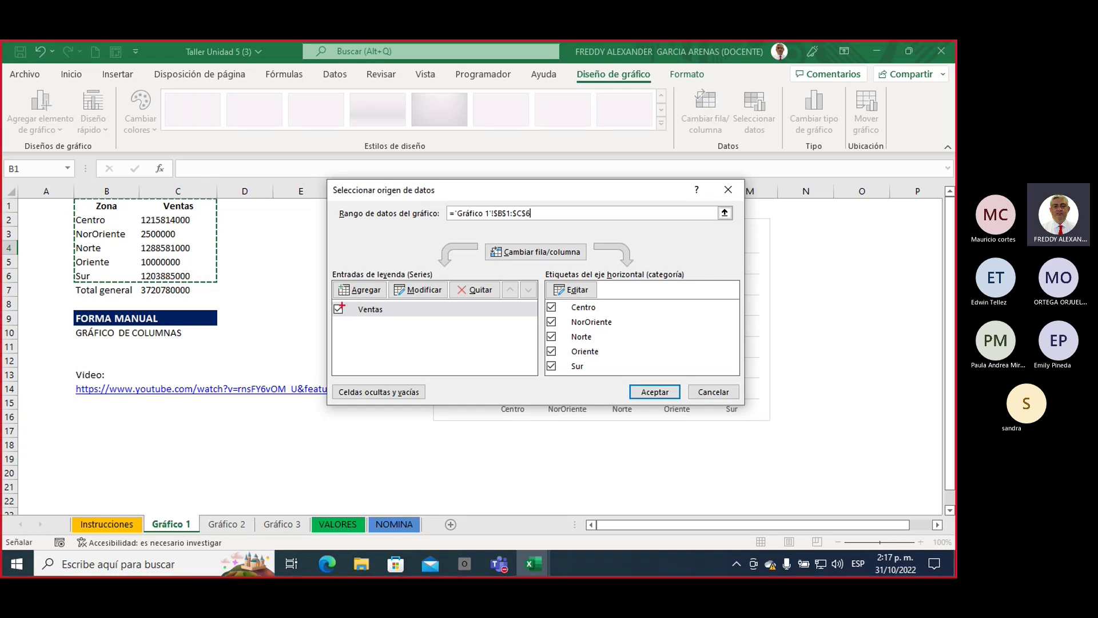
# Annotate the data series, horizontal categories and row/column switch in red, sketch axes marked V and H, and clear the drawing
pyautogui.moveTo(321, 323)
pyautogui.mouseDown()
pyautogui.moveTo(374, 328)
pyautogui.moveTo(438, 264)
pyautogui.moveTo(346, 261)
pyautogui.moveTo(315, 306)
pyautogui.moveTo(324, 322)
pyautogui.mouseUp()
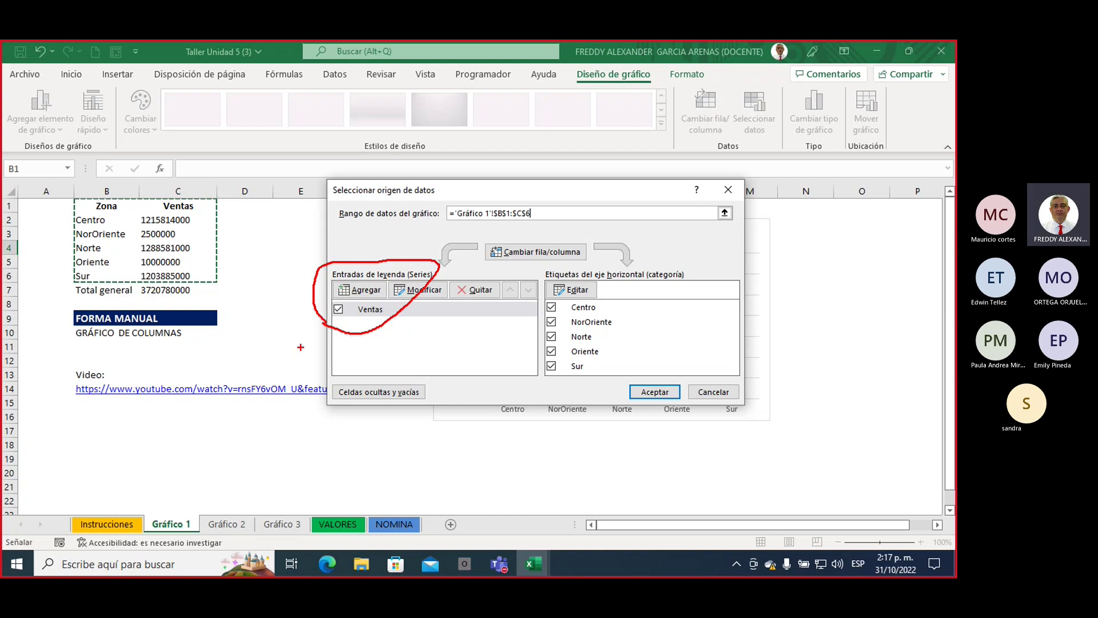
pyautogui.moveTo(275, 233); pyautogui.dragTo(293, 456)
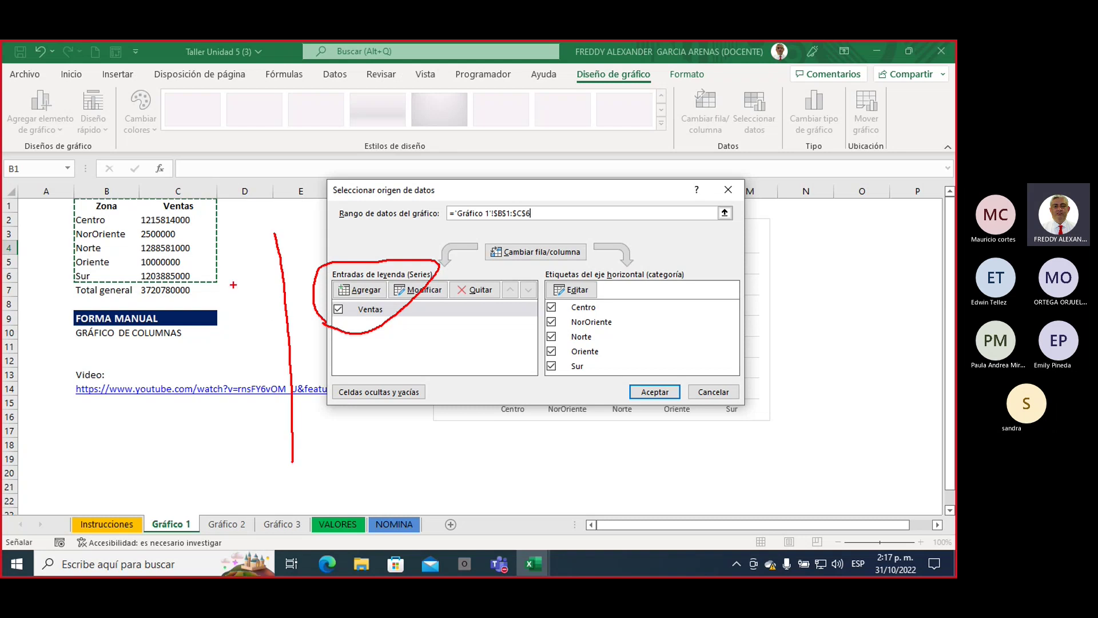
pyautogui.moveTo(235, 294)
pyautogui.mouseDown()
pyautogui.moveTo(255, 353)
pyautogui.moveTo(266, 297)
pyautogui.mouseUp()
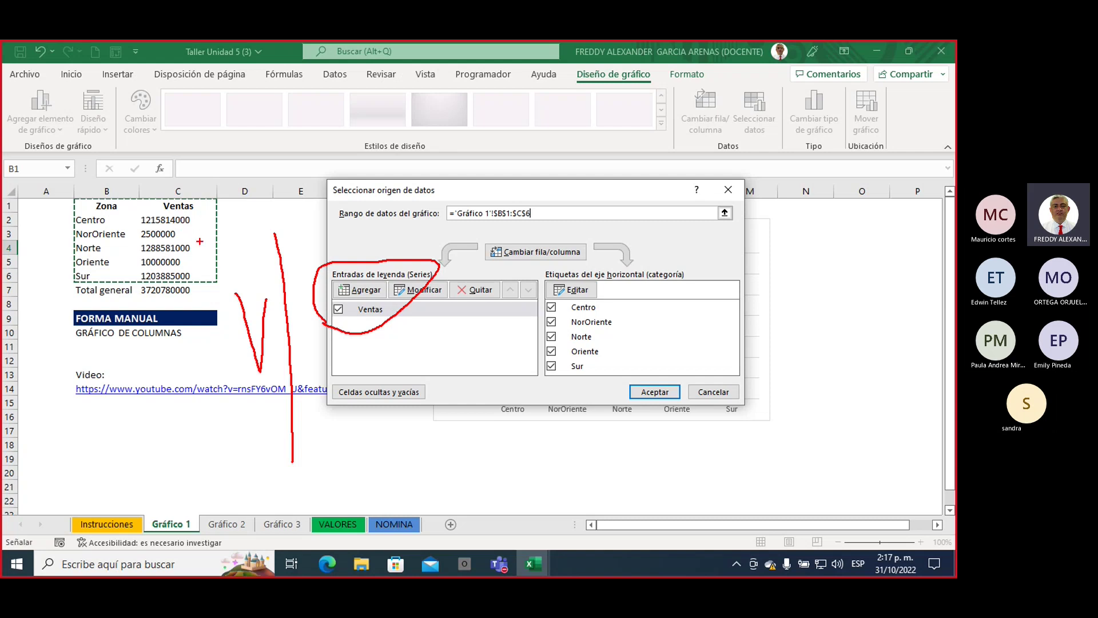
pyautogui.moveTo(203, 272)
pyautogui.mouseDown()
pyautogui.moveTo(191, 189)
pyautogui.moveTo(154, 186)
pyautogui.moveTo(136, 237)
pyautogui.moveTo(147, 280)
pyautogui.moveTo(205, 276)
pyautogui.mouseUp()
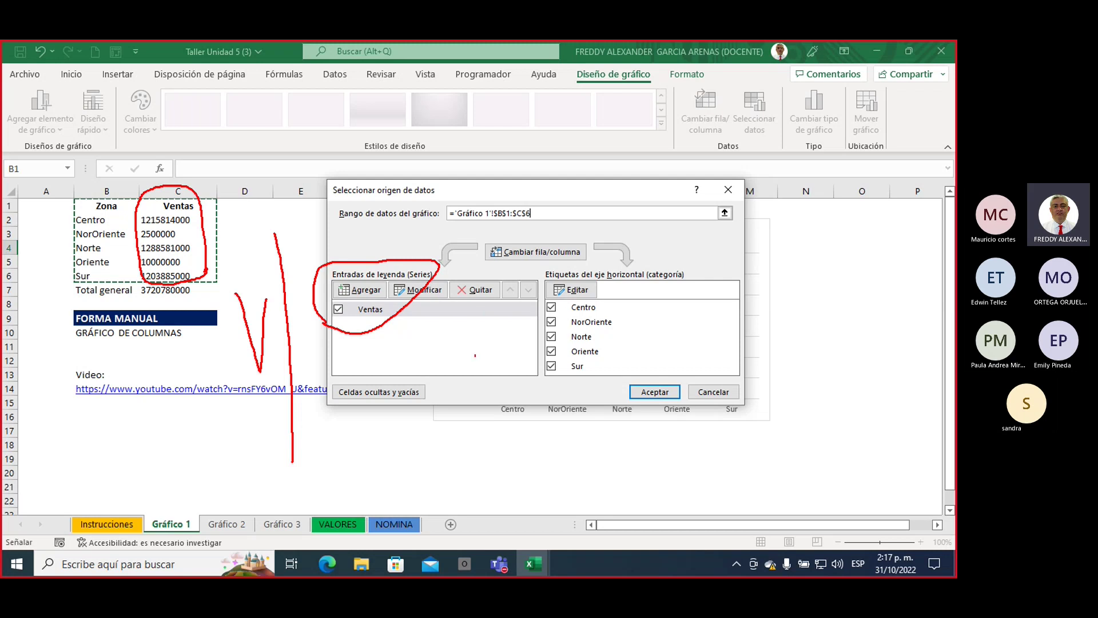
pyautogui.moveTo(302, 461); pyautogui.dragTo(830, 440)
pyautogui.moveTo(526, 472)
pyautogui.mouseDown()
pyautogui.moveTo(532, 503)
pyautogui.moveTo(545, 476)
pyautogui.moveTo(559, 506)
pyautogui.mouseUp()
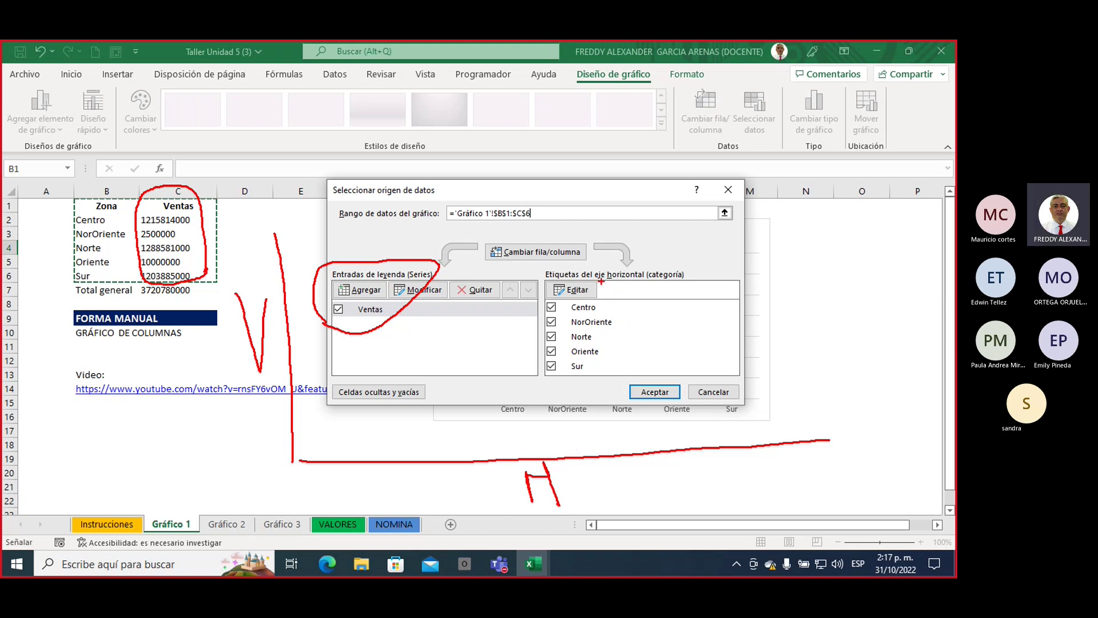
pyautogui.moveTo(601, 282); pyautogui.dragTo(694, 281)
pyautogui.moveTo(604, 302)
pyautogui.mouseDown()
pyautogui.moveTo(622, 317)
pyautogui.moveTo(625, 346)
pyautogui.moveTo(604, 375)
pyautogui.mouseUp()
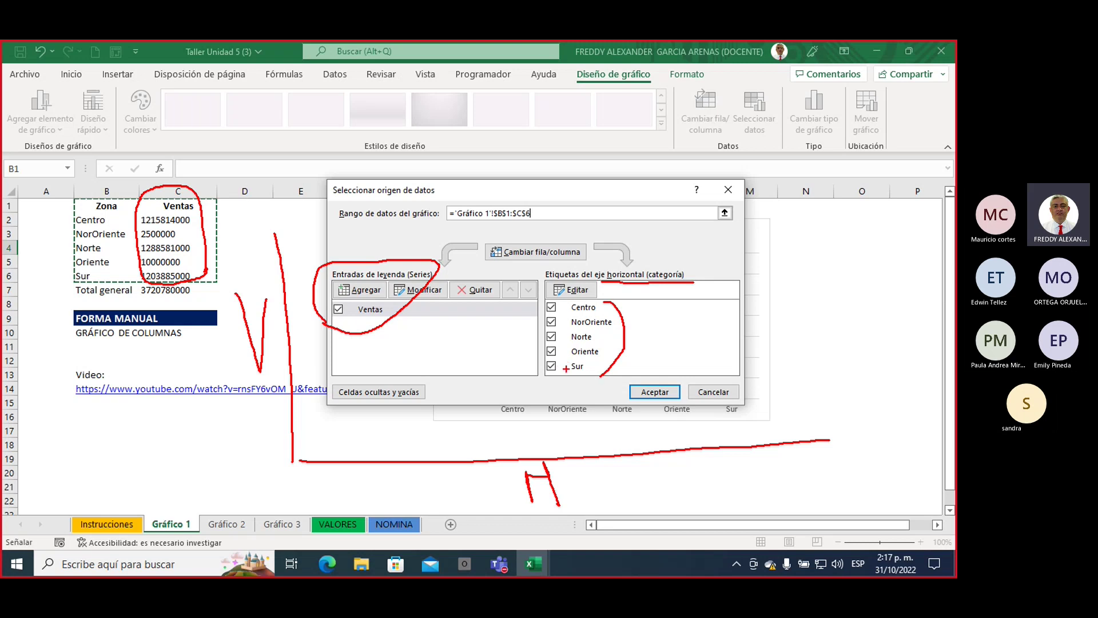
pyautogui.moveTo(496, 317)
pyautogui.mouseDown()
pyautogui.moveTo(543, 330)
pyautogui.moveTo(527, 347)
pyautogui.mouseUp()
pyautogui.moveTo(485, 262)
pyautogui.mouseDown()
pyautogui.moveTo(563, 267)
pyautogui.moveTo(595, 257)
pyautogui.moveTo(594, 245)
pyautogui.moveTo(514, 231)
pyautogui.moveTo(481, 256)
pyautogui.mouseUp()
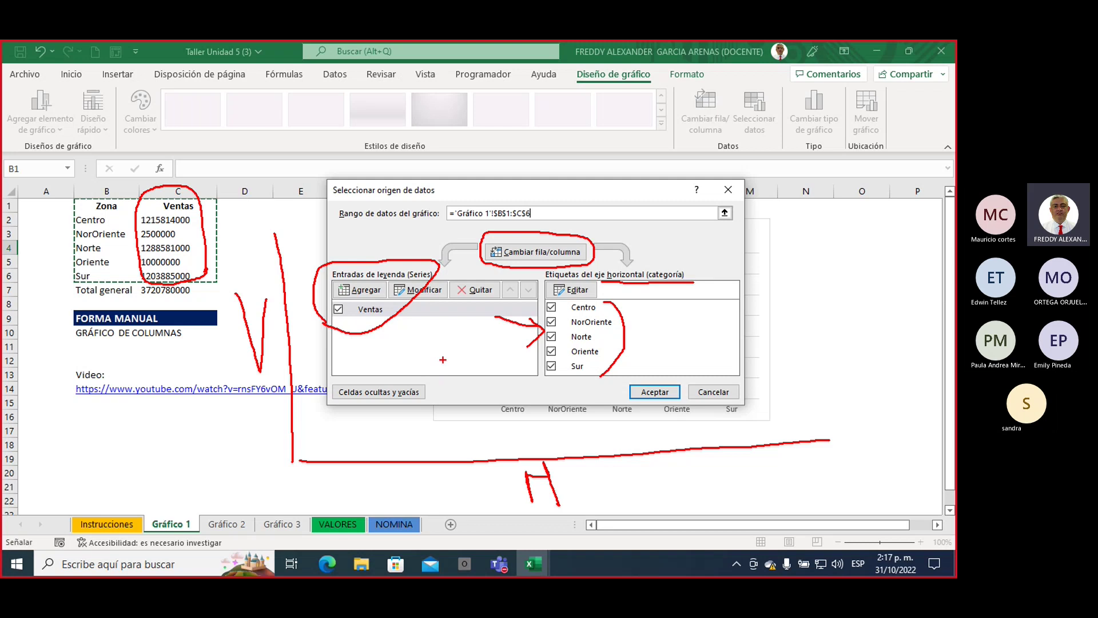
pyautogui.press('Escape')
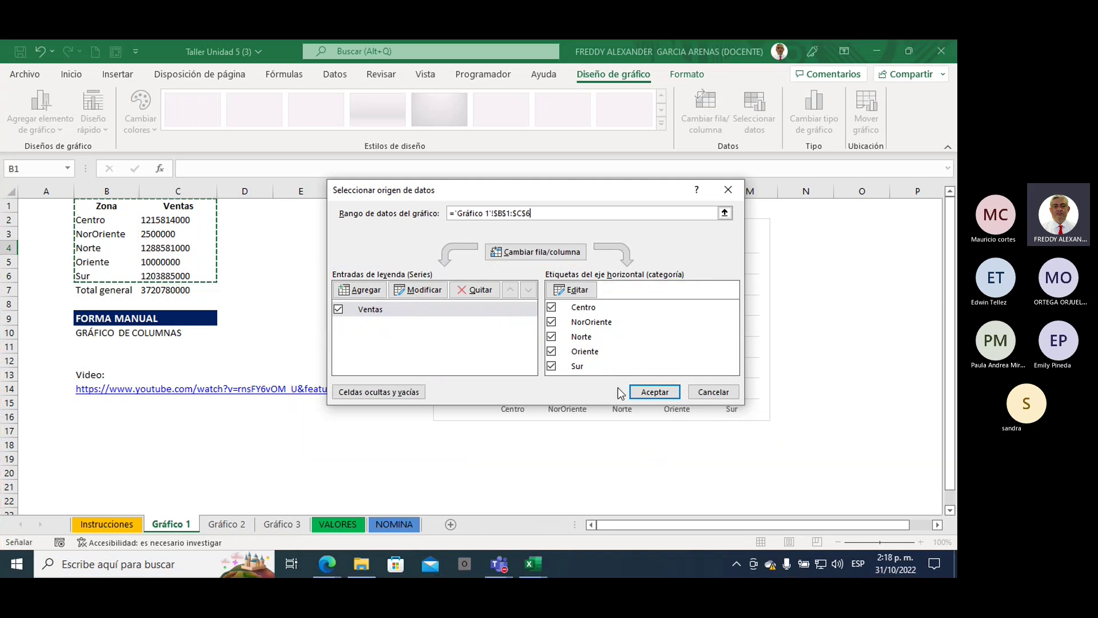
# Apply the chosen data source and enlarge the column chart to span columns D to M, rows 2 to 21
pyautogui.click(655, 392)
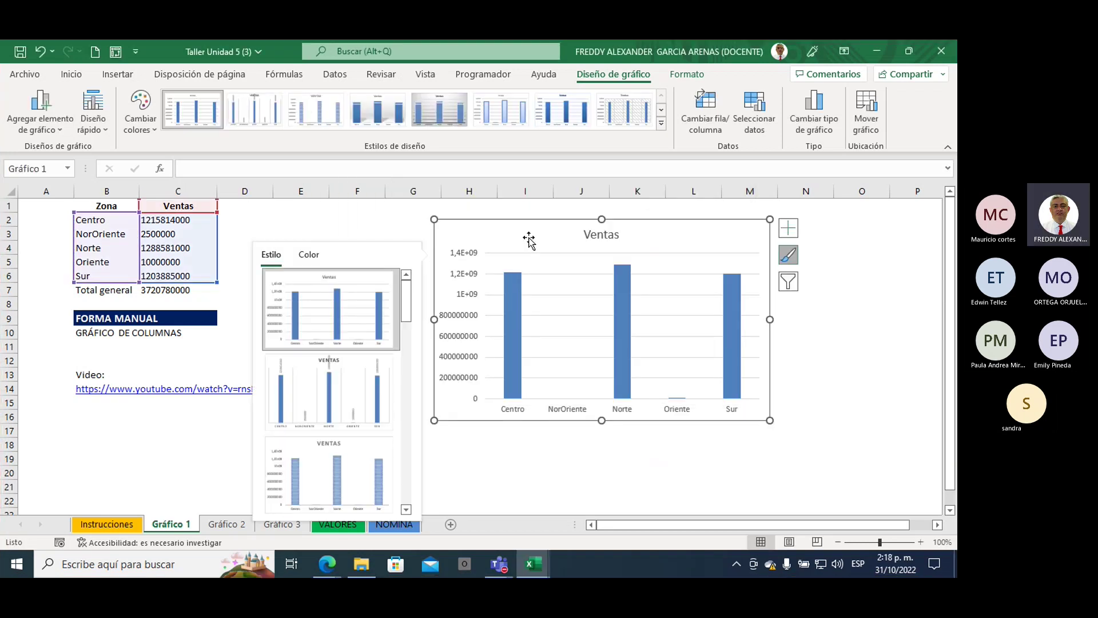
pyautogui.click(788, 255)
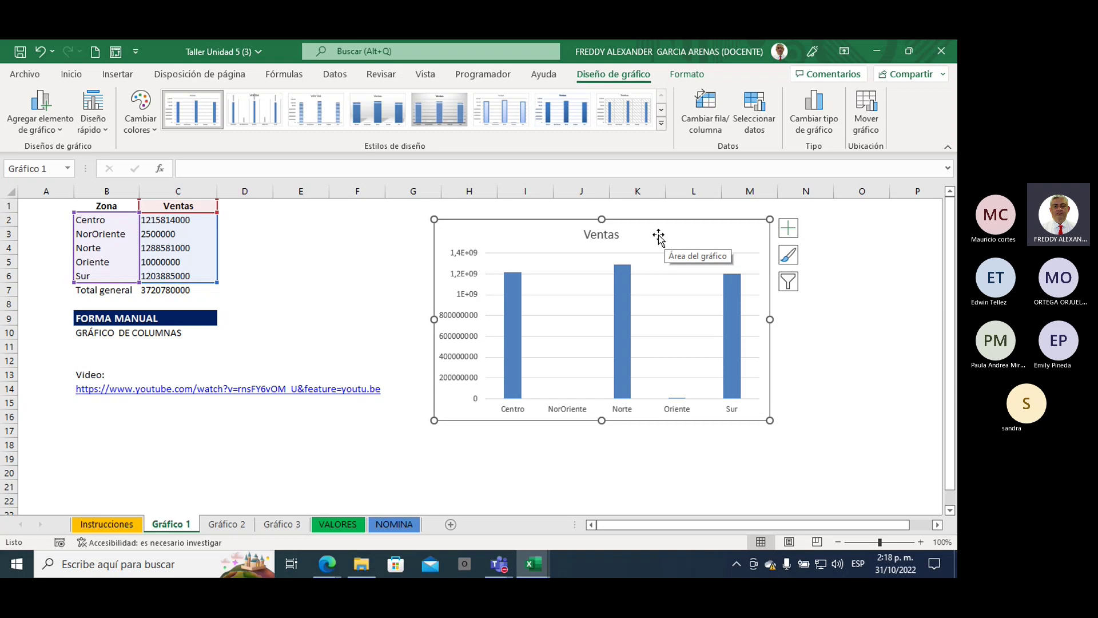
pyautogui.moveTo(436, 319); pyautogui.dragTo(266, 319)
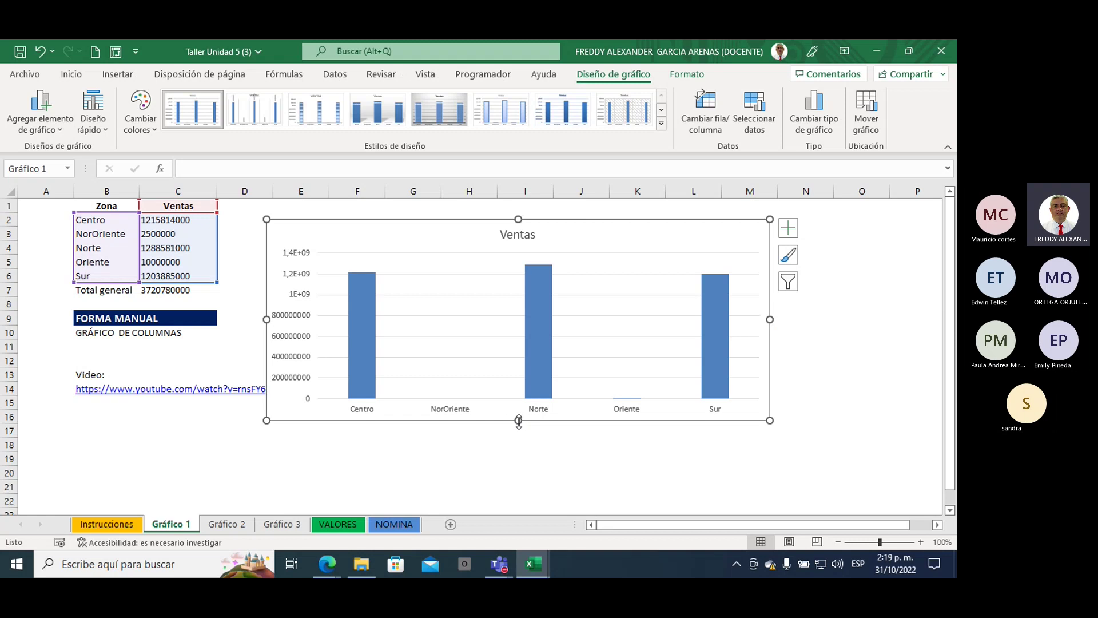
pyautogui.moveTo(519, 423); pyautogui.dragTo(526, 498)
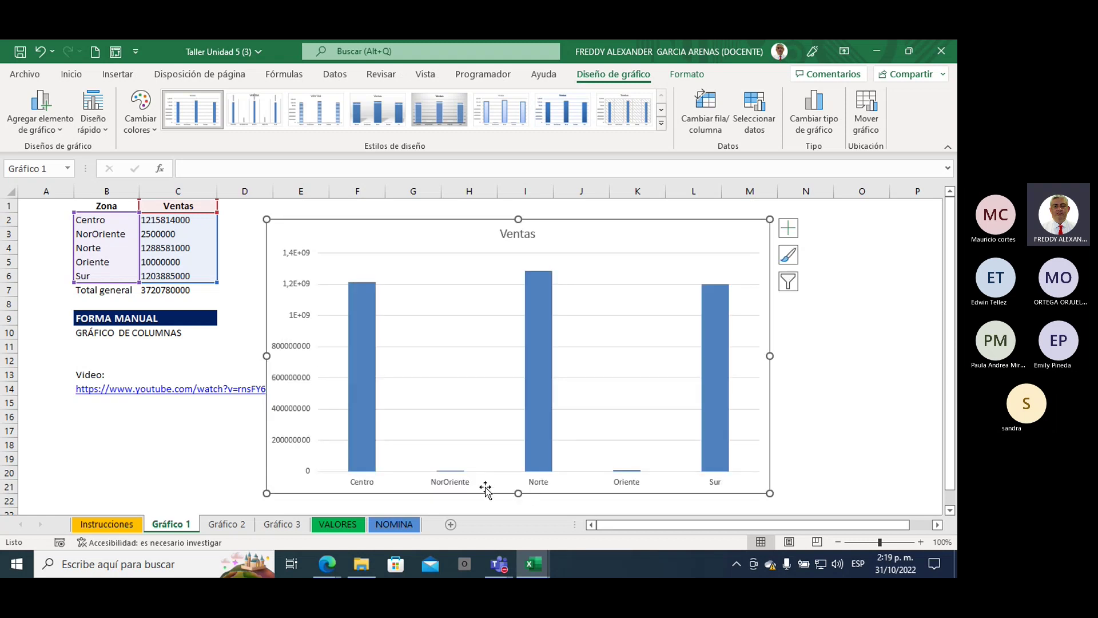
pyautogui.moveTo(266, 354); pyautogui.dragTo(236, 356)
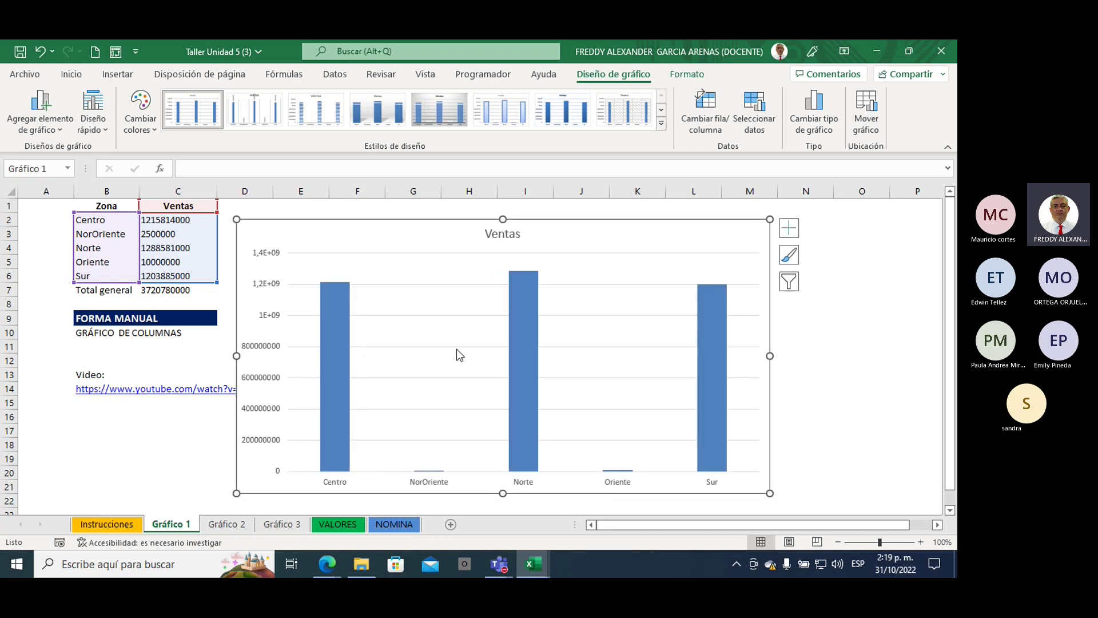
# Narrow the column chart to about 19.3 cm wide and show its formatting options
pyautogui.moveTo(770, 355); pyautogui.dragTo(747, 363)
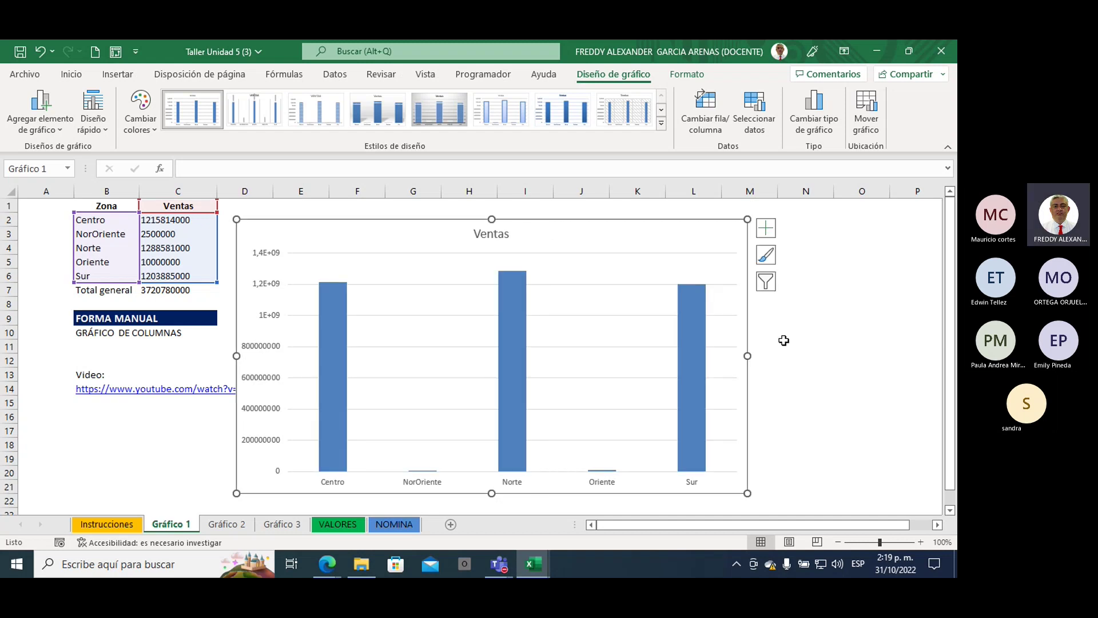
pyautogui.click(150, 419)
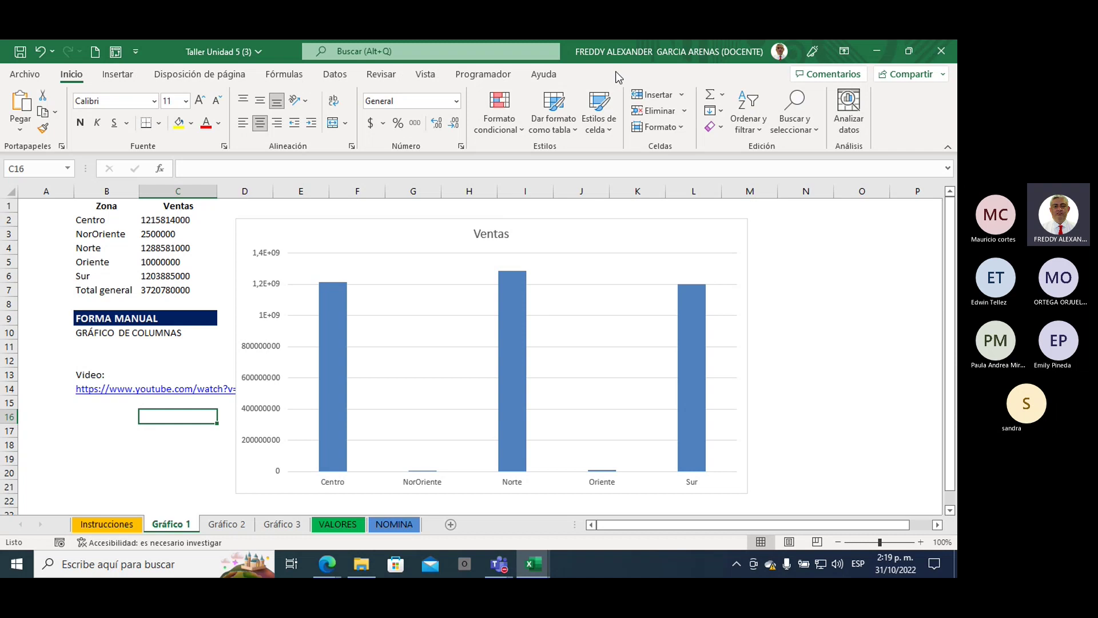
pyautogui.click(424, 243)
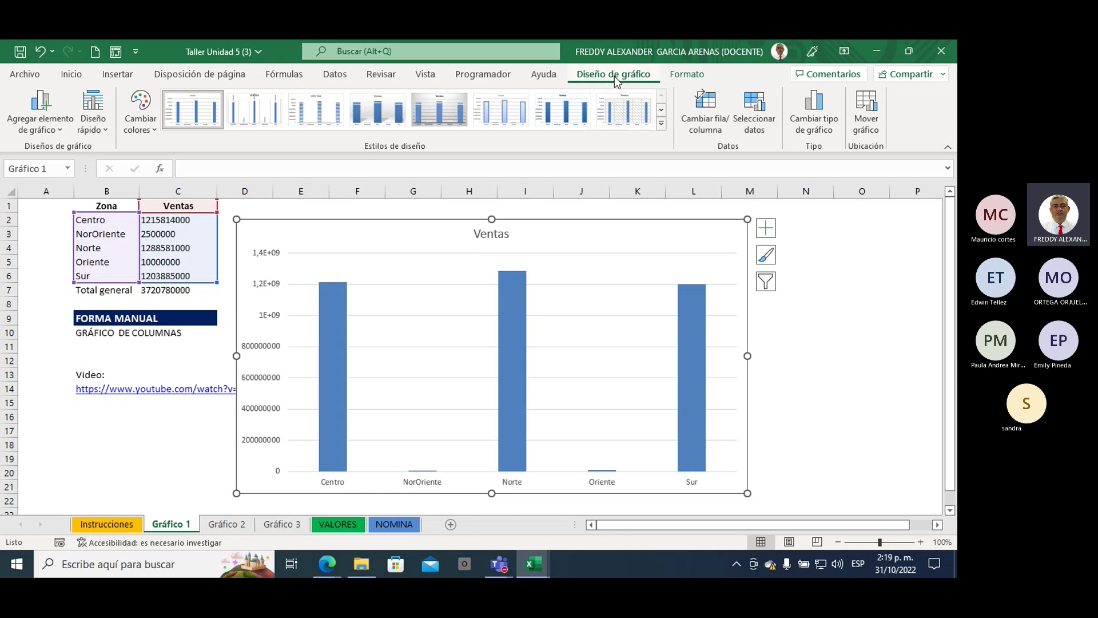
pyautogui.click(684, 76)
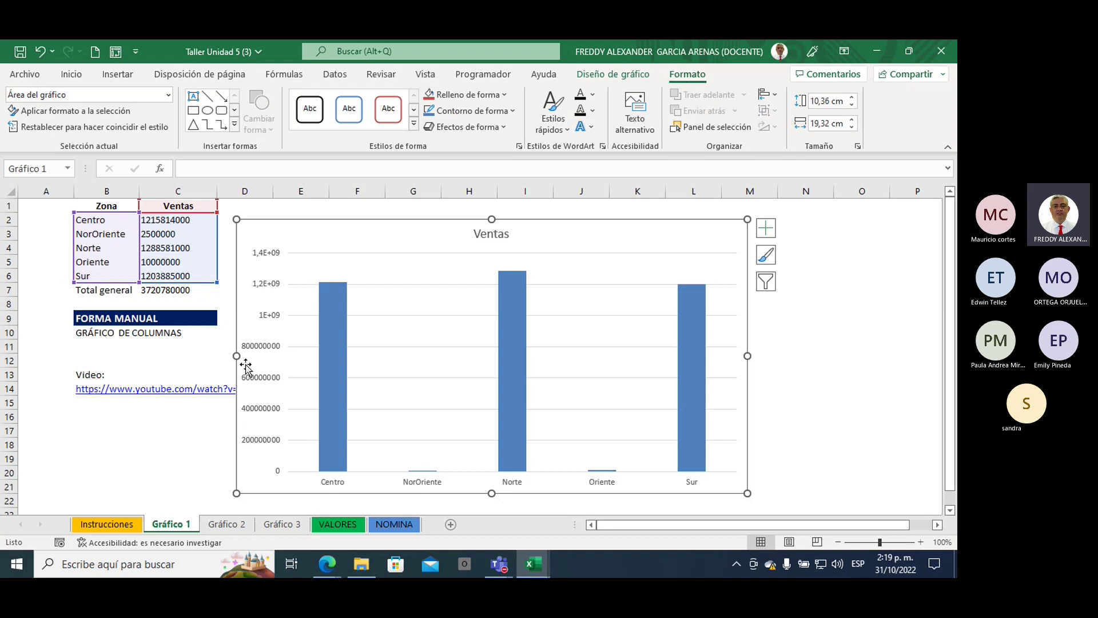
pyautogui.moveTo(98, 207); pyautogui.dragTo(201, 292)
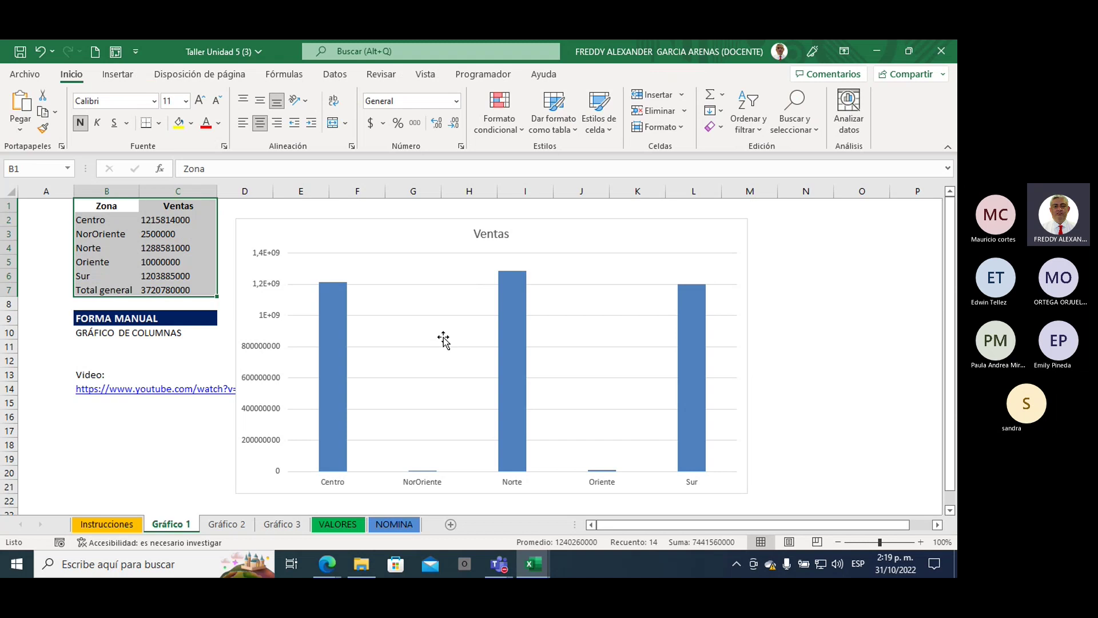
pyautogui.click(438, 276)
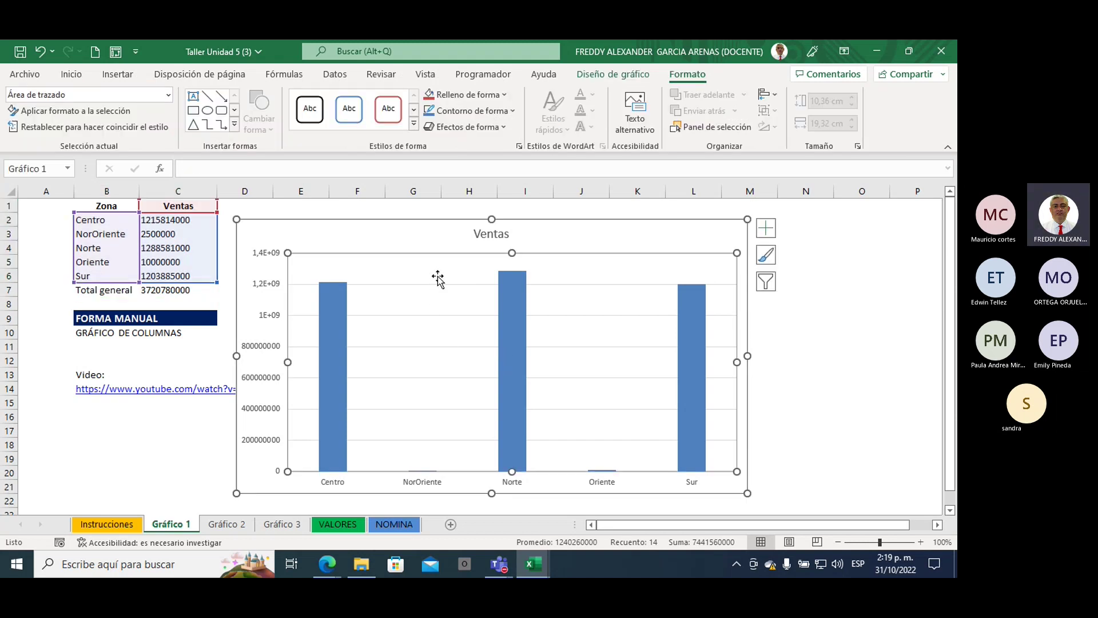
pyautogui.click(432, 241)
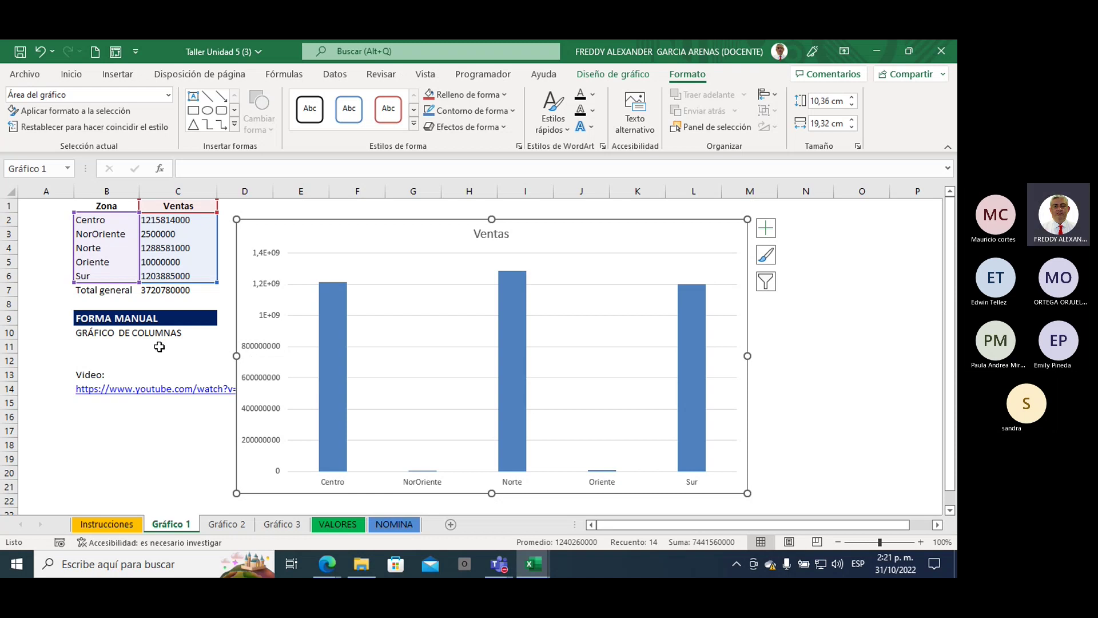
pyautogui.click(165, 235)
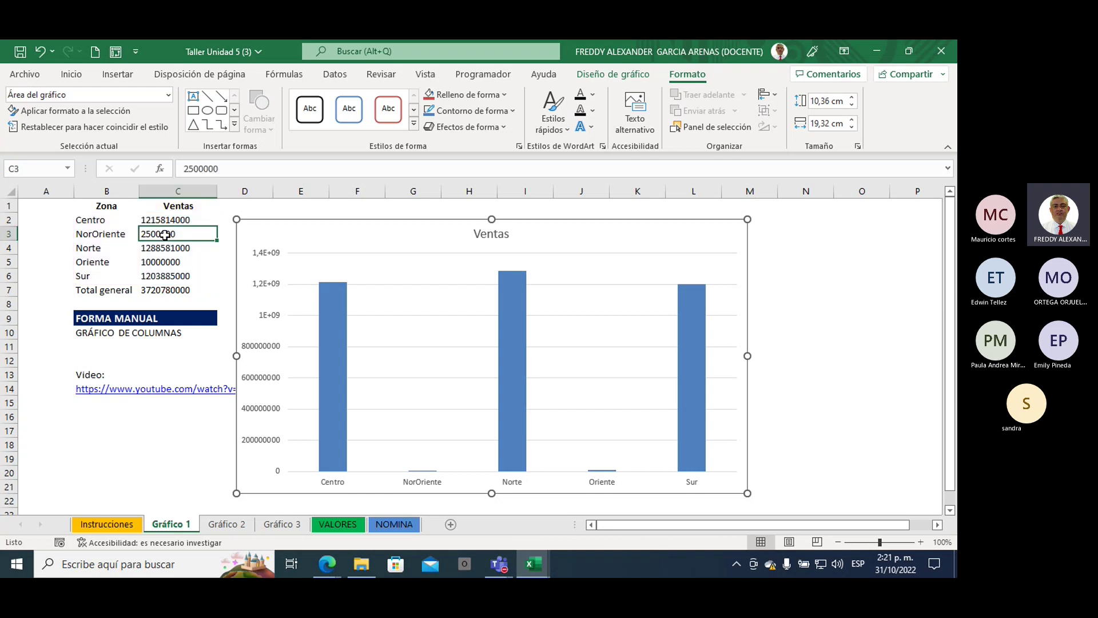
pyautogui.click(259, 168)
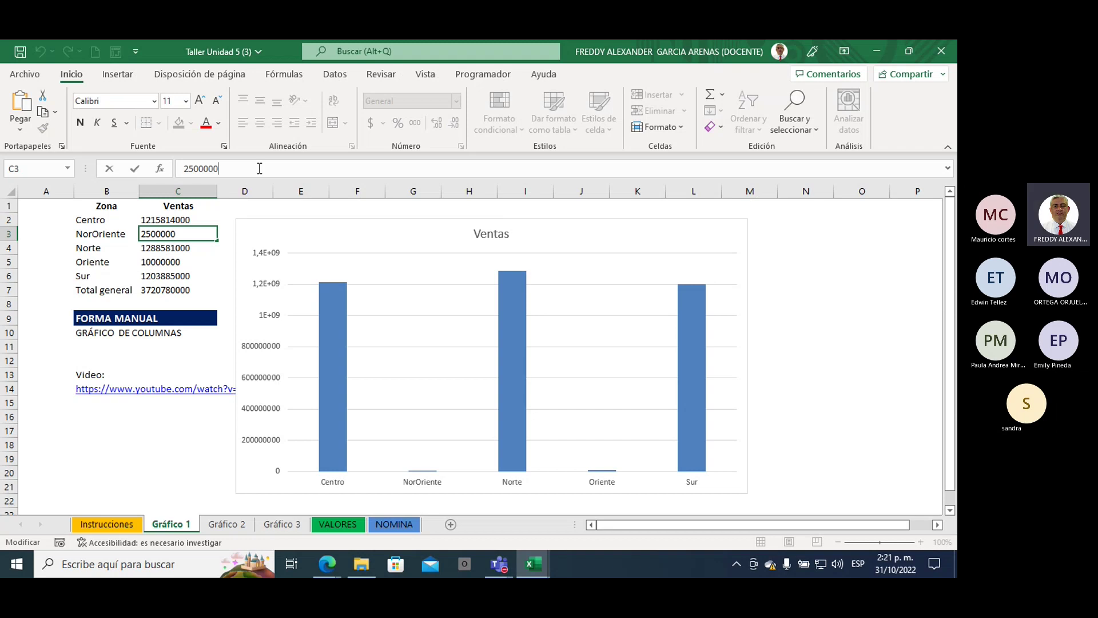
pyautogui.write('00')
pyautogui.click(171, 264)
pyautogui.click(233, 168)
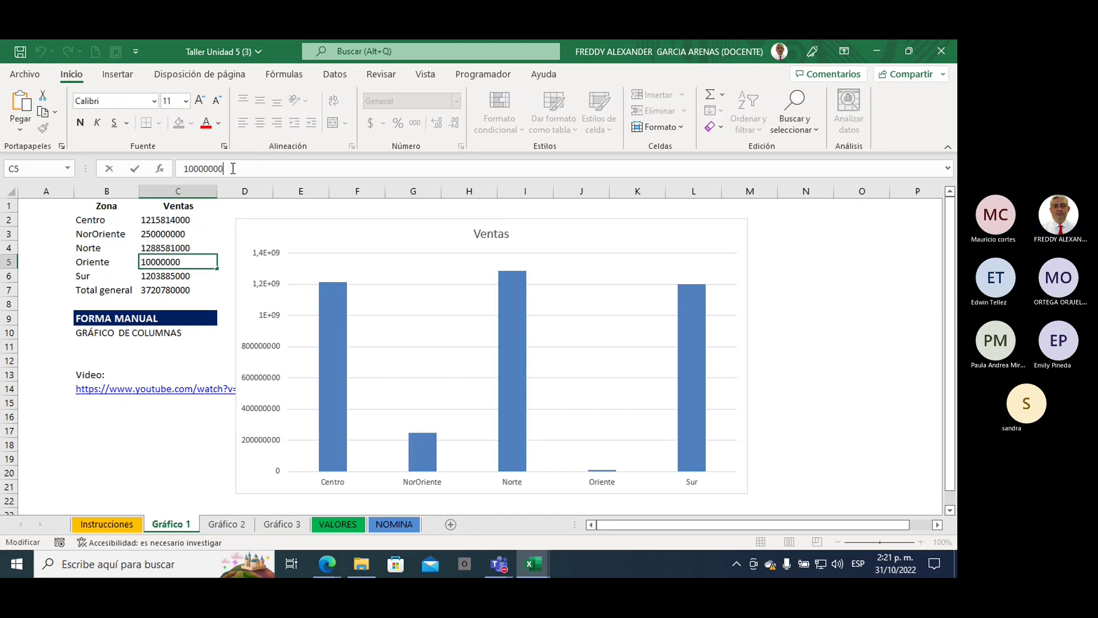
pyautogui.write('00')
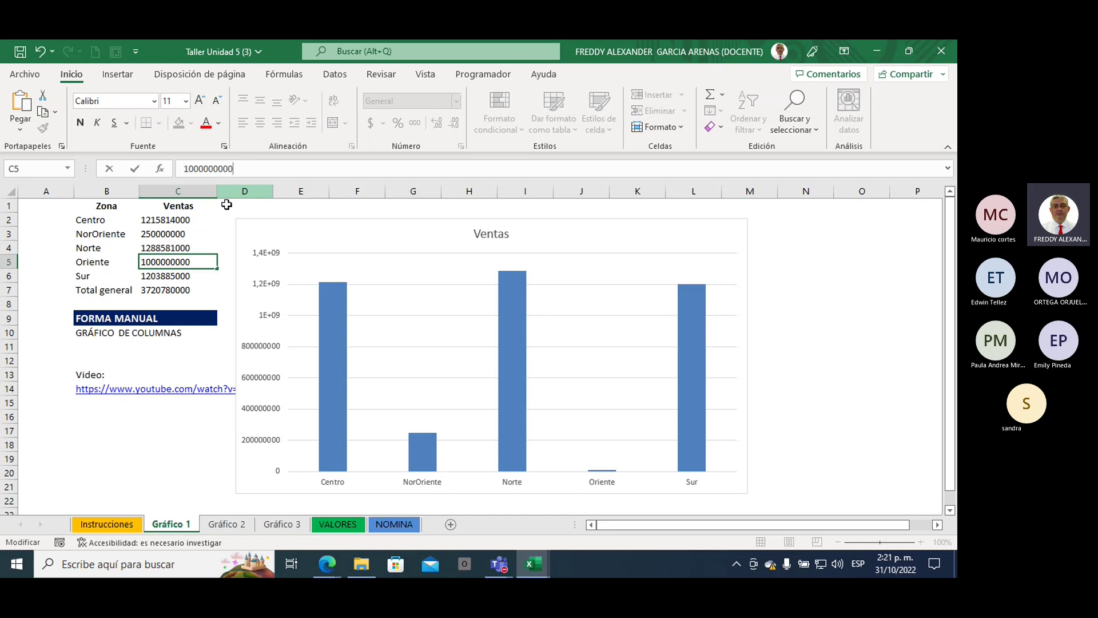
pyautogui.click(178, 366)
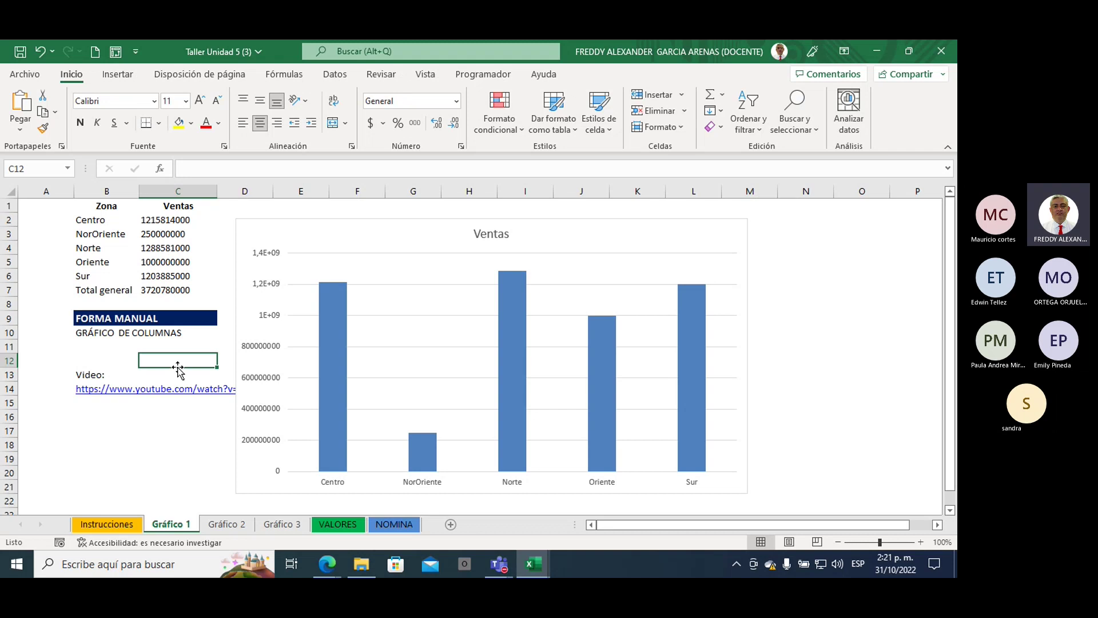
# Sort the zone table B1:C6, without the total row, by Ventas cell values from largest to smallest (De mayor a menor)
pyautogui.click(94, 206)
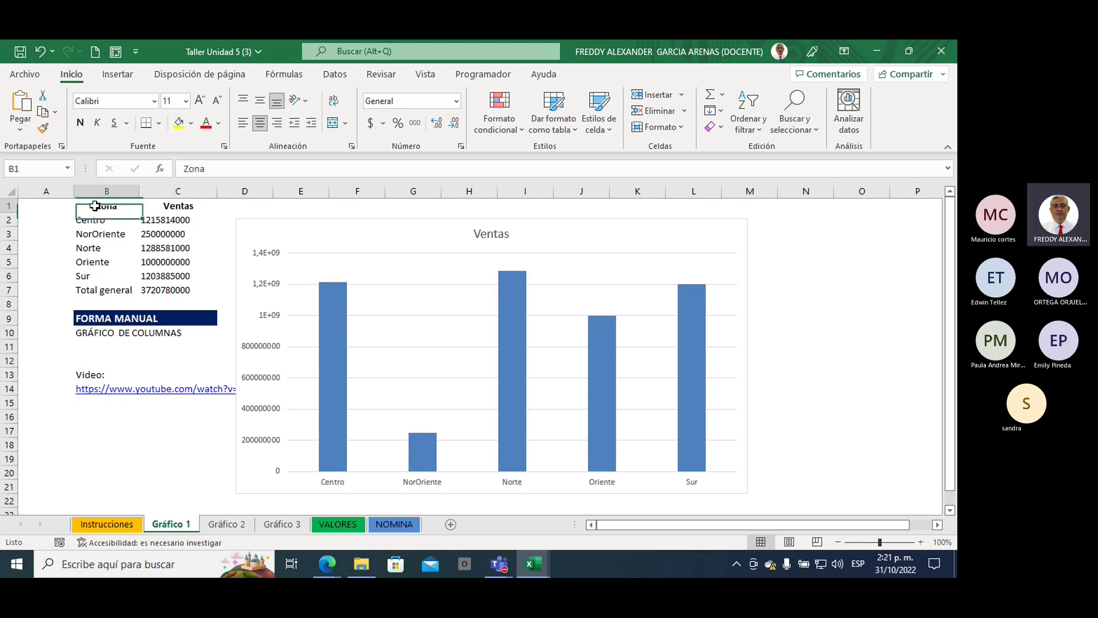
pyautogui.moveTo(94, 206); pyautogui.dragTo(171, 275)
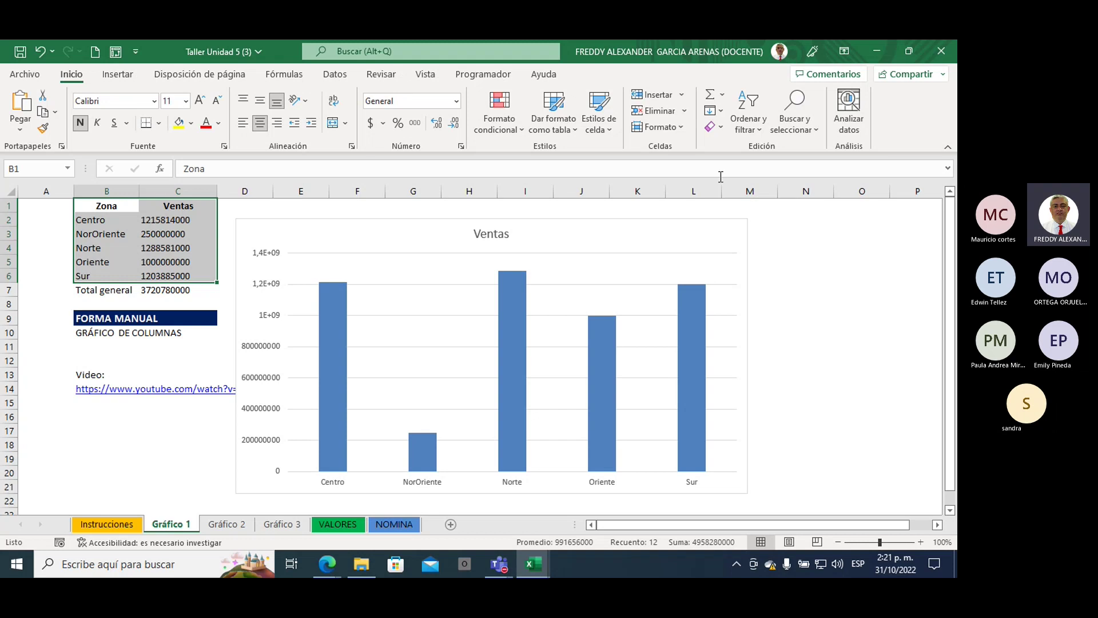
pyautogui.click(752, 135)
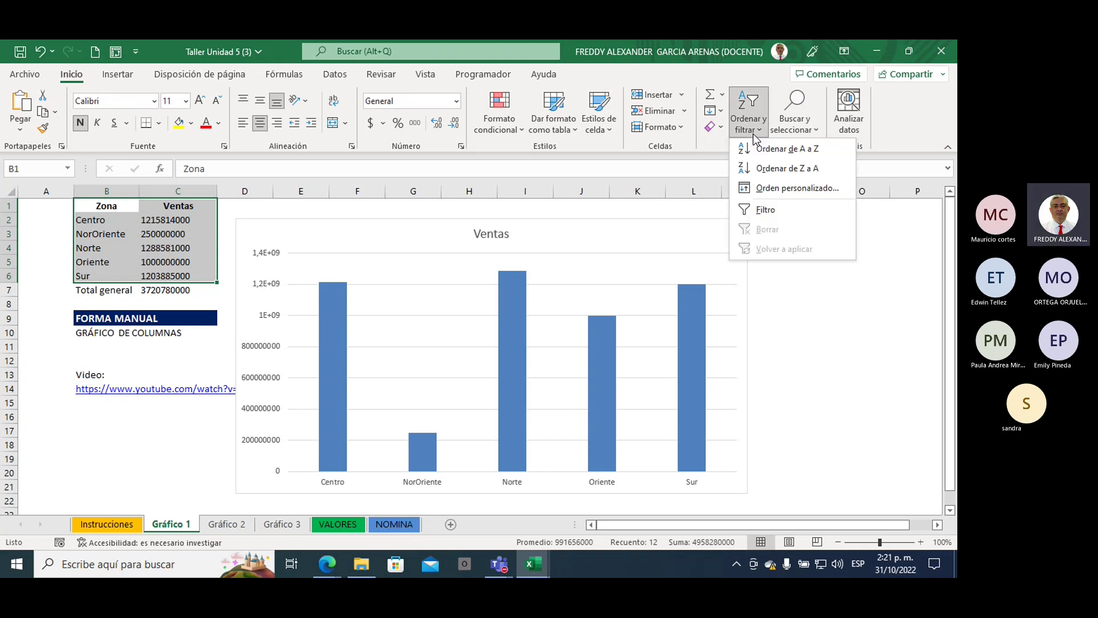
pyautogui.click(773, 189)
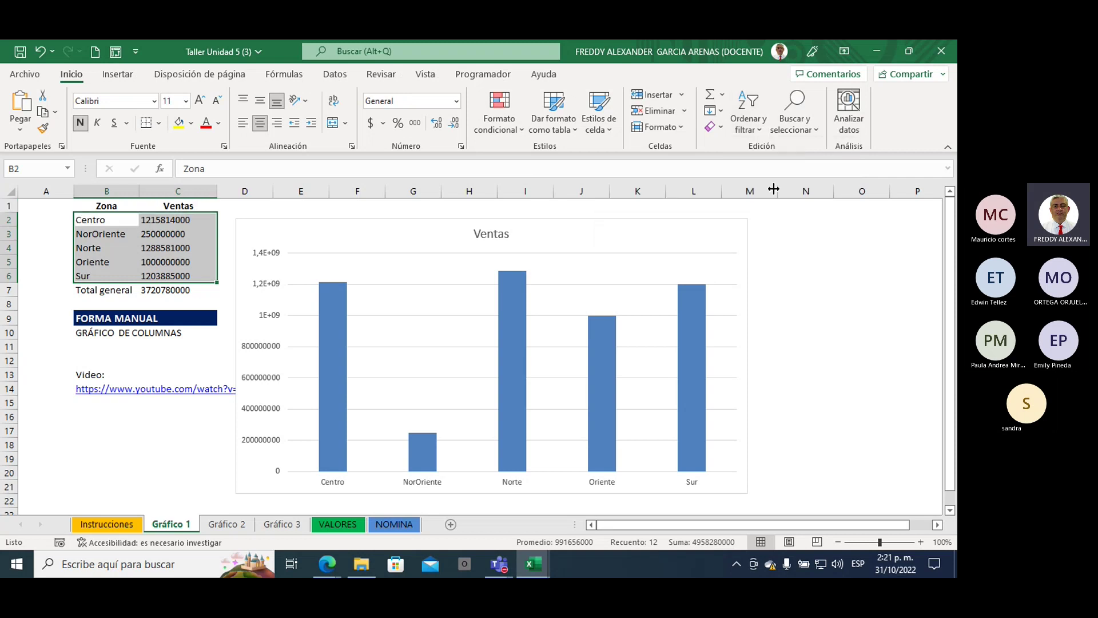
pyautogui.moveTo(474, 195); pyautogui.dragTo(426, 230)
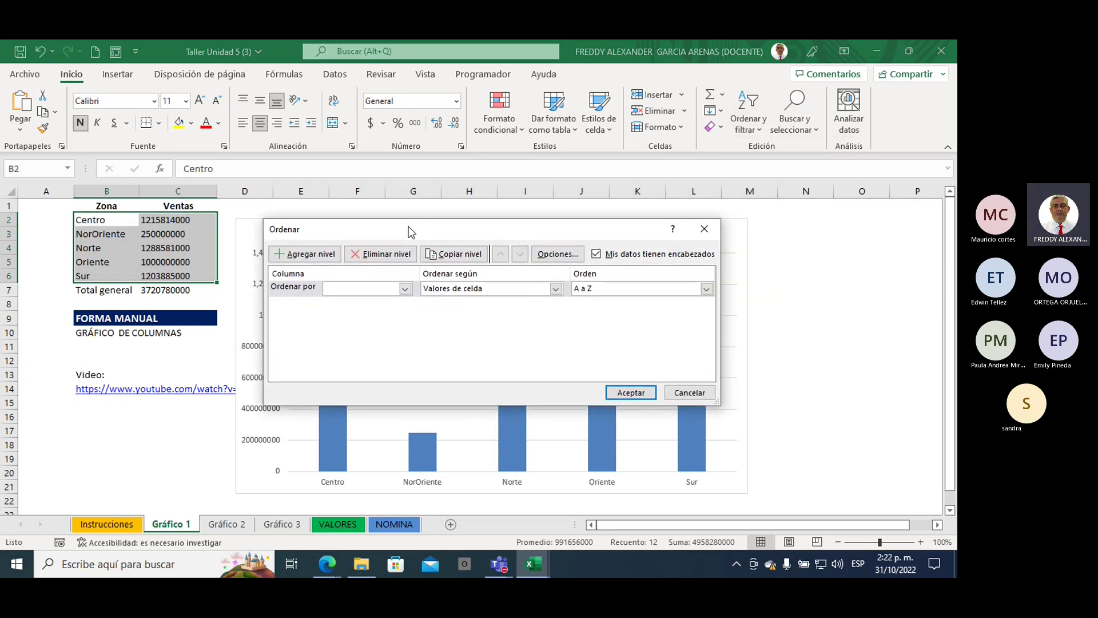
pyautogui.click(405, 289)
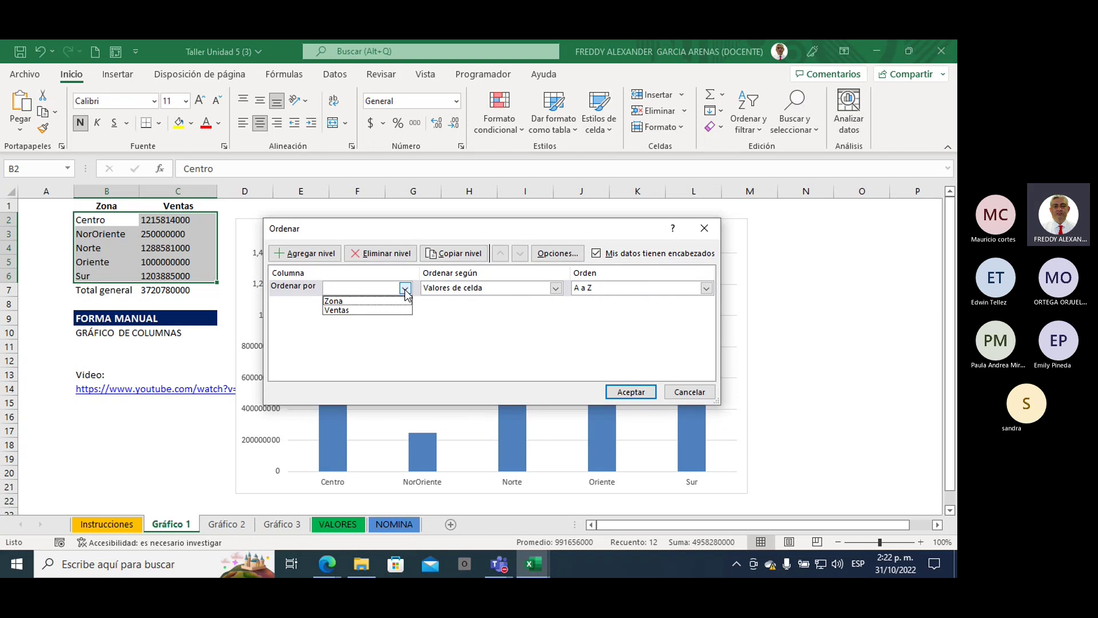
pyautogui.click(342, 311)
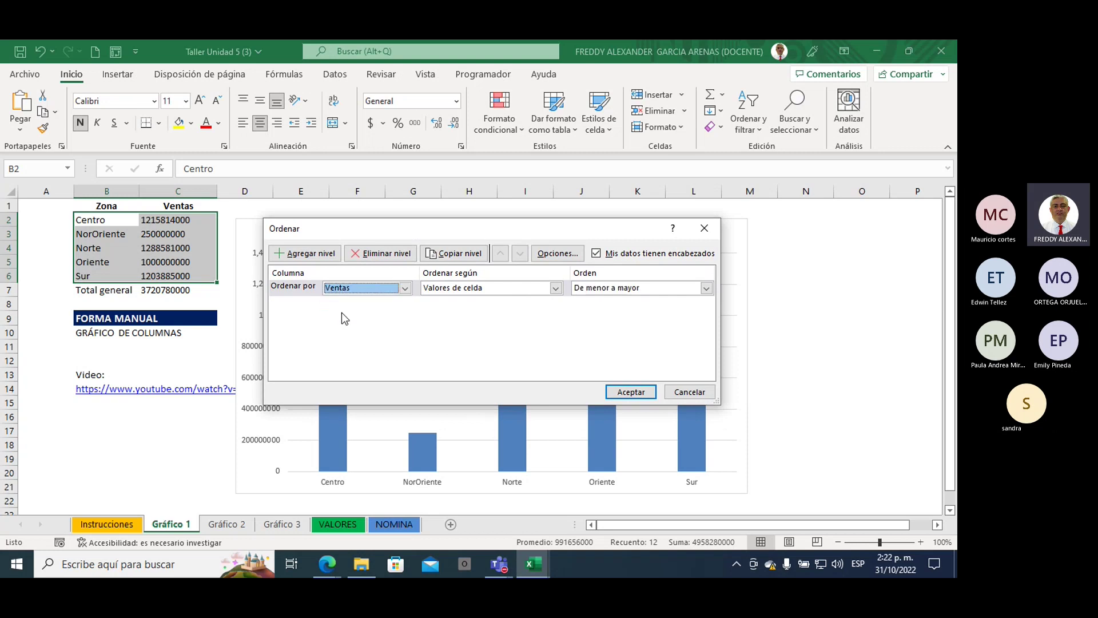
pyautogui.click(630, 290)
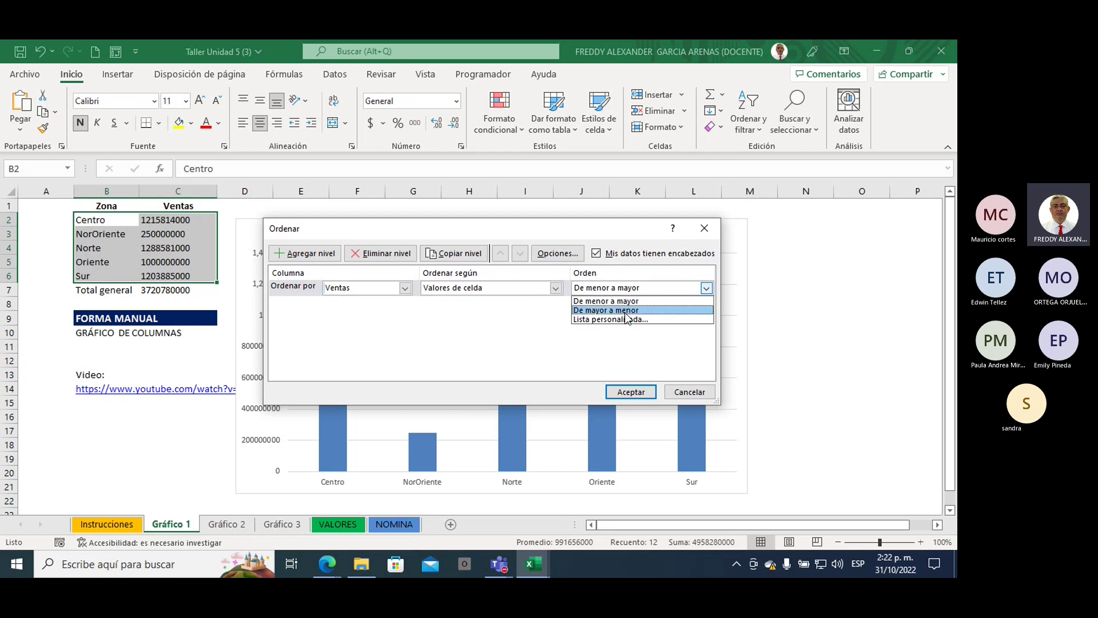
pyautogui.click(626, 311)
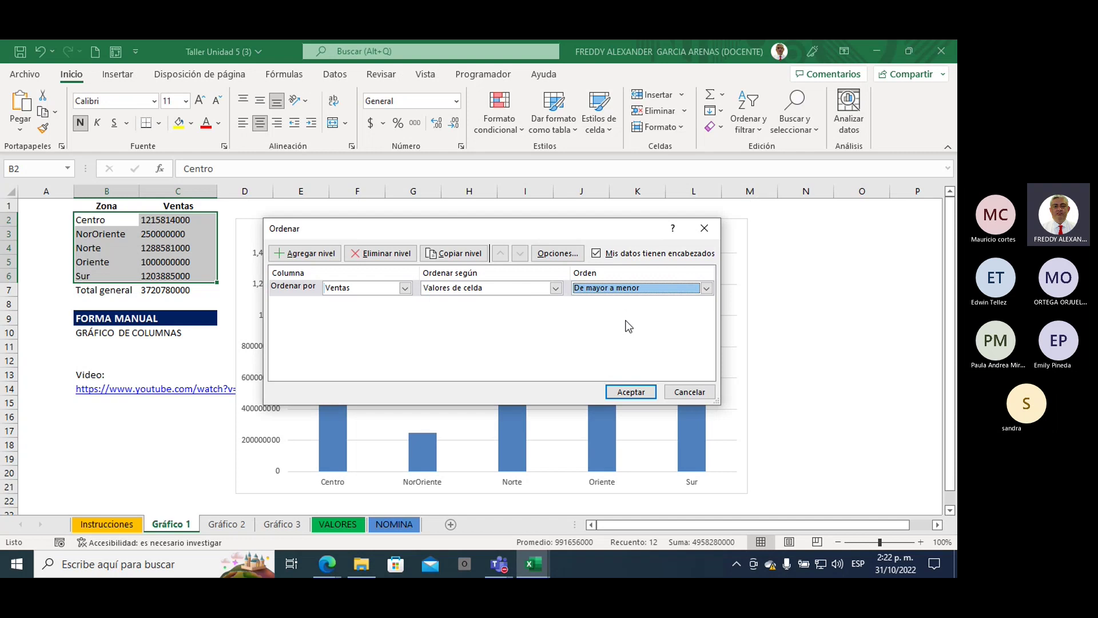
pyautogui.moveTo(559, 227); pyautogui.dragTo(637, 75)
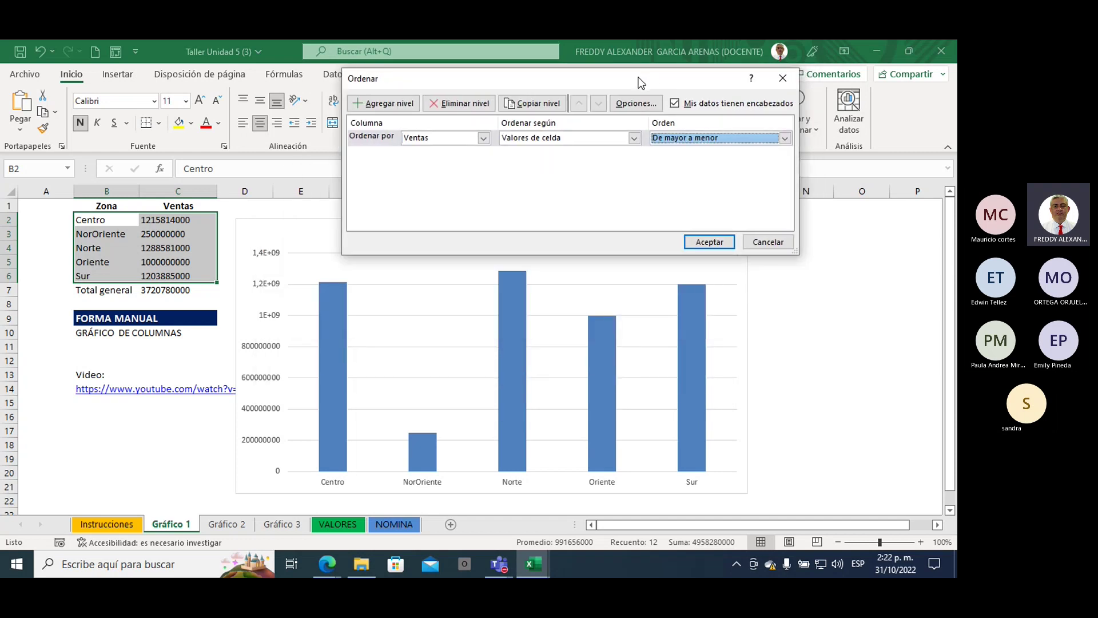
pyautogui.click(705, 242)
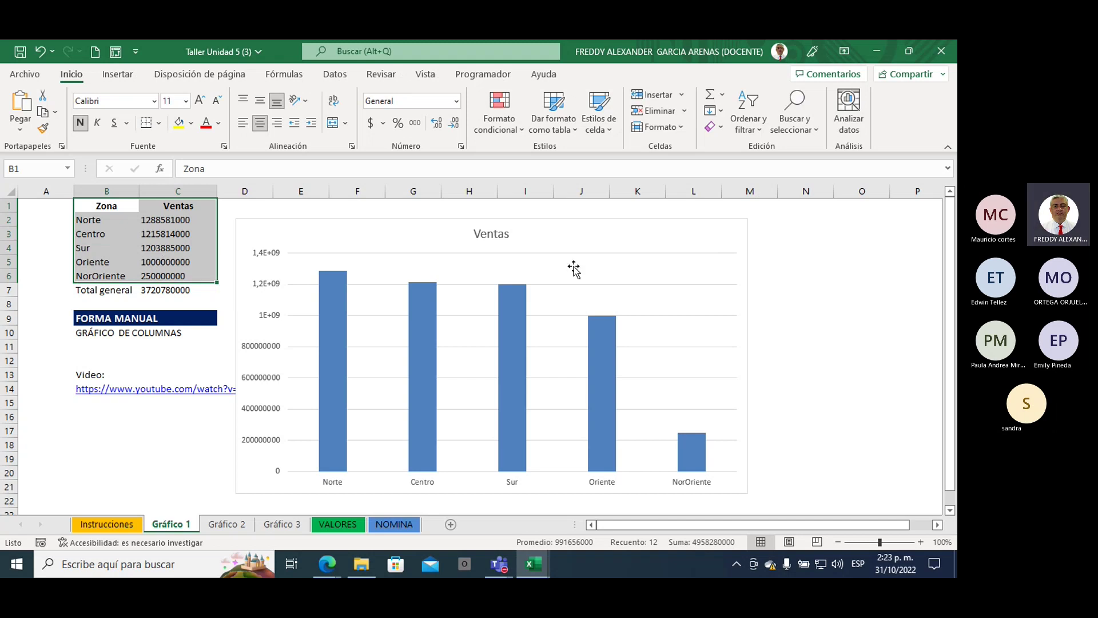
# Delete the column chart from the Gráfico 1 sheet
pyautogui.click(677, 233)
pyautogui.press('Delete')
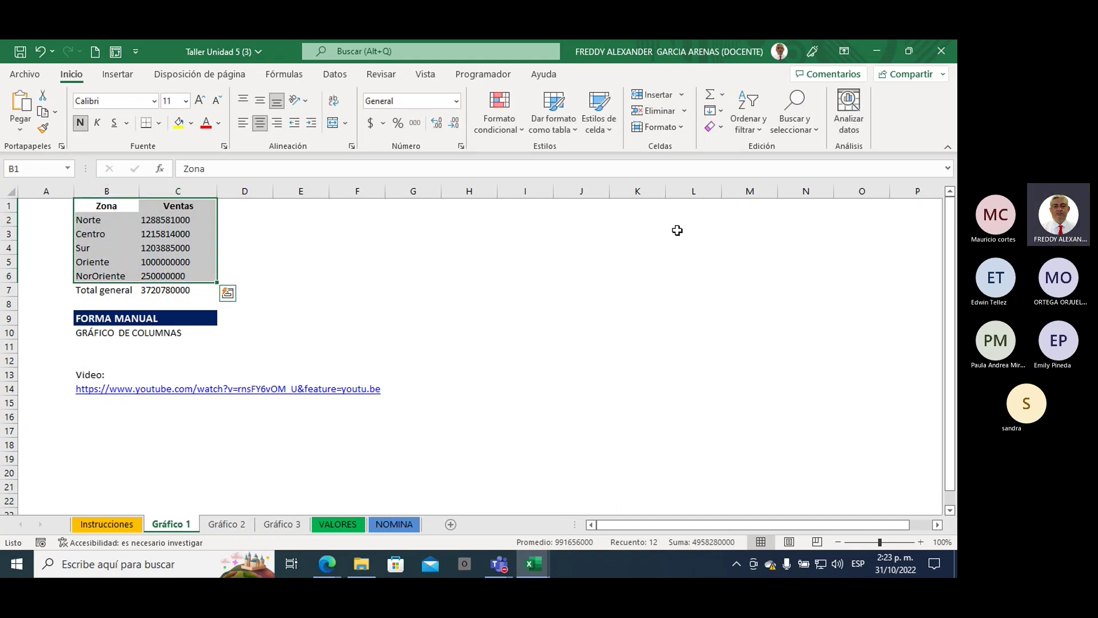
pyautogui.click(412, 302)
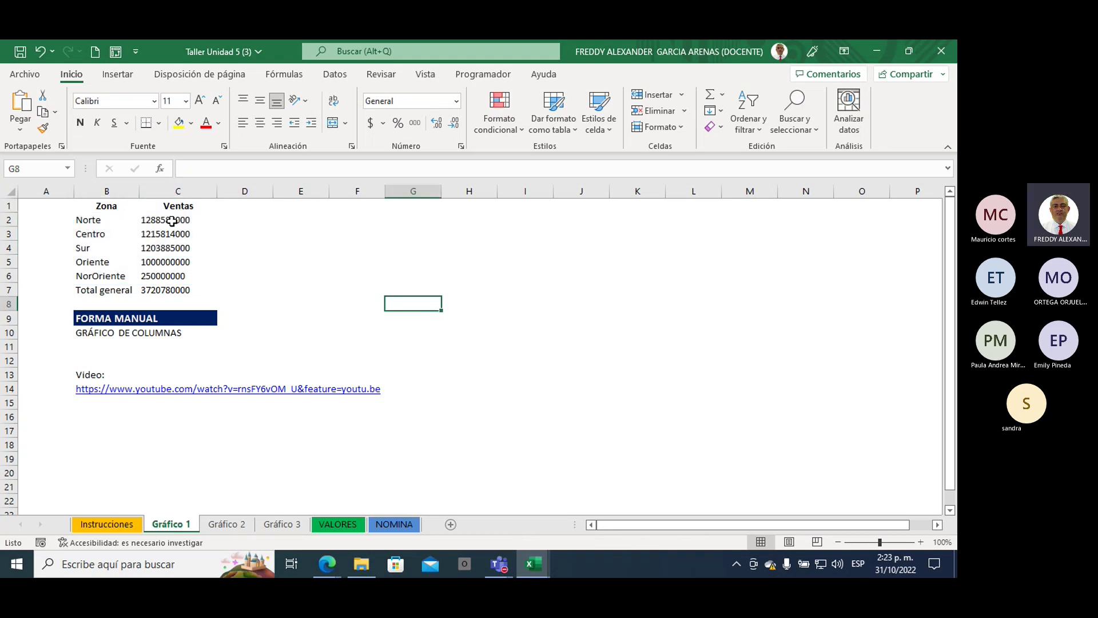
# Choose the custom number format $ #.##0;-$ #.##0 as the starting point for the sales cells C2:C7
pyautogui.moveTo(174, 221); pyautogui.dragTo(180, 286)
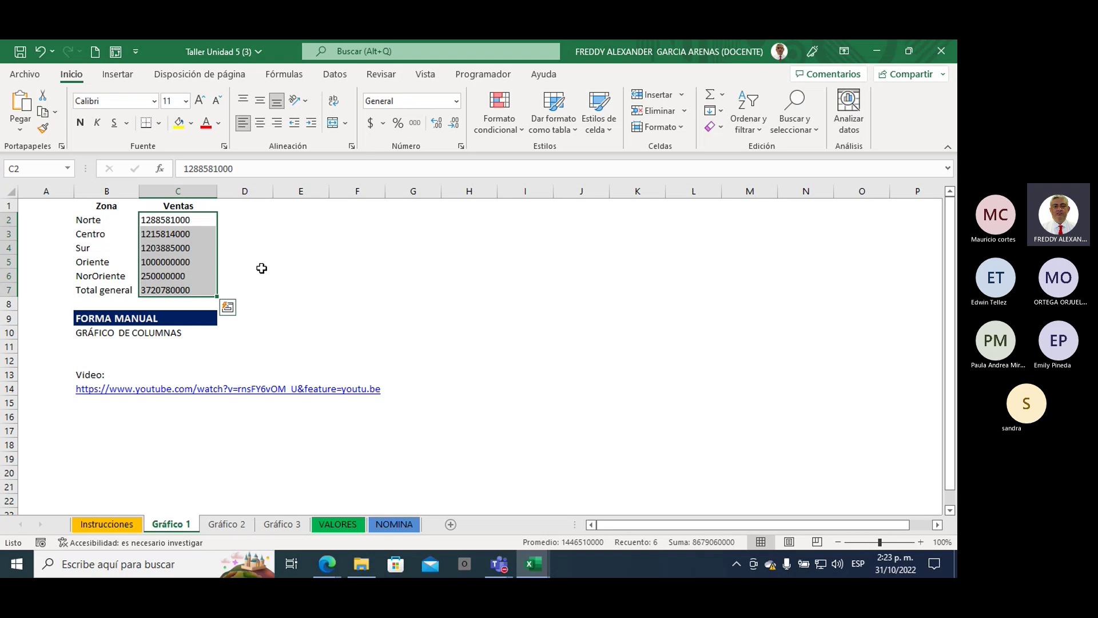
pyautogui.click(455, 104)
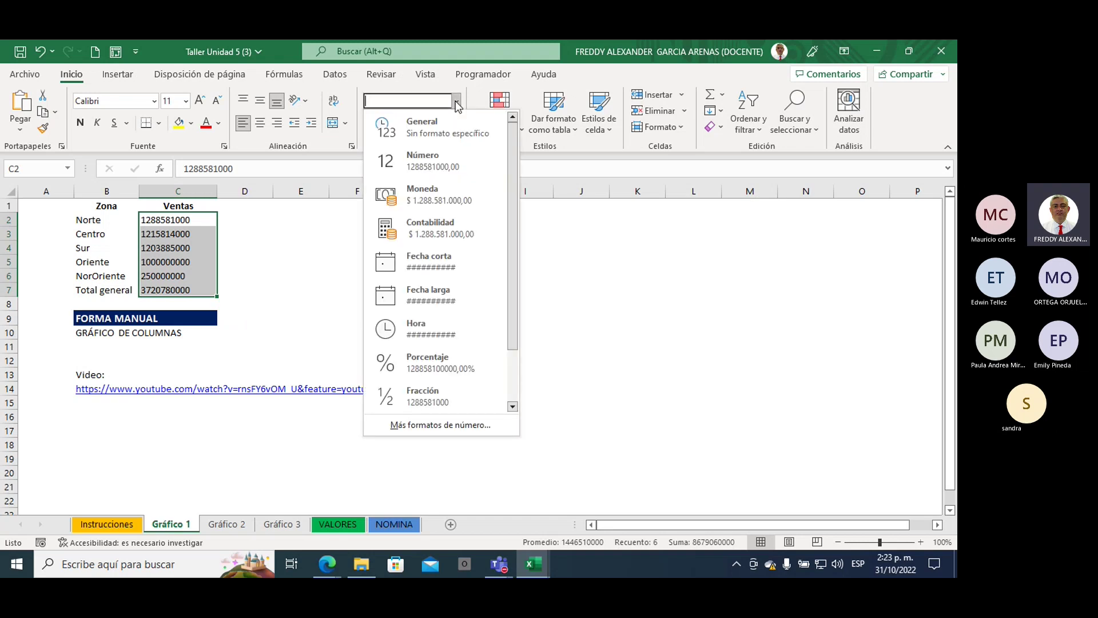
pyautogui.scroll(-2, 510, 275)
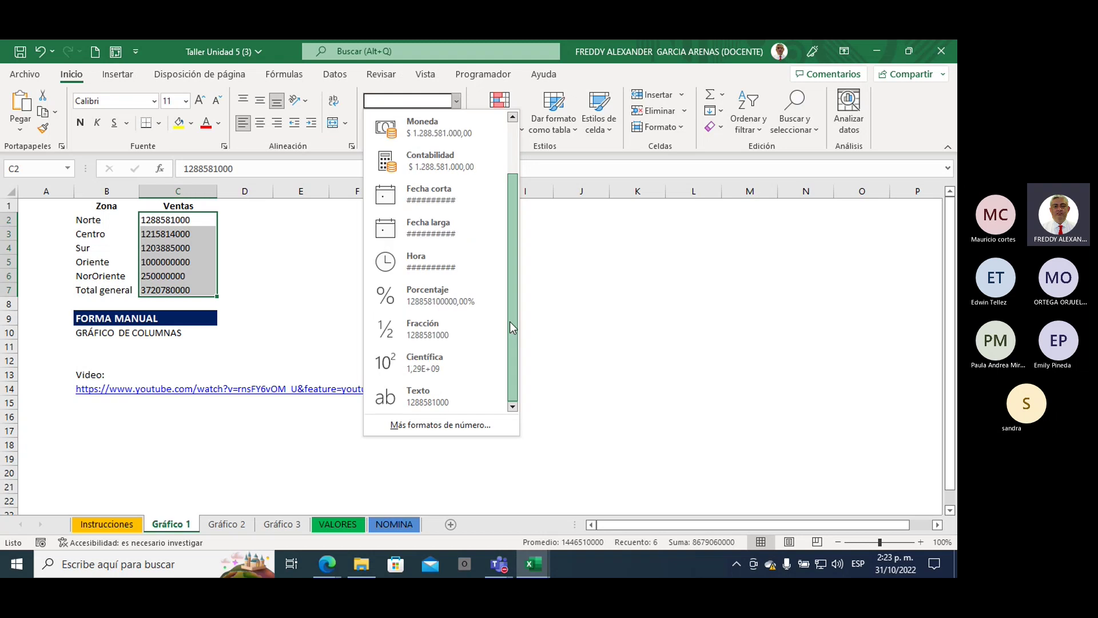
pyautogui.click(426, 428)
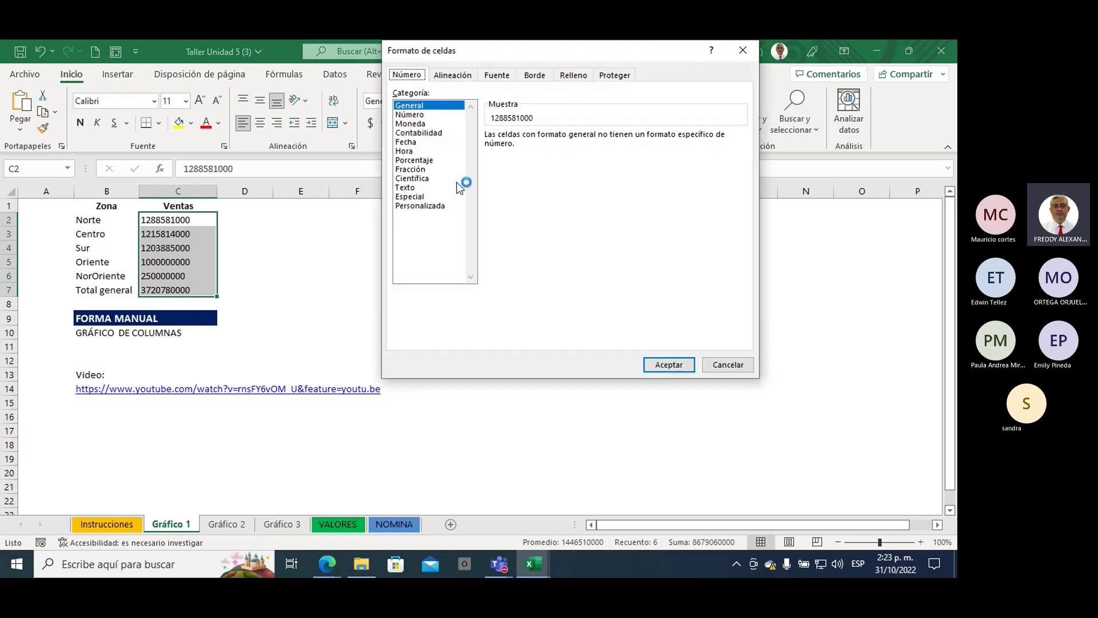
pyautogui.click(427, 206)
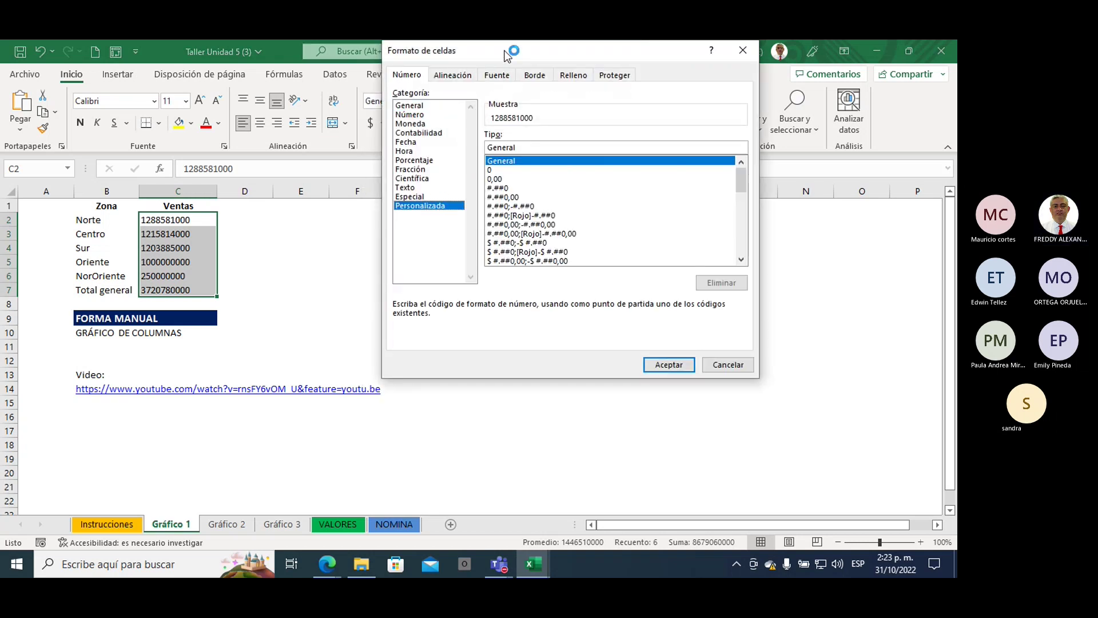
pyautogui.moveTo(507, 53); pyautogui.dragTo(396, 132)
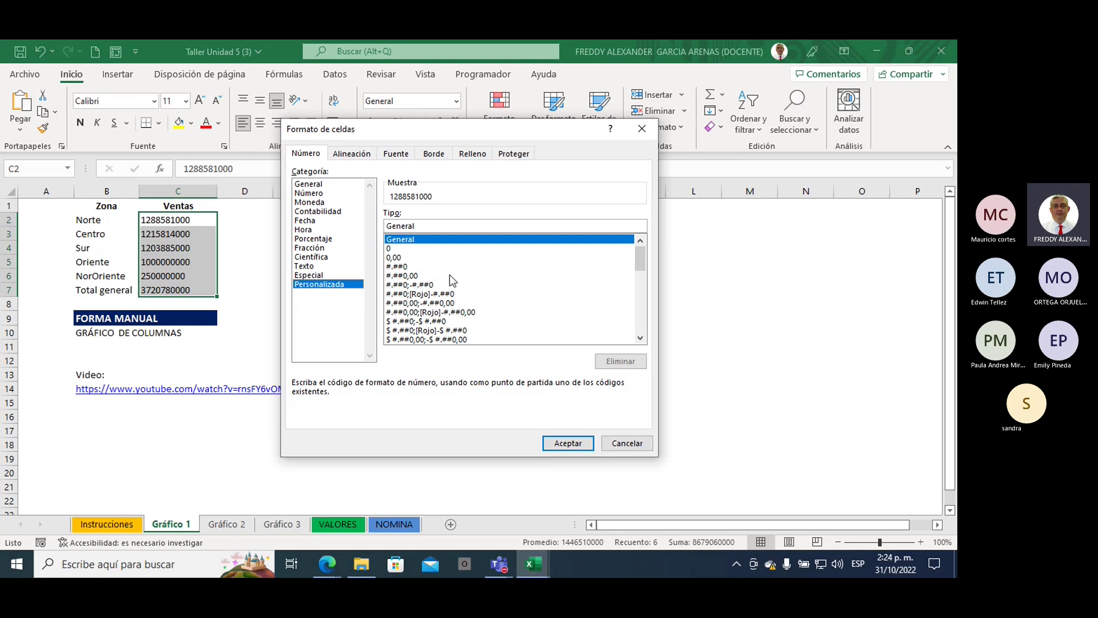
pyautogui.click(402, 322)
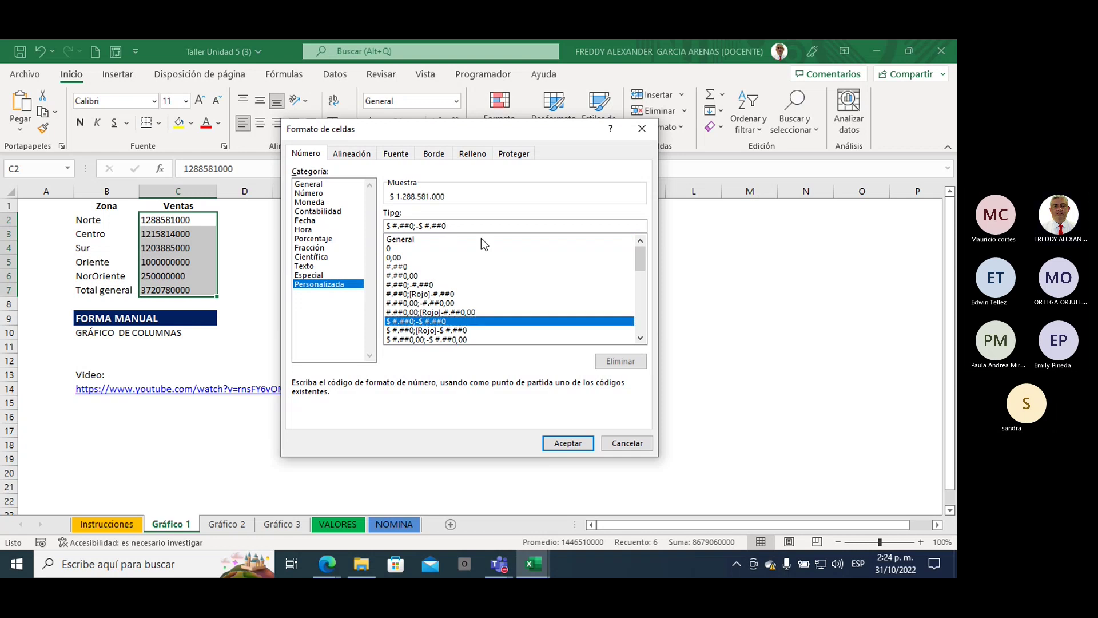
# Shorten the format code to $ #.##0, append two points and the quoted text "M" to show millions, and apply it to the sales cells
pyautogui.press('BackSpace')
pyautogui.press('BackSpace')
pyautogui.press('BackSpace')
pyautogui.press('BackSpace')
pyautogui.press('BackSpace')
pyautogui.press('BackSpace')
pyautogui.press('BackSpace')
pyautogui.press('BackSpace')
pyautogui.press('BackSpace')
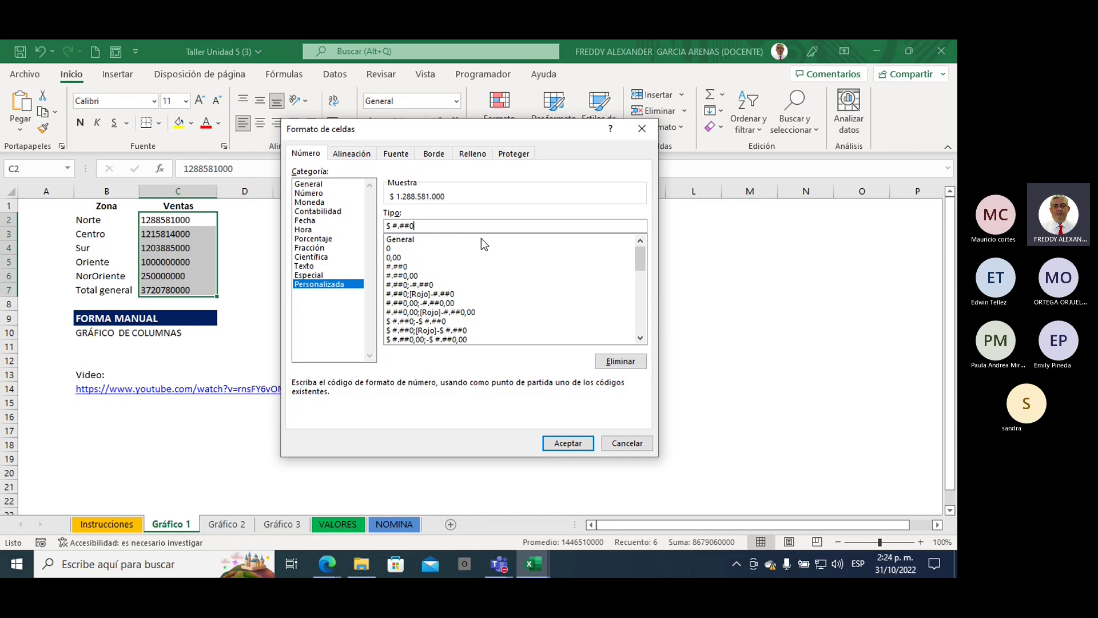
pyautogui.write('..')
pyautogui.write('M"')
pyautogui.click(565, 443)
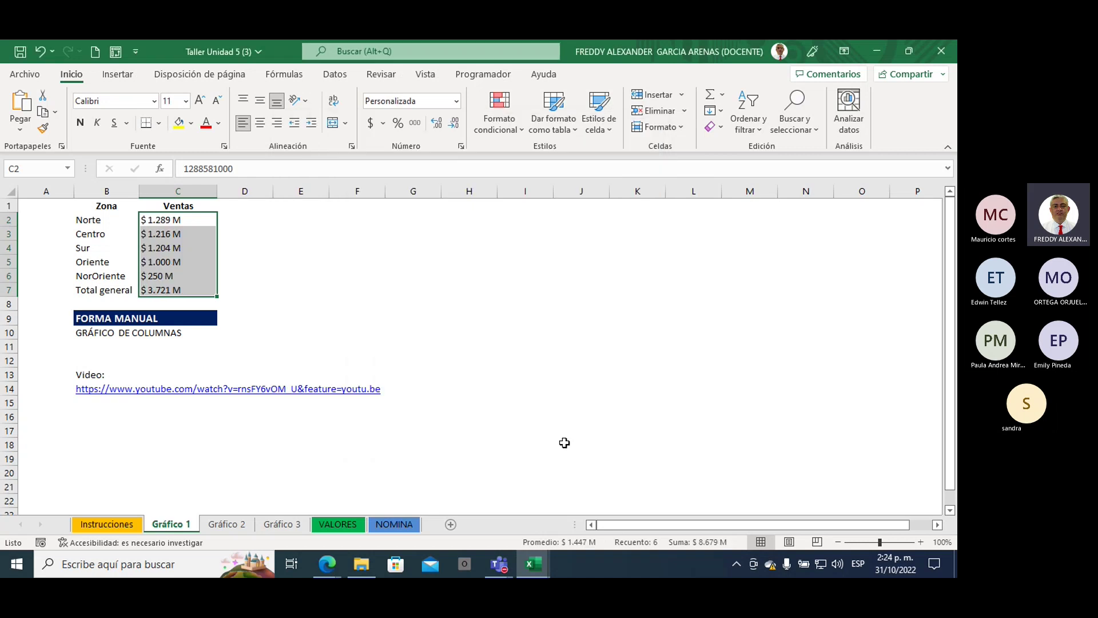
pyautogui.click(284, 262)
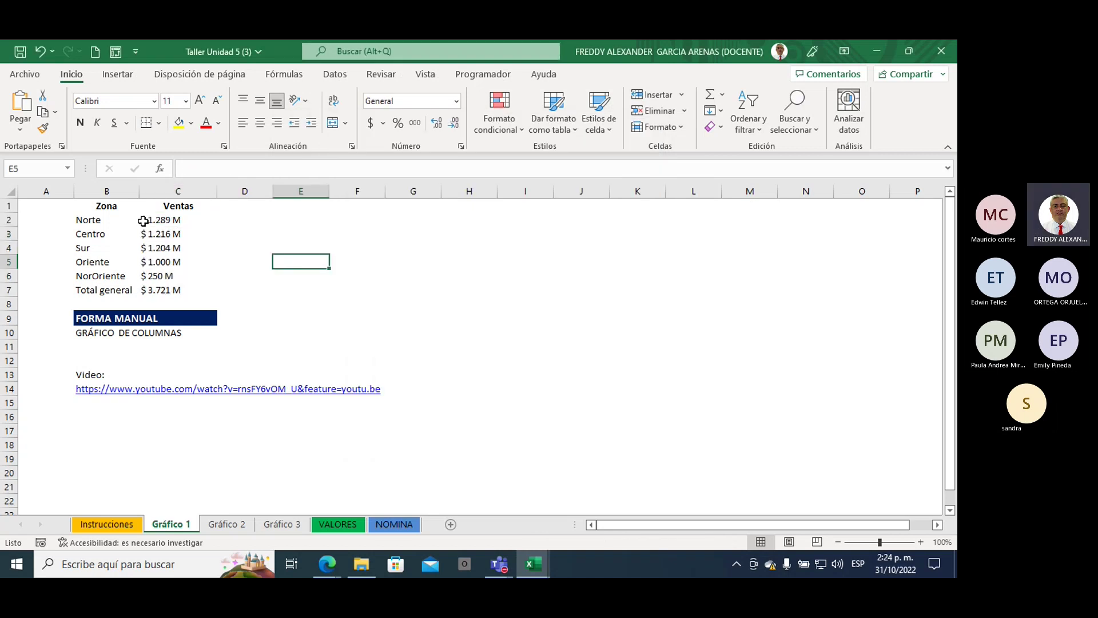
# Insert a 2-D clustered column chart from the zone and sales data in B1:C6, leaving out the total row
pyautogui.moveTo(87, 206); pyautogui.dragTo(170, 275)
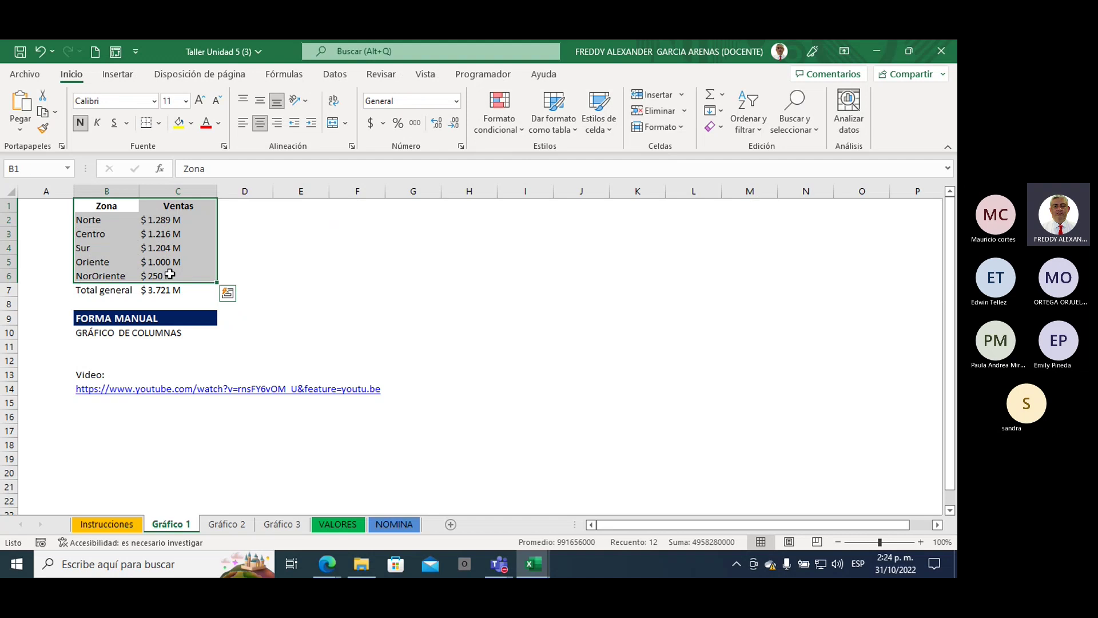
pyautogui.click(122, 78)
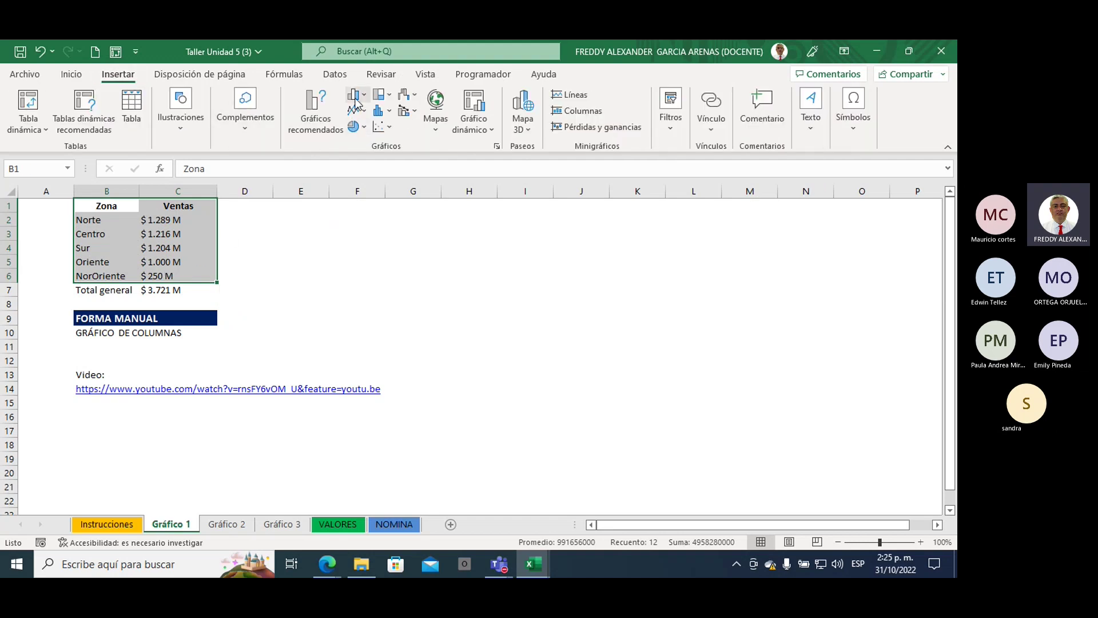
pyautogui.click(355, 97)
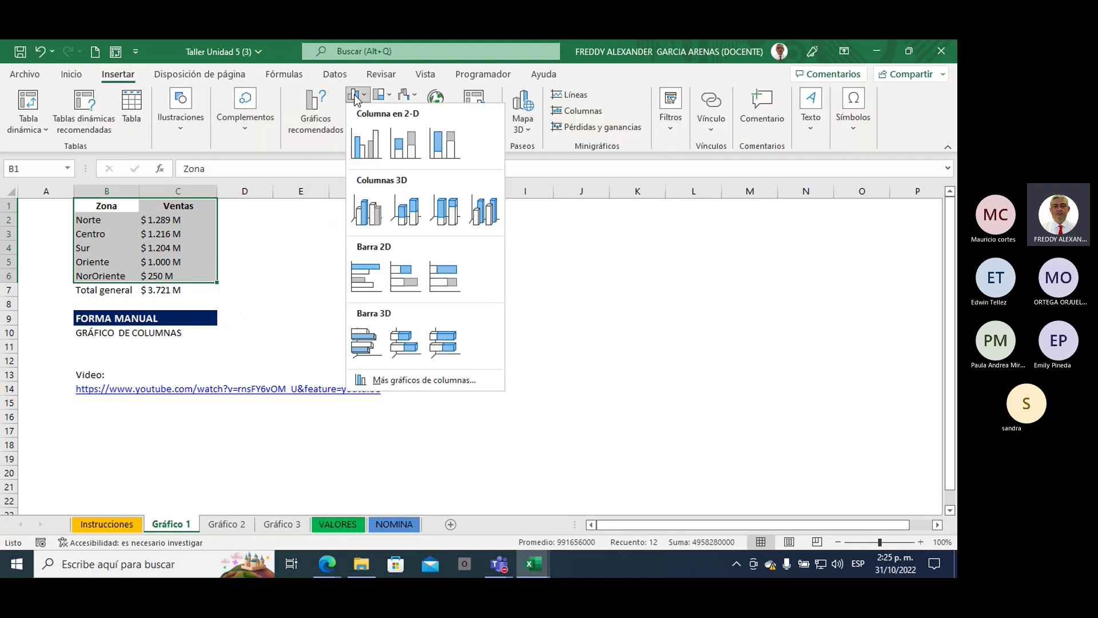
pyautogui.click(362, 150)
# Move the chart beside the zone table and enlarge it to span about columns D to N, down to row 19
pyautogui.moveTo(497, 255); pyautogui.dragTo(431, 209)
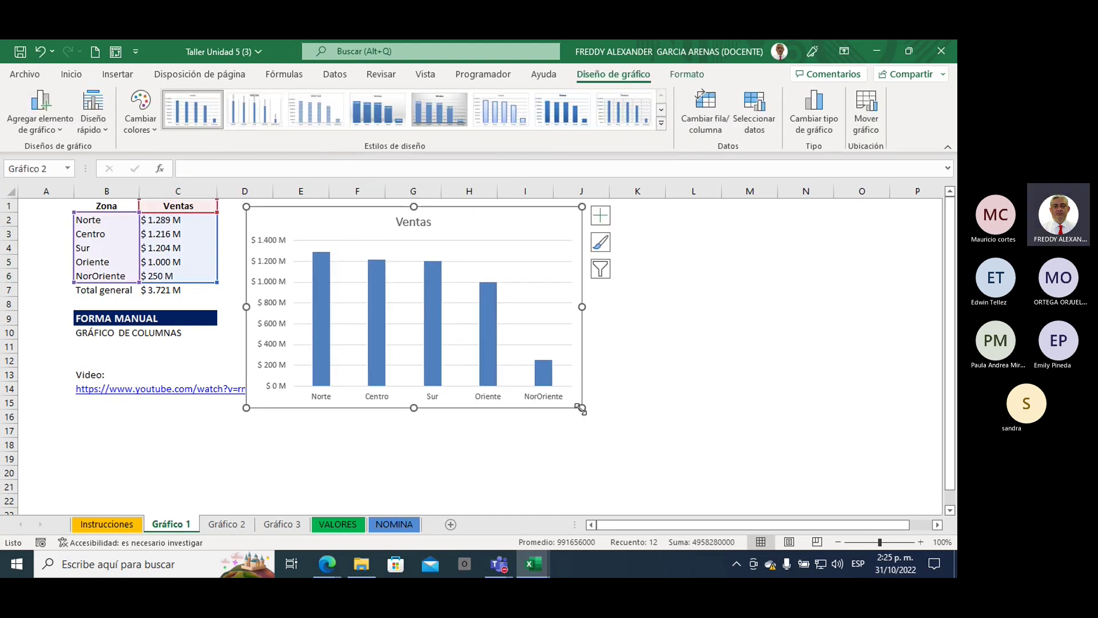
pyautogui.moveTo(581, 407); pyautogui.dragTo(807, 463)
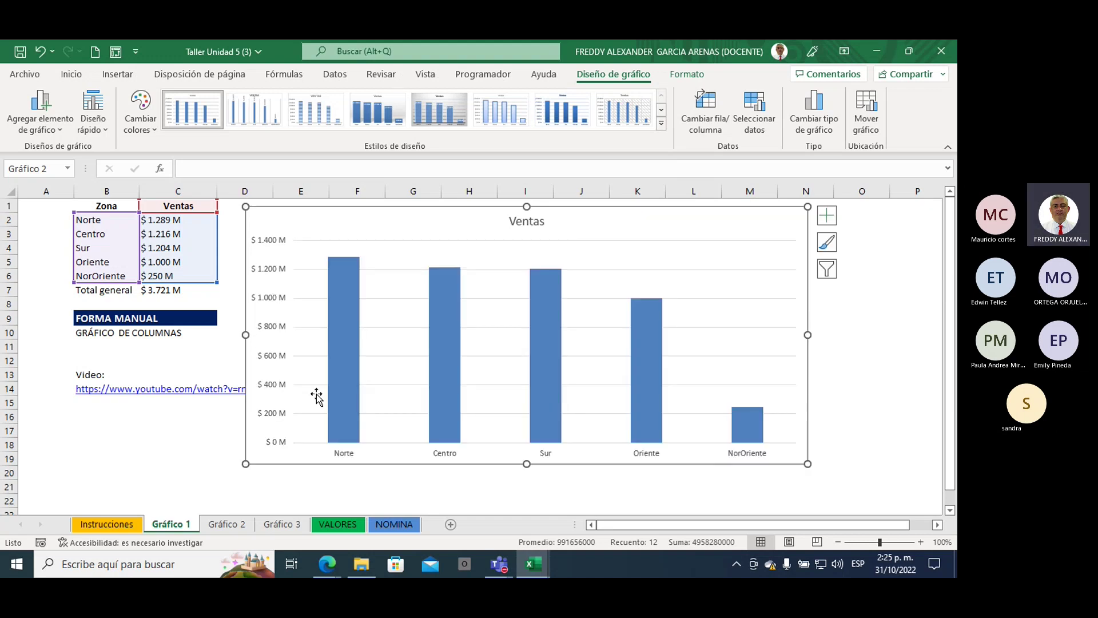
pyautogui.click(270, 243)
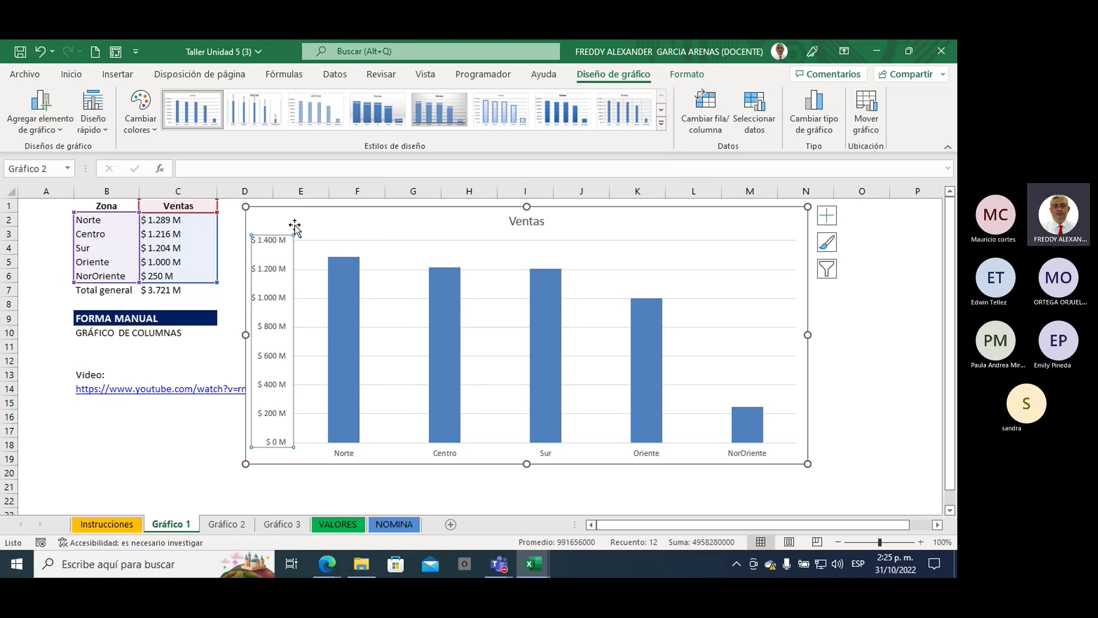
pyautogui.click(270, 220)
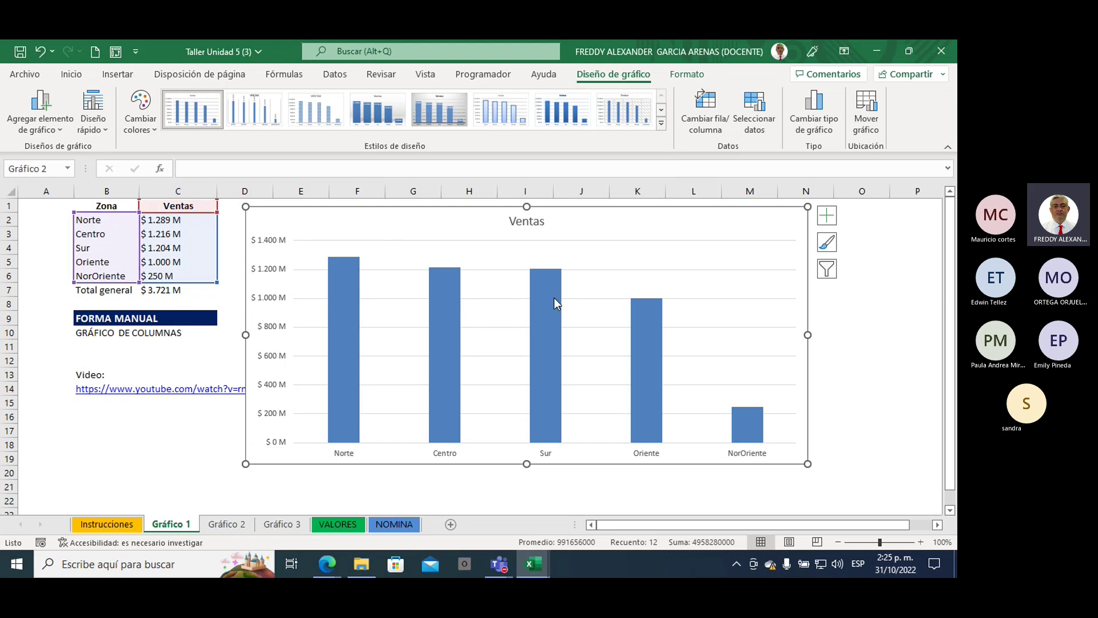
# Try swapping rows and columns in the chart's data source, swap them back, and leave without applying changes
pyautogui.moveTo(553, 297)
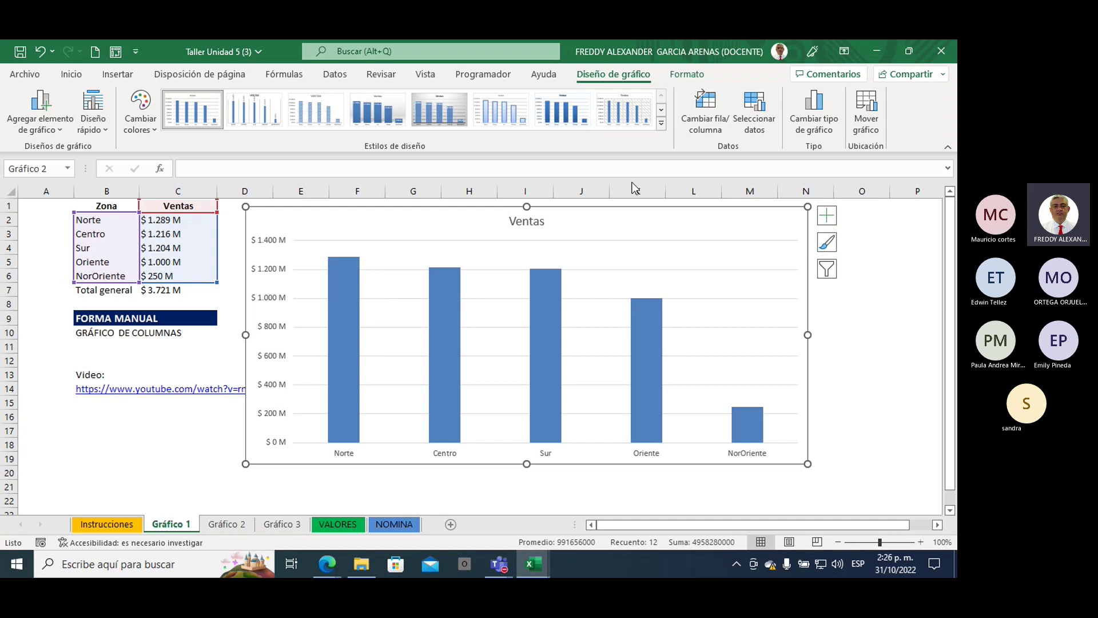
pyautogui.click(759, 123)
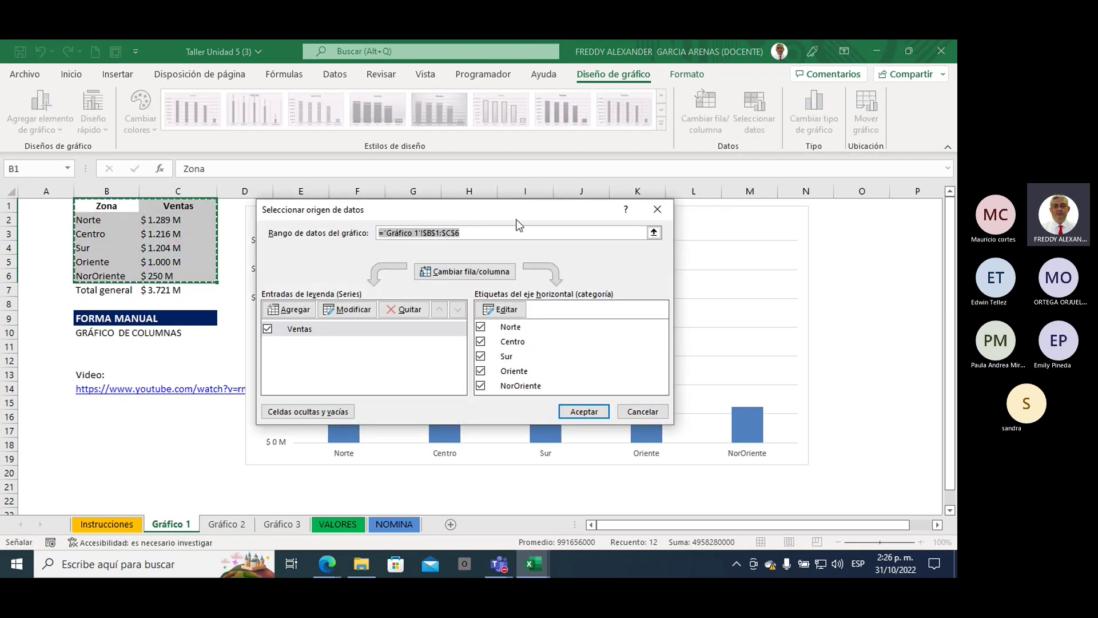
pyautogui.moveTo(503, 217); pyautogui.dragTo(574, 151)
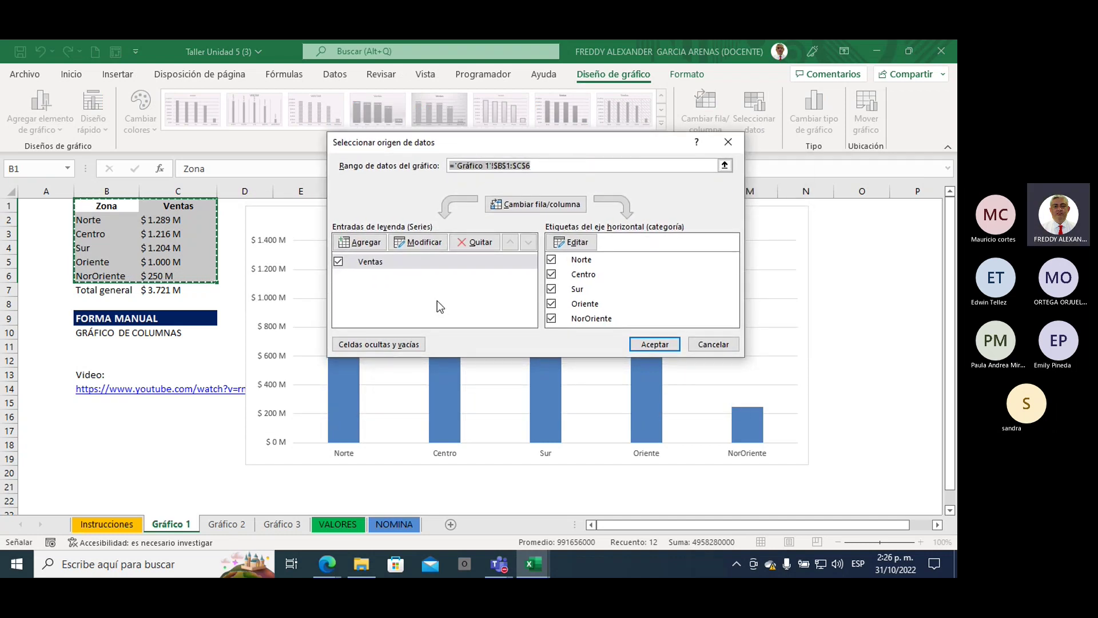
pyautogui.click(532, 206)
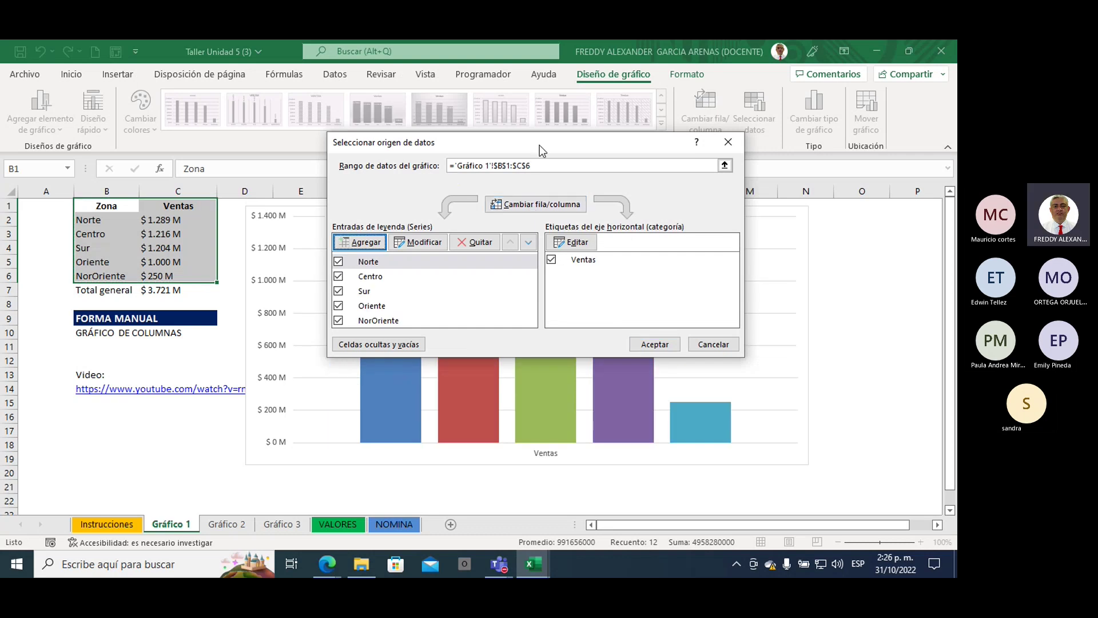
pyautogui.moveTo(540, 141); pyautogui.dragTo(538, 109)
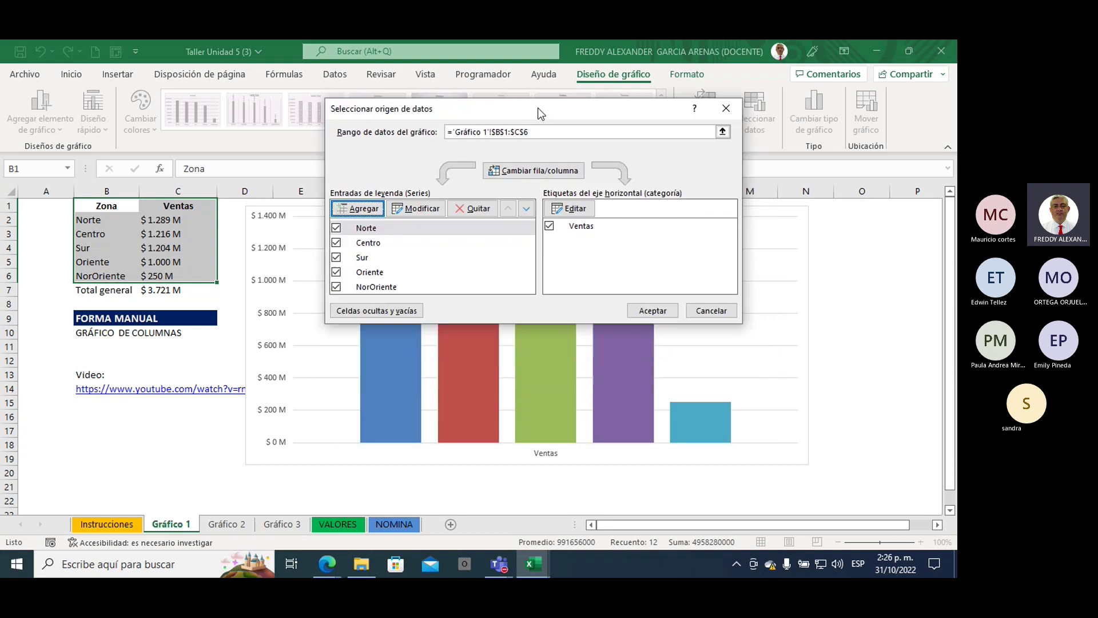
pyautogui.click(533, 172)
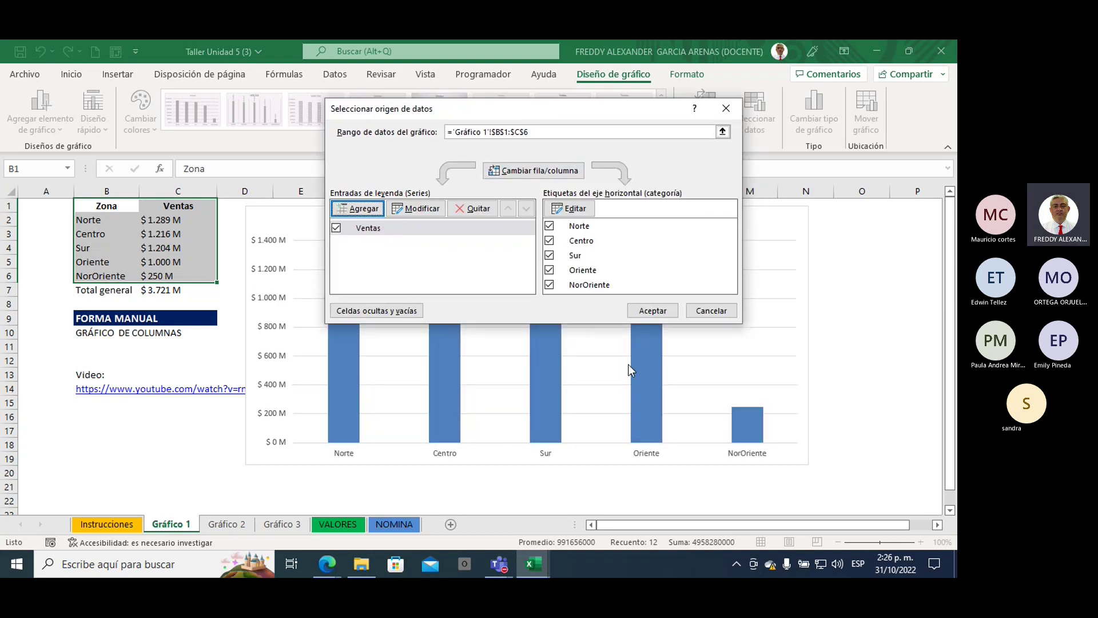
pyautogui.click(710, 311)
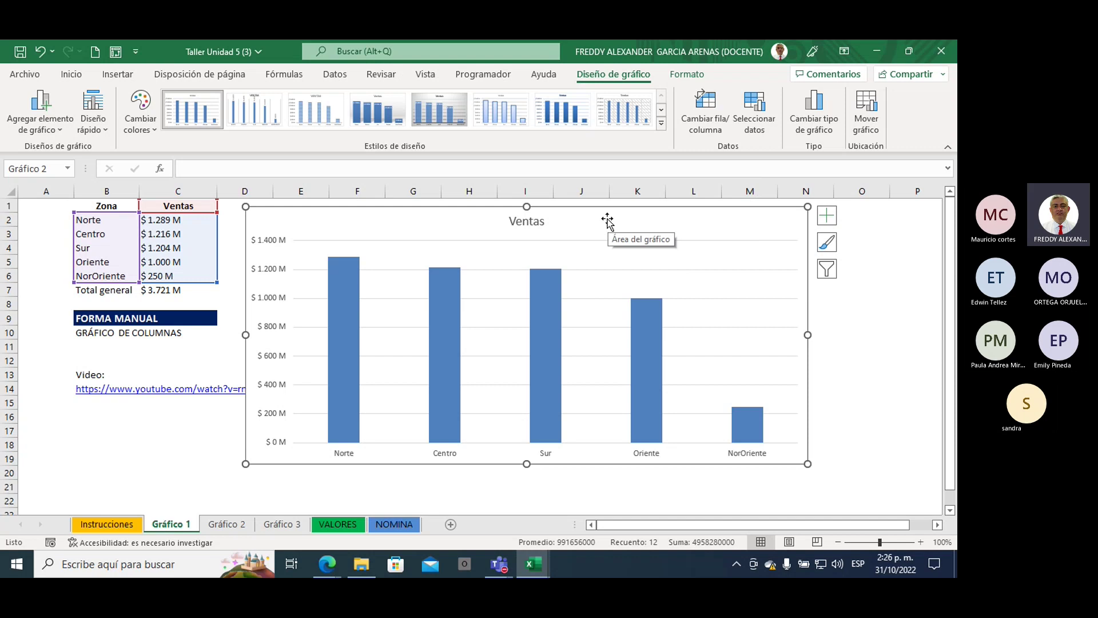
# Move the chart over the table starting at column B and show only its primary vertical axis, hiding the horizontal one
pyautogui.moveTo(608, 220); pyautogui.dragTo(435, 214)
pyautogui.moveTo(434, 213); pyautogui.dragTo(434, 211)
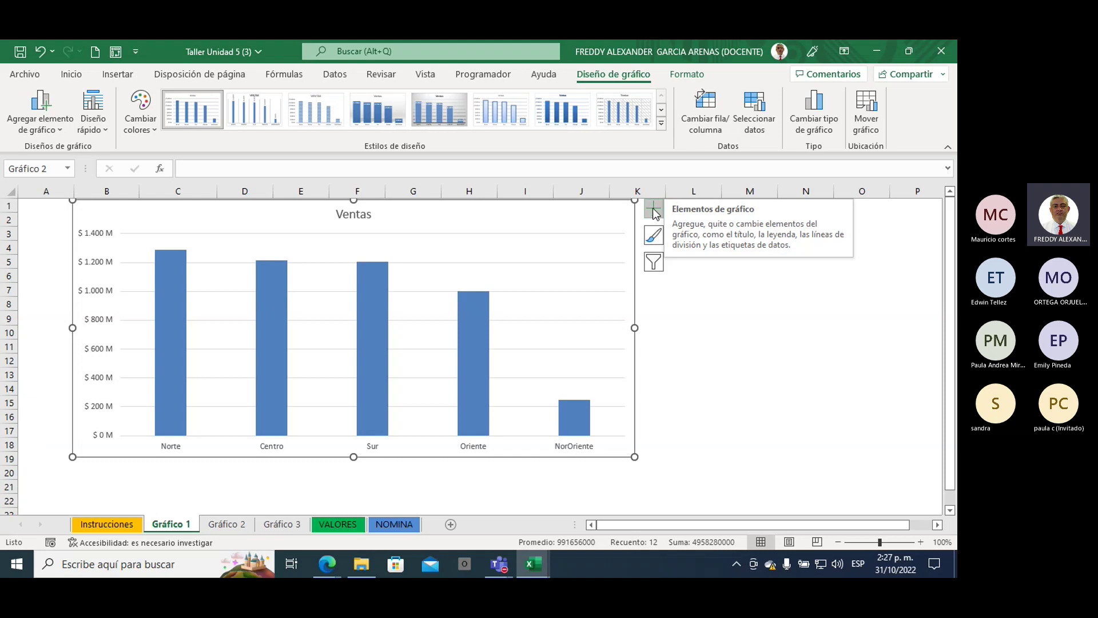
pyautogui.click(656, 214)
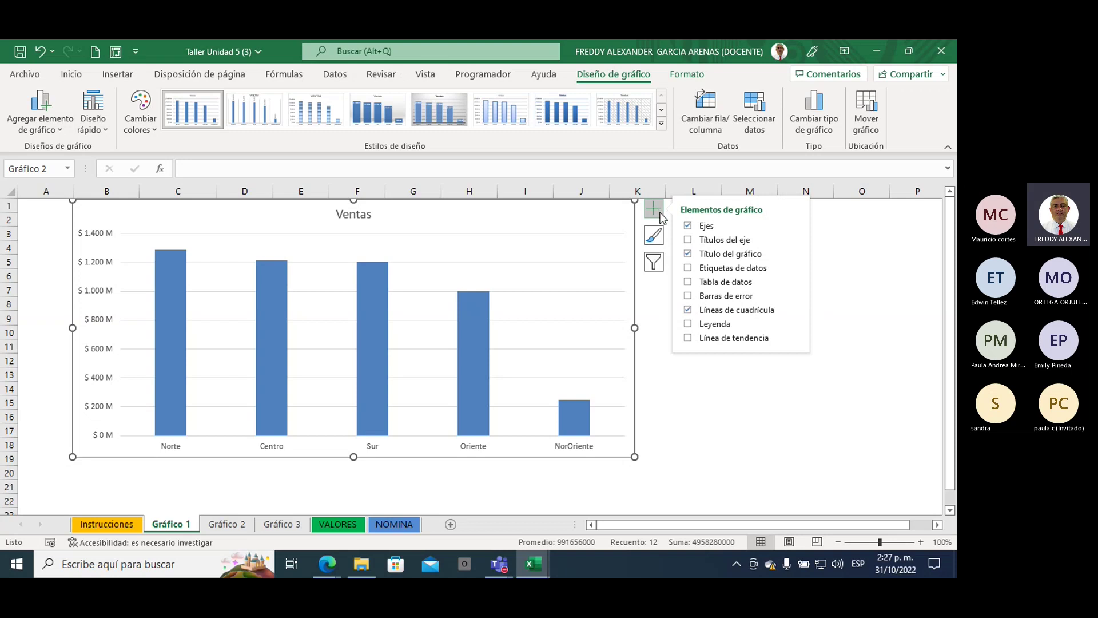
pyautogui.click(688, 227)
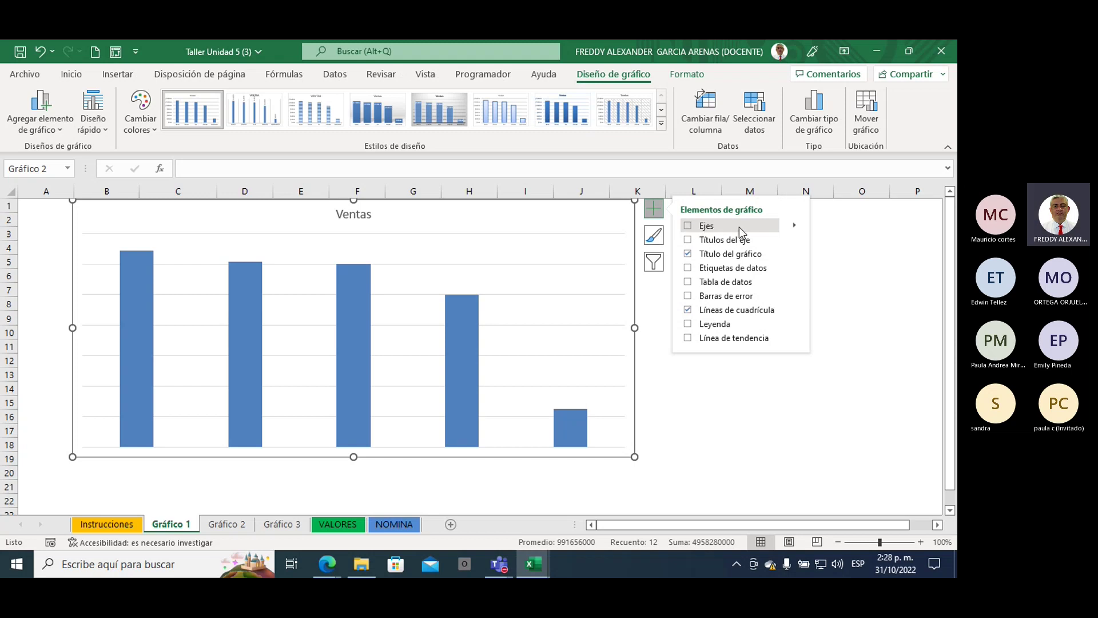
pyautogui.click(795, 225)
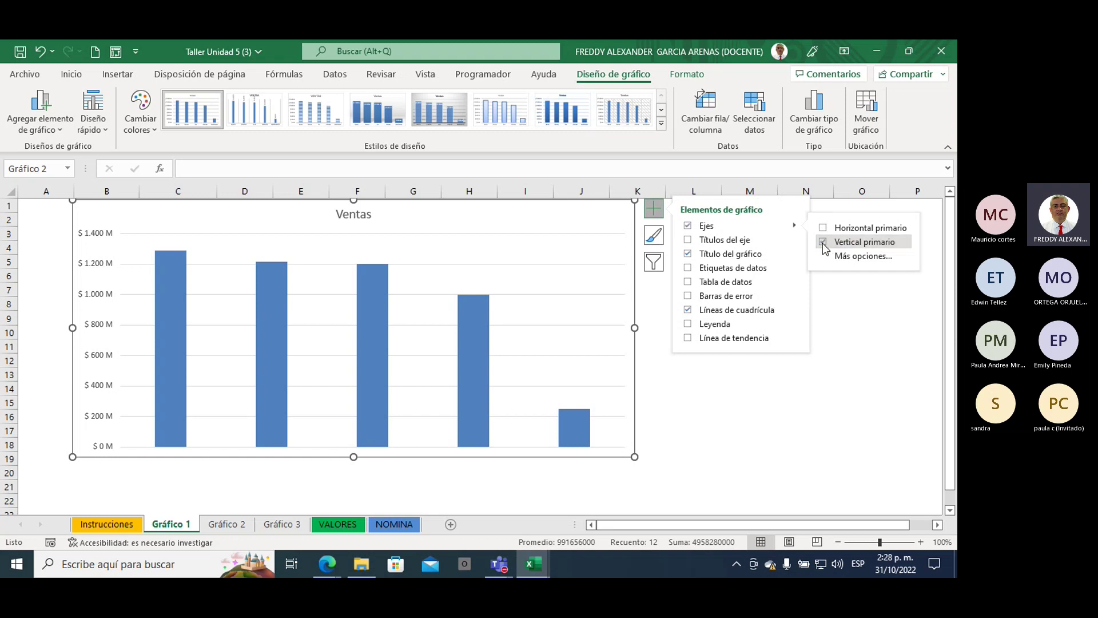
pyautogui.click(688, 400)
pyautogui.click(689, 402)
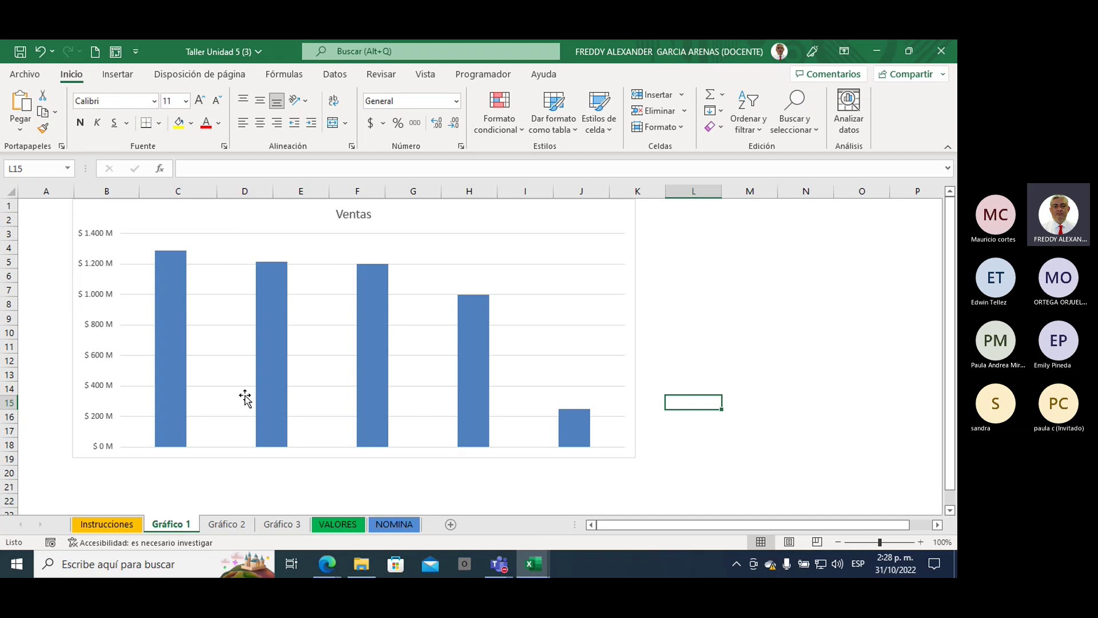
# Add an axis title to the chart's primary horizontal axis only
pyautogui.moveTo(264, 386)
pyautogui.moveTo(384, 358)
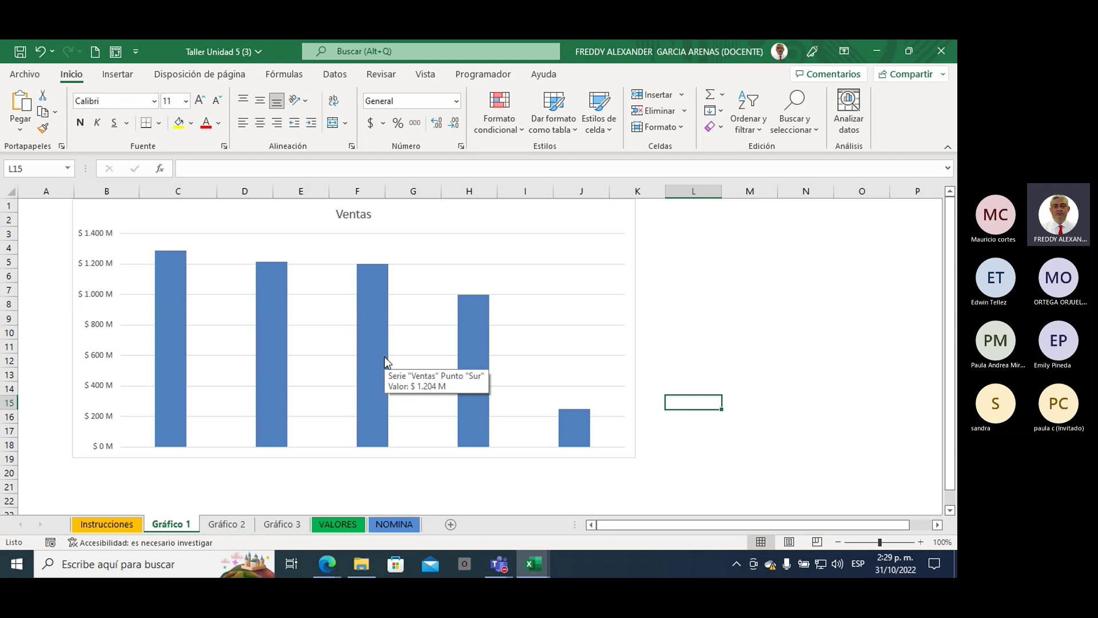
pyautogui.click(626, 216)
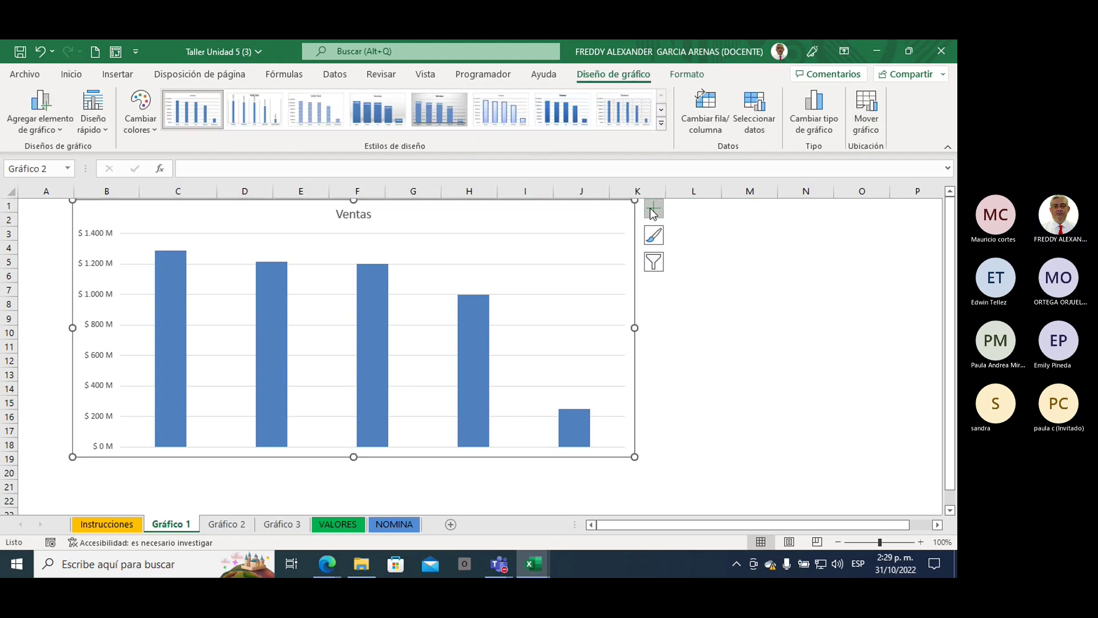
pyautogui.click(653, 211)
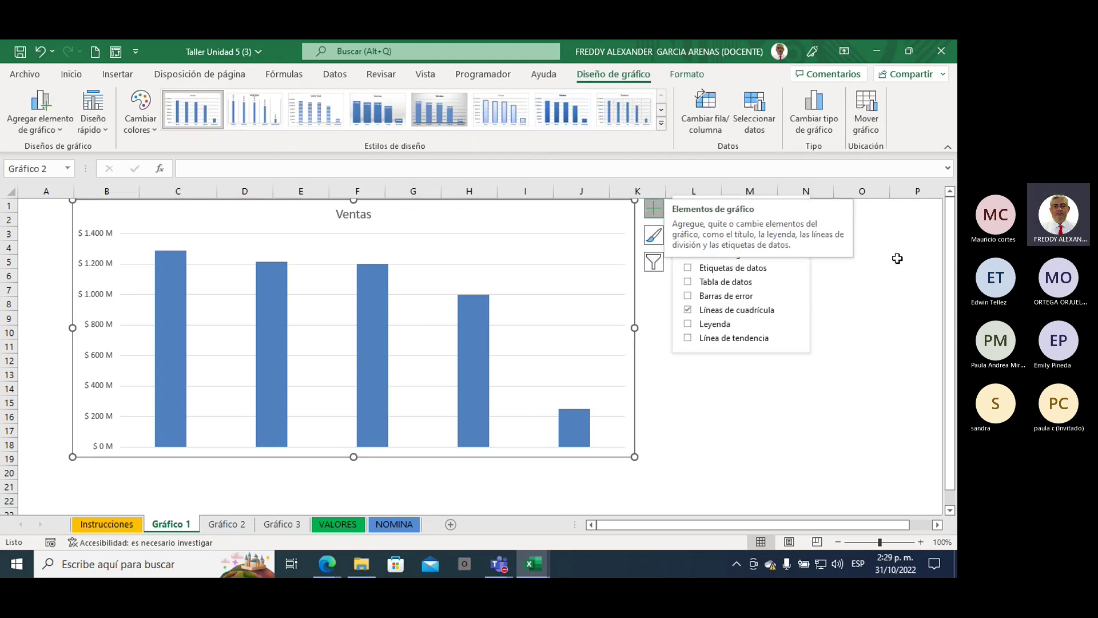
pyautogui.click(721, 243)
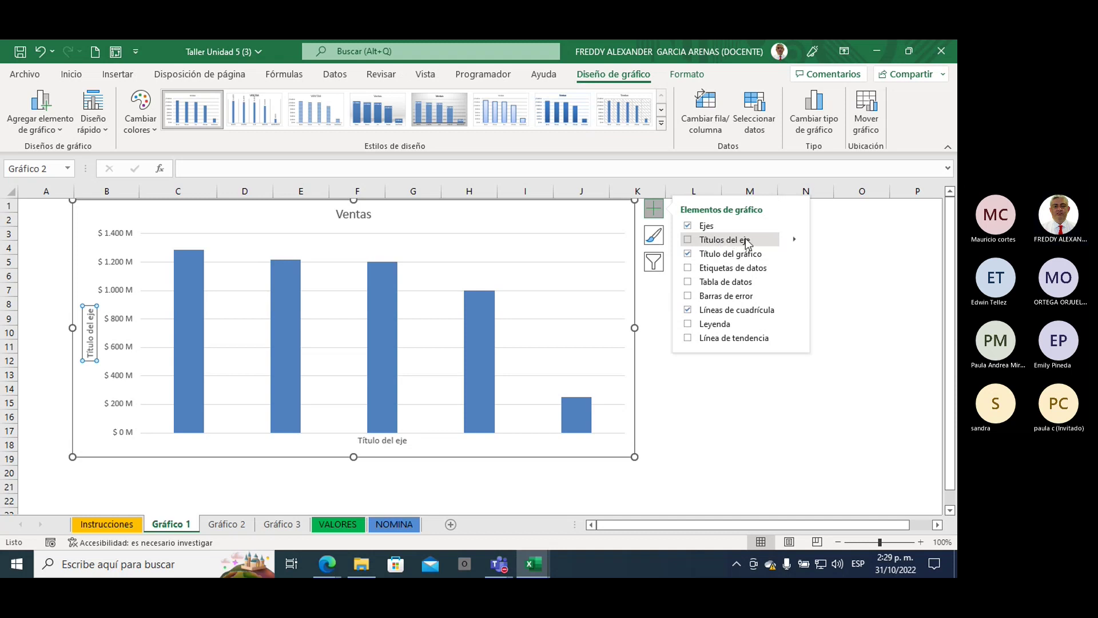
pyautogui.click(795, 239)
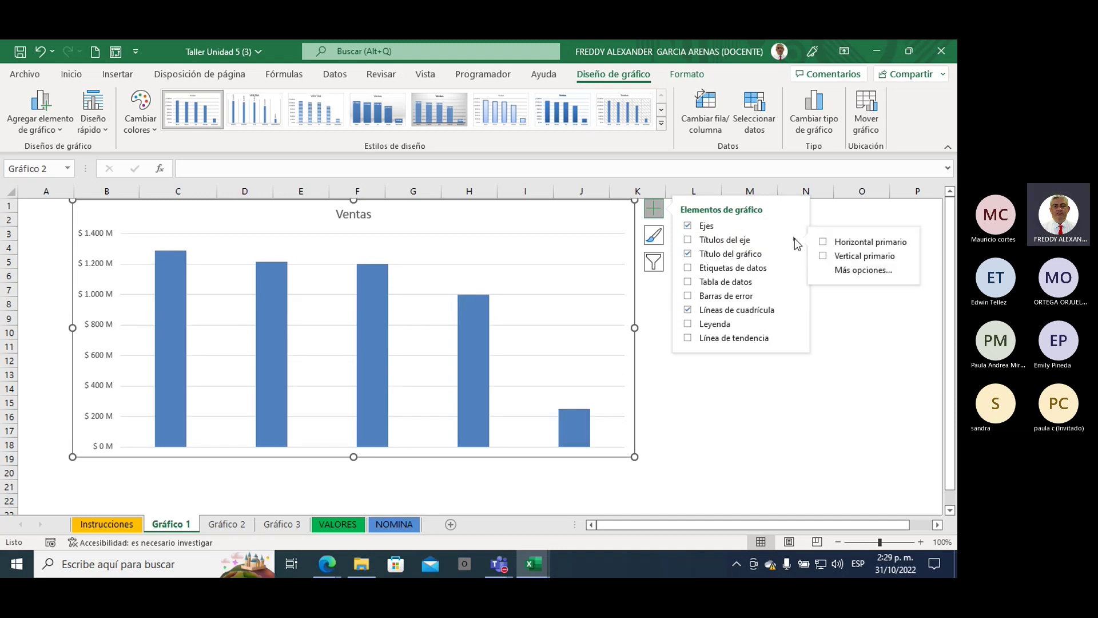
pyautogui.click(823, 243)
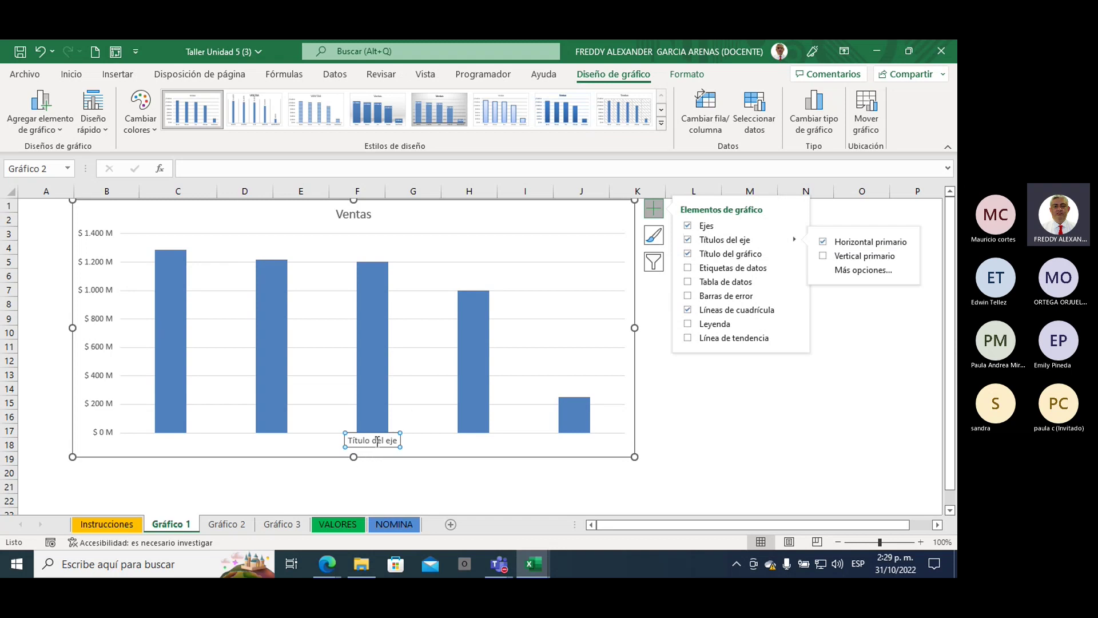
# Replace the placeholder text of the horizontal axis title with "Zonas"
pyautogui.click(374, 440)
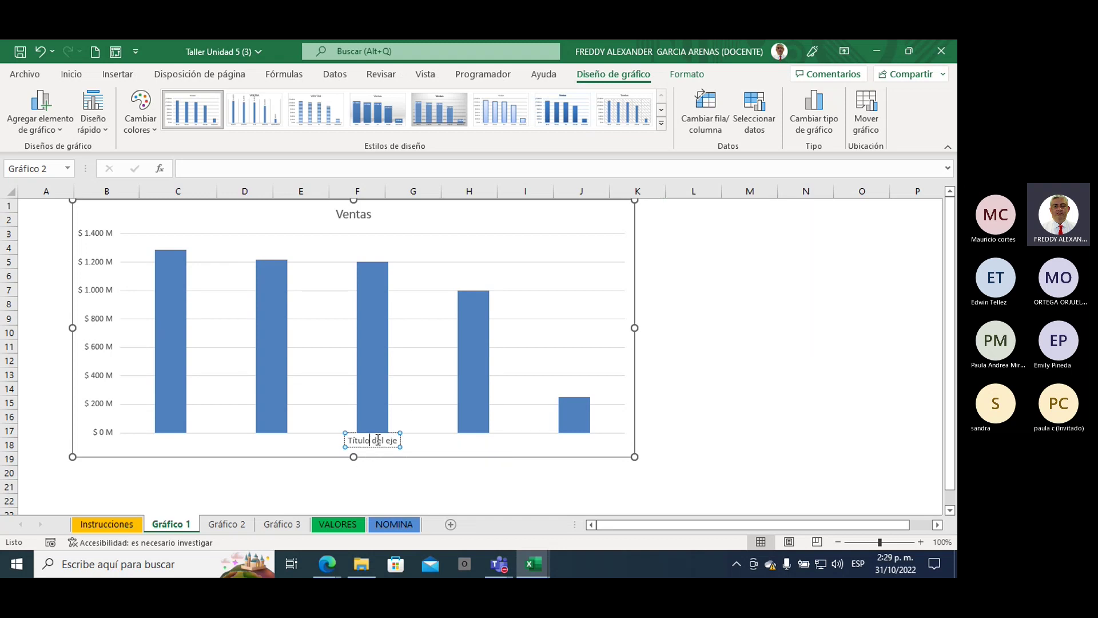
pyautogui.press('BackSpace')
pyautogui.press('BackSpace')
pyautogui.press('BackSpace')
pyautogui.press('BackSpace')
pyautogui.press('BackSpace')
pyautogui.press('BackSpace')
pyautogui.press('BackSpace')
pyautogui.press('BackSpace')
pyautogui.press('BackSpace')
pyautogui.press('BackSpace')
pyautogui.press('BackSpace')
pyautogui.press('BackSpace')
pyautogui.press('BackSpace')
pyautogui.press('BackSpace')
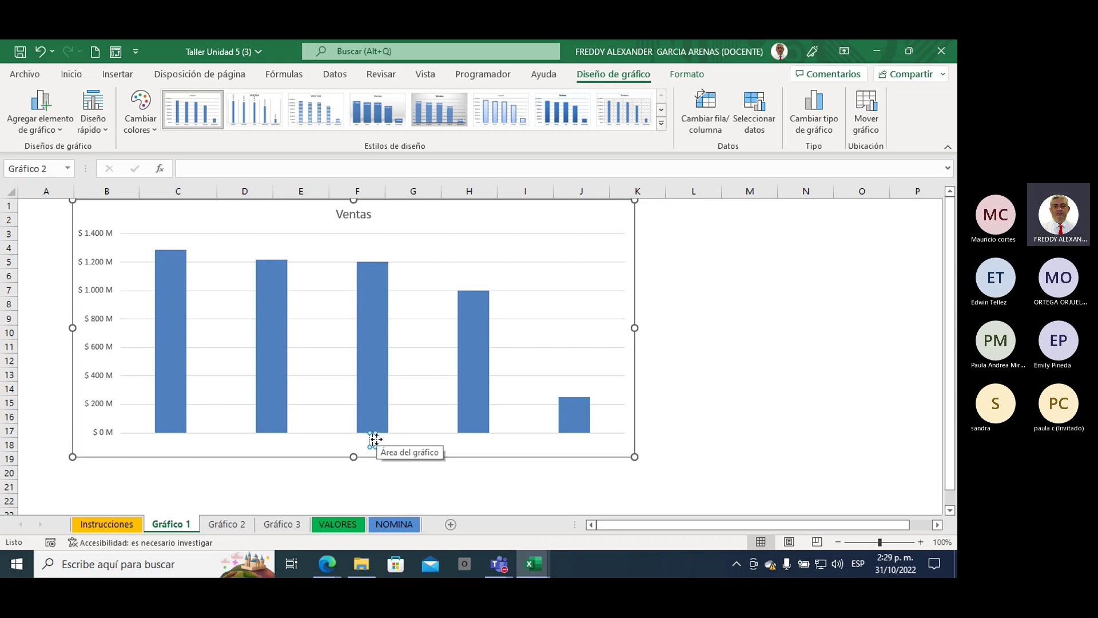
pyautogui.write('Zonas')
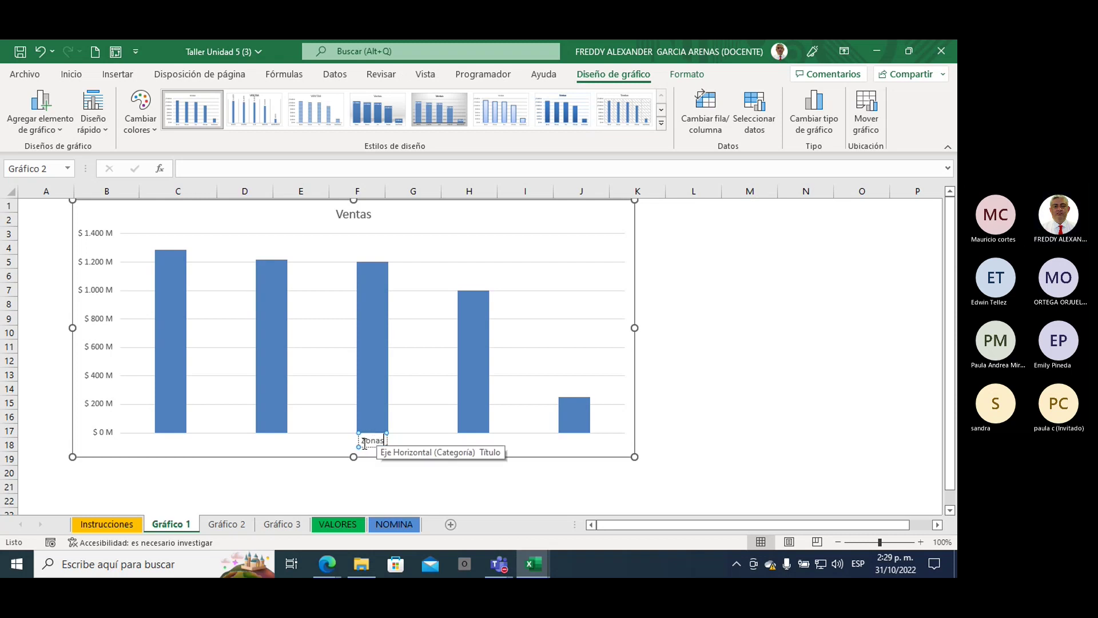
pyautogui.click(515, 450)
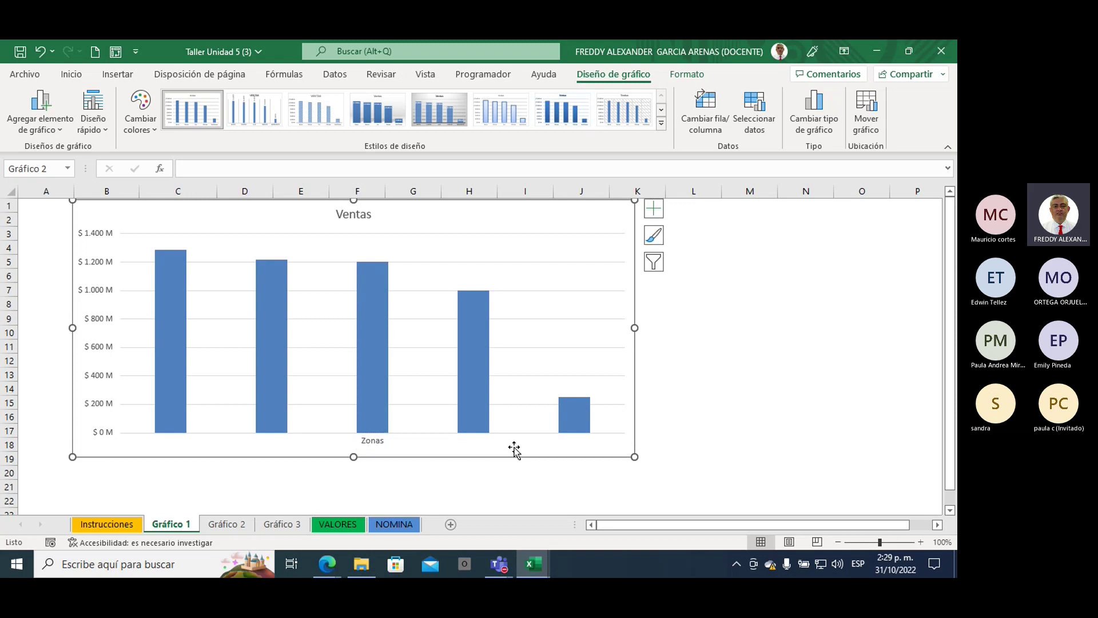
pyautogui.click(369, 440)
pyautogui.moveTo(360, 440); pyautogui.dragTo(386, 446)
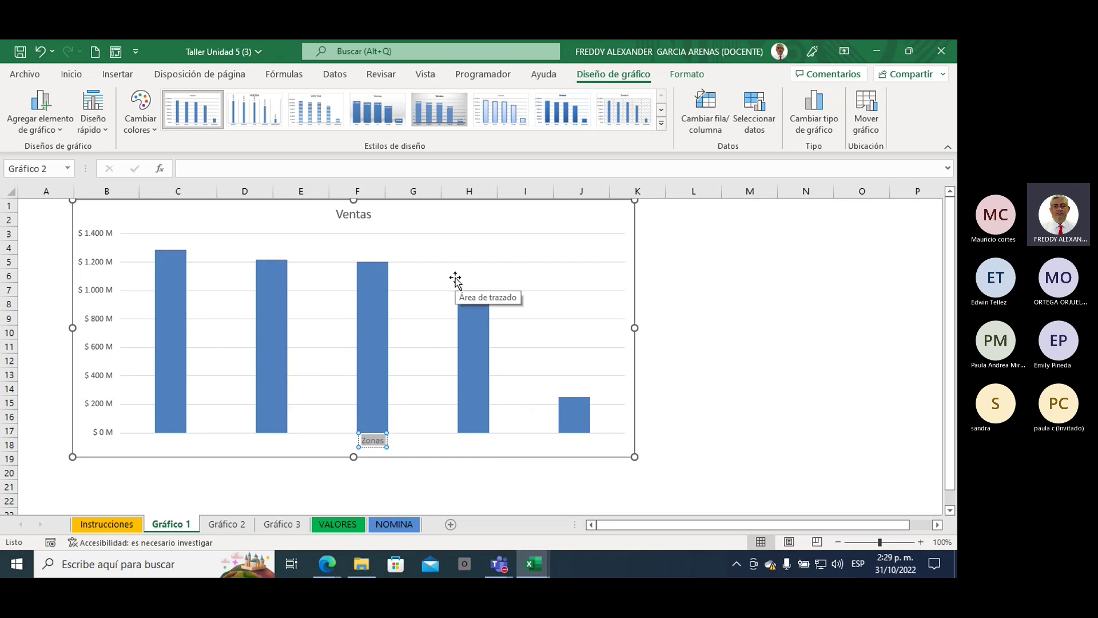
pyautogui.click(686, 75)
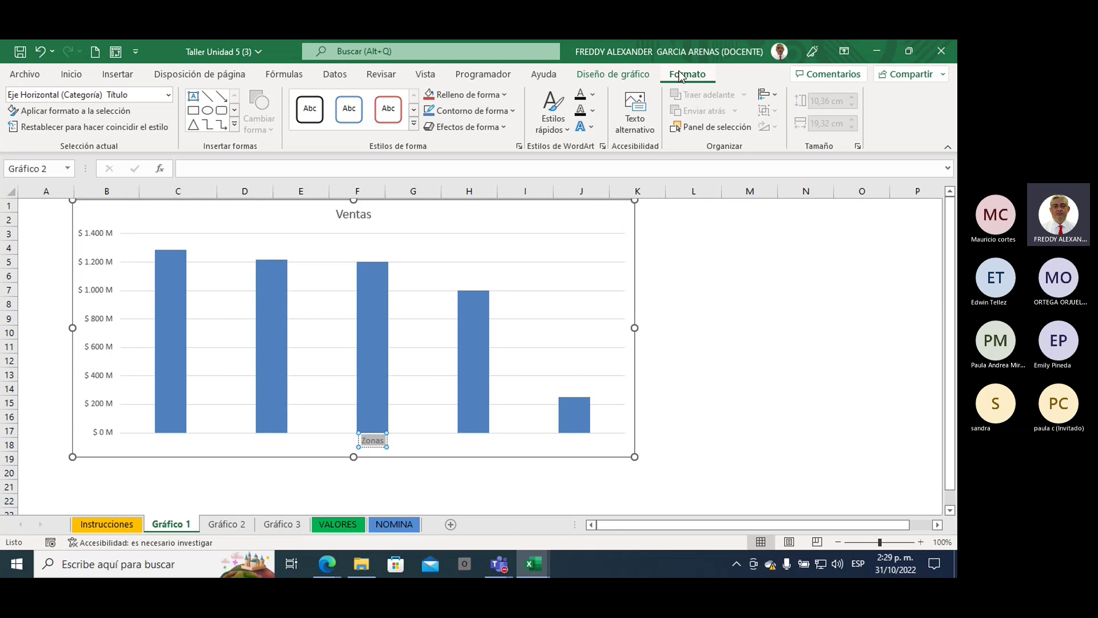
pyautogui.click(72, 78)
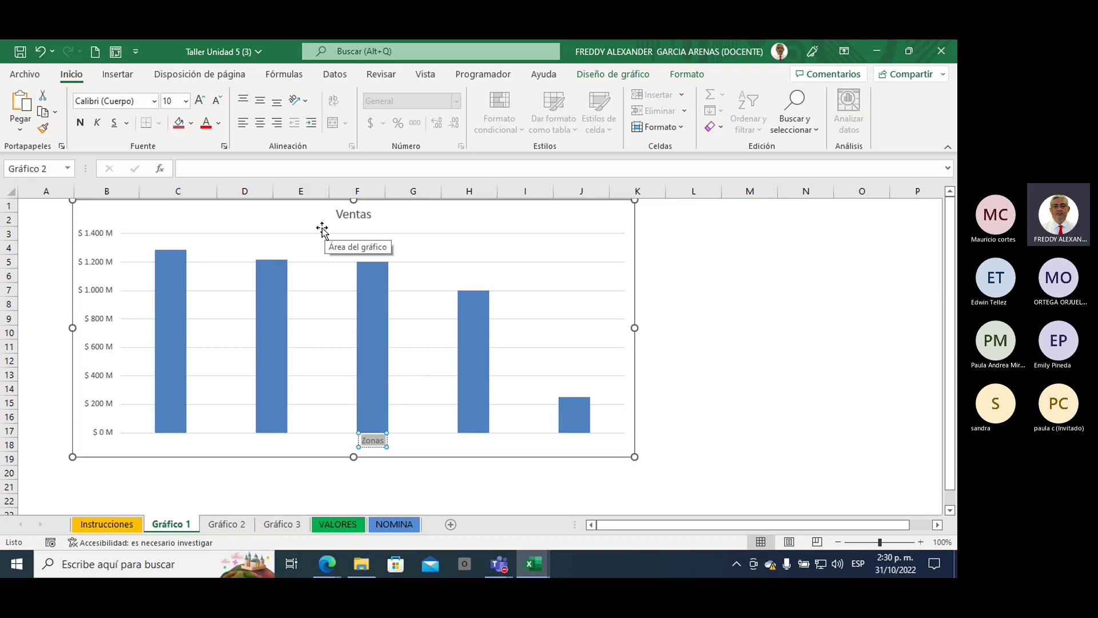
pyautogui.moveTo(367, 279)
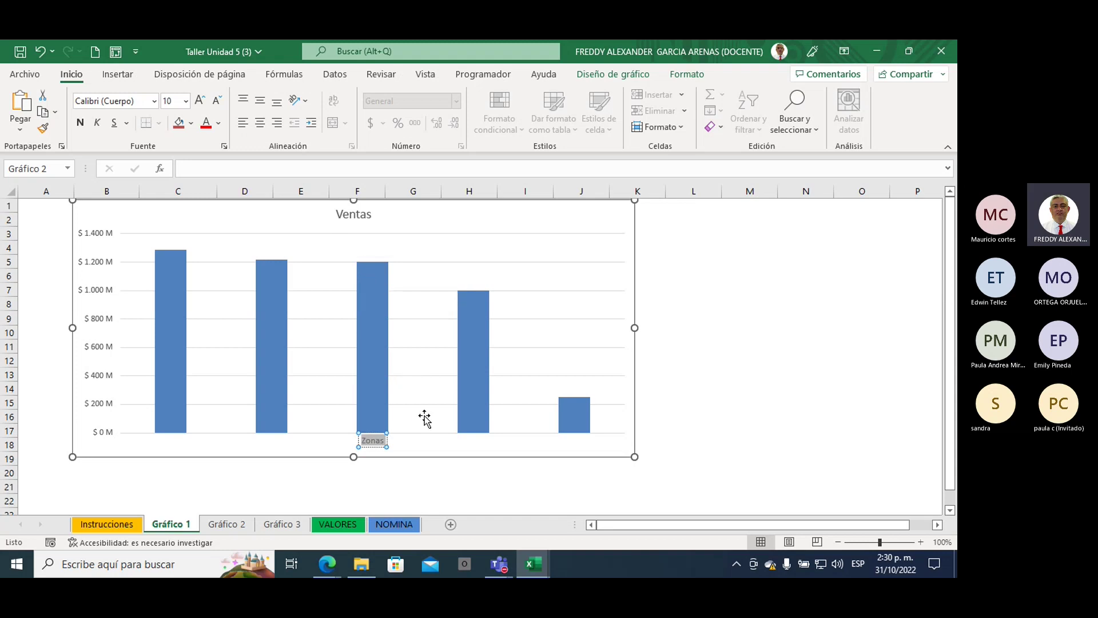
# Remove the chart title from the column chart
pyautogui.click(419, 452)
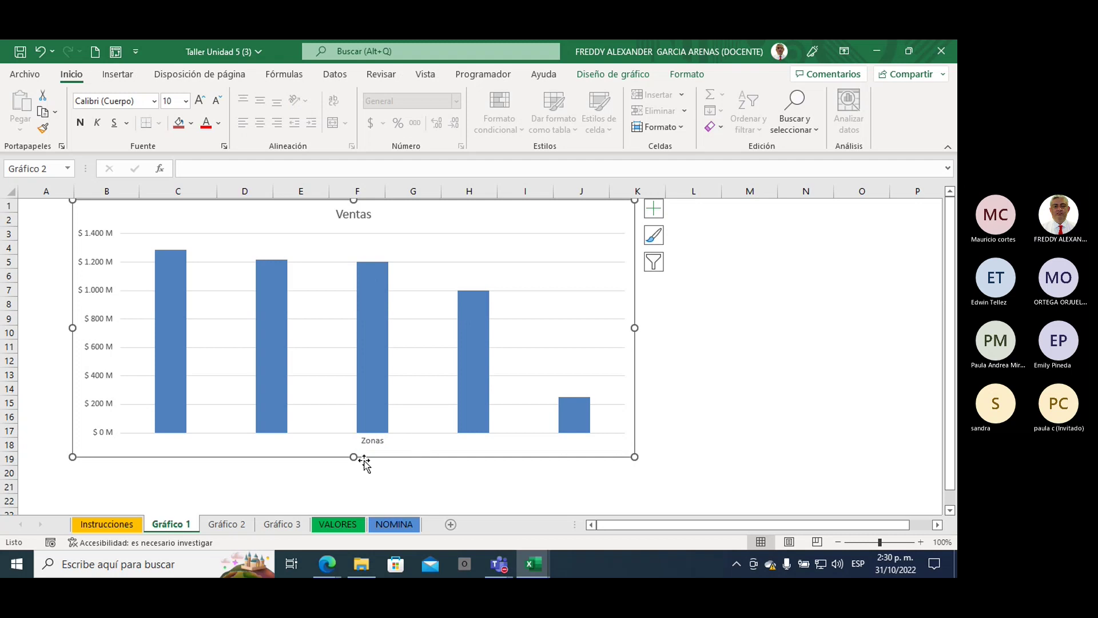
pyautogui.click(653, 209)
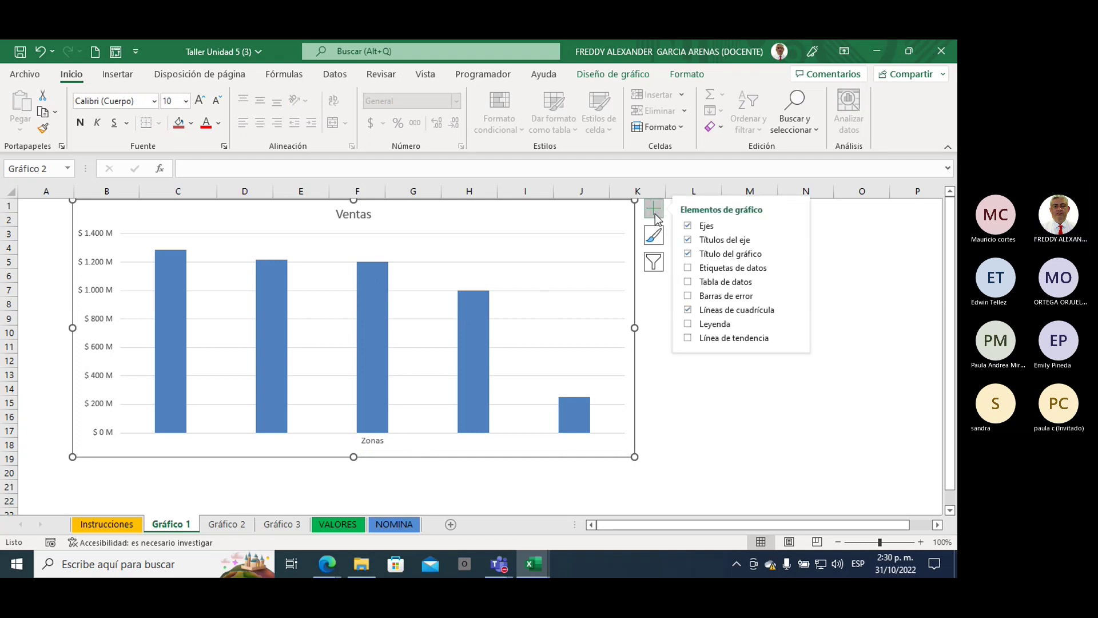
pyautogui.click(718, 256)
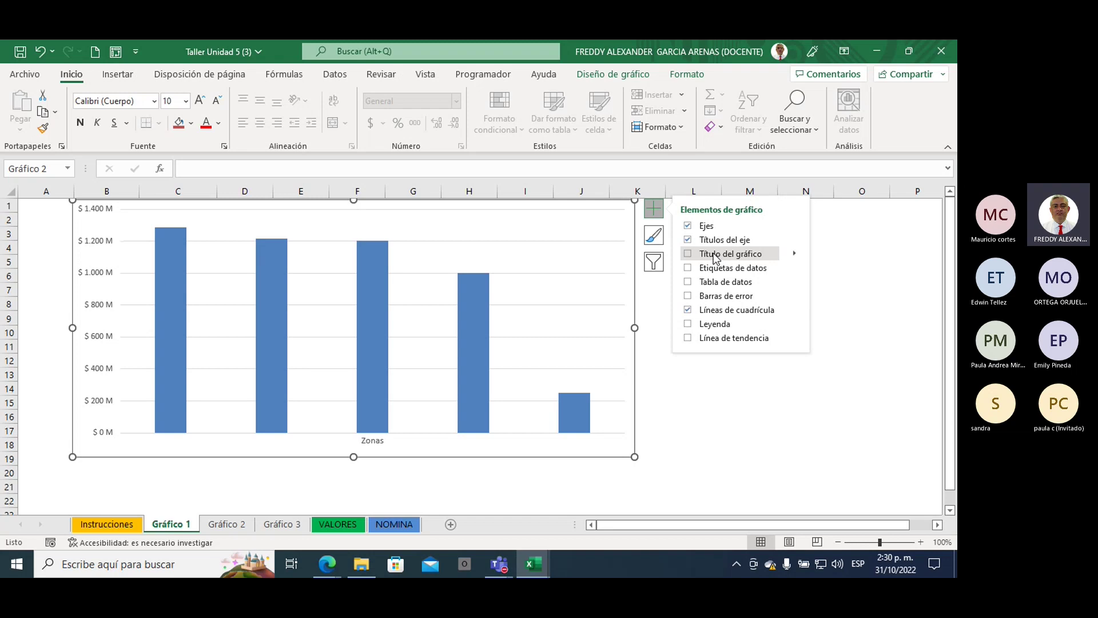
pyautogui.click(735, 401)
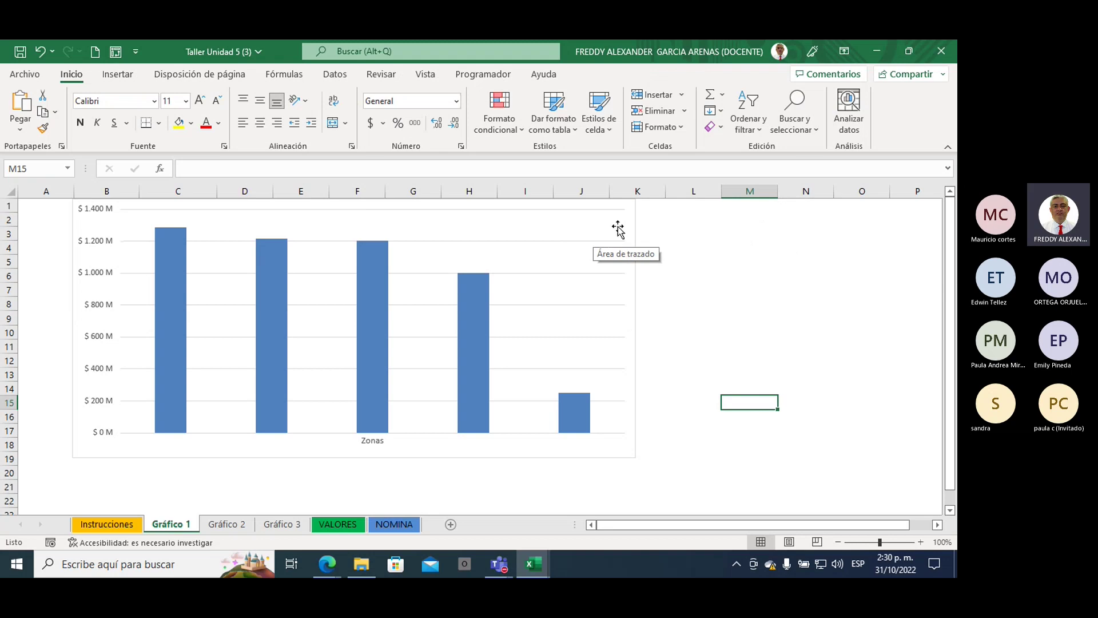
# Move the whole chart down so its upper edge sits in row 3, clear of the first two table rows
pyautogui.moveTo(618, 229)
pyautogui.mouseDown()
pyautogui.moveTo(616, 282)
pyautogui.moveTo(620, 249)
pyautogui.mouseUp()
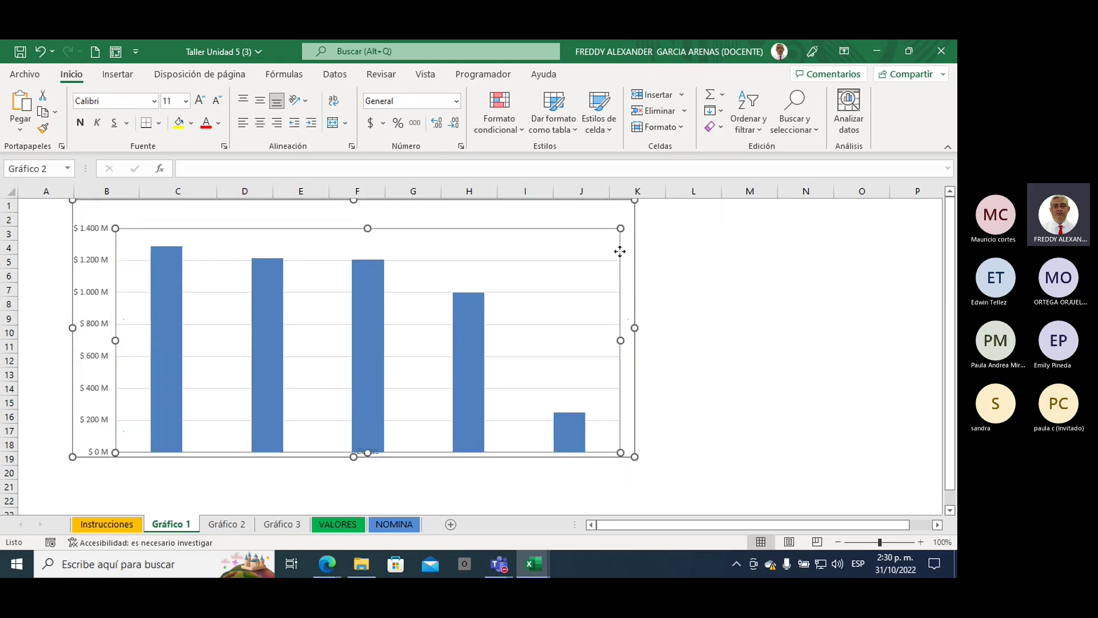
pyautogui.hotkey('ctrl', 'z')
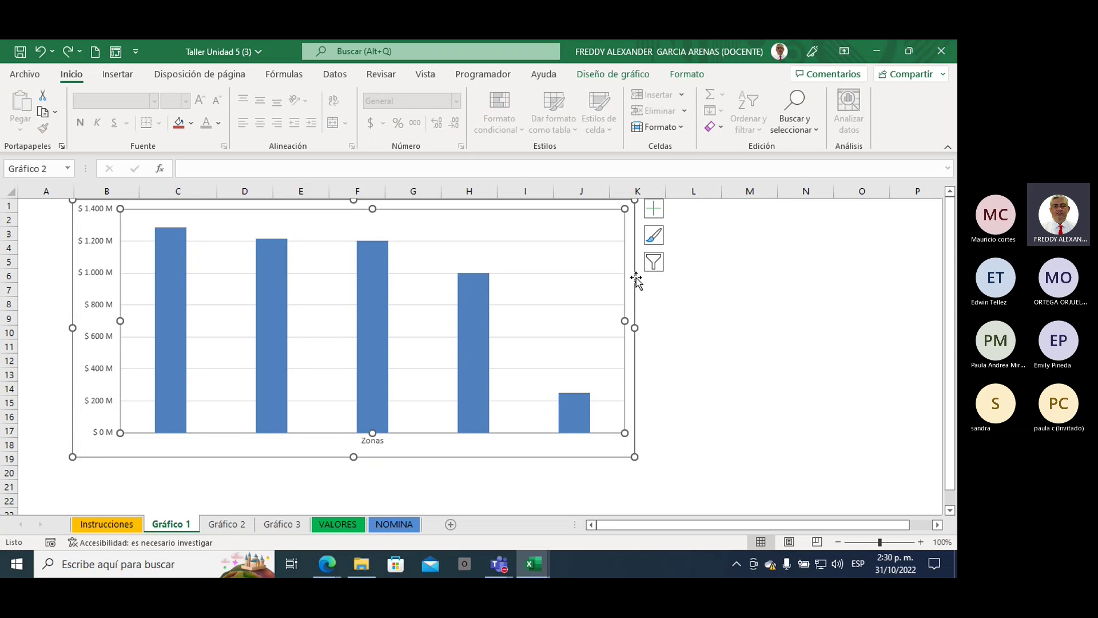
pyautogui.moveTo(636, 280); pyautogui.dragTo(635, 312)
pyautogui.click(693, 332)
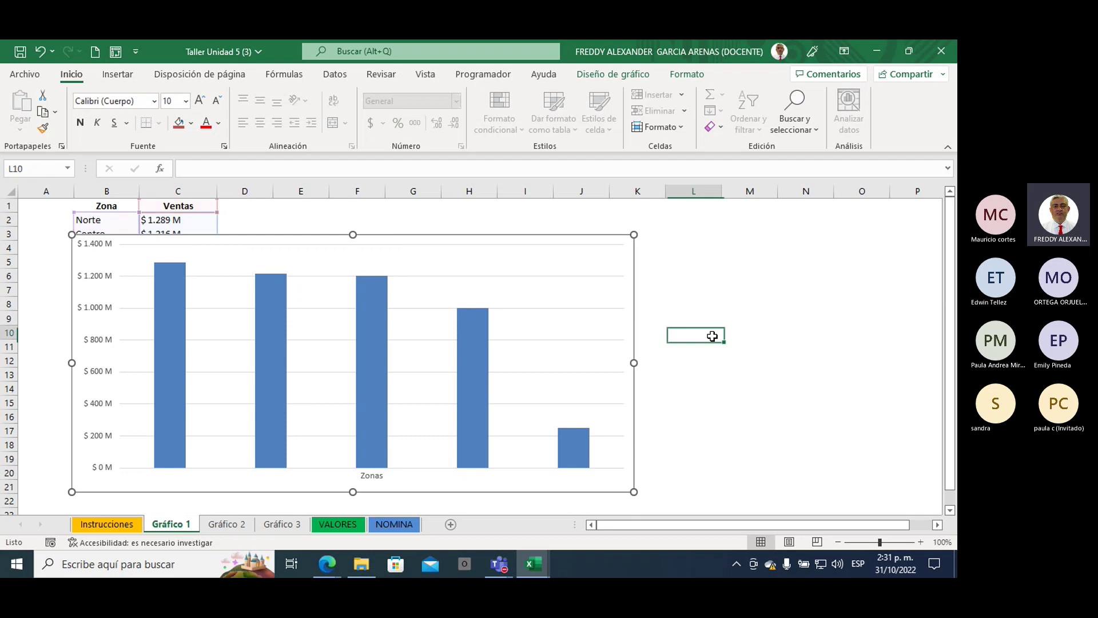
# Draw a rectangle about 21.27 cm wide and 1.3 cm high directly above the chart and enter "titulo del grafico" in it
pyautogui.moveTo(364, 296)
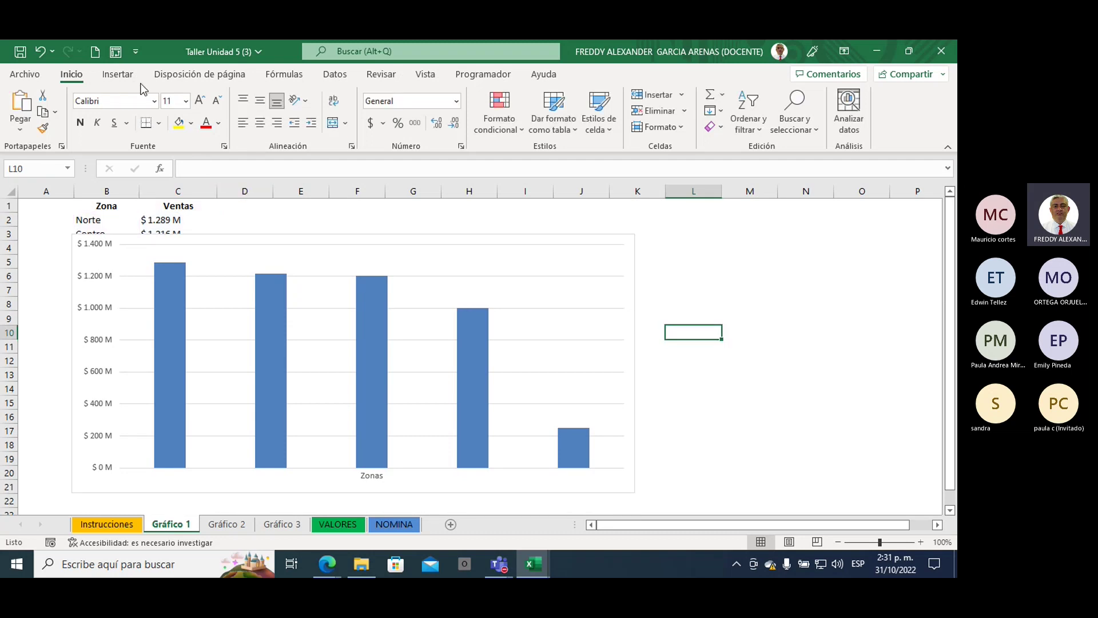
pyautogui.click(124, 75)
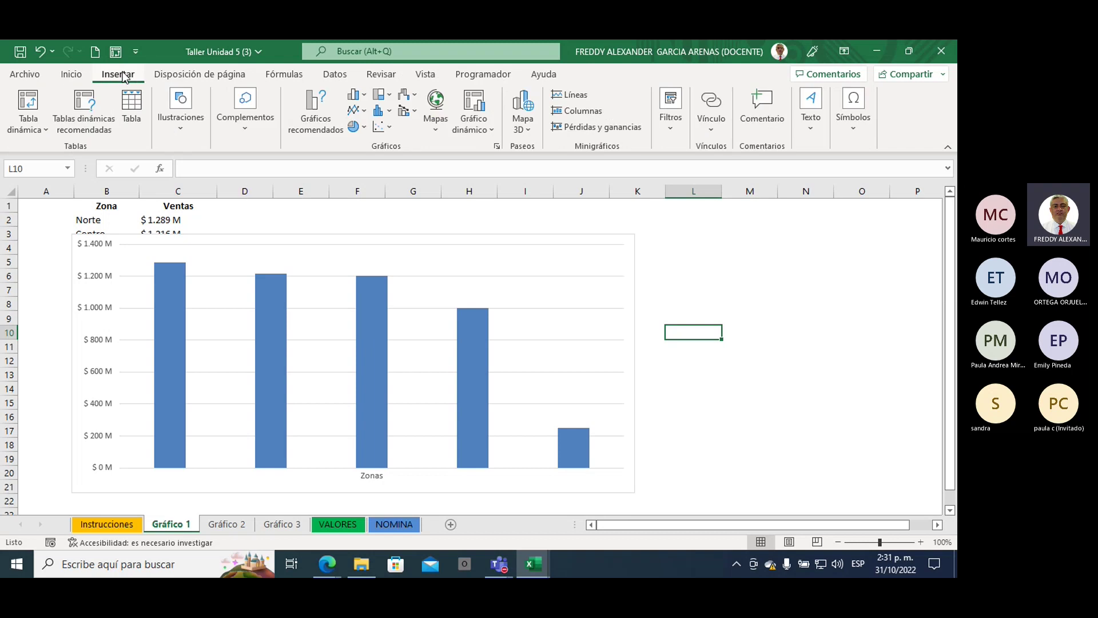
pyautogui.click(183, 129)
pyautogui.click(211, 191)
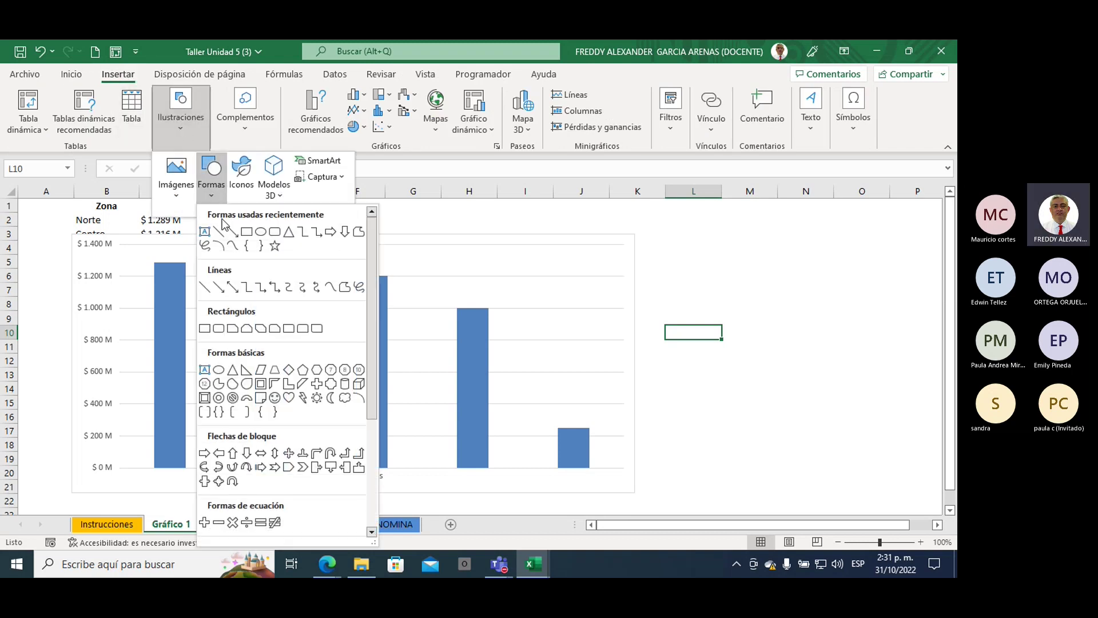
pyautogui.press('Escape')
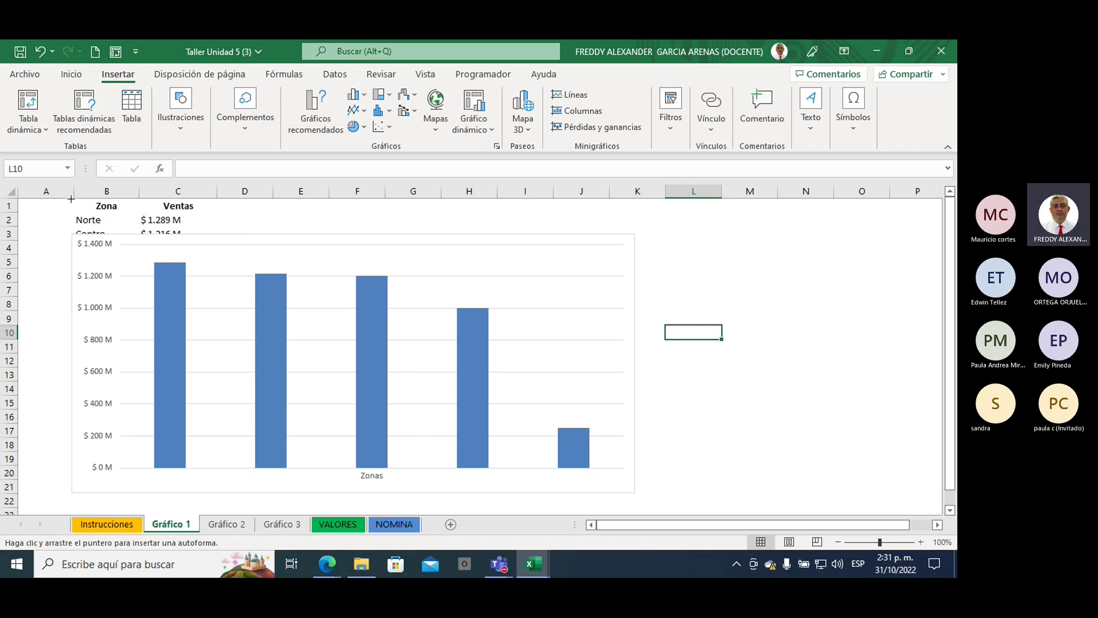
pyautogui.moveTo(71, 198); pyautogui.dragTo(634, 233)
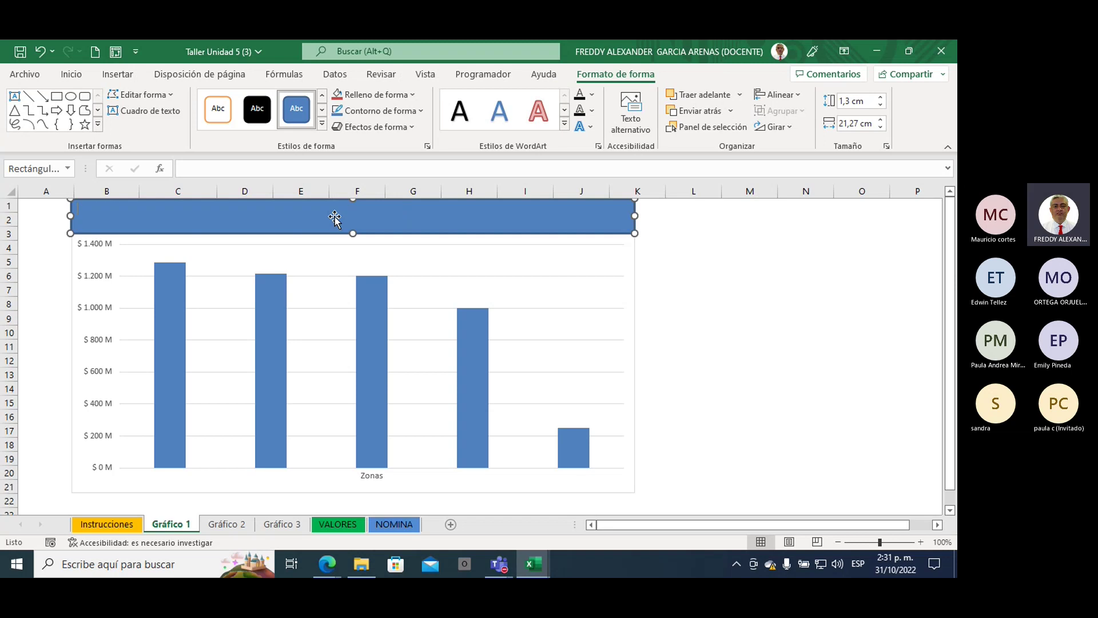
pyautogui.write('ulo del grafico')
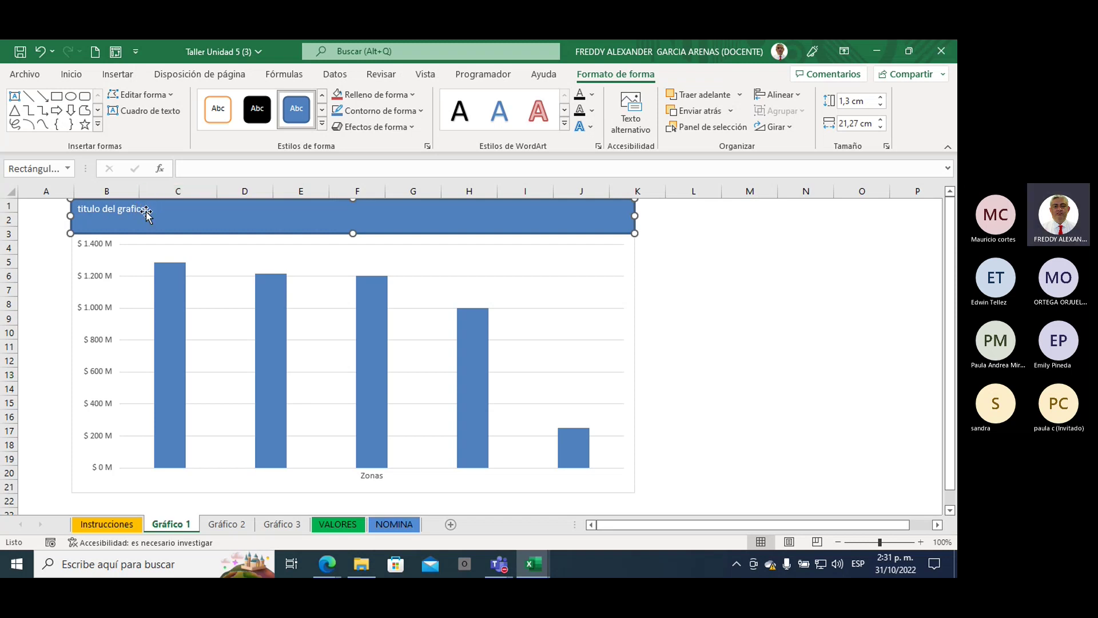
# Center the rectangle's text both horizontally and vertically
pyautogui.moveTo(146, 210); pyautogui.dragTo(77, 210)
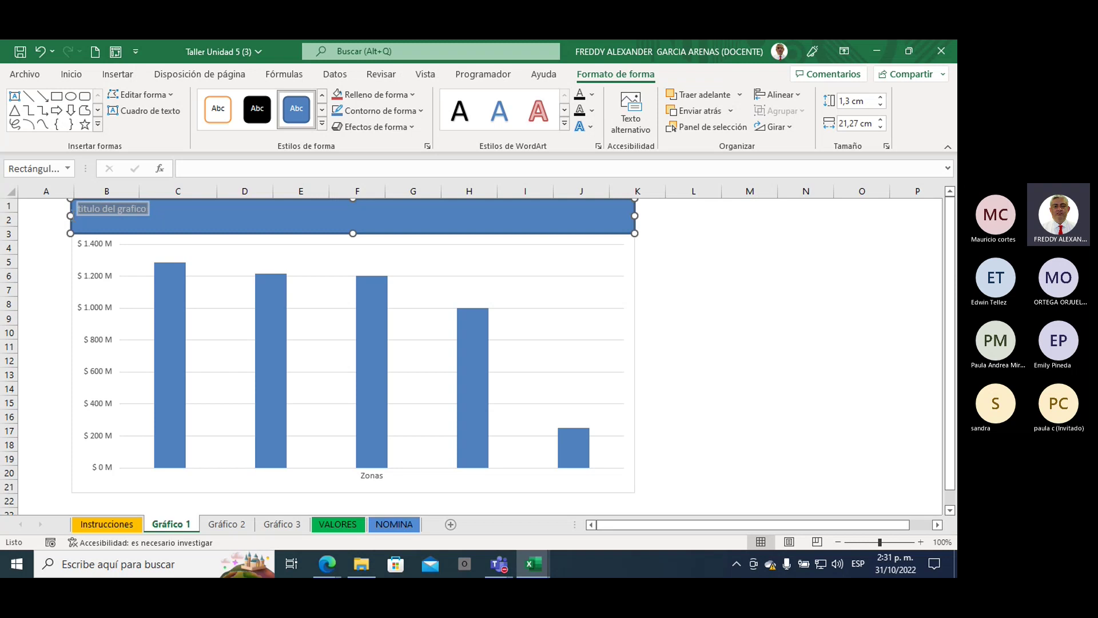
pyautogui.click(71, 74)
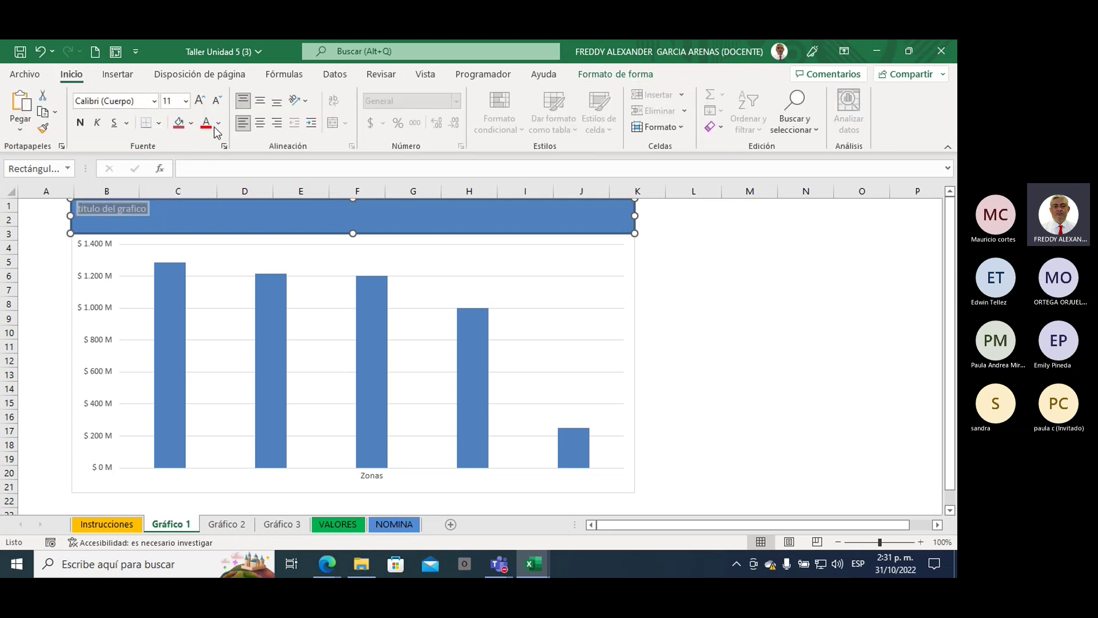
pyautogui.click(260, 123)
pyautogui.click(260, 101)
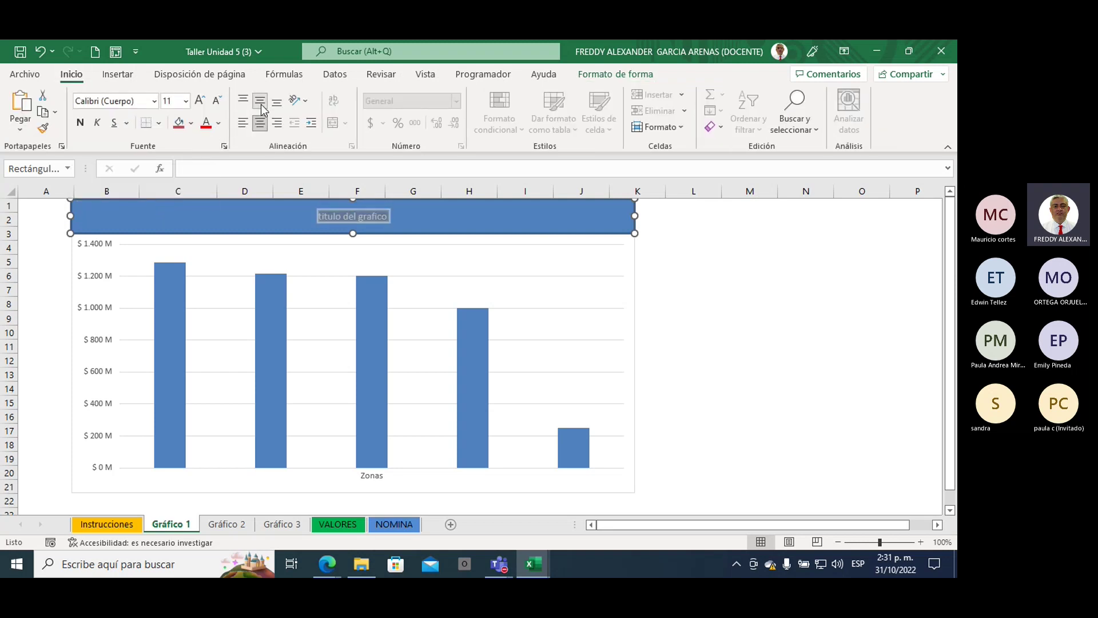
# Enlarge the rectangle's text to 28 pt and color it red
pyautogui.click(199, 101)
pyautogui.click(199, 101)
pyautogui.click(200, 101)
pyautogui.click(200, 101)
pyautogui.click(199, 101)
pyautogui.click(200, 101)
pyautogui.click(199, 102)
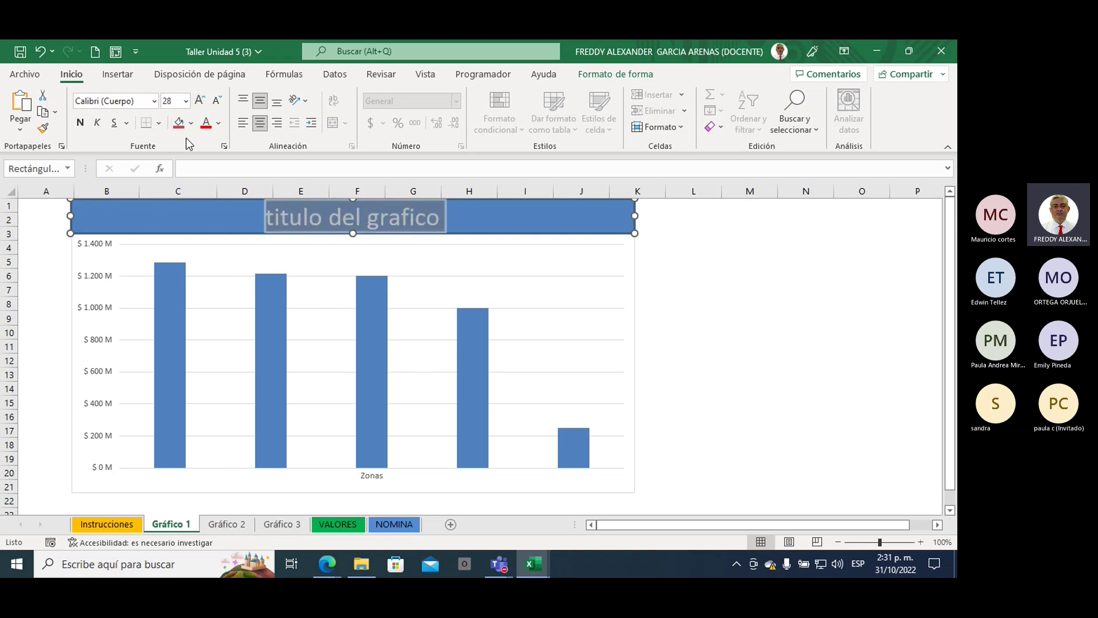
pyautogui.click(211, 126)
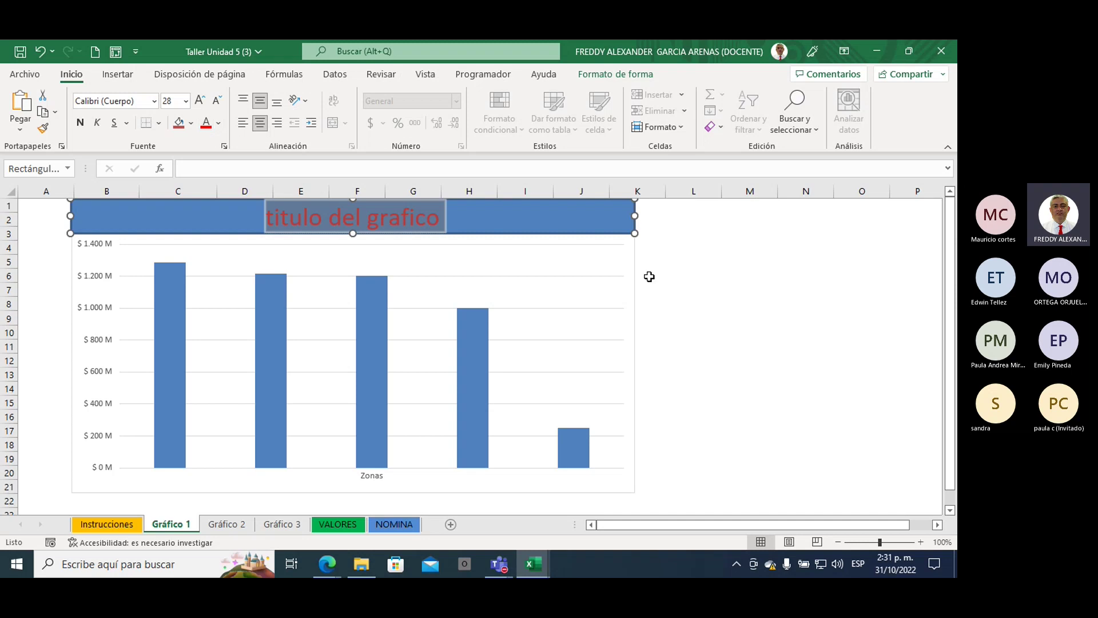
pyautogui.click(683, 257)
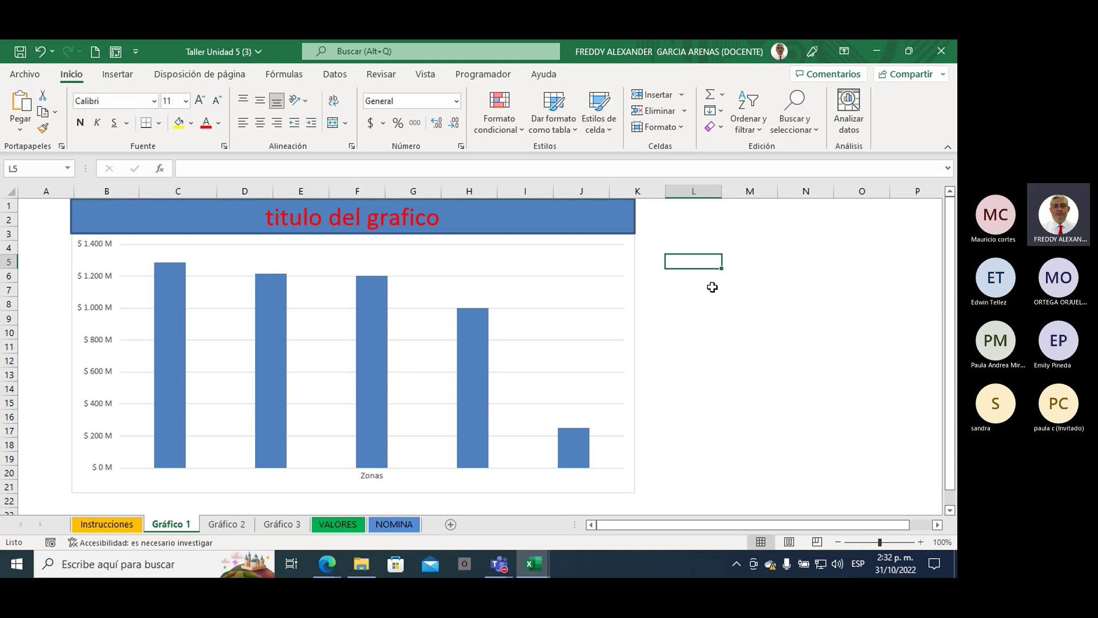
# Delete the rectangle above the chart and turn the chart's own title back on
pyautogui.click(529, 220)
pyautogui.press('Delete')
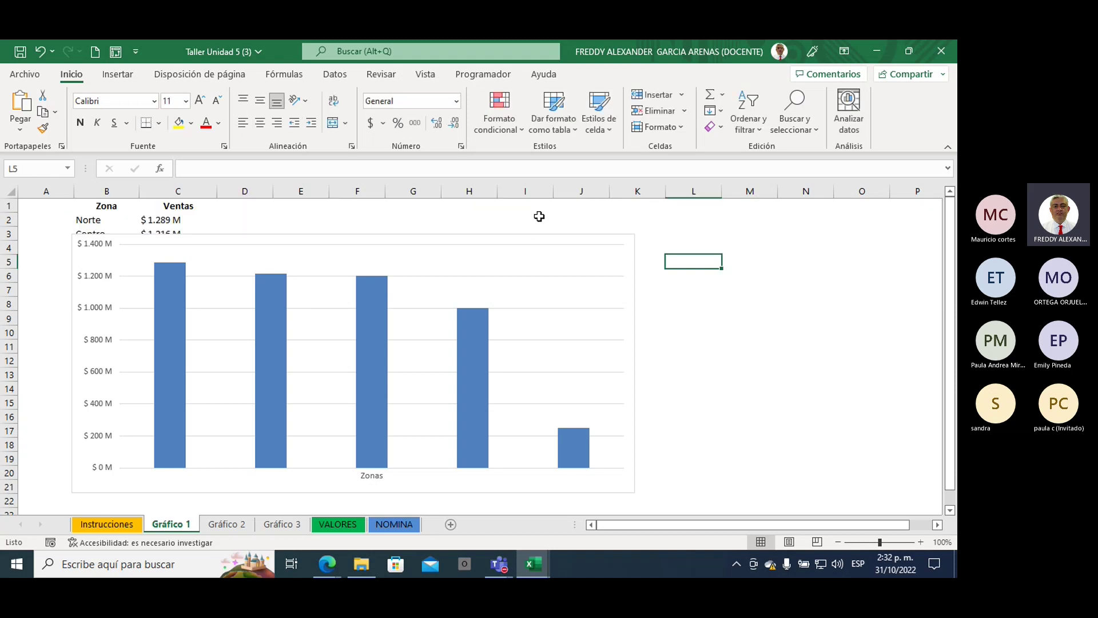
pyautogui.click(382, 250)
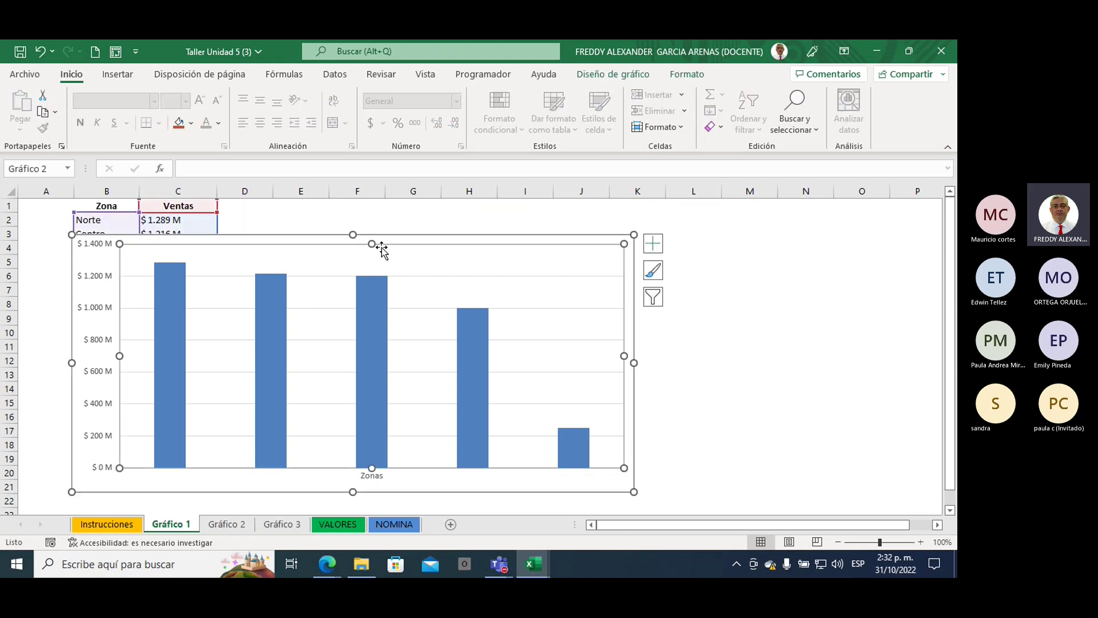
pyautogui.click(432, 241)
pyautogui.click(662, 244)
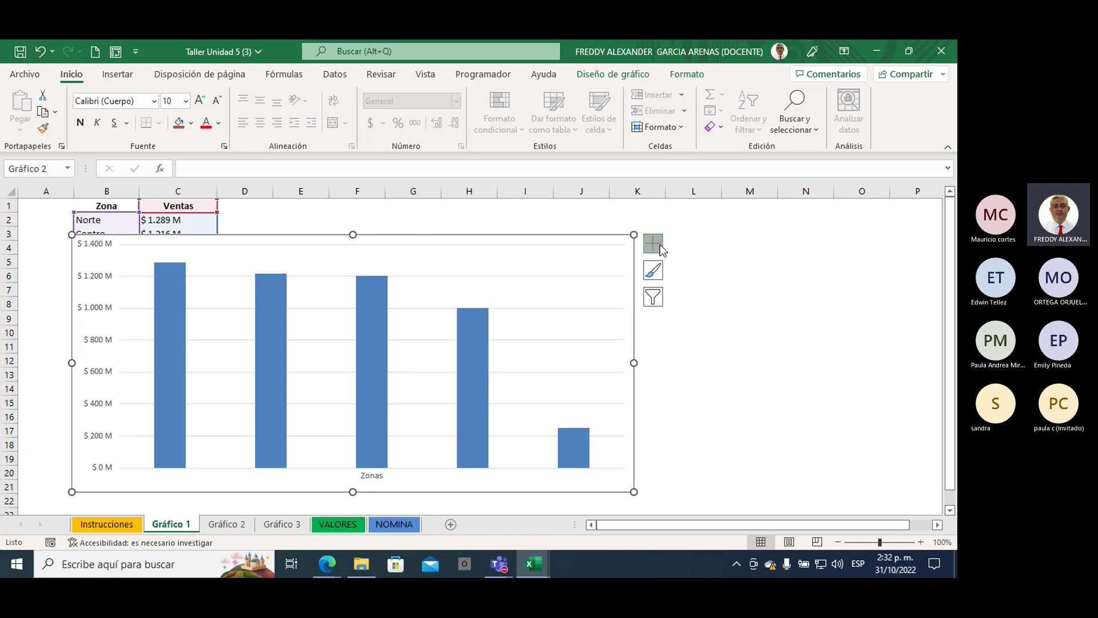
pyautogui.click(720, 293)
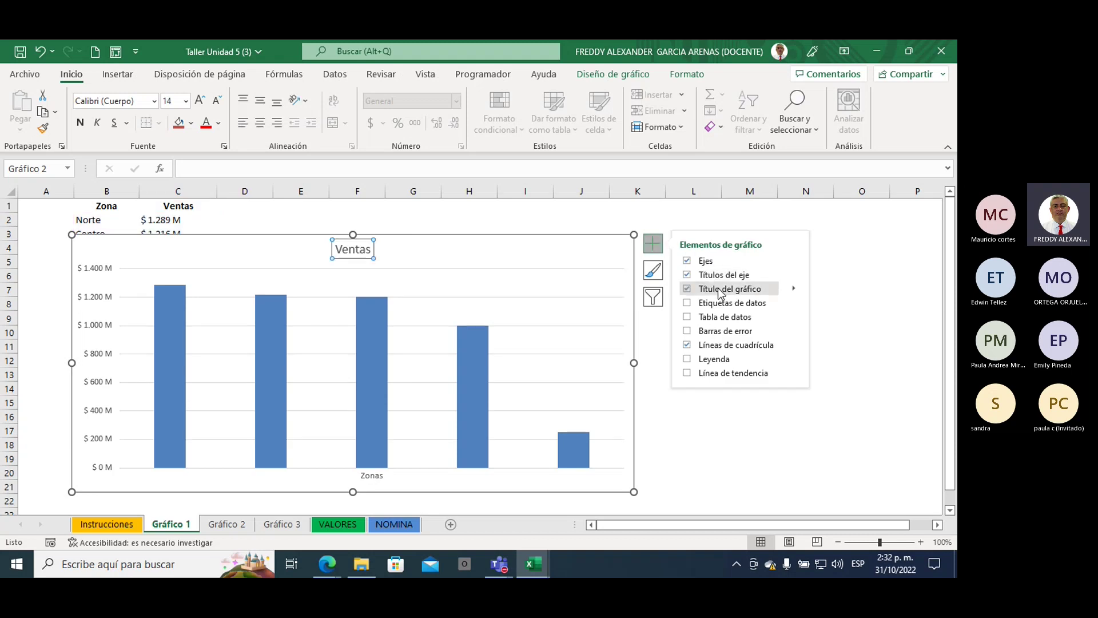
# Change the chart title text to "Ventas totales por zona"
pyautogui.click(346, 249)
pyautogui.click(338, 248)
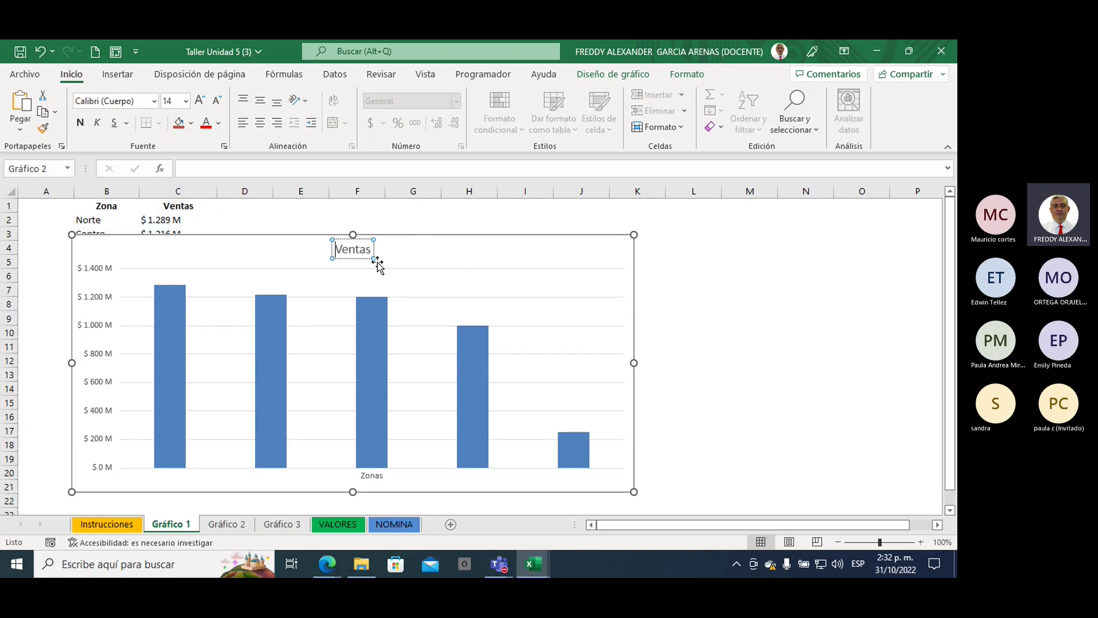
pyautogui.write('total')
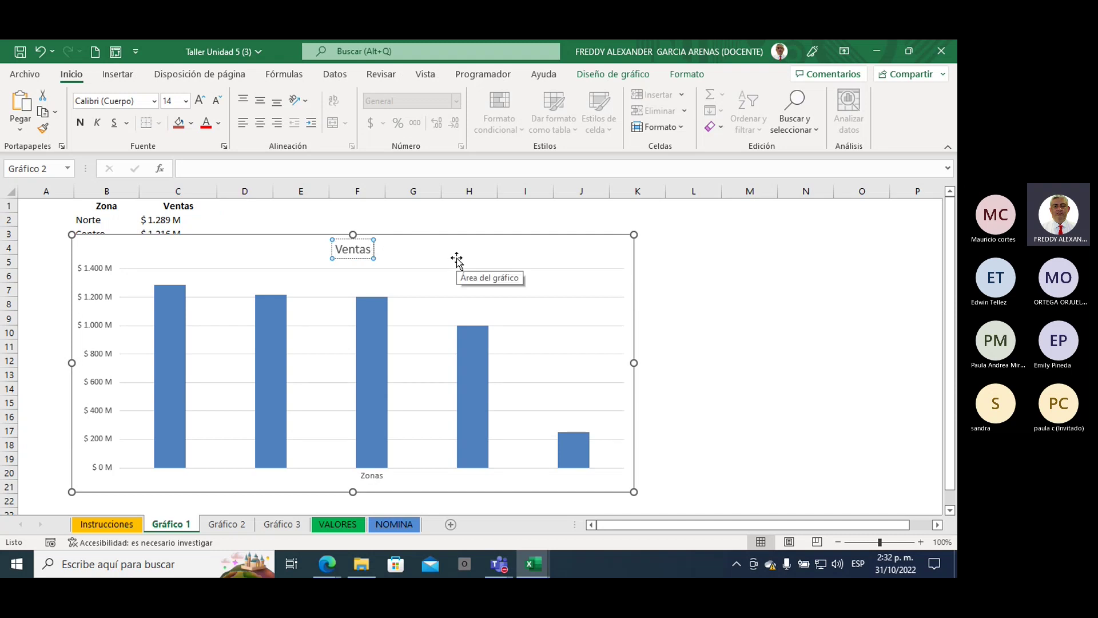
pyautogui.write('es')
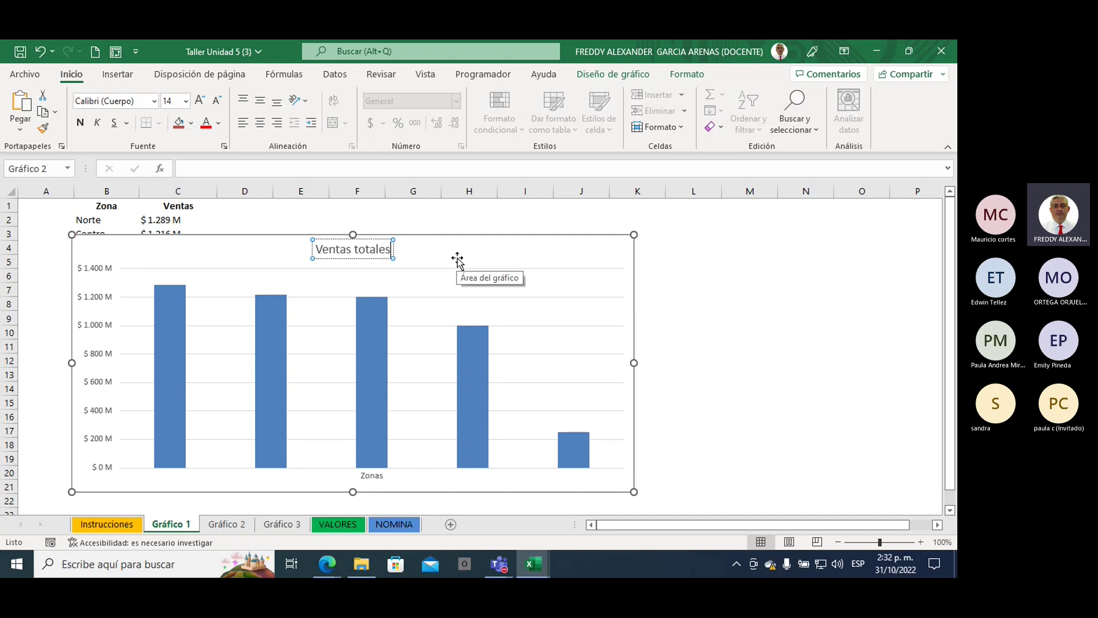
pyautogui.write(' por zona')
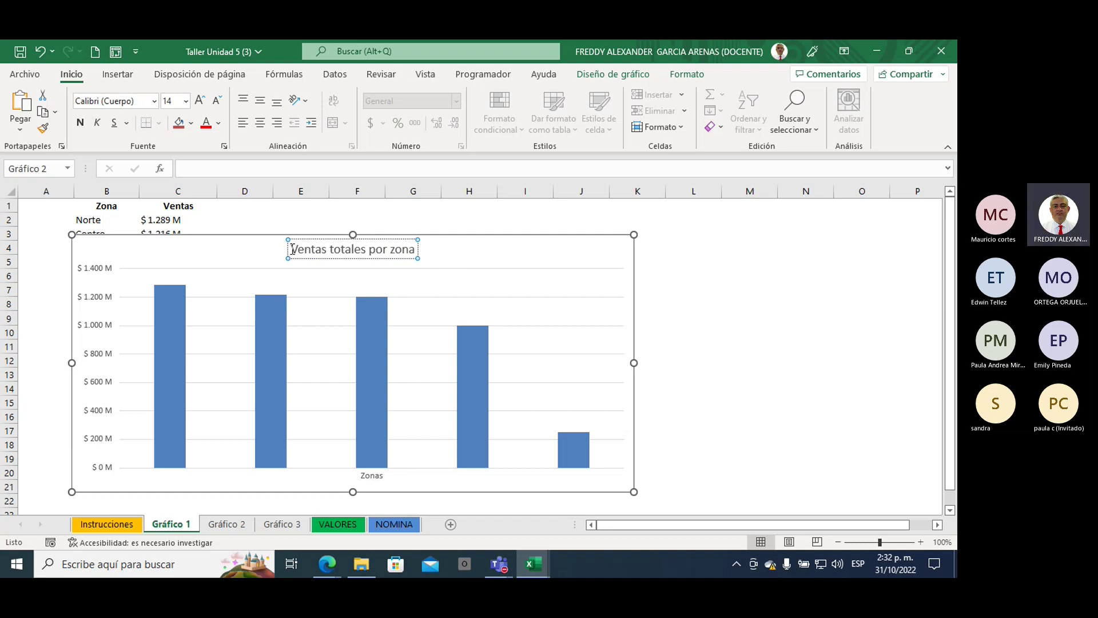
pyautogui.moveTo(289, 249); pyautogui.dragTo(415, 252)
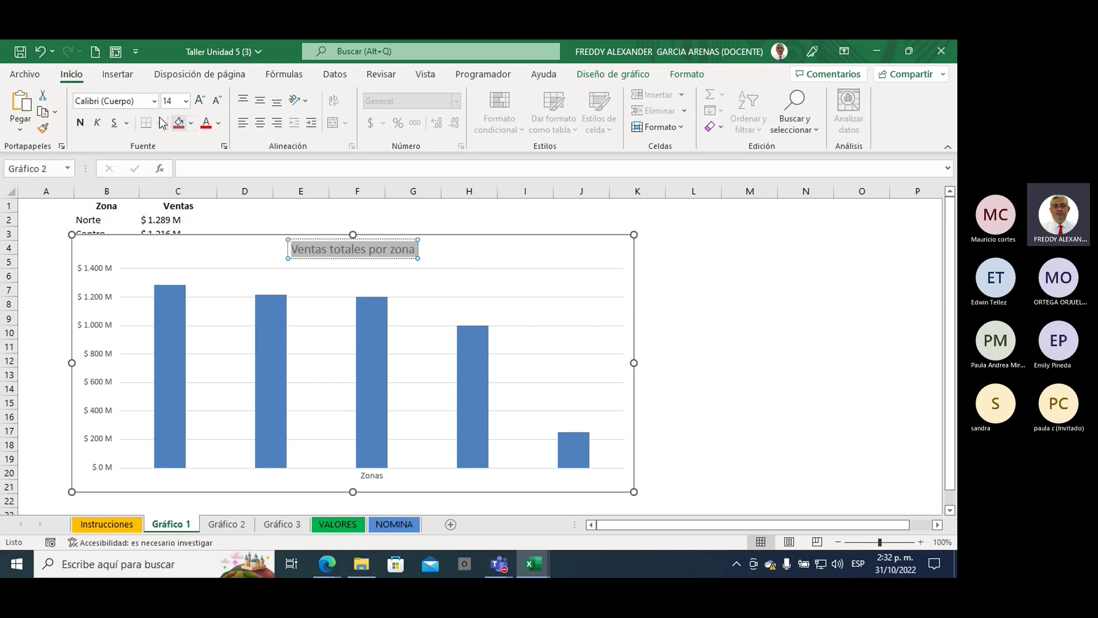
pyautogui.click(511, 218)
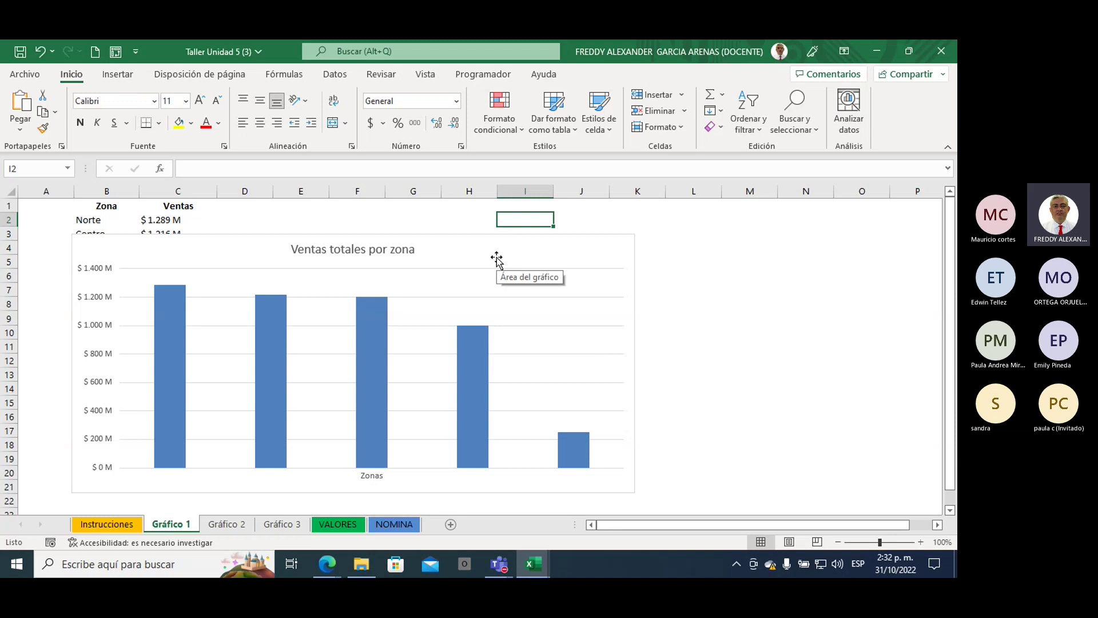
# Add data labels to the columns of the sales-by-zone chart
pyautogui.moveTo(463, 347)
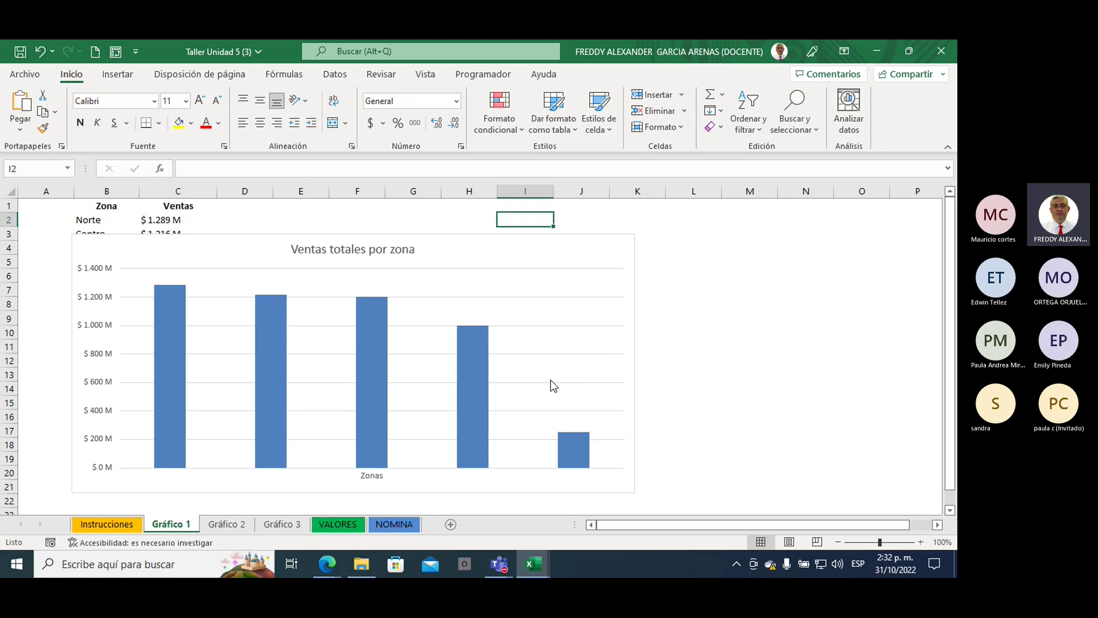
pyautogui.click(607, 258)
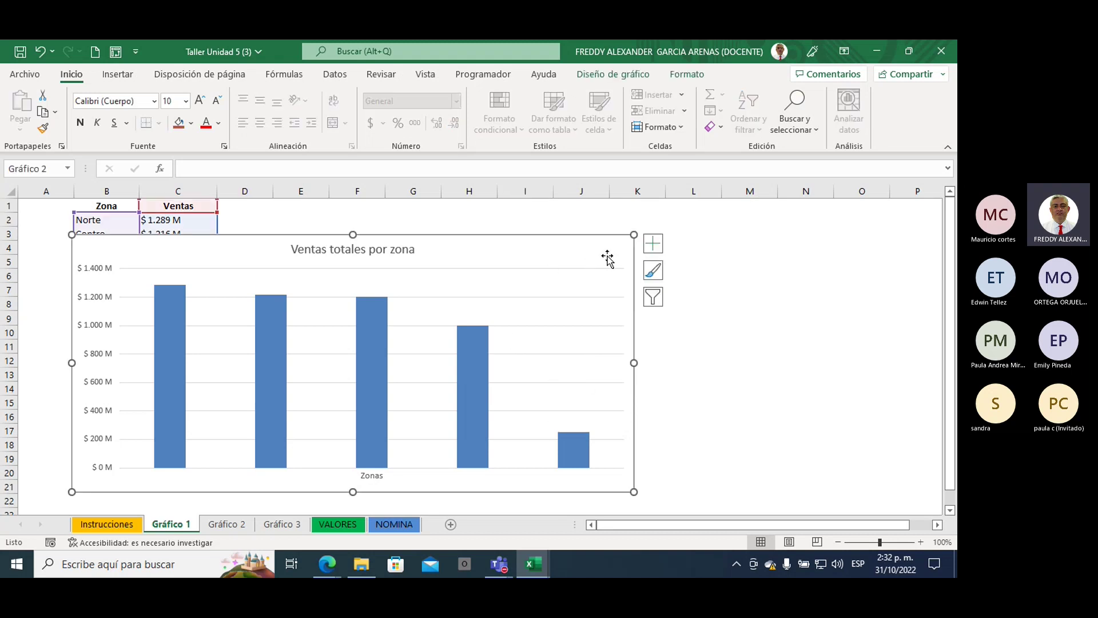
pyautogui.click(653, 243)
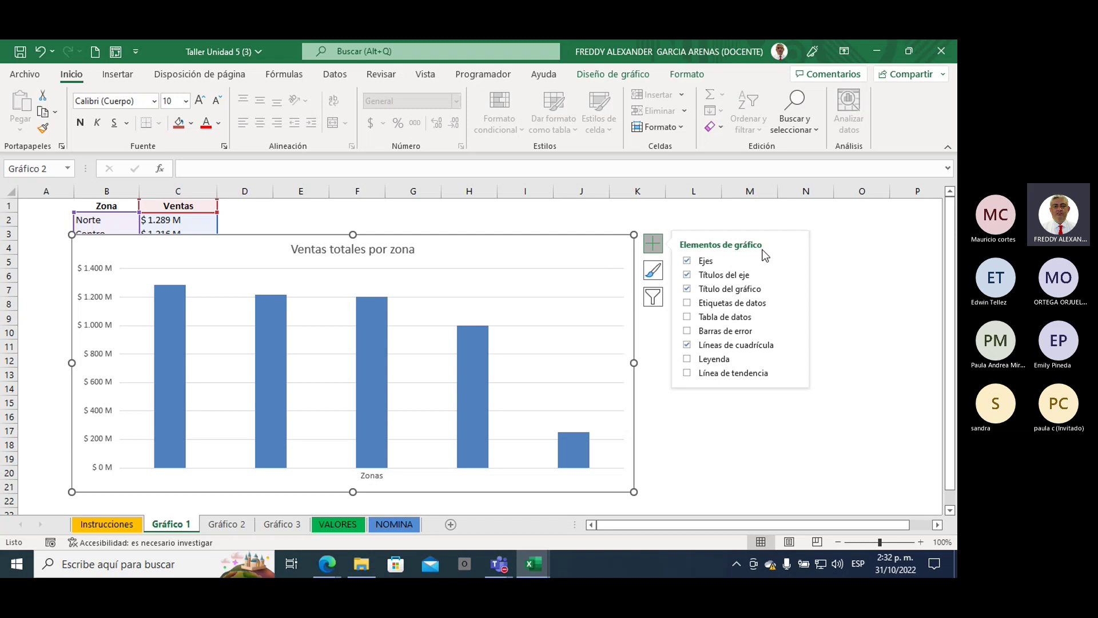
pyautogui.click(745, 306)
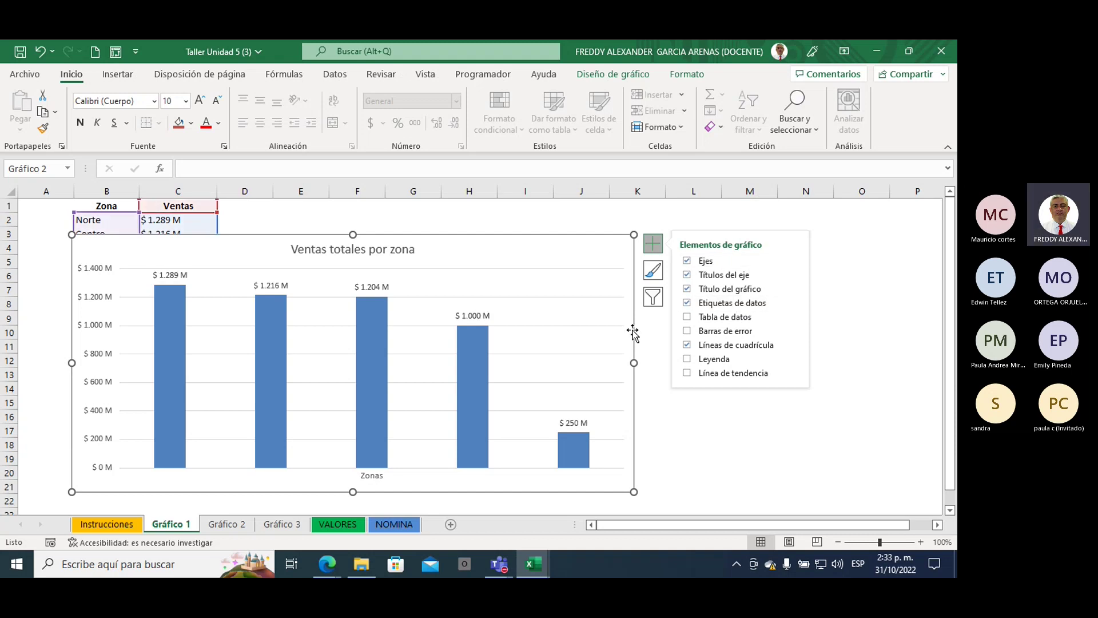
pyautogui.moveTo(569, 434)
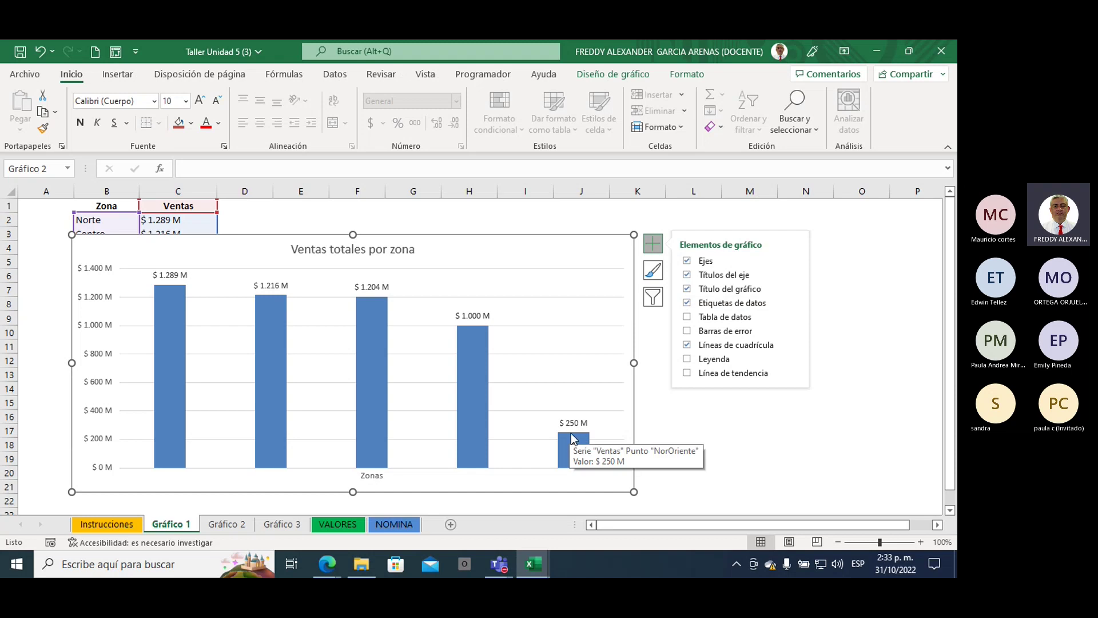
pyautogui.click(793, 303)
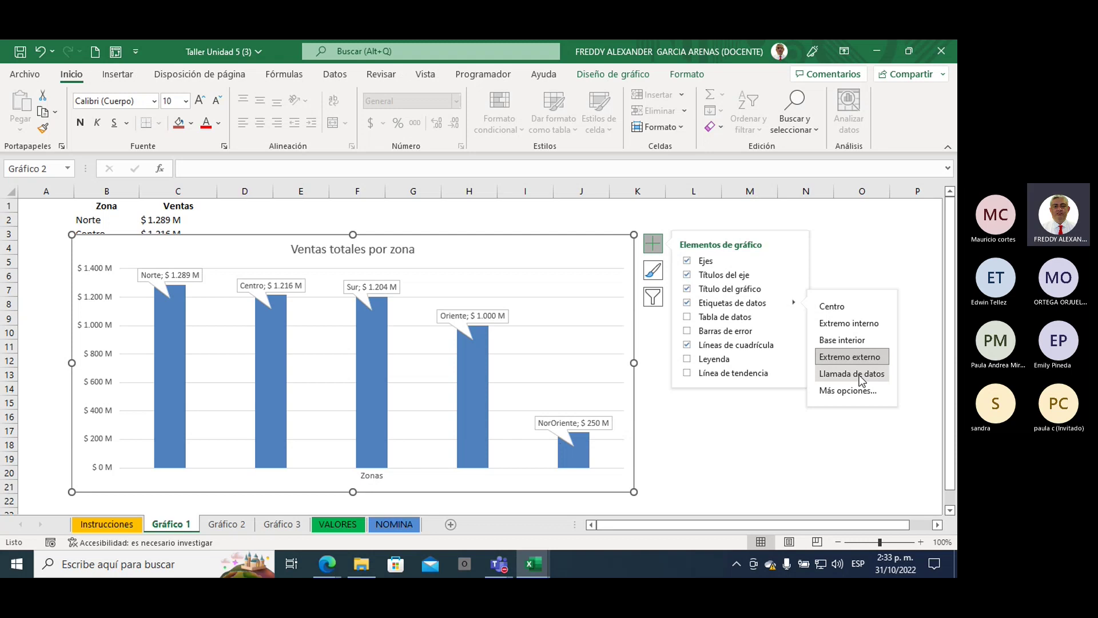
pyautogui.click(850, 260)
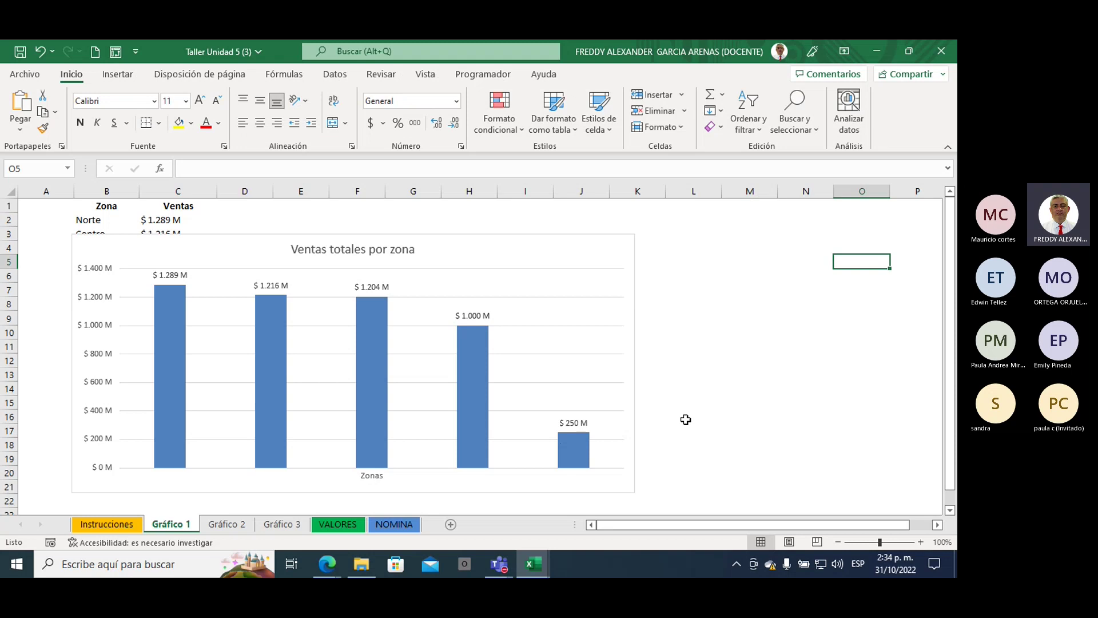
# Show the chart's primary horizontal axis and hide its primary vertical axis
pyautogui.click(601, 252)
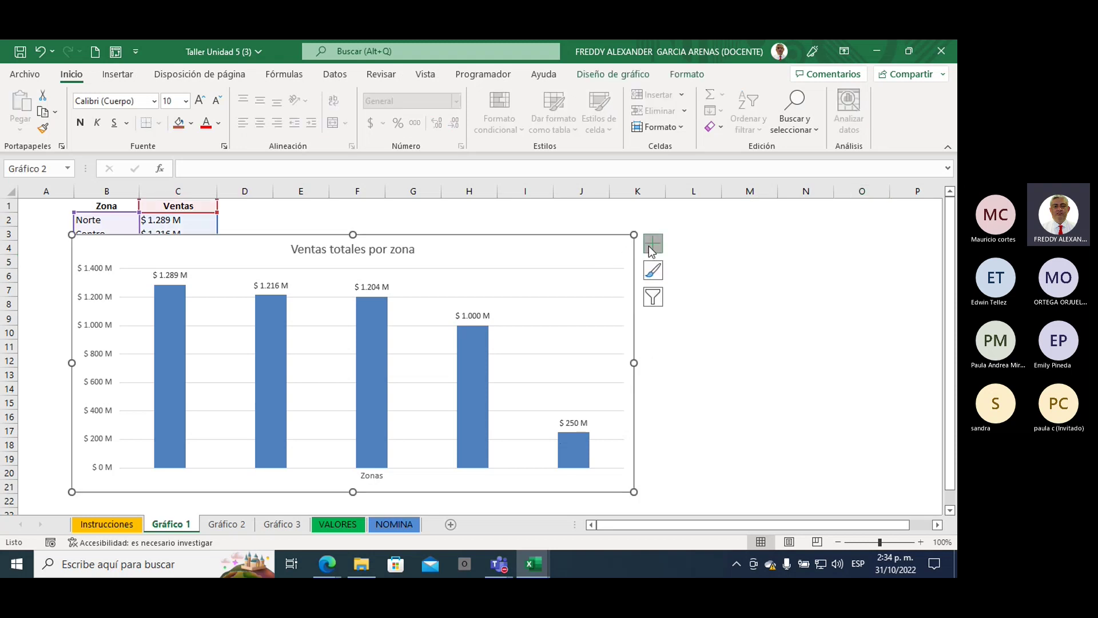
pyautogui.click(652, 244)
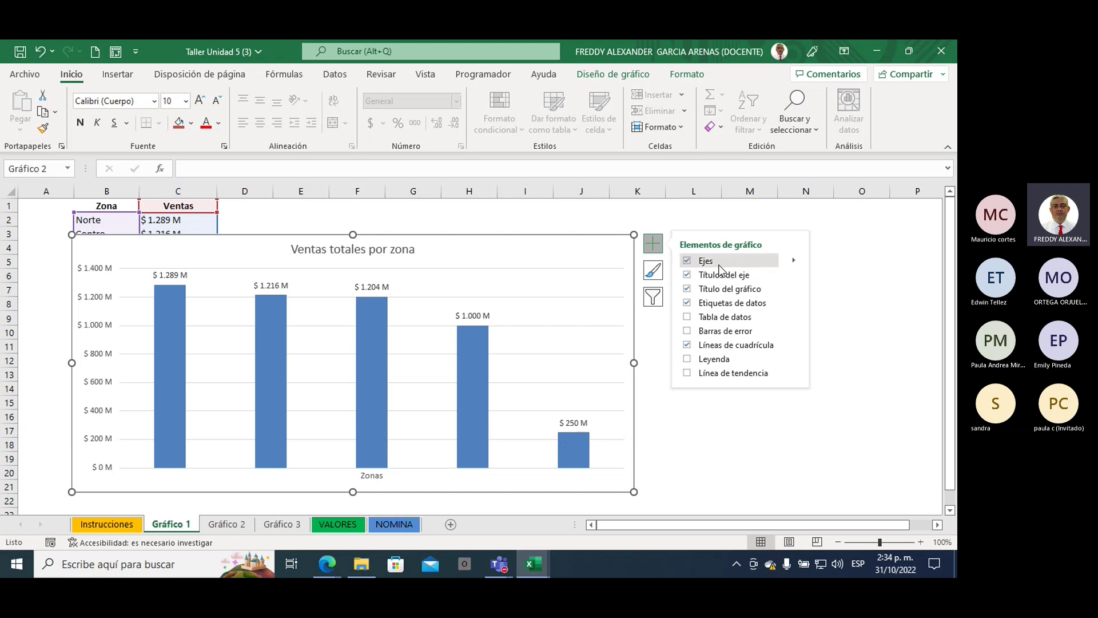
pyautogui.click(794, 260)
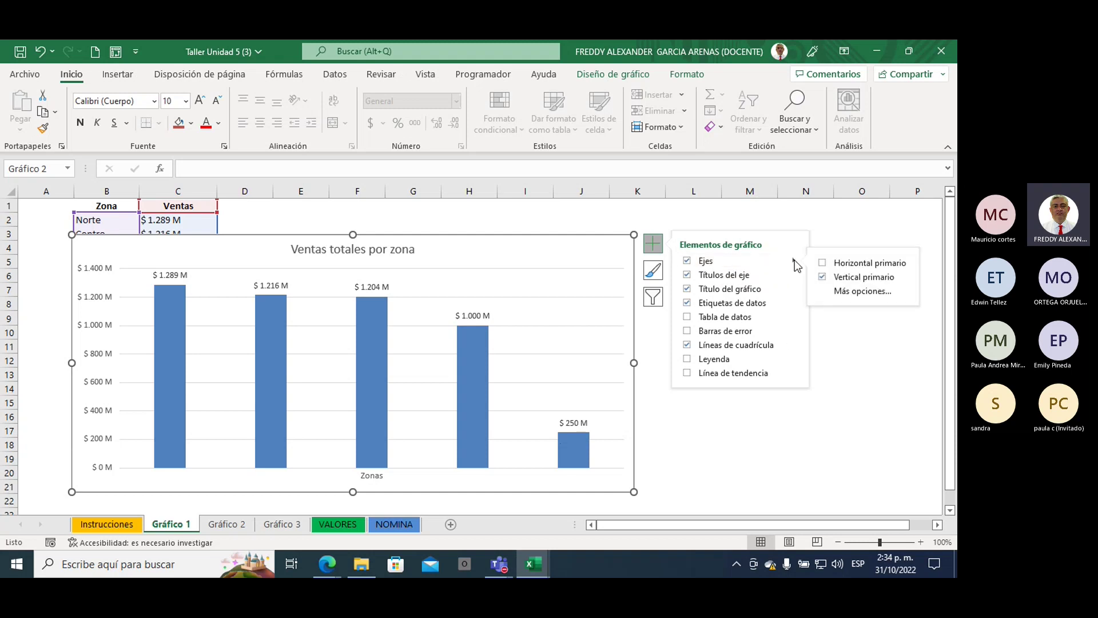
pyautogui.click(823, 263)
pyautogui.click(824, 277)
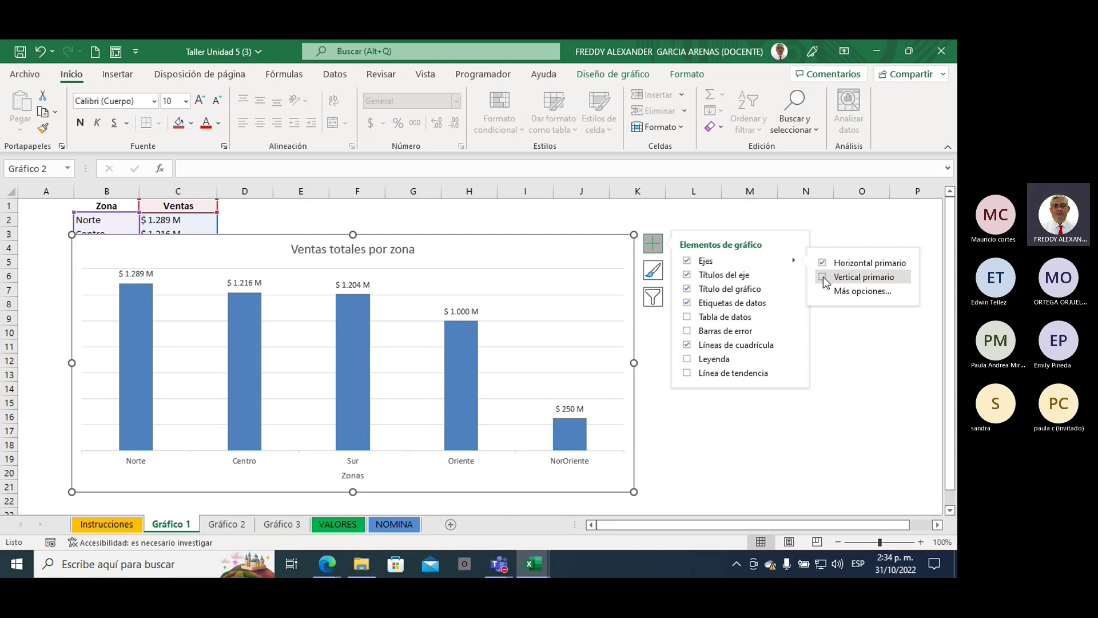
pyautogui.click(733, 474)
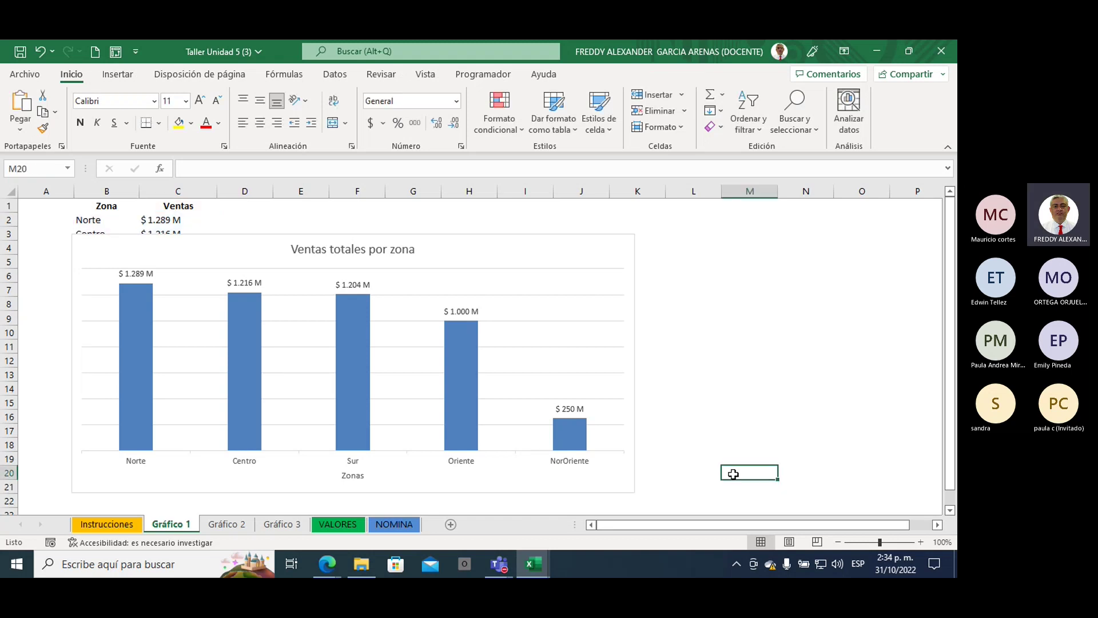
# Remove the axis titles from the chart
pyautogui.click(360, 475)
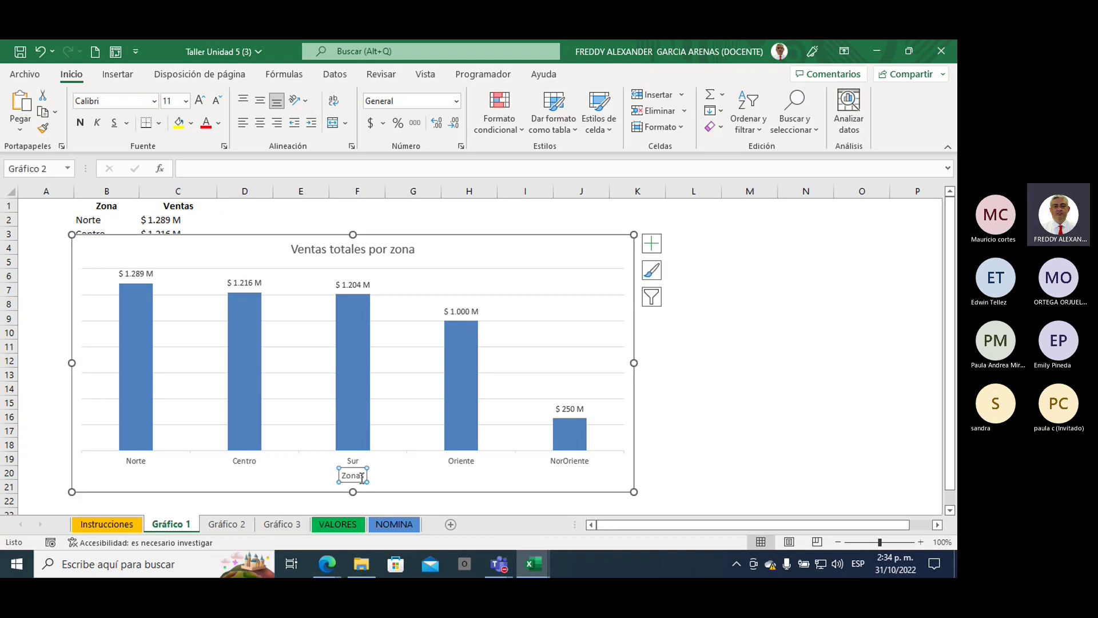
pyautogui.click(652, 243)
pyautogui.click(687, 275)
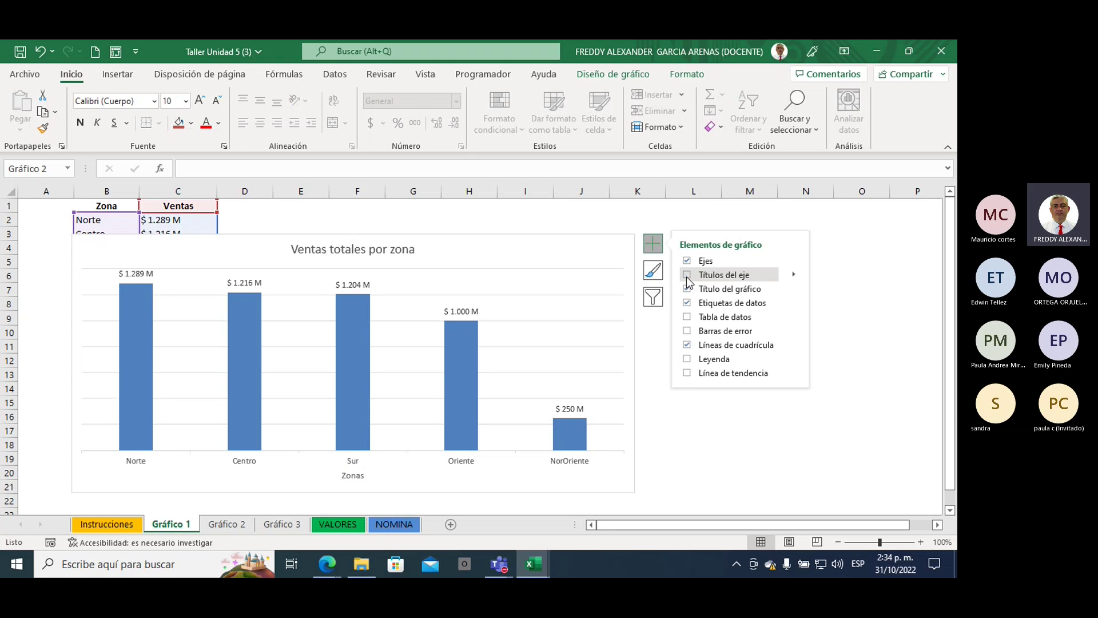
pyautogui.moveTo(693, 431); pyautogui.dragTo(709, 445)
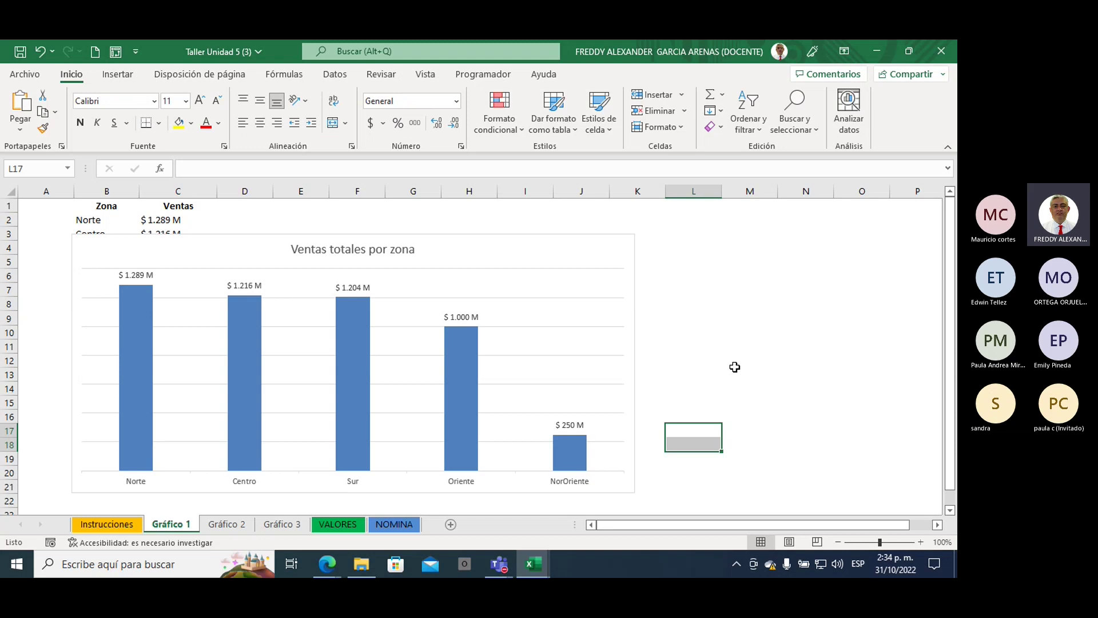
# Turn the chart's primary vertical axis back on, leaving the axis titles off
pyautogui.click(622, 249)
pyautogui.click(653, 243)
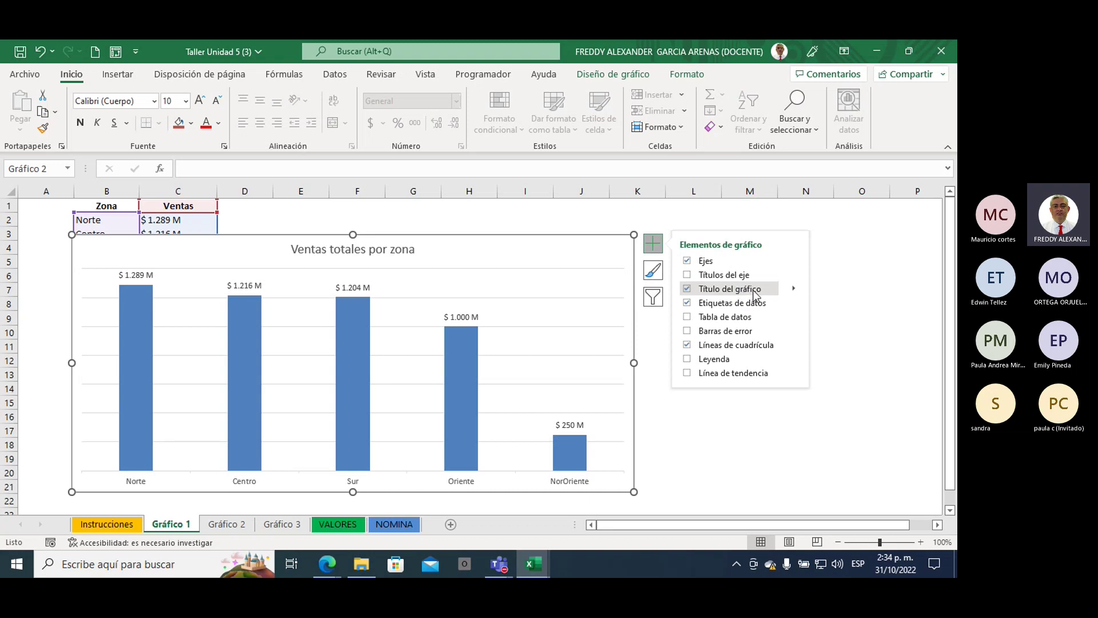
pyautogui.click(759, 276)
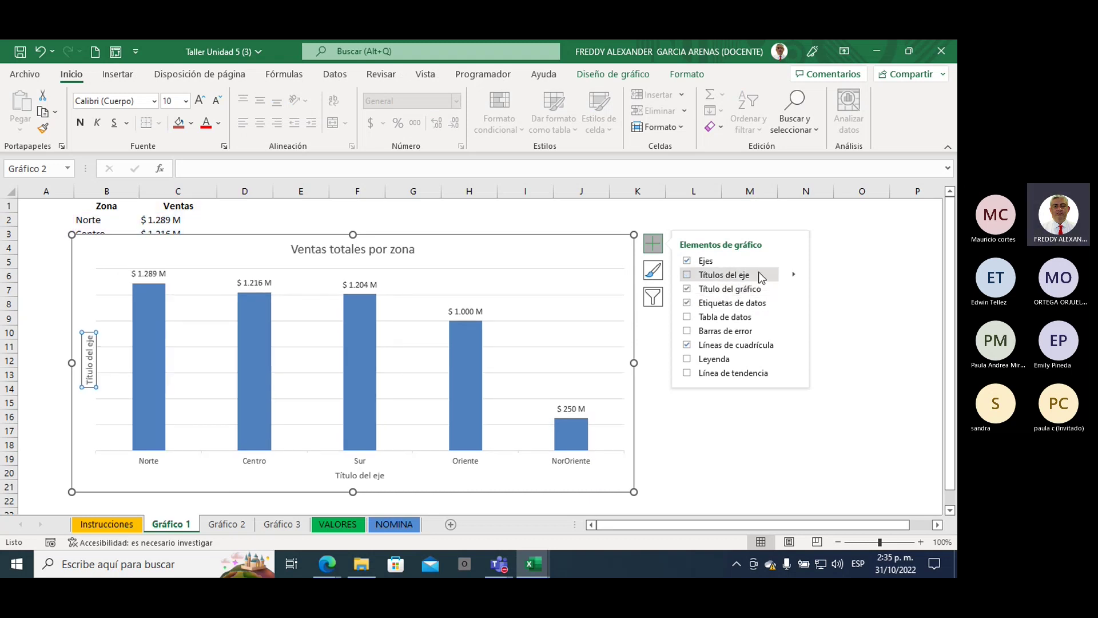
pyautogui.click(758, 273)
pyautogui.click(793, 260)
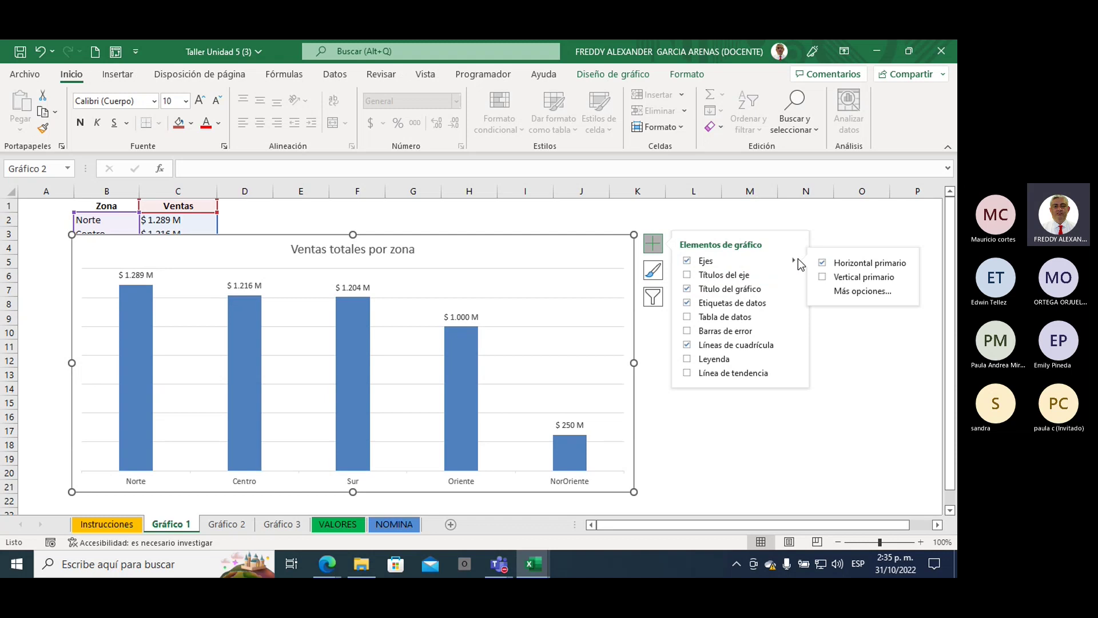
pyautogui.click(835, 277)
pyautogui.click(838, 399)
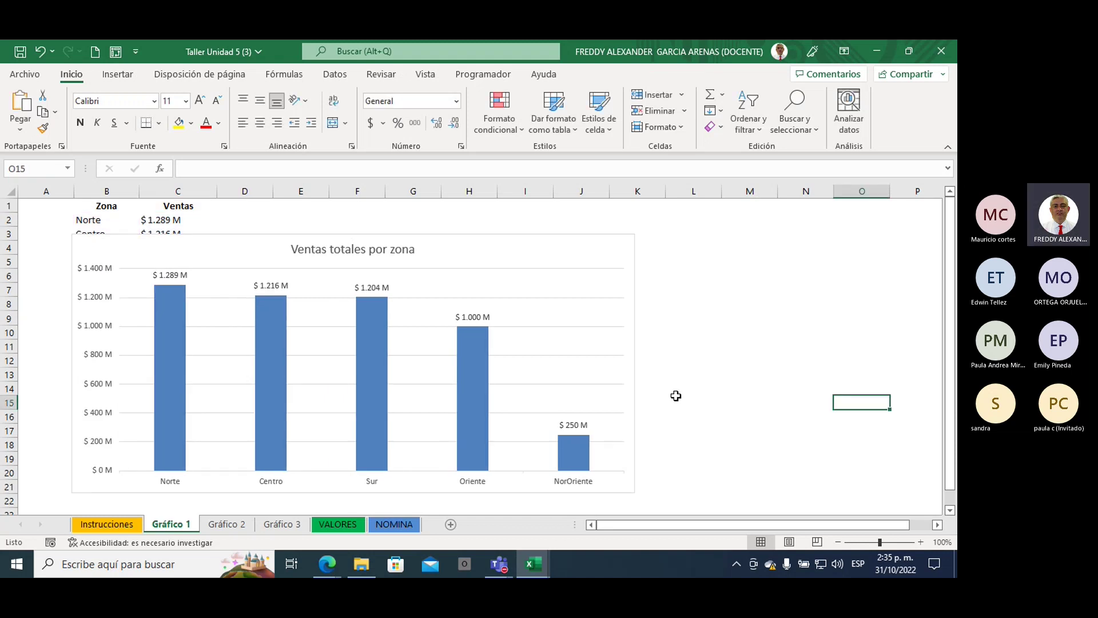
# Add a data table beneath the chart's columns and turn off the data labels
pyautogui.click(623, 249)
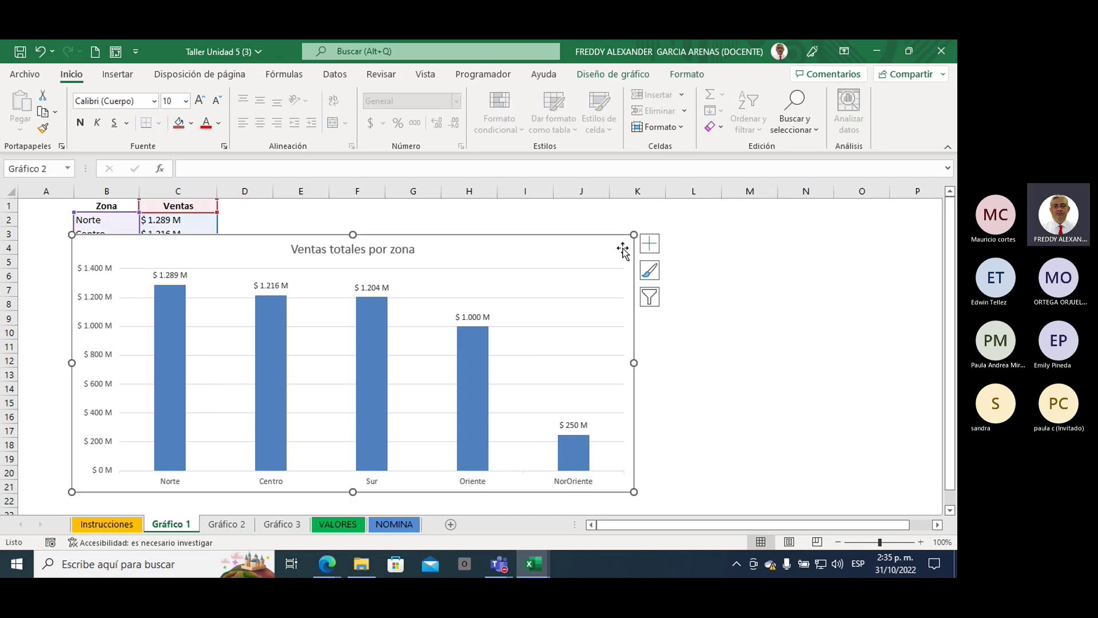
pyautogui.click(652, 245)
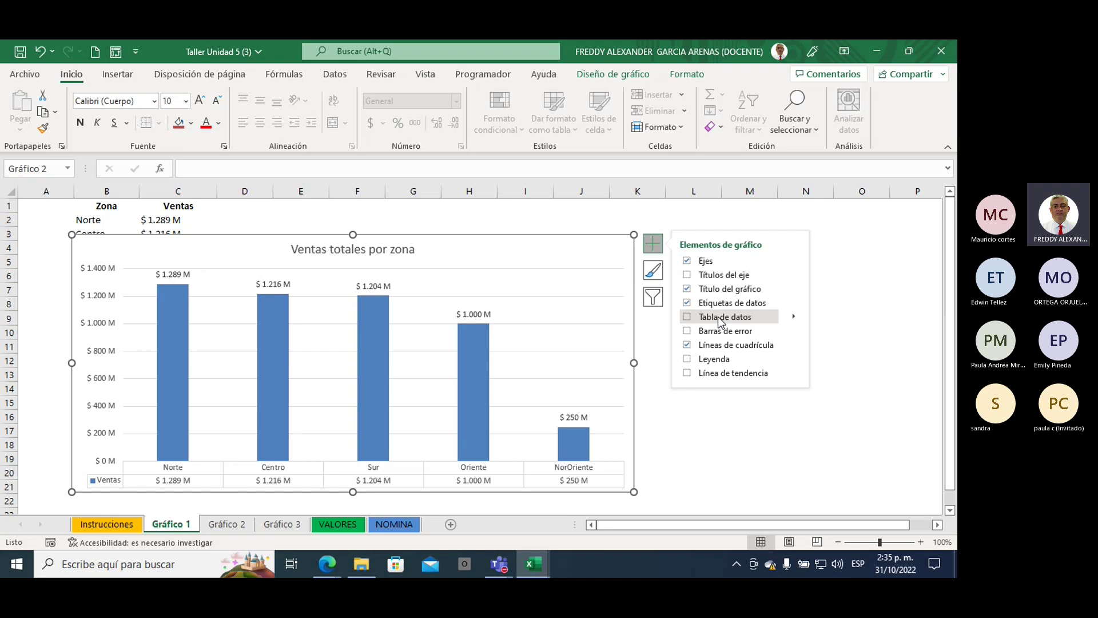
pyautogui.click(687, 317)
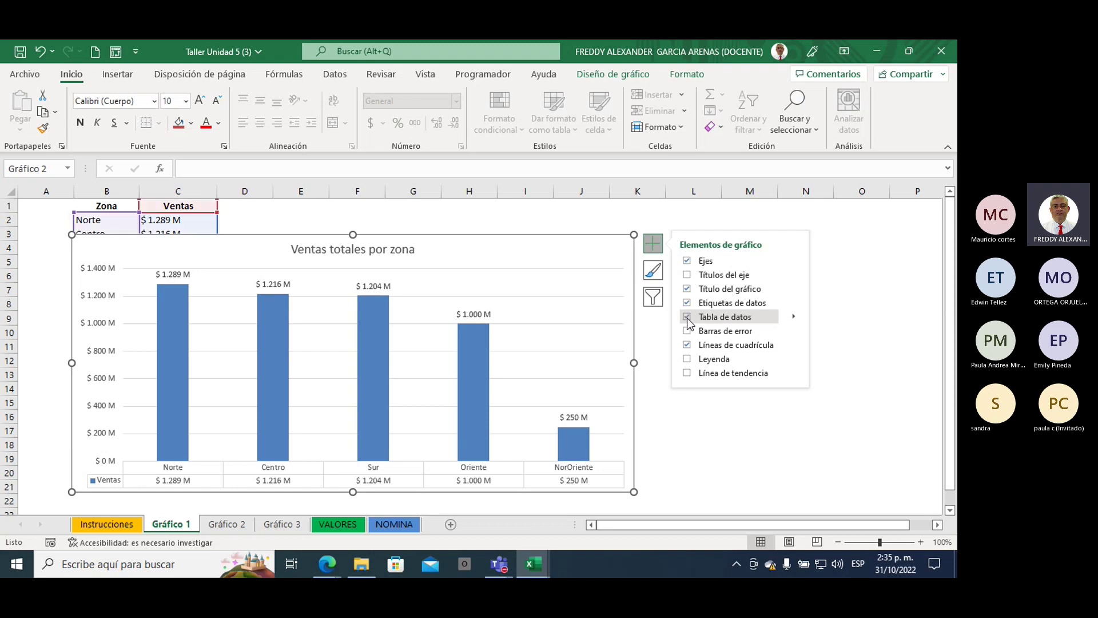
pyautogui.click(687, 303)
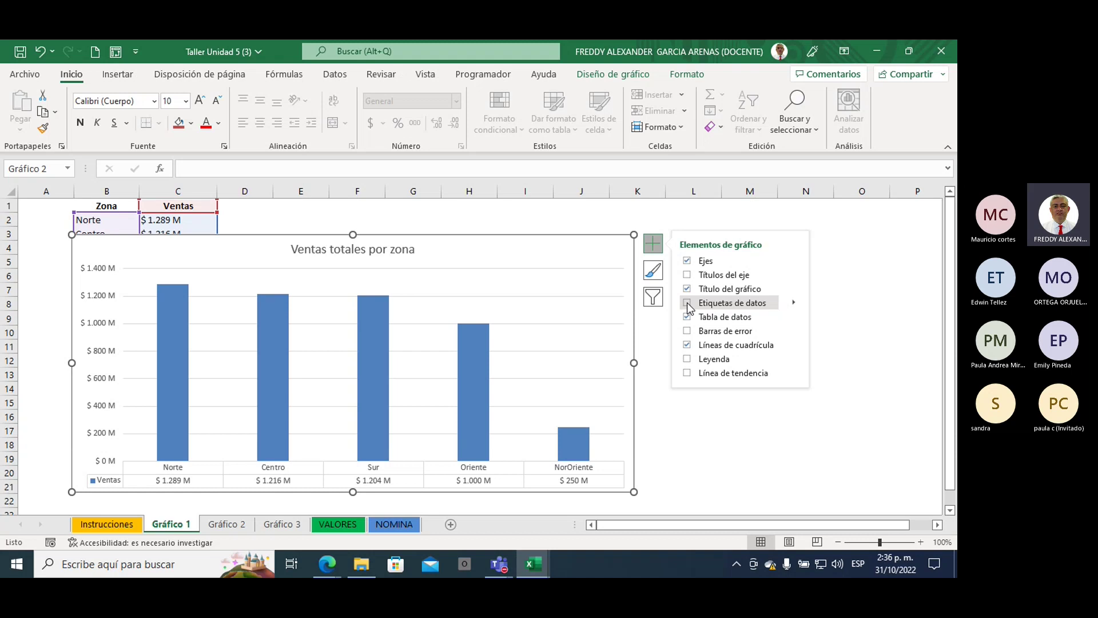
pyautogui.click(687, 303)
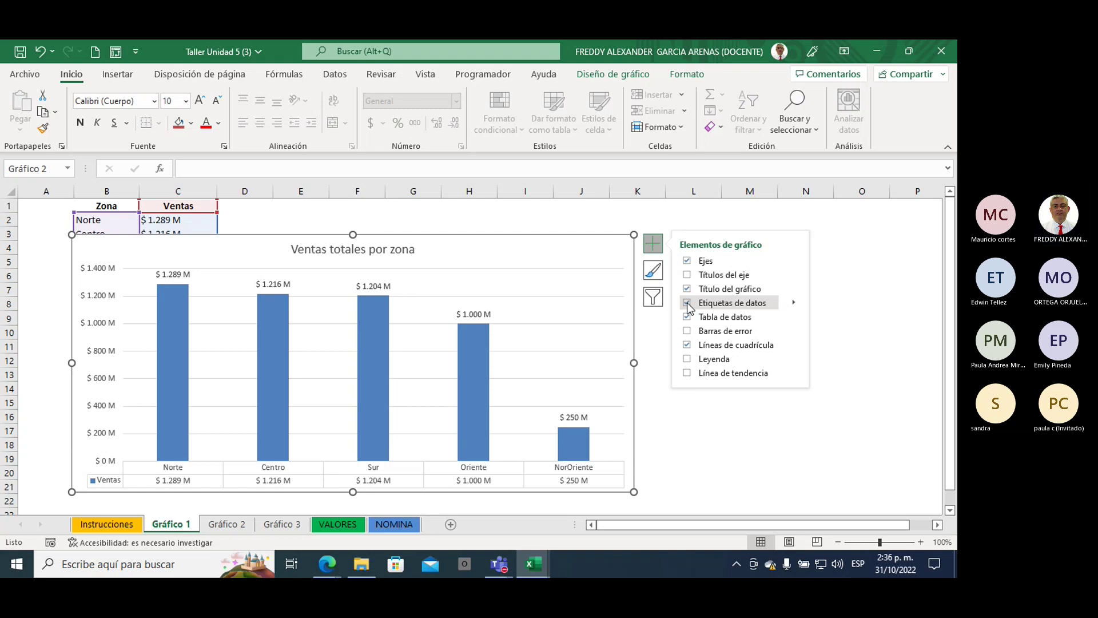
pyautogui.click(687, 304)
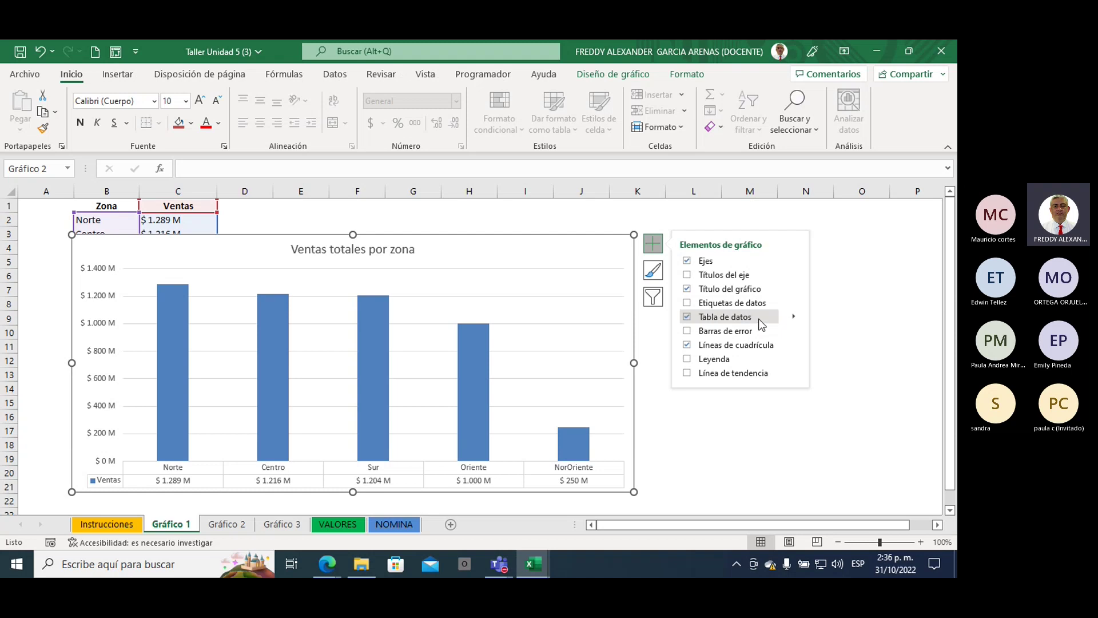
# Set the chart's data table to display without legend keys (Sin claves de leyenda)
pyautogui.moveTo(794, 320)
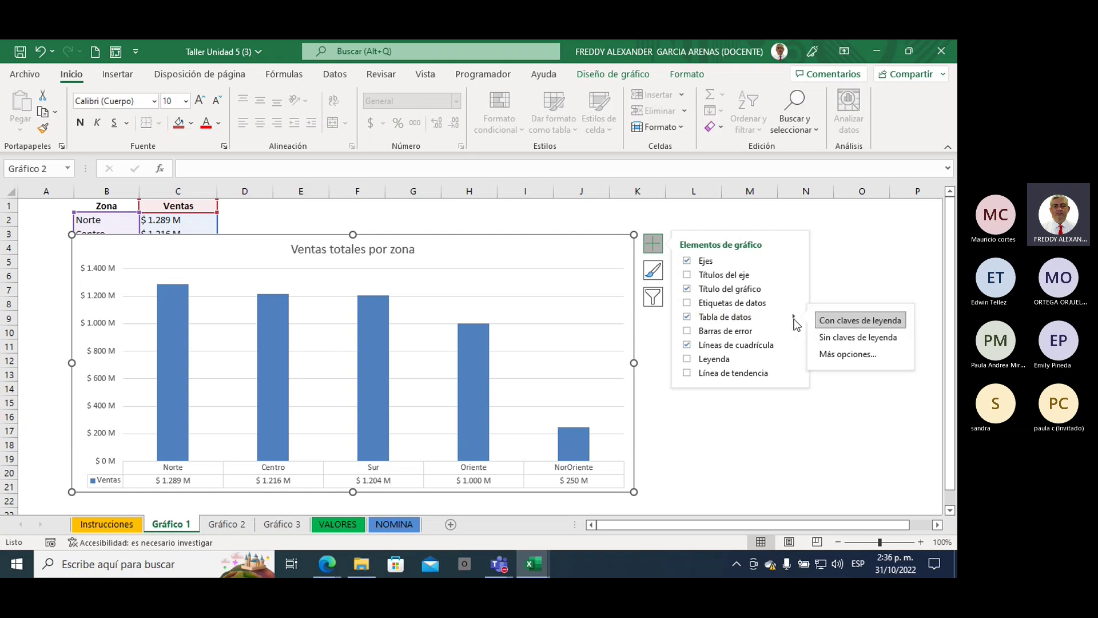
pyautogui.click(854, 338)
pyautogui.click(865, 338)
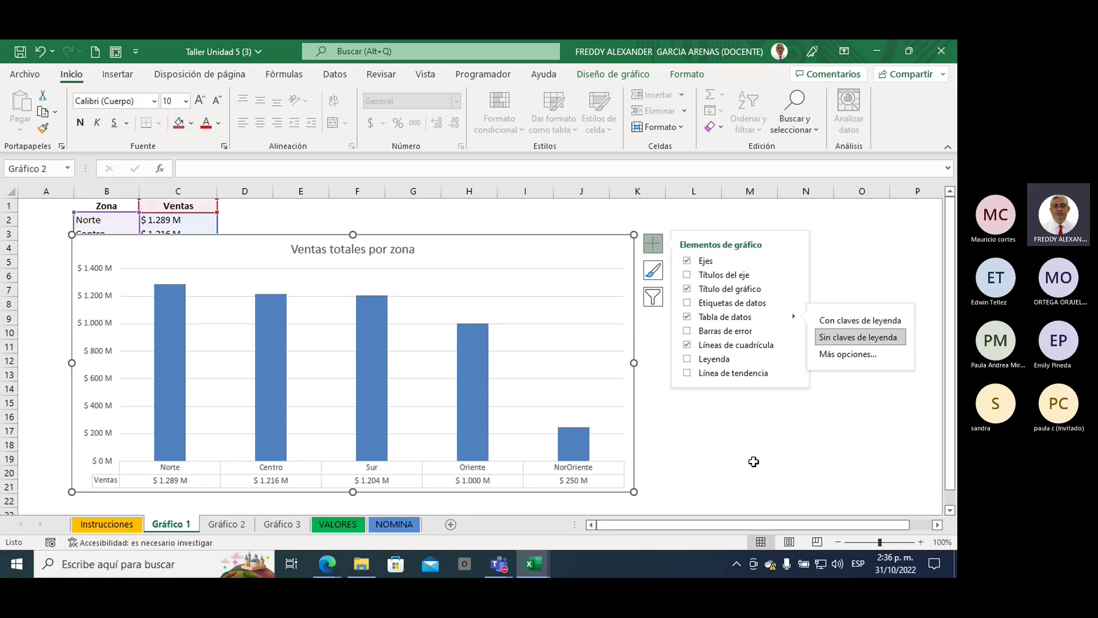
pyautogui.click(722, 459)
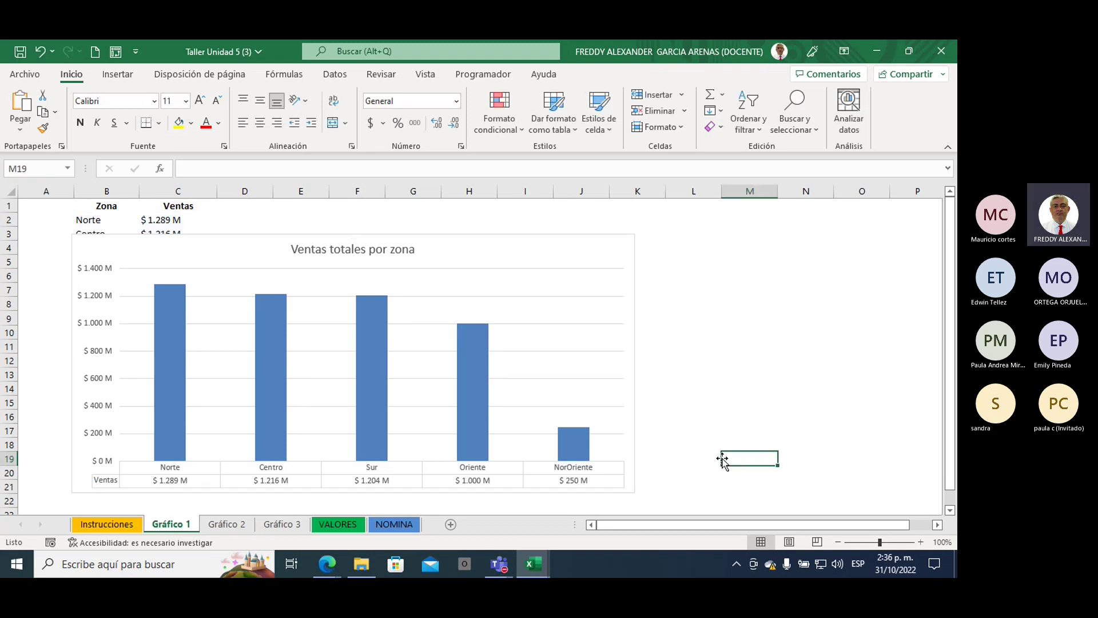
# Remove the horizontal, vertical and outline borders from the chart's data table through its additional formatting options
pyautogui.click(605, 468)
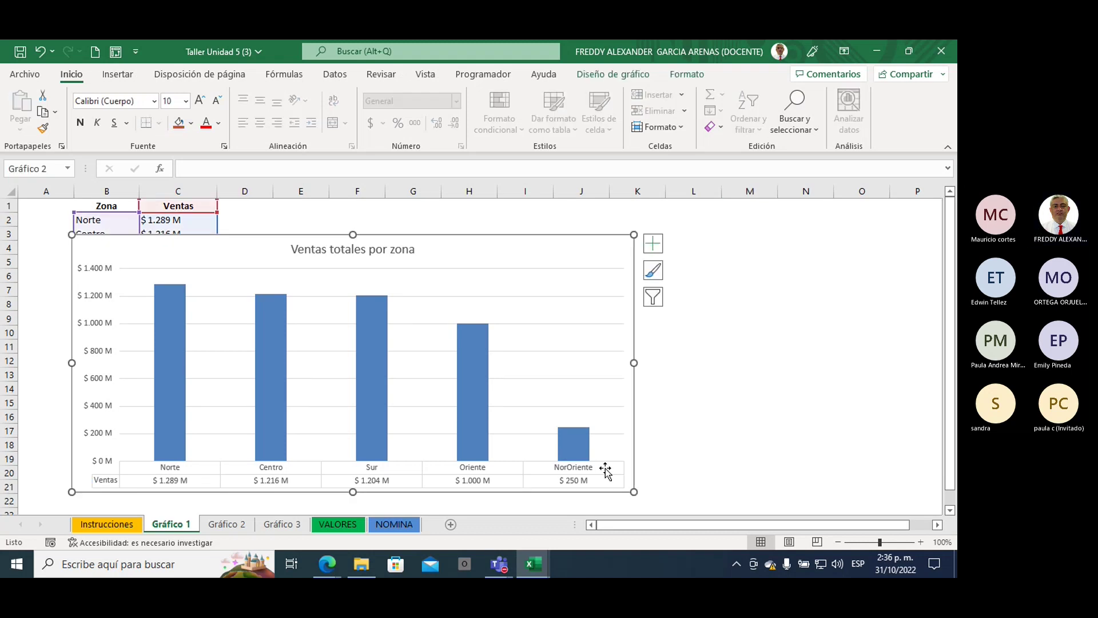
pyautogui.click(653, 243)
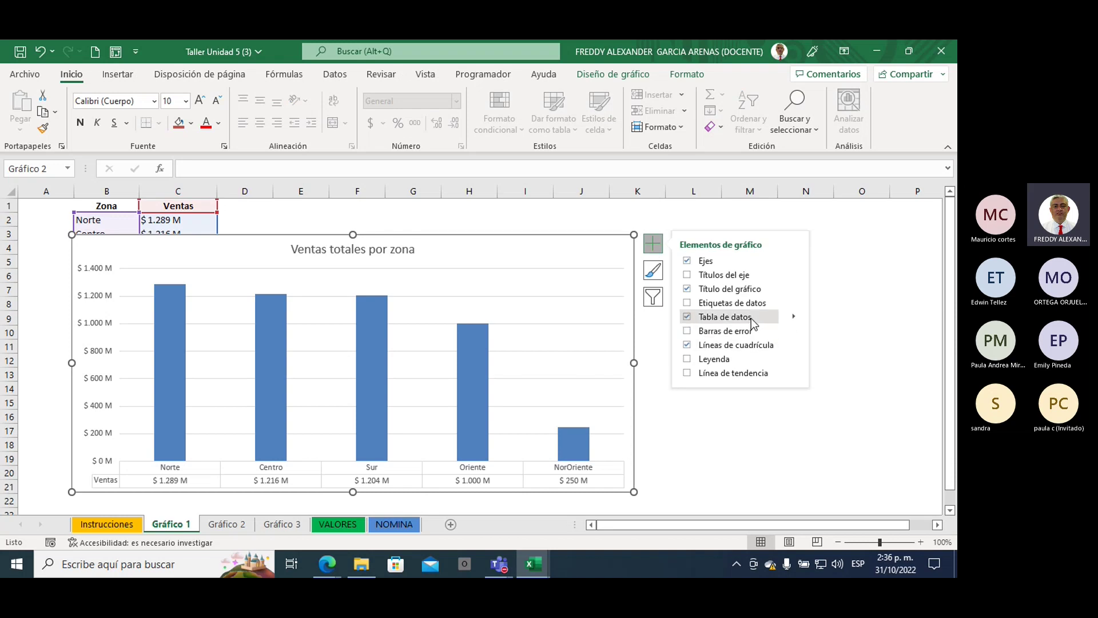
pyautogui.moveTo(791, 318)
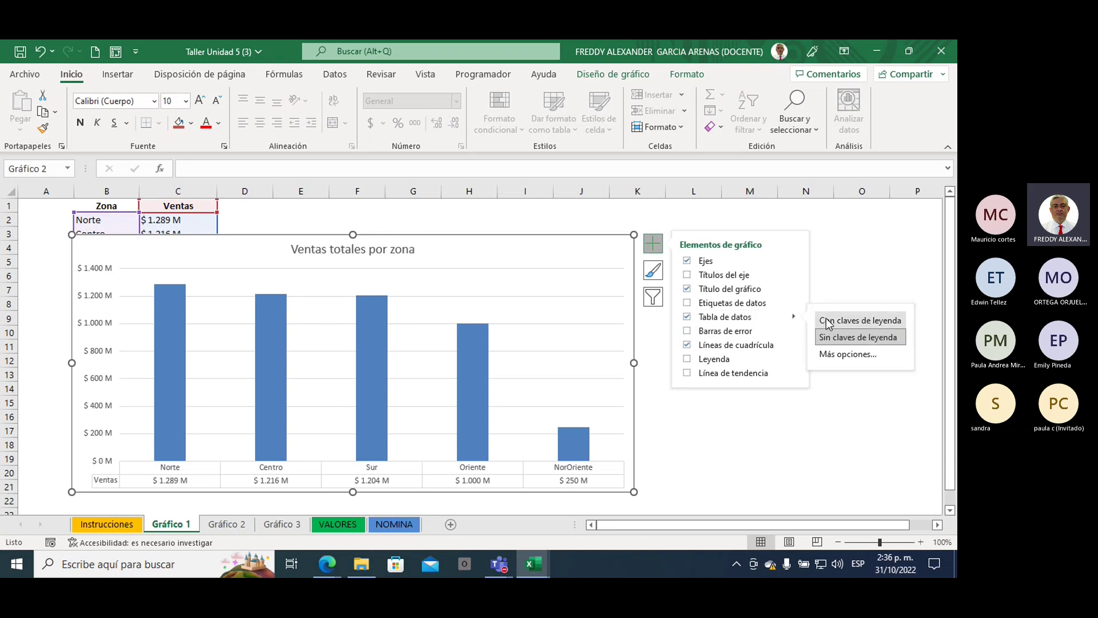
pyautogui.click(839, 356)
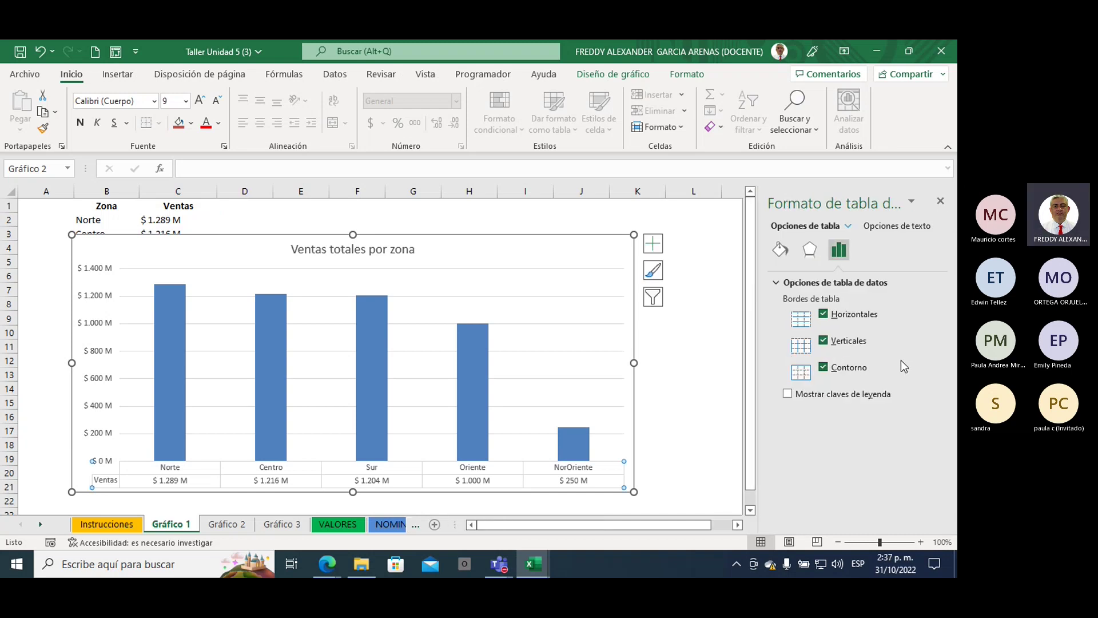
pyautogui.click(825, 314)
pyautogui.click(824, 340)
pyautogui.click(824, 367)
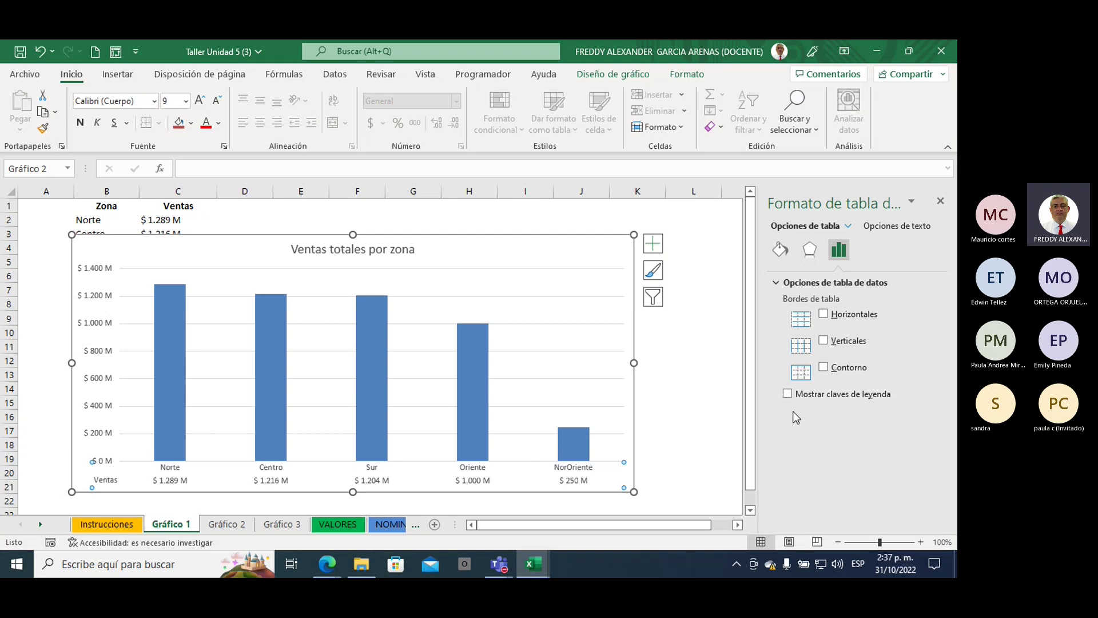
pyautogui.click(824, 367)
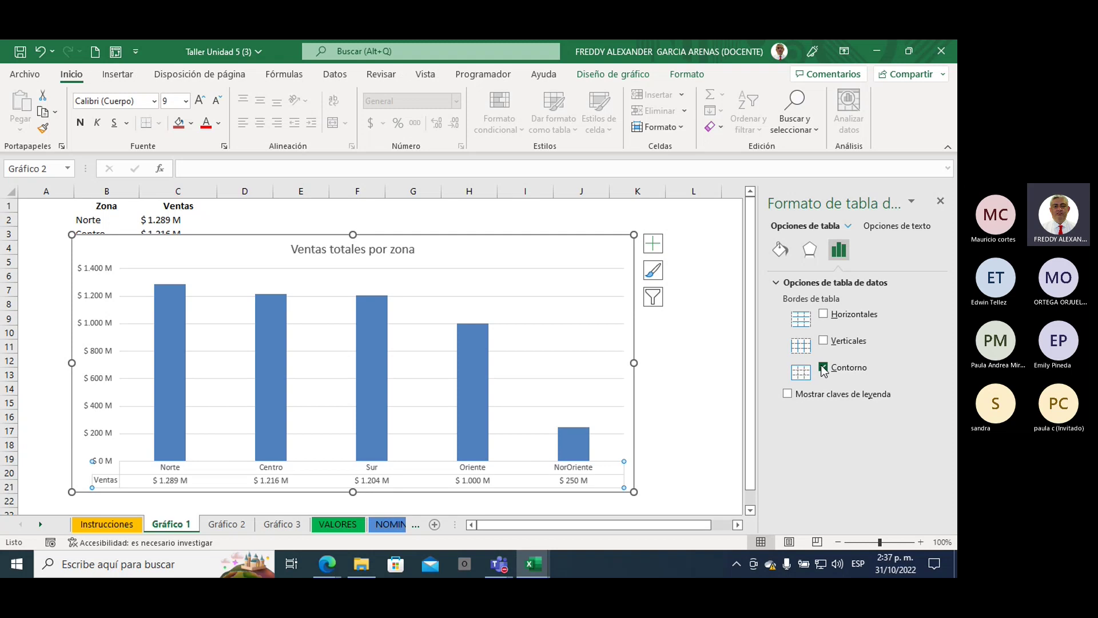
pyautogui.click(824, 367)
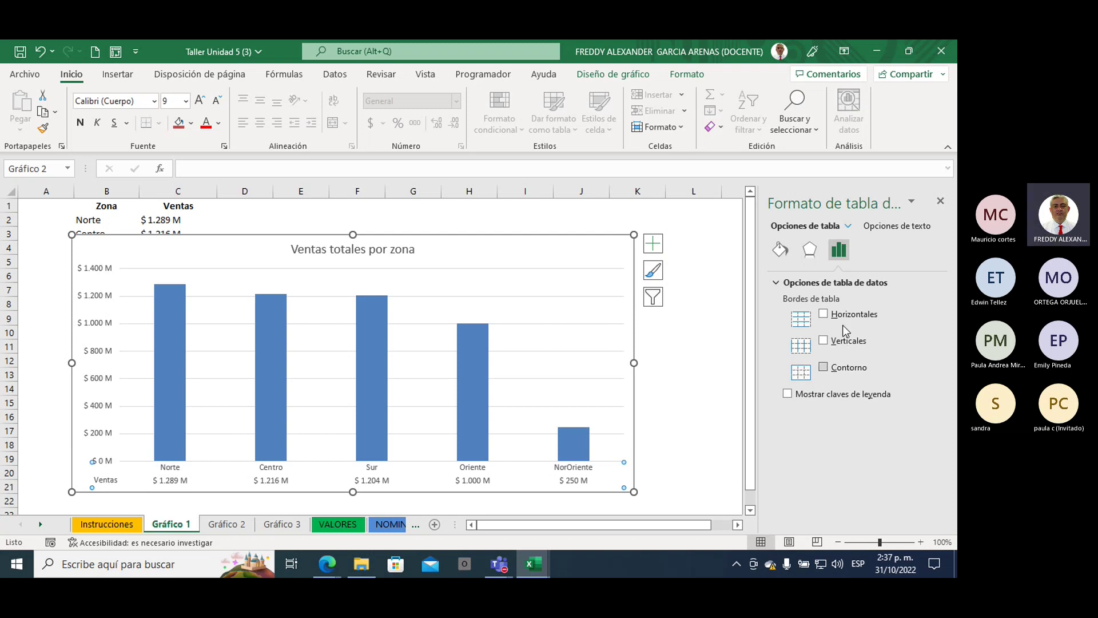
# Add a legend to the chart, widen the chart to about 19.3 cm and close the formatting pane
pyautogui.click(657, 247)
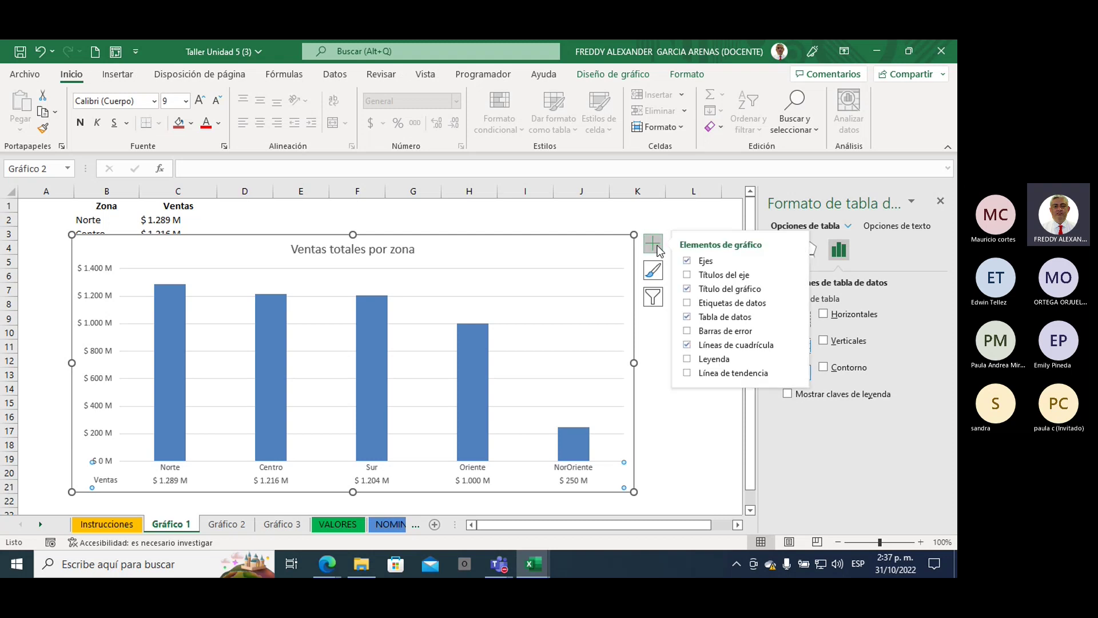
pyautogui.click(714, 358)
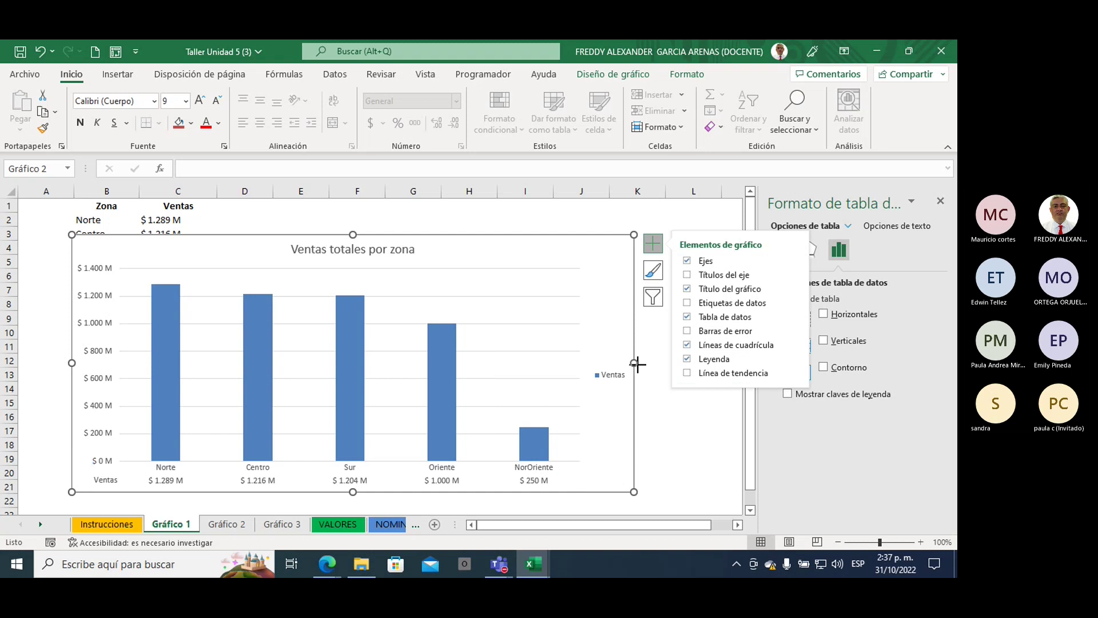
pyautogui.moveTo(636, 363); pyautogui.dragTo(686, 362)
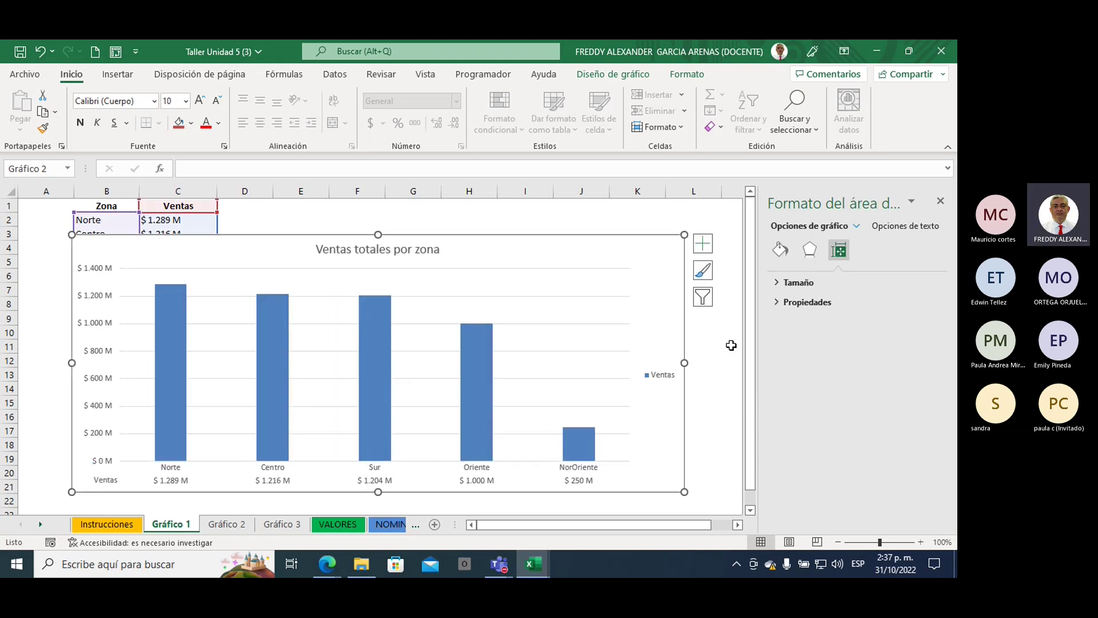
pyautogui.click(637, 221)
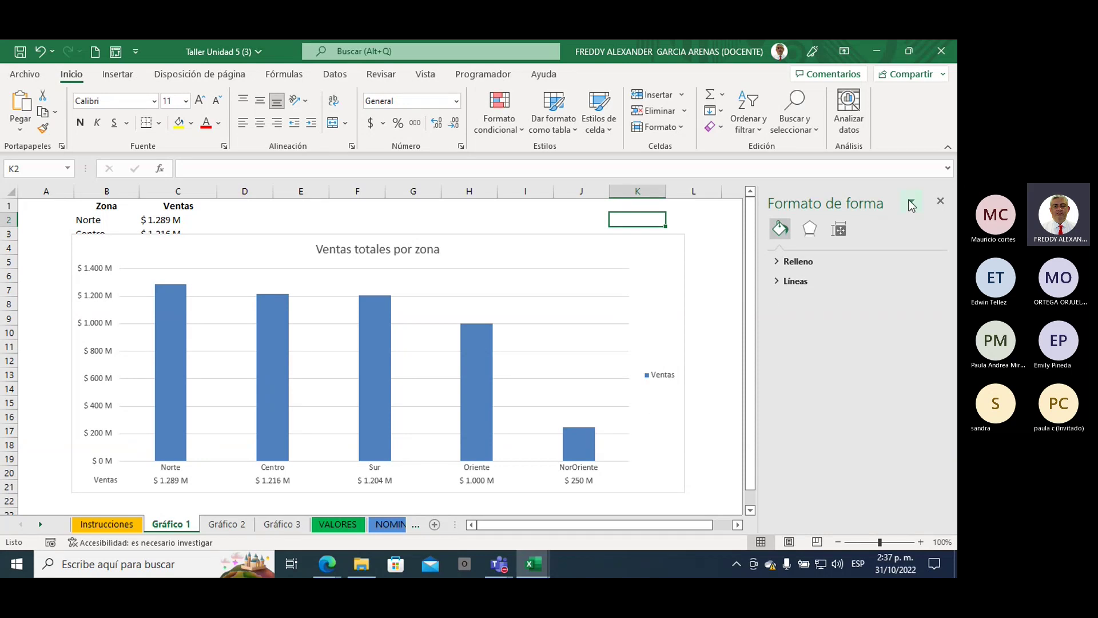
pyautogui.click(940, 203)
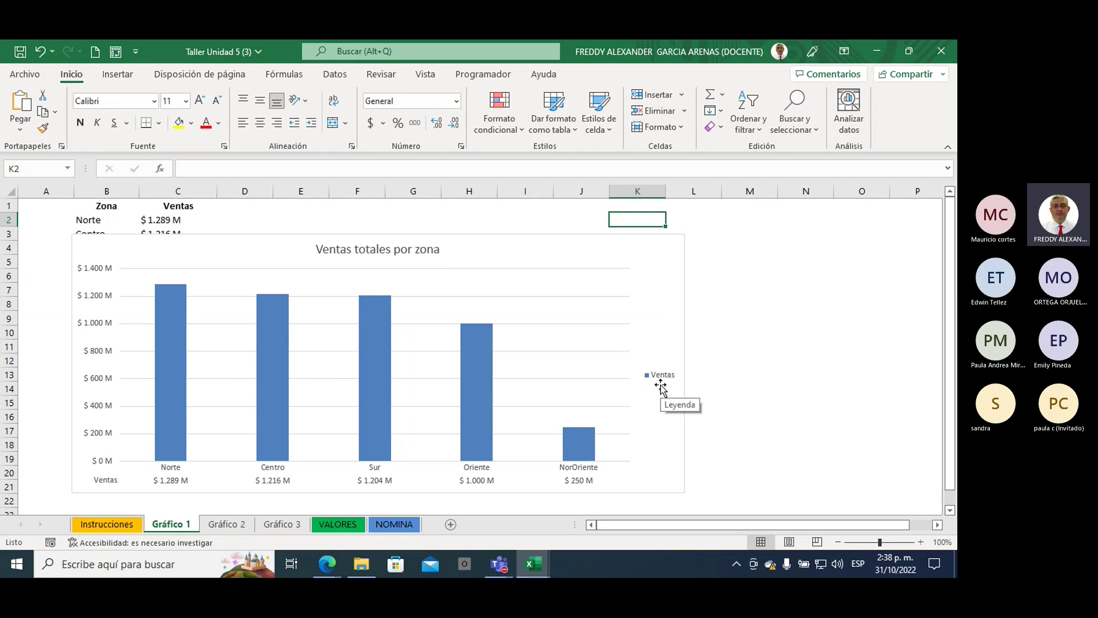
pyautogui.click(646, 321)
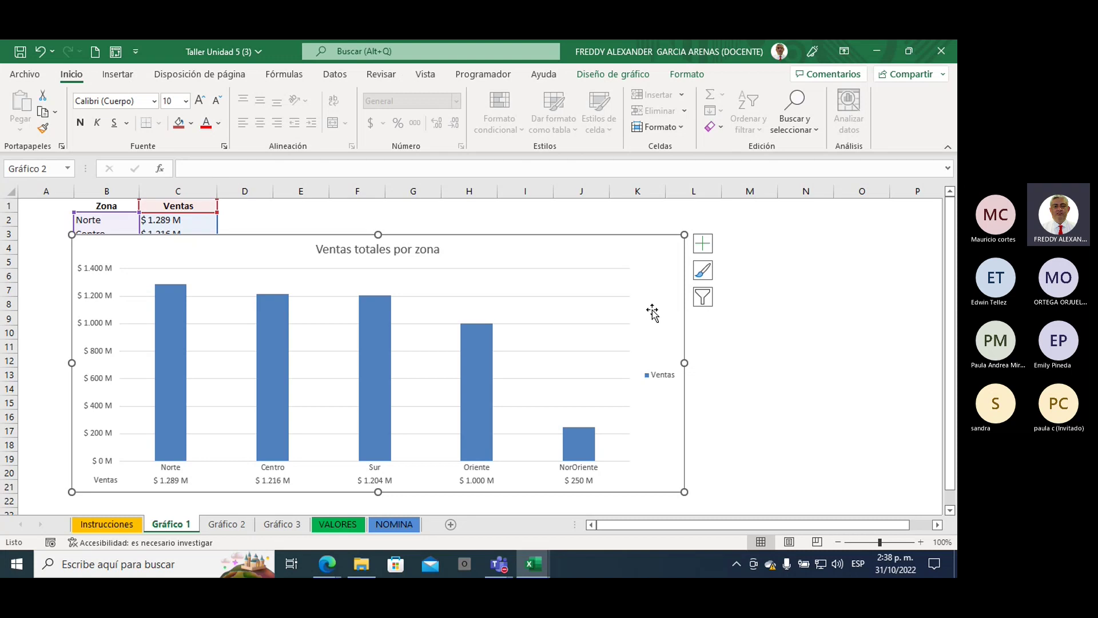
pyautogui.click(702, 246)
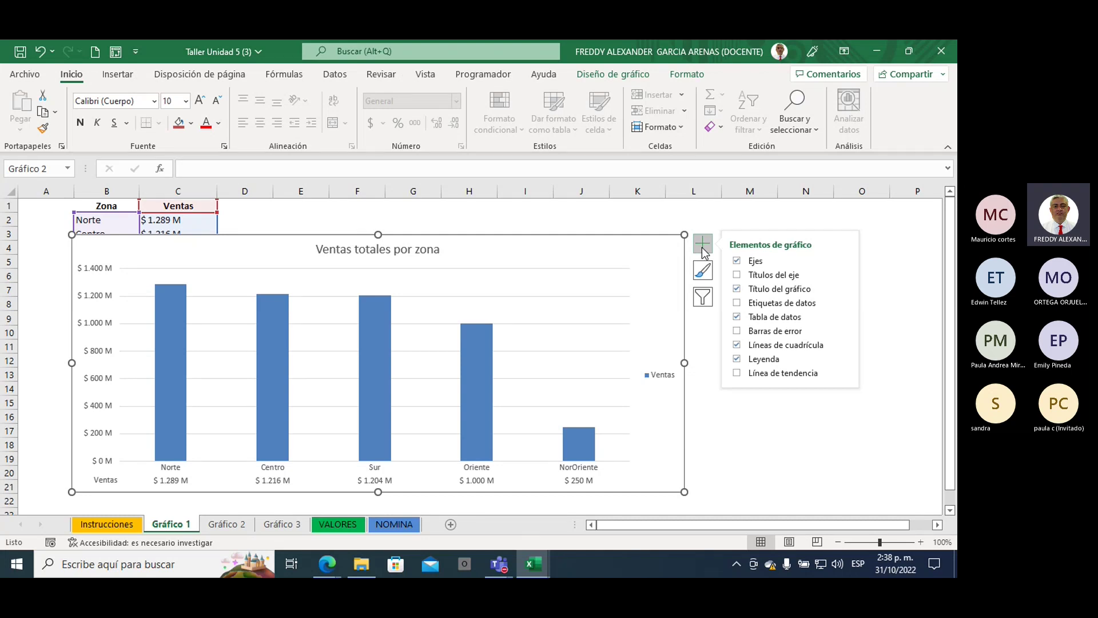
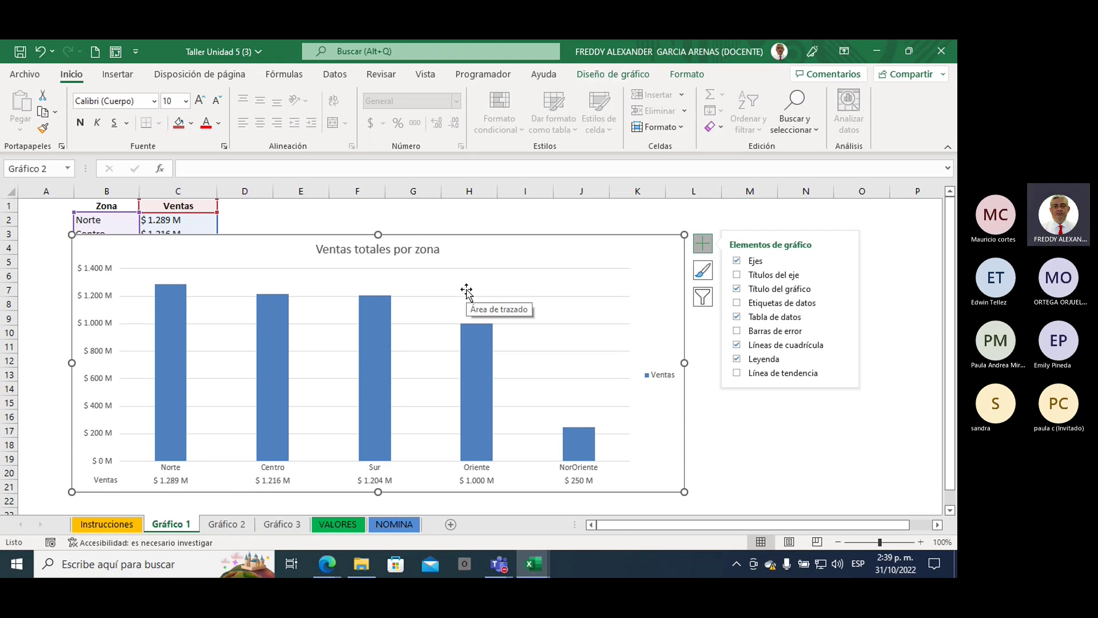
pyautogui.click(351, 250)
pyautogui.moveTo(315, 250); pyautogui.dragTo(433, 255)
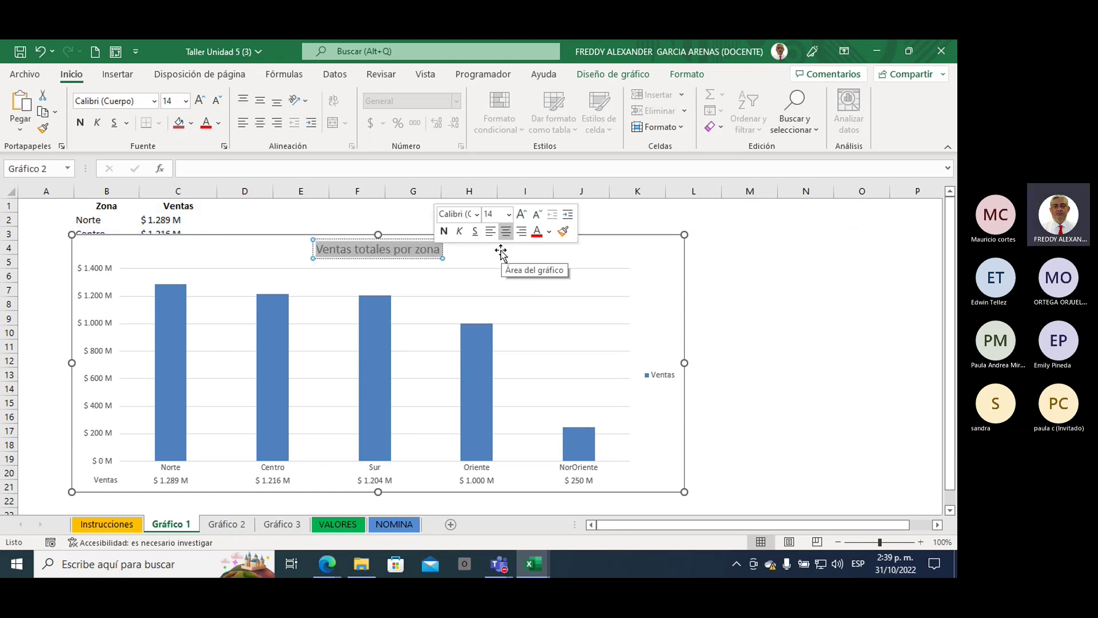
pyautogui.click(599, 74)
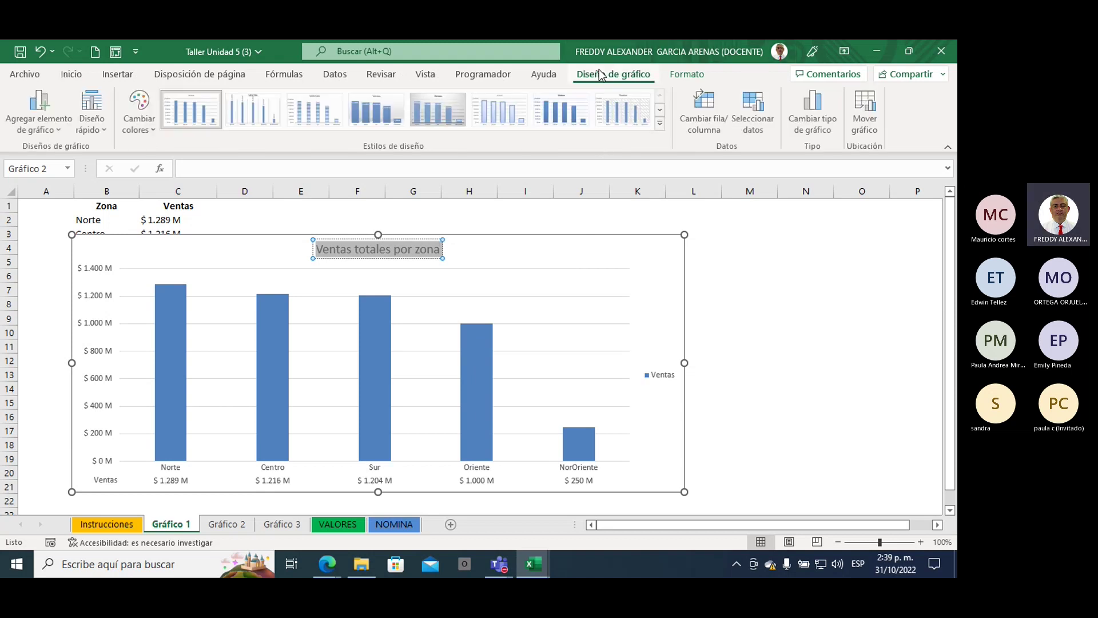
pyautogui.click(687, 75)
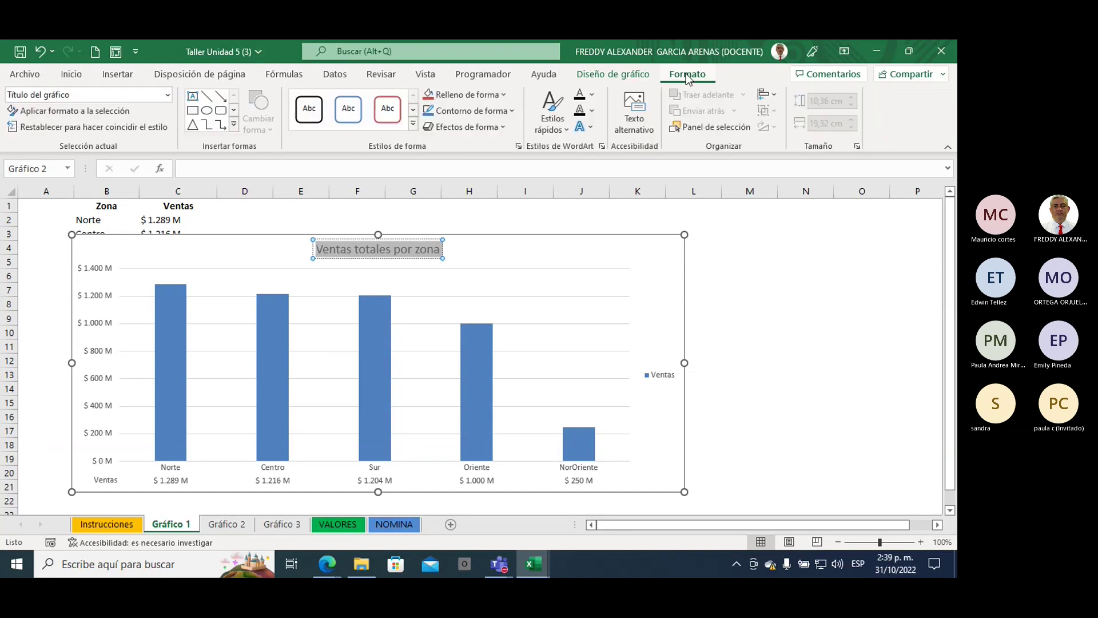
pyautogui.click(637, 80)
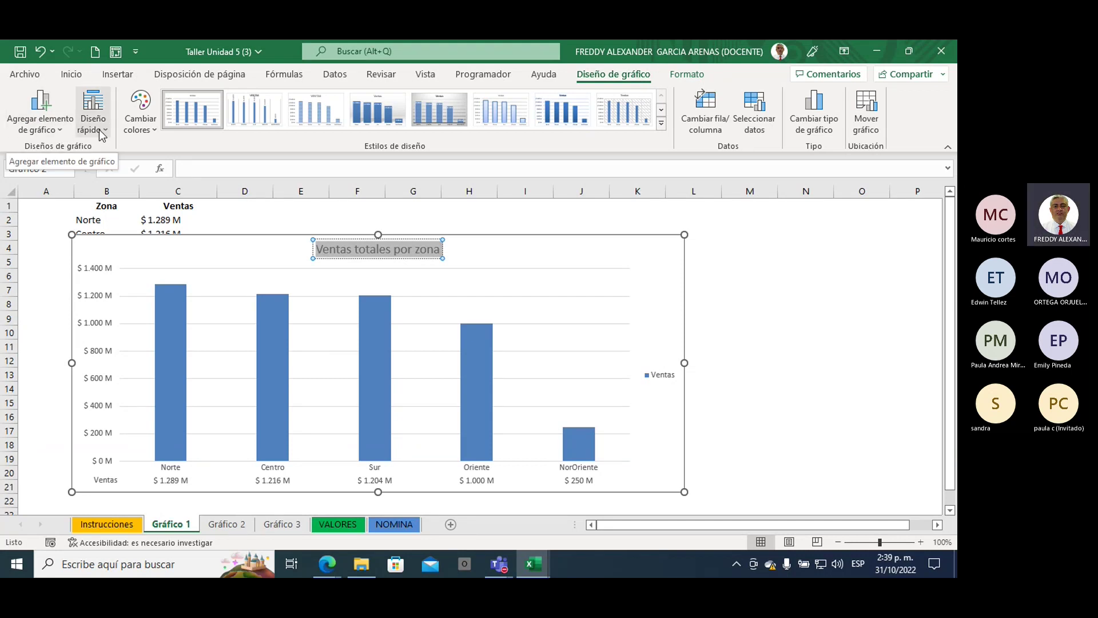
# Open the chart area's formatting pane, widen it slightly and show the formatting options for the columns and the legend
pyautogui.rightClick(609, 251)
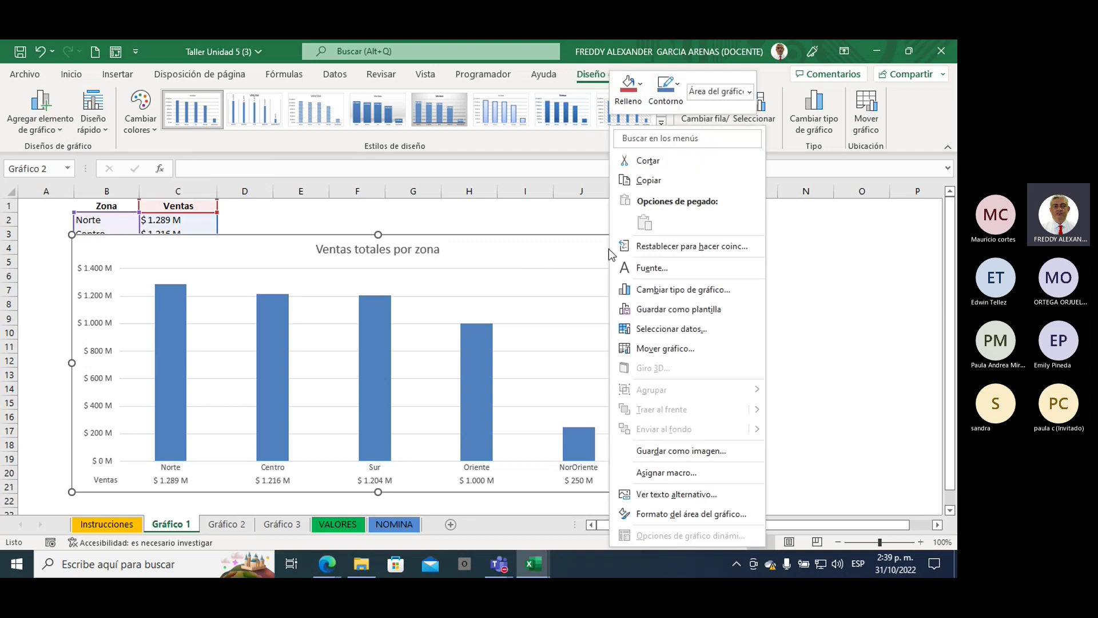
pyautogui.click(670, 515)
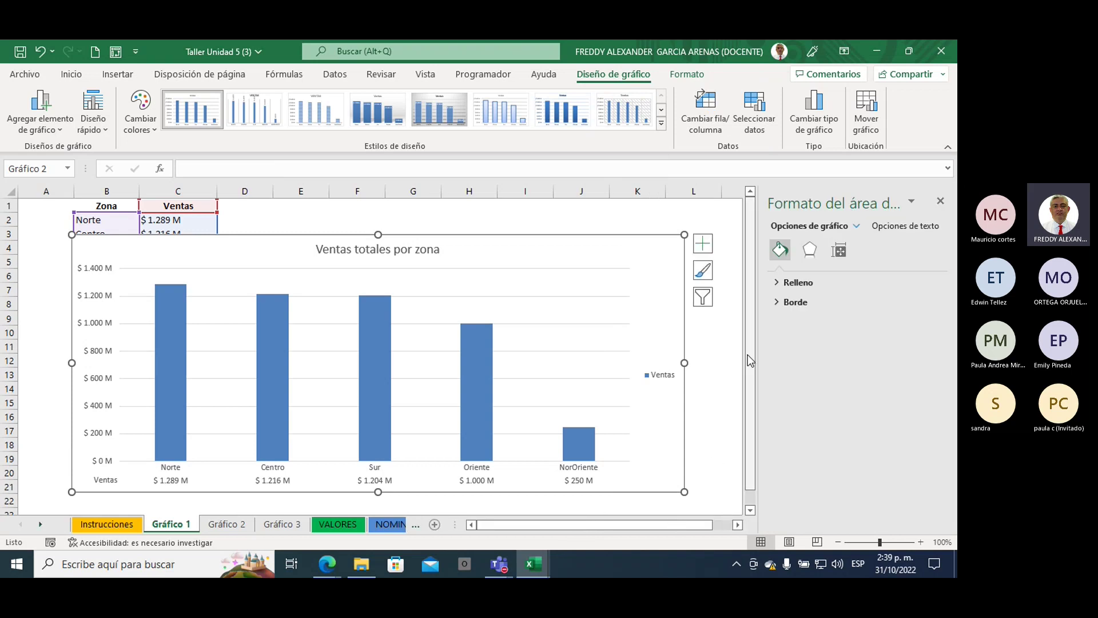
pyautogui.moveTo(755, 338)
pyautogui.mouseDown()
pyautogui.moveTo(739, 338)
pyautogui.moveTo(753, 338)
pyautogui.mouseUp()
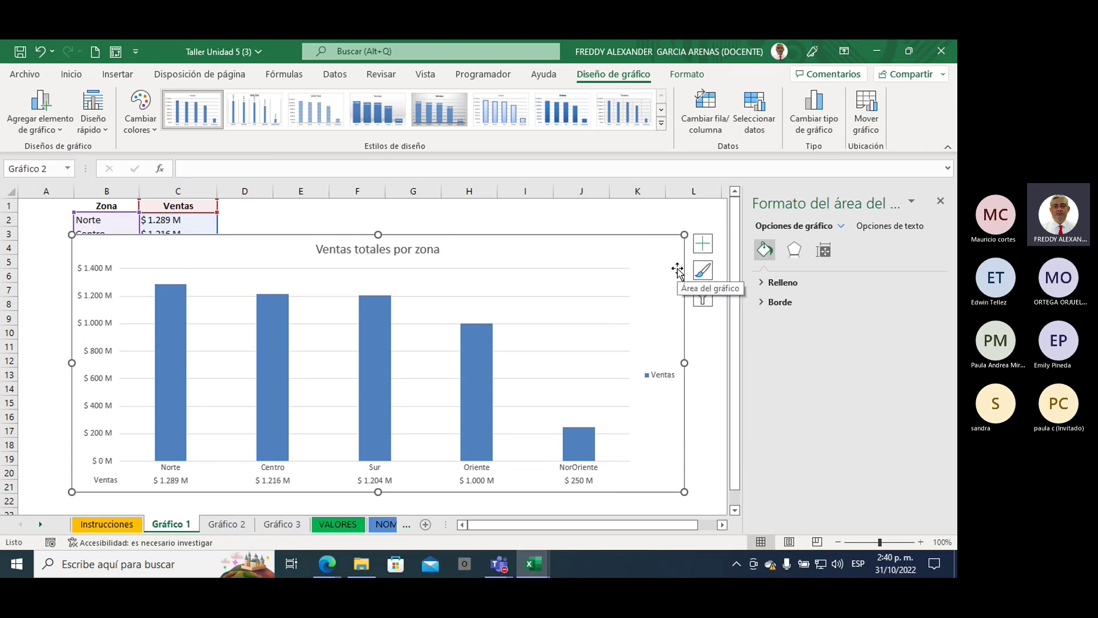
pyautogui.click(478, 361)
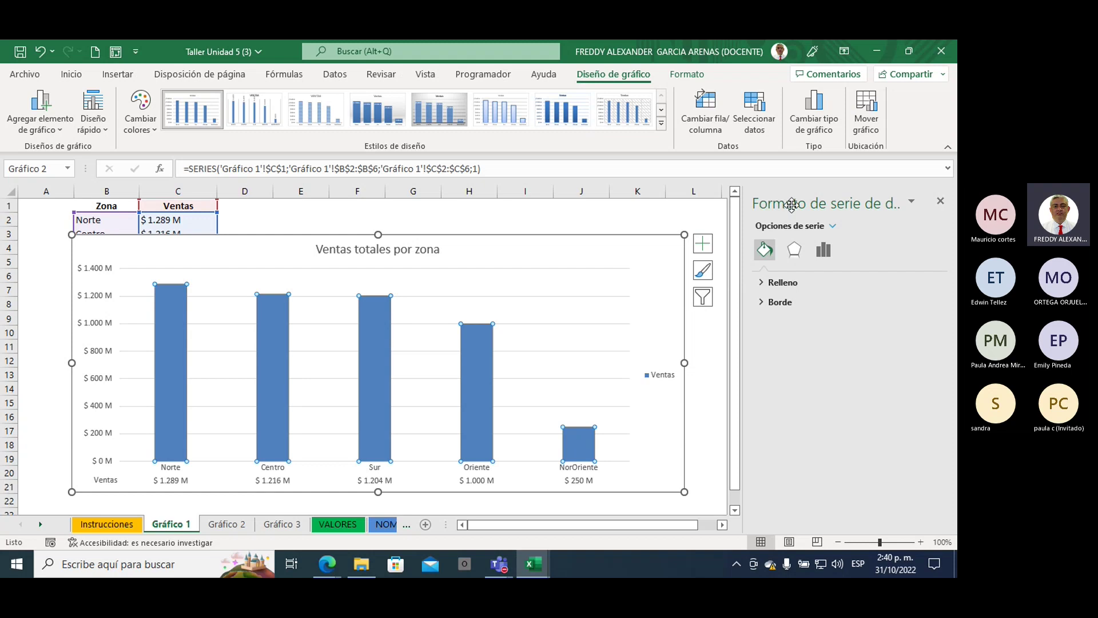
pyautogui.click(663, 374)
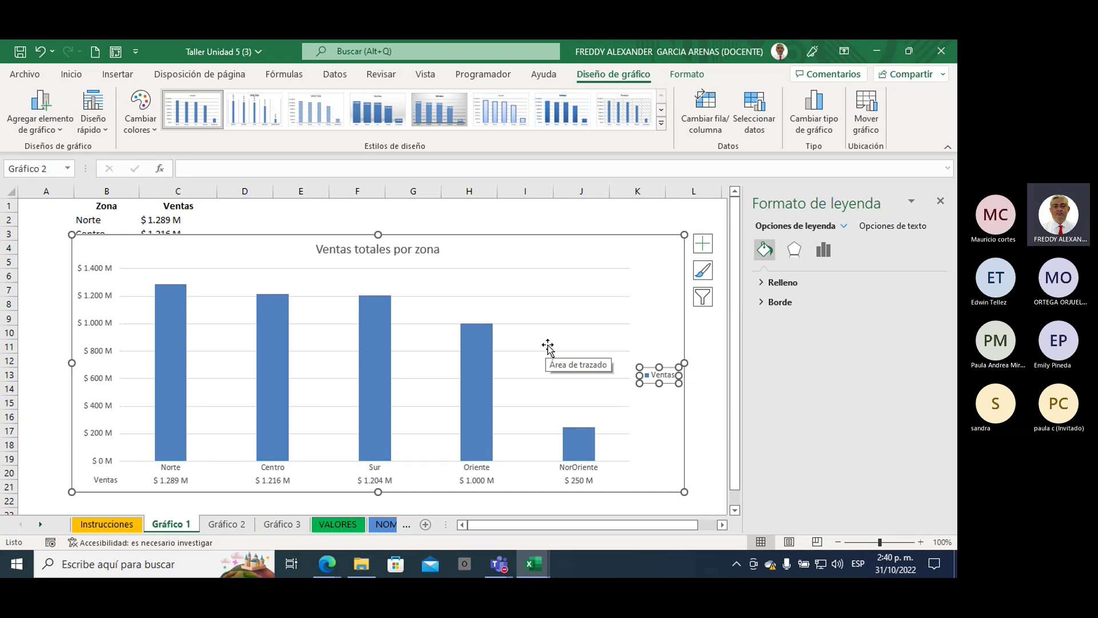
# Vary the fill colours by point (Variar colores entre puntos) for the Ventas column series
pyautogui.click(371, 328)
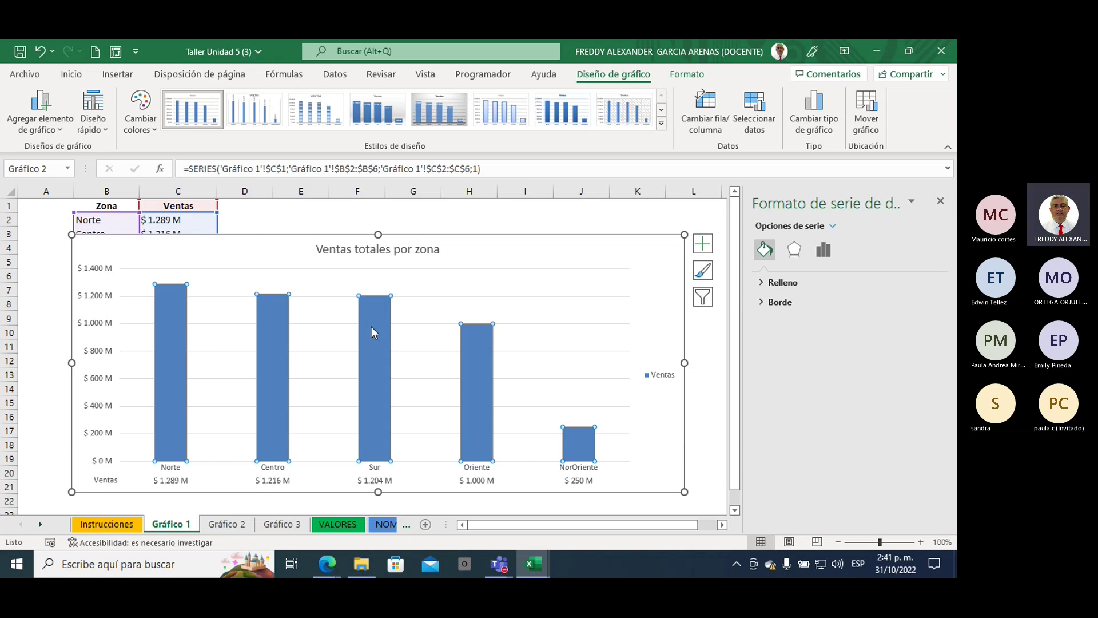
pyautogui.click(760, 284)
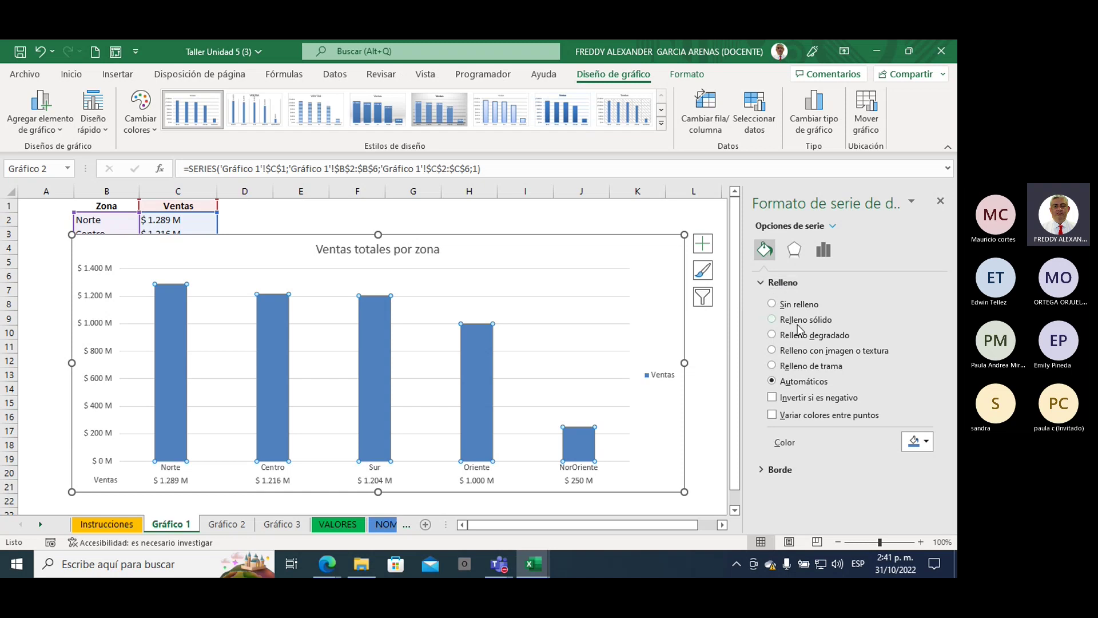
pyautogui.click(773, 417)
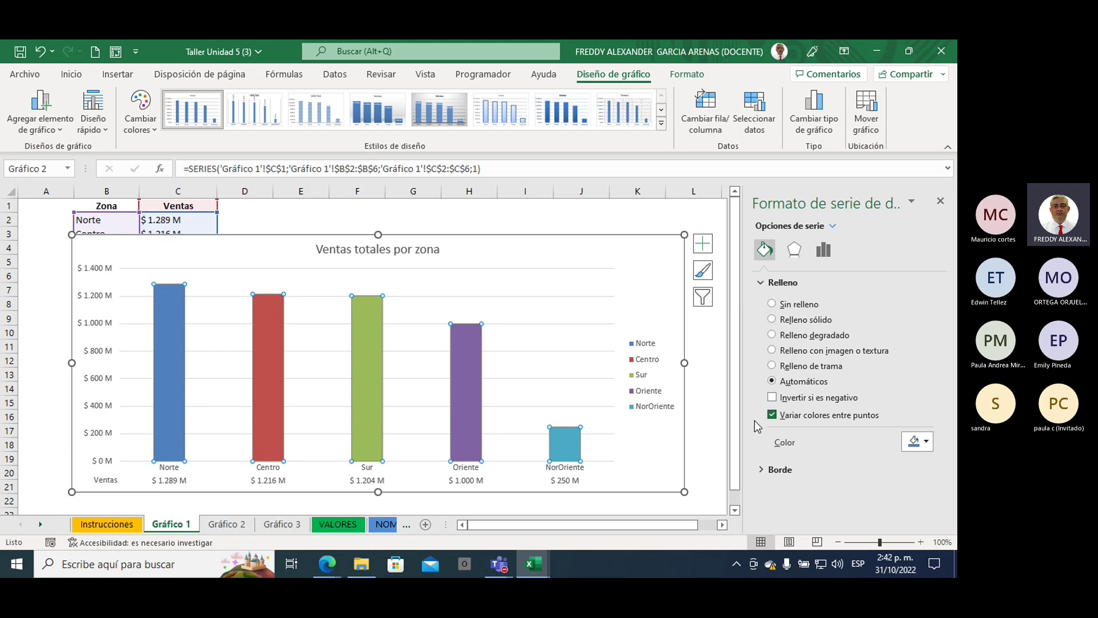
# Turn off the chart's primary horizontal axis and deselect the chart
pyautogui.click(708, 251)
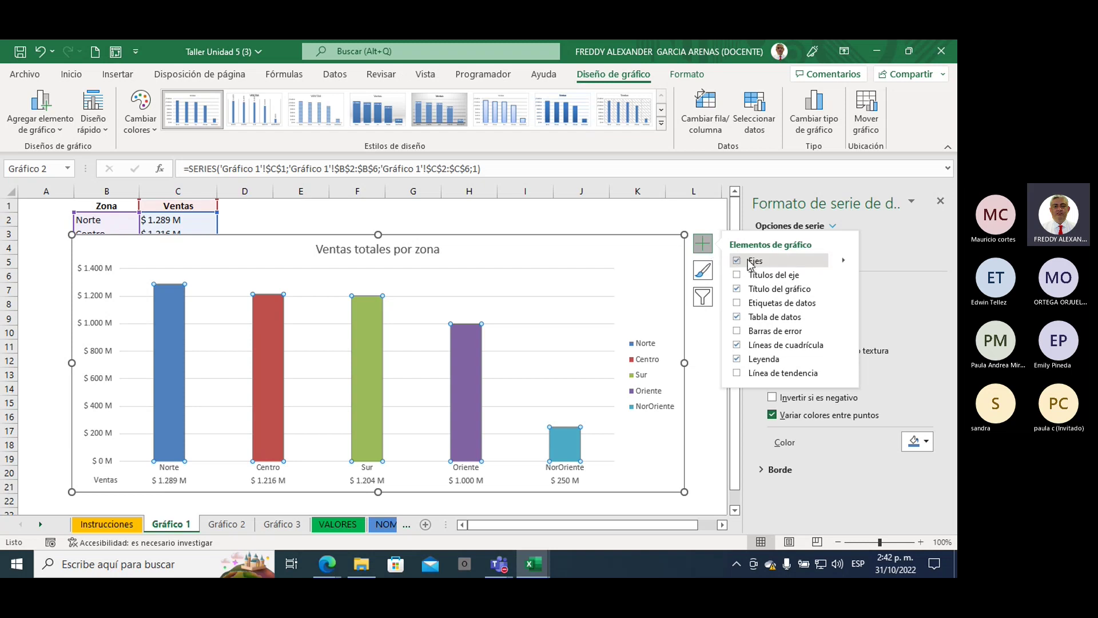
pyautogui.click(843, 262)
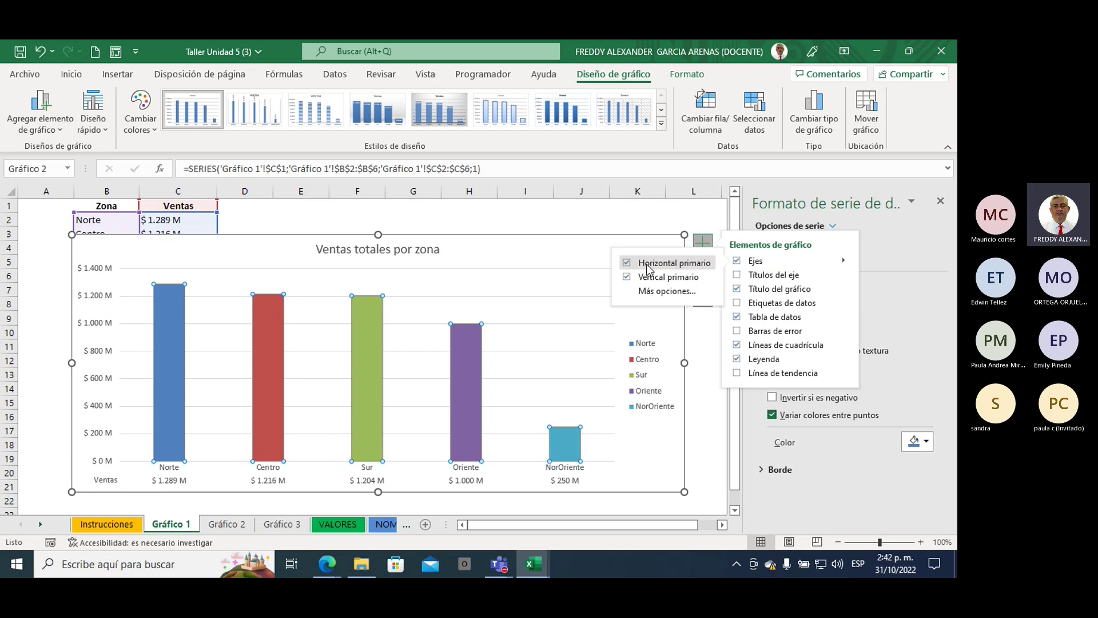
pyautogui.click(627, 263)
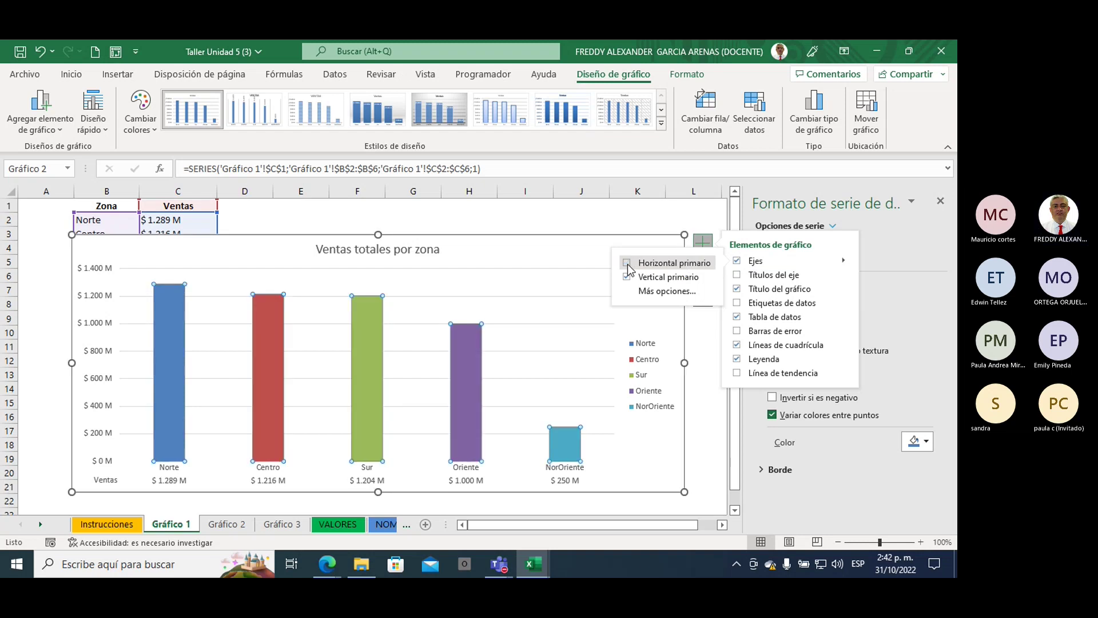
pyautogui.click(660, 216)
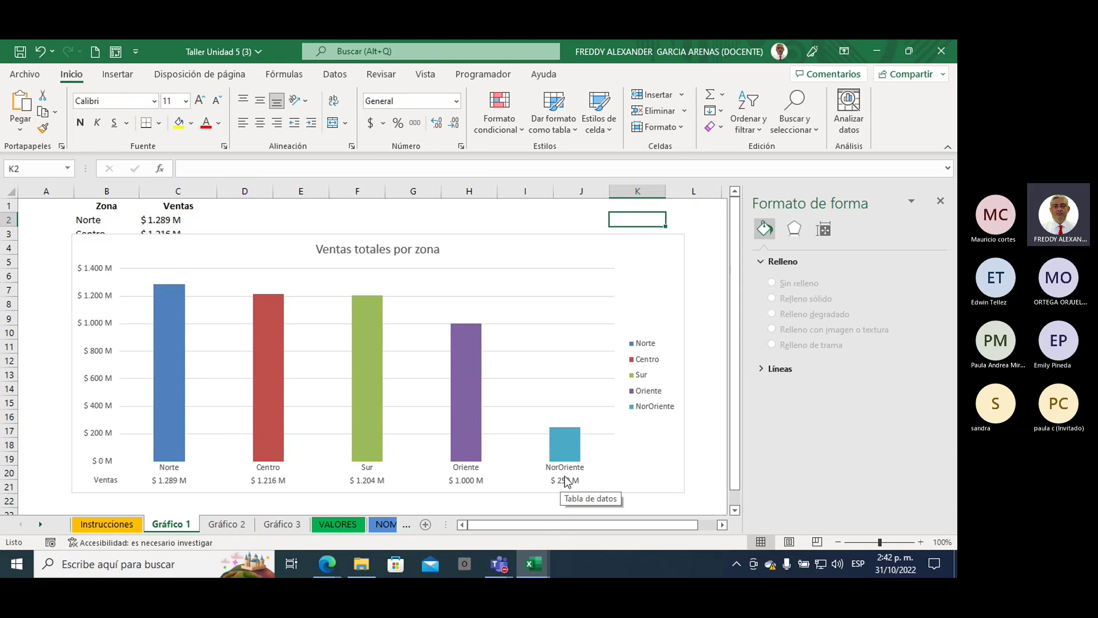
pyautogui.click(709, 222)
# Remove the chart's data table and show data labels on the columns instead
pyautogui.click(655, 240)
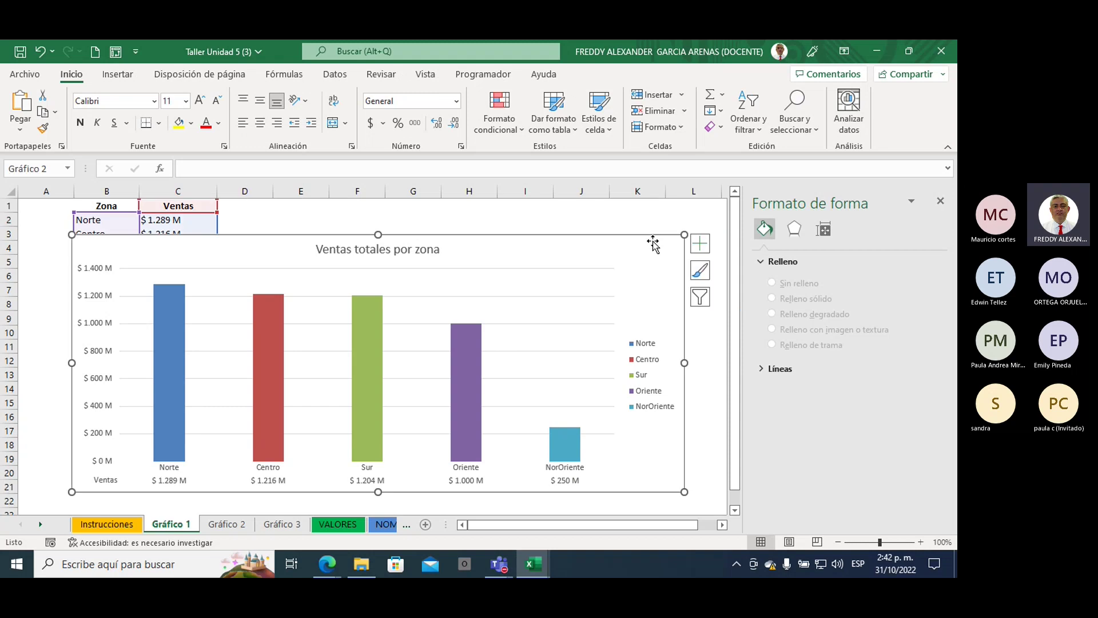
pyautogui.click(703, 243)
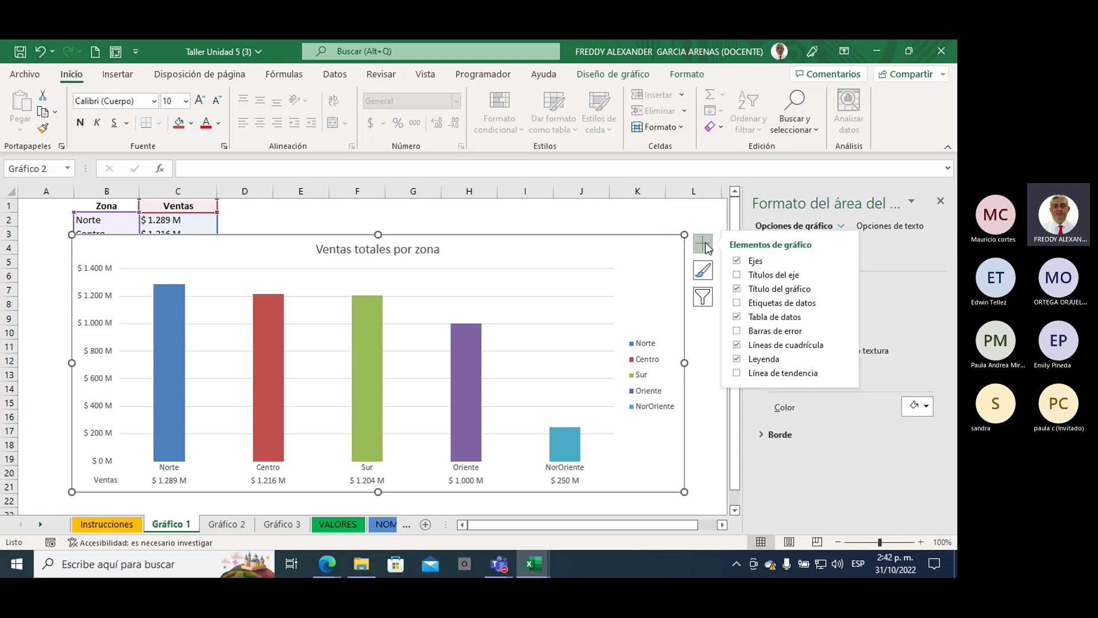
pyautogui.click(737, 317)
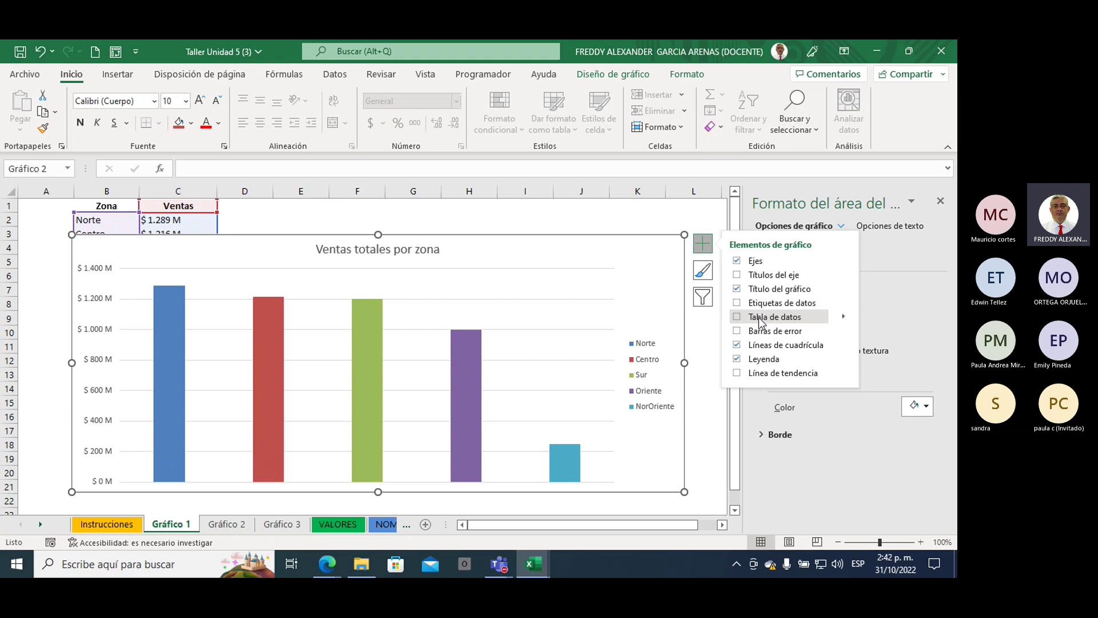
pyautogui.click(736, 304)
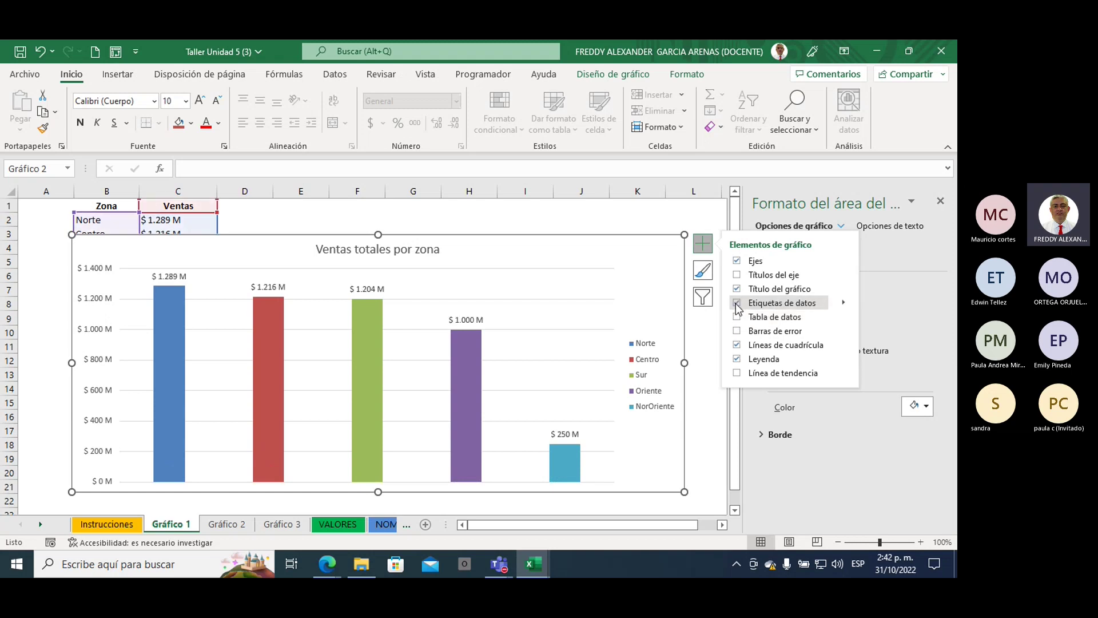
pyautogui.click(638, 216)
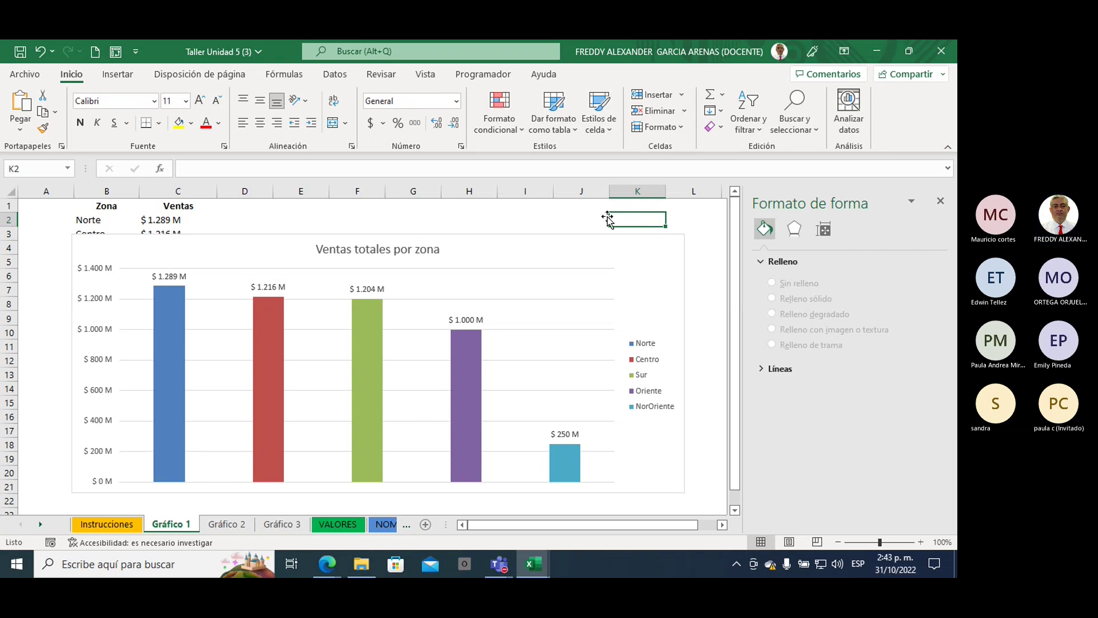
# Preview the available chart styles on the sales chart in the full style gallery without applying one
pyautogui.click(657, 255)
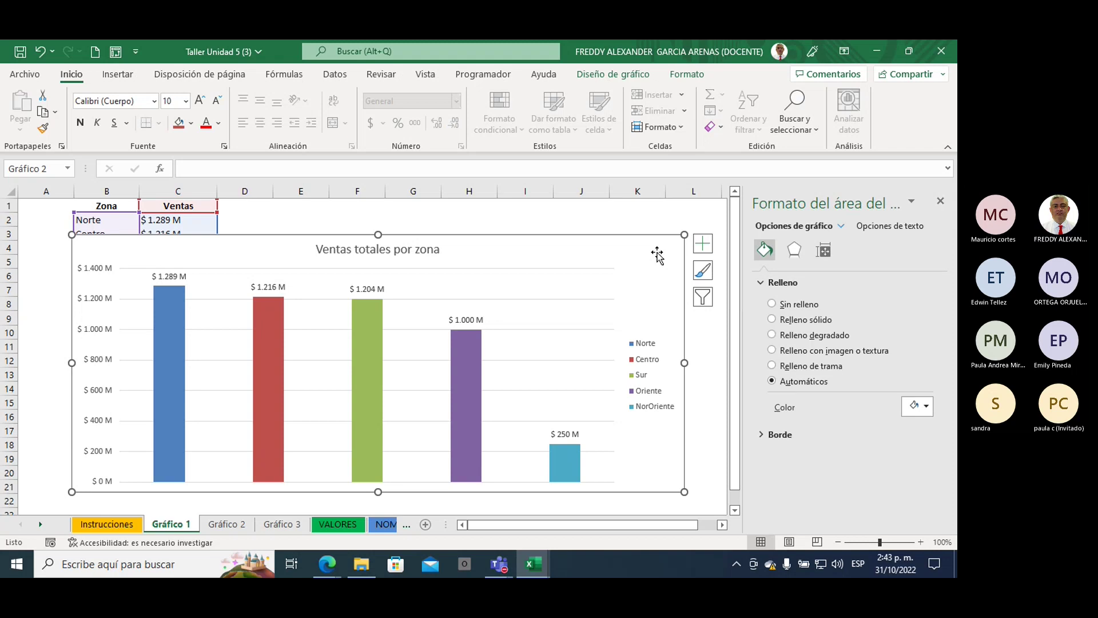
pyautogui.click(603, 80)
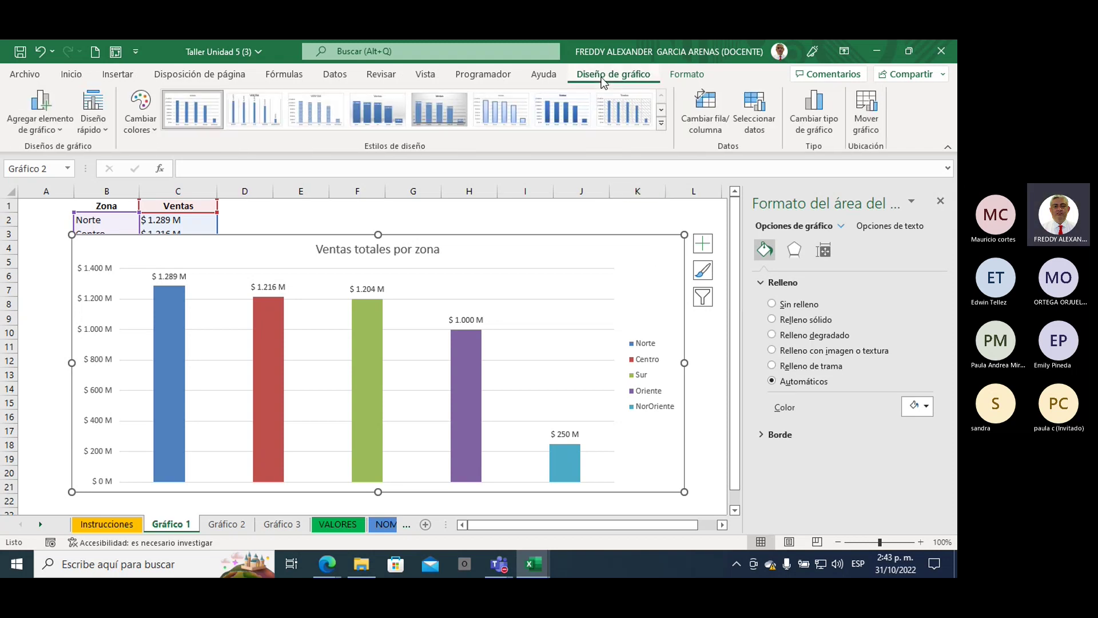
pyautogui.click(661, 124)
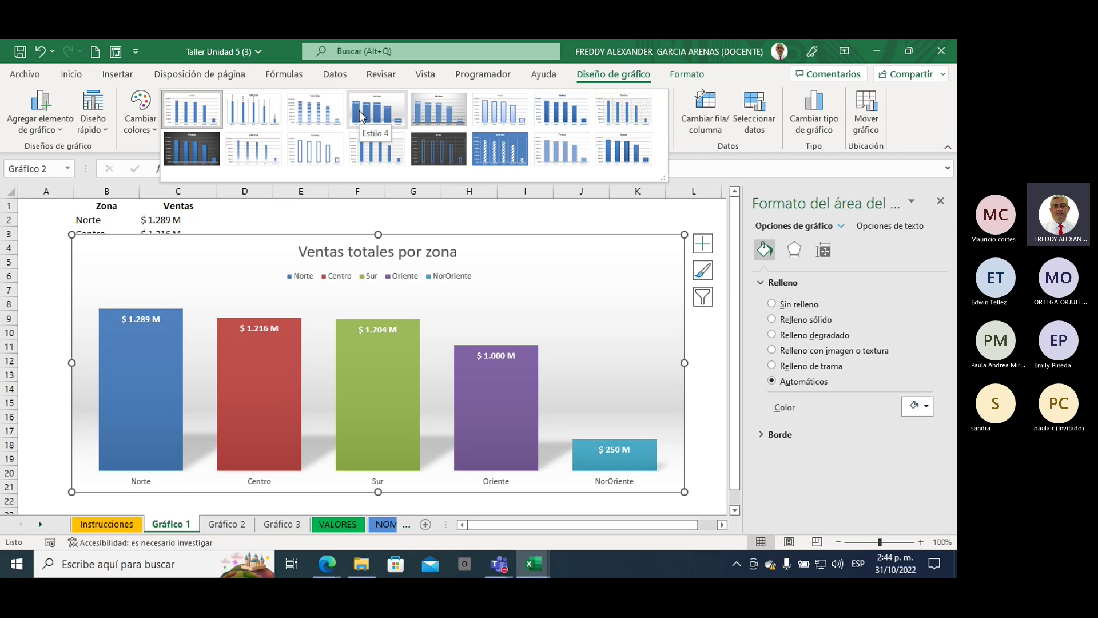
pyautogui.click(664, 216)
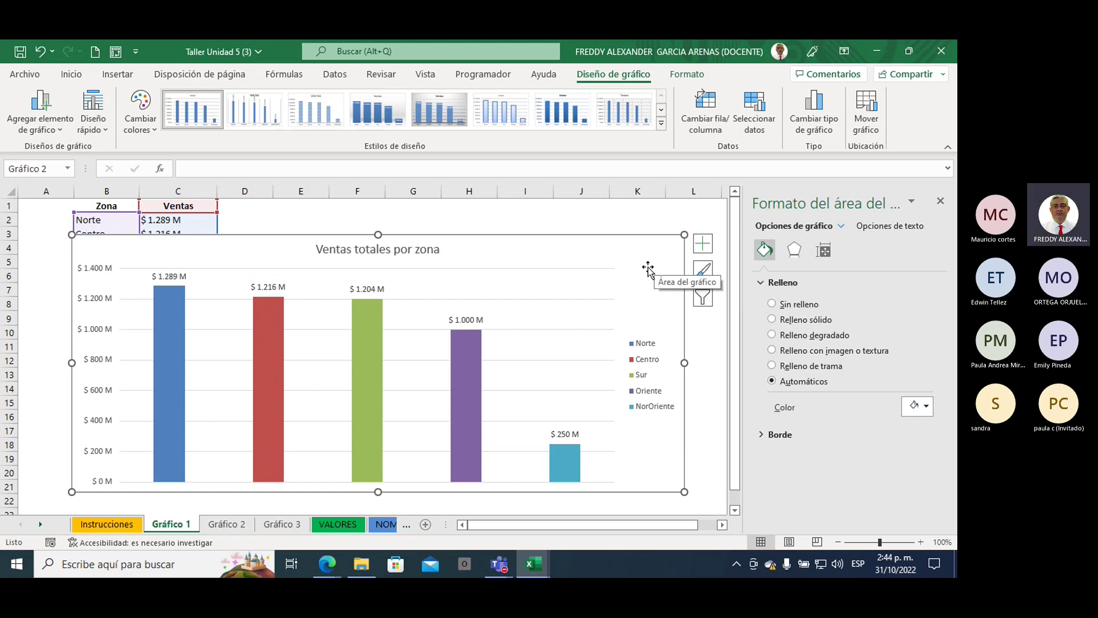
# Fill the chart area with the solid standard blue colour
pyautogui.click(927, 406)
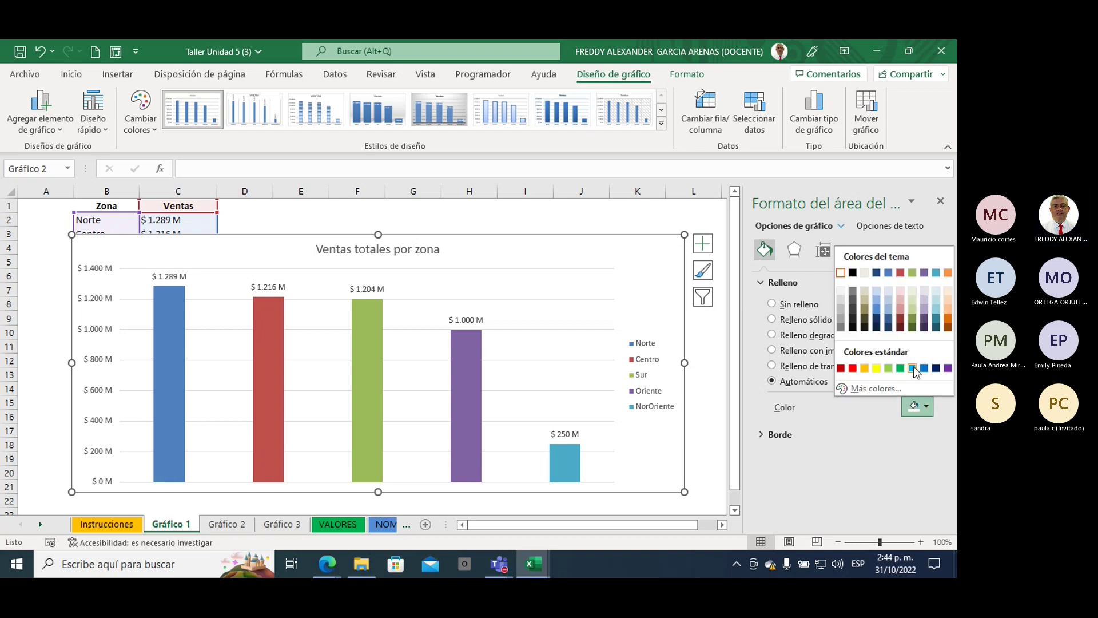
pyautogui.click(924, 368)
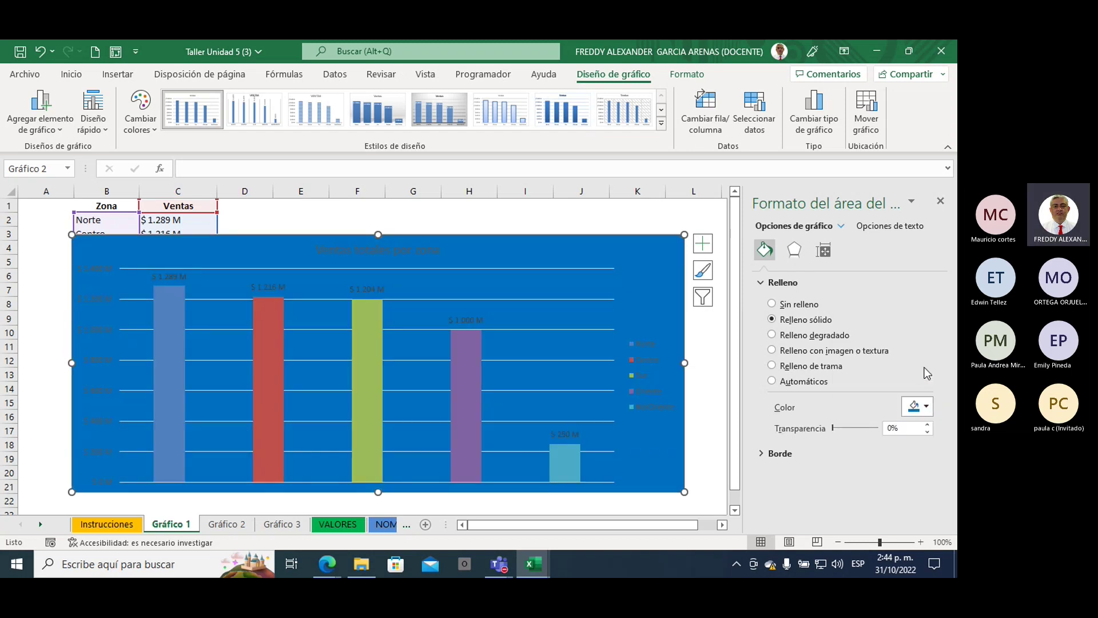
# Try the standard light blue and a lighter aqua theme shade as the solid fill of the chart area
pyautogui.click(912, 403)
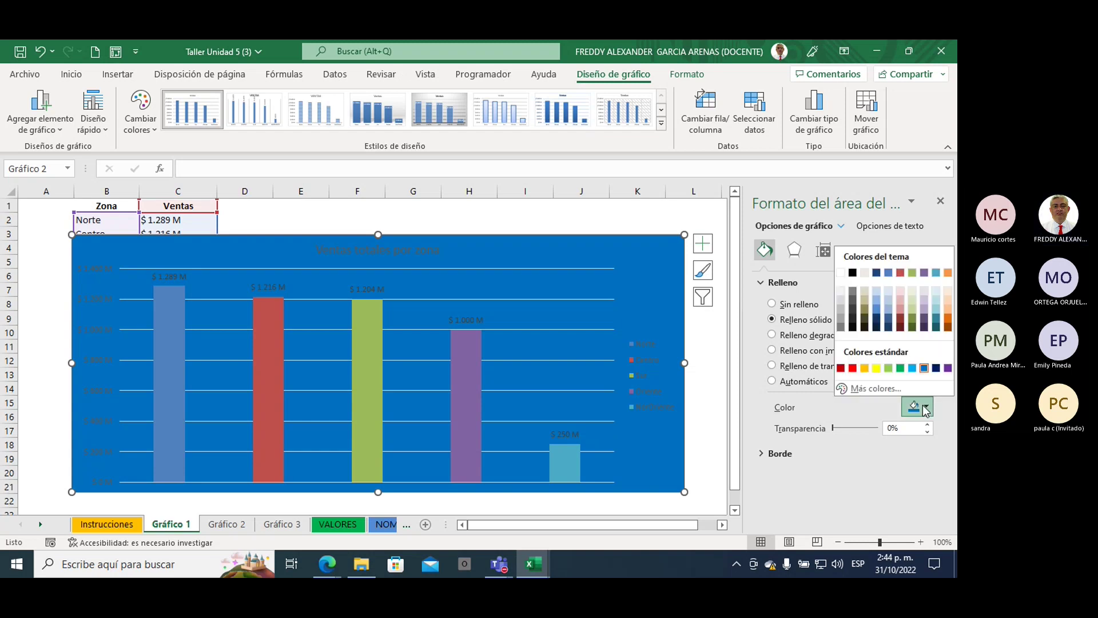
pyautogui.click(911, 369)
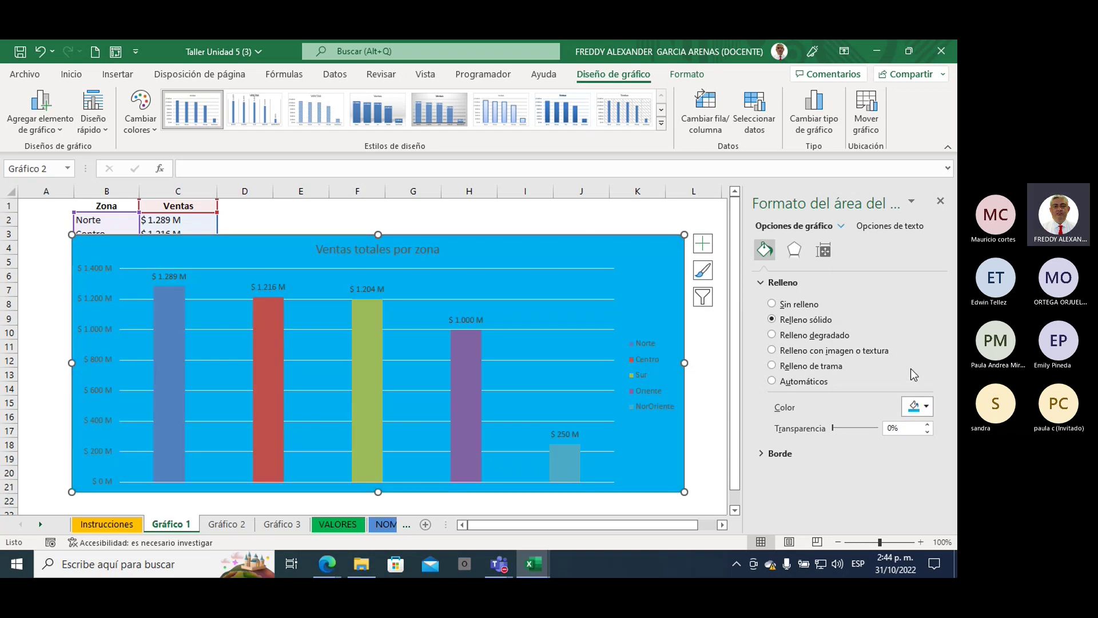
pyautogui.click(925, 406)
pyautogui.click(935, 310)
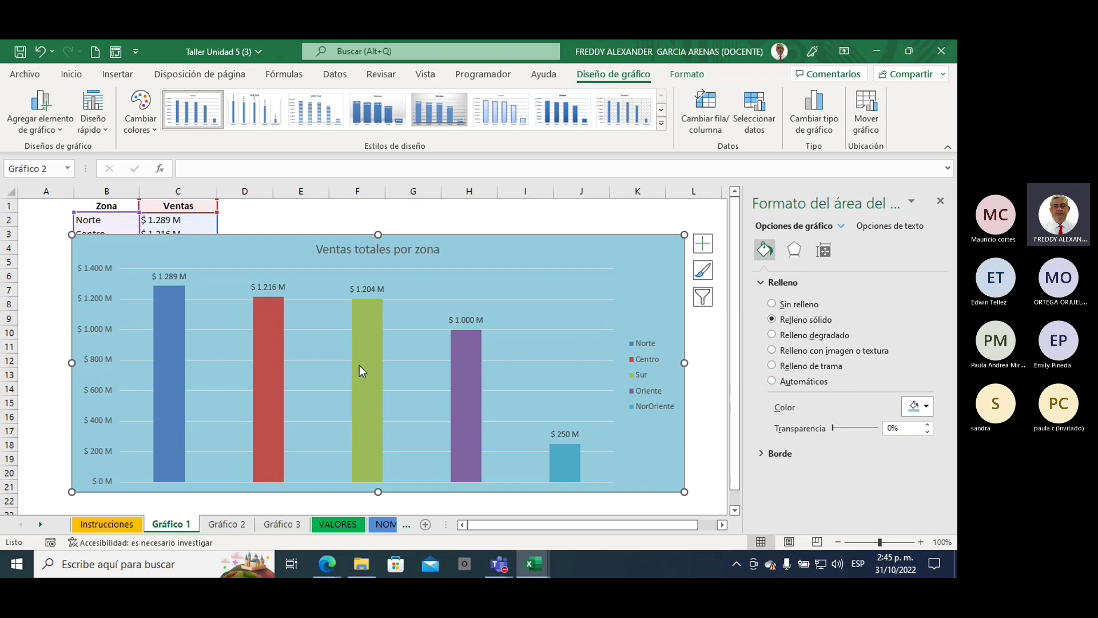
# Fill the chart area of the Ventas totales por zona chart with a lighter olive green theme shade and deselect the chart
pyautogui.moveTo(377, 382)
pyautogui.click(927, 406)
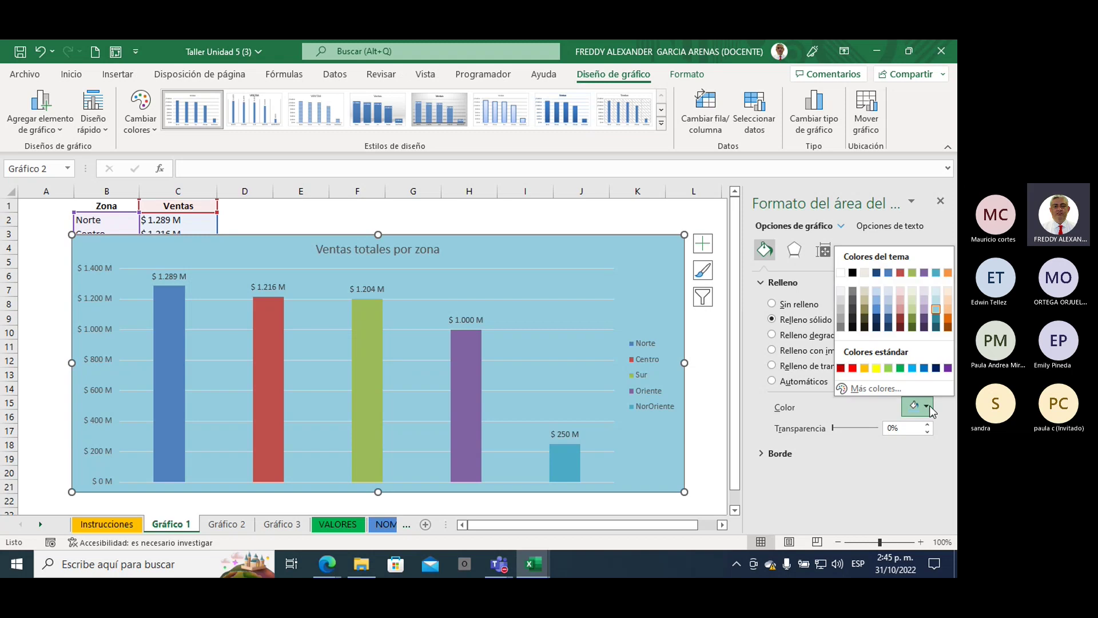
pyautogui.click(913, 313)
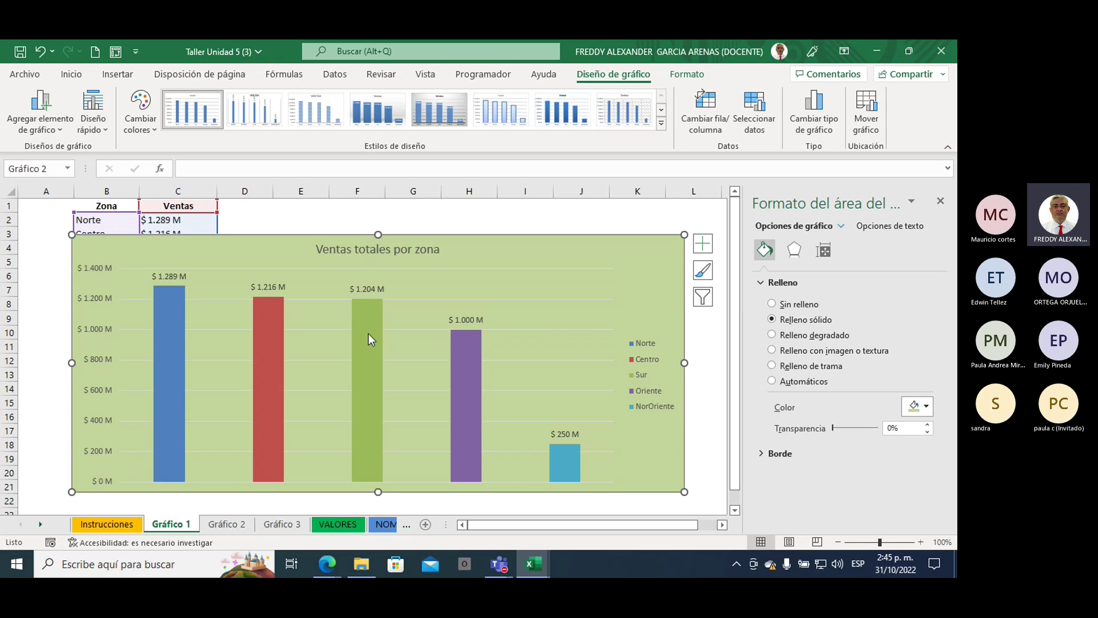
pyautogui.click(627, 219)
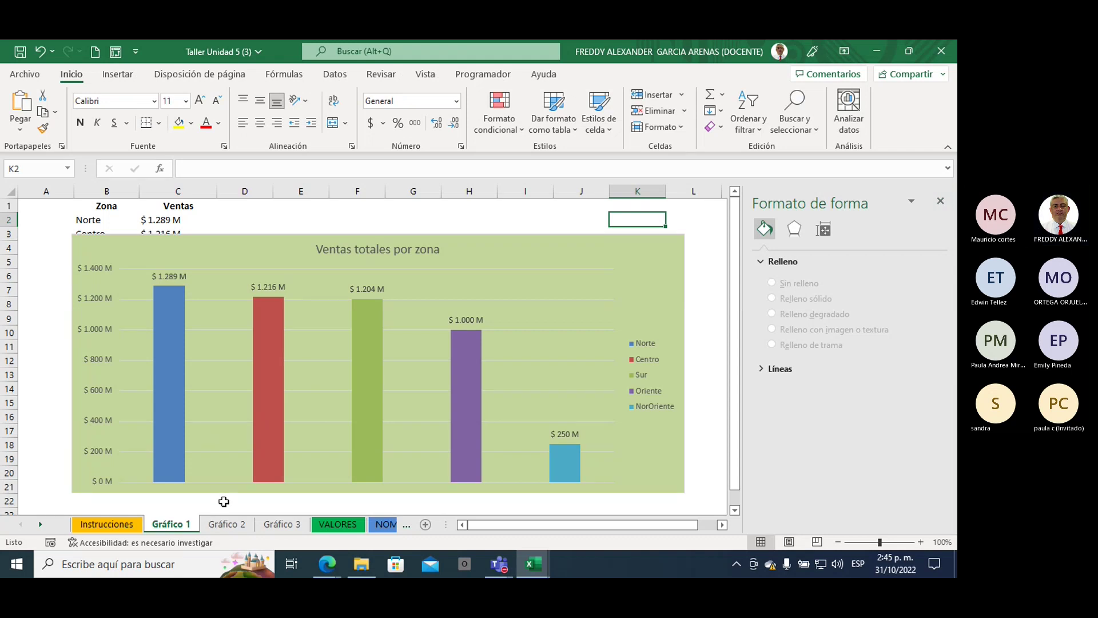
# Open the Gráfico 2 sheet and review the Unidades vendidas values in C2:C13
pyautogui.click(226, 525)
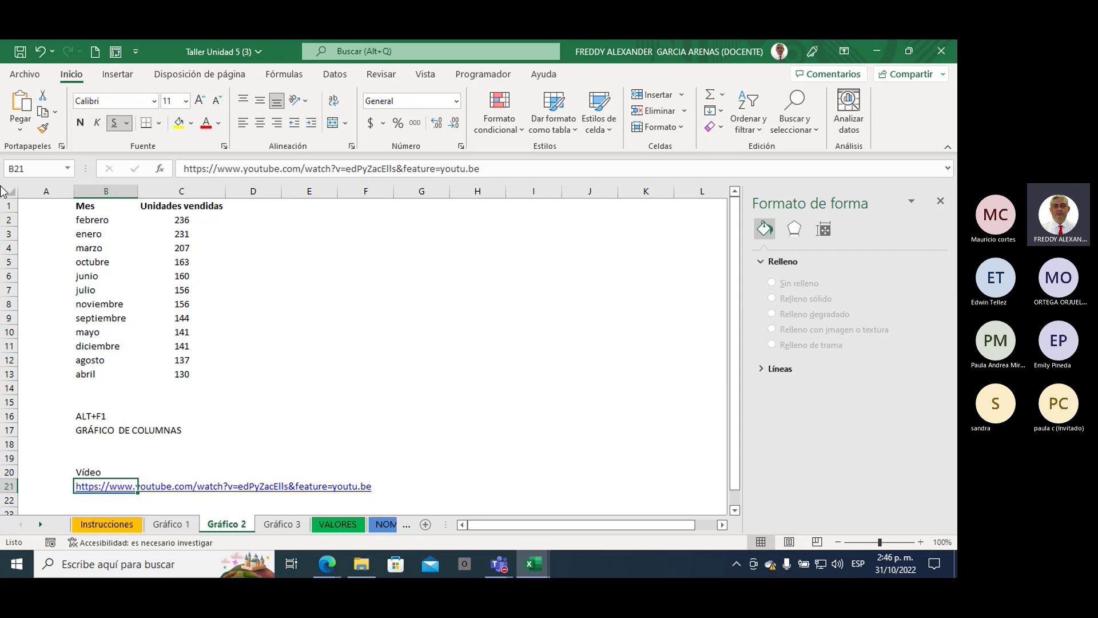
pyautogui.moveTo(190, 219); pyautogui.dragTo(206, 373)
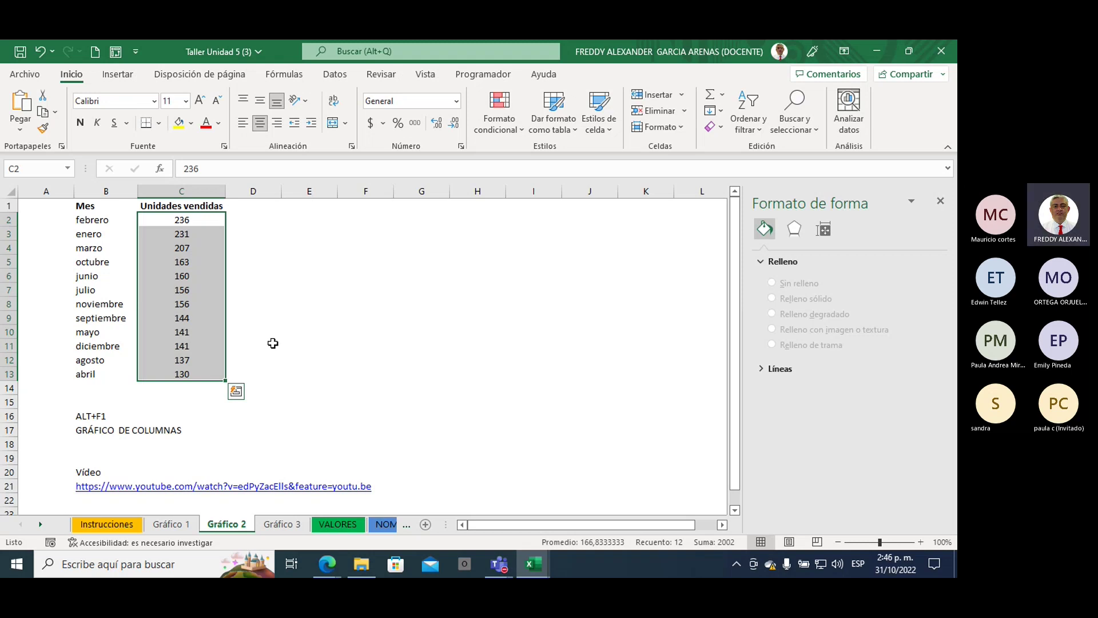
pyautogui.click(324, 250)
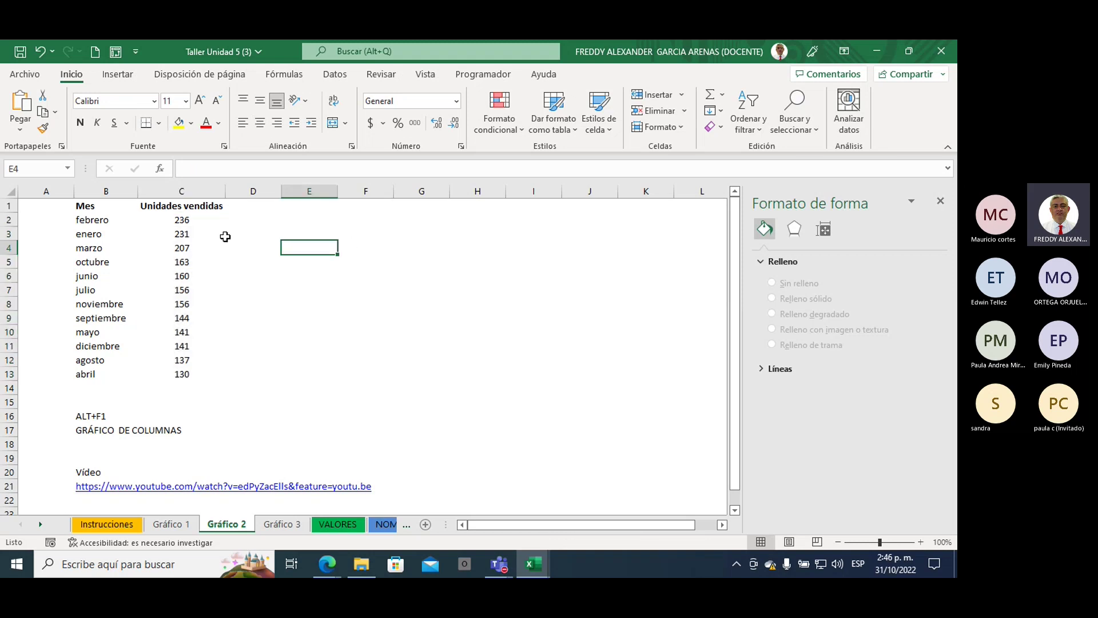
# Sort the table B1:C13 by the Mes column, using the custom list enero, febrero, marzo, abril… as the order
pyautogui.moveTo(85, 208); pyautogui.dragTo(204, 373)
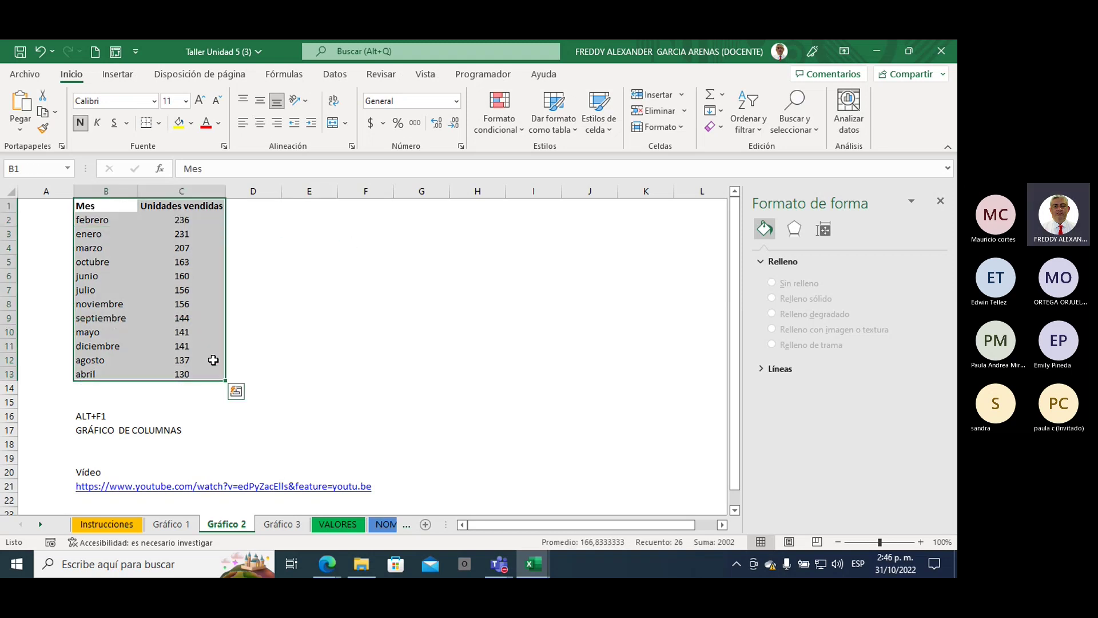
pyautogui.click(755, 131)
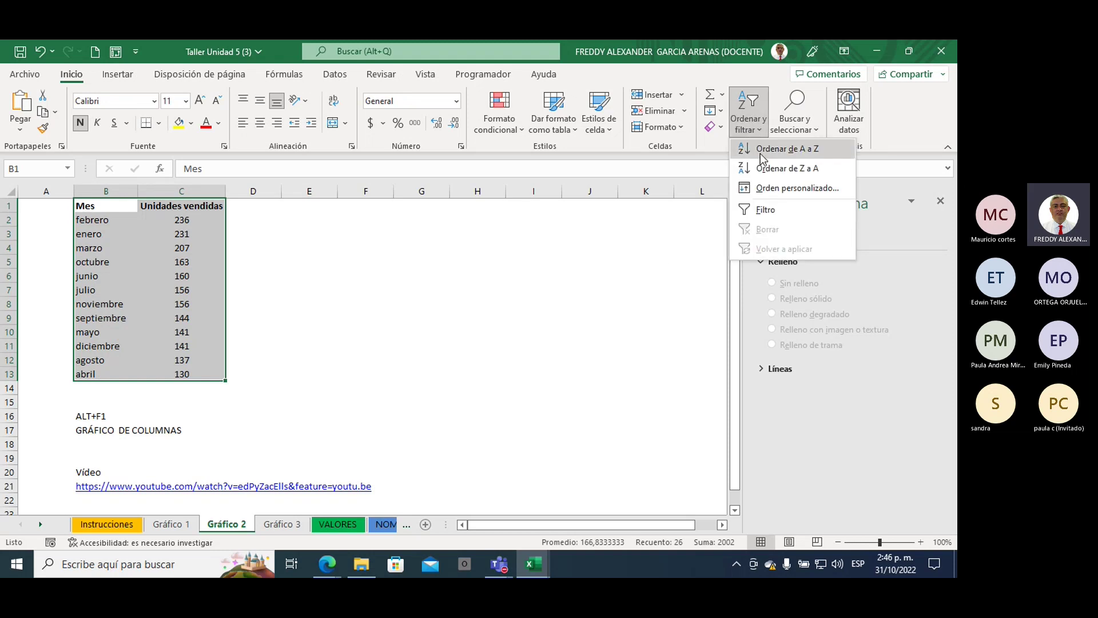
pyautogui.click(774, 190)
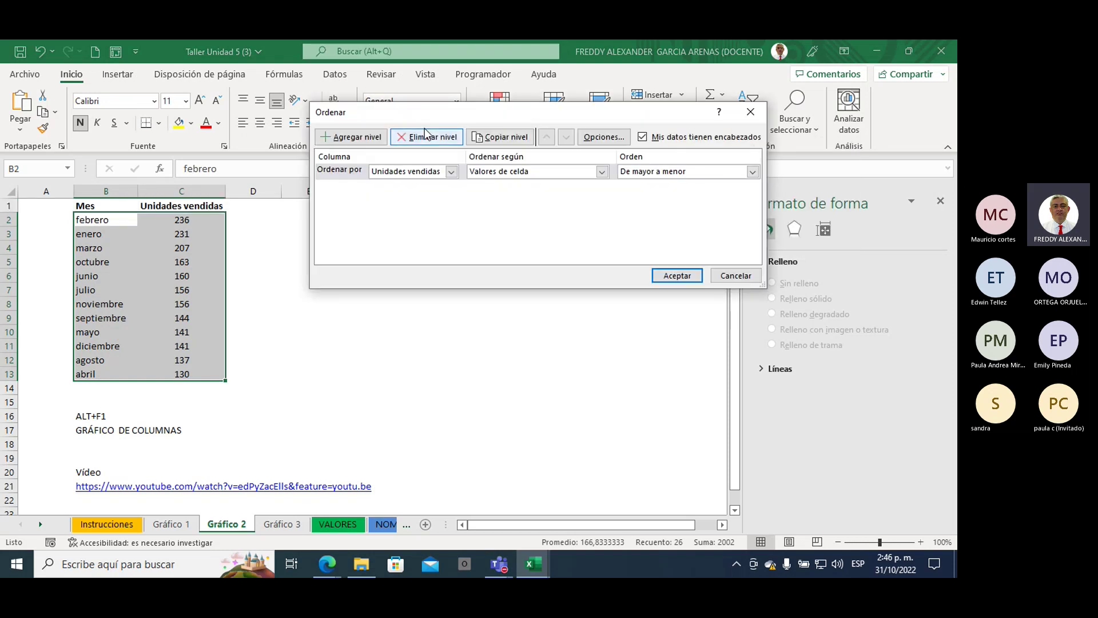
pyautogui.moveTo(421, 109); pyautogui.dragTo(350, 225)
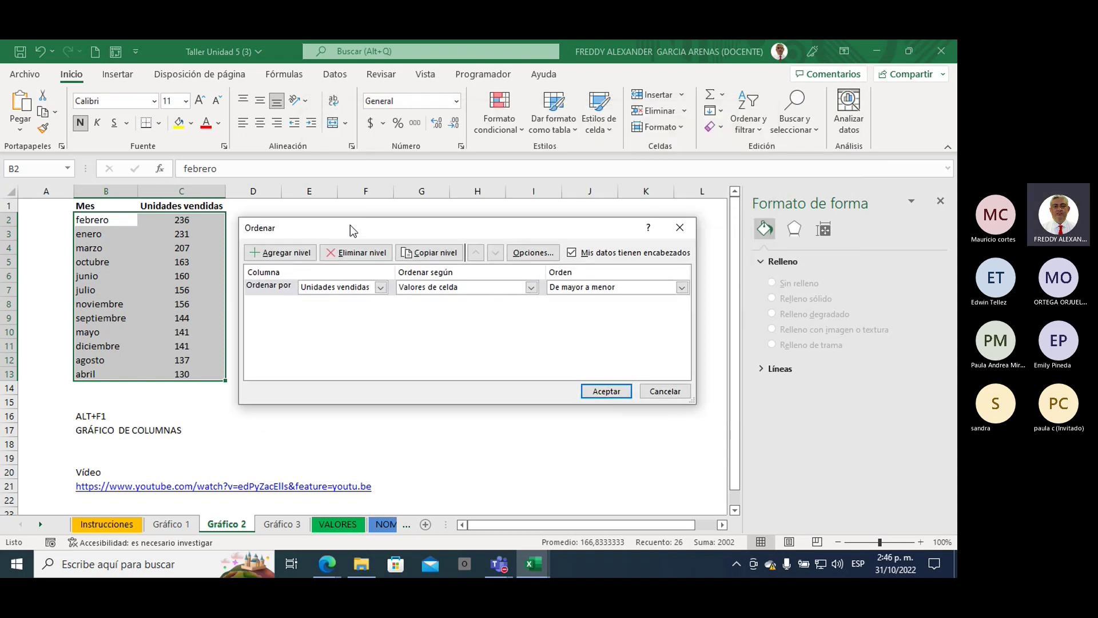
pyautogui.click(379, 286)
pyautogui.click(312, 299)
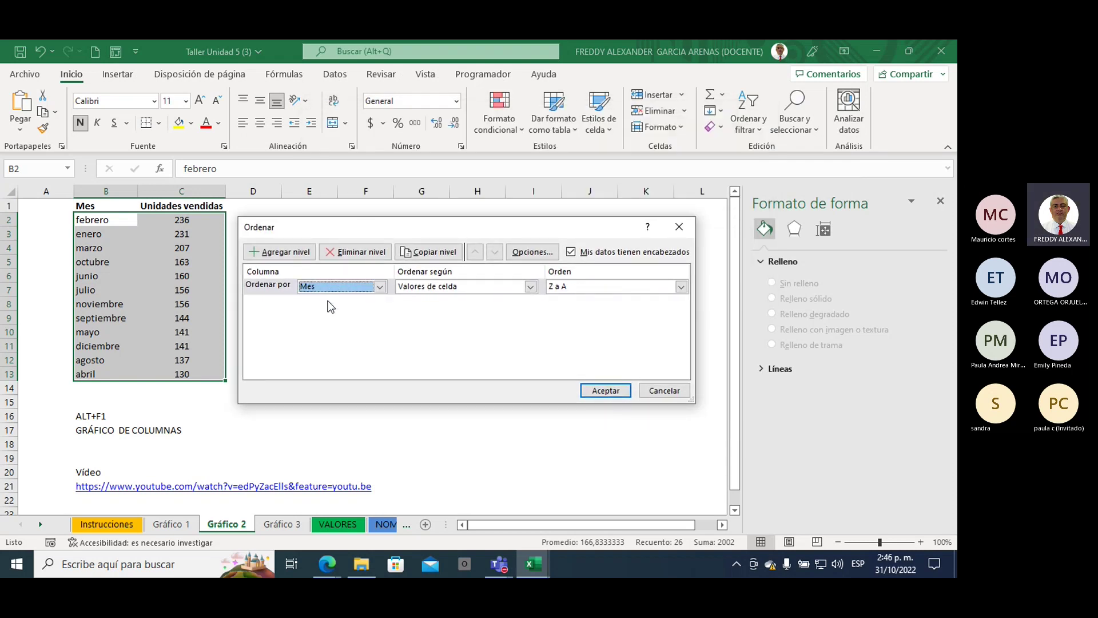
pyautogui.click(682, 286)
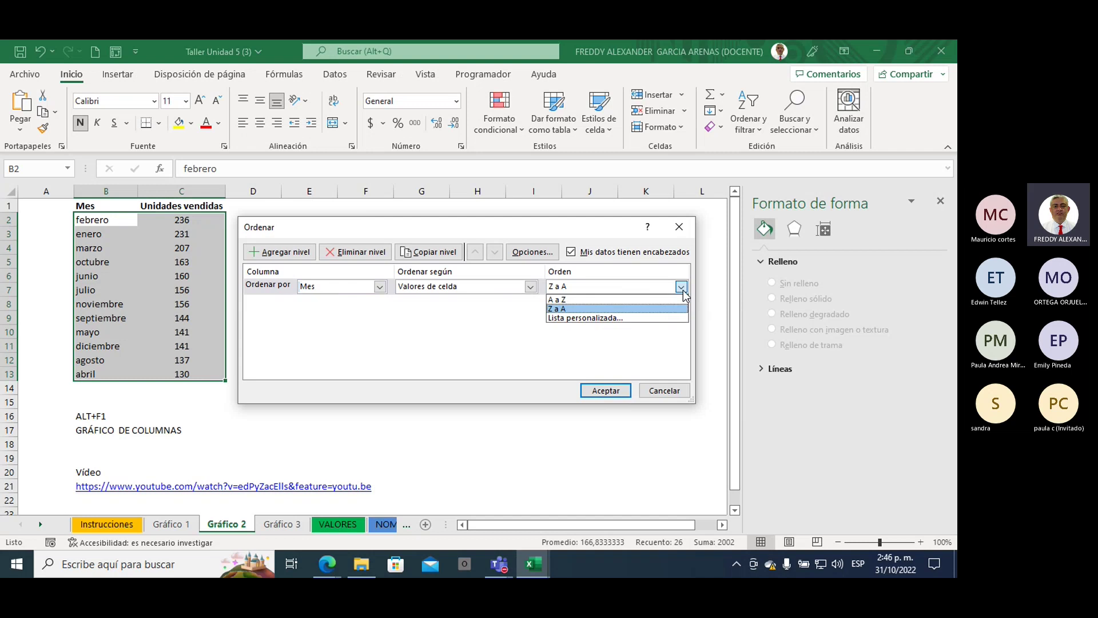
pyautogui.click(600, 318)
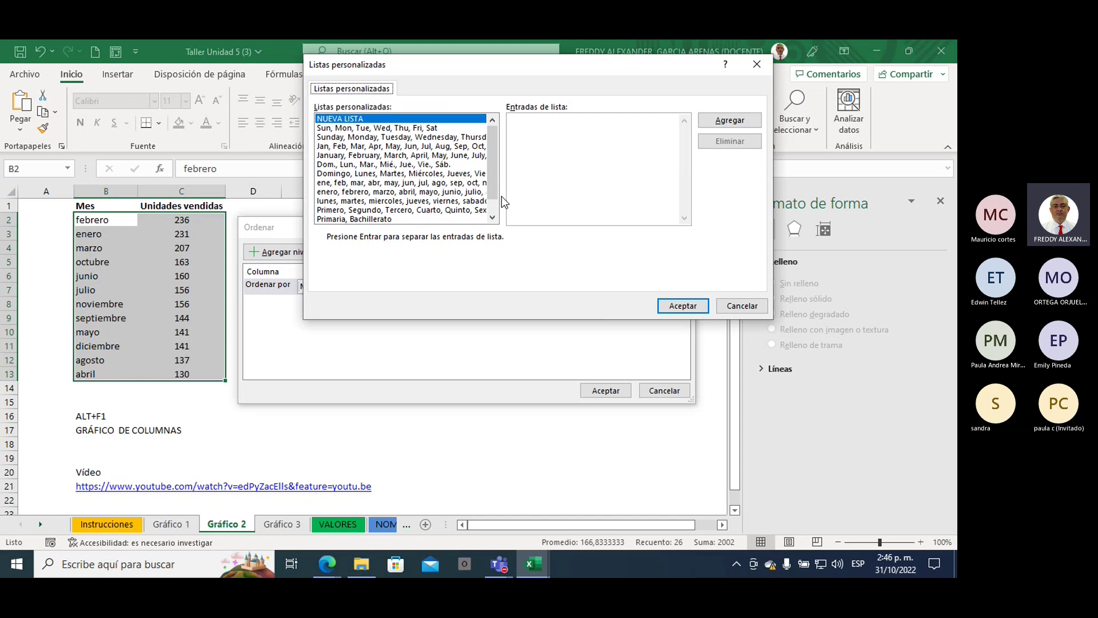
pyautogui.click(426, 193)
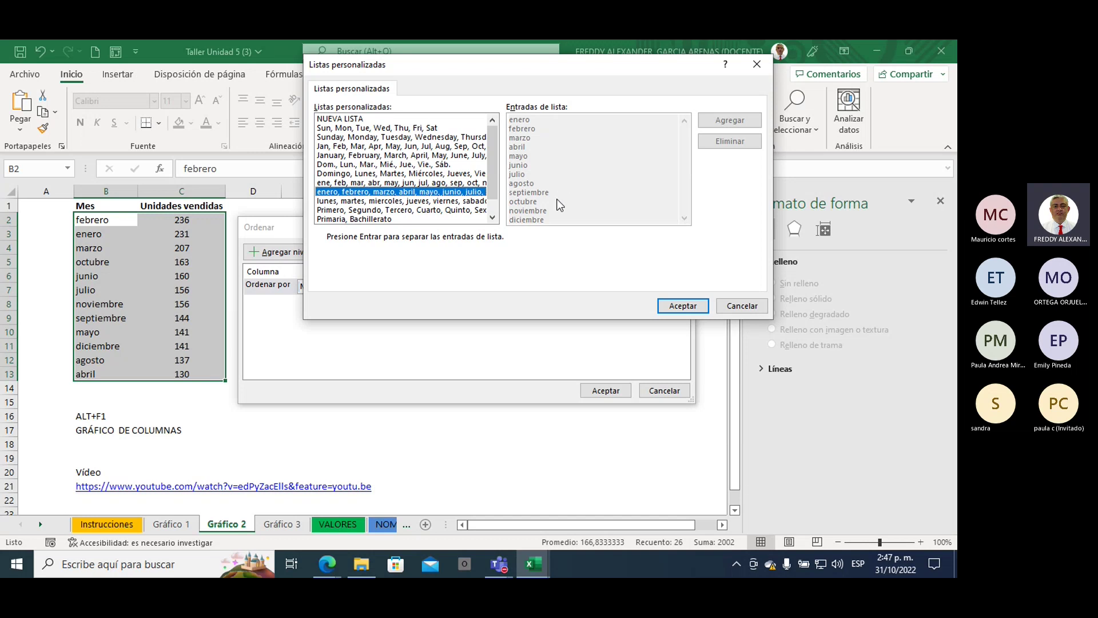
pyautogui.click(674, 306)
pyautogui.click(605, 390)
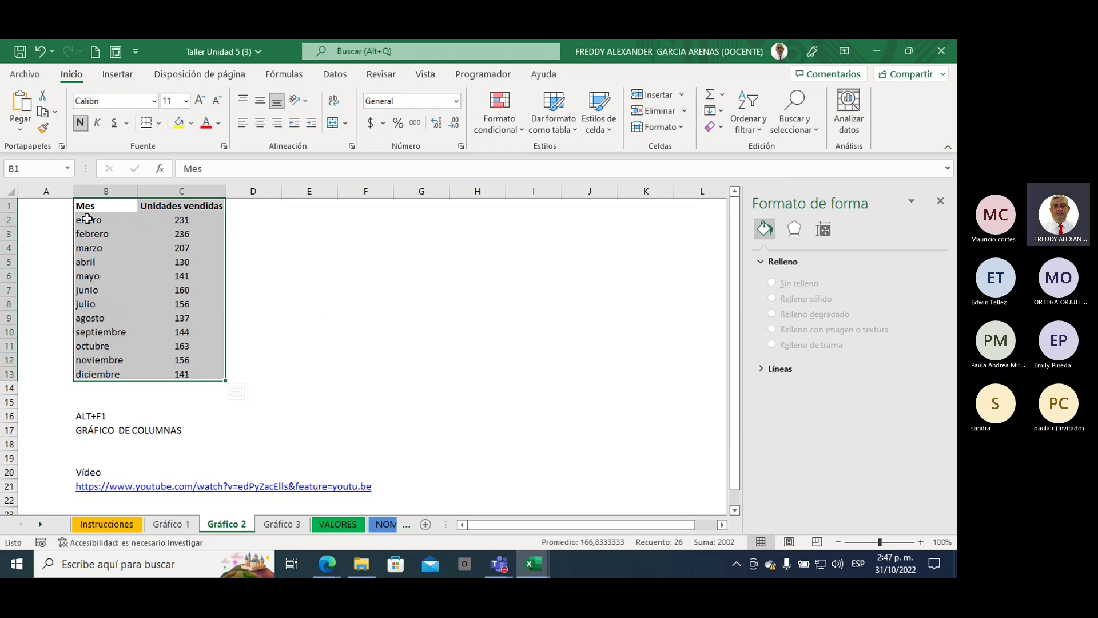
# Insert a default column chart from B1:C13 and place it beside the table, starting at row 1
pyautogui.moveTo(87, 219); pyautogui.dragTo(92, 377)
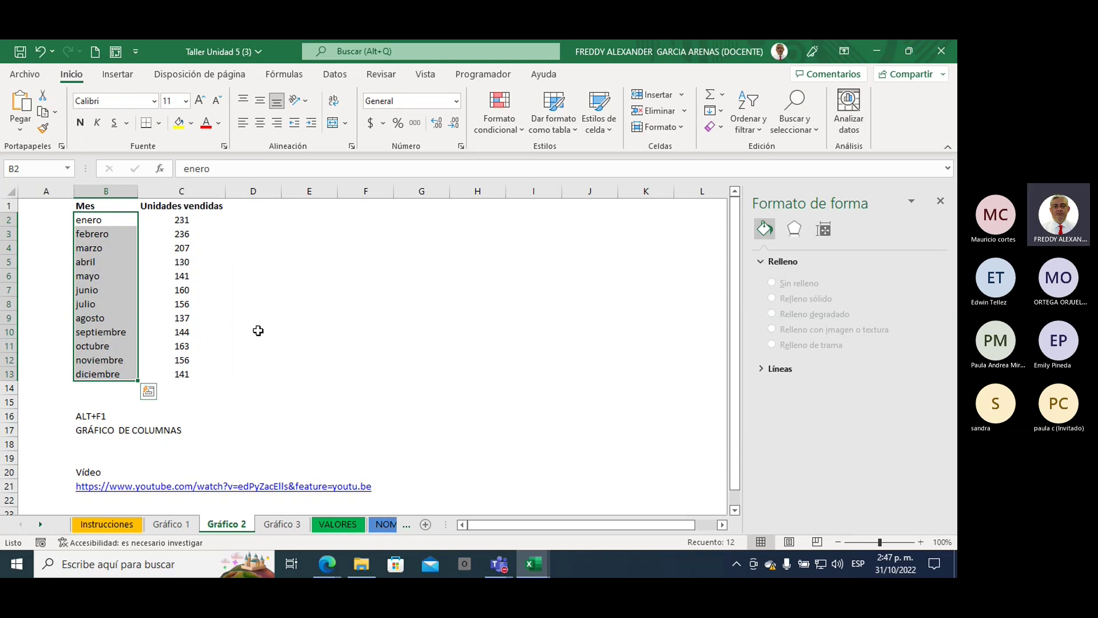
pyautogui.click(239, 308)
pyautogui.moveTo(85, 205); pyautogui.dragTo(179, 373)
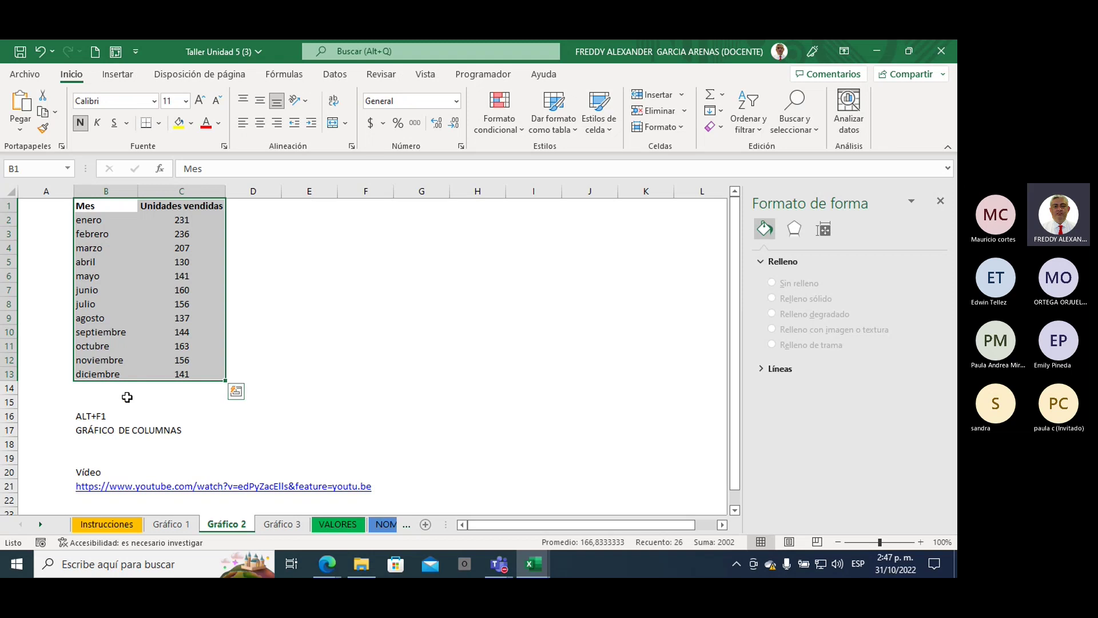
pyautogui.click(117, 75)
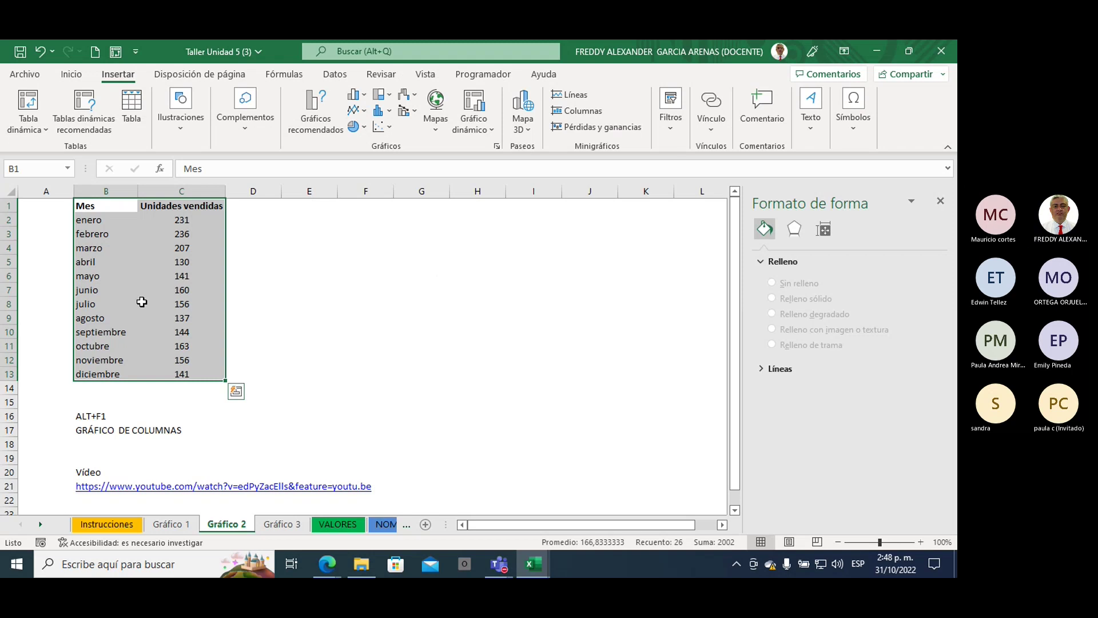
pyautogui.hotkey('alt', 'F1')
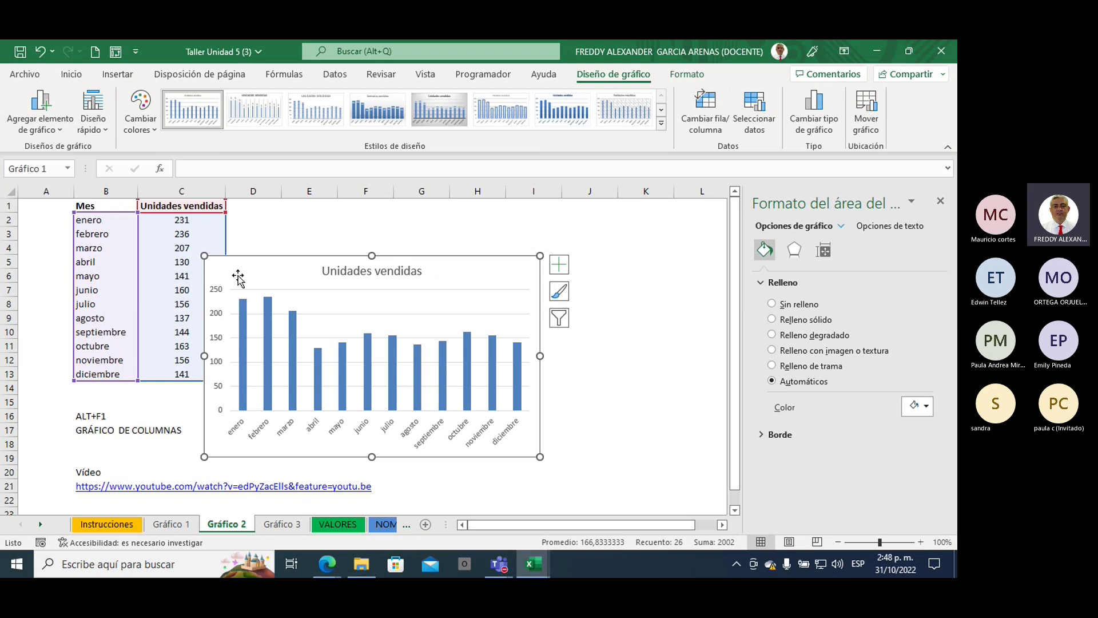
pyautogui.moveTo(245, 263); pyautogui.dragTo(287, 213)
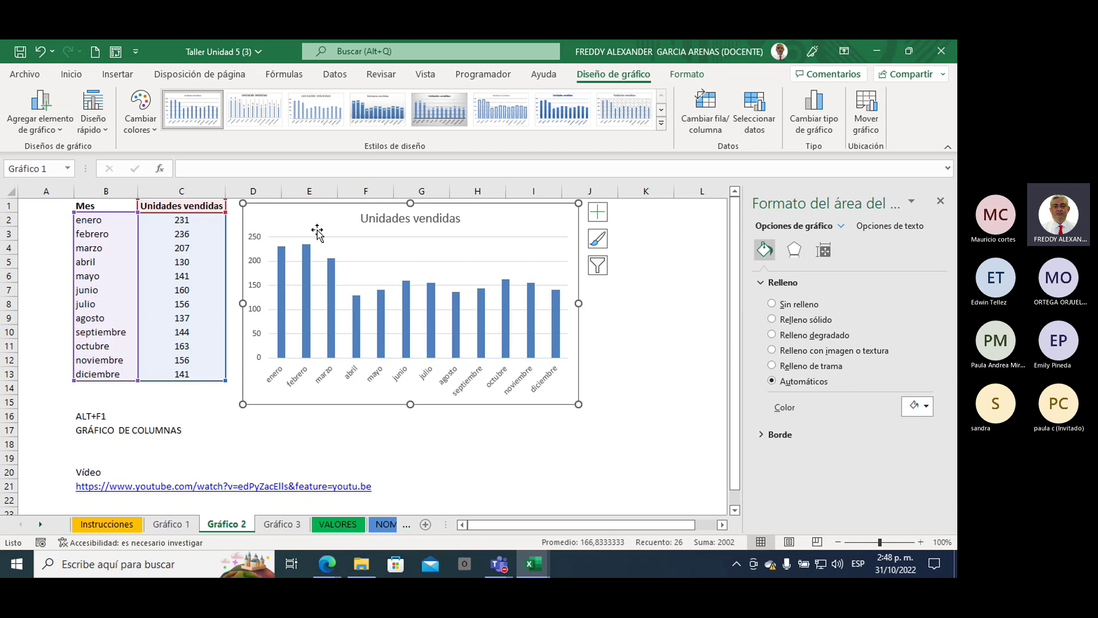
# Apply the 2-D clustered column type (Columnas agrupadas) to the Unidades vendidas chart
pyautogui.click(118, 73)
pyautogui.click(364, 97)
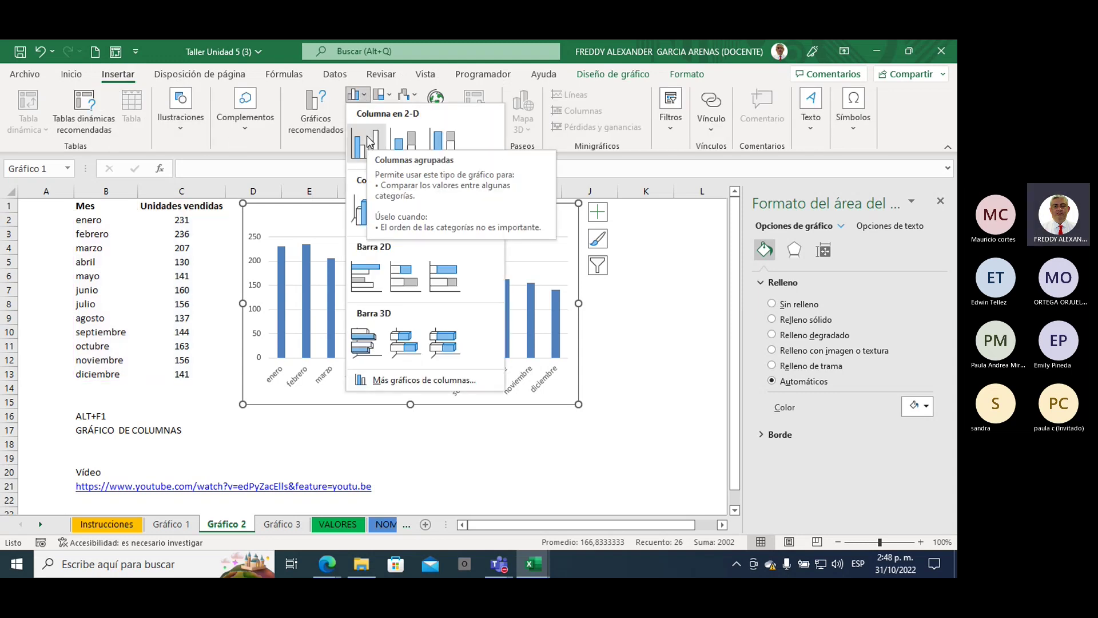
pyautogui.click(356, 150)
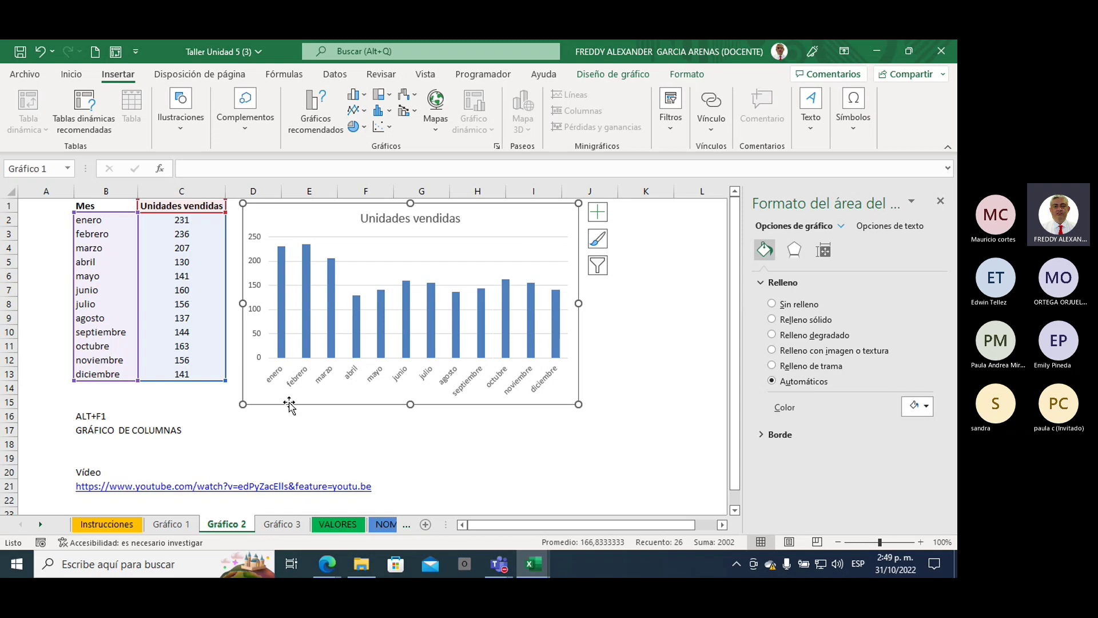
# Enlarge the Unidades vendidas chart so that it spans about columns B to K and rows 1 to 19
pyautogui.moveTo(581, 304); pyautogui.dragTo(691, 303)
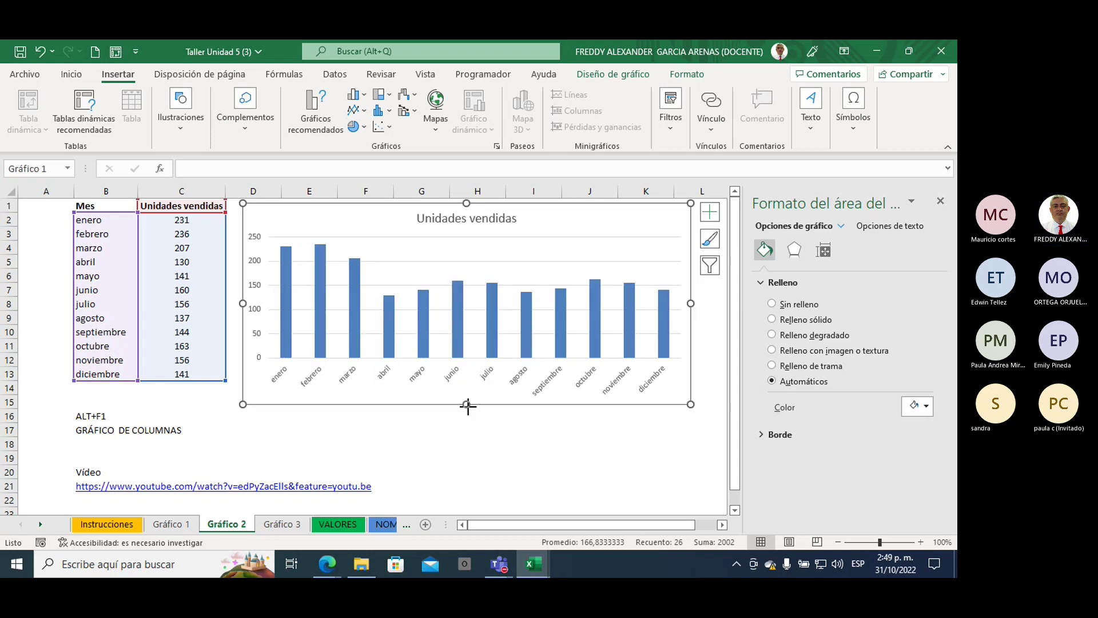
pyautogui.moveTo(466, 404); pyautogui.dragTo(471, 469)
pyautogui.moveTo(244, 336); pyautogui.dragTo(73, 337)
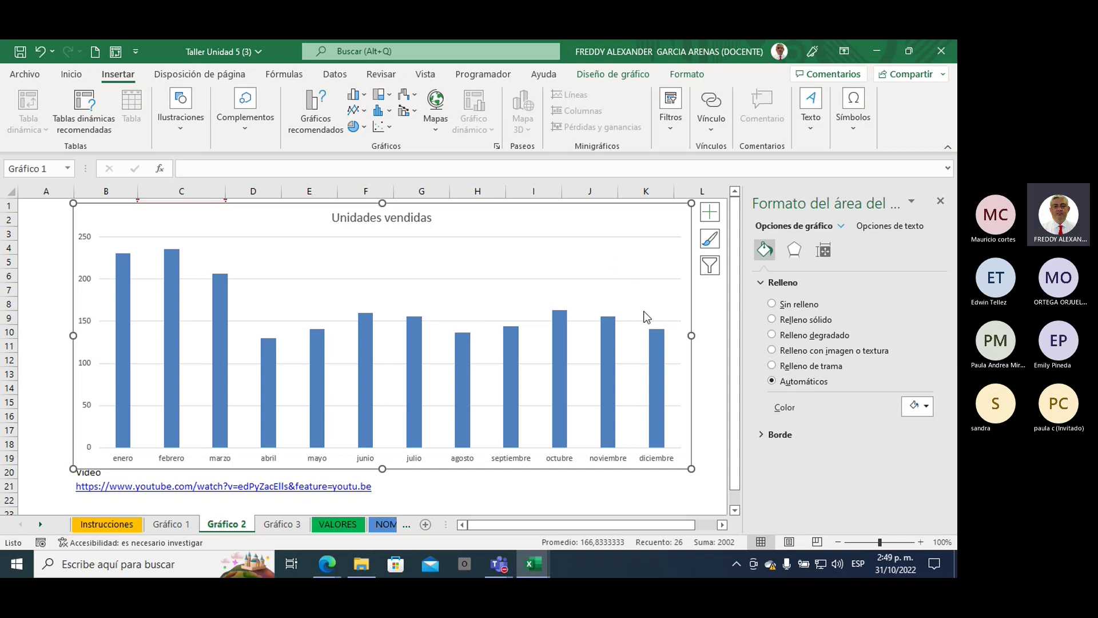
# Show data labels on the Unidades vendidas chart and vary the column colours by point
pyautogui.click(708, 217)
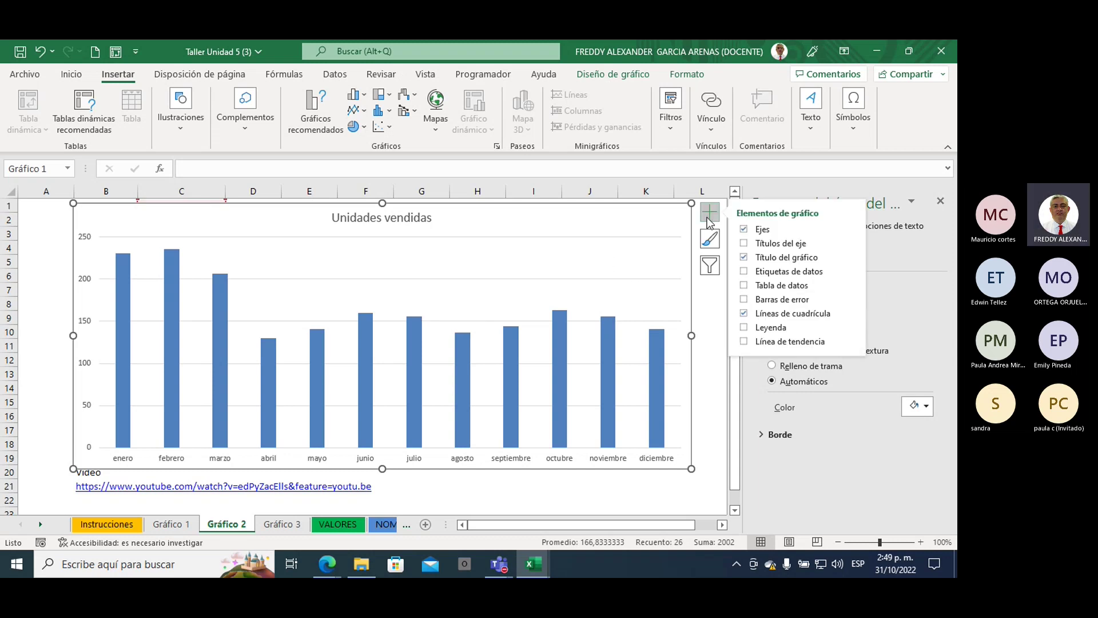
pyautogui.click(743, 272)
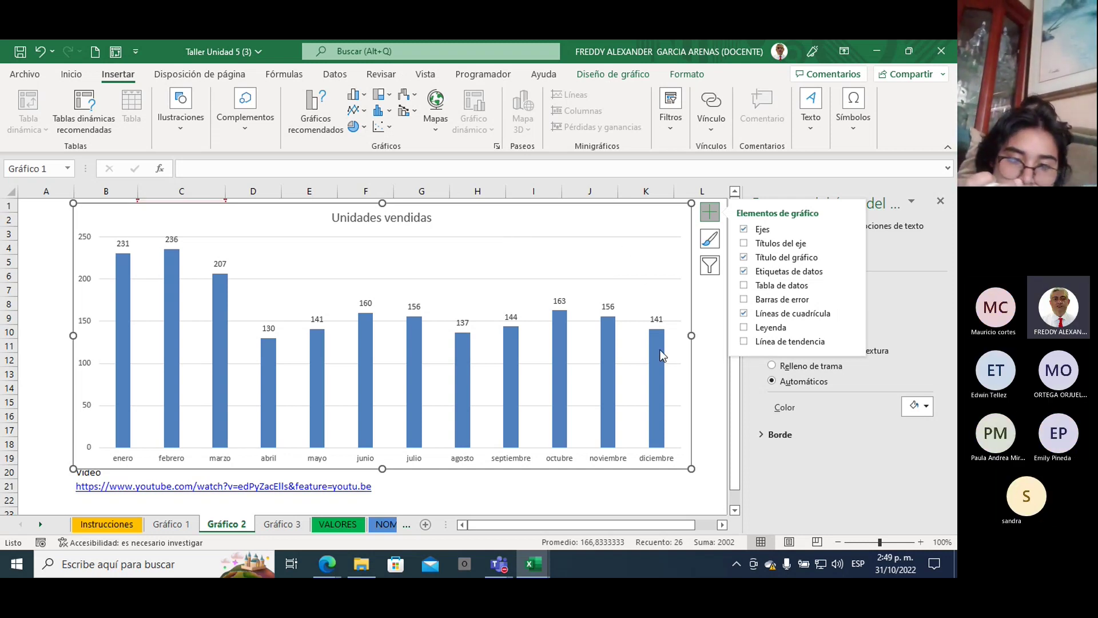
pyautogui.moveTo(661, 354)
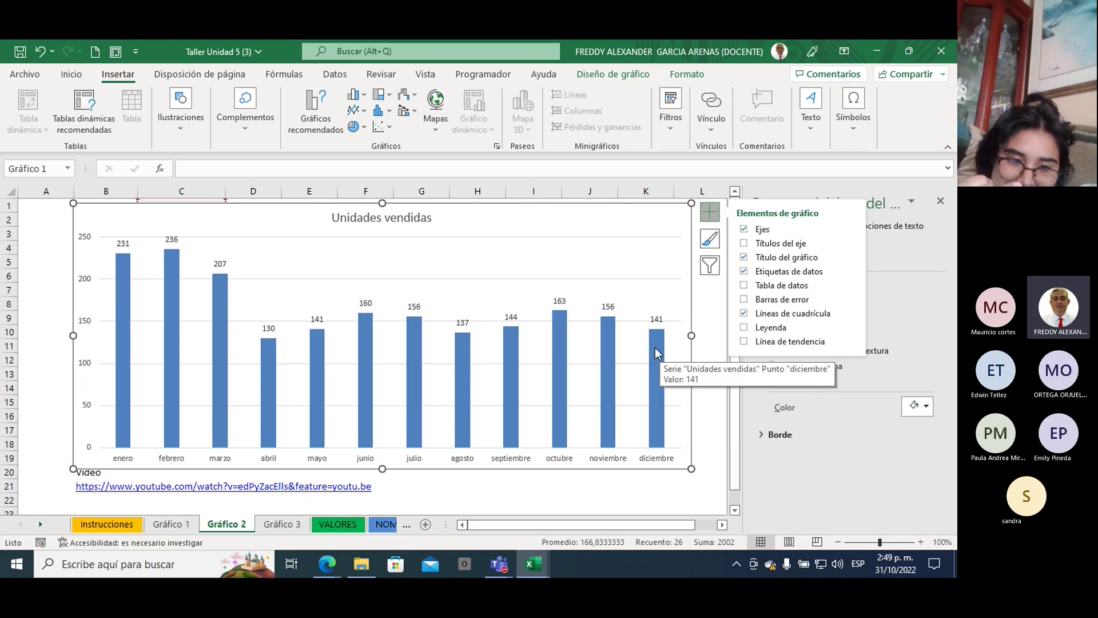
pyautogui.click(655, 346)
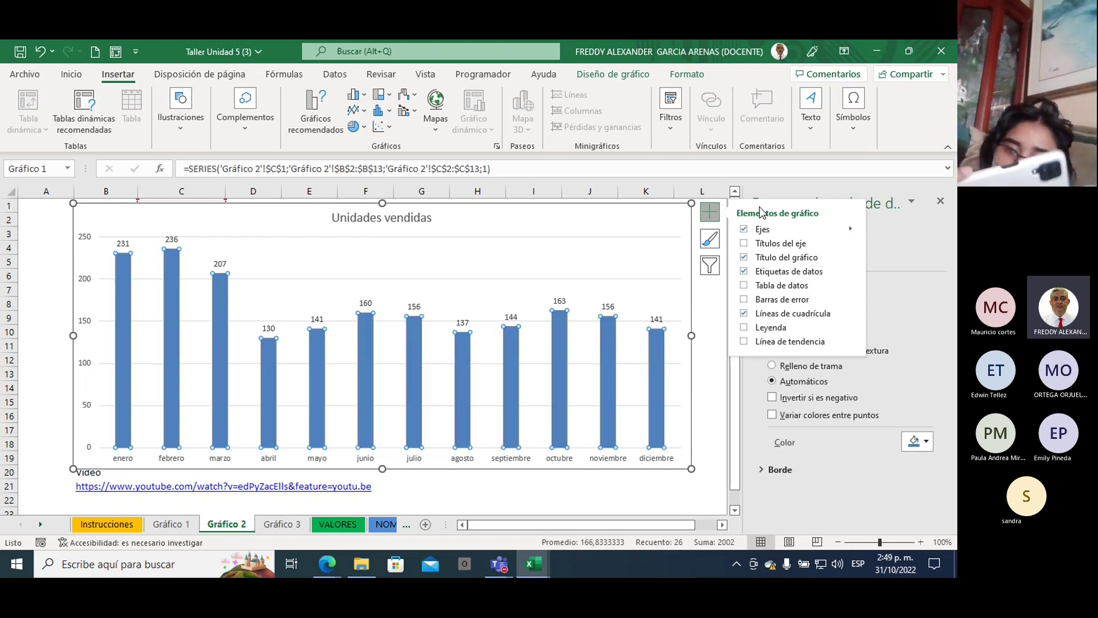
pyautogui.click(710, 213)
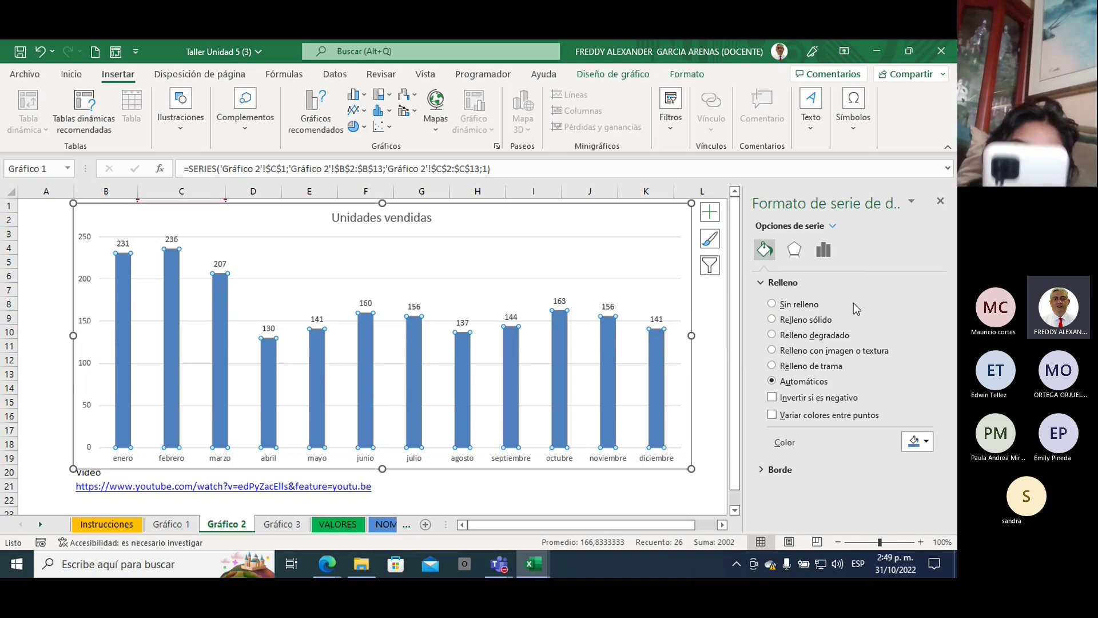
pyautogui.click(773, 415)
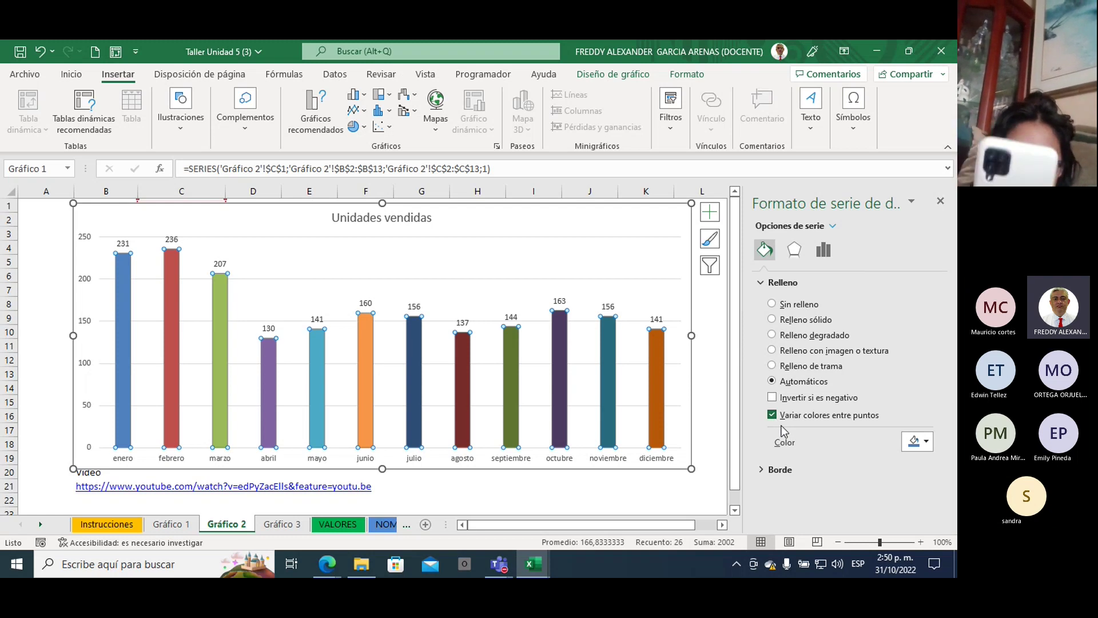
# Preview the gallery of design styles for the Unidades vendidas chart without applying one
pyautogui.click(584, 82)
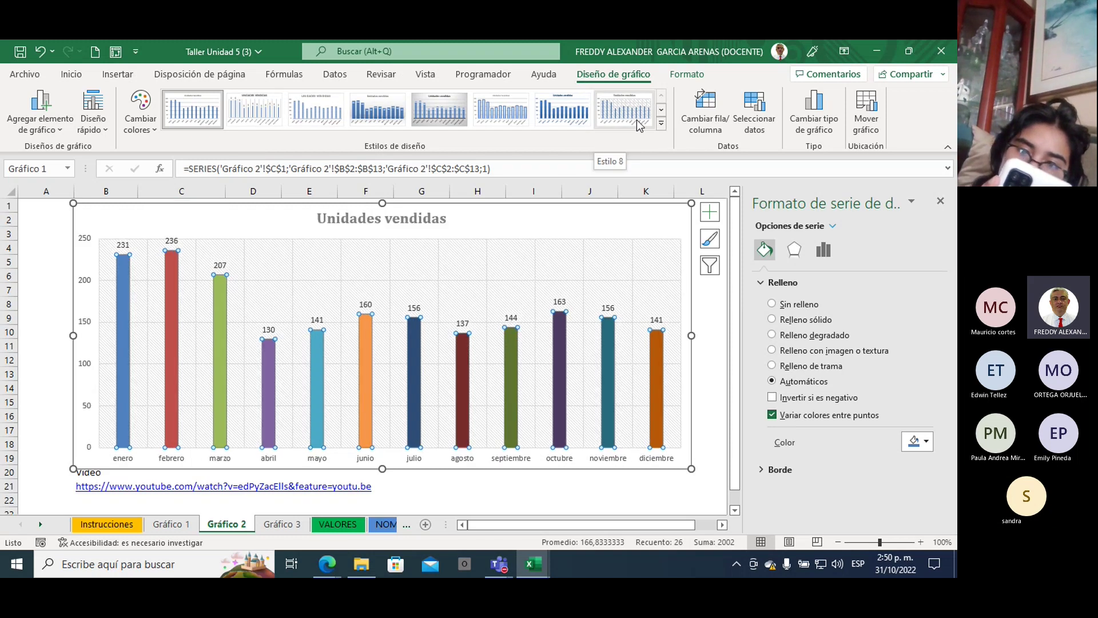
pyautogui.click(661, 125)
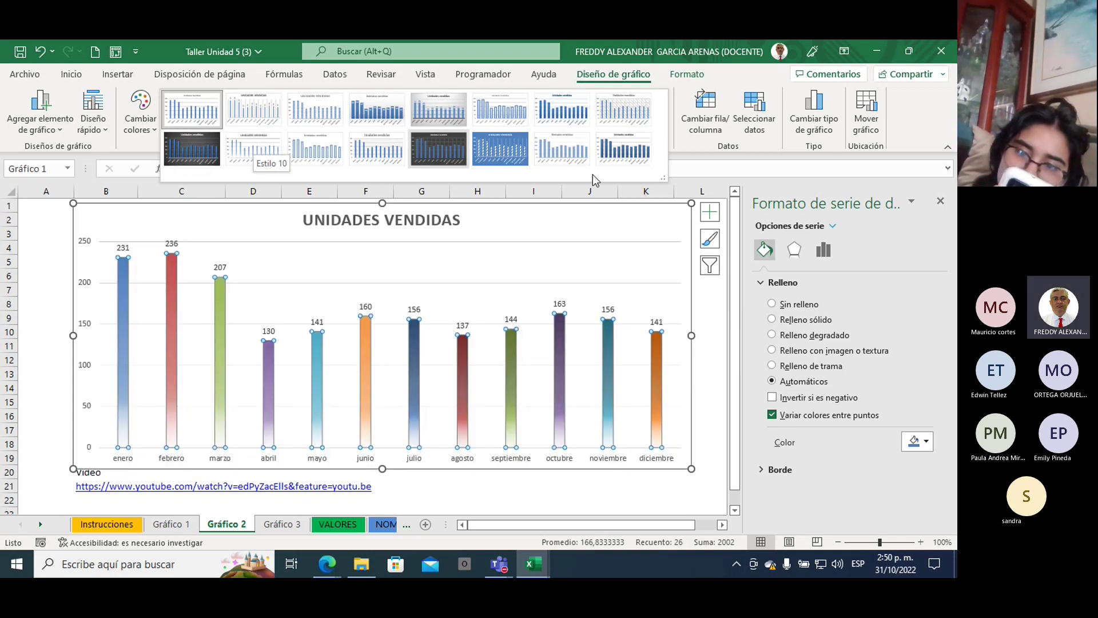
pyautogui.click(718, 318)
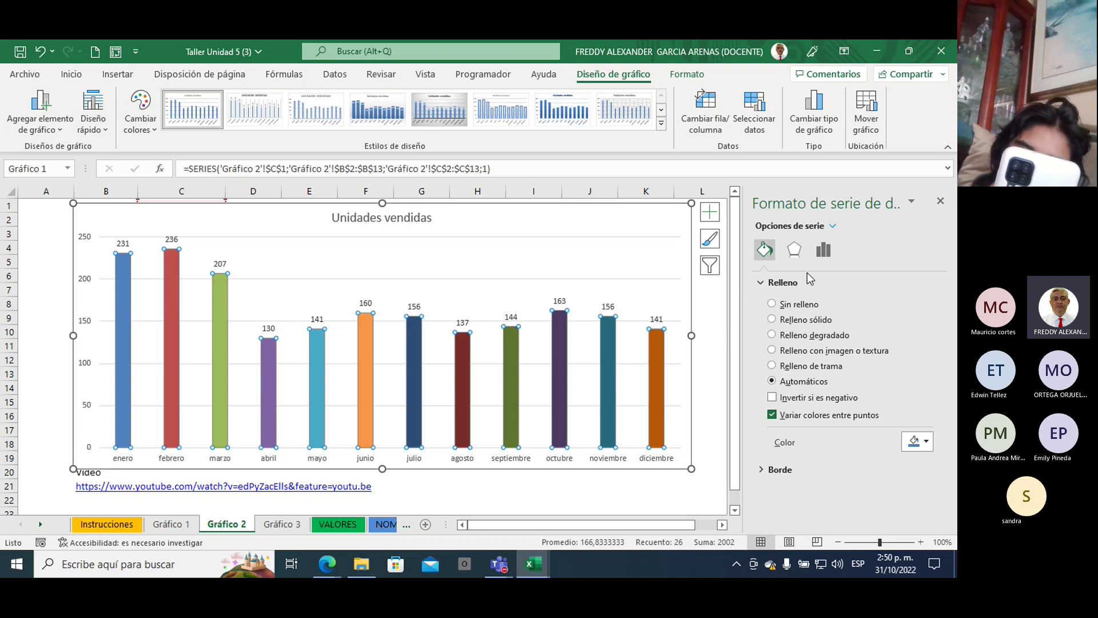
# Examine the data series' shadow, glow, soft edge and 3-D format effects, and its overlap and gap width options
pyautogui.click(794, 250)
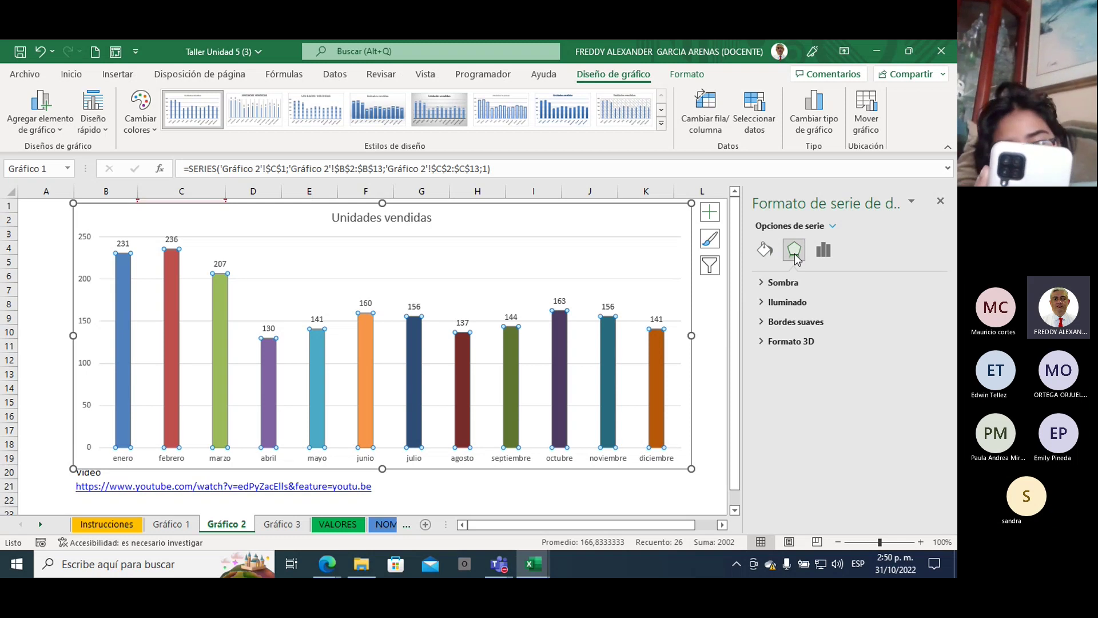
pyautogui.click(761, 283)
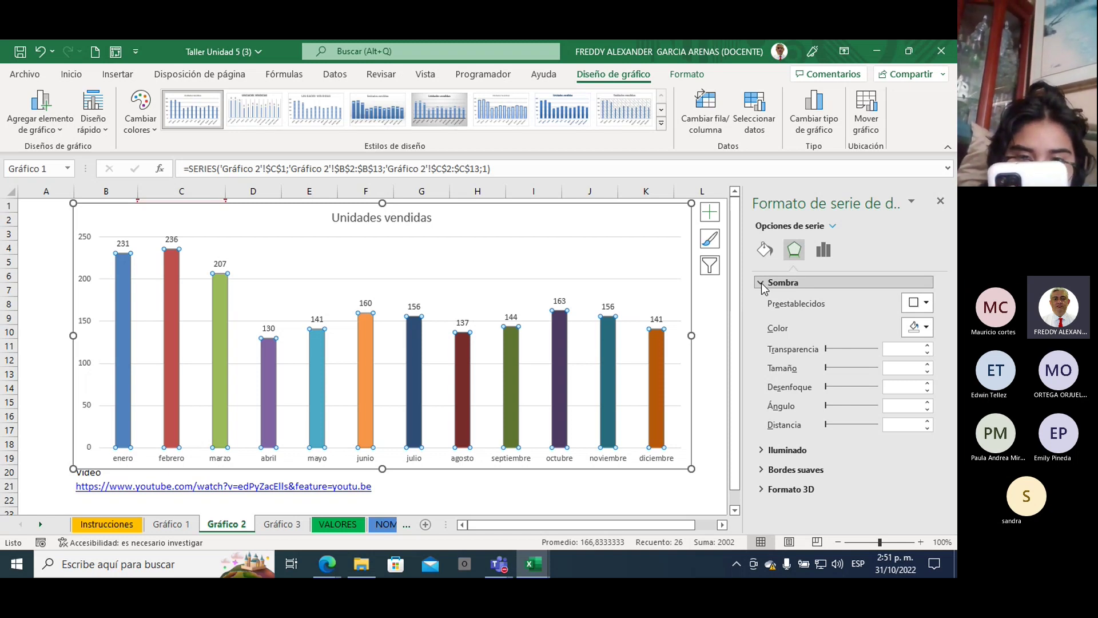
pyautogui.click(760, 282)
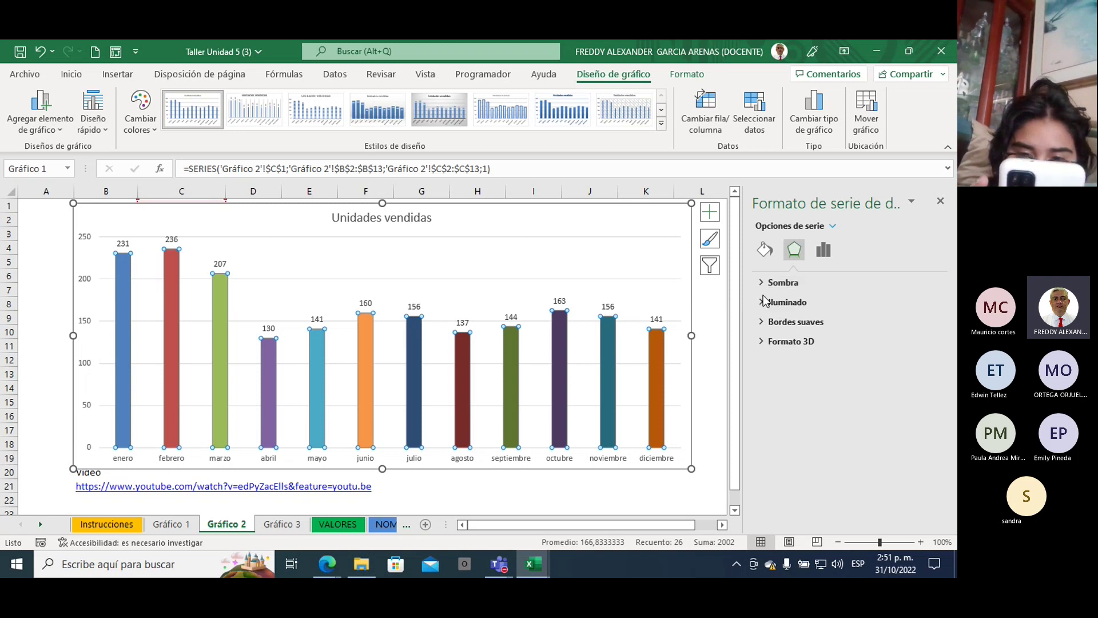
pyautogui.click(761, 303)
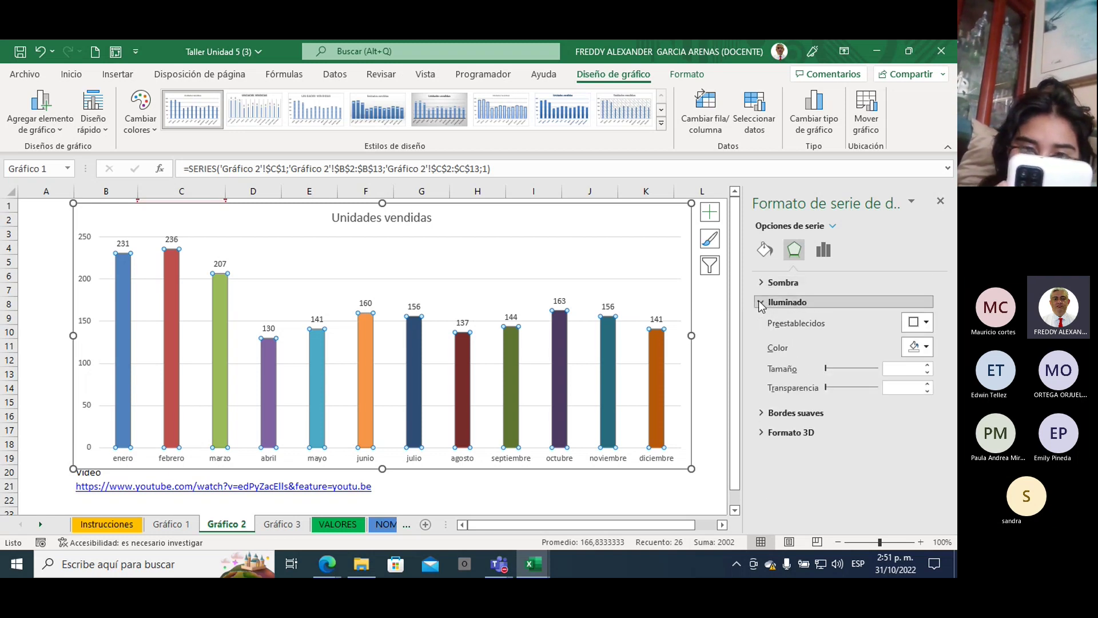
pyautogui.click(761, 303)
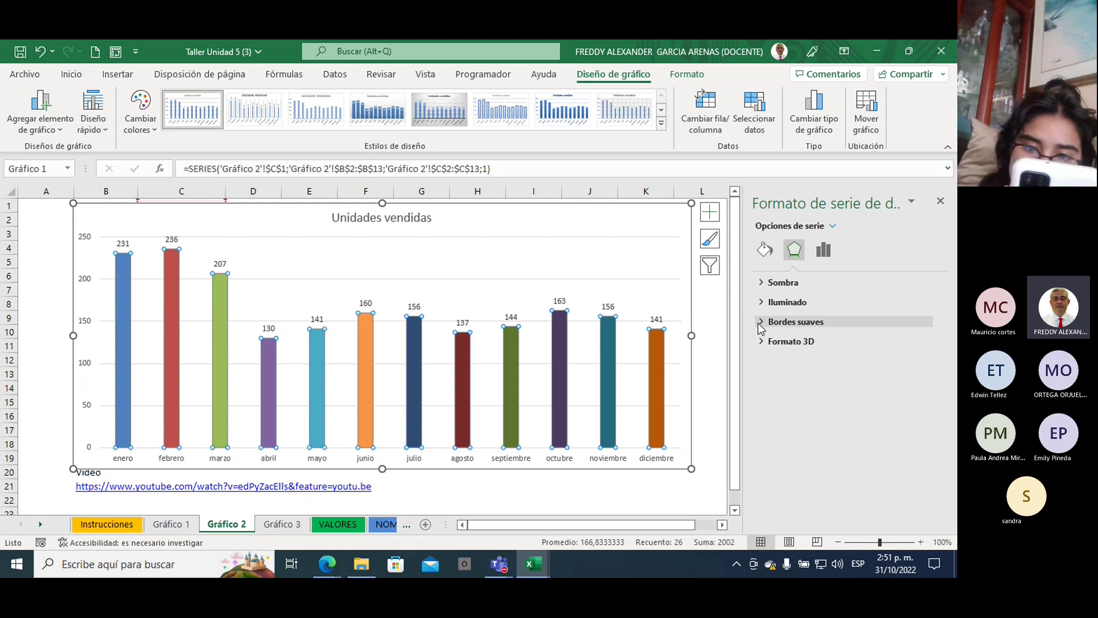
pyautogui.click(759, 322)
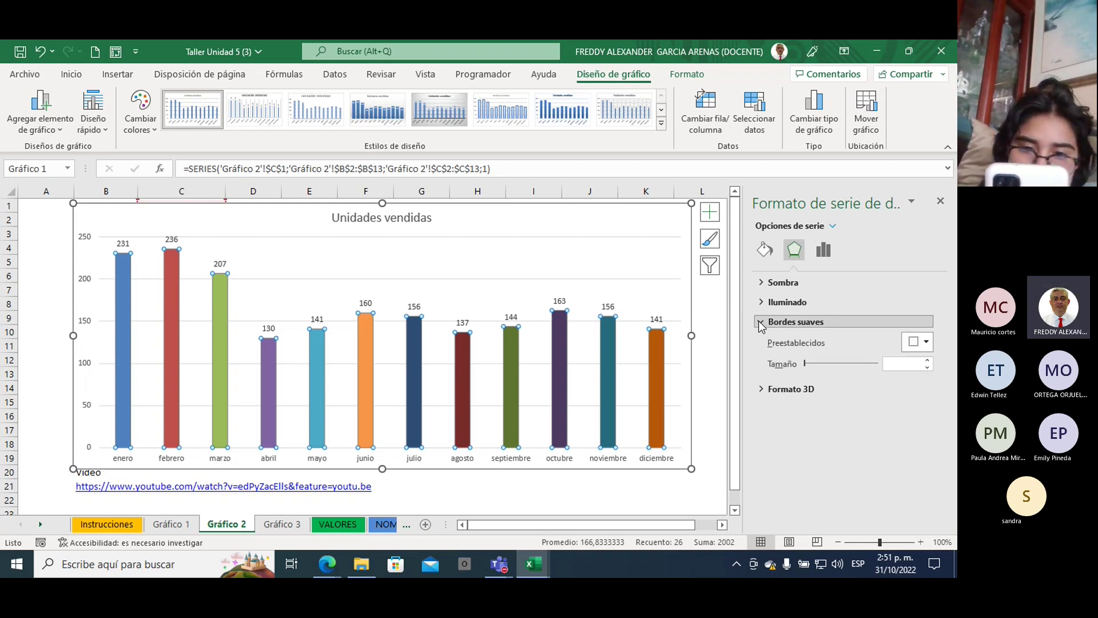
pyautogui.click(761, 390)
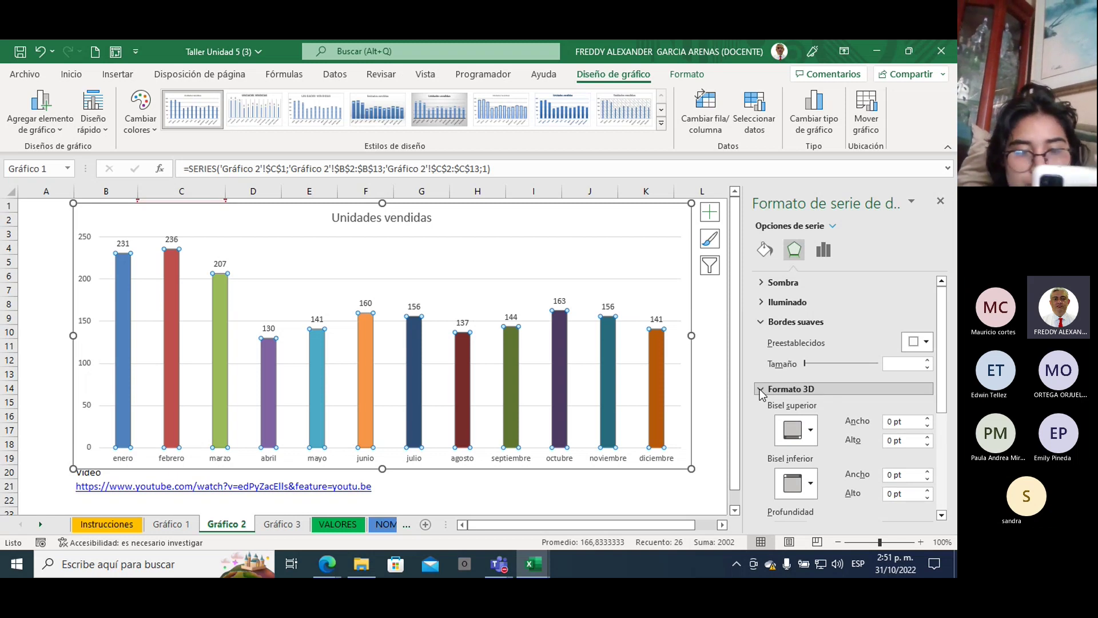
pyautogui.click(761, 390)
pyautogui.click(760, 322)
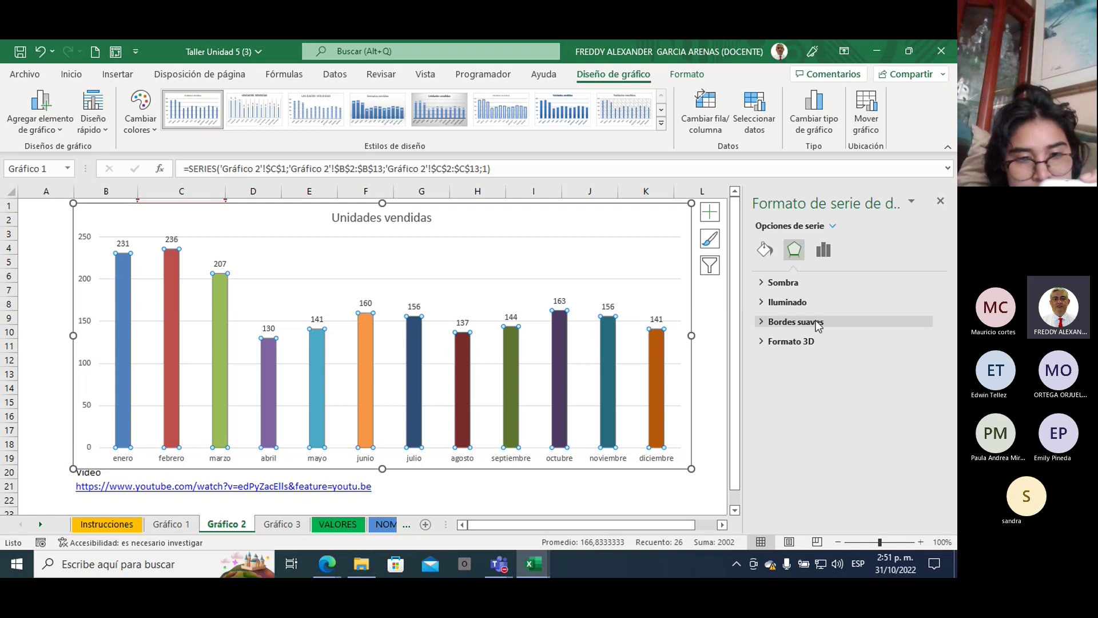
pyautogui.click(824, 252)
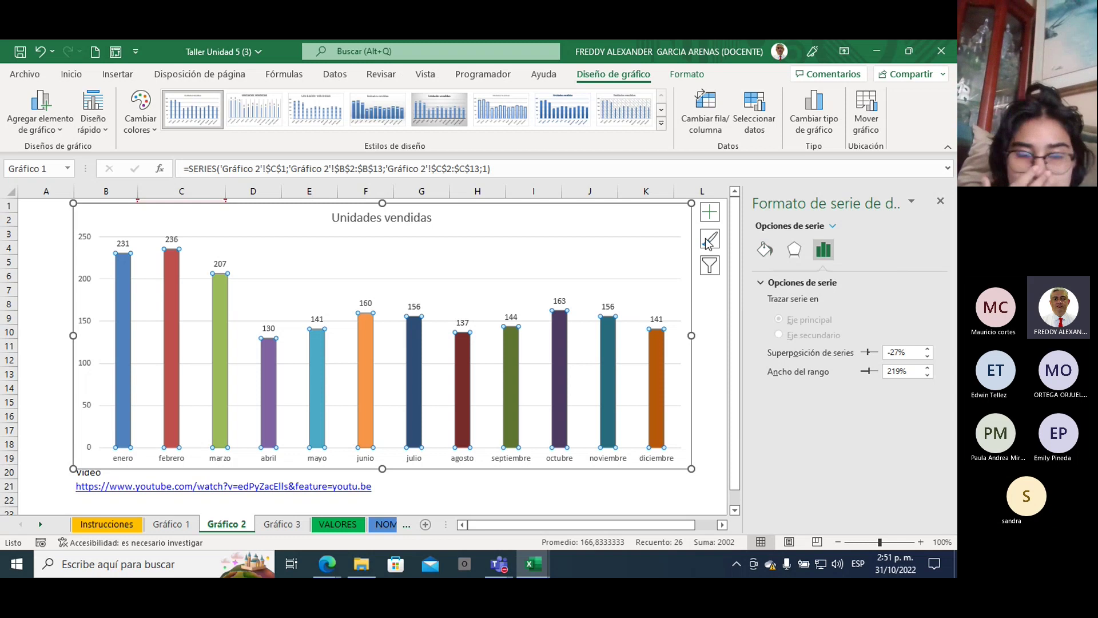
# Examine the chart title's fill, effects and alignment options as well as its text fill, text effects and text box options
pyautogui.click(399, 222)
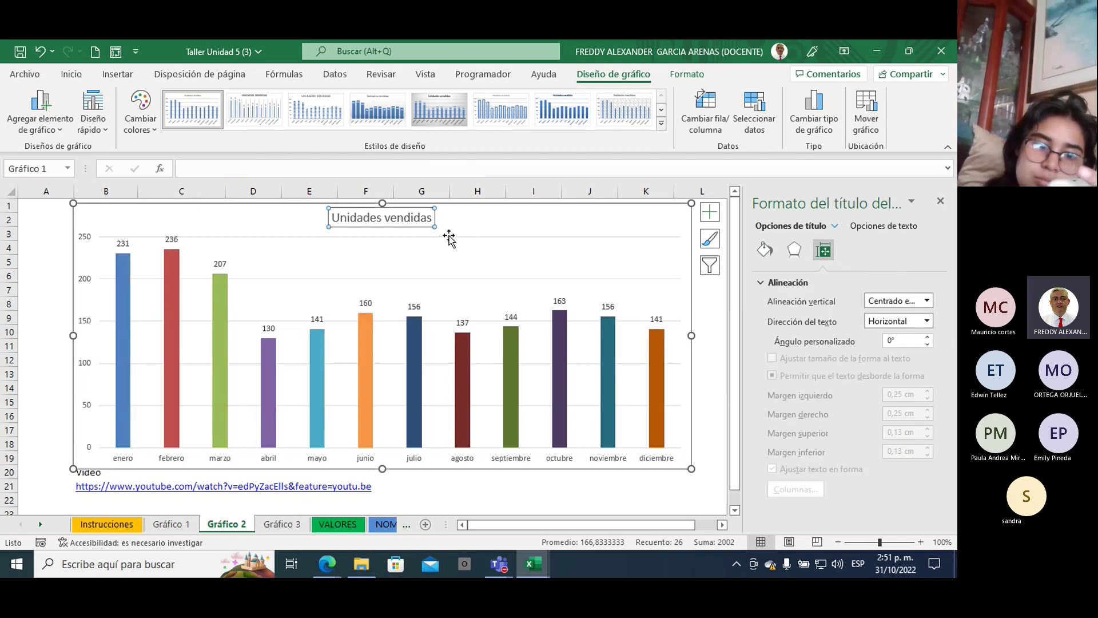
pyautogui.click(765, 250)
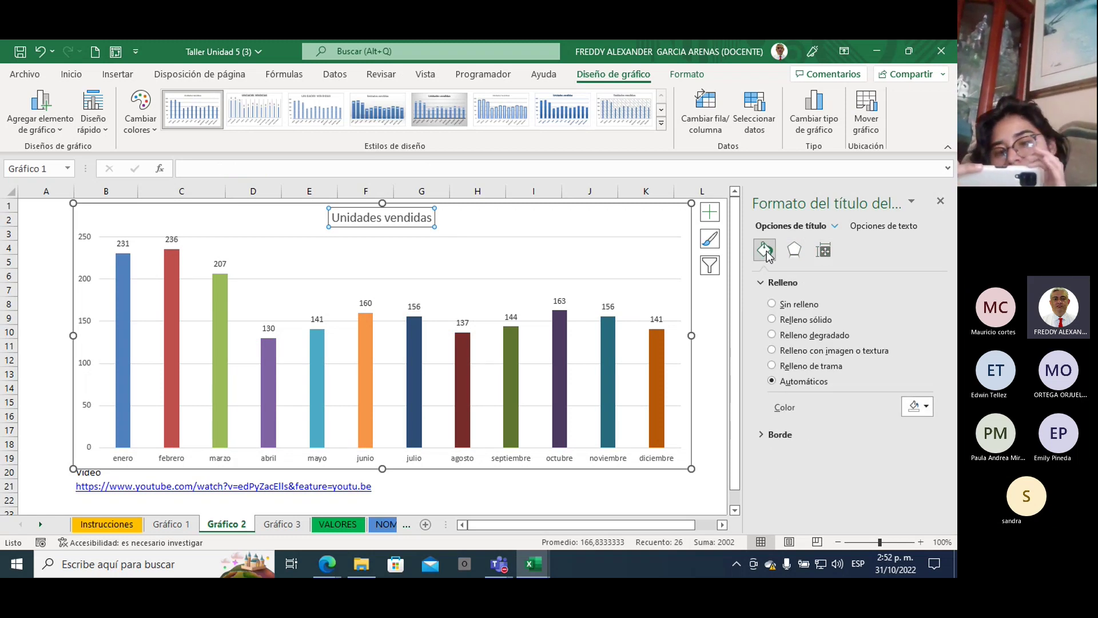
pyautogui.click(795, 251)
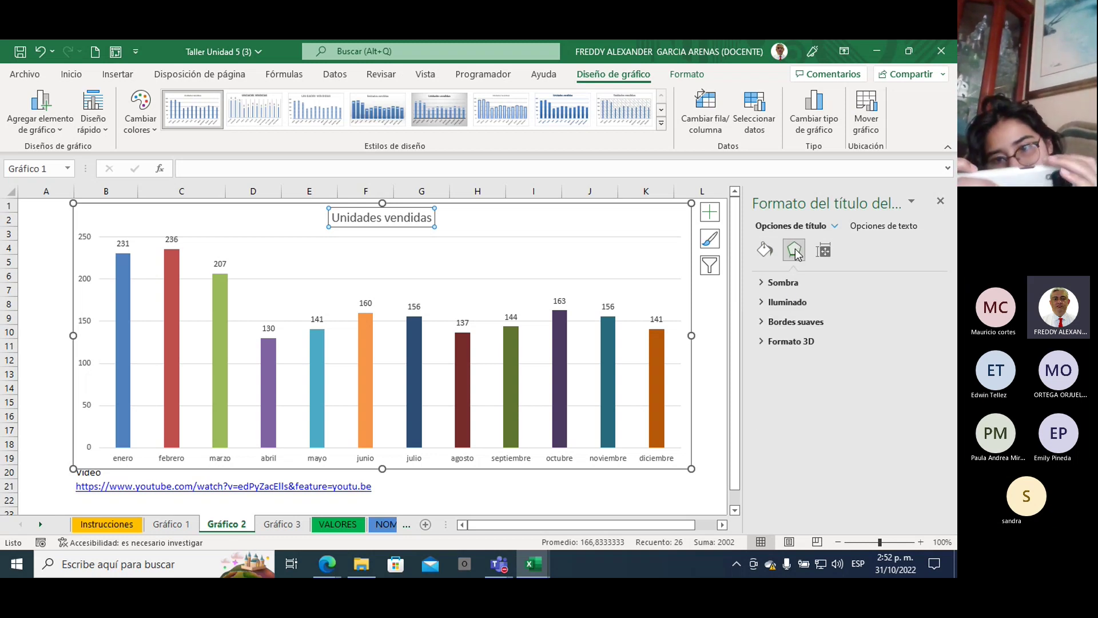
pyautogui.click(822, 251)
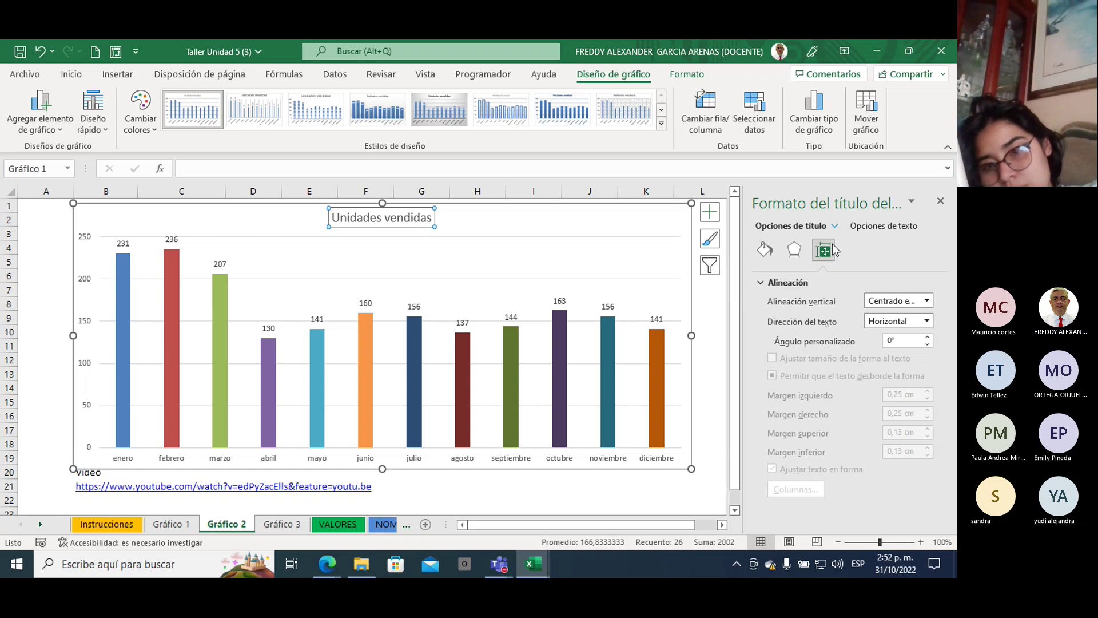
pyautogui.click(874, 224)
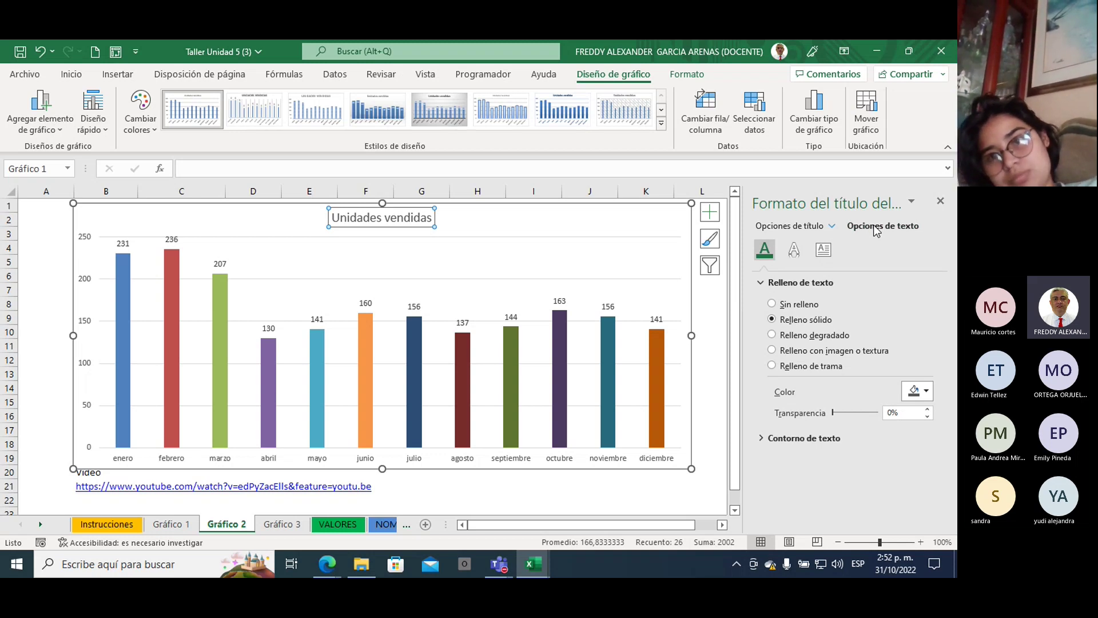
pyautogui.click(791, 254)
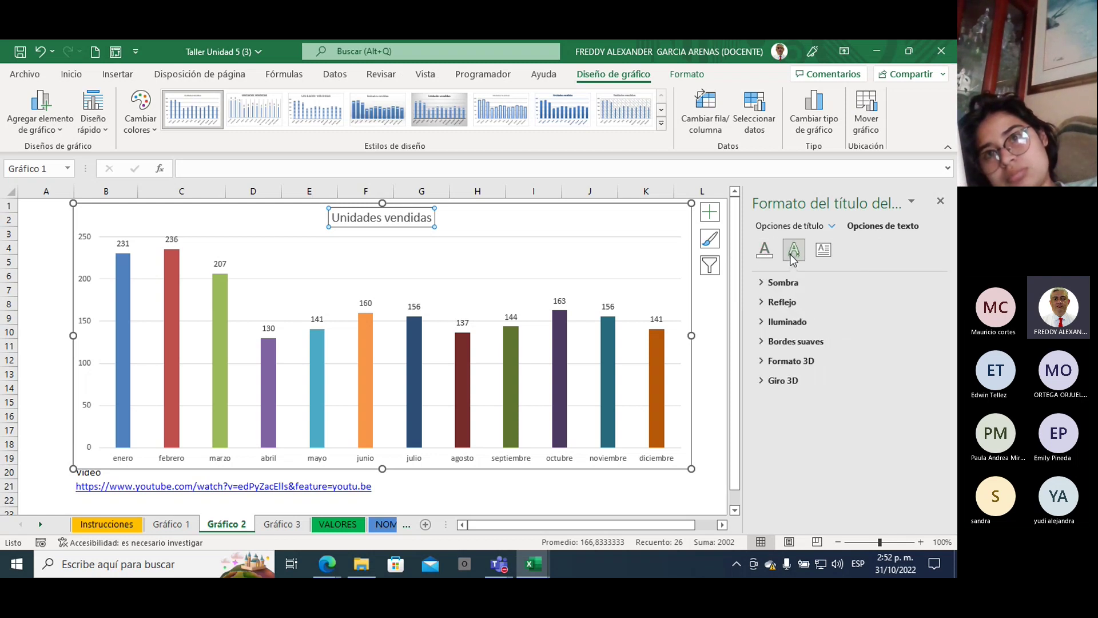
pyautogui.click(824, 249)
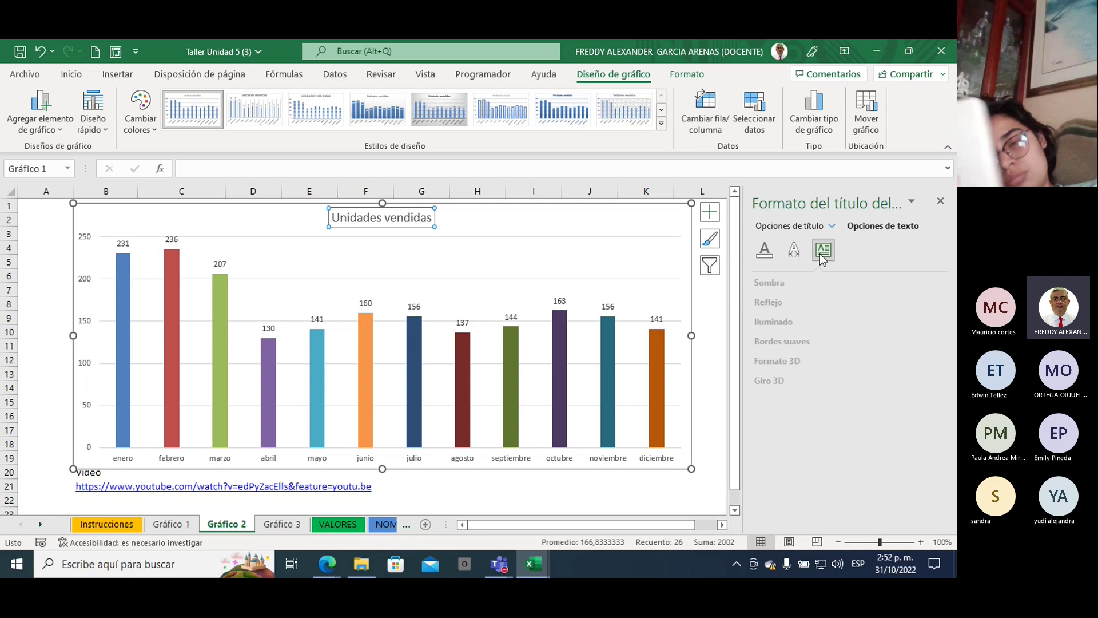
pyautogui.click(771, 258)
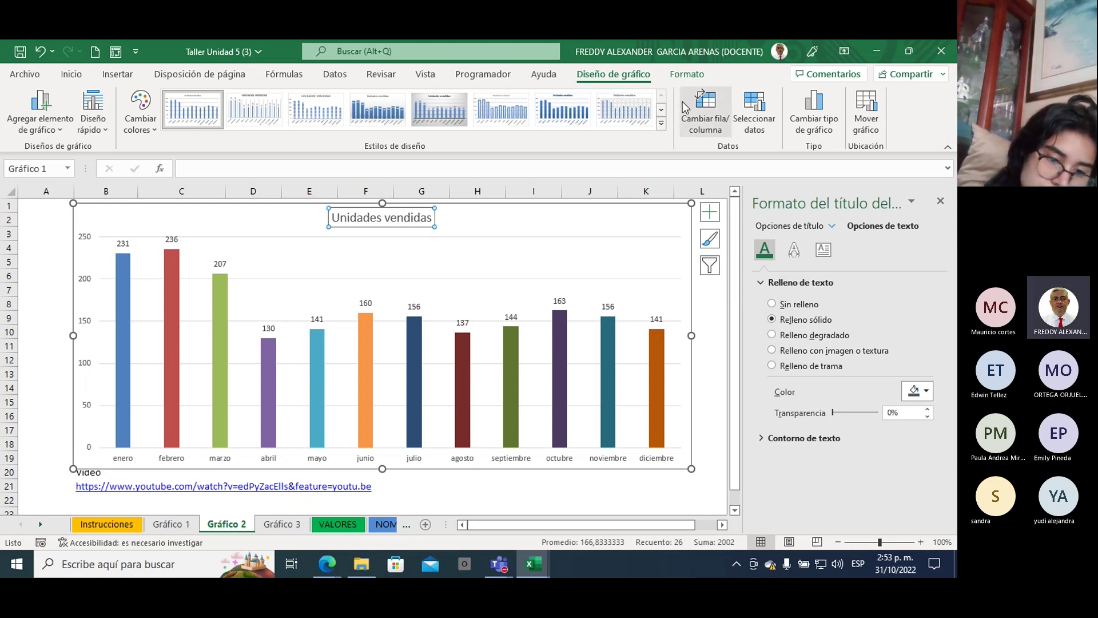
# Apply a red glow (Iluminado) text effect to the Unidades vendidas chart title and deselect the chart
pyautogui.click(681, 80)
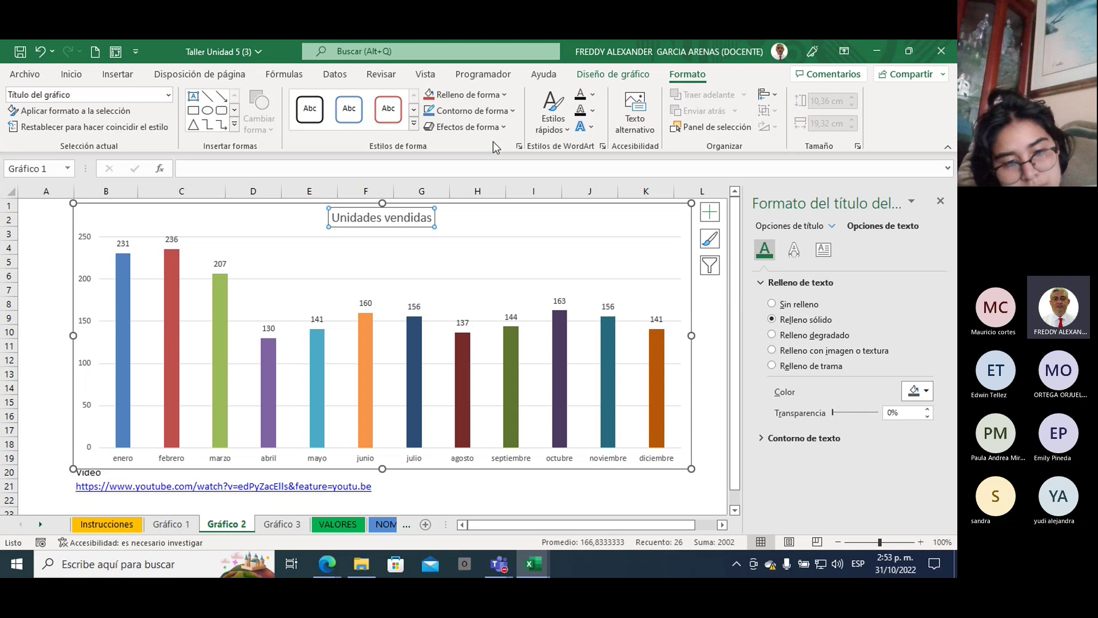
pyautogui.click(591, 128)
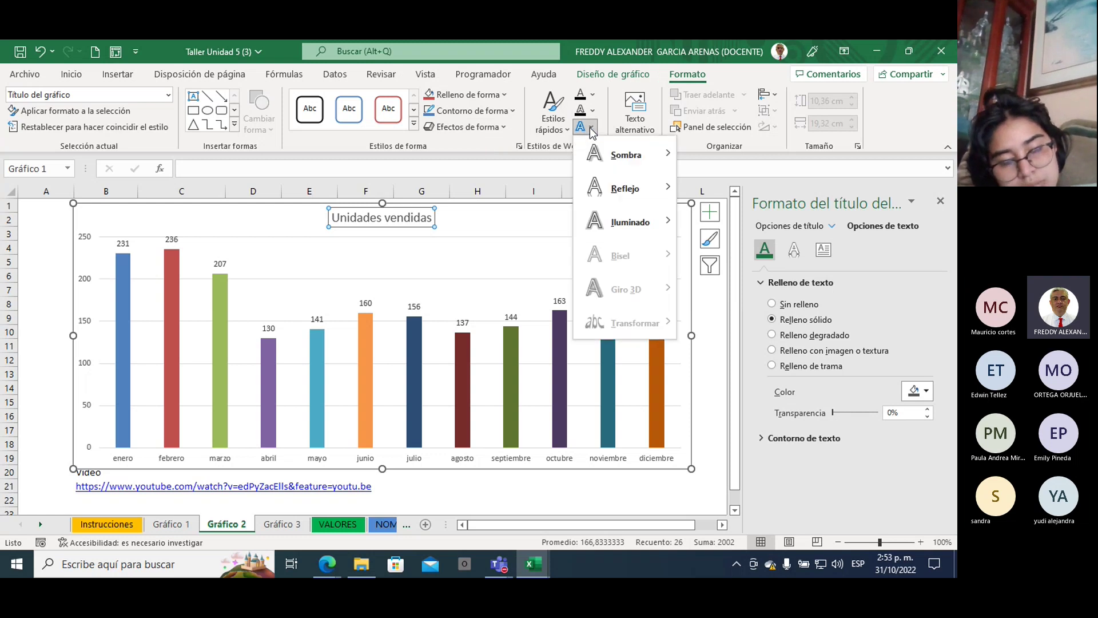
pyautogui.moveTo(630, 224)
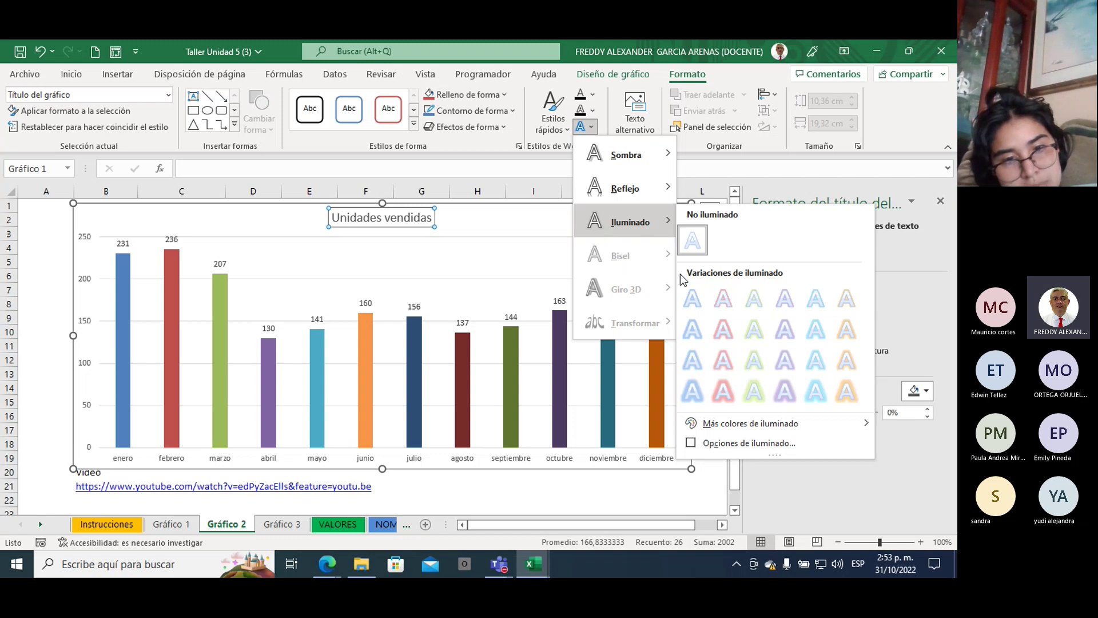
pyautogui.click(723, 329)
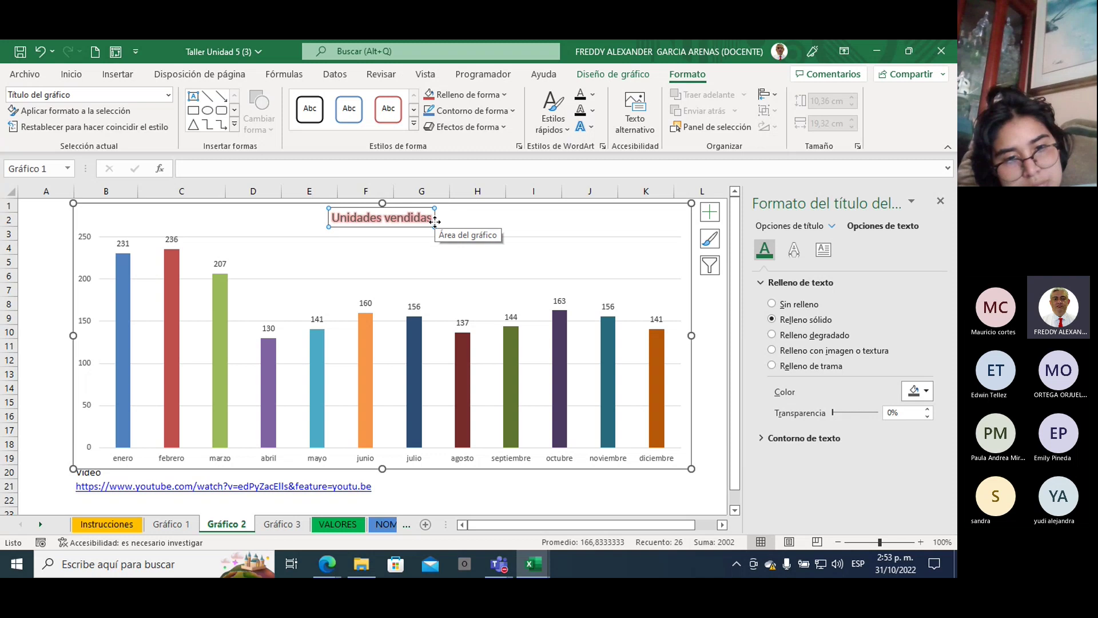
pyautogui.click(509, 230)
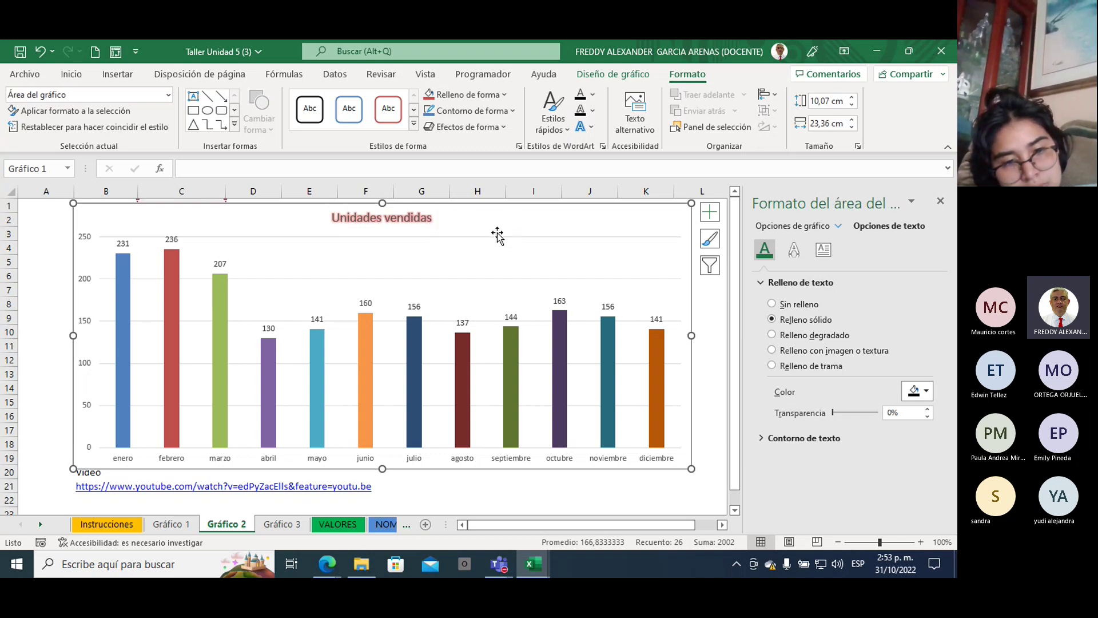
pyautogui.click(707, 309)
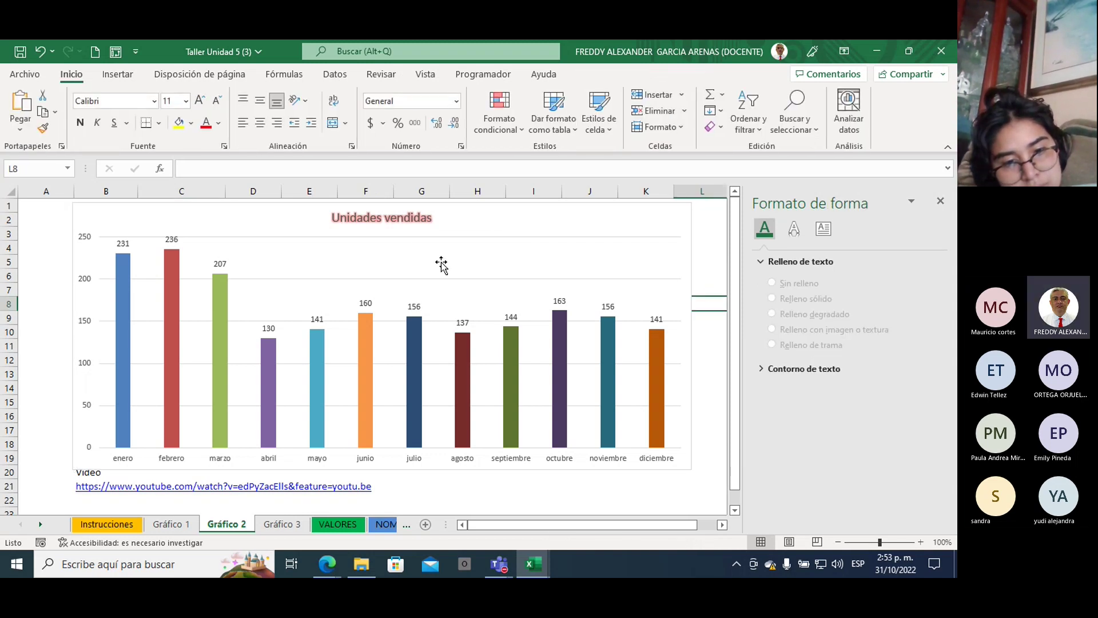
# Review the fill and border formatting options of the chart title and chart area, and close the formatting pane
pyautogui.click(431, 224)
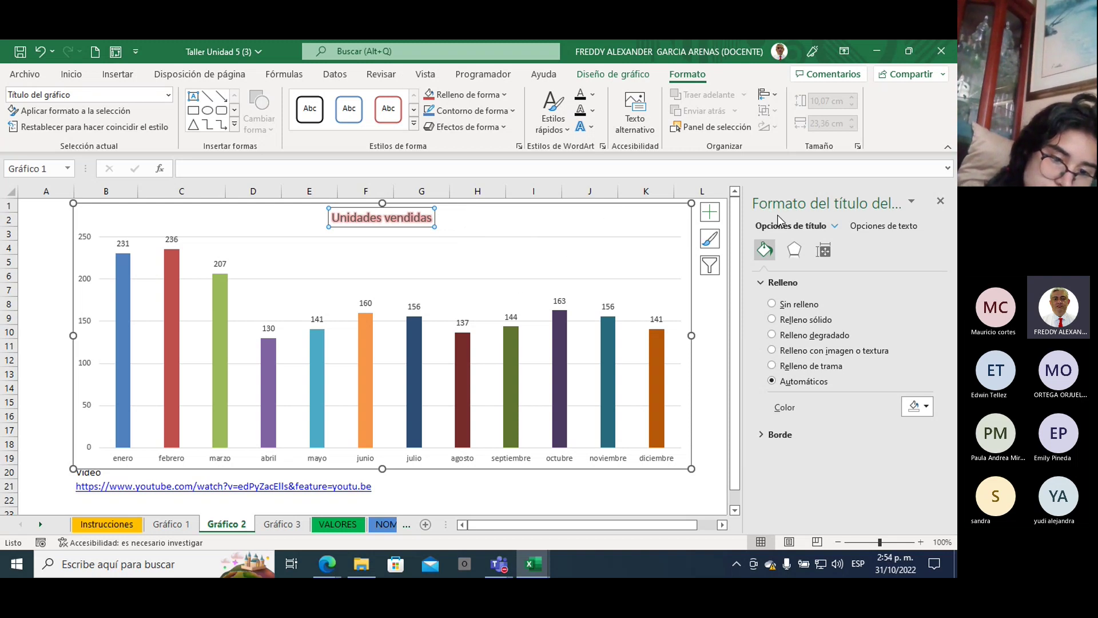
pyautogui.rightClick(605, 218)
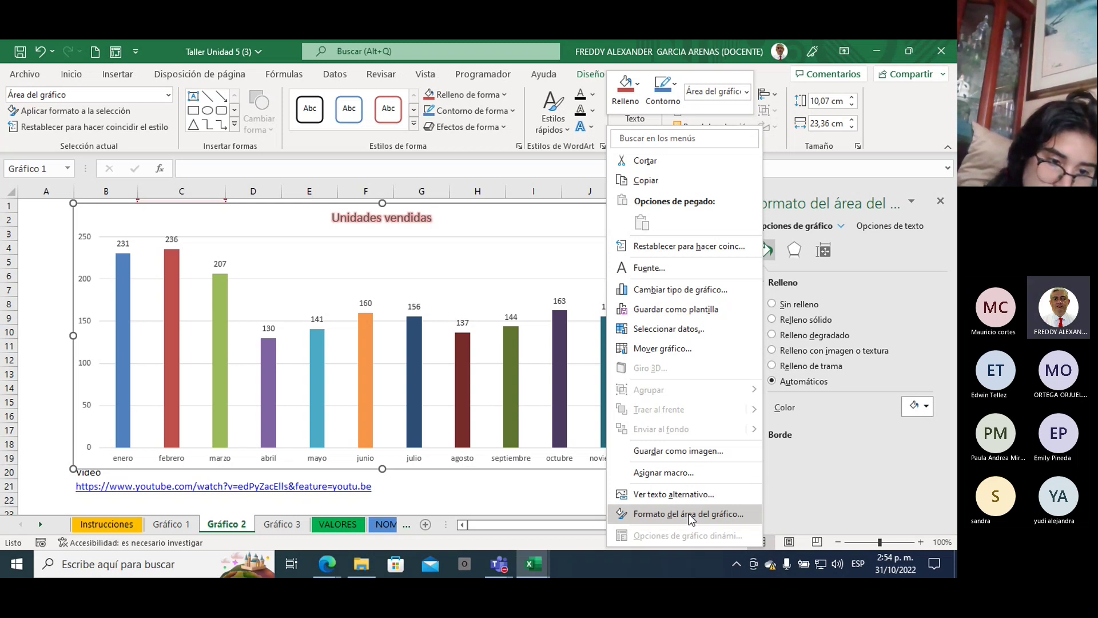
pyautogui.click(836, 434)
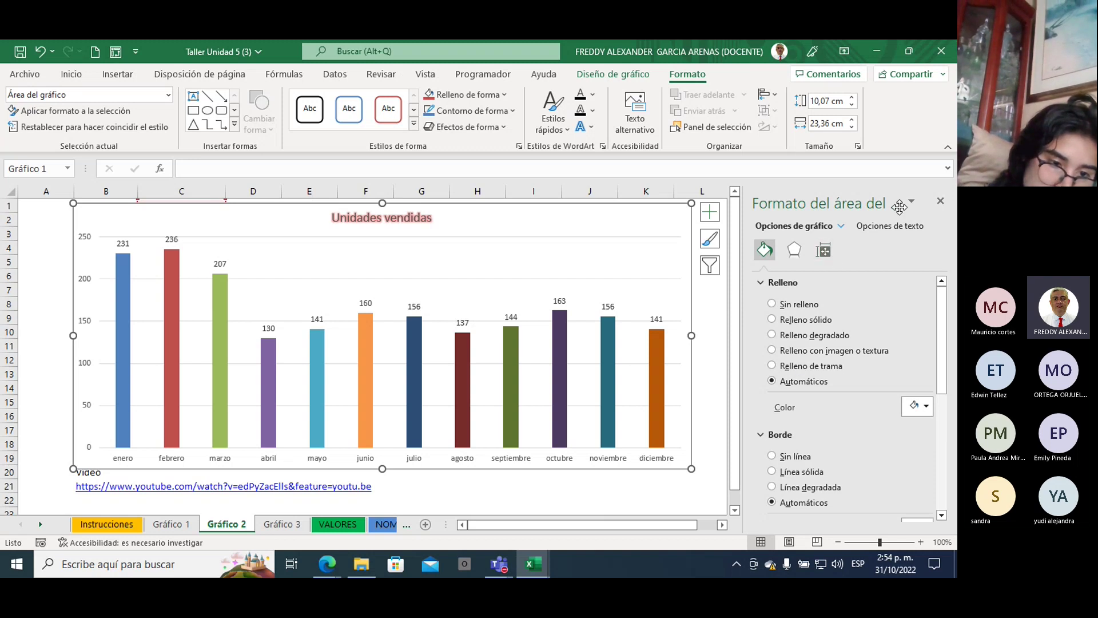
pyautogui.click(940, 201)
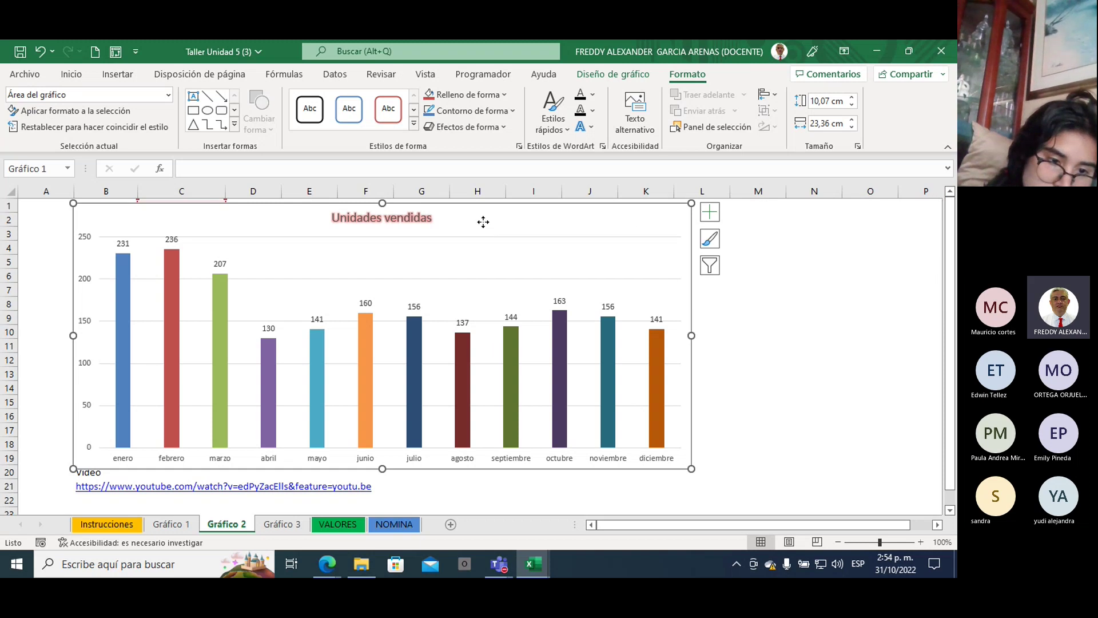
# Select the chart's data series and chart area in turn, and open the chart area formatting options (Formato del área del gráfico)
pyautogui.click(424, 217)
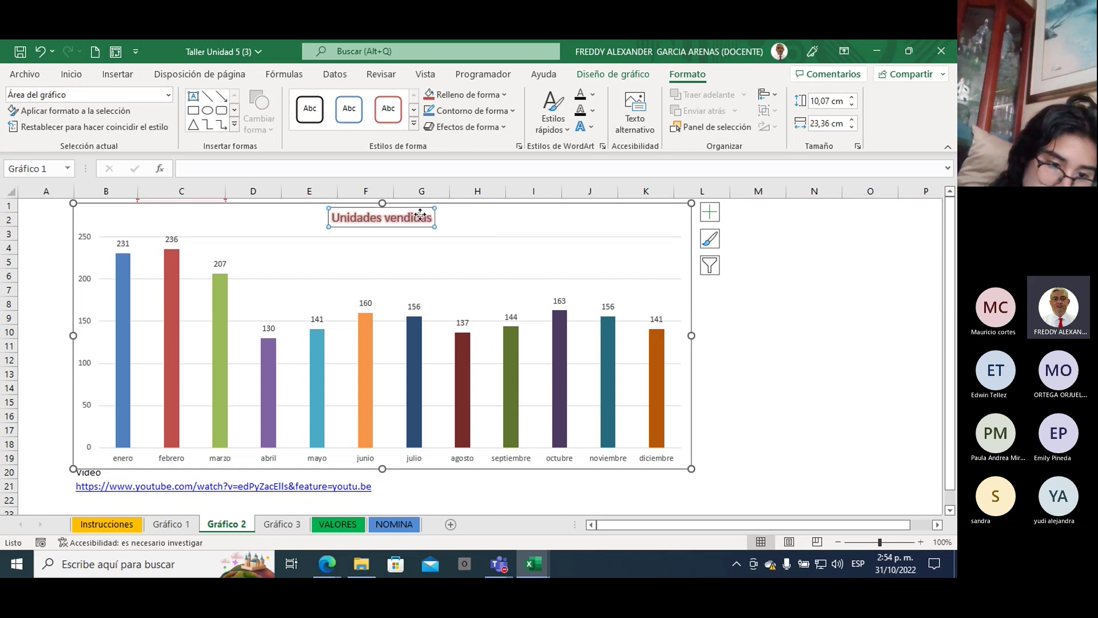
pyautogui.click(508, 352)
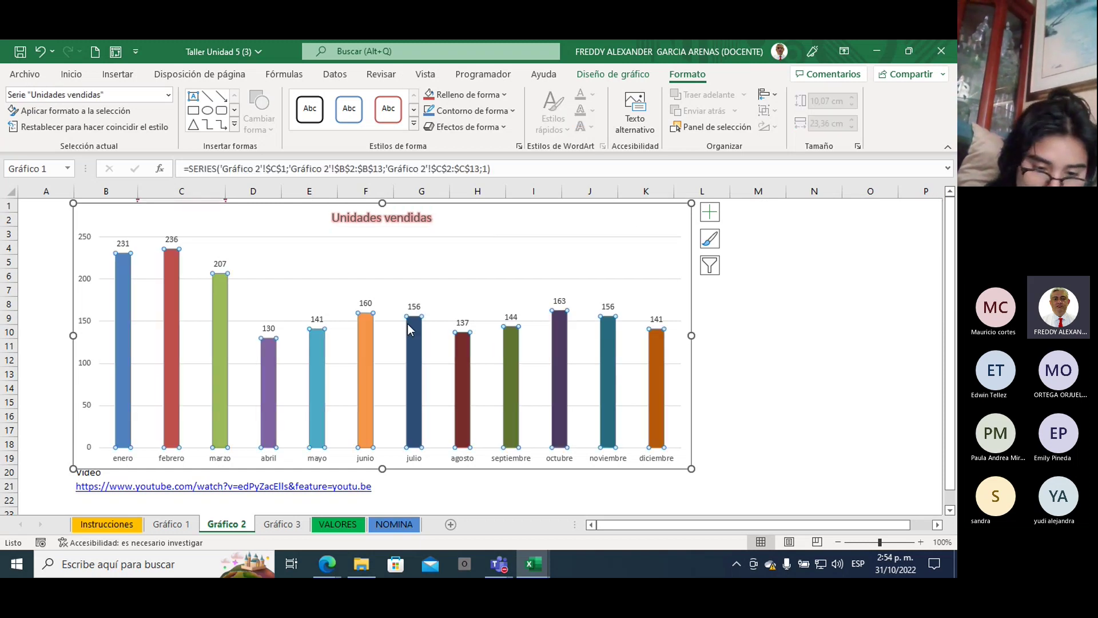
pyautogui.click(237, 224)
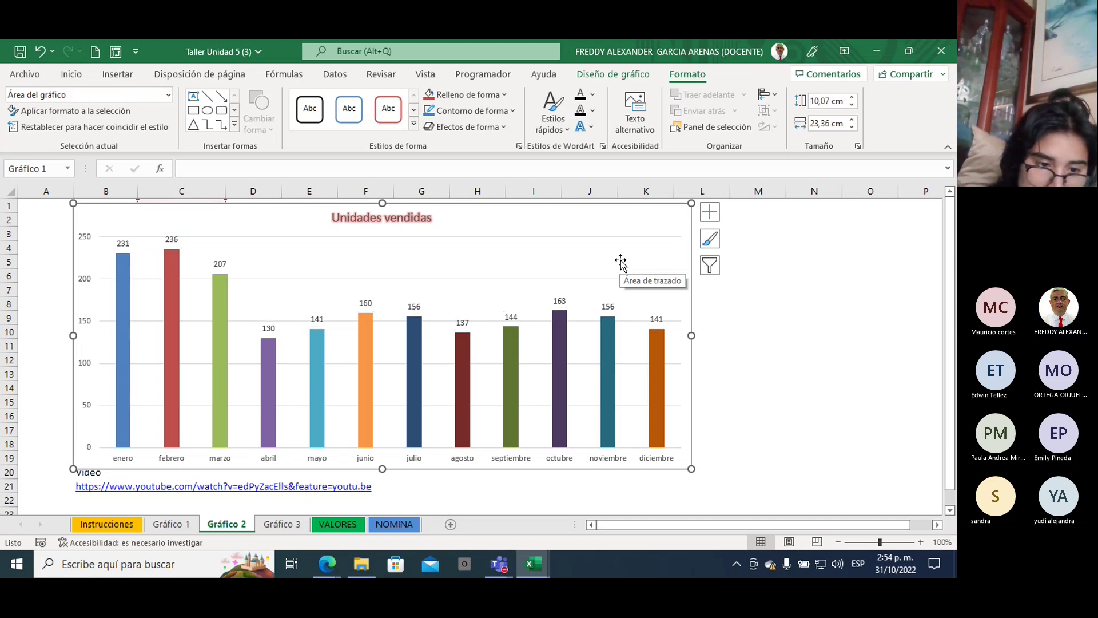
pyautogui.rightClick(644, 219)
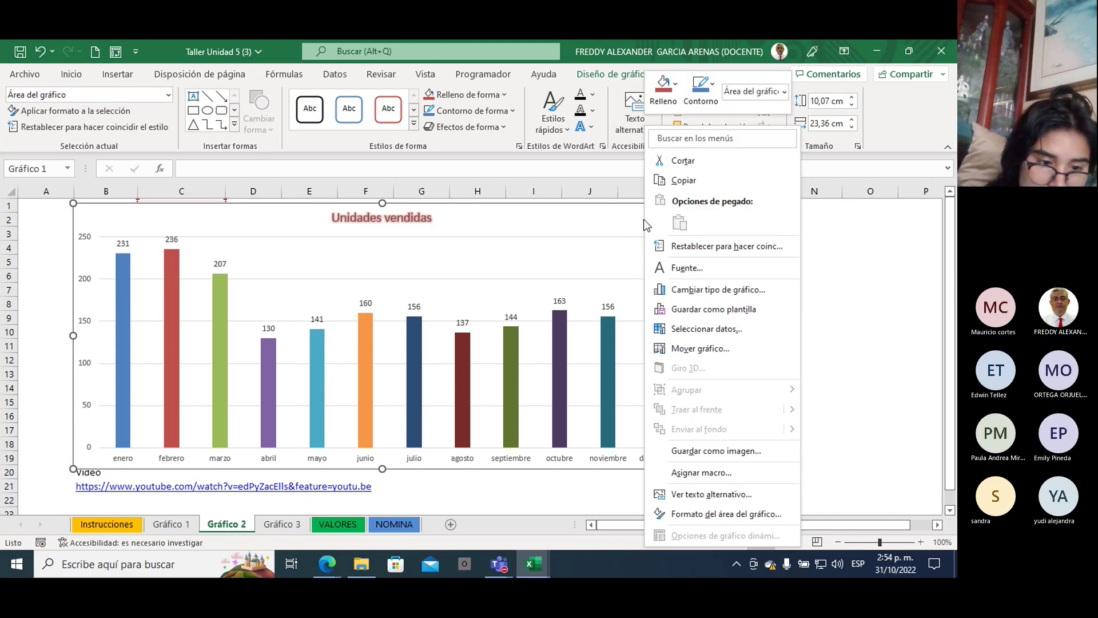
pyautogui.click(698, 512)
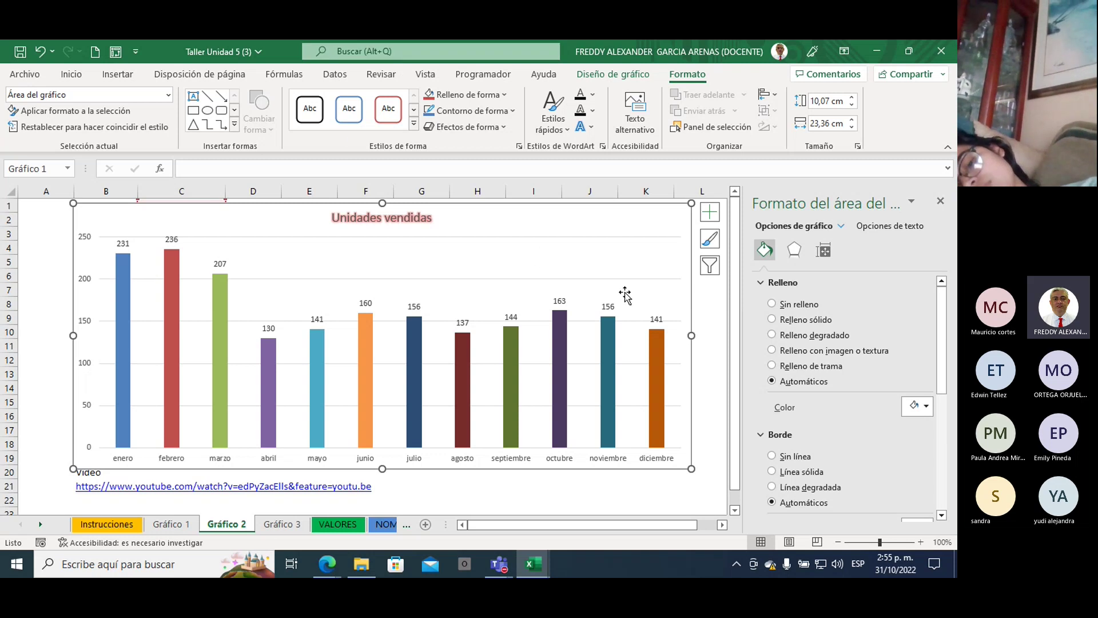
# Switch to the Gráfico 3 sheet and close the shape formatting pane
pyautogui.click(702, 310)
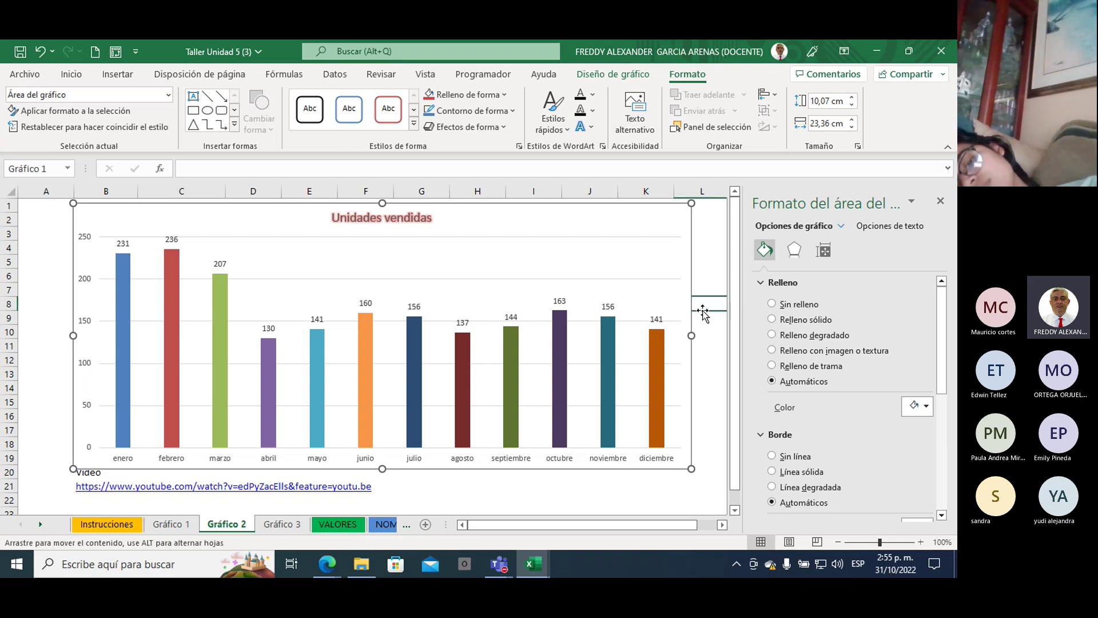
pyautogui.click(274, 528)
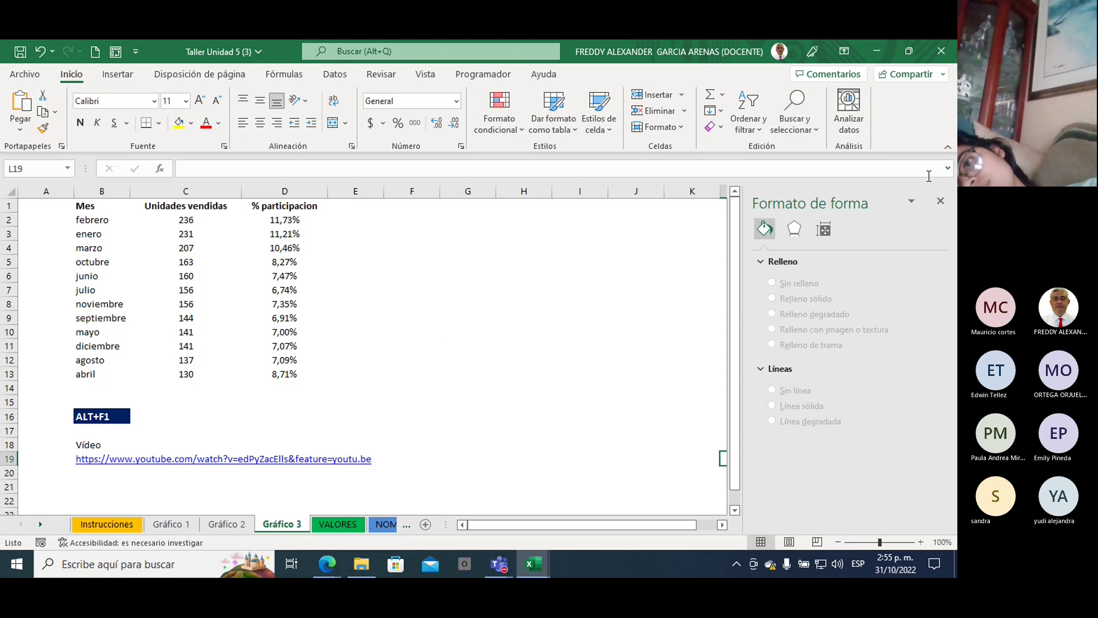
pyautogui.click(940, 202)
pyautogui.moveTo(467, 247); pyautogui.dragTo(470, 260)
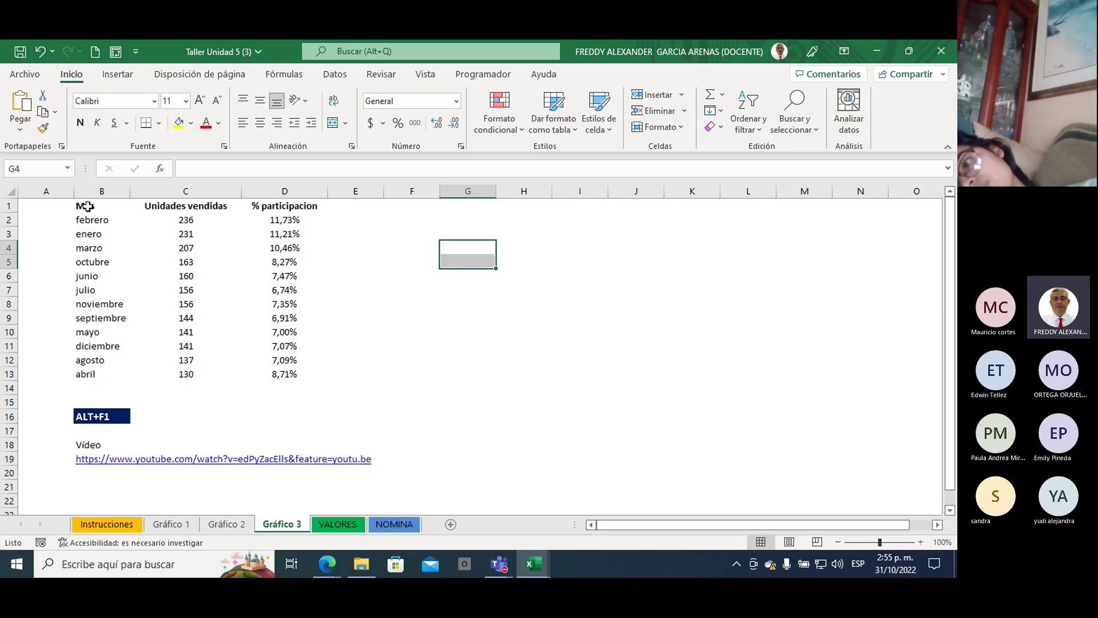
# Sort the monthly sales table B1:D13 by Mes using the custom list enero, febrero, marzo, abril
pyautogui.moveTo(86, 206); pyautogui.dragTo(263, 380)
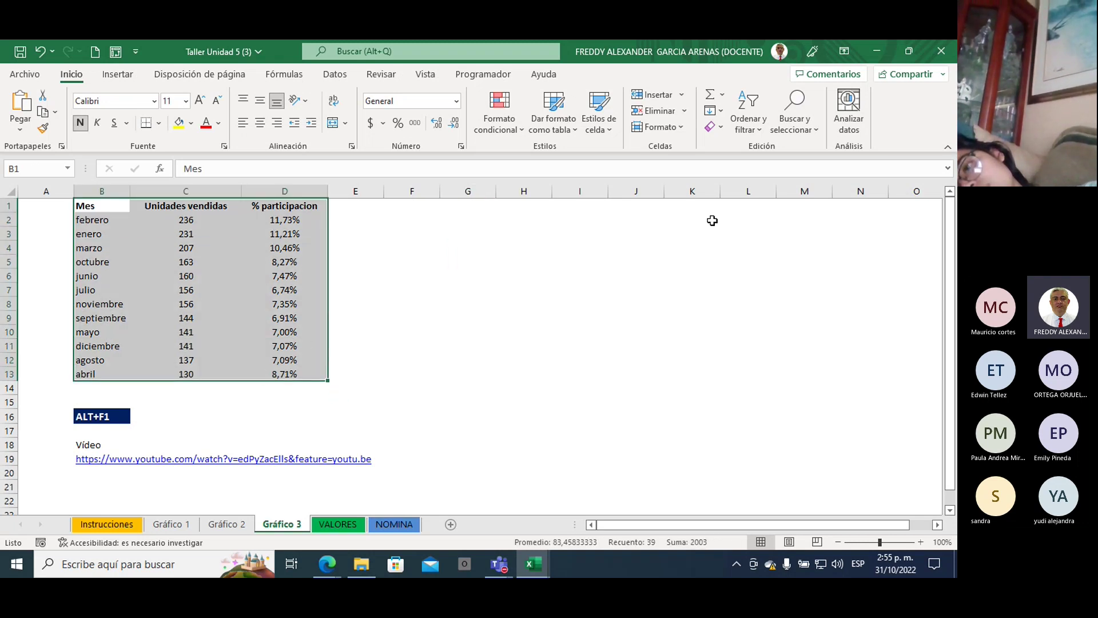
pyautogui.click(757, 129)
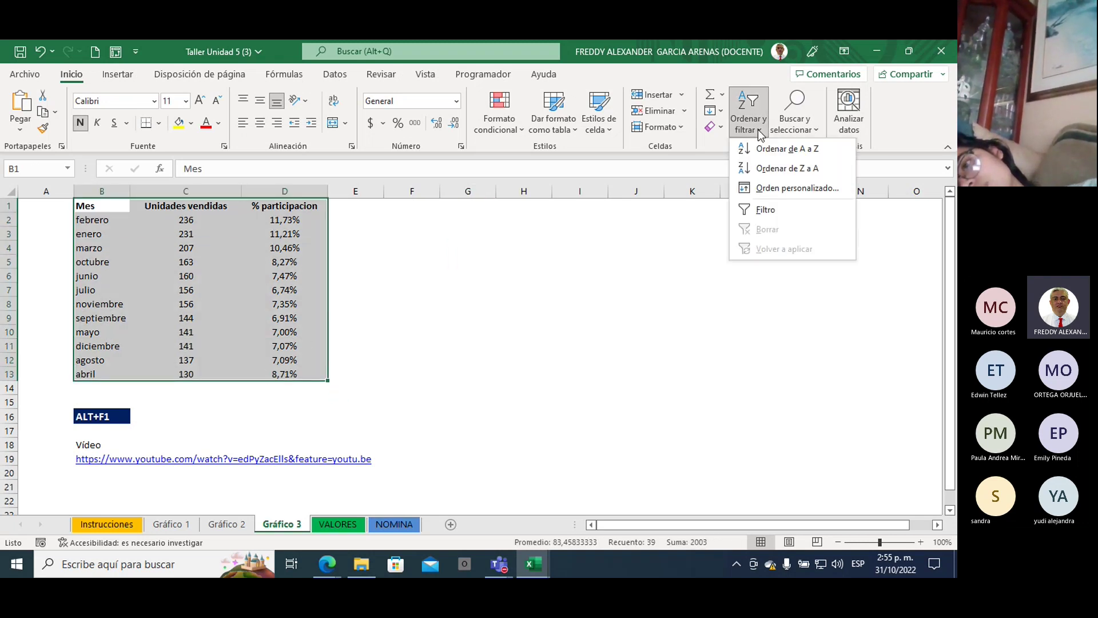
pyautogui.click(774, 185)
pyautogui.click(380, 286)
pyautogui.click(351, 298)
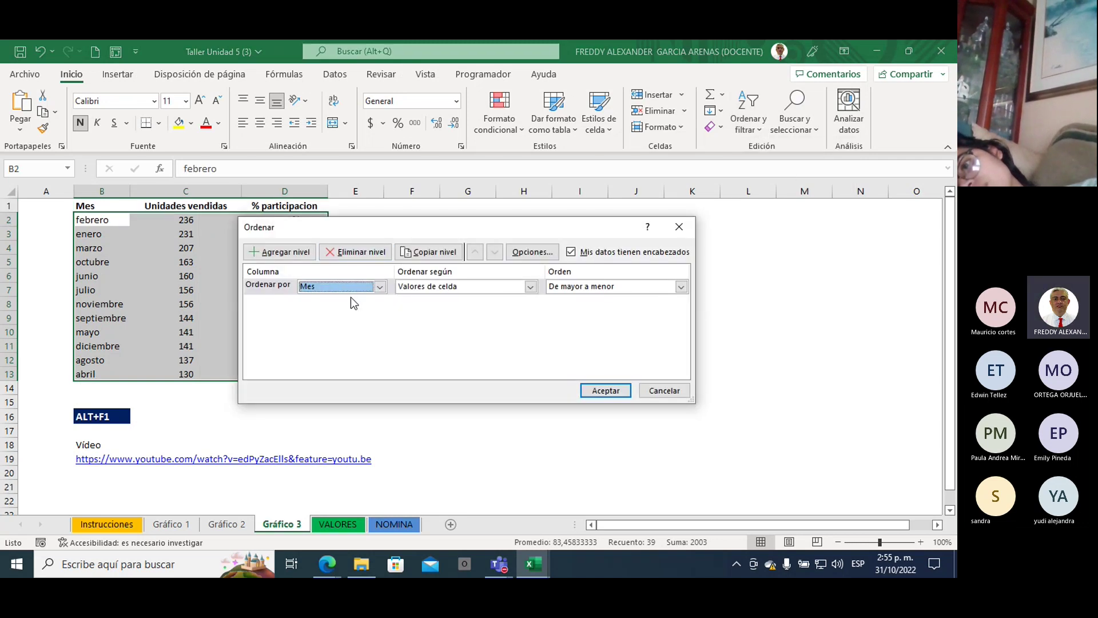
pyautogui.click(681, 287)
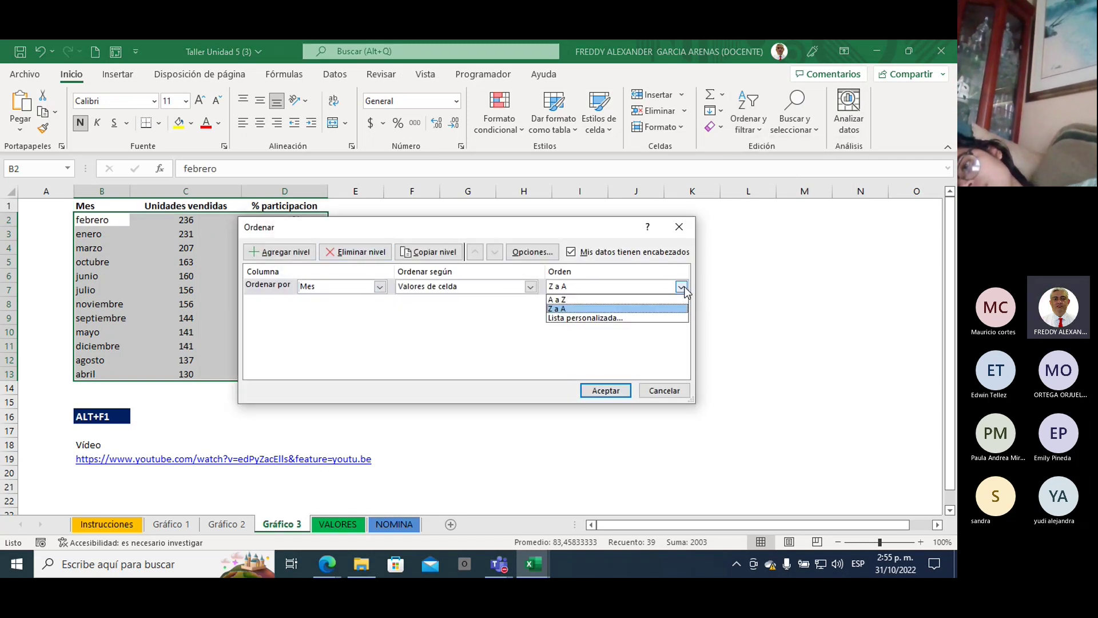
pyautogui.click(612, 318)
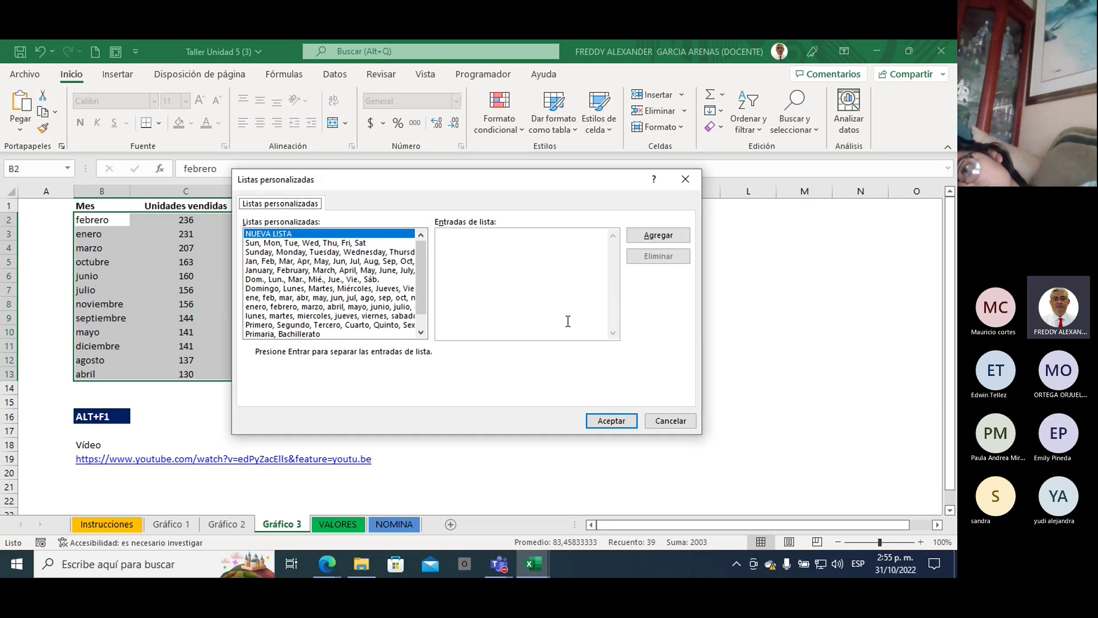
pyautogui.click(295, 306)
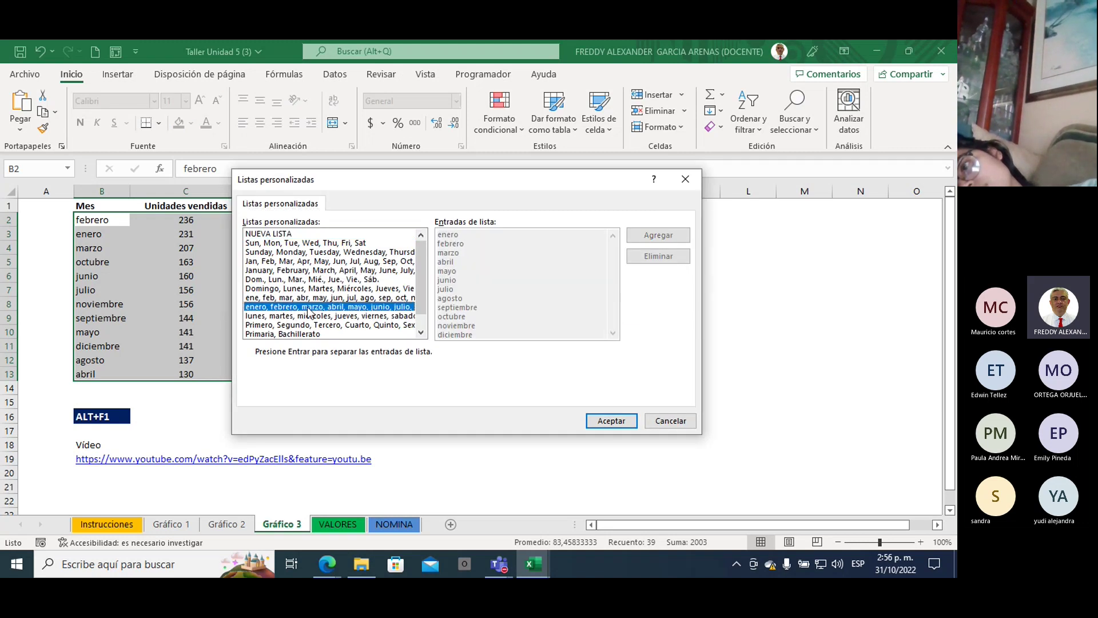
pyautogui.click(611, 421)
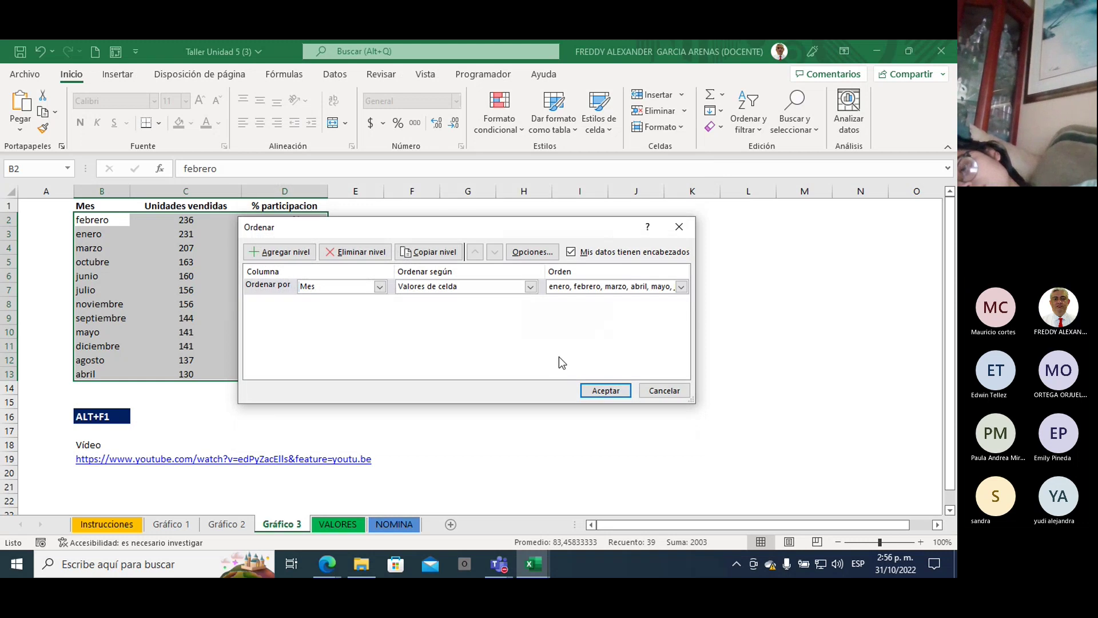
pyautogui.click(607, 391)
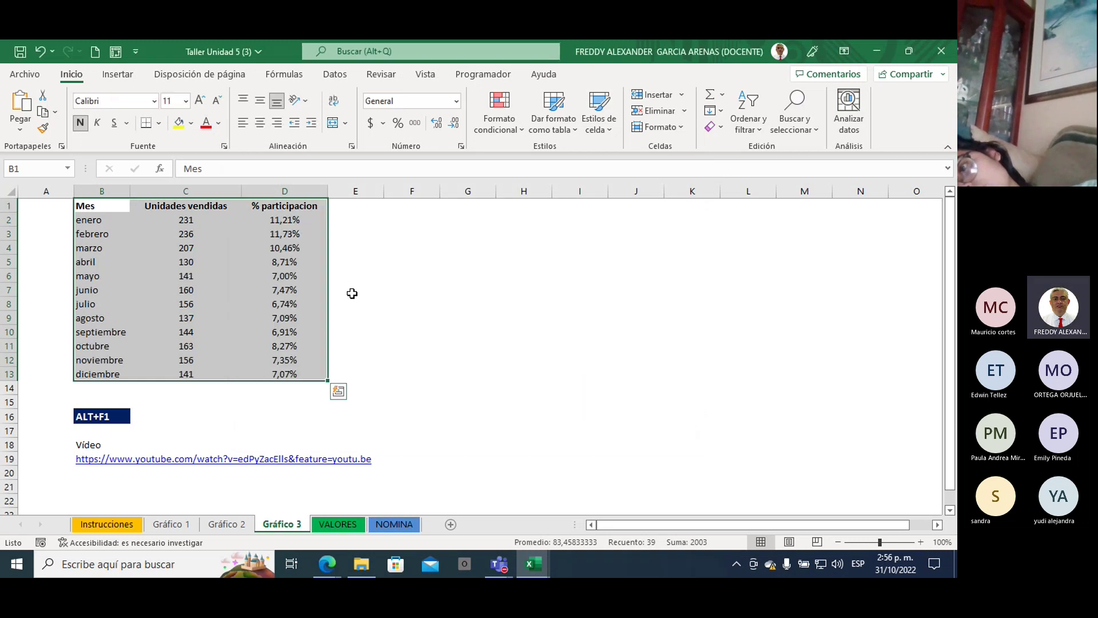
pyautogui.click(414, 308)
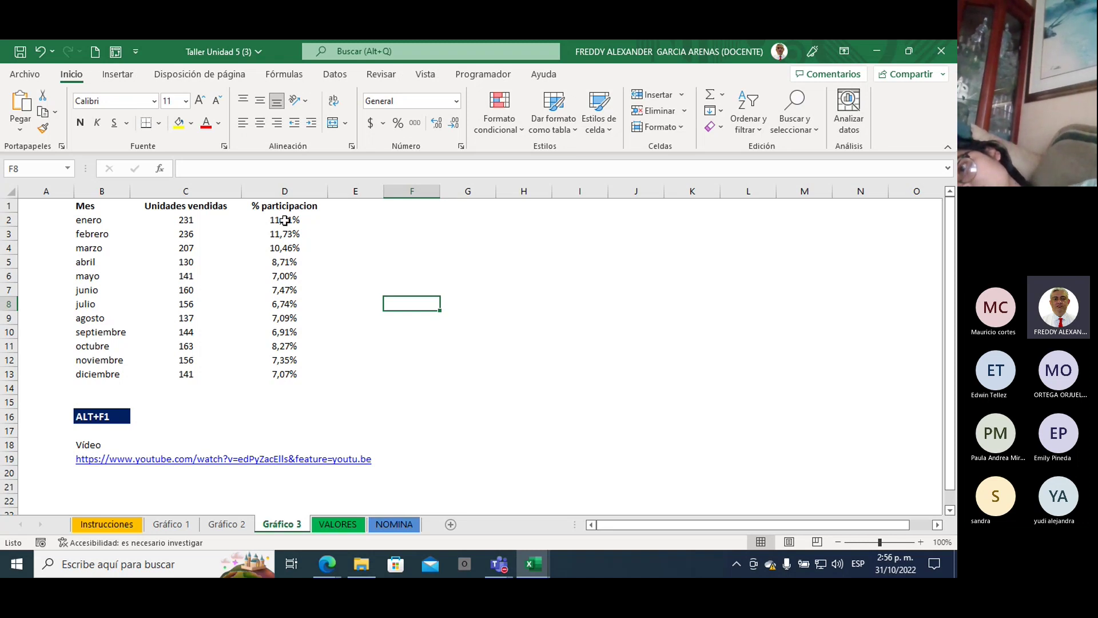
# Insert a 3D pie chart from the Mes and % participacion columns and place it beside the table
pyautogui.moveTo(287, 220); pyautogui.dragTo(286, 374)
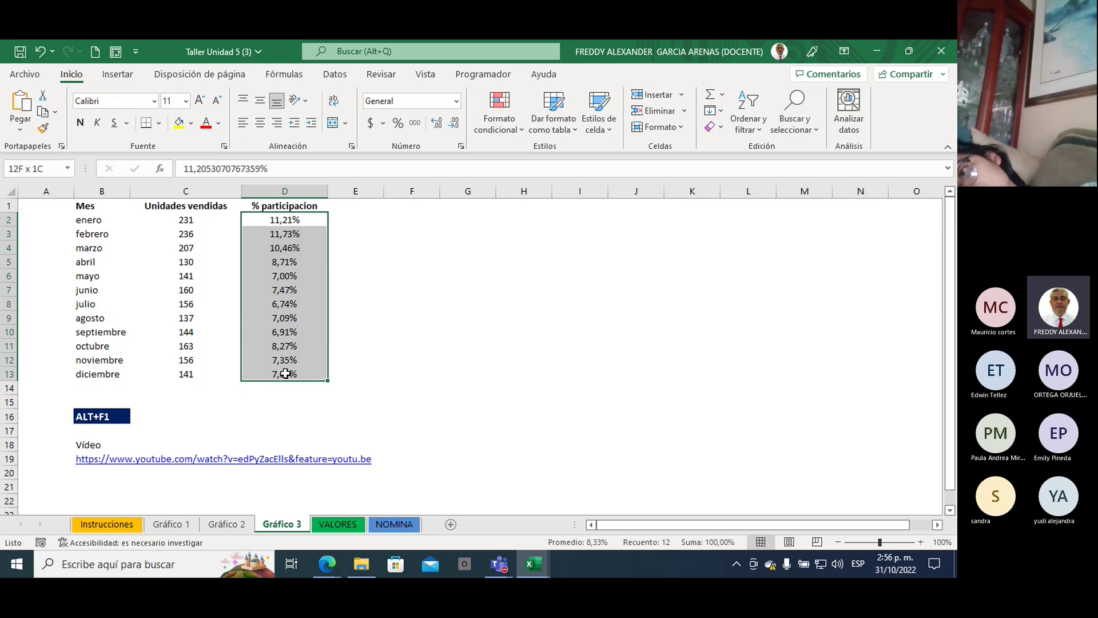
pyautogui.moveTo(285, 373); pyautogui.dragTo(285, 373)
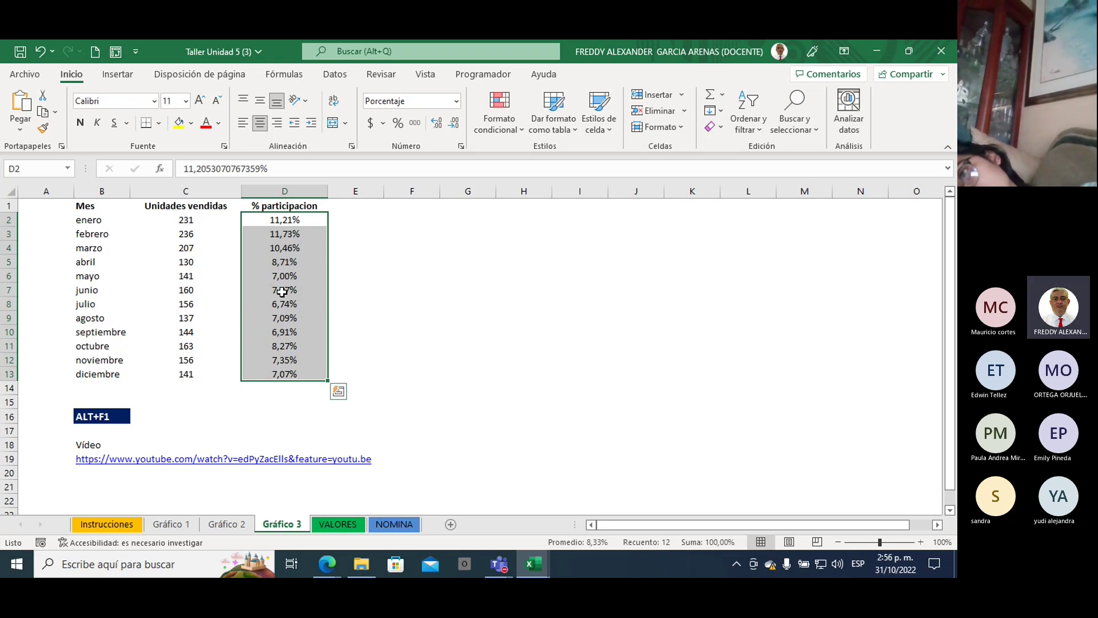
pyautogui.click(102, 209)
pyautogui.moveTo(102, 213); pyautogui.dragTo(121, 371)
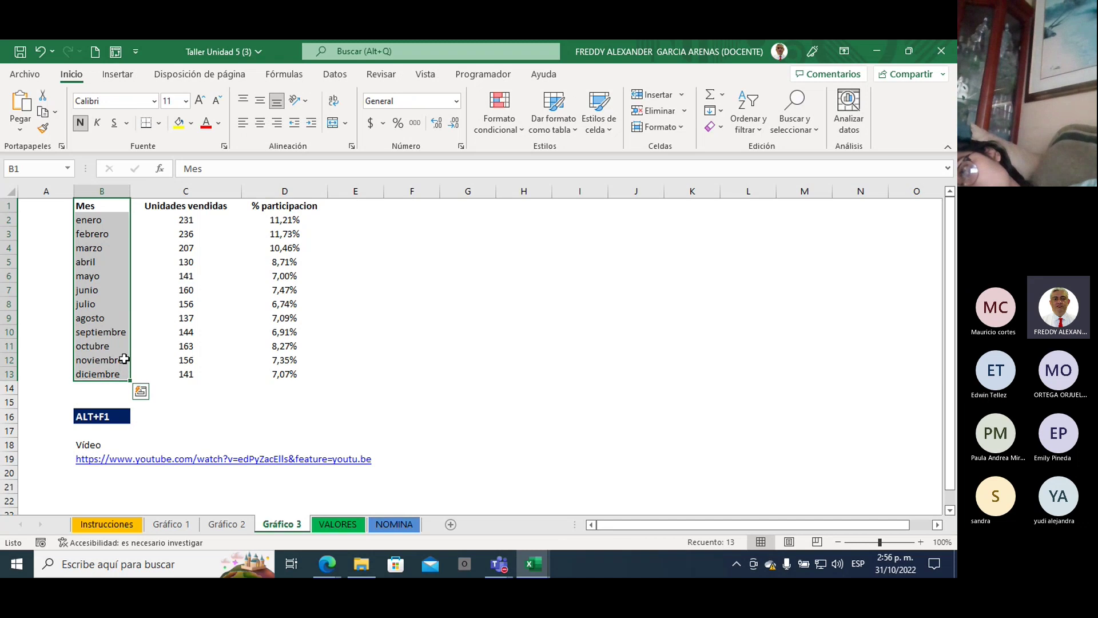
pyautogui.moveTo(276, 206); pyautogui.dragTo(282, 373)
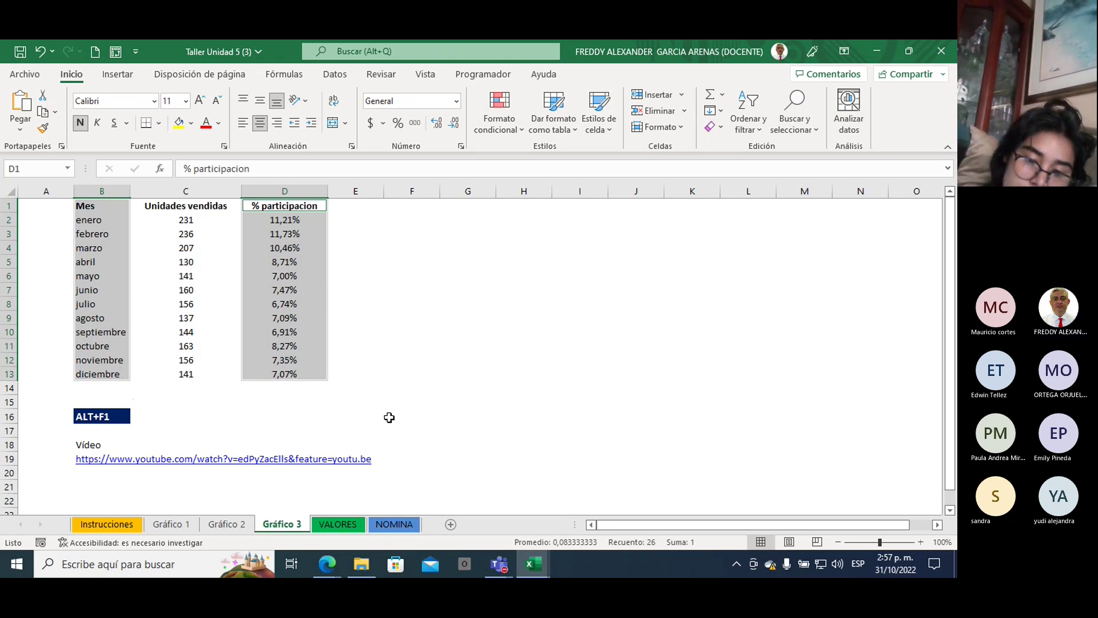
pyautogui.click(125, 78)
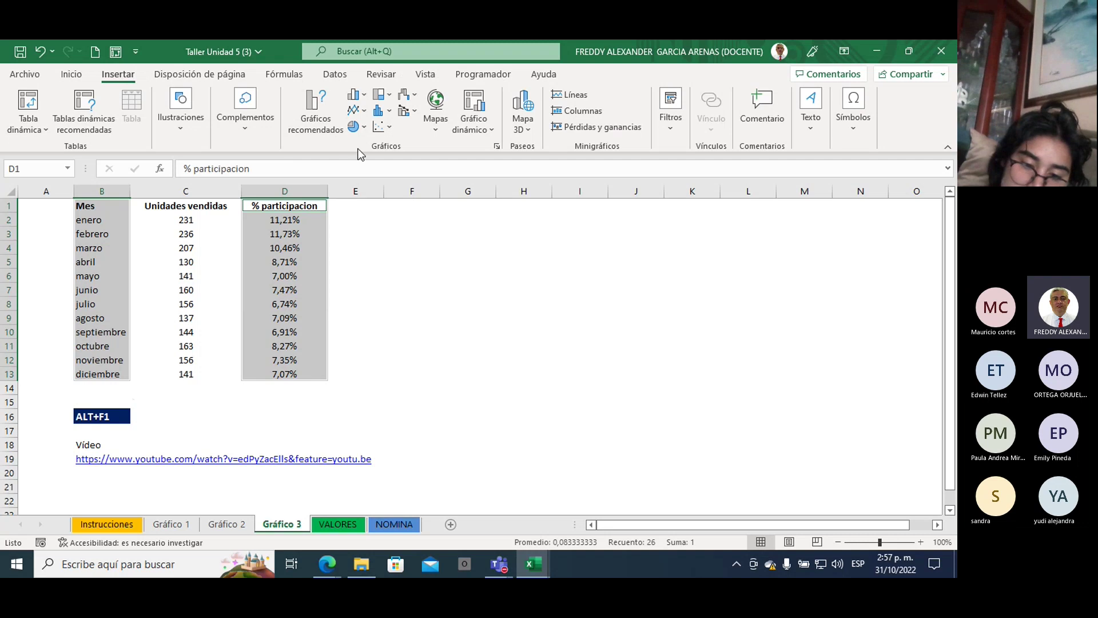
pyautogui.click(363, 127)
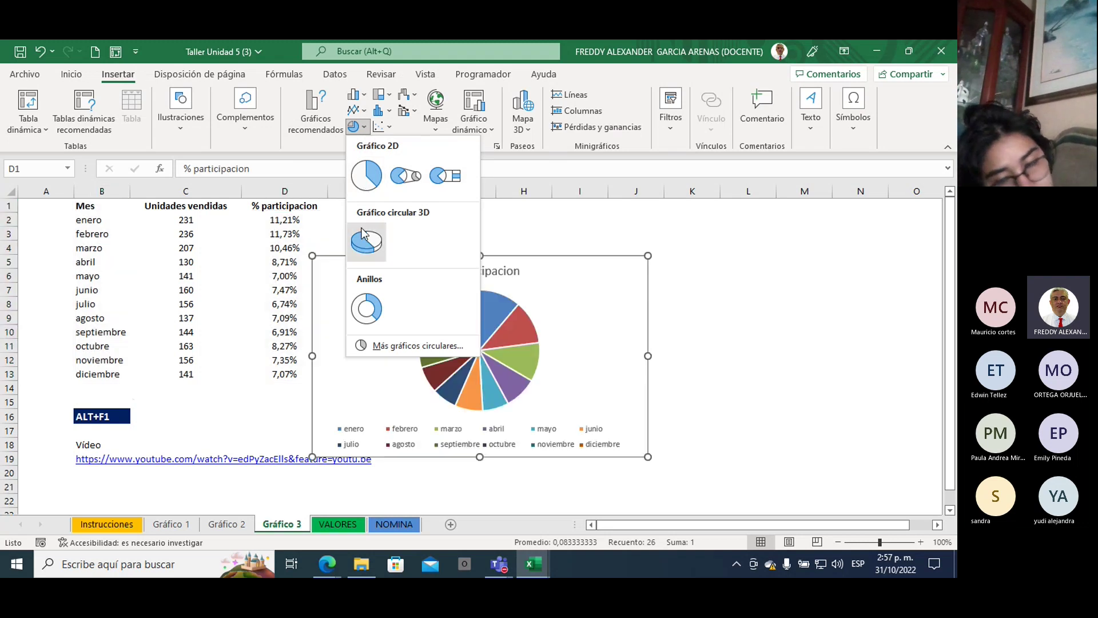
pyautogui.click(364, 245)
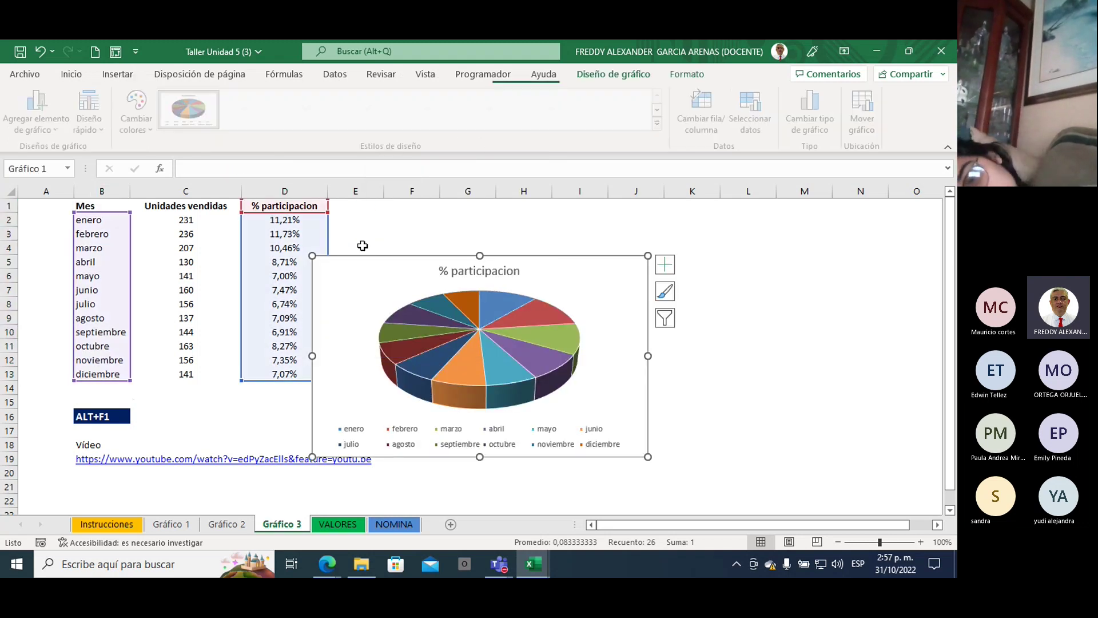
pyautogui.moveTo(543, 263); pyautogui.dragTo(570, 214)
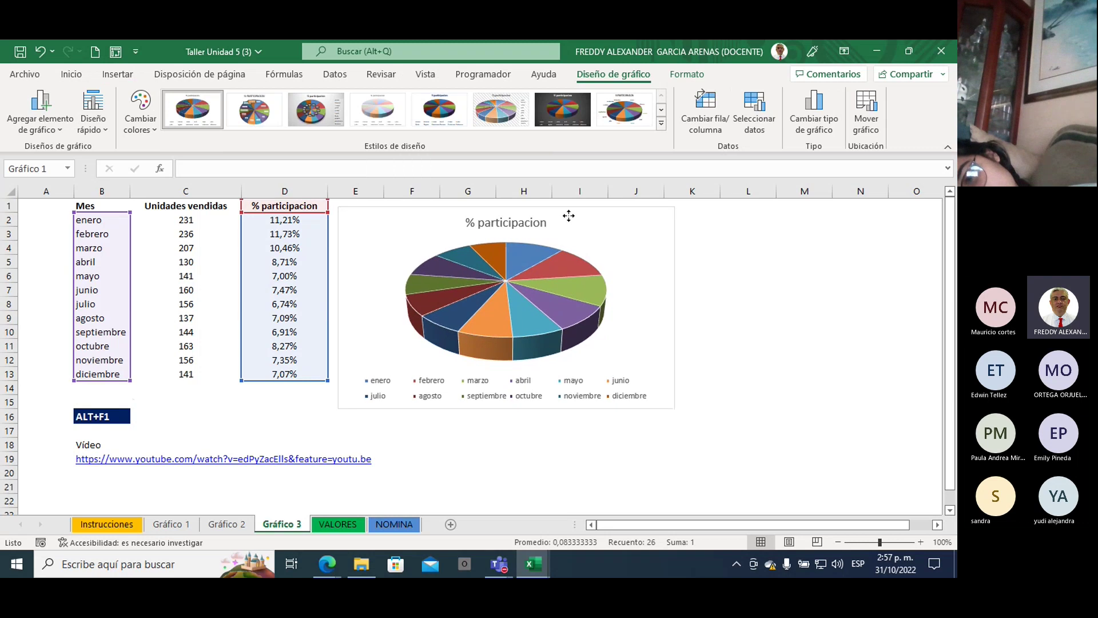
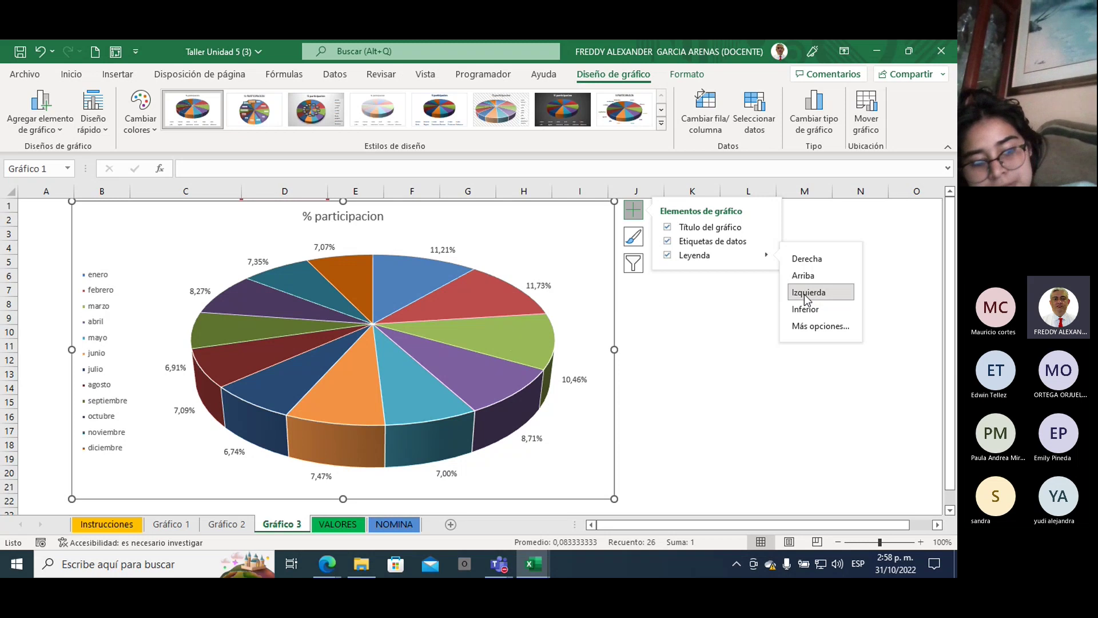
# Set the % participacion chart's legend position to Derecha and move the chart below the data table and video link
pyautogui.click(806, 258)
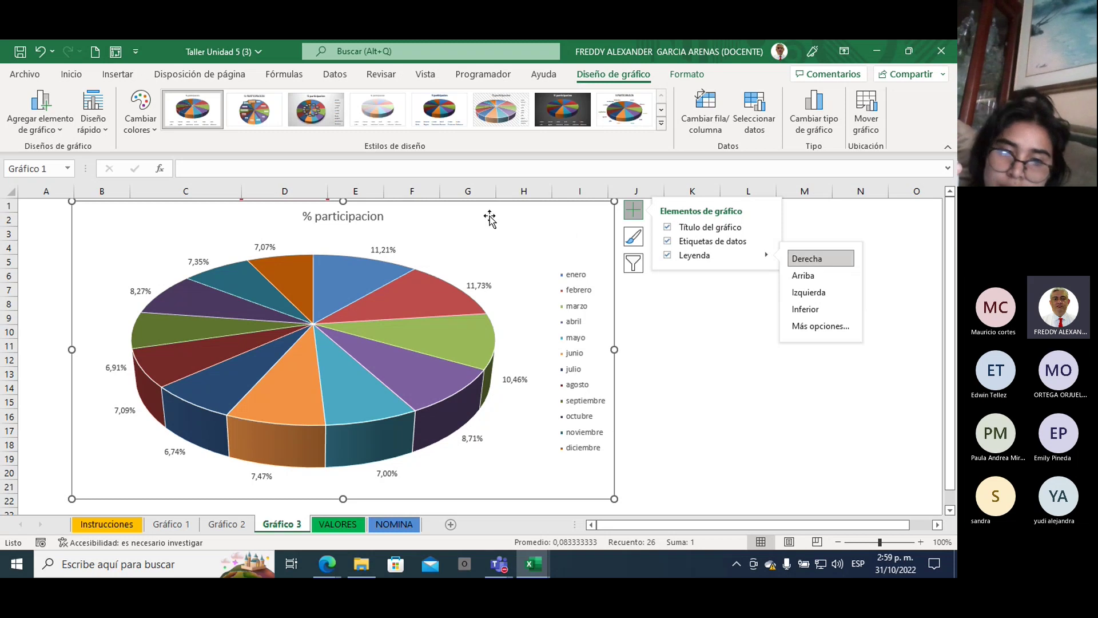
pyautogui.moveTo(488, 216); pyautogui.dragTo(767, 419)
pyautogui.scroll(3, 584, 331)
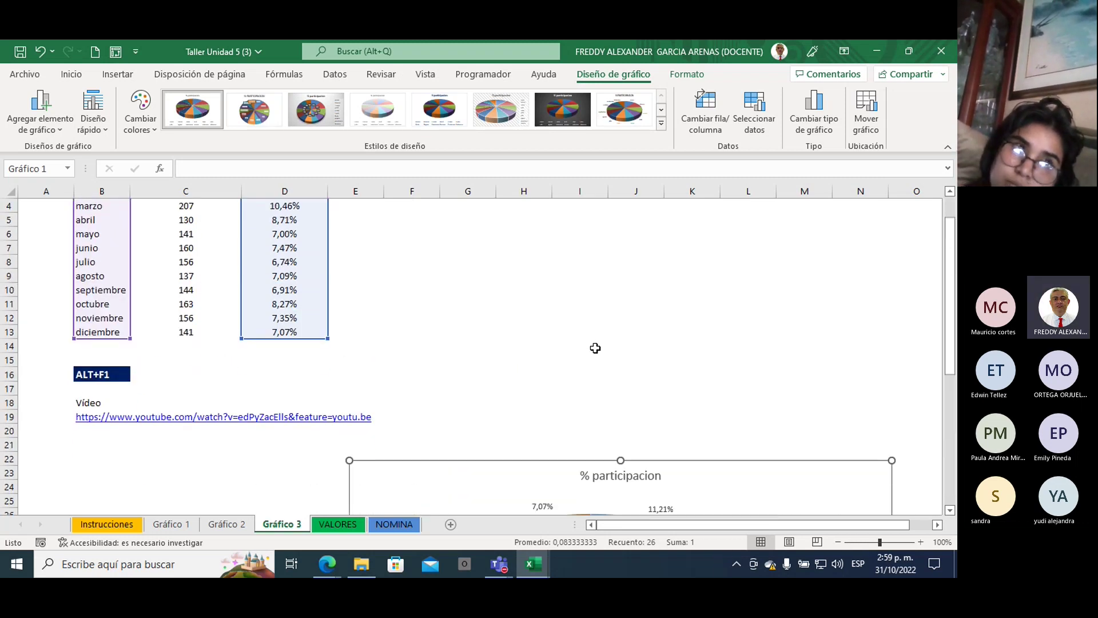
pyautogui.click(479, 303)
# Insert a 3D pie chart from the Mes and Unidades vendidas columns (B1:C13)
pyautogui.moveTo(287, 220); pyautogui.dragTo(295, 375)
pyautogui.moveTo(190, 222); pyautogui.dragTo(191, 369)
pyautogui.click(386, 316)
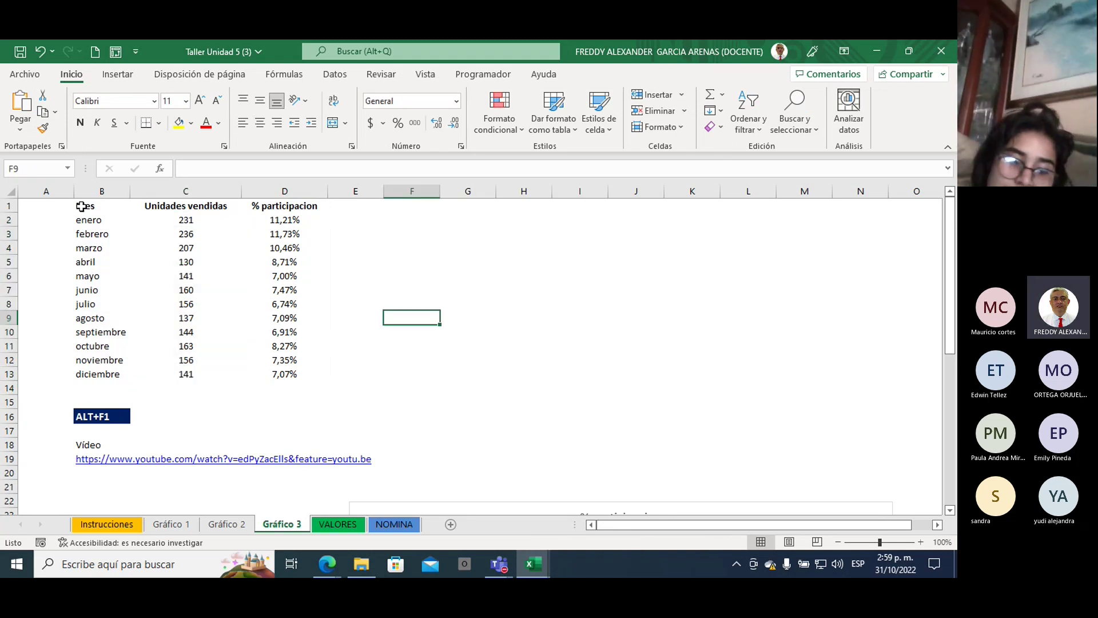
pyautogui.moveTo(80, 207); pyautogui.dragTo(179, 376)
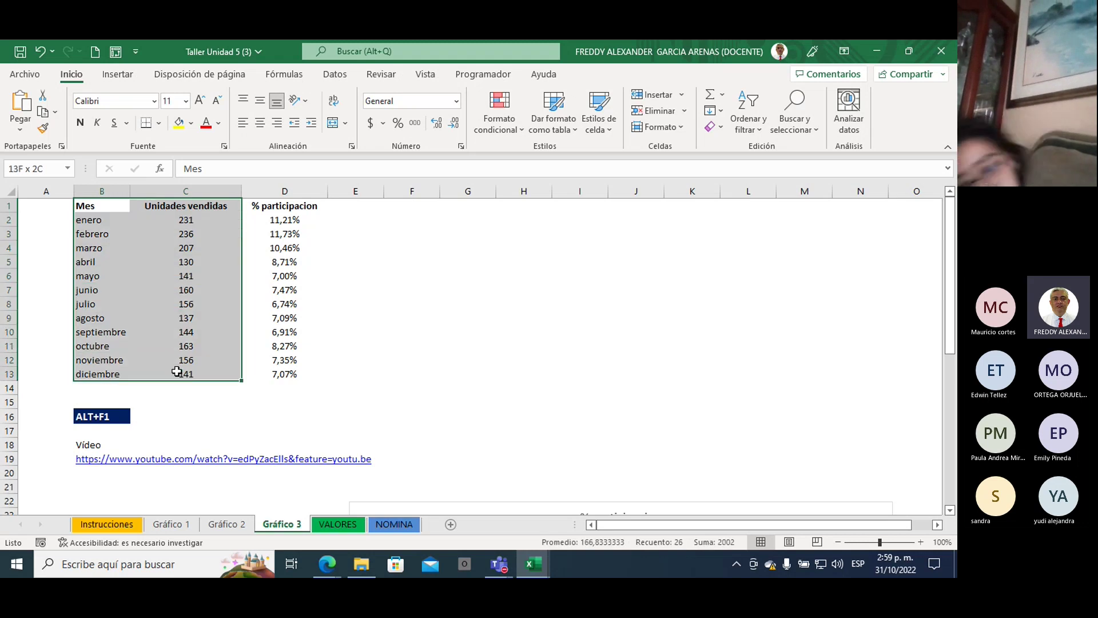
pyautogui.click(126, 81)
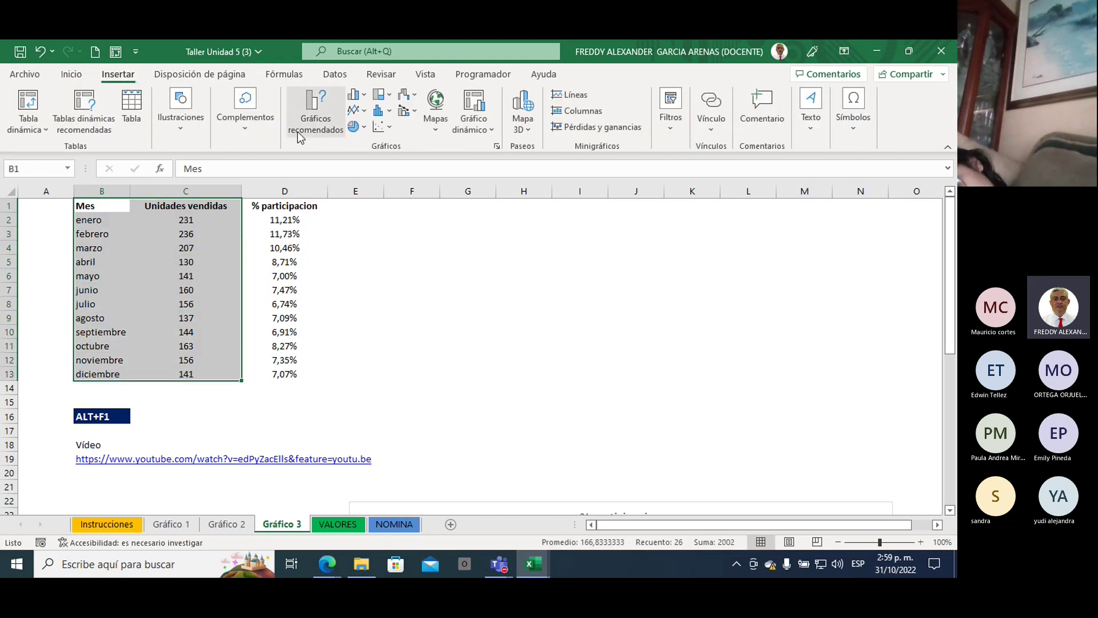
pyautogui.click(356, 127)
pyautogui.click(366, 241)
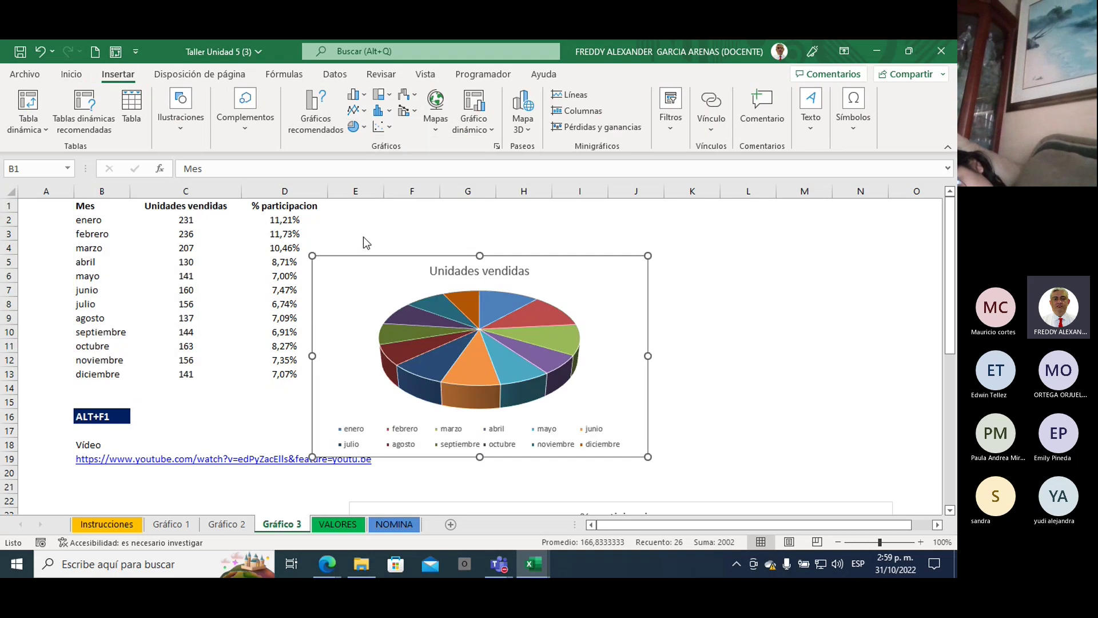
# Enlarge the Unidades vendidas pie chart and position it over the data table, starting near column B, row 1
pyautogui.moveTo(384, 272); pyautogui.dragTo(422, 221)
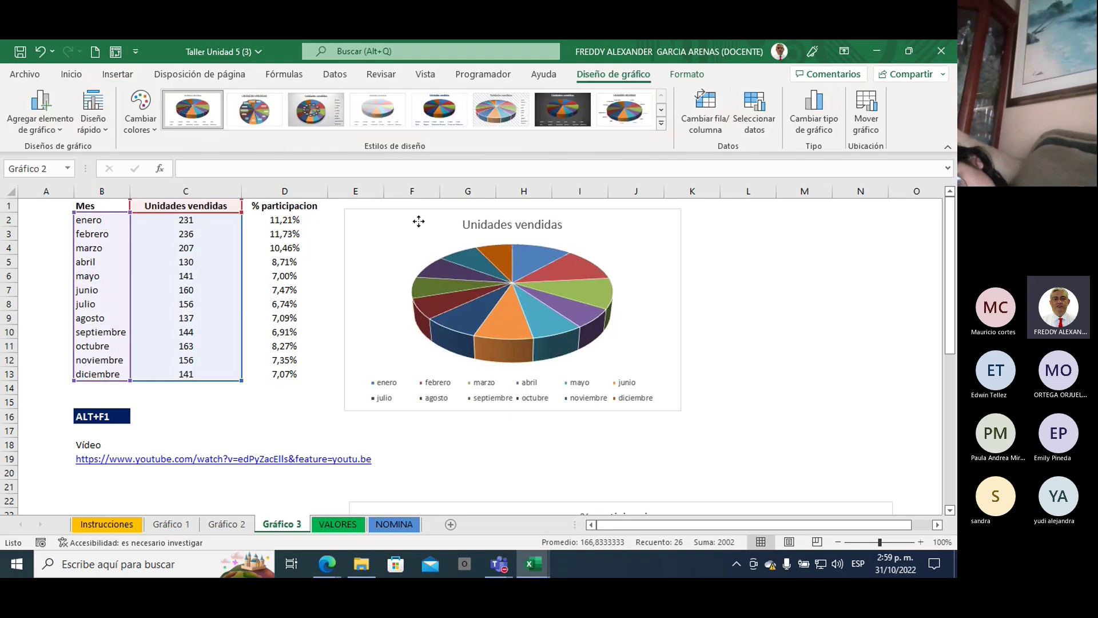
pyautogui.moveTo(681, 410); pyautogui.dragTo(824, 474)
pyautogui.moveTo(652, 225); pyautogui.dragTo(384, 212)
# Add data labels to the Unidades vendidas pie chart in the Extremo externo position
pyautogui.click(577, 212)
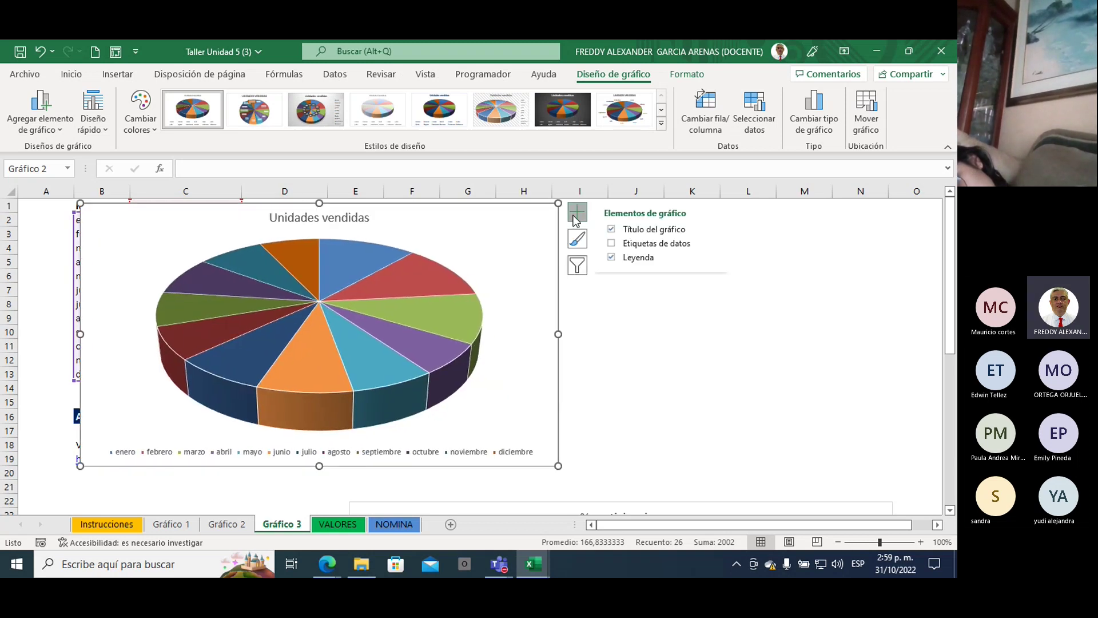
pyautogui.click(612, 243)
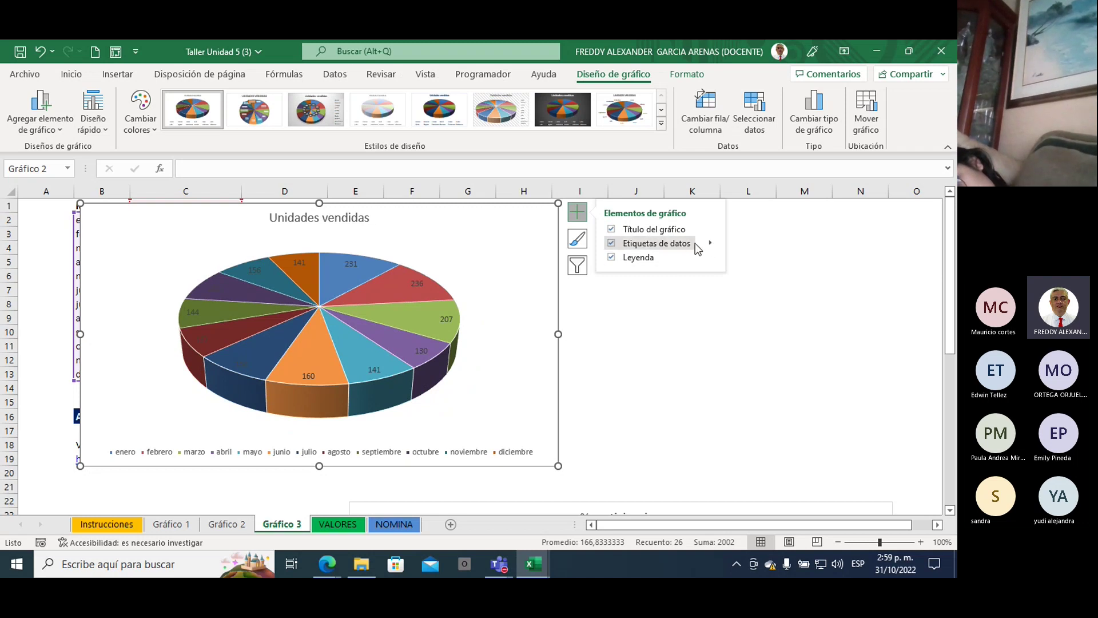
pyautogui.moveTo(708, 242)
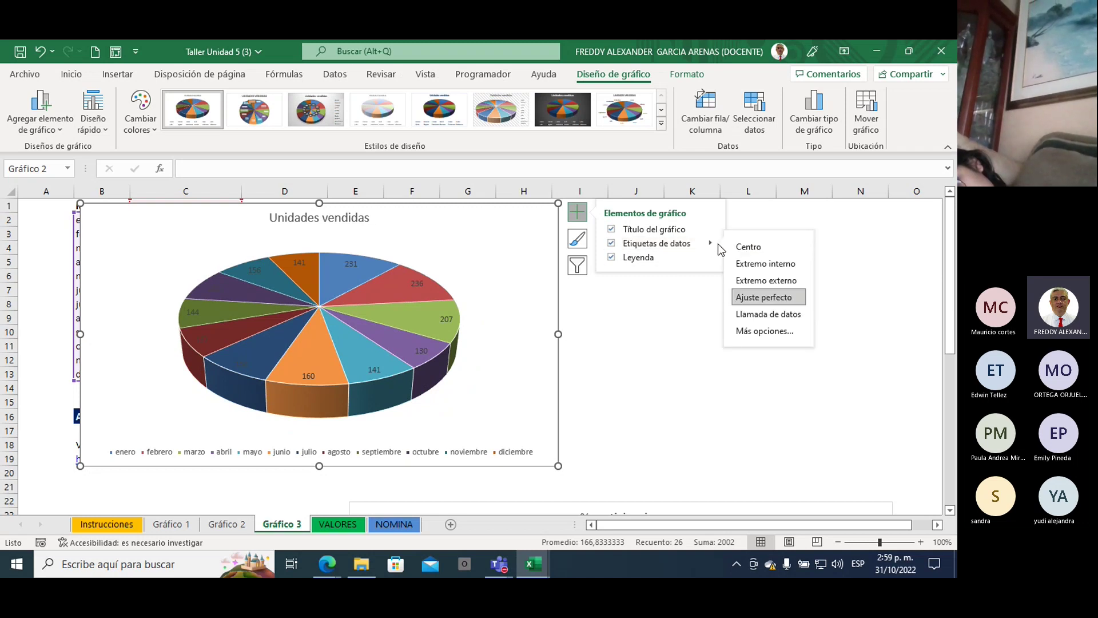
pyautogui.click(760, 282)
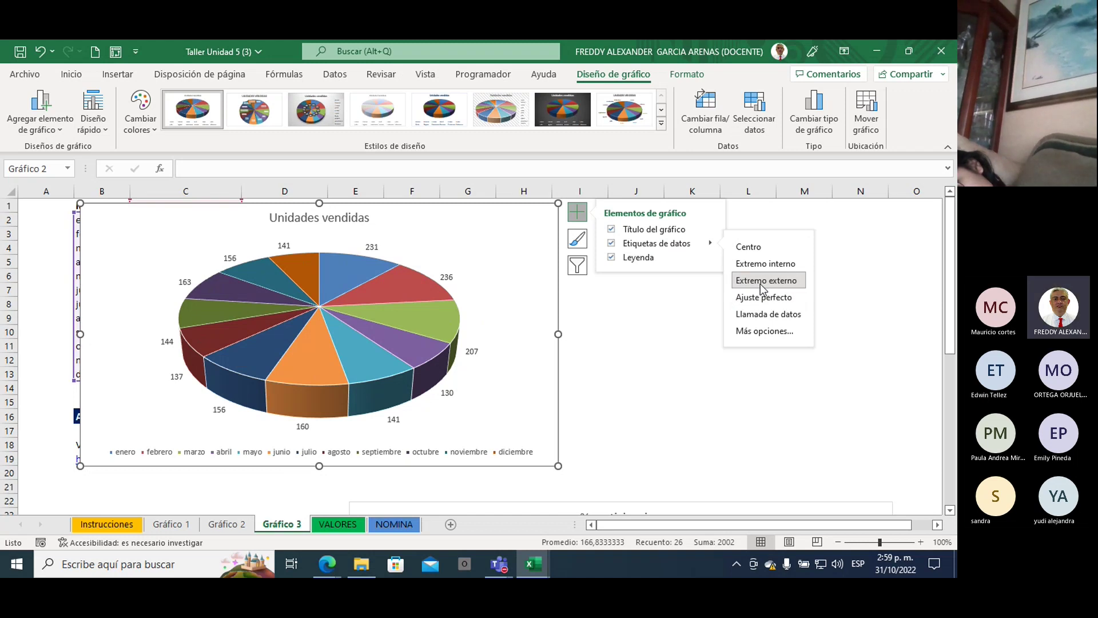
# Position the legend to the right of the pie in the Unidades vendidas chart
pyautogui.moveTo(708, 256)
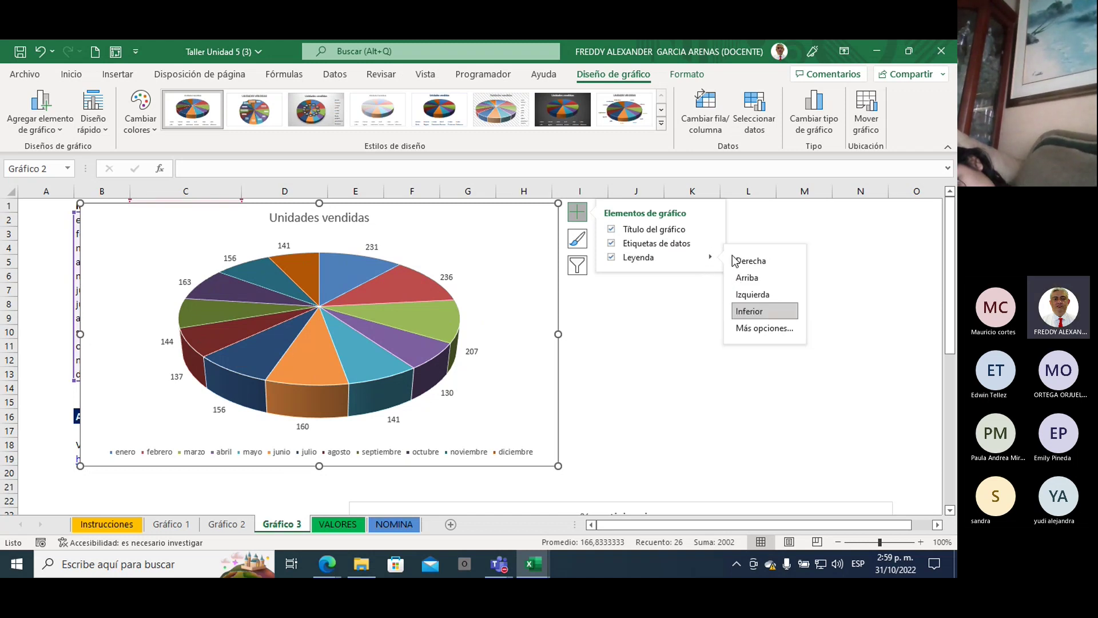
pyautogui.click(746, 261)
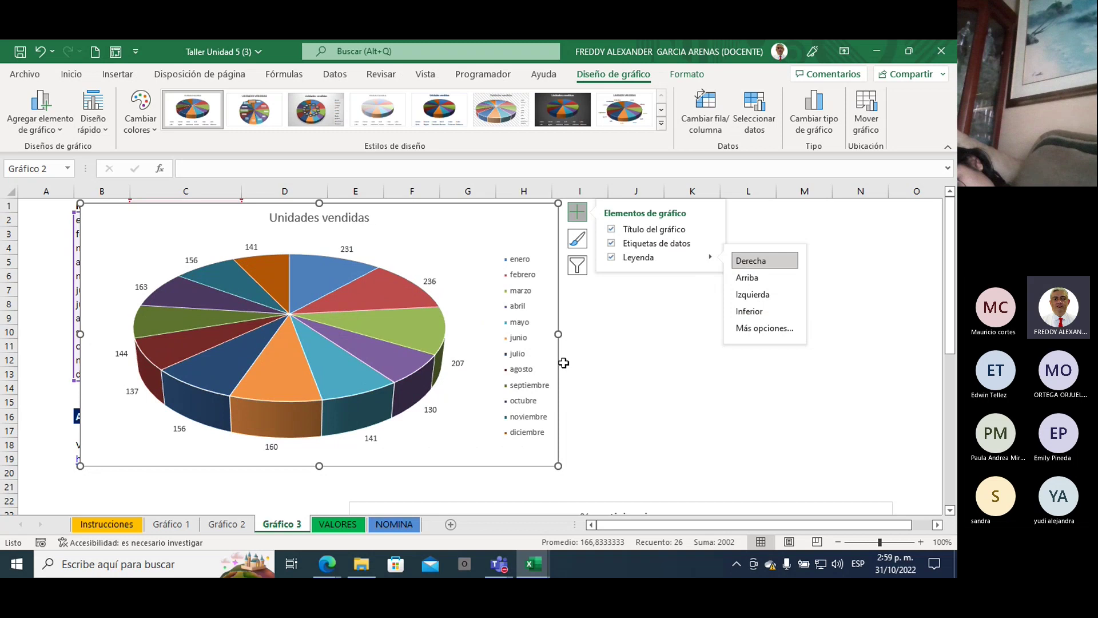
pyautogui.click(625, 334)
# Format the Unidades vendidas chart's data labels to show the percentage instead of the value
pyautogui.rightClick(502, 219)
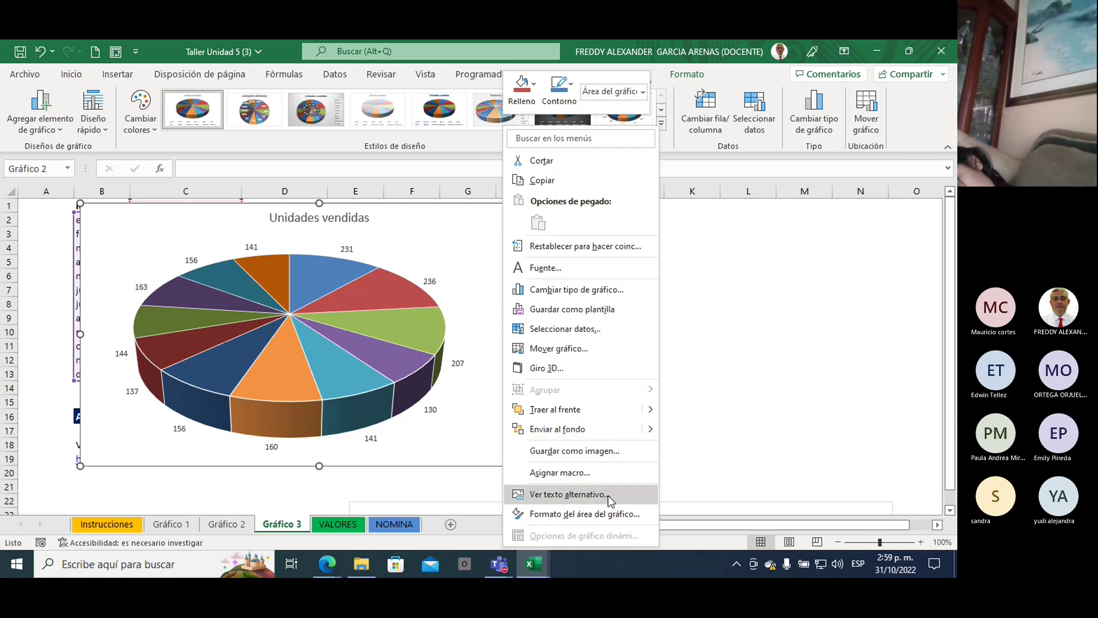
pyautogui.click(609, 513)
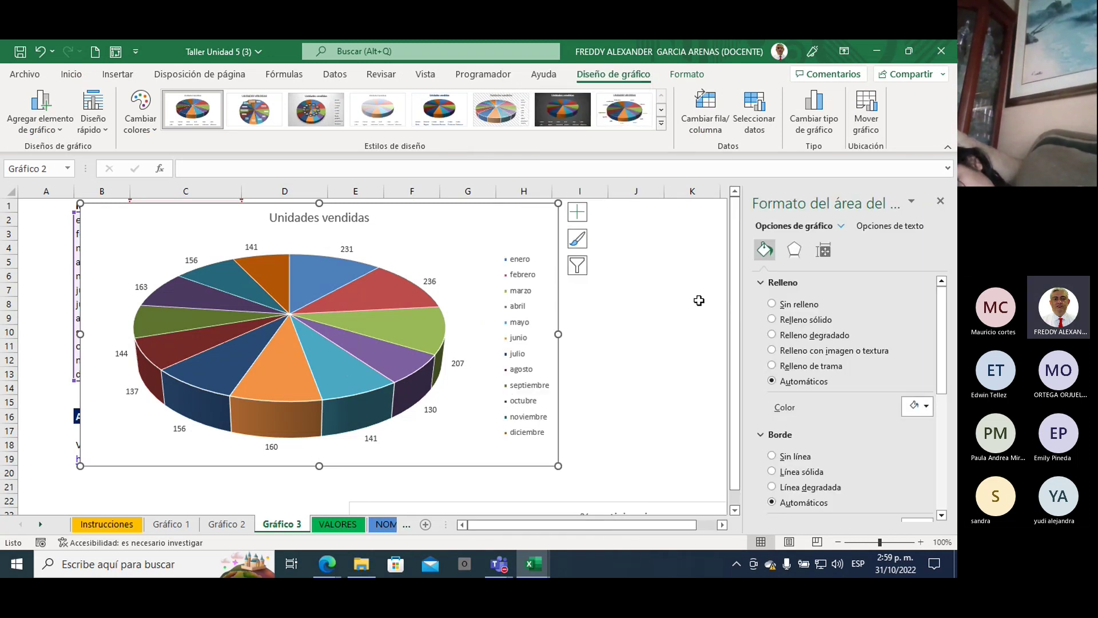
pyautogui.moveTo(741, 239); pyautogui.dragTo(641, 275)
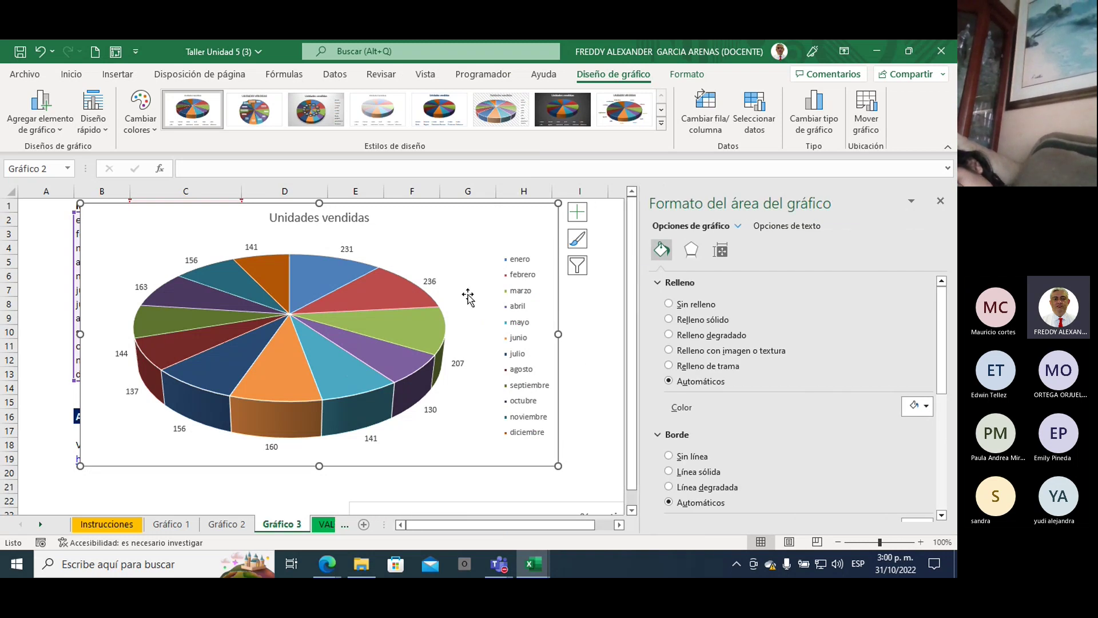
pyautogui.click(431, 280)
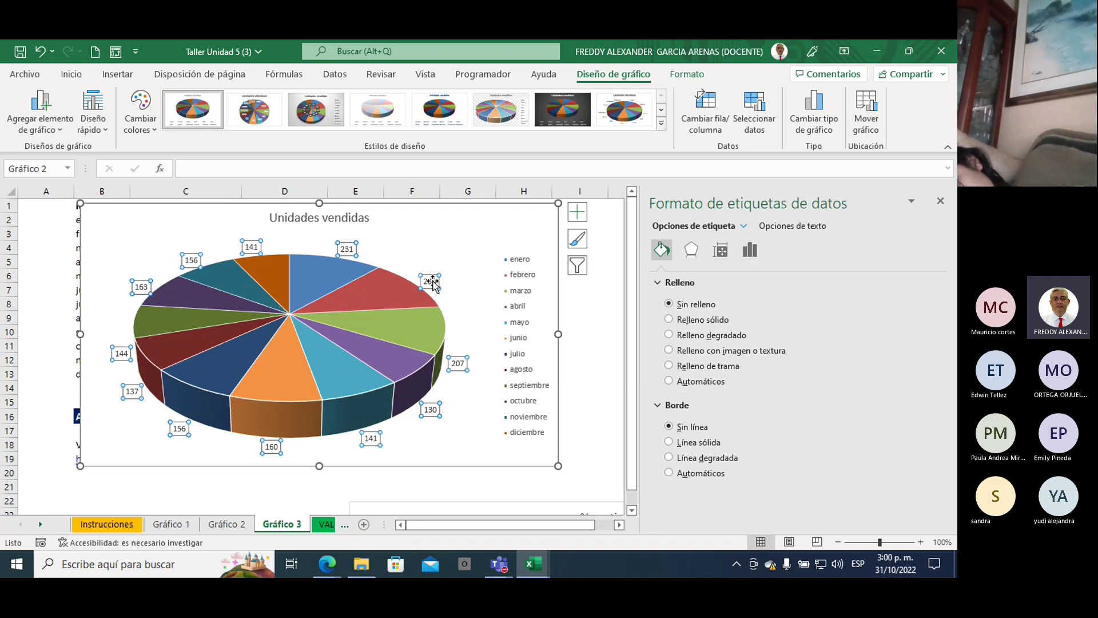
pyautogui.click(752, 255)
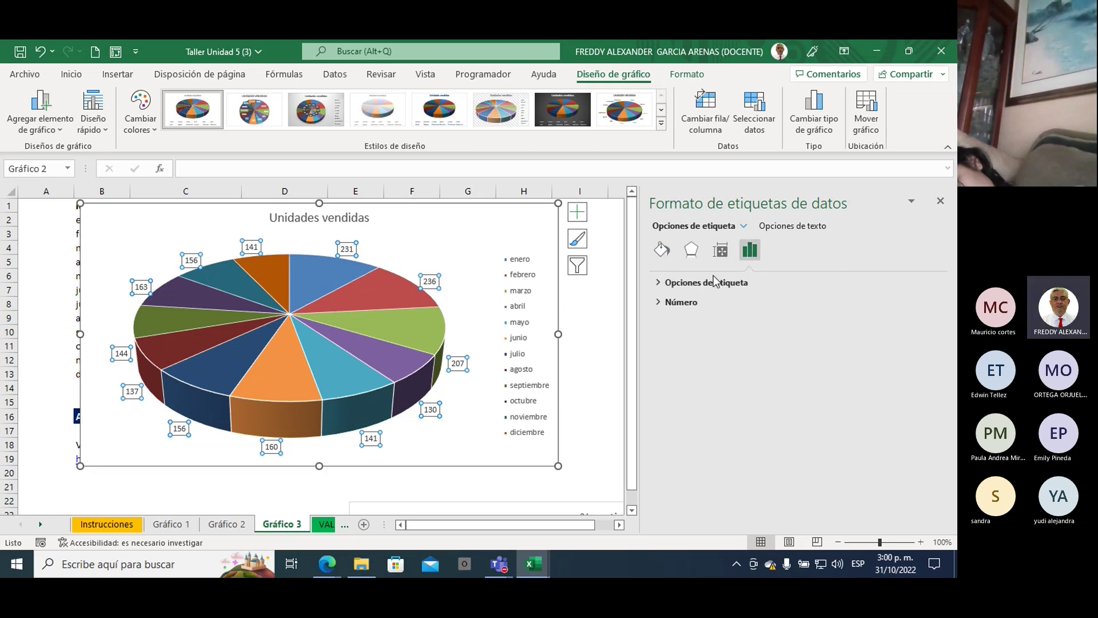
pyautogui.click(665, 284)
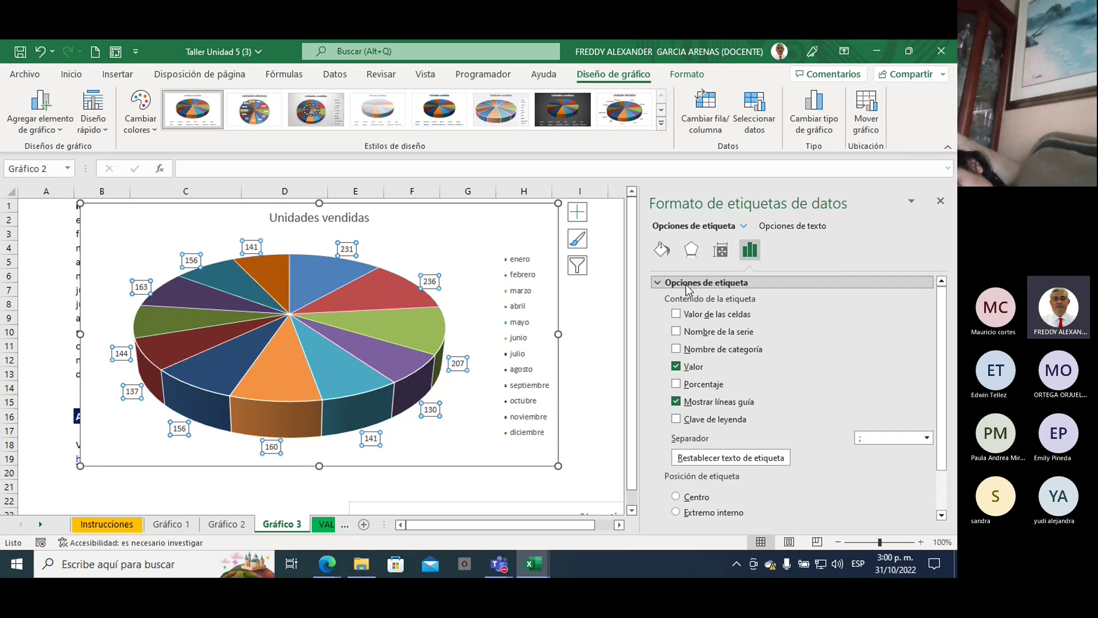
pyautogui.click(678, 369)
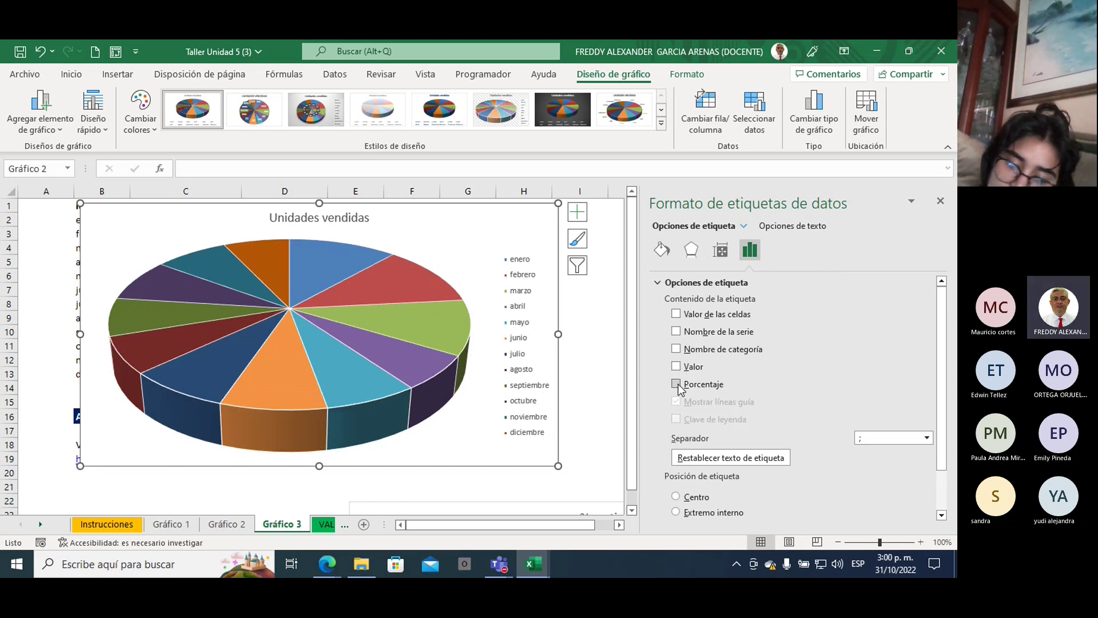
pyautogui.click(679, 385)
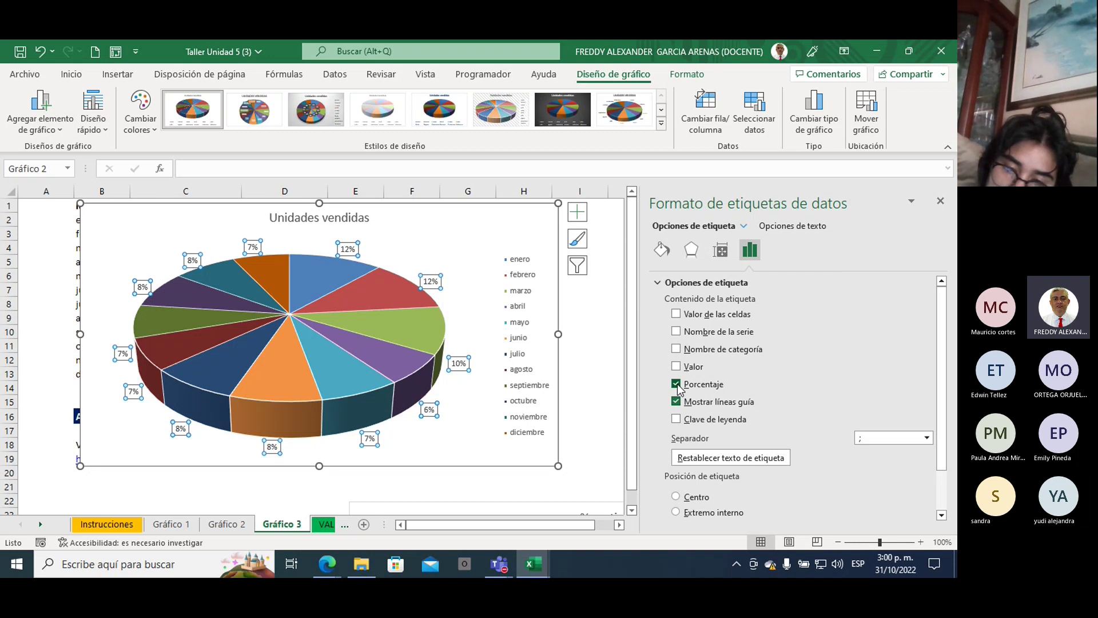
# Try the value and series name in the data labels, and settle on category name with percentage
pyautogui.click(676, 366)
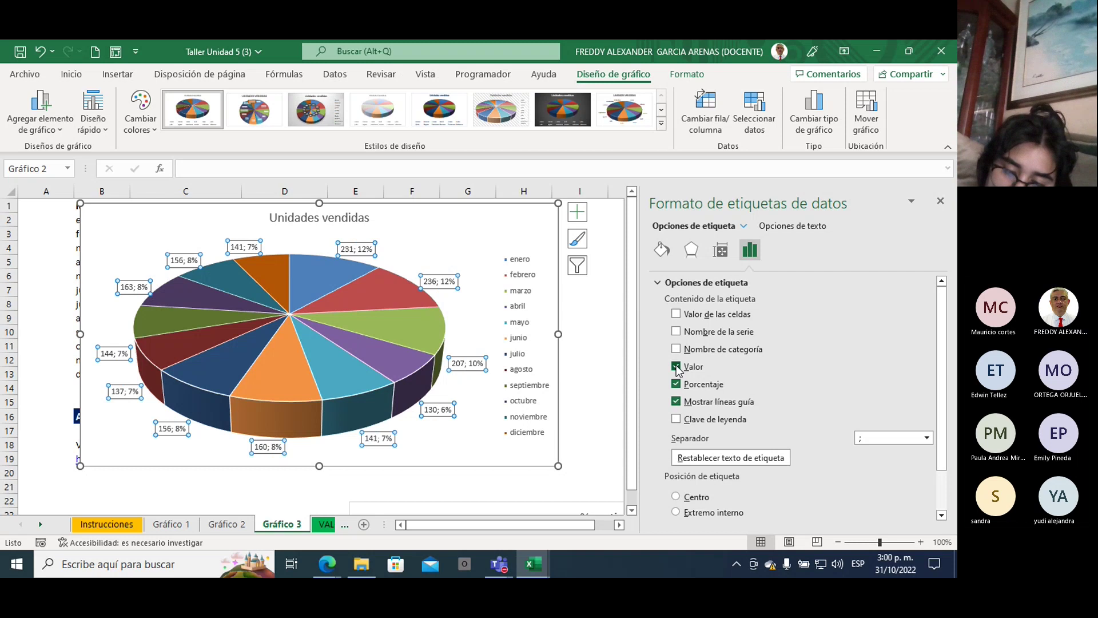
pyautogui.click(676, 331)
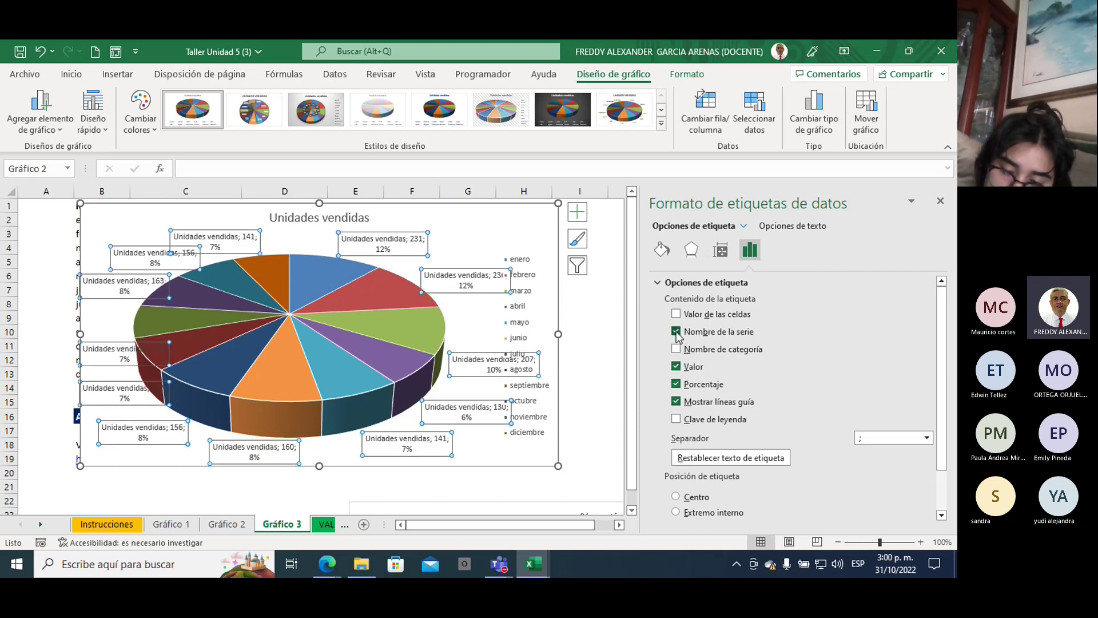
pyautogui.click(676, 331)
pyautogui.click(676, 349)
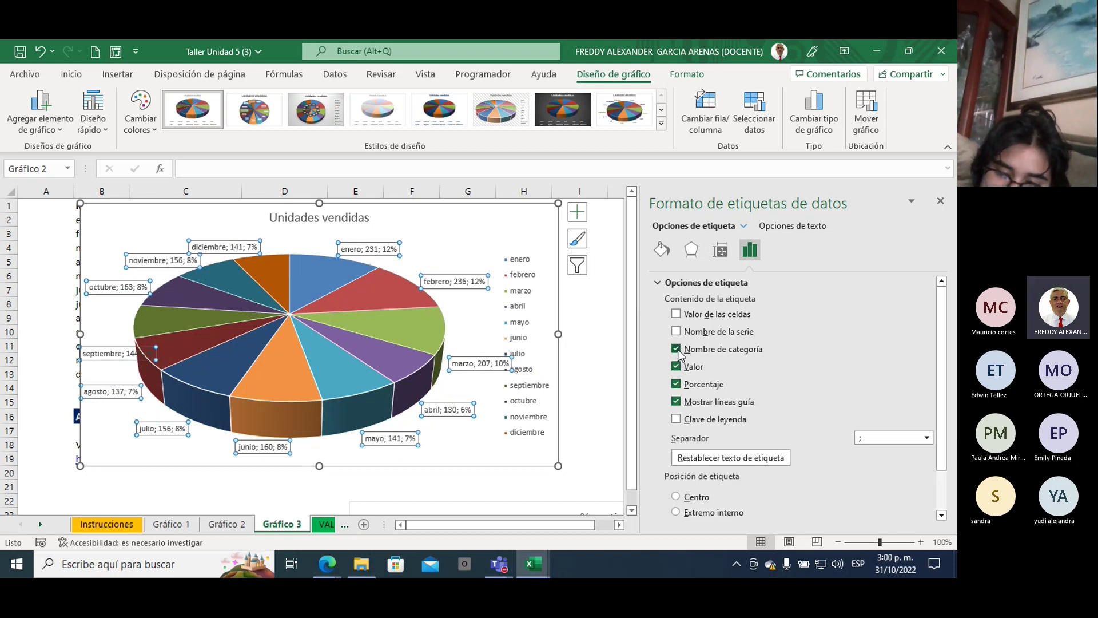
pyautogui.click(676, 366)
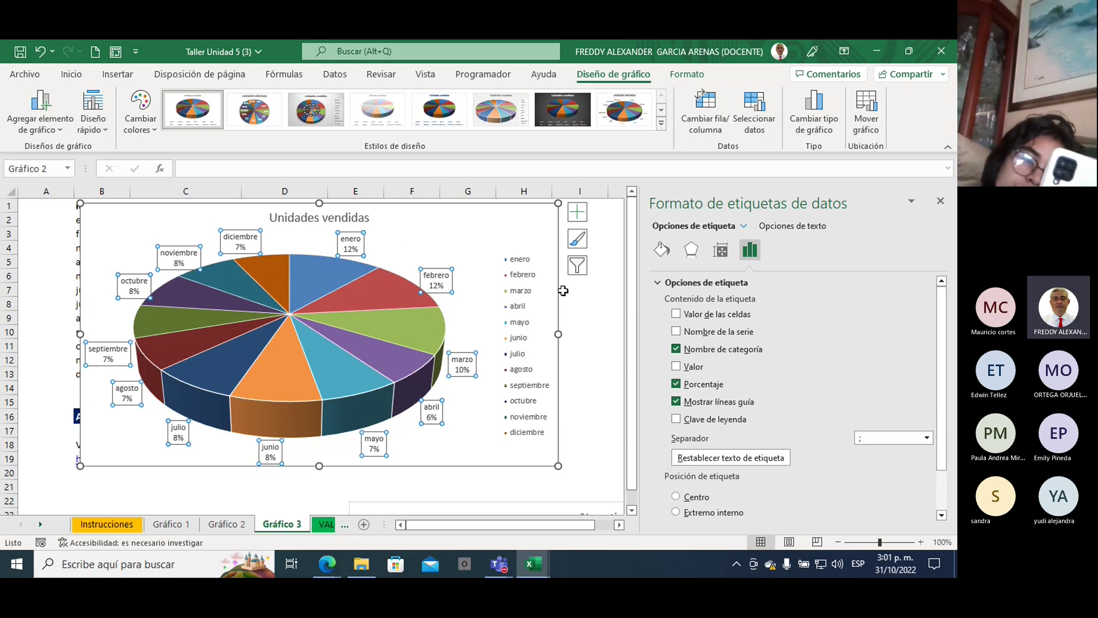
# Remove the legend from the Unidades vendidas chart and widen the chart slightly
pyautogui.click(582, 215)
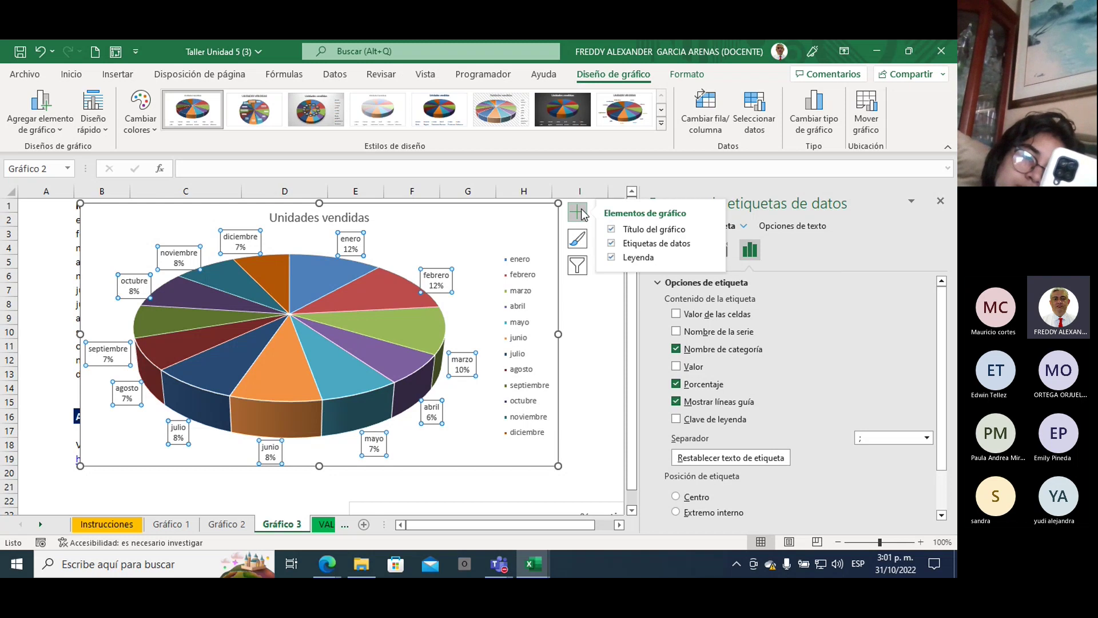
pyautogui.click(611, 259)
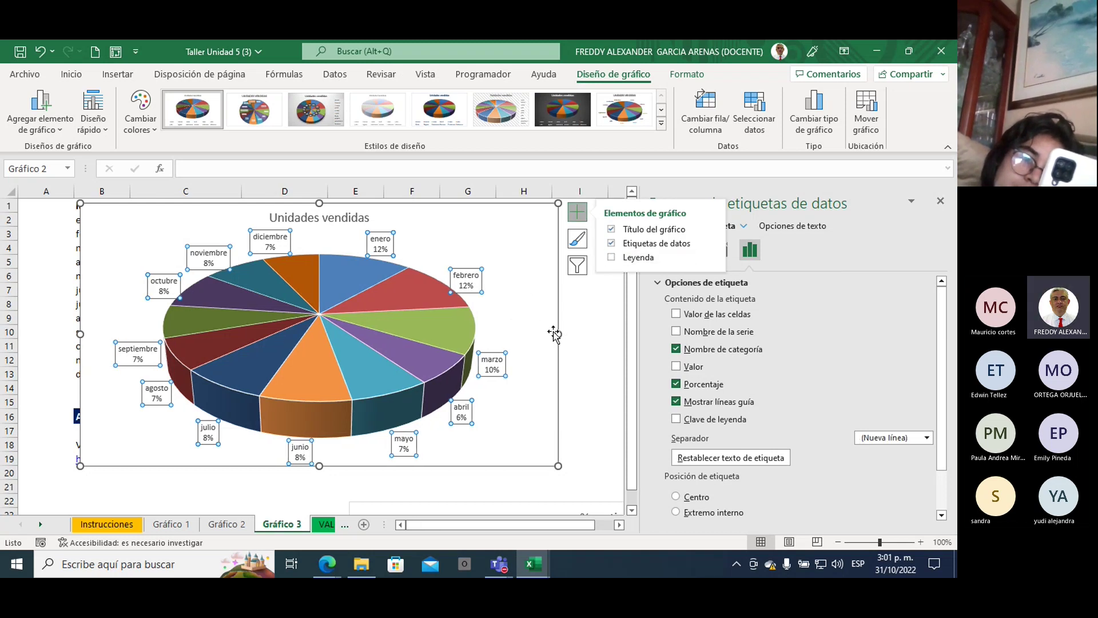
pyautogui.moveTo(558, 334); pyautogui.dragTo(593, 330)
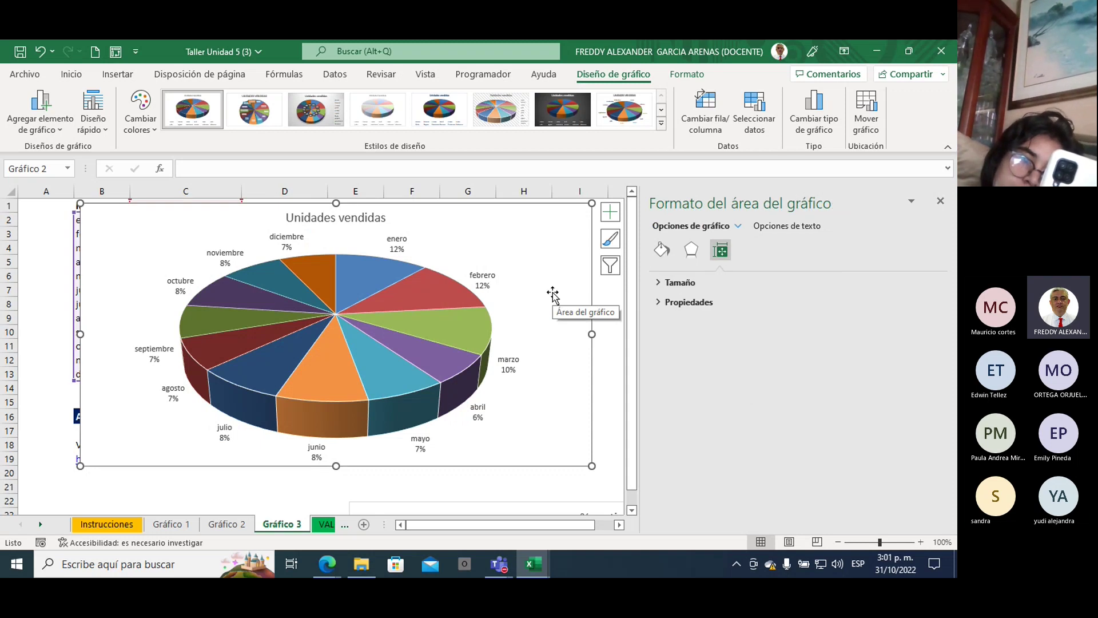
# Review the label content options for the Unidades vendidas data labels and close the formatting pane
pyautogui.click(484, 278)
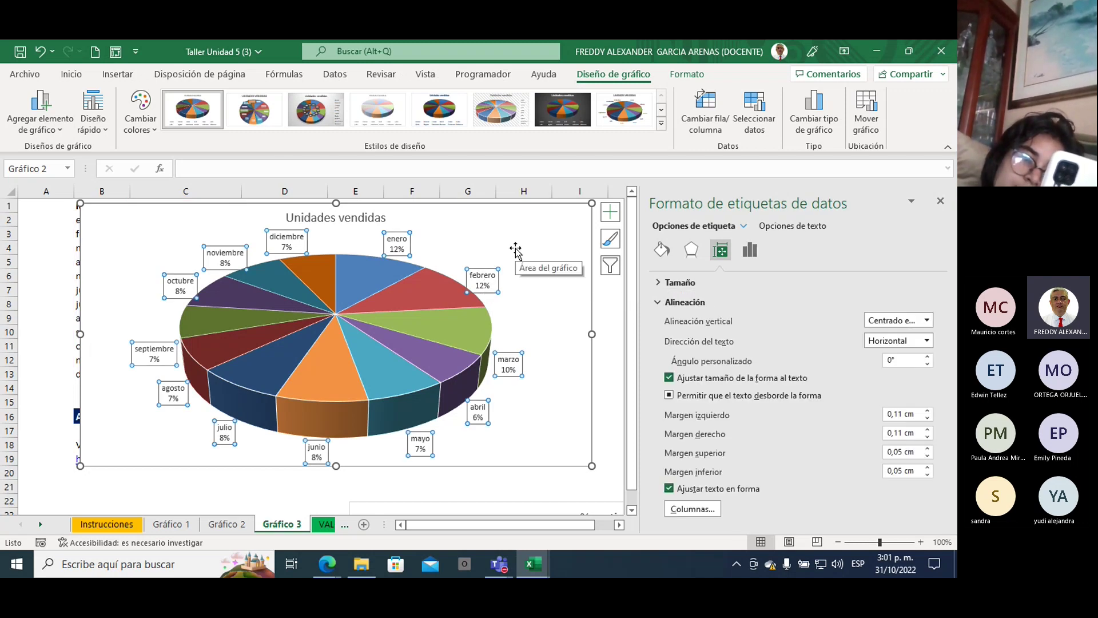
pyautogui.click(751, 252)
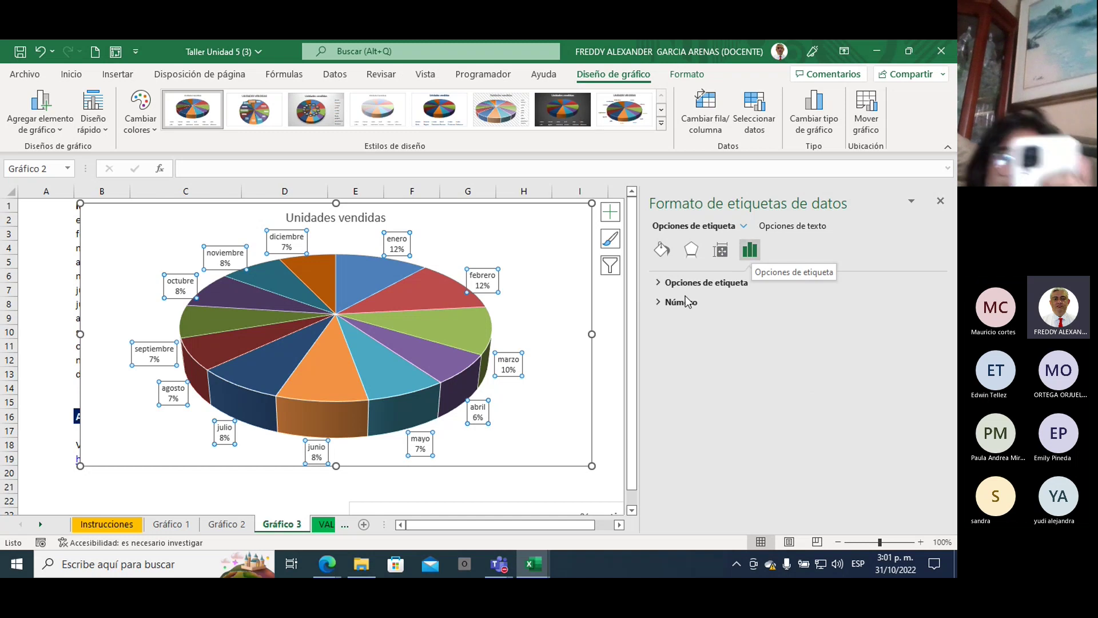
pyautogui.click(659, 283)
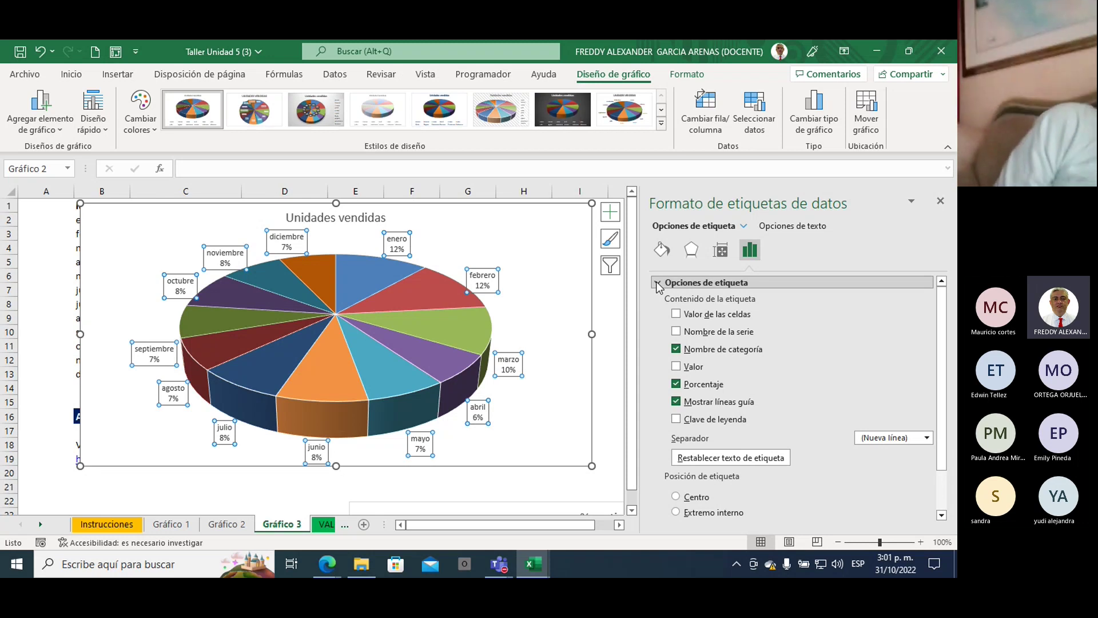
pyautogui.click(611, 317)
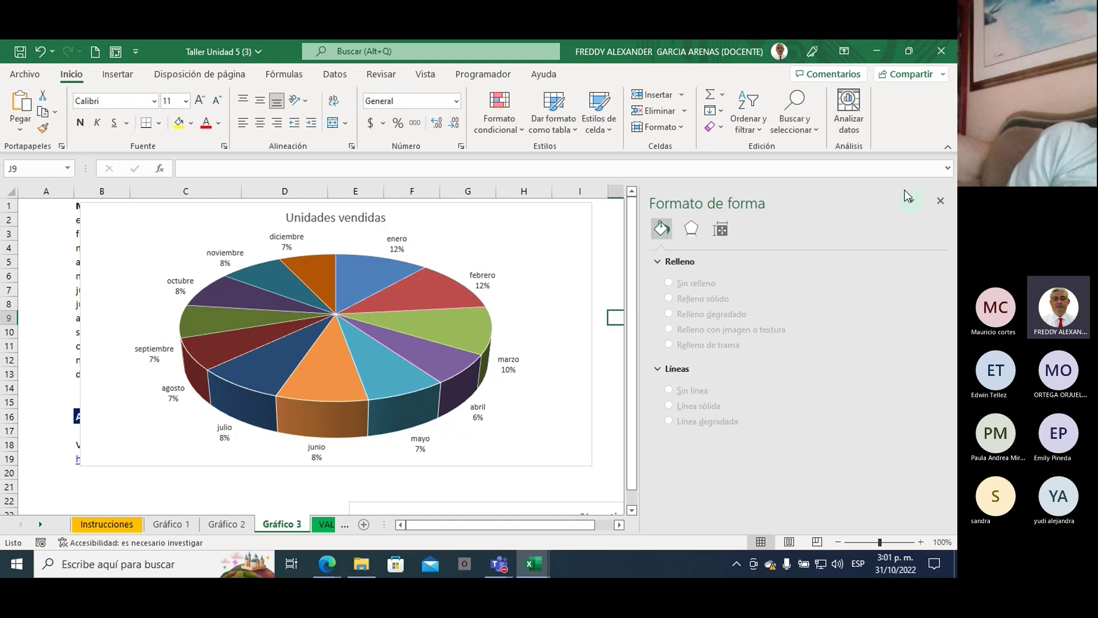
pyautogui.click(939, 201)
# Move the % participacion chart up beside the Unidades vendidas chart to compare them
pyautogui.scroll(-3, 687, 332)
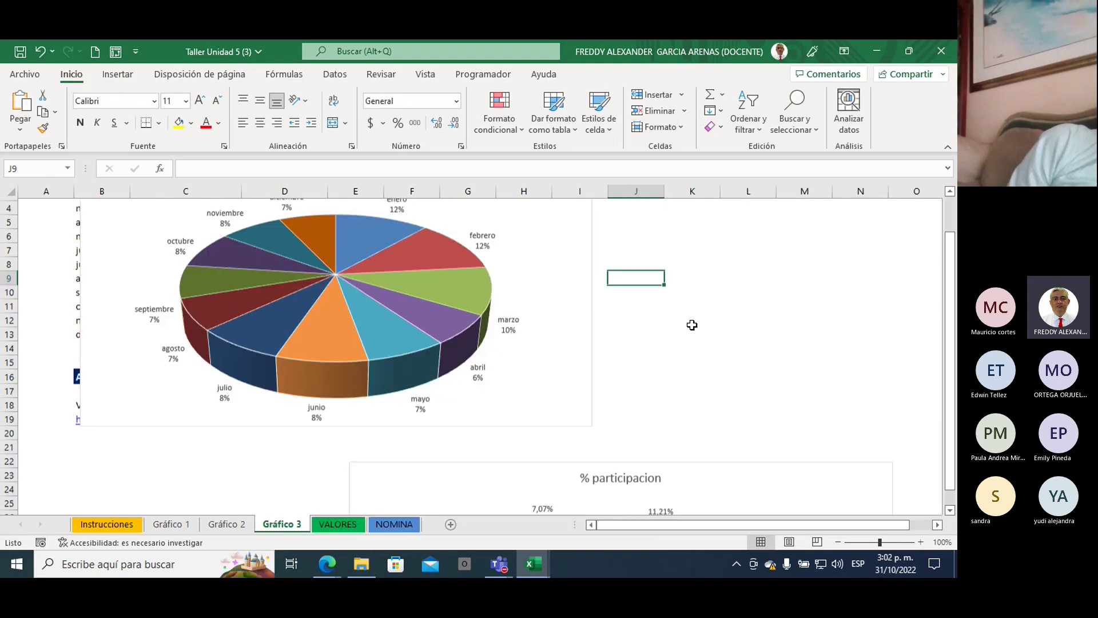
pyautogui.scroll(2, 691, 328)
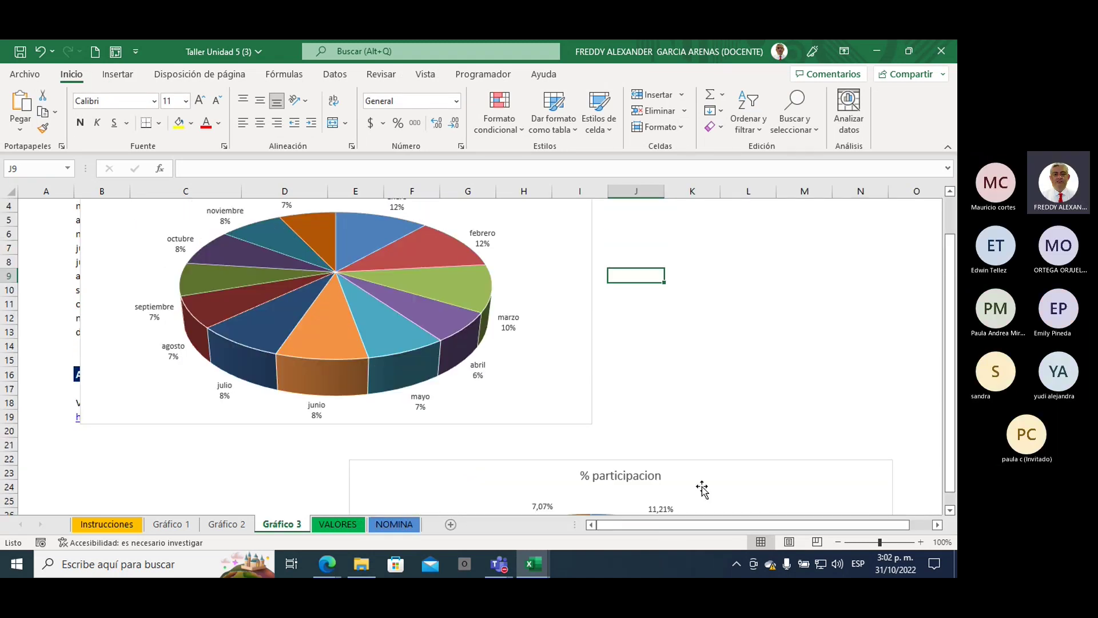
pyautogui.moveTo(704, 488); pyautogui.dragTo(888, 229)
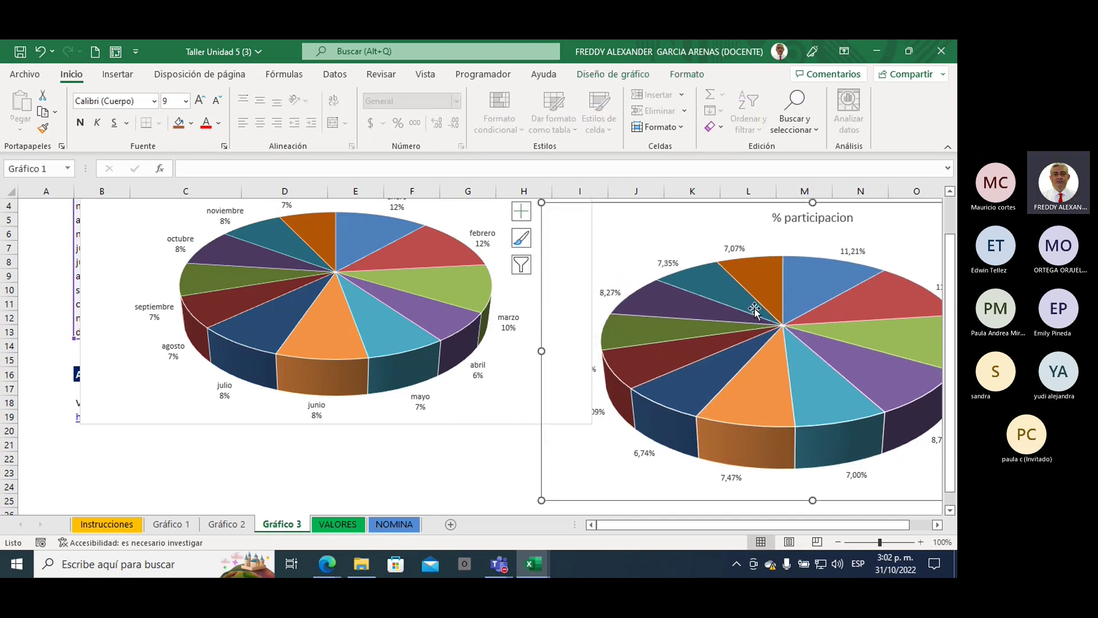
pyautogui.scroll(1, 648, 329)
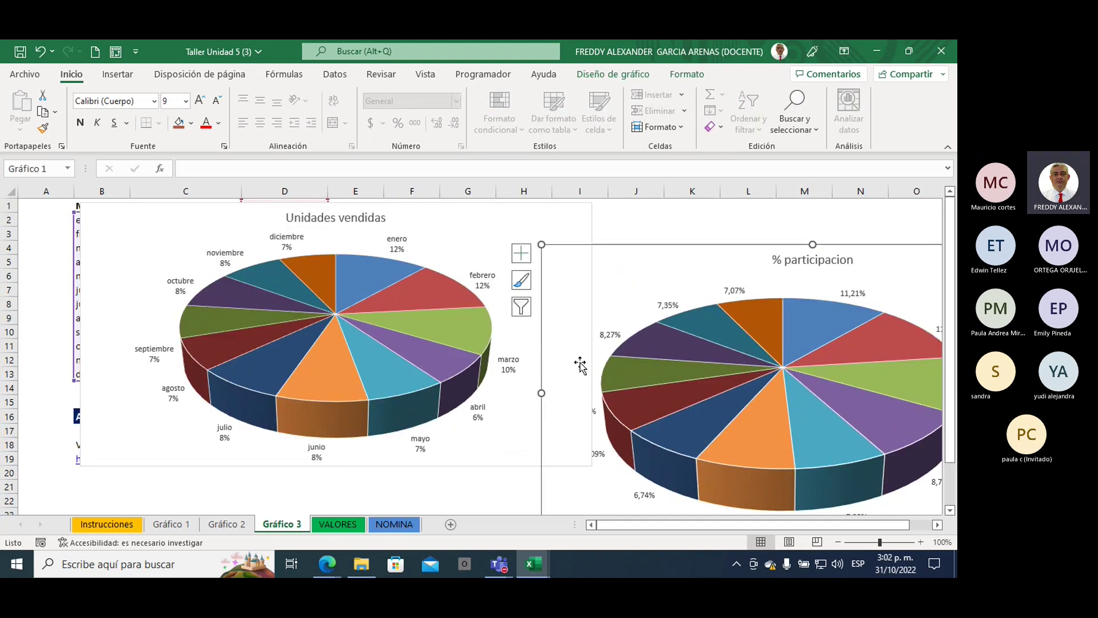
pyautogui.moveTo(631, 353)
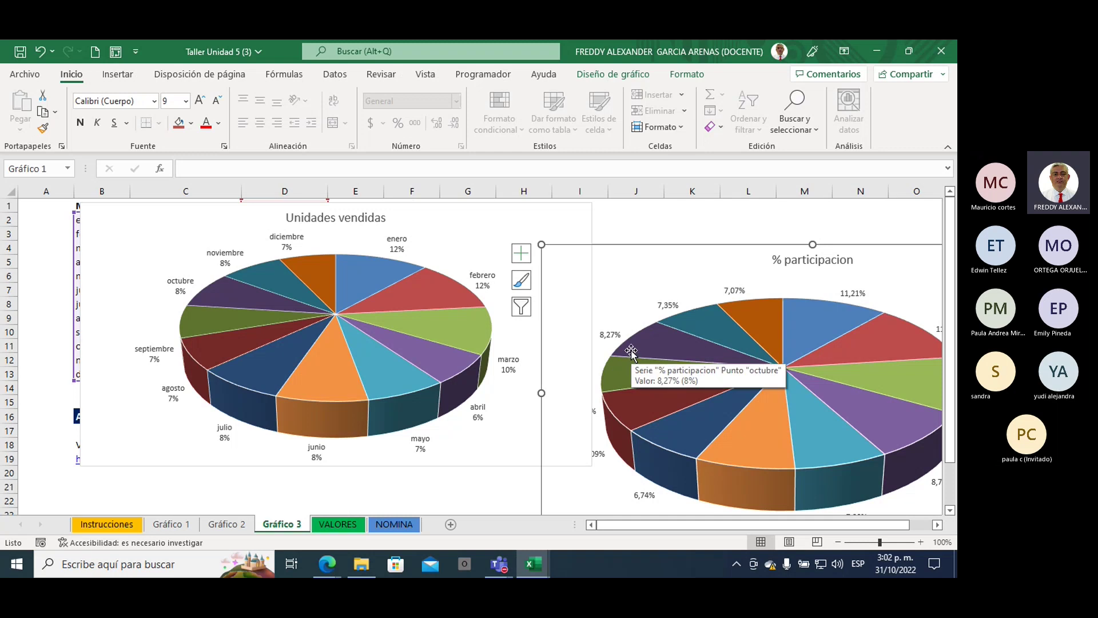
# Move the Unidades vendidas chart below the video link, starting around row 21, to uncover the data table
pyautogui.click(445, 243)
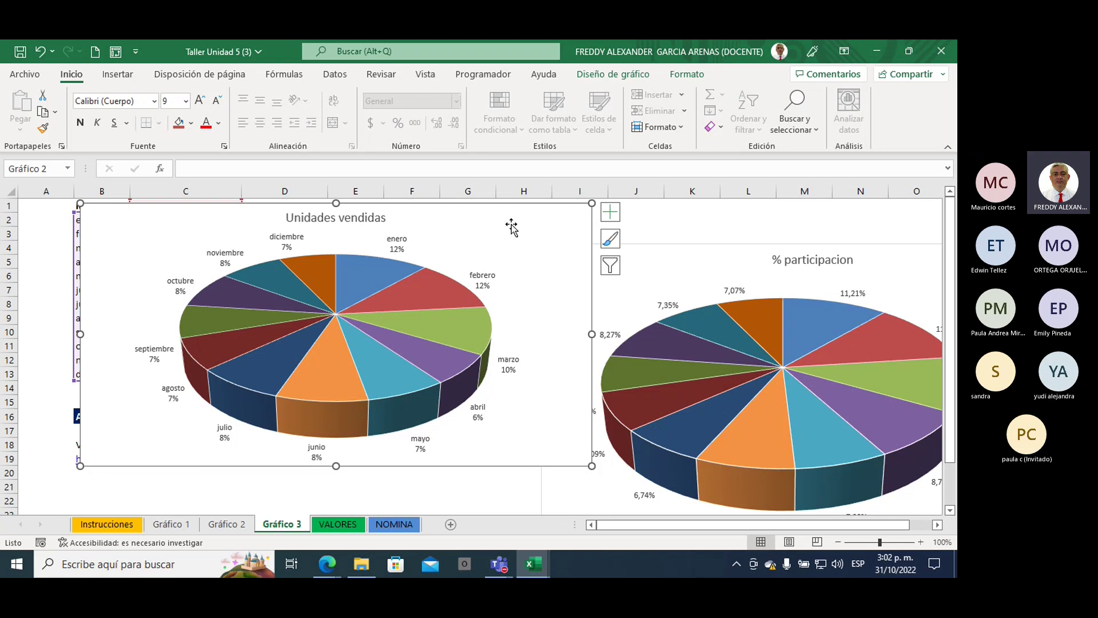
pyautogui.scroll(-2, 538, 229)
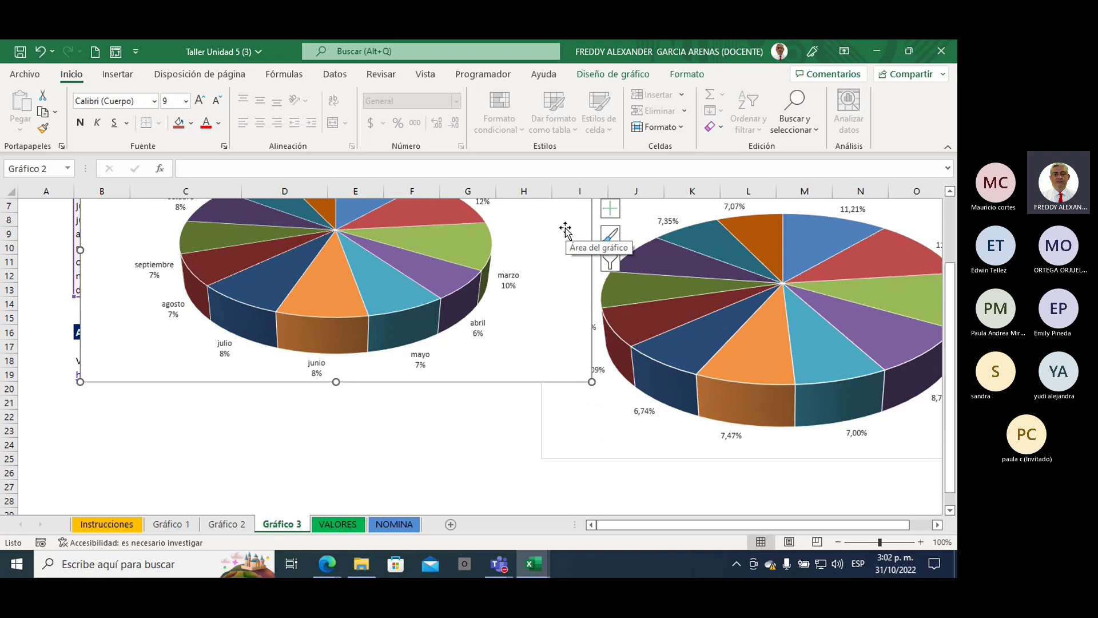
pyautogui.moveTo(565, 229); pyautogui.dragTo(544, 489)
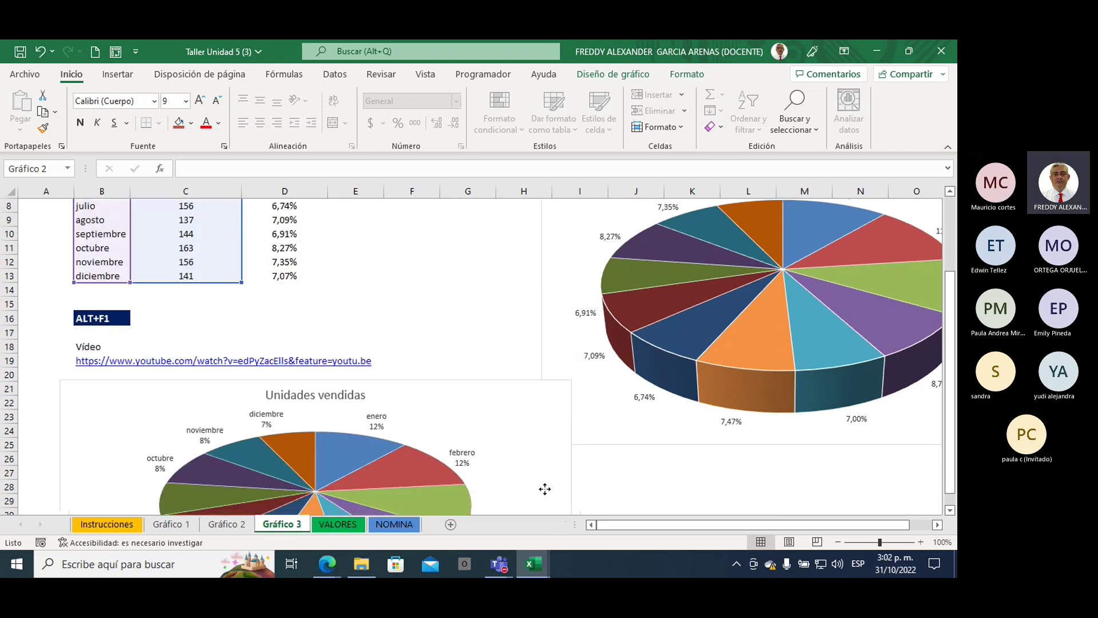
# Move the % participacion chart down beside the Unidades vendidas chart, with its upper edge around row 21
pyautogui.moveTo(634, 430); pyautogui.dragTo(612, 409)
pyautogui.moveTo(558, 298); pyautogui.dragTo(612, 530)
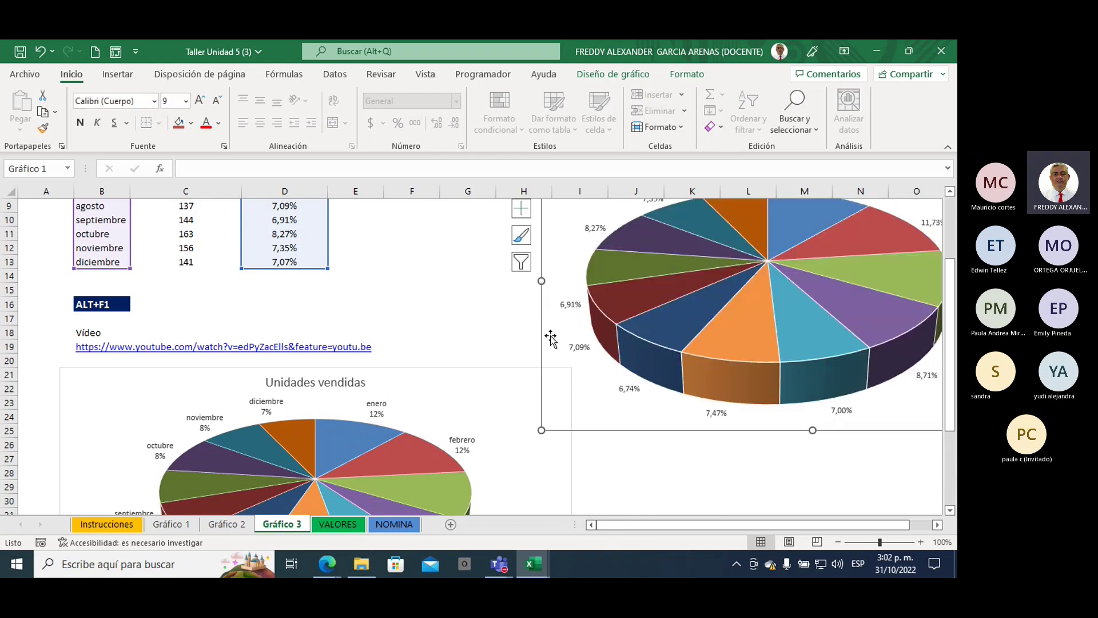
pyautogui.moveTo(551, 338); pyautogui.dragTo(618, 520)
pyautogui.moveTo(601, 376); pyautogui.dragTo(631, 461)
pyautogui.moveTo(559, 331); pyautogui.dragTo(618, 503)
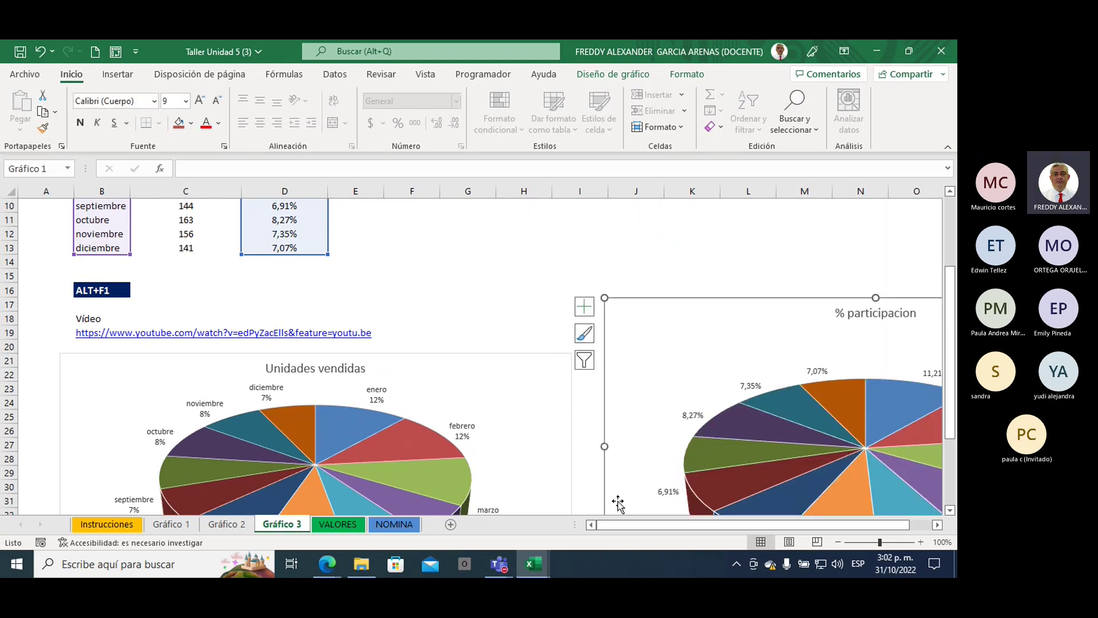
pyautogui.moveTo(644, 333); pyautogui.dragTo(620, 390)
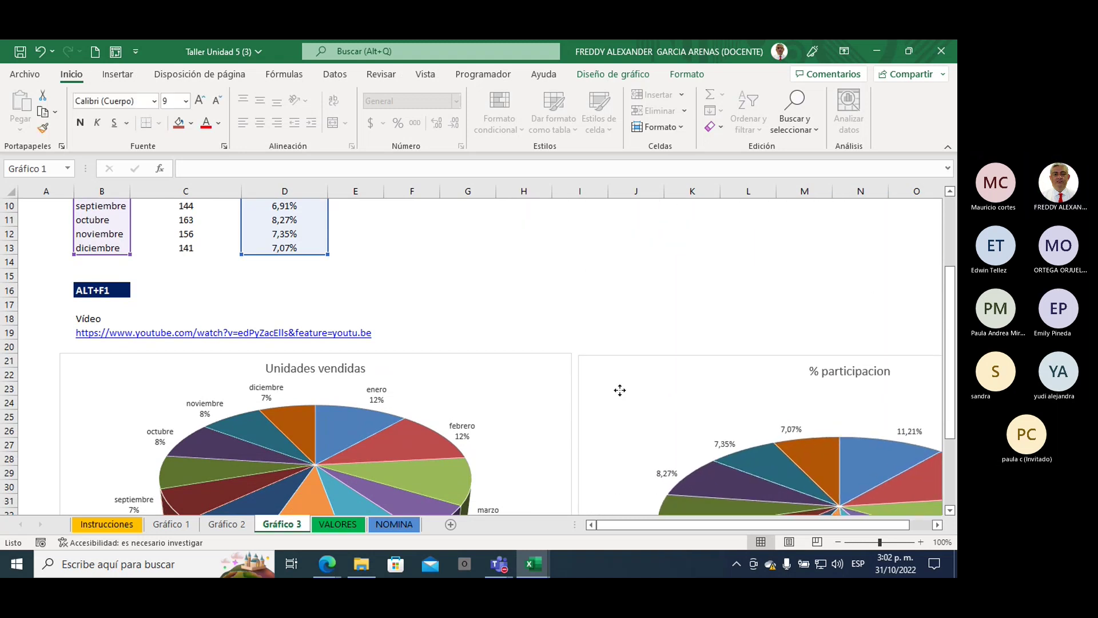
# Select the full monthly sales table B1:D13 including headers and open the recommended charts for it
pyautogui.scroll(3, 517, 304)
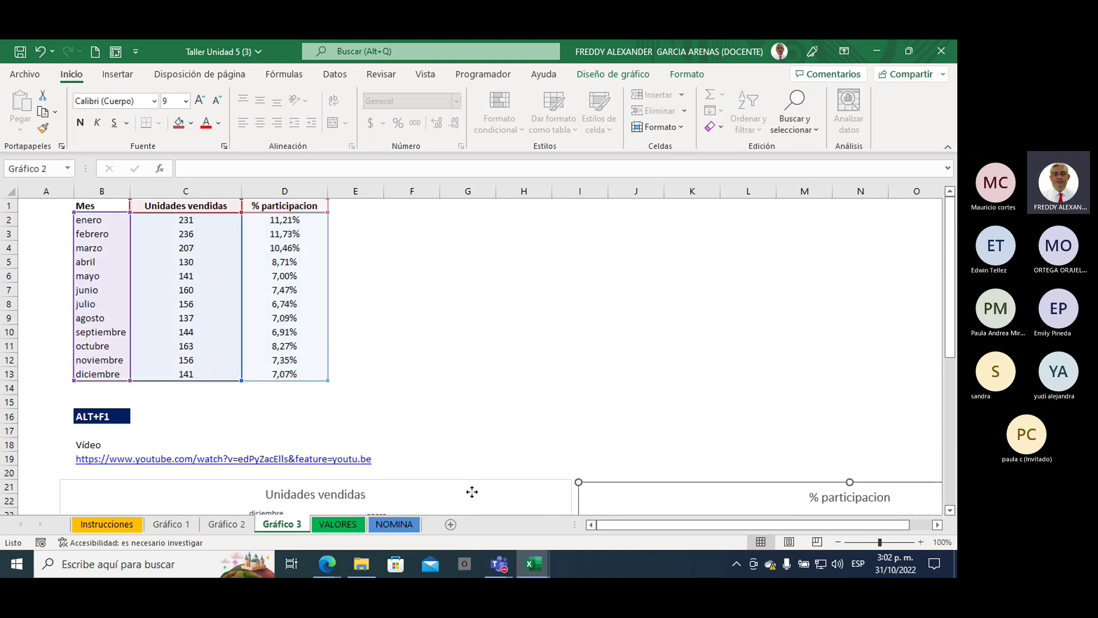
pyautogui.click(445, 288)
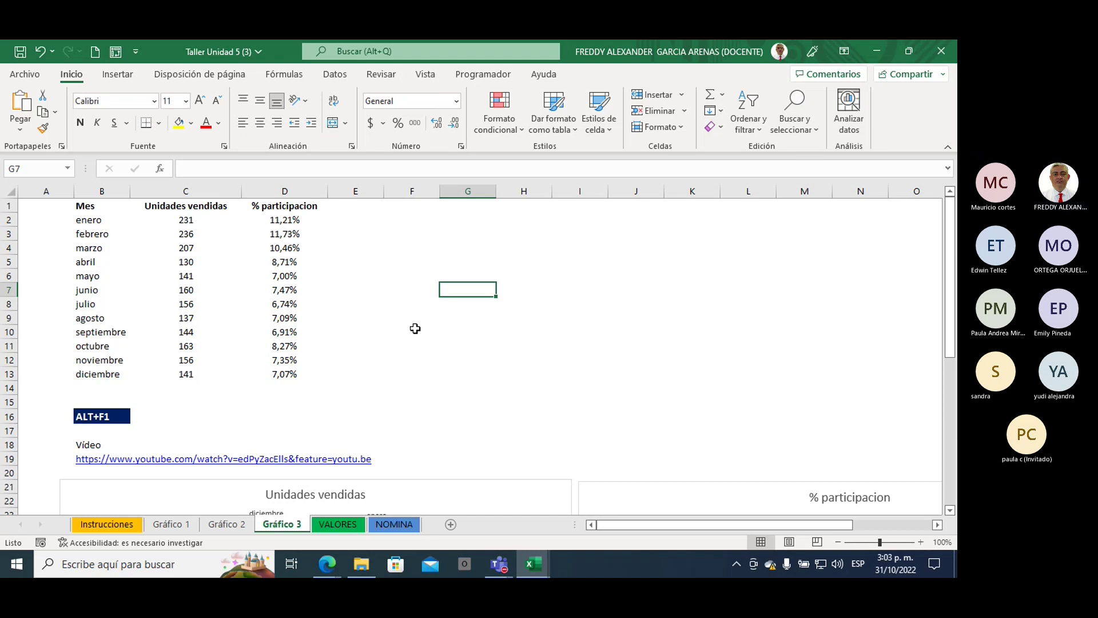
pyautogui.click(88, 206)
pyautogui.moveTo(153, 214); pyautogui.dragTo(283, 372)
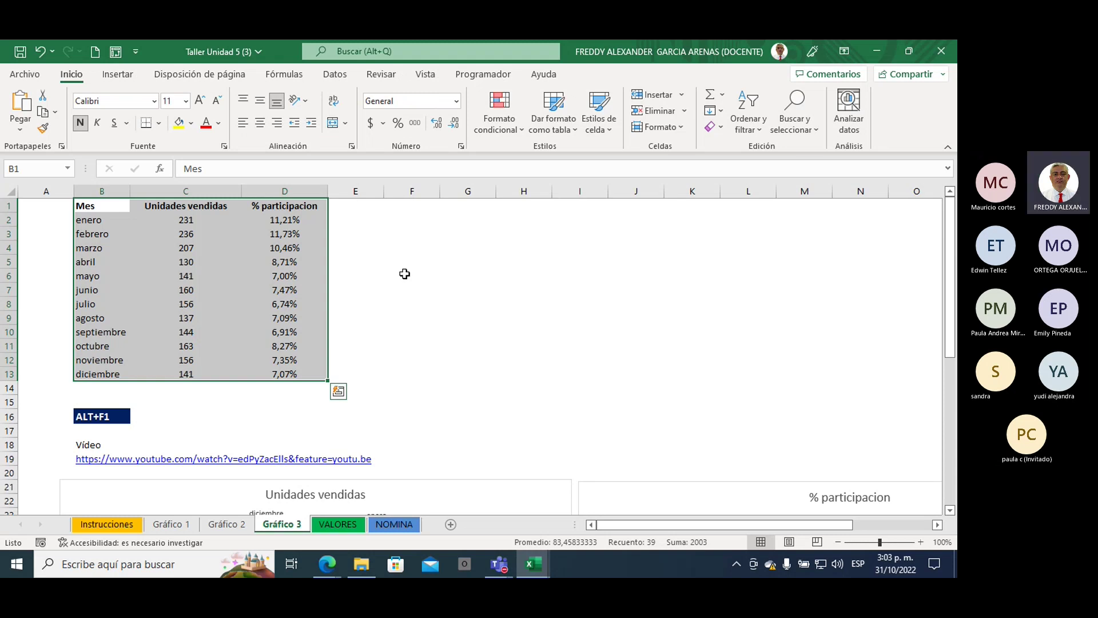
pyautogui.click(119, 75)
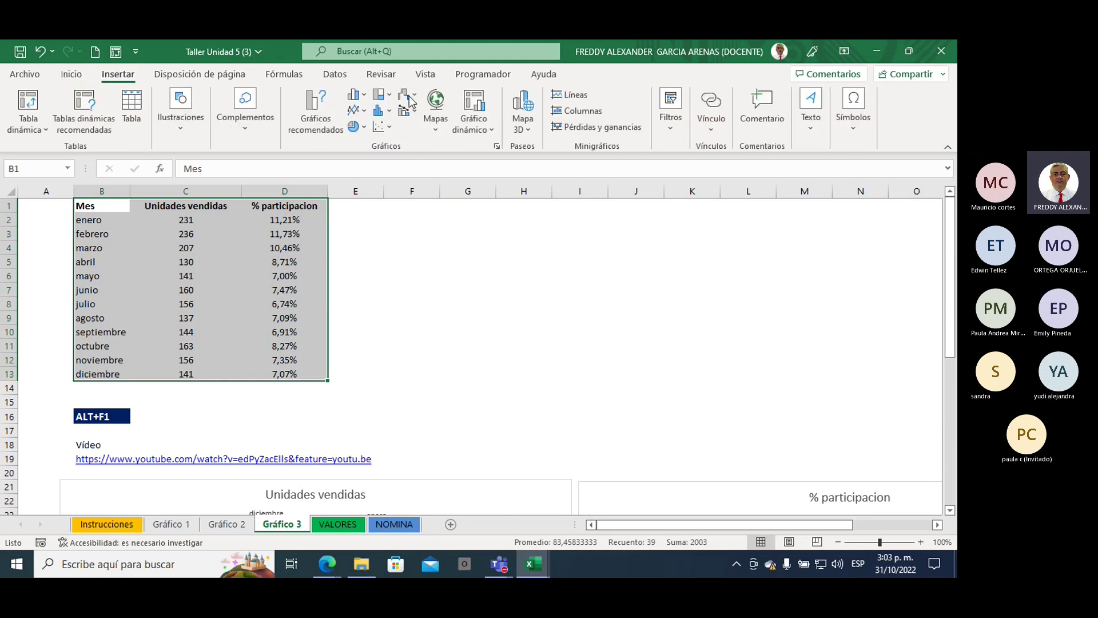
pyautogui.click(313, 130)
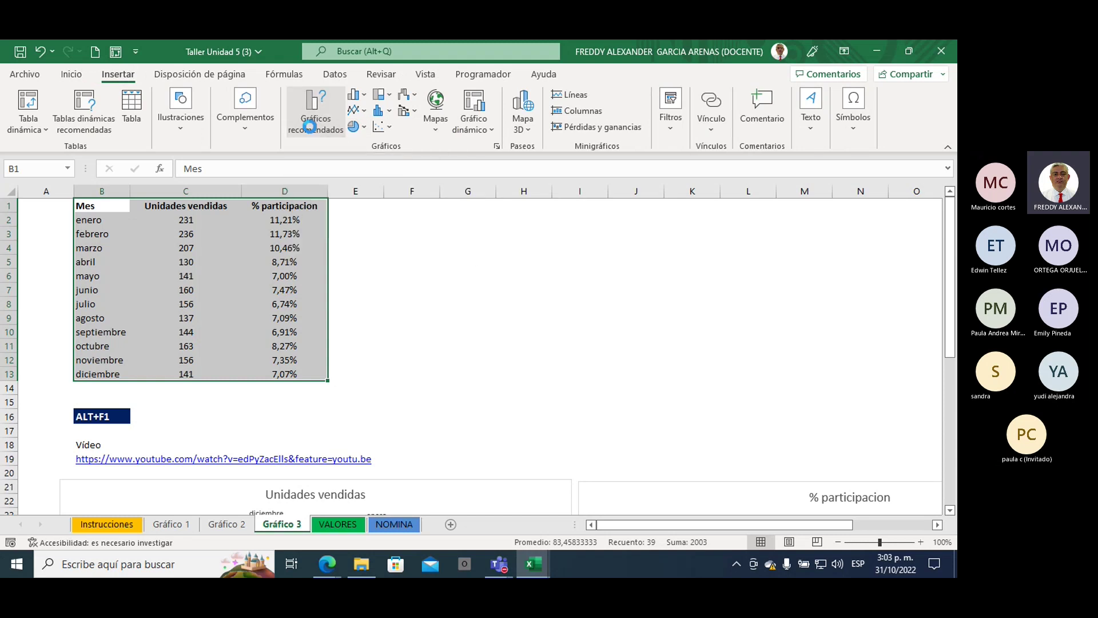
pyautogui.moveTo(372, 95); pyautogui.dragTo(463, 133)
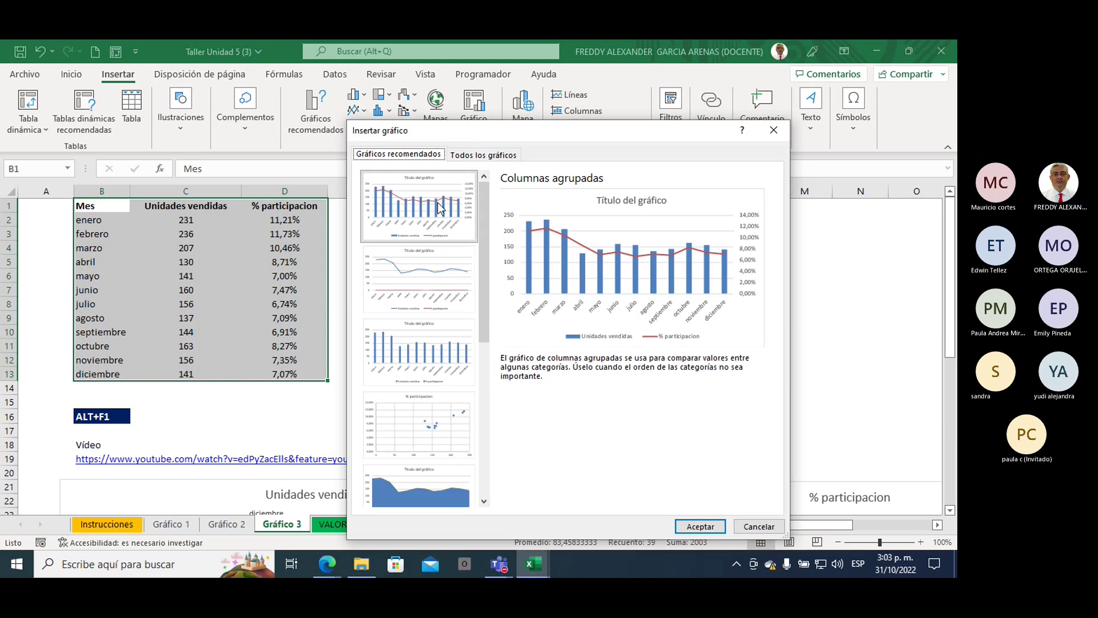
# Review the recommended charts and preview the column, pie, bar, area, scatter and bubble chart types for the table
pyautogui.moveTo(481, 225); pyautogui.dragTo(479, 396)
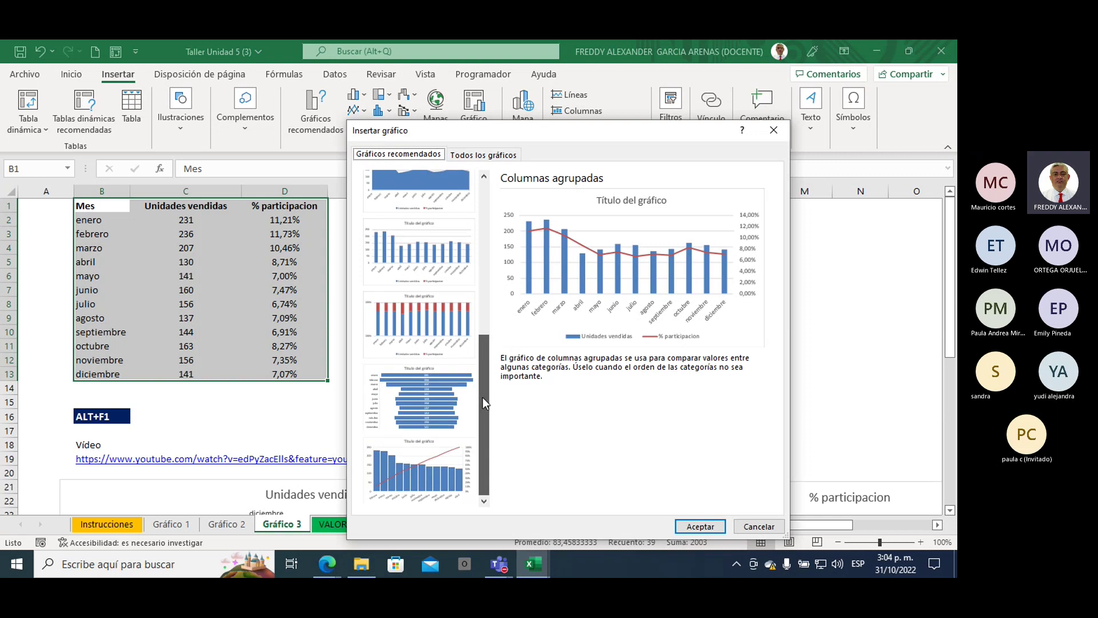
pyautogui.moveTo(483, 396); pyautogui.dragTo(482, 172)
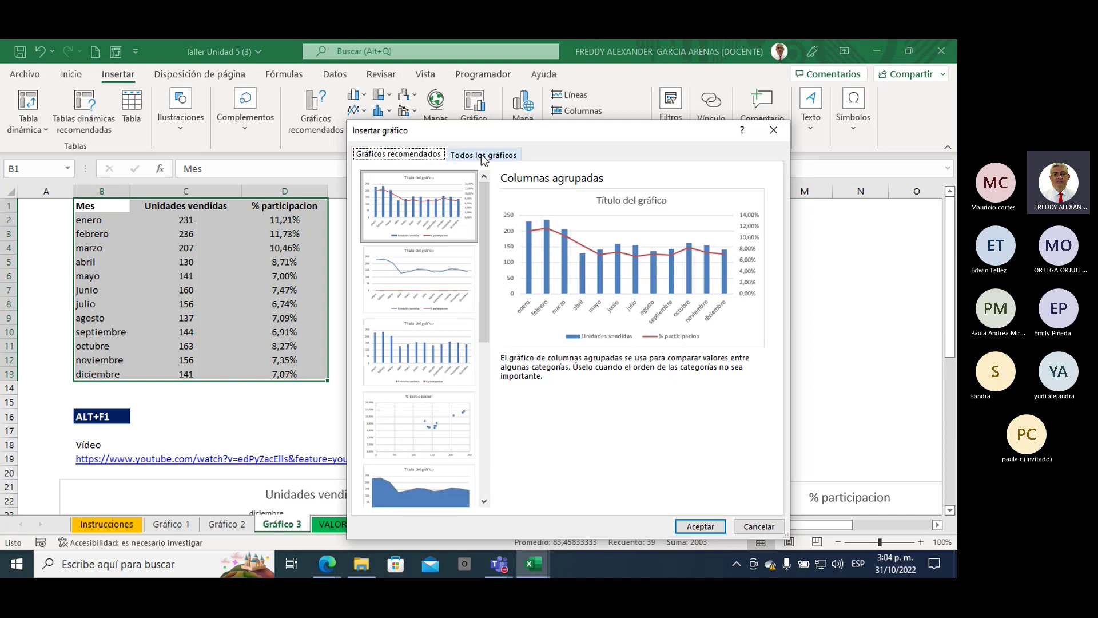
pyautogui.click(483, 155)
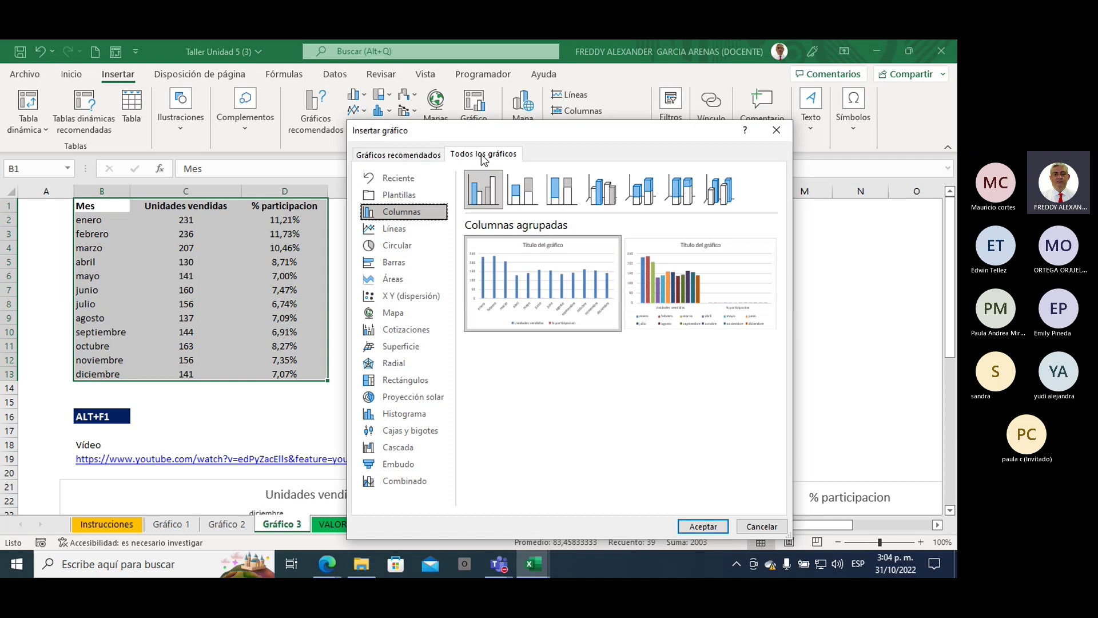
pyautogui.click(394, 230)
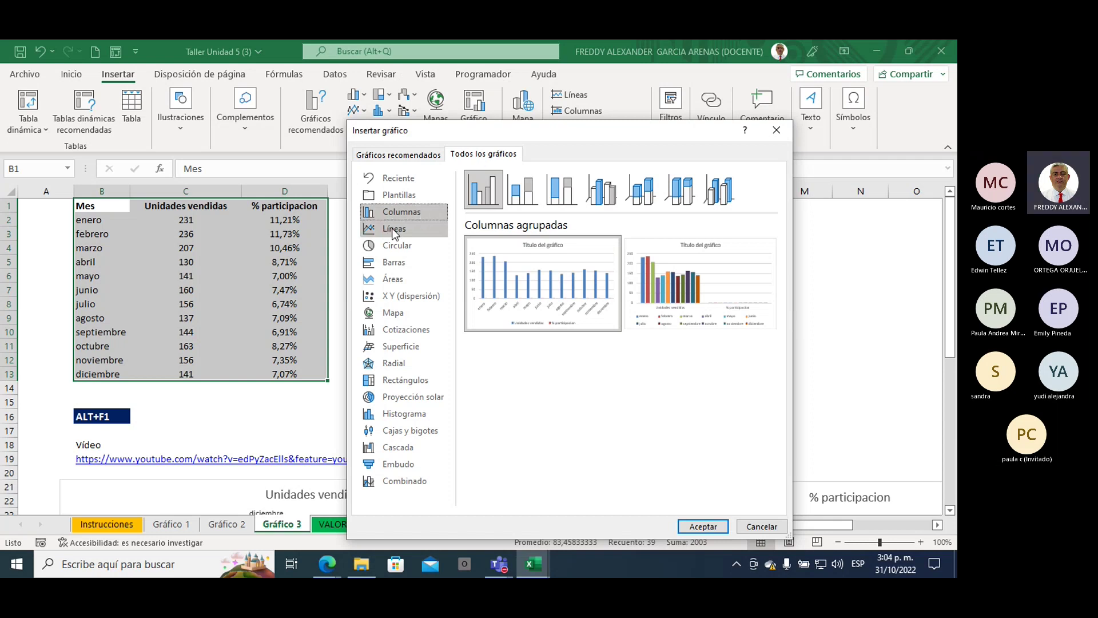
pyautogui.click(397, 246)
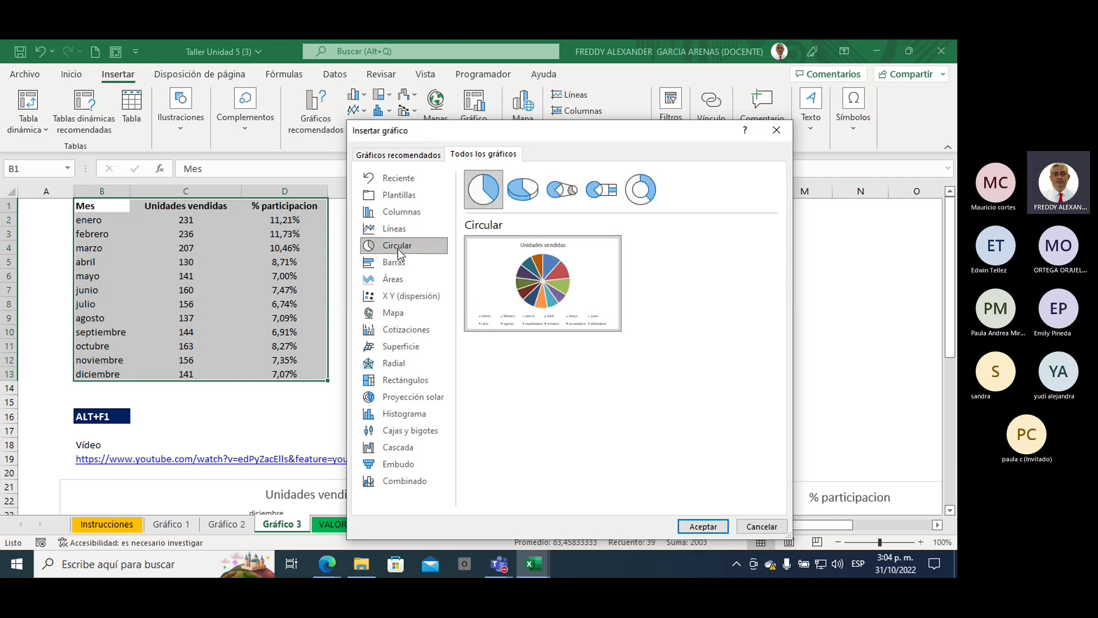
pyautogui.click(400, 262)
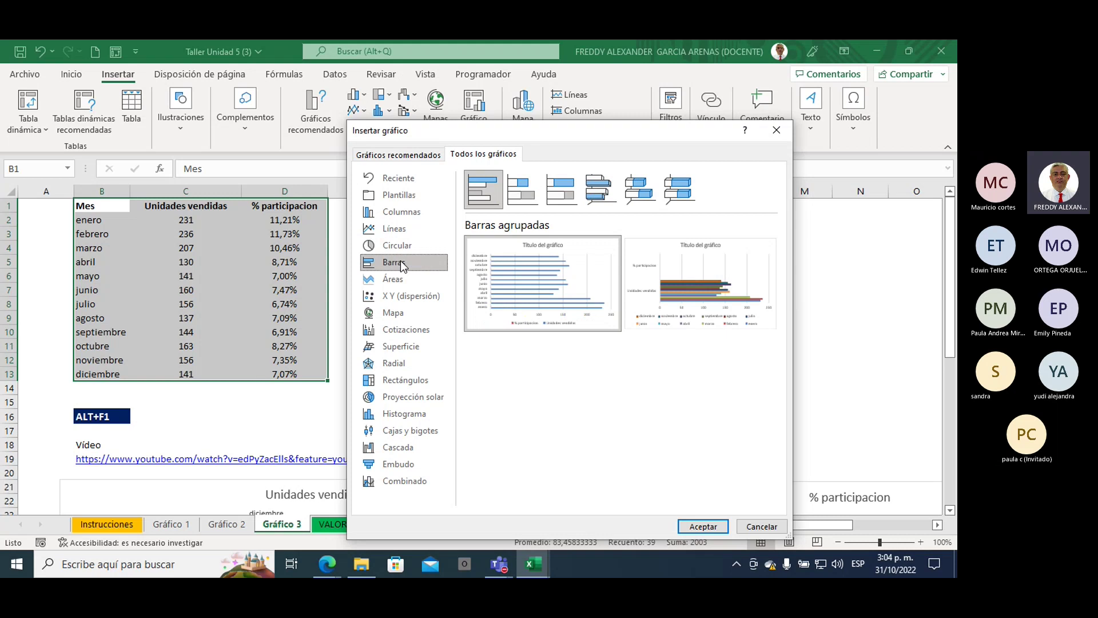
pyautogui.click(397, 281)
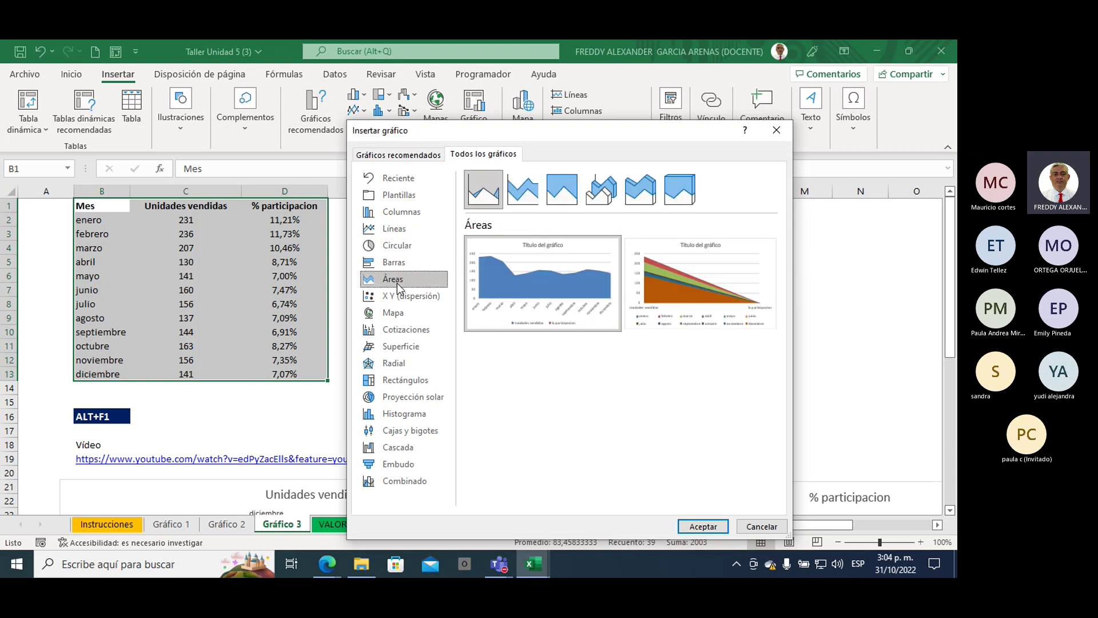
pyautogui.click(397, 298)
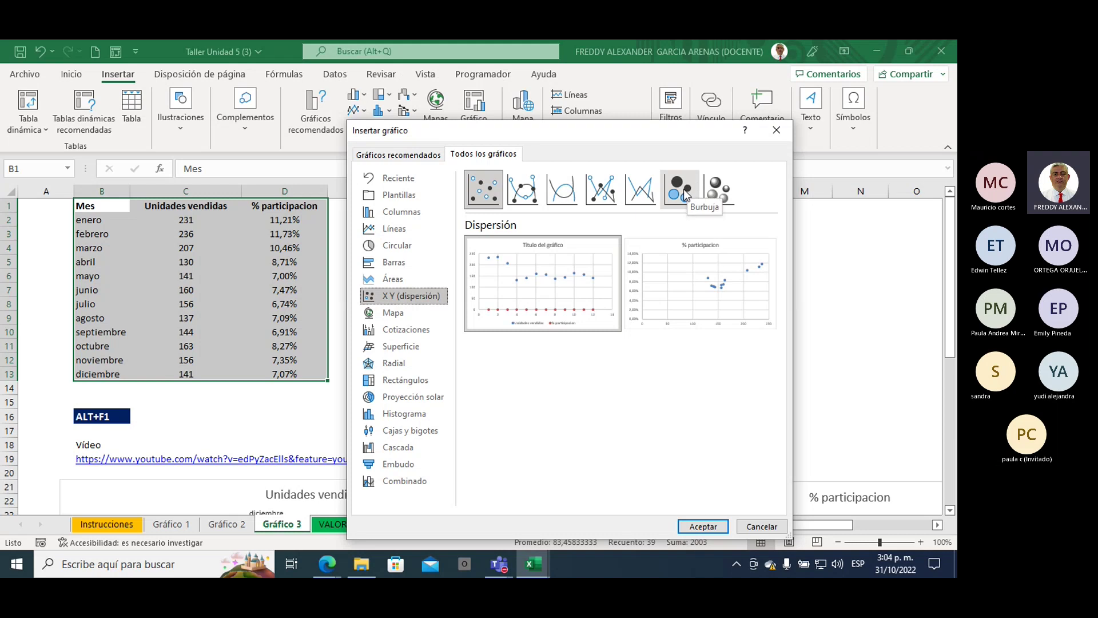
pyautogui.click(684, 190)
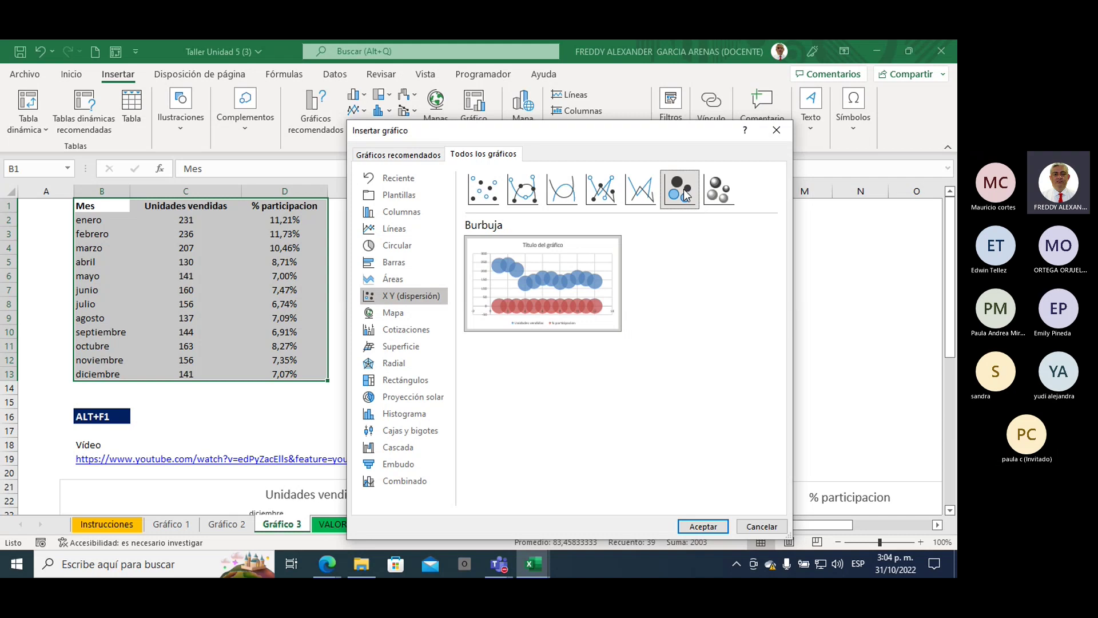
pyautogui.click(719, 191)
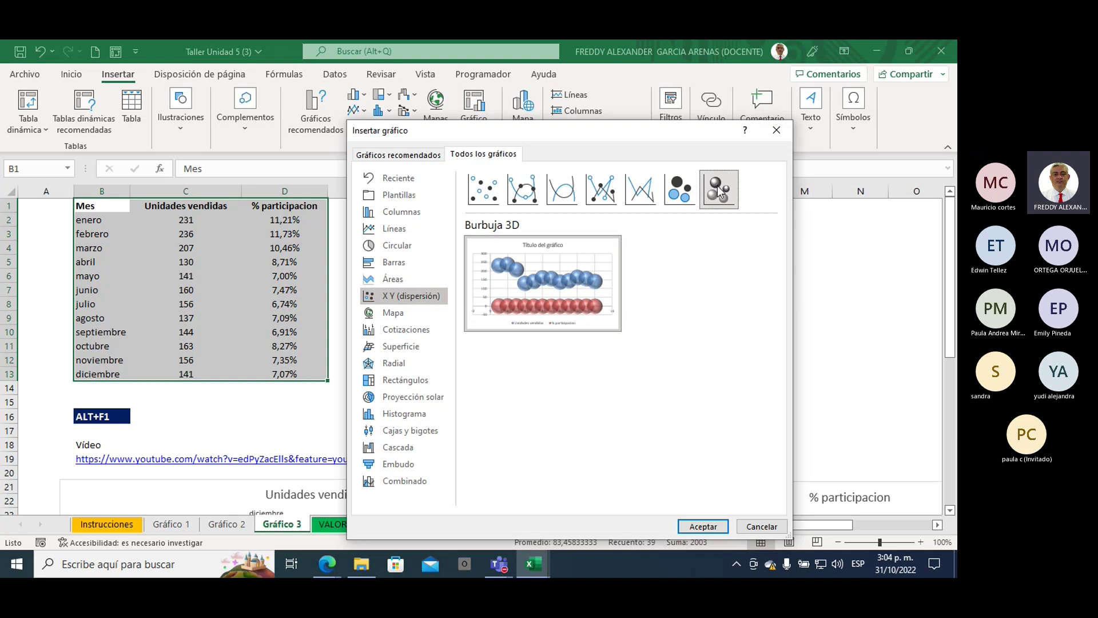
# Choose the Combinado chart type with Columna agrupada - Línea for the table data
pyautogui.click(404, 483)
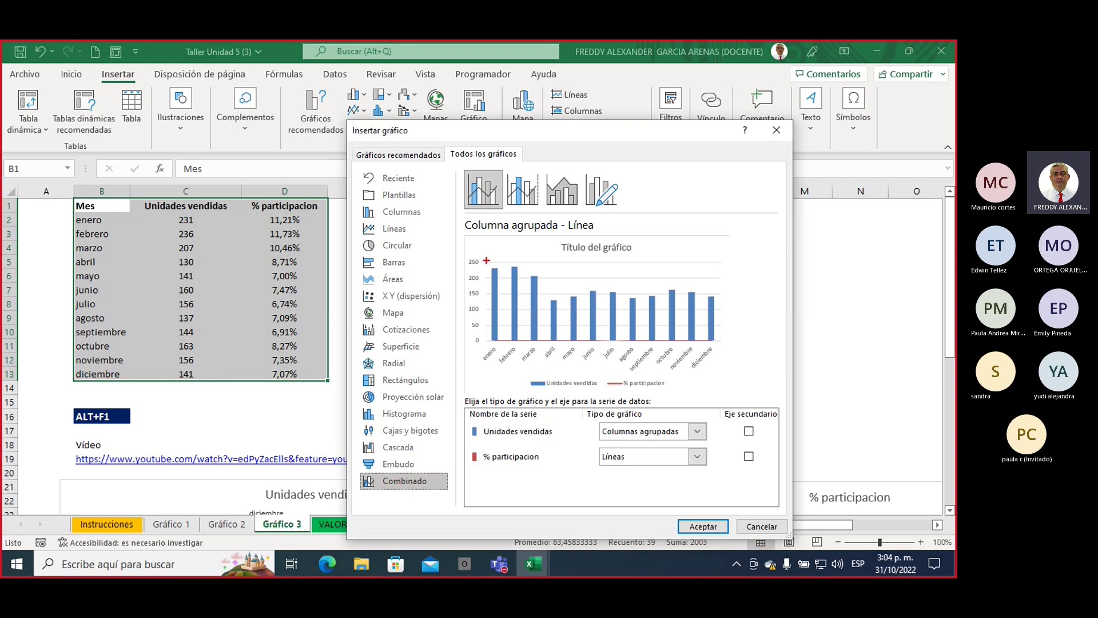
pyautogui.moveTo(482, 250)
pyautogui.mouseDown()
pyautogui.moveTo(482, 344)
pyautogui.moveTo(461, 312)
pyautogui.moveTo(480, 247)
pyautogui.mouseUp()
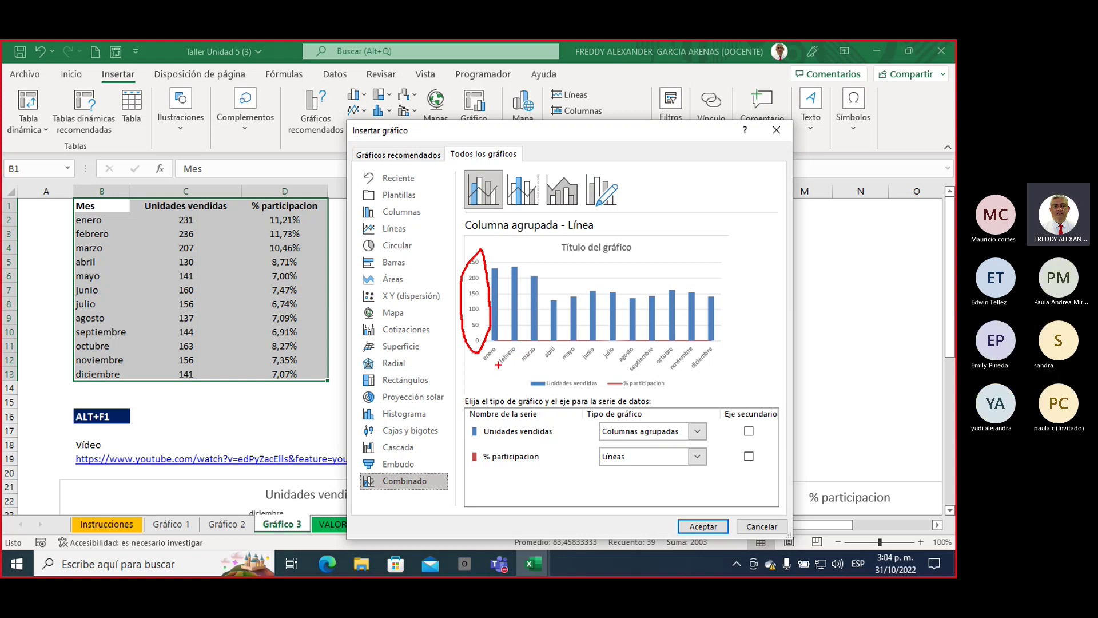
pyautogui.moveTo(496, 364)
pyautogui.mouseDown()
pyautogui.moveTo(645, 348)
pyautogui.moveTo(703, 362)
pyautogui.moveTo(537, 377)
pyautogui.moveTo(520, 347)
pyautogui.mouseUp()
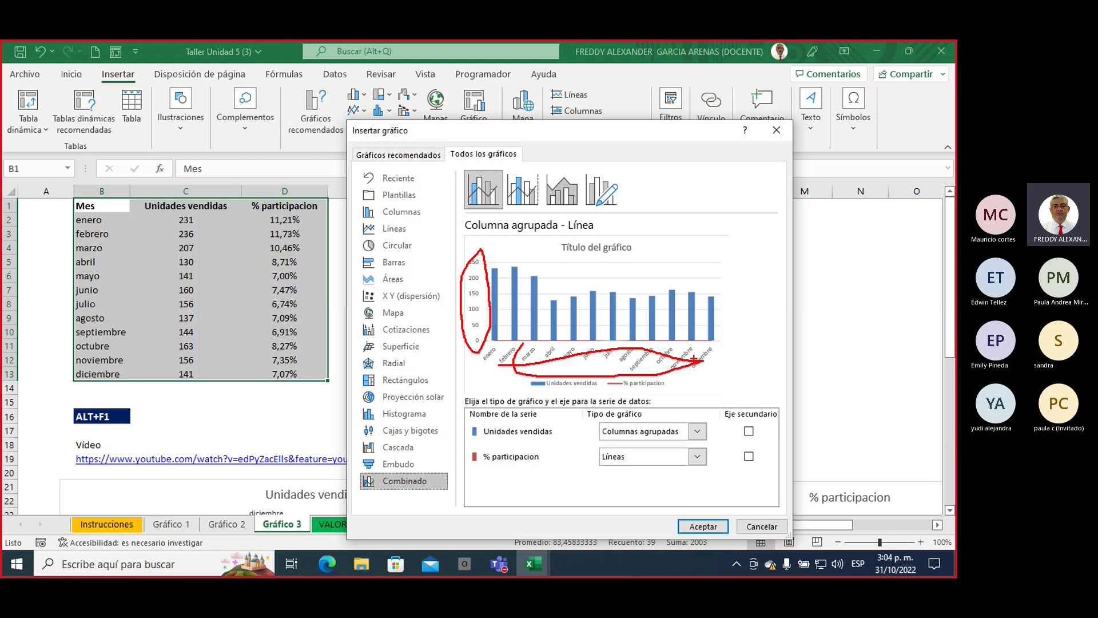
pyautogui.moveTo(777, 447)
pyautogui.mouseDown()
pyautogui.moveTo(774, 468)
pyautogui.moveTo(779, 404)
pyautogui.moveTo(745, 396)
pyautogui.moveTo(722, 416)
pyautogui.moveTo(722, 456)
pyautogui.moveTo(744, 474)
pyautogui.moveTo(781, 464)
pyautogui.moveTo(732, 460)
pyautogui.moveTo(766, 453)
pyautogui.moveTo(738, 449)
pyautogui.moveTo(746, 464)
pyautogui.moveTo(772, 433)
pyautogui.mouseUp()
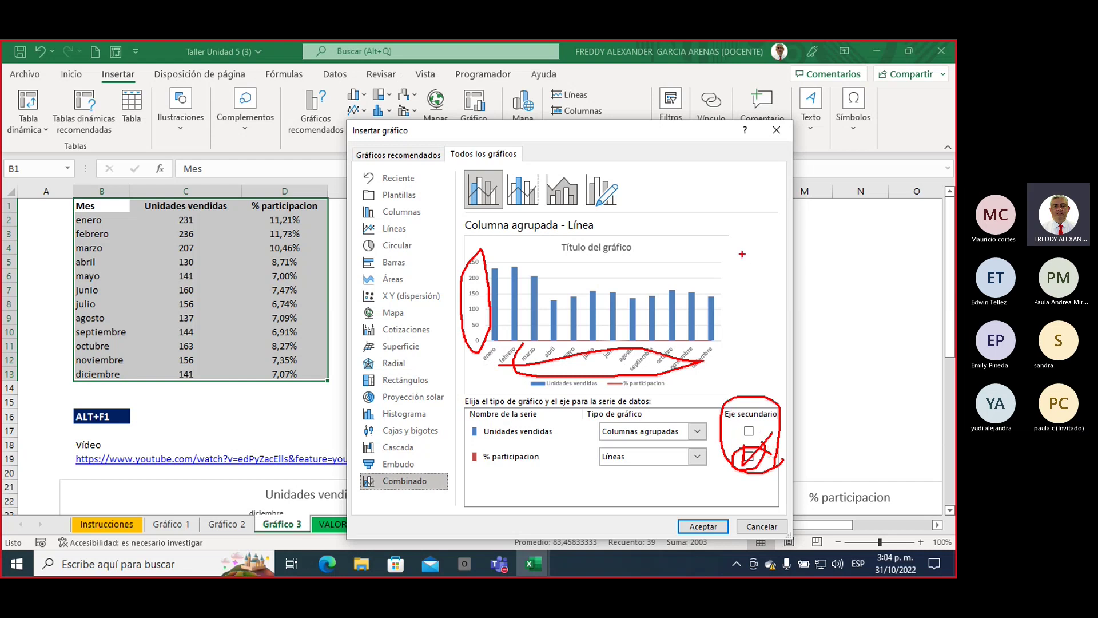
pyautogui.moveTo(742, 254); pyautogui.dragTo(742, 340)
pyautogui.moveTo(752, 292); pyautogui.dragTo(767, 291)
pyautogui.press('Escape')
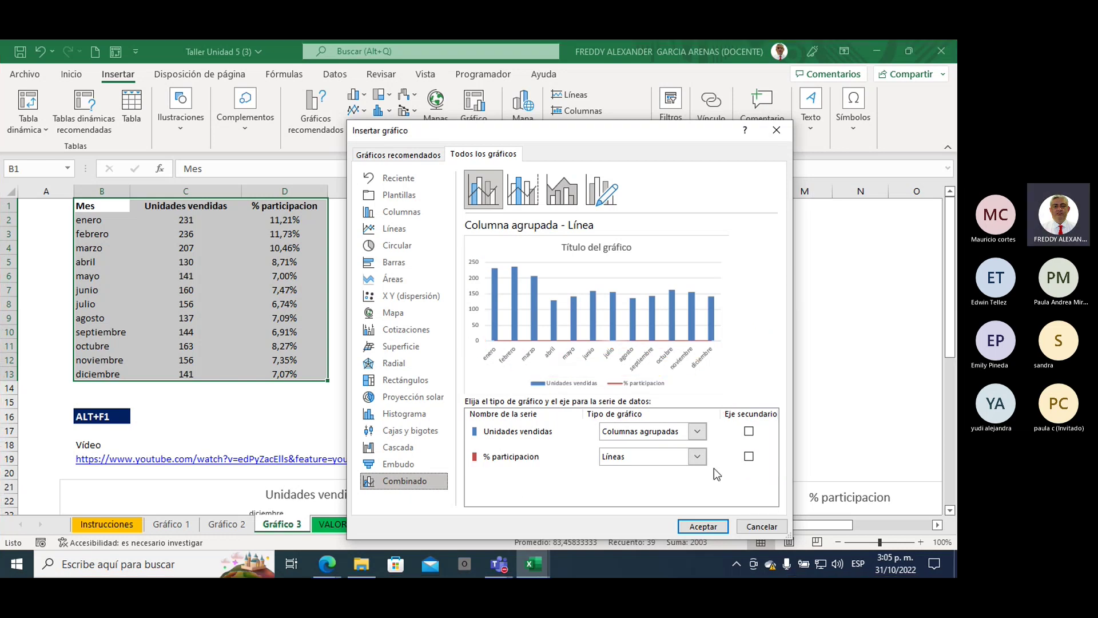
# Plot the % participacion series on the secondary axis of the combination chart
pyautogui.click(749, 457)
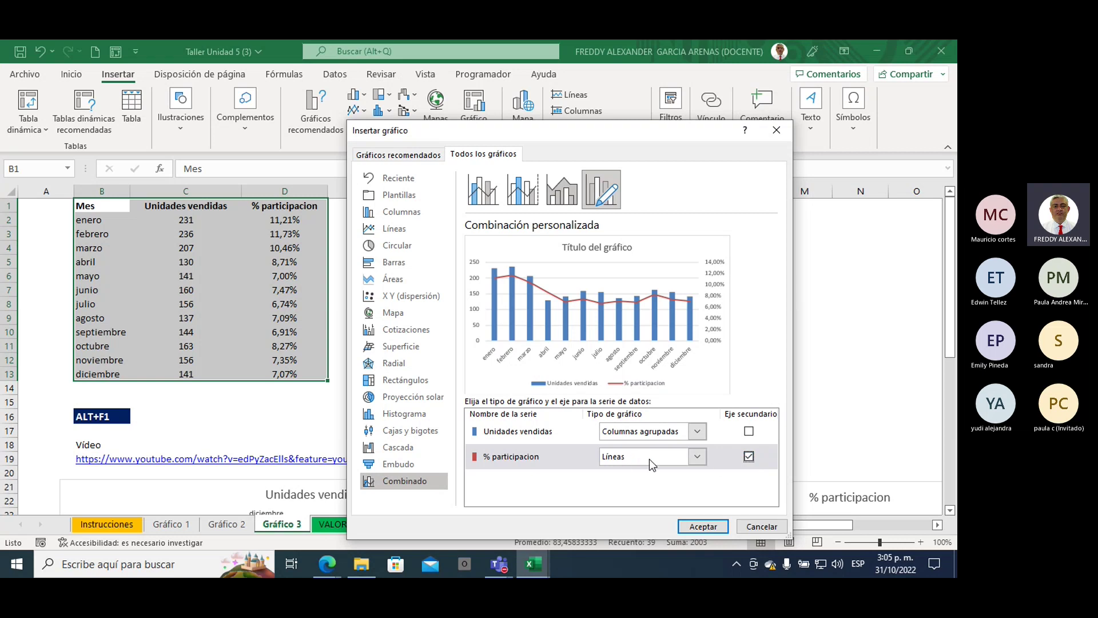
# Try 100% stacked area, area, stacked line with markers, line with markers and clustered bar as the type of the % participacion series
pyautogui.click(696, 456)
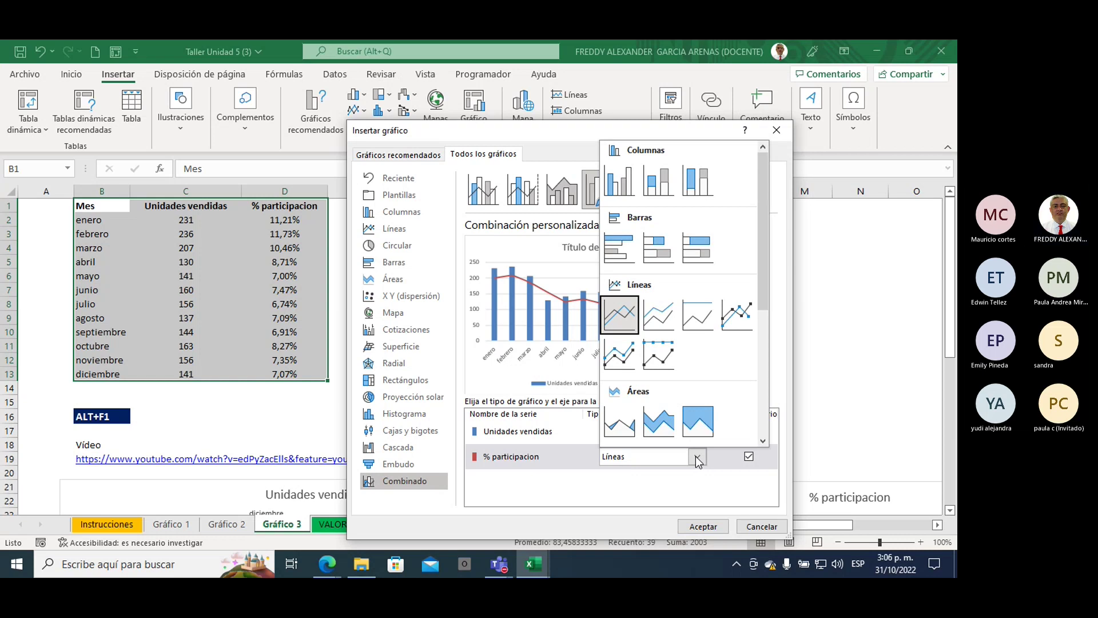
pyautogui.click(700, 425)
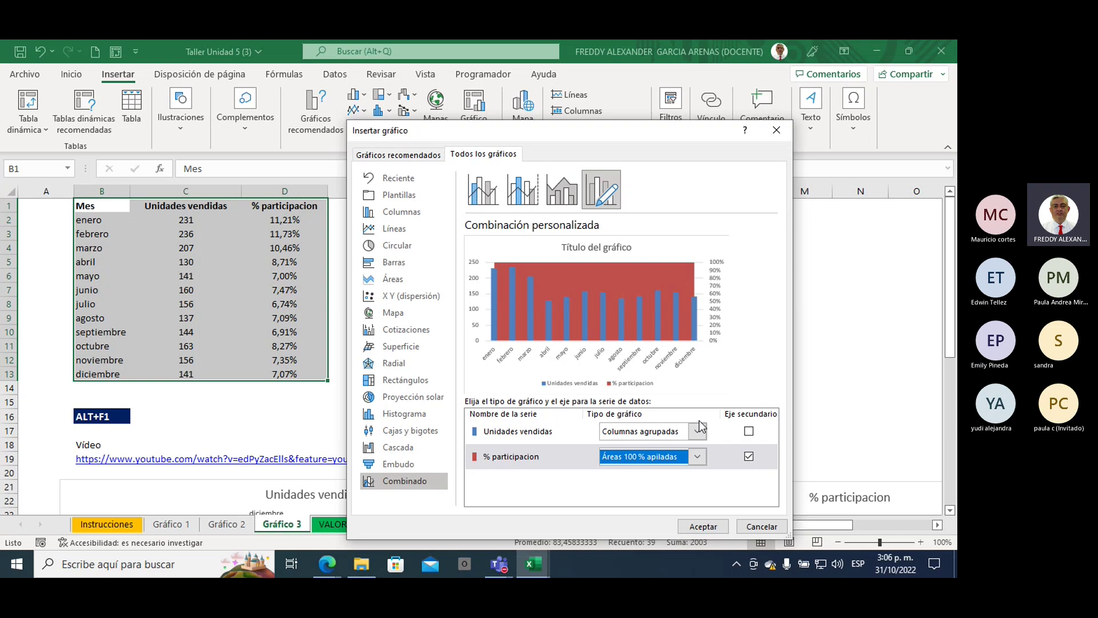
pyautogui.click(699, 458)
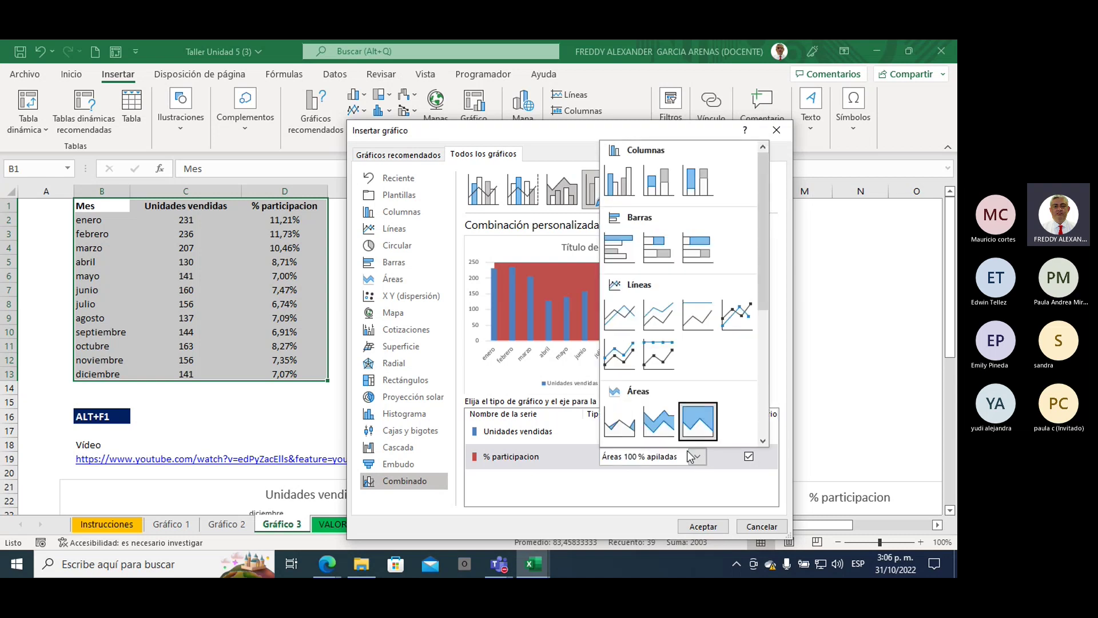
pyautogui.click(623, 427)
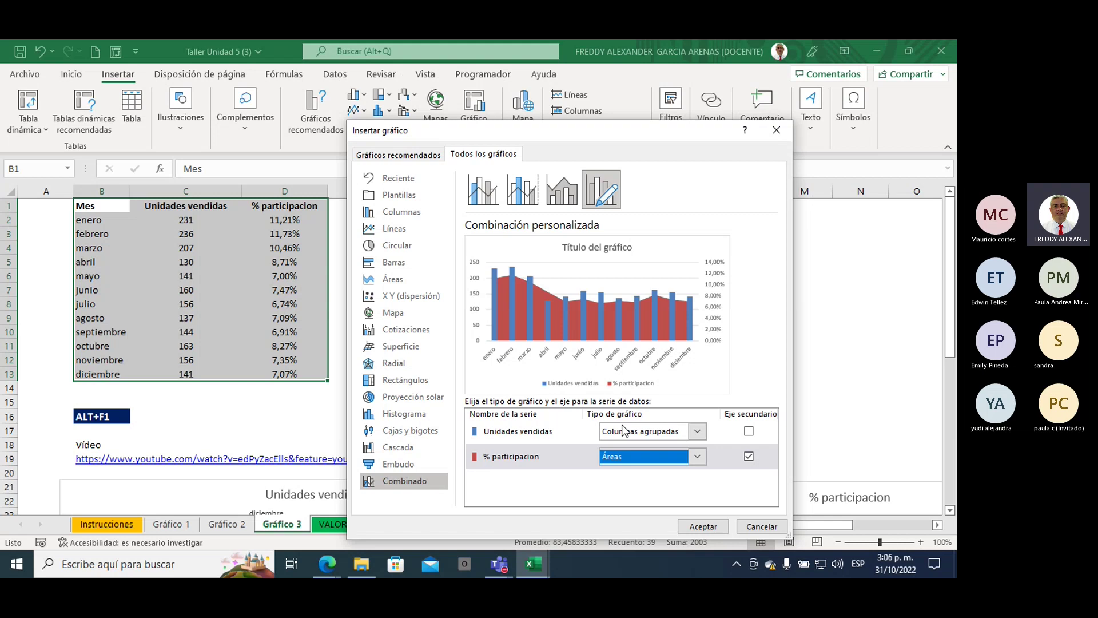
pyautogui.click(699, 457)
pyautogui.click(619, 355)
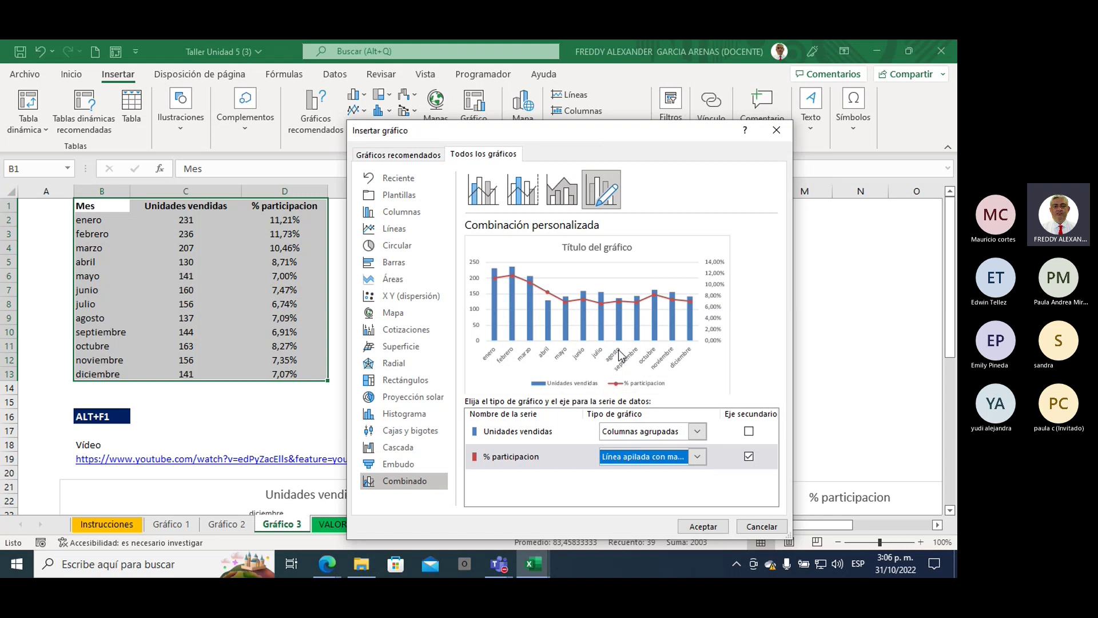
pyautogui.click(698, 456)
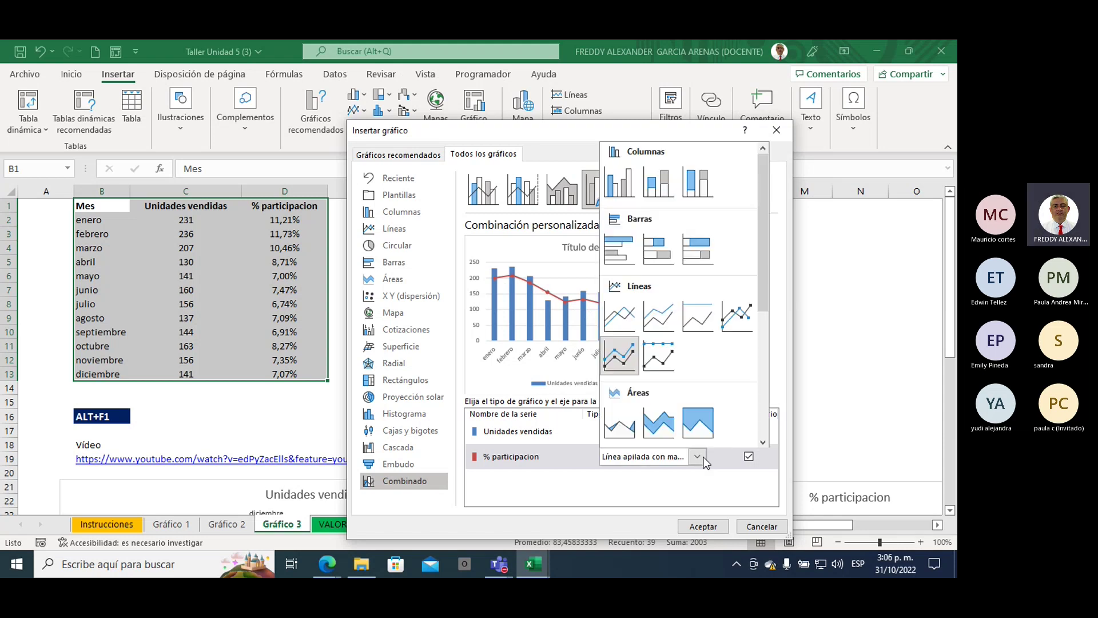
pyautogui.click(743, 322)
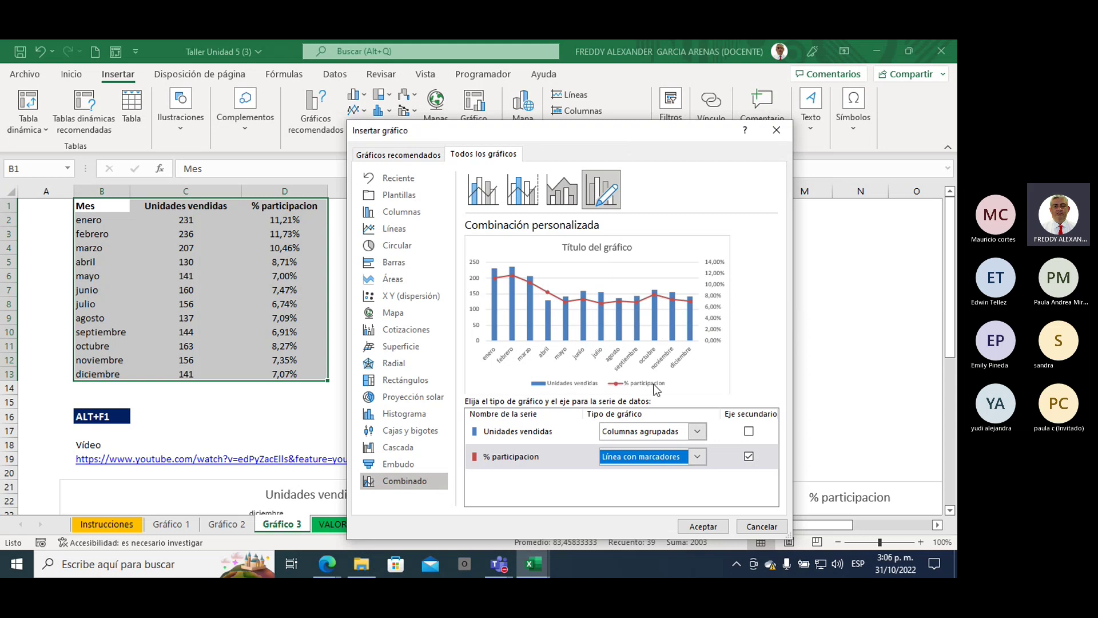
pyautogui.click(699, 455)
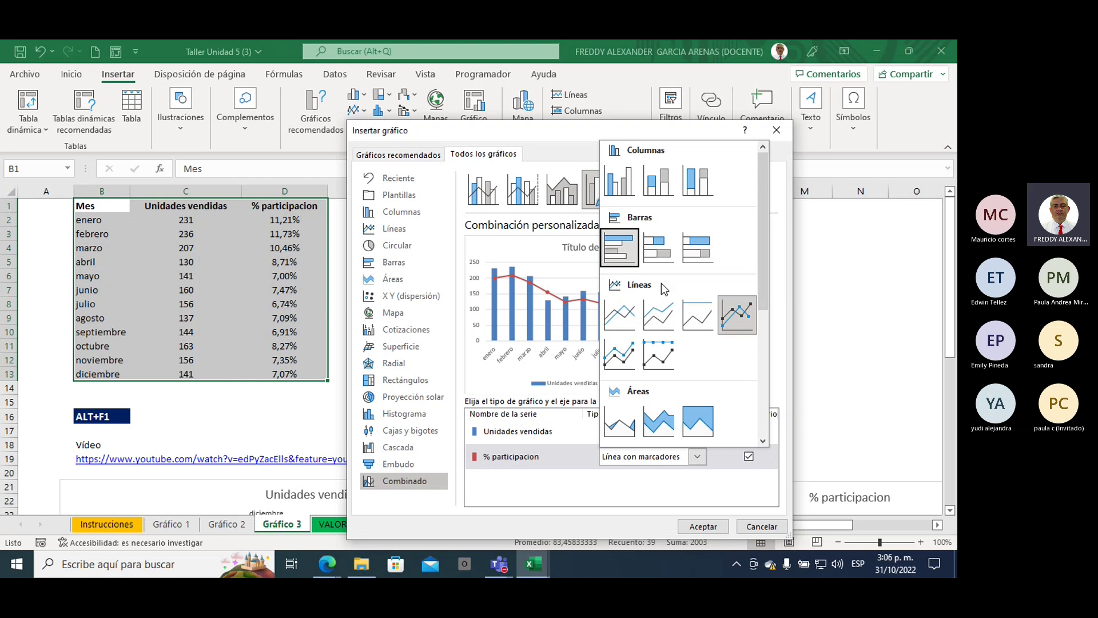
pyautogui.click(620, 258)
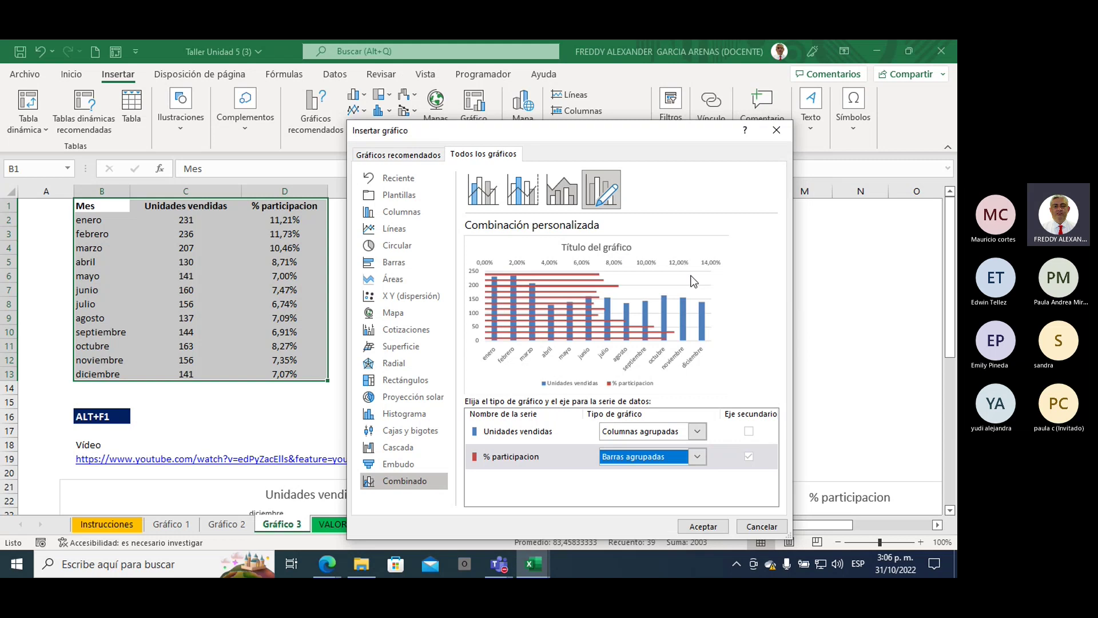
# Insert the combination chart with % participacion as Línea con marcadores and move it beside the monthly table, starting at row 1
pyautogui.click(698, 455)
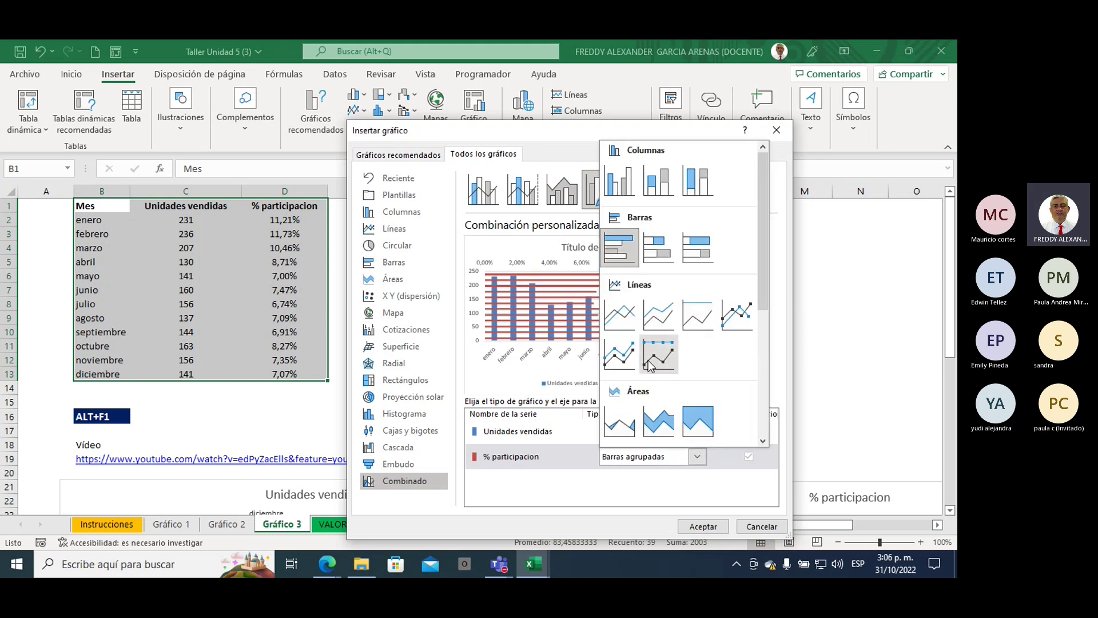
pyautogui.click(731, 314)
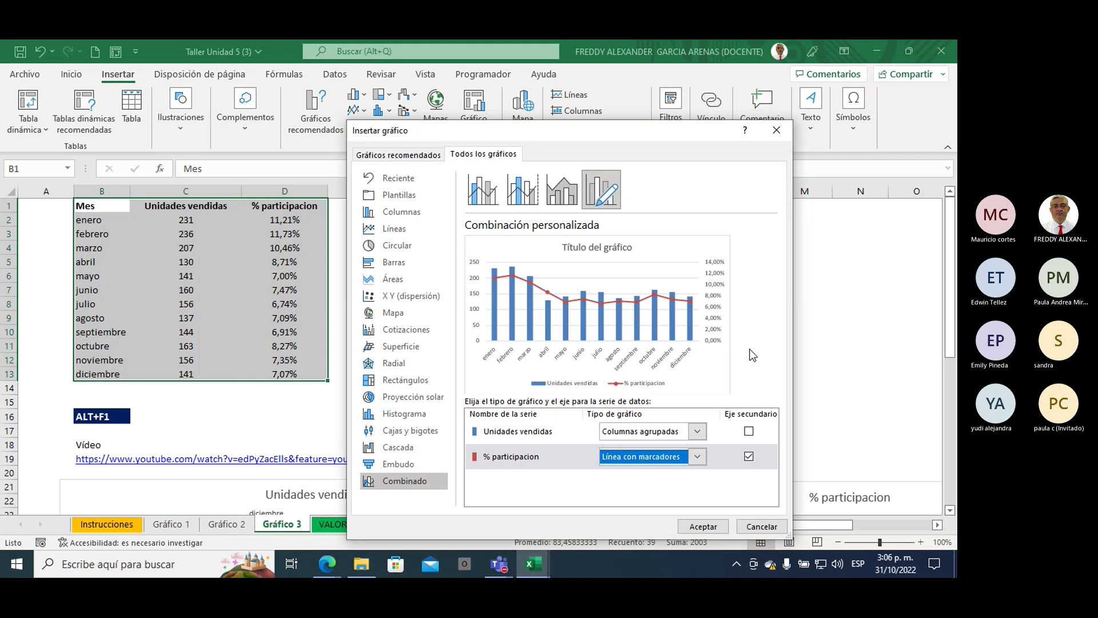
pyautogui.click(703, 526)
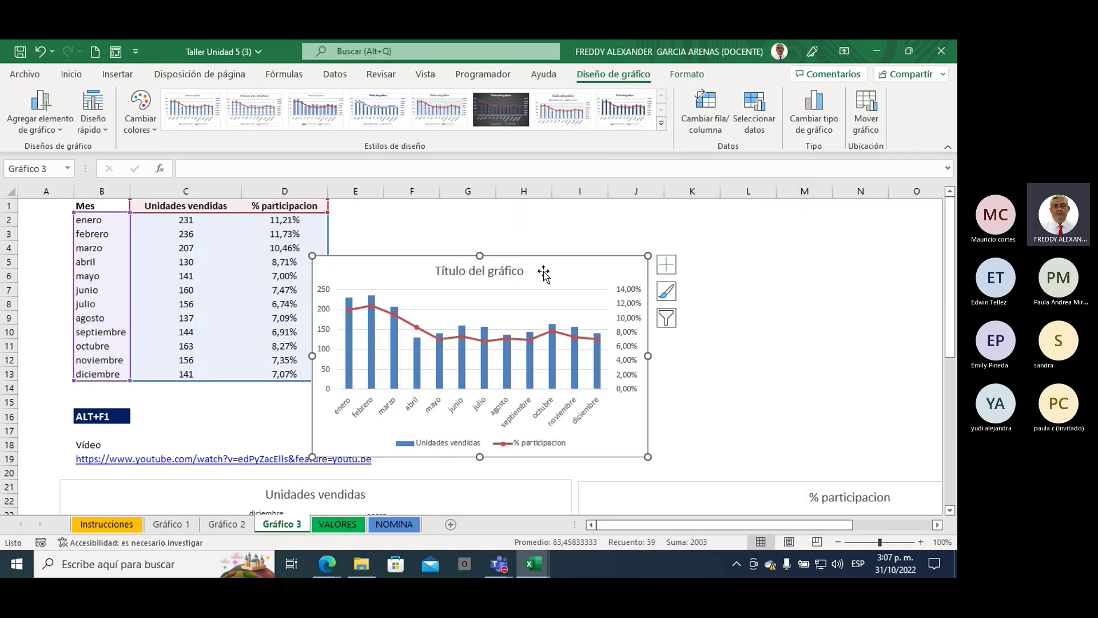
pyautogui.moveTo(547, 273); pyautogui.dragTo(569, 212)
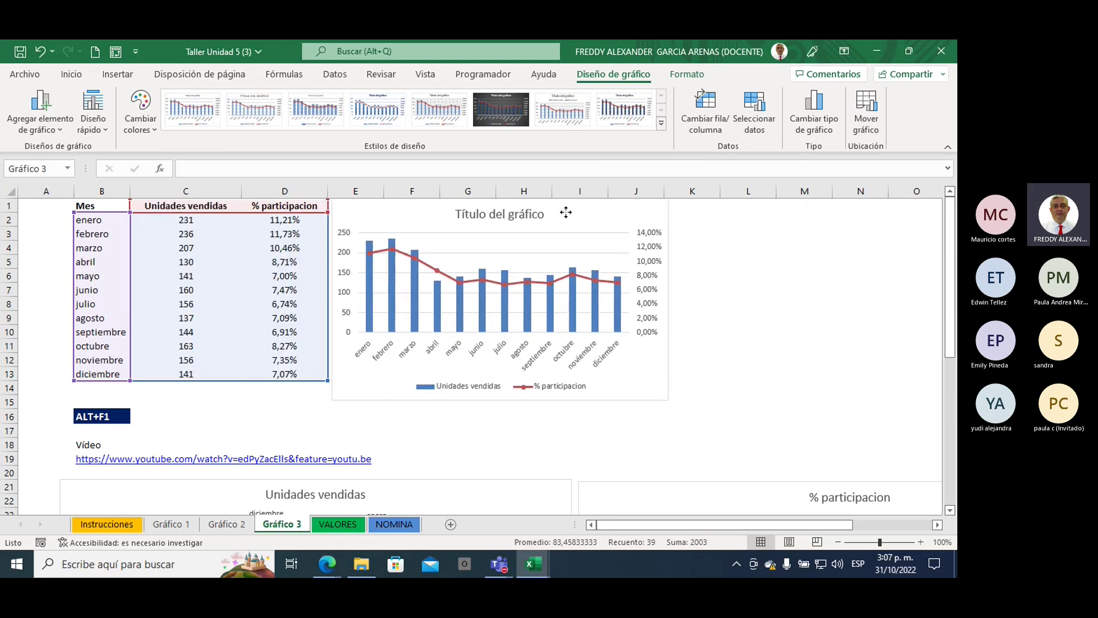
# Enlarge the combination chart beside the monthly table so it extends to column N and down to row 19
pyautogui.moveTo(669, 298); pyautogui.dragTo(885, 292)
pyautogui.moveTo(608, 409); pyautogui.dragTo(609, 464)
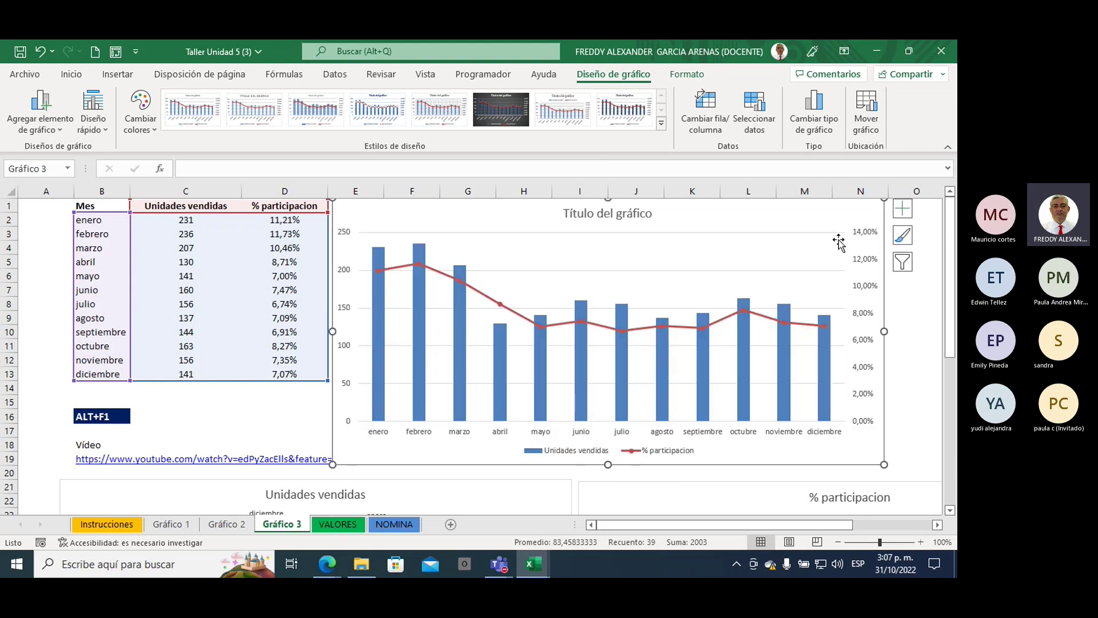
# Mark the secondary axis, % participacion line, % participacion column and Unidades vendidas legend entry with red screen ink, then clear it
pyautogui.moveTo(664, 334)
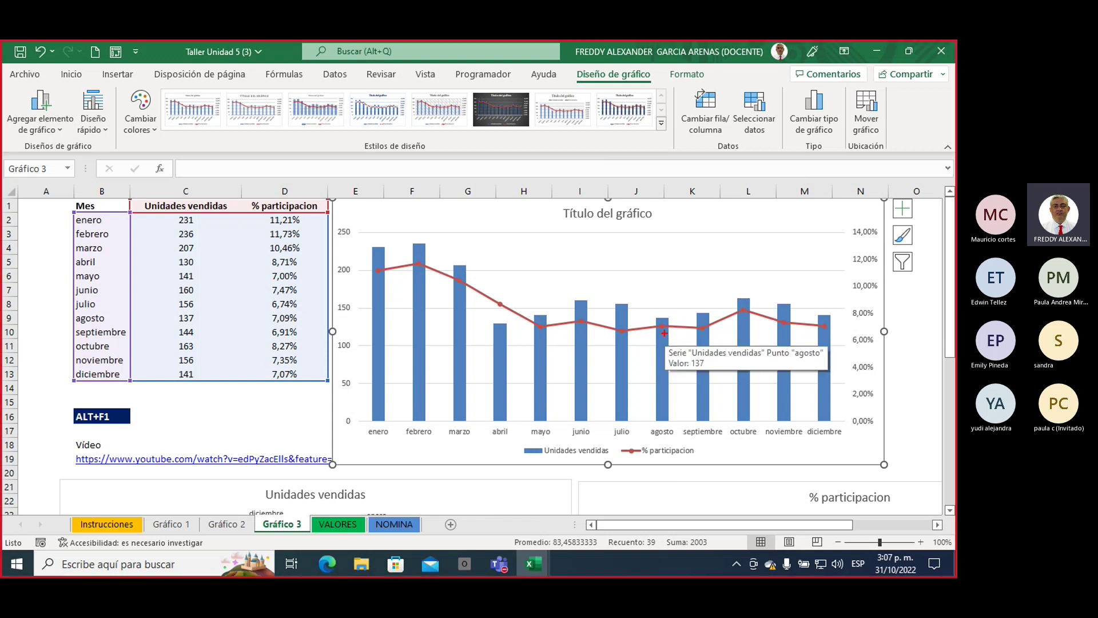
pyautogui.moveTo(802, 218)
pyautogui.mouseDown()
pyautogui.moveTo(872, 222)
pyautogui.moveTo(885, 251)
pyautogui.moveTo(893, 377)
pyautogui.moveTo(880, 429)
pyautogui.moveTo(852, 433)
pyautogui.moveTo(831, 310)
pyautogui.moveTo(836, 226)
pyautogui.mouseUp()
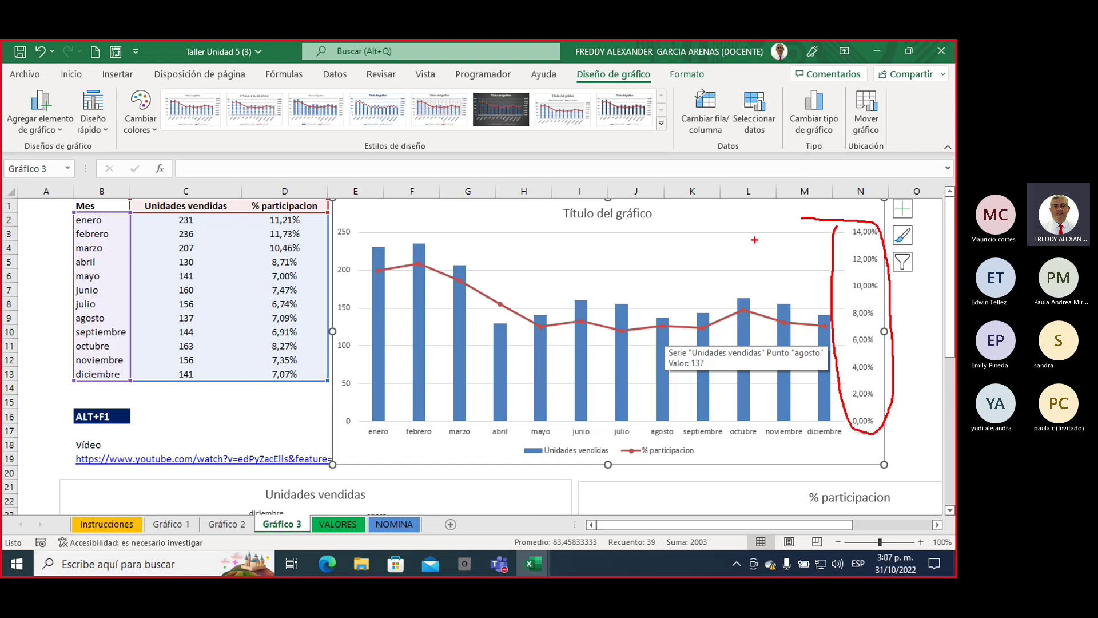
pyautogui.moveTo(758, 225)
pyautogui.mouseDown()
pyautogui.moveTo(687, 271)
pyautogui.moveTo(649, 324)
pyautogui.moveTo(682, 306)
pyautogui.mouseUp()
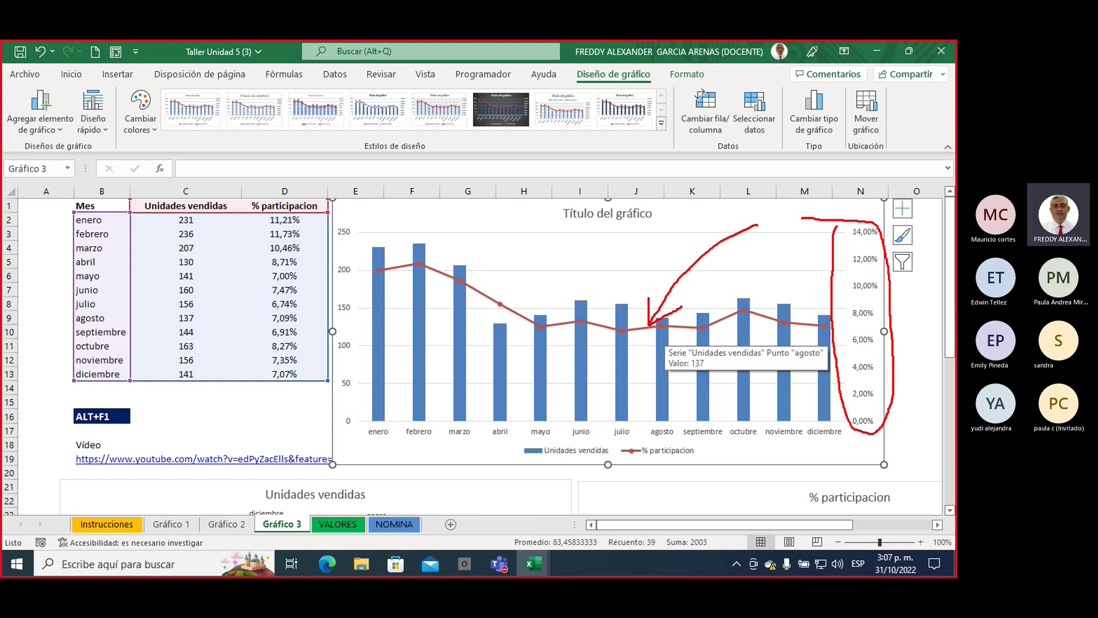
pyautogui.moveTo(341, 309)
pyautogui.mouseDown()
pyautogui.moveTo(315, 203)
pyautogui.moveTo(246, 315)
pyautogui.moveTo(306, 394)
pyautogui.moveTo(338, 312)
pyautogui.mouseUp()
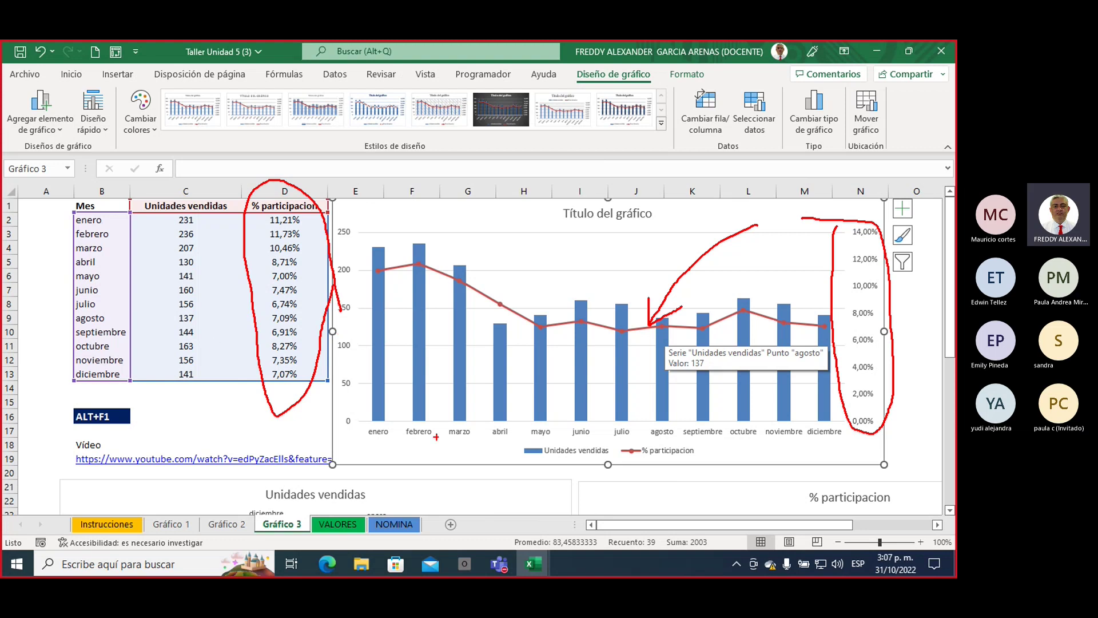
pyautogui.moveTo(498, 451)
pyautogui.mouseDown()
pyautogui.moveTo(558, 458)
pyautogui.moveTo(615, 440)
pyautogui.moveTo(504, 447)
pyautogui.mouseUp()
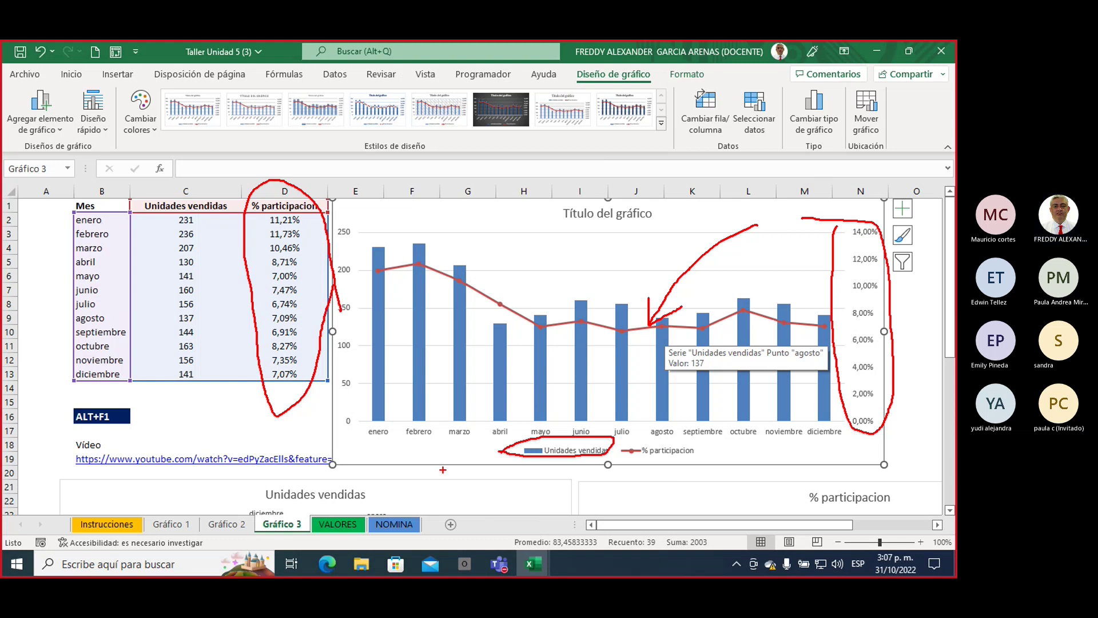
pyautogui.press('Escape')
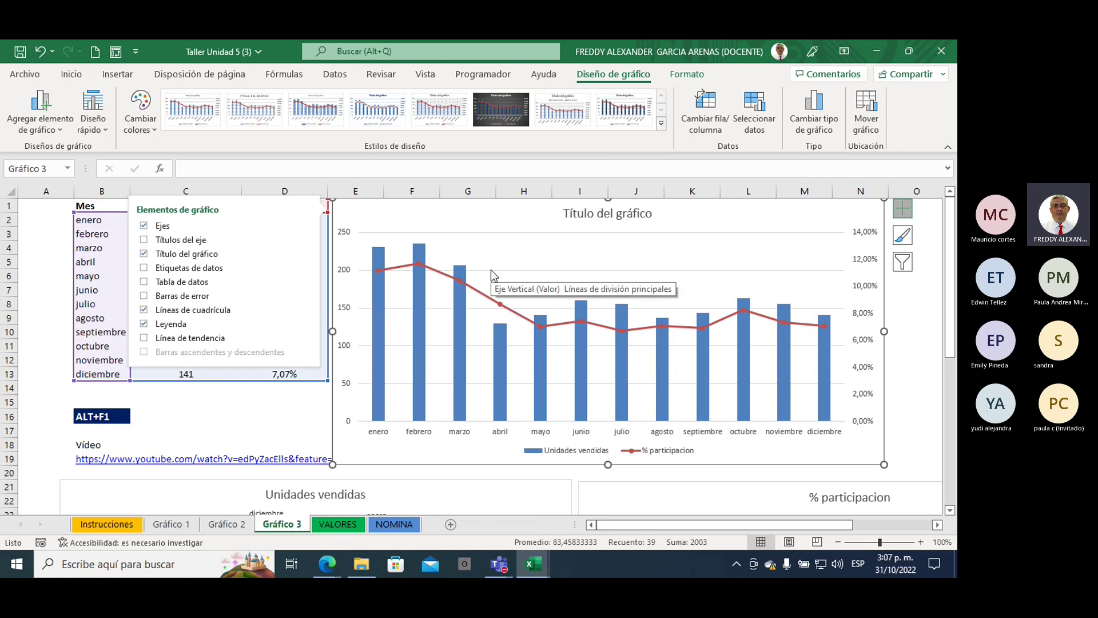
# Trace a red ink trend curve over the column tops from enero to diciembre, and clear the drawing
pyautogui.hotkey('ctrl', '2')
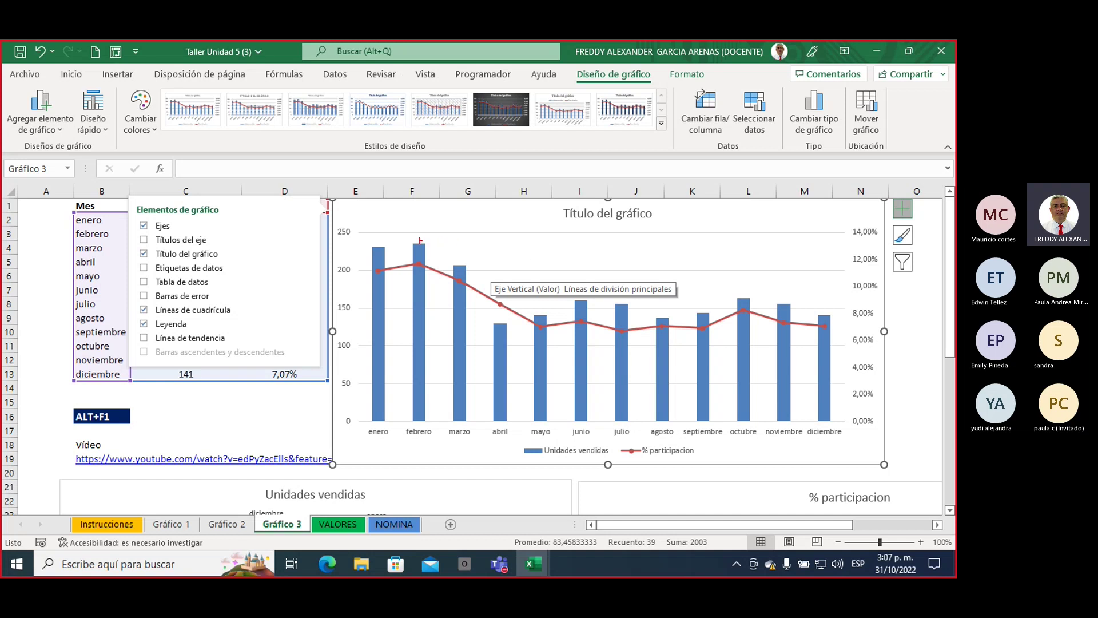
pyautogui.moveTo(368, 236)
pyautogui.mouseDown()
pyautogui.moveTo(427, 228)
pyautogui.moveTo(547, 304)
pyautogui.moveTo(747, 296)
pyautogui.moveTo(820, 311)
pyautogui.mouseUp()
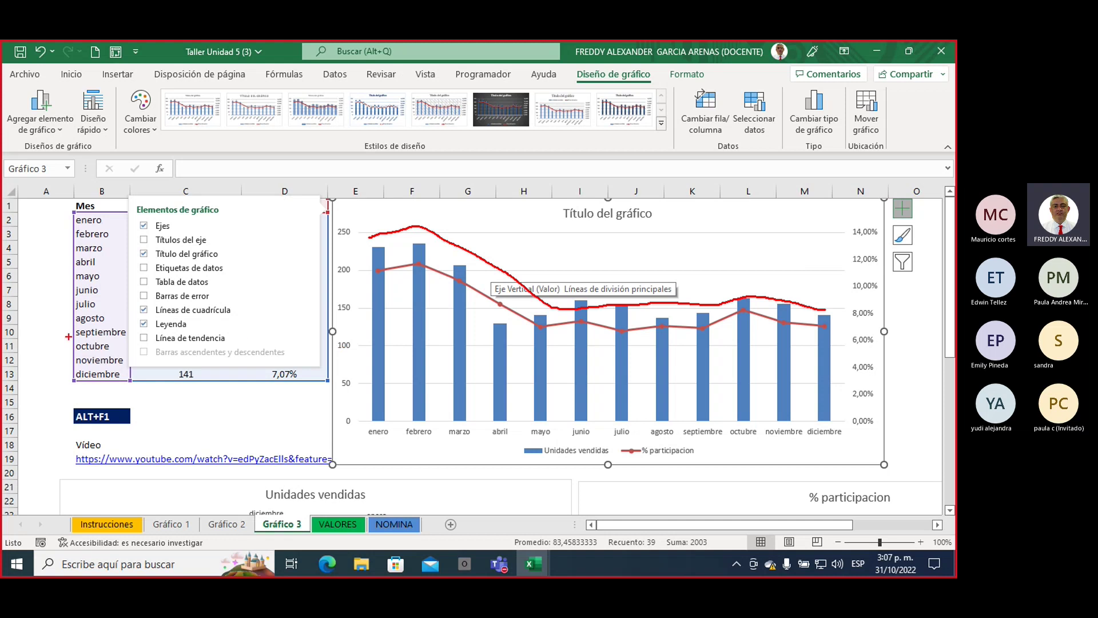
pyautogui.press('Escape')
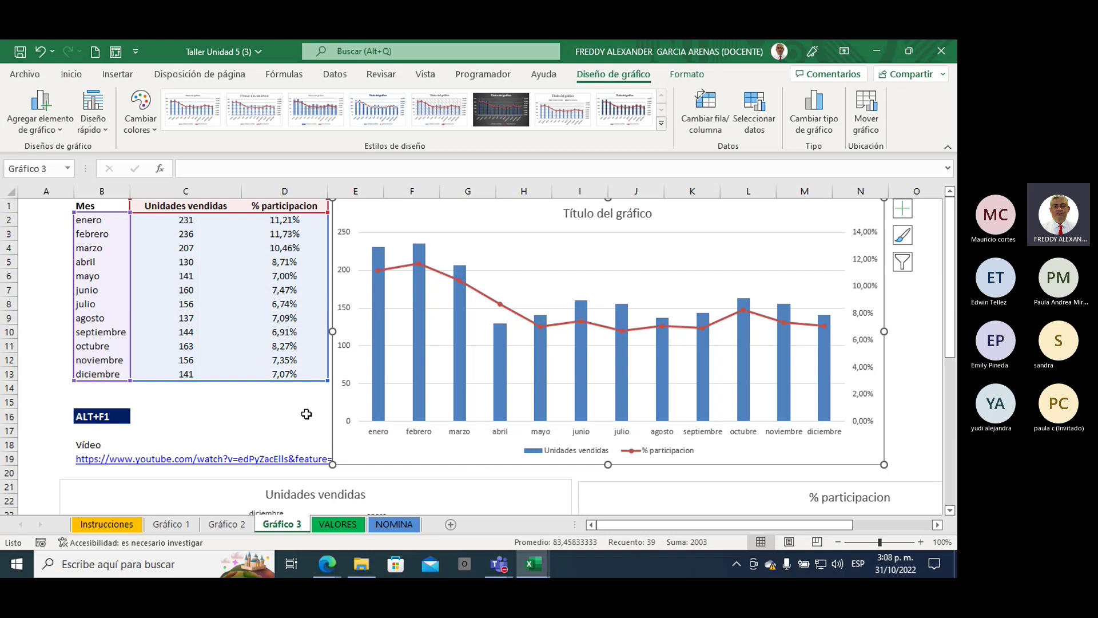
# Add a blank worksheet after Gráfico 3 and enter Cundinamarca in cell C4
pyautogui.click(262, 419)
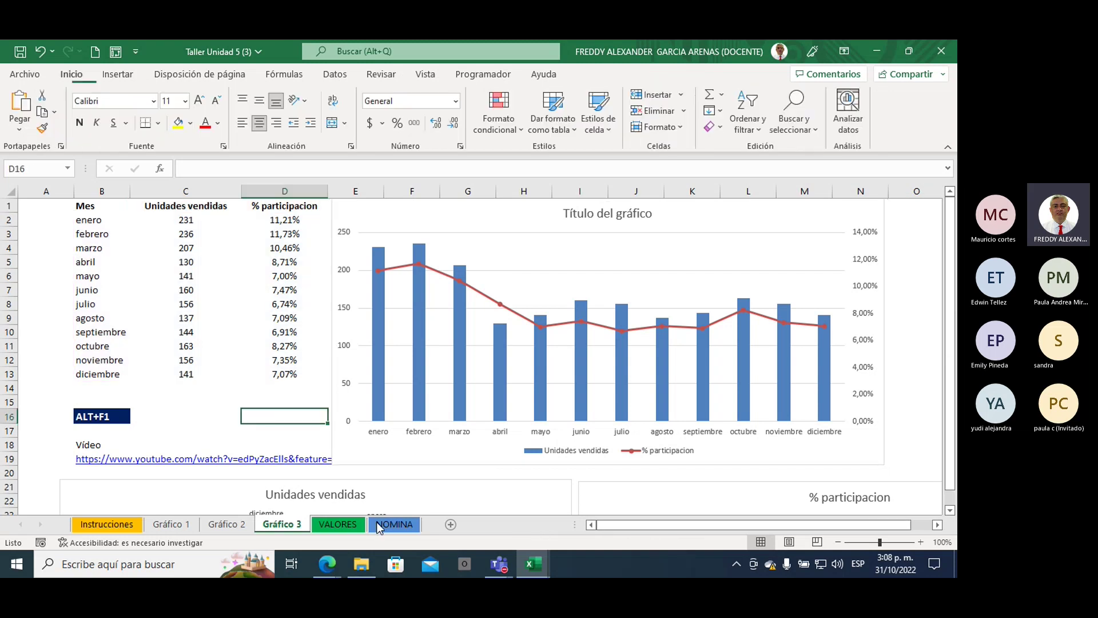
pyautogui.click(451, 524)
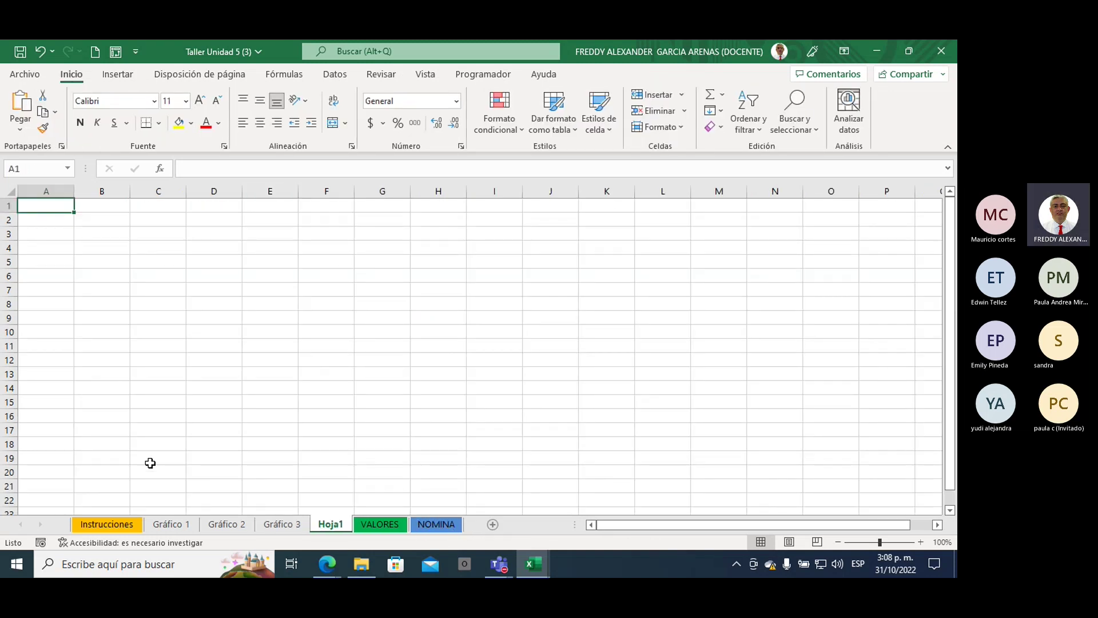
pyautogui.click(143, 250)
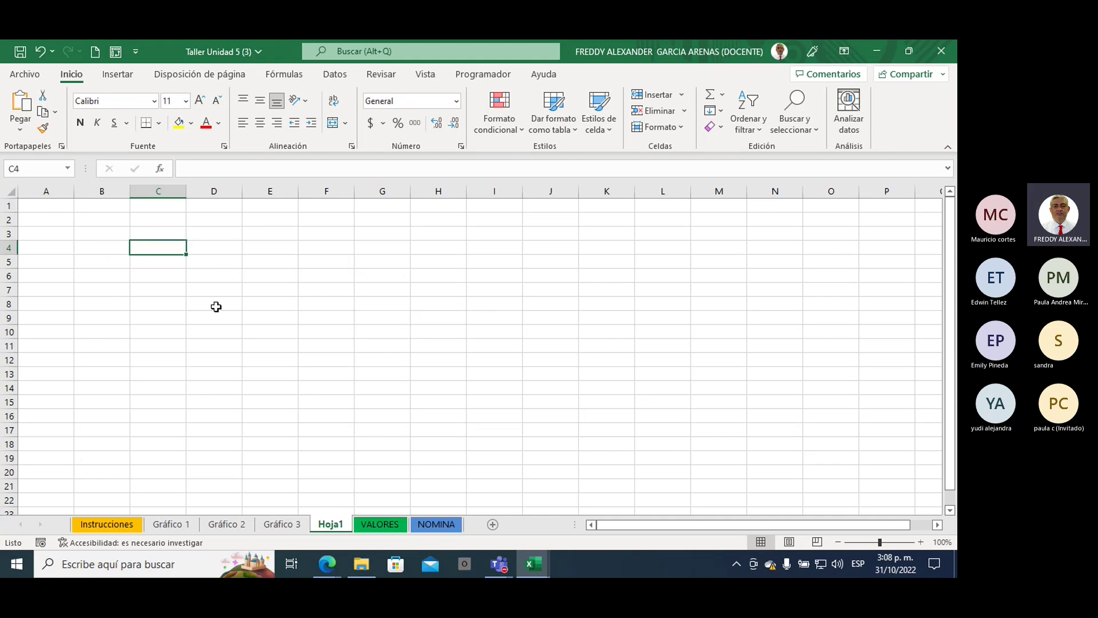
pyautogui.click(922, 542)
pyautogui.click(921, 542)
pyautogui.click(922, 542)
pyautogui.click(921, 542)
pyautogui.click(921, 543)
pyautogui.click(921, 542)
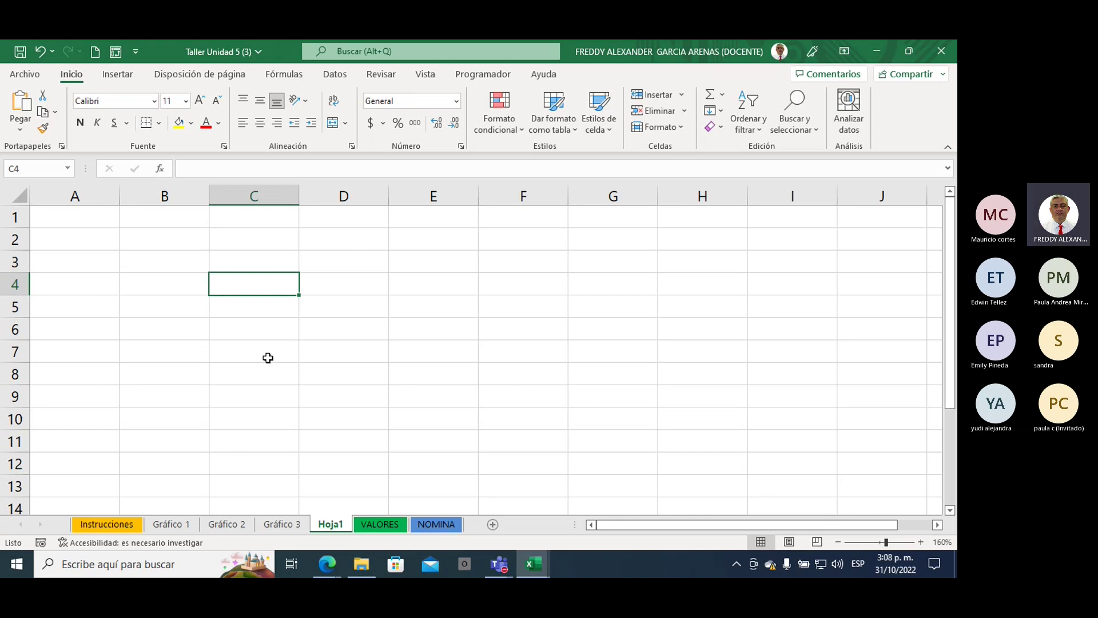
pyautogui.write('Cun')
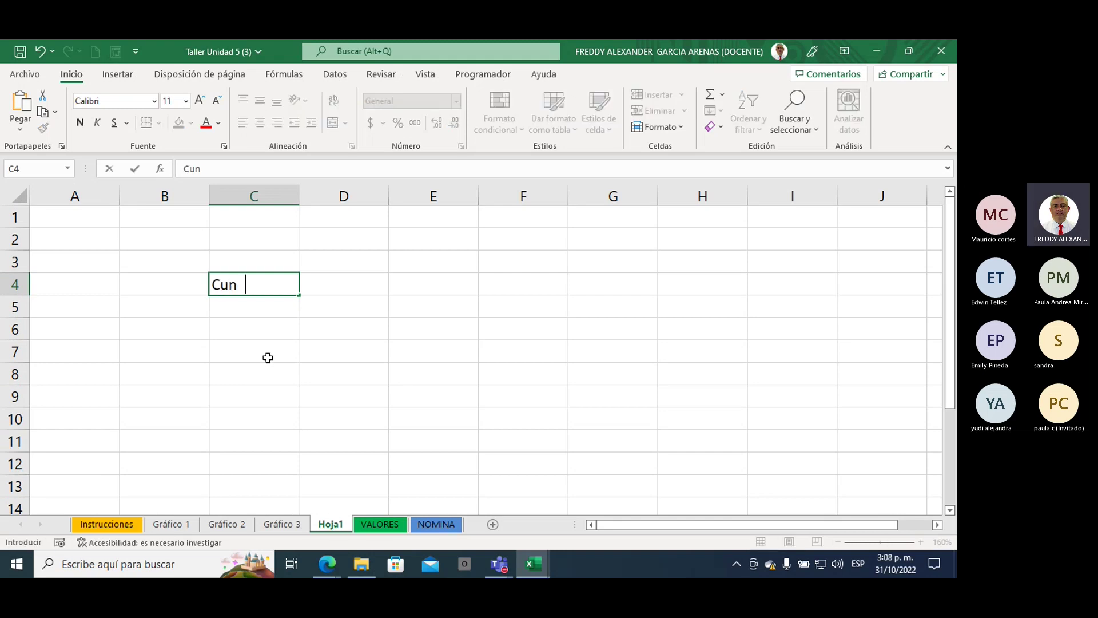
pyautogui.write('dinamarca')
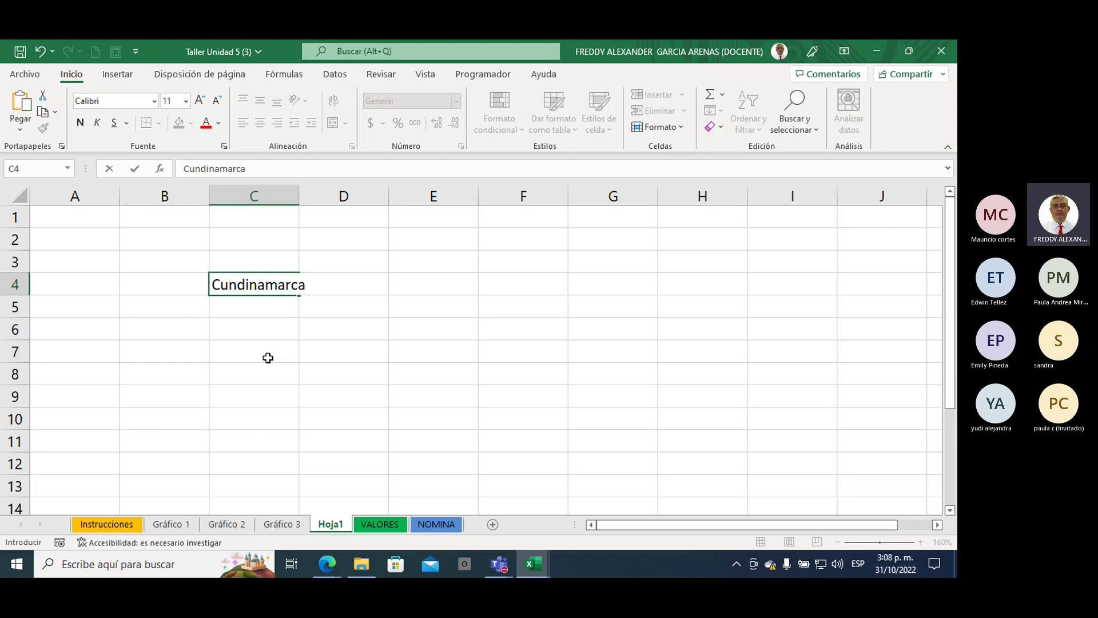
pyautogui.press('Return')
# Enter antioquia, bolivar and cordoba in cells C5 to C7 and widen column C to fit the names
pyautogui.write('a')
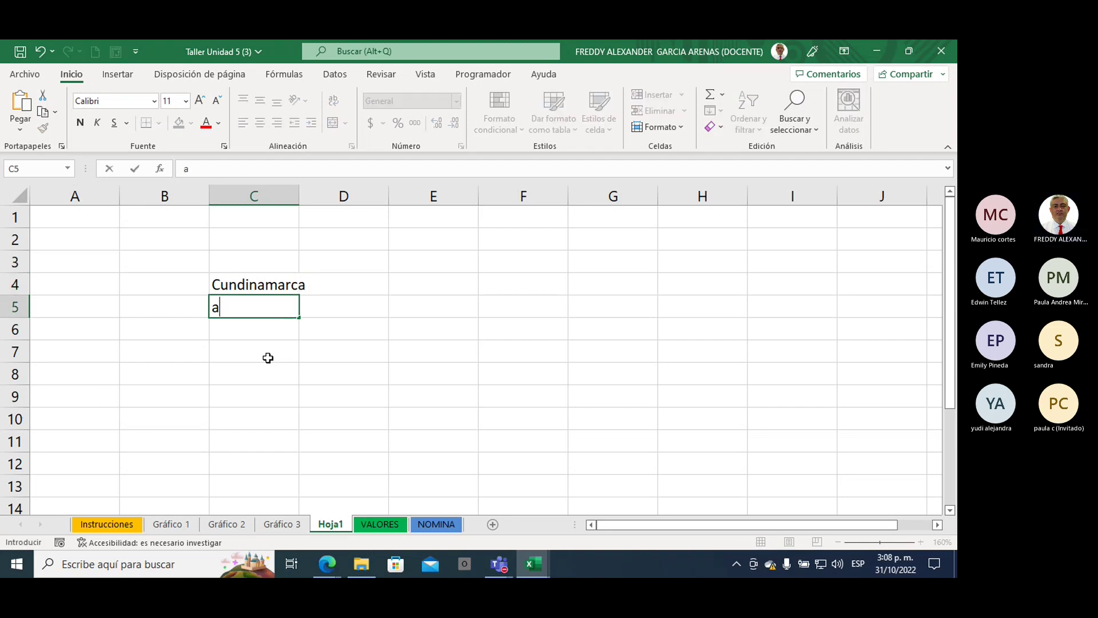
pyautogui.write('ntioq')
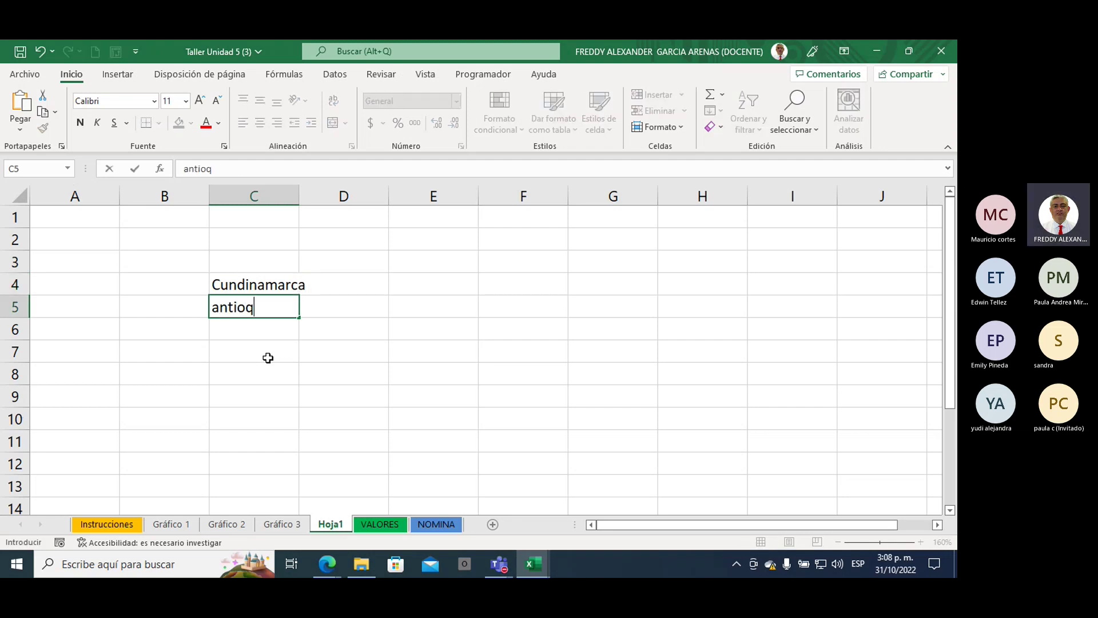
pyautogui.write('uia')
pyautogui.press('Return')
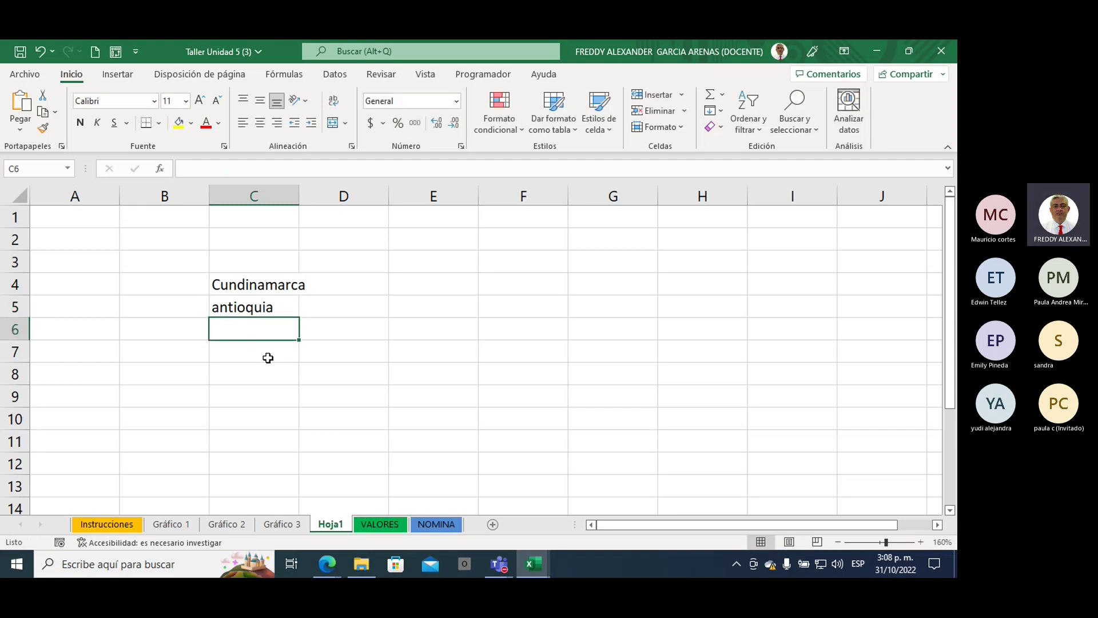
pyautogui.write('bolivar')
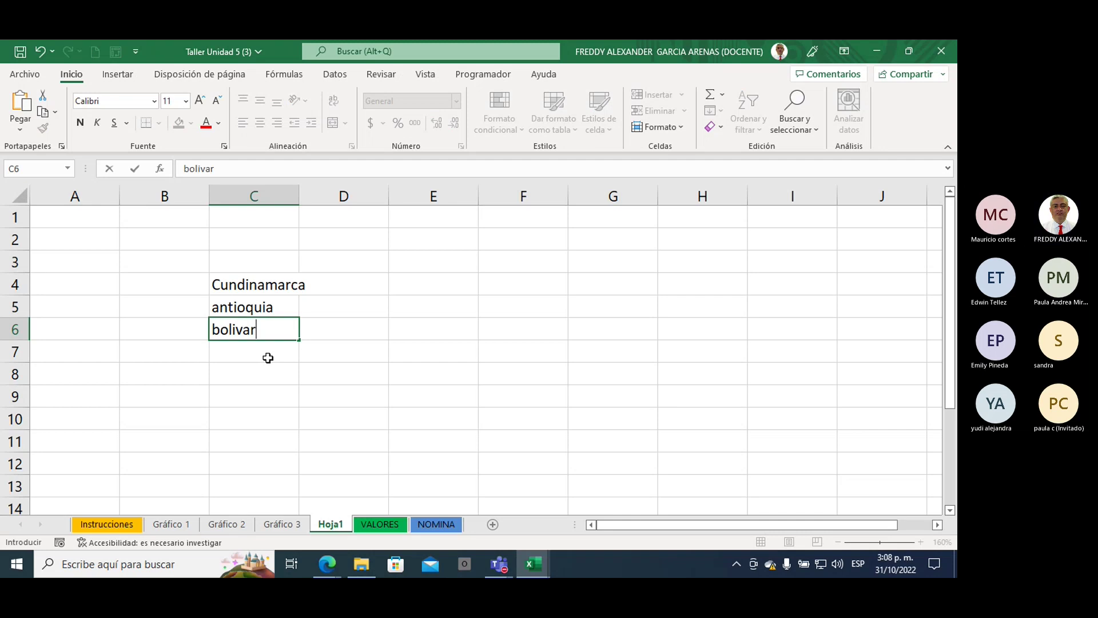
pyautogui.press('Return')
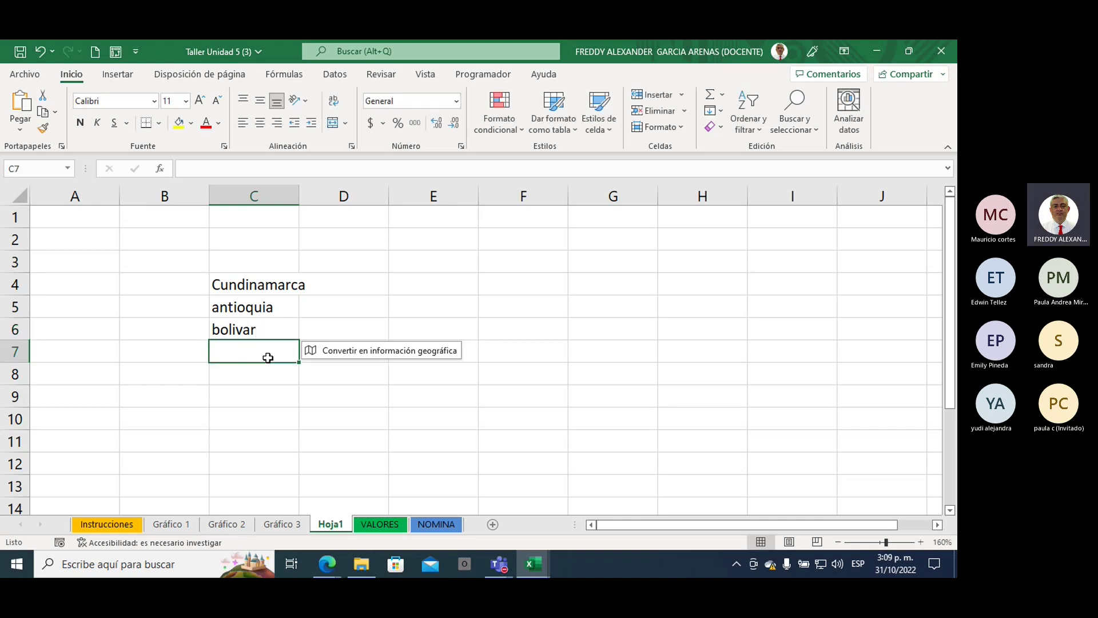
pyautogui.write('corda')
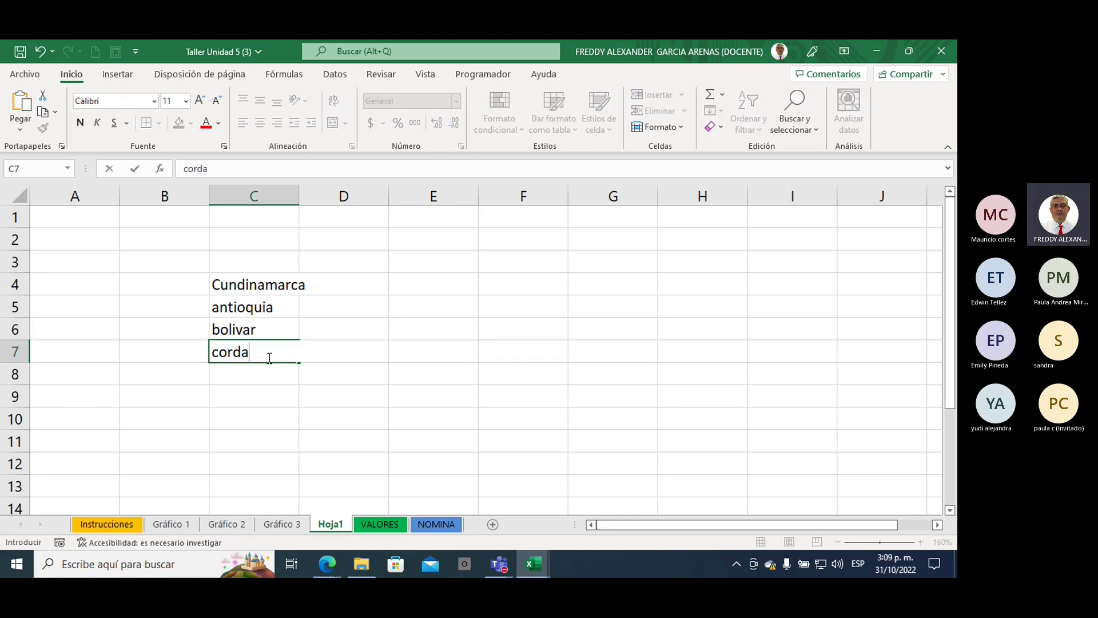
pyautogui.write('ba')
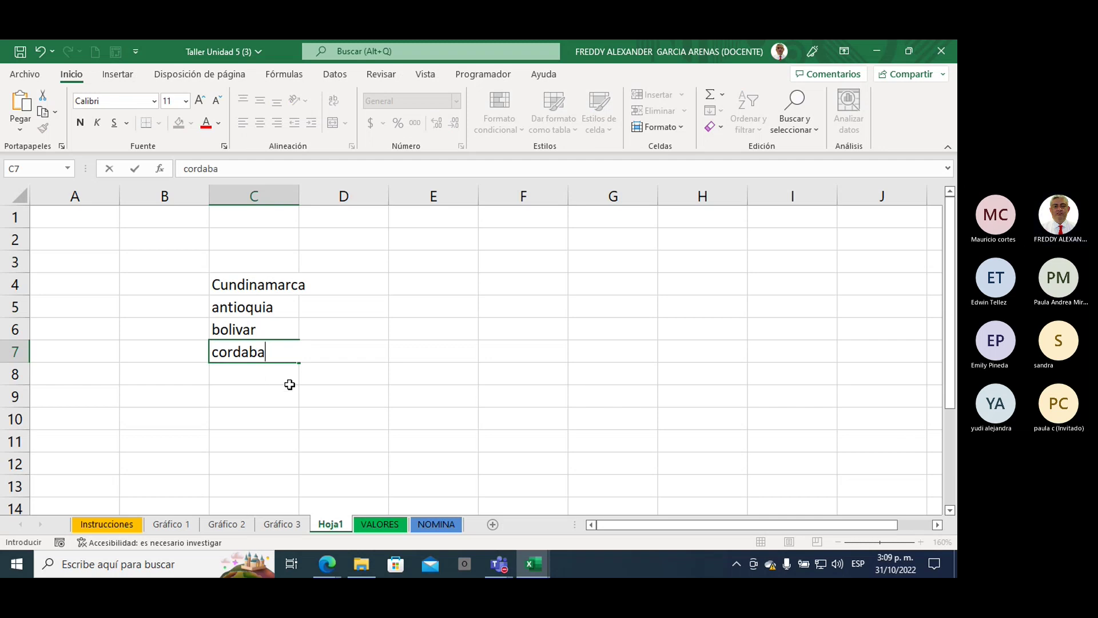
pyautogui.press('BackSpace')
pyautogui.press('BackSpace')
pyautogui.press('BackSpace')
pyautogui.write('oba')
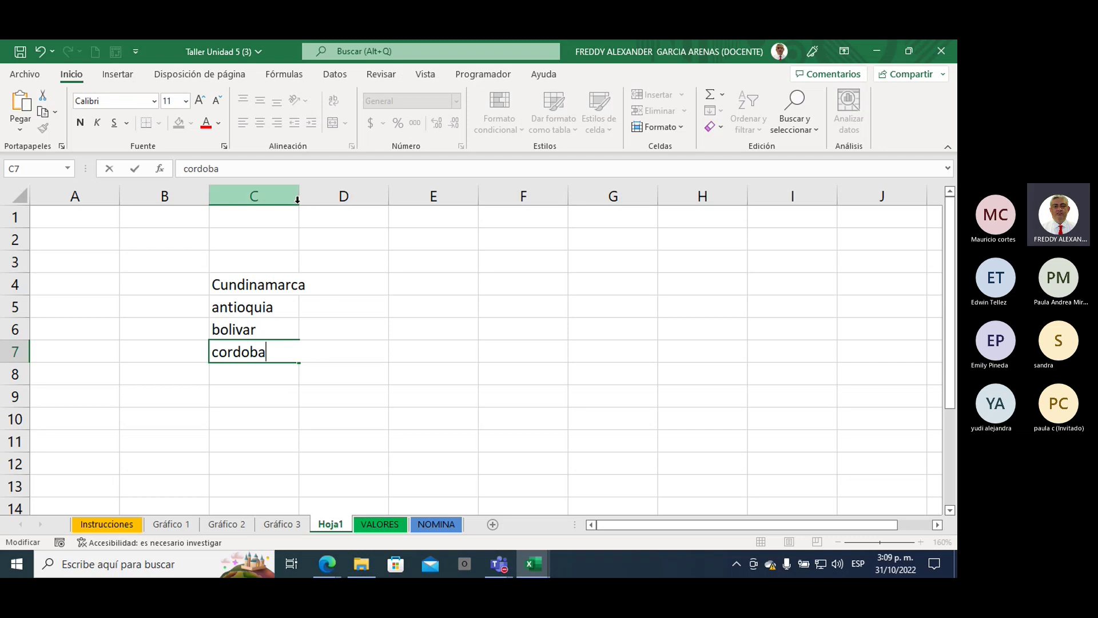
pyautogui.moveTo(294, 196); pyautogui.dragTo(306, 196)
pyautogui.click(287, 218)
# Enter the values 56, 45, 86 and 55 in cells D4 to D7 beside the department names
pyautogui.click(352, 283)
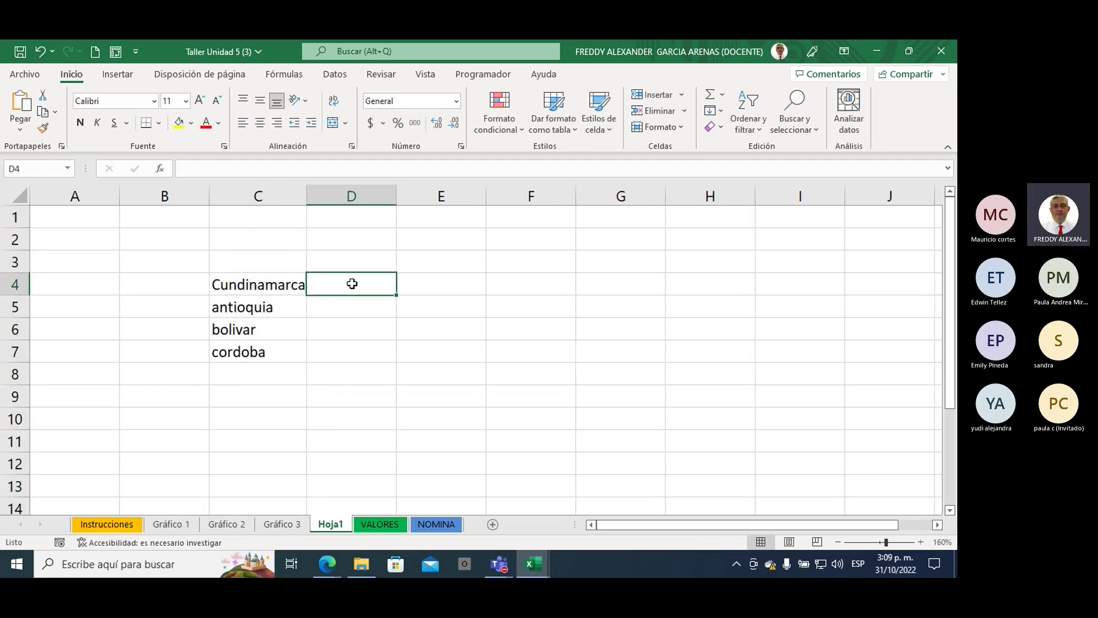
pyautogui.write('56')
pyautogui.click(382, 310)
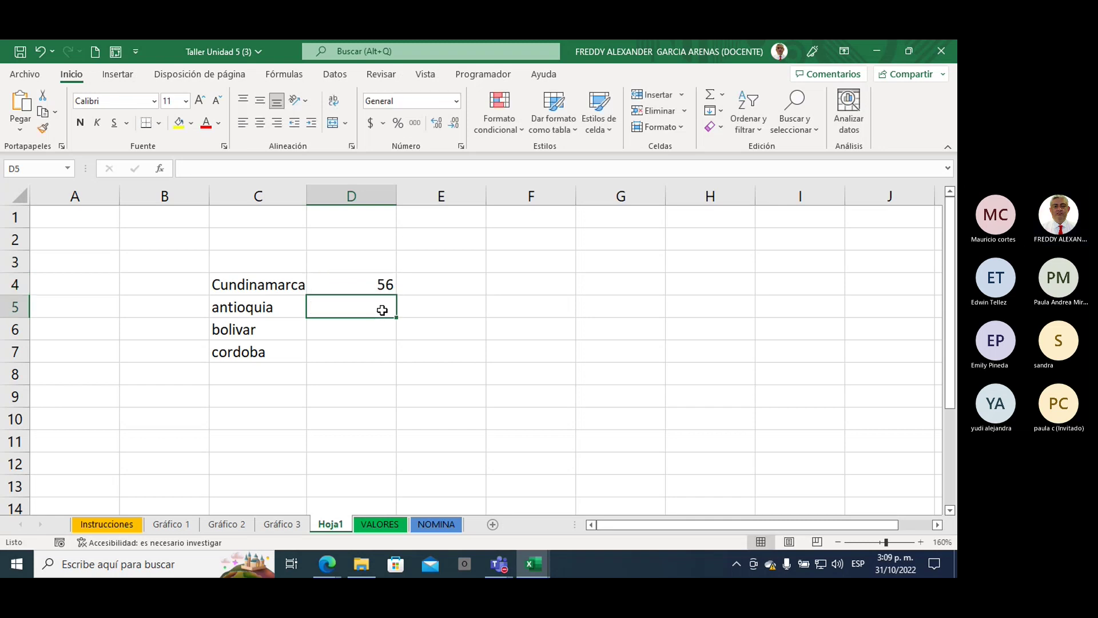
pyautogui.write('45')
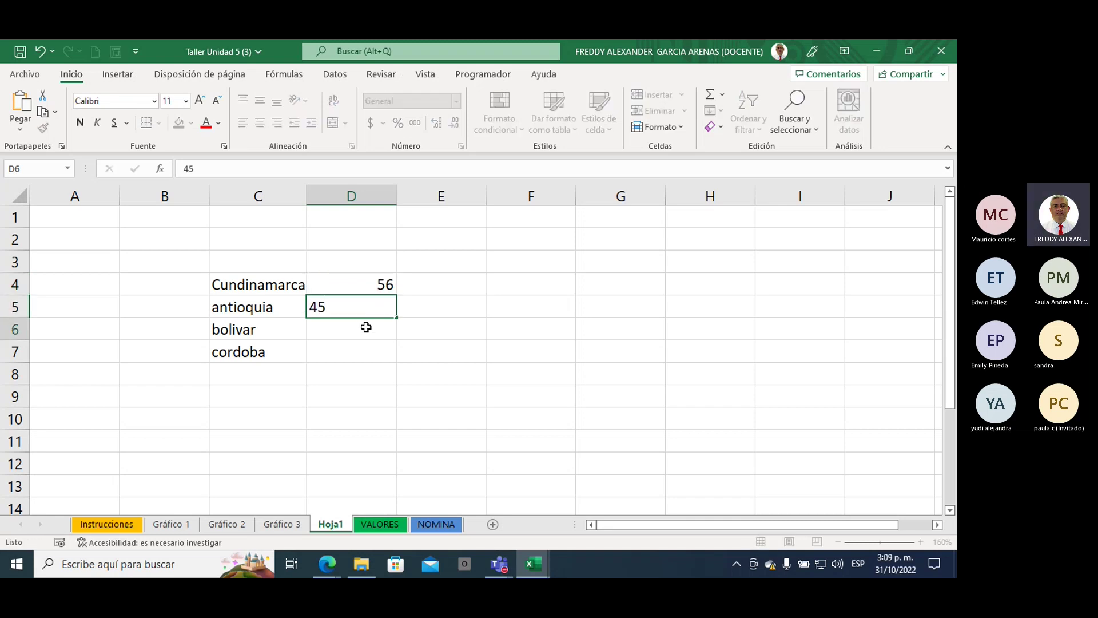
pyautogui.click(366, 327)
pyautogui.write('86')
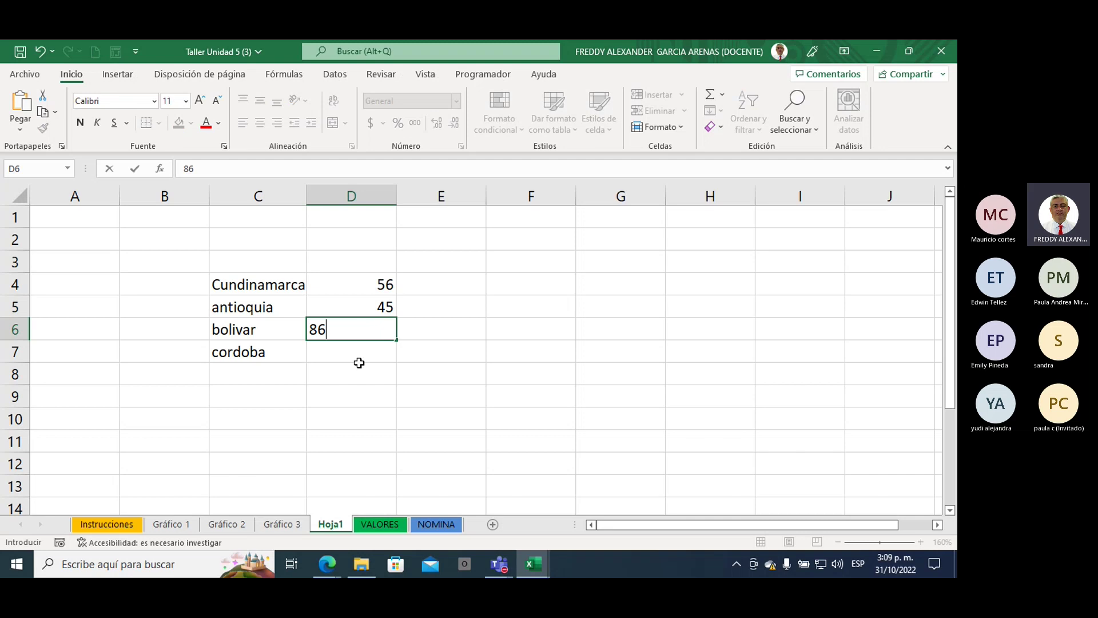
pyautogui.click(359, 356)
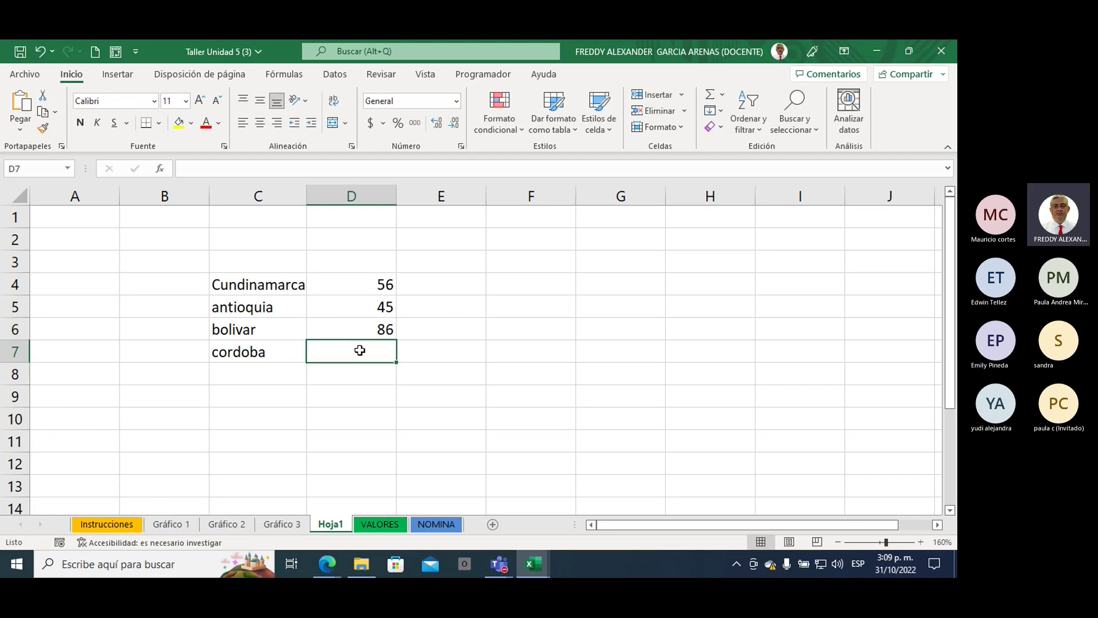
pyautogui.write('55')
pyautogui.click(360, 366)
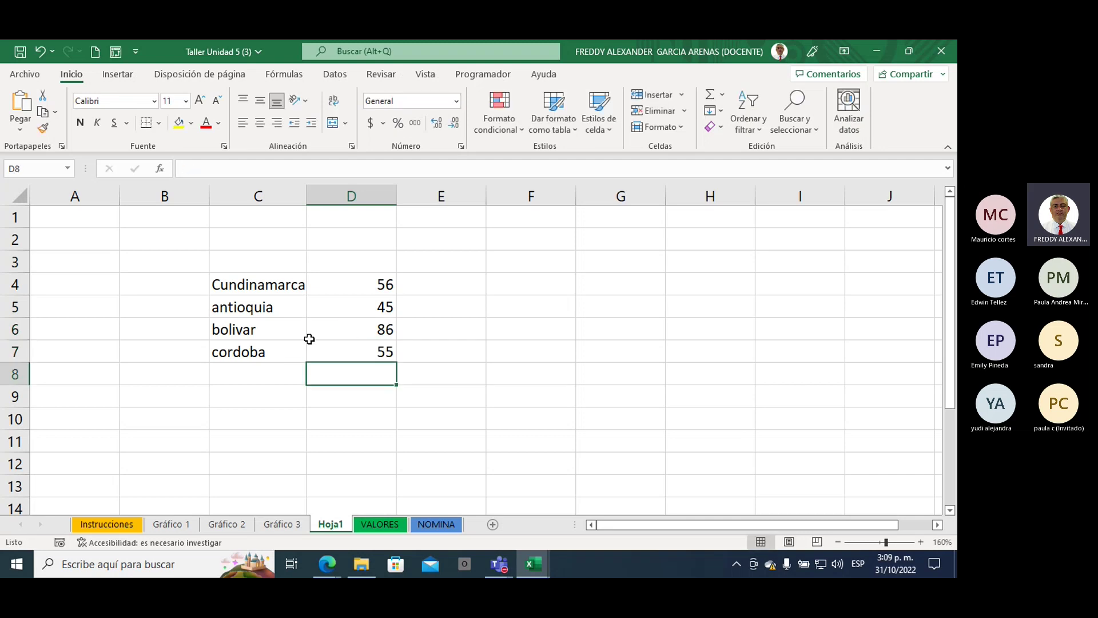
# Insert a choropleth map chart (Mapa coroplético) from the department names and values in C4:D7
pyautogui.moveTo(251, 283); pyautogui.dragTo(360, 357)
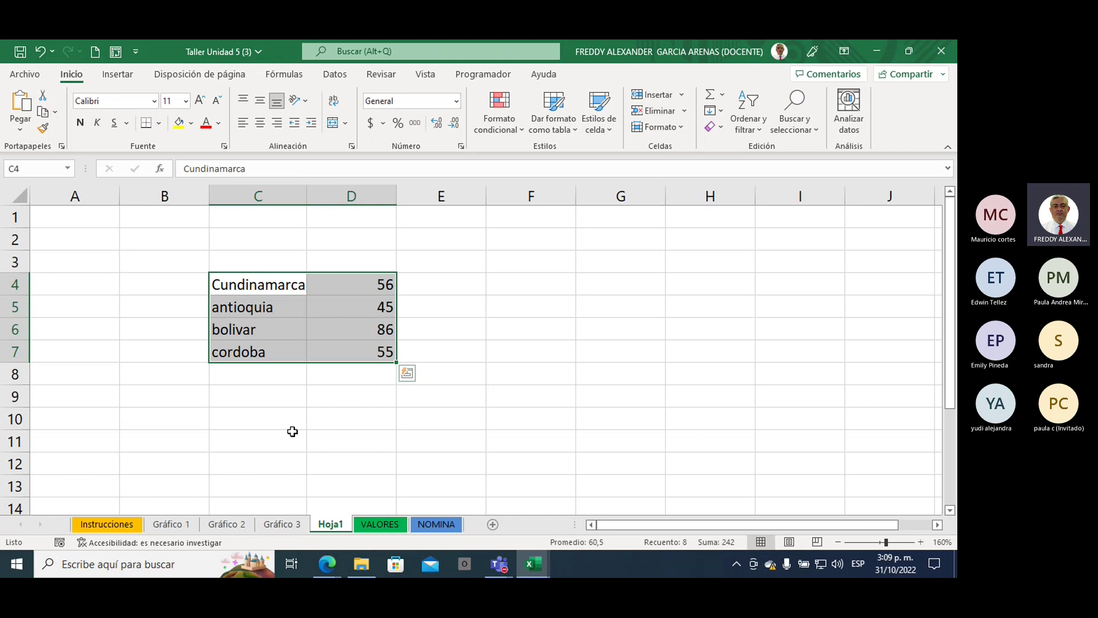
pyautogui.click(131, 76)
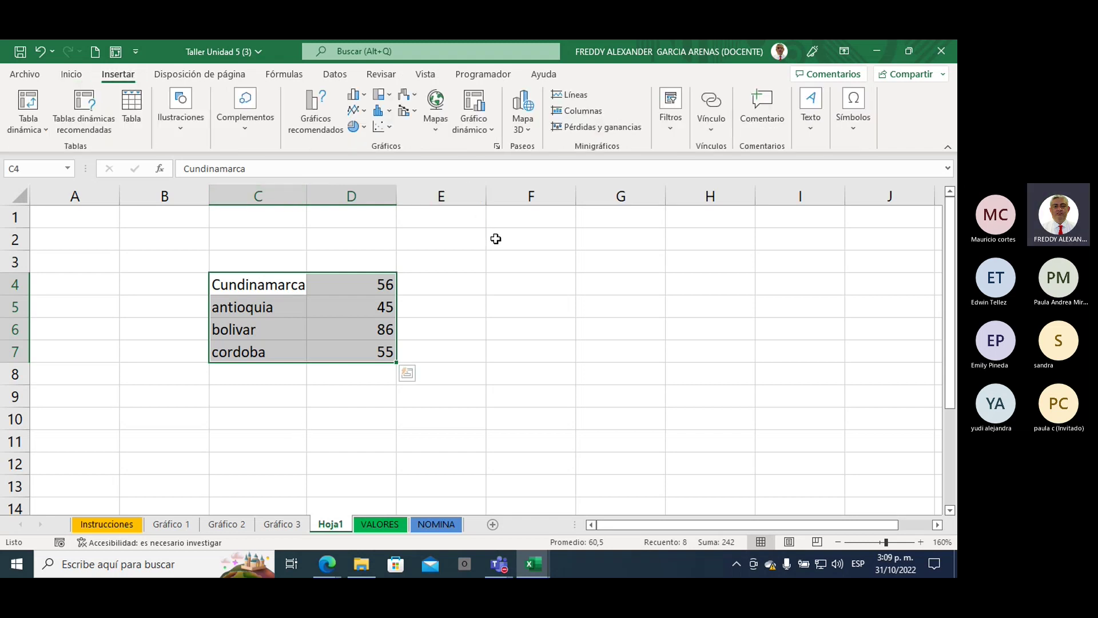
pyautogui.click(433, 130)
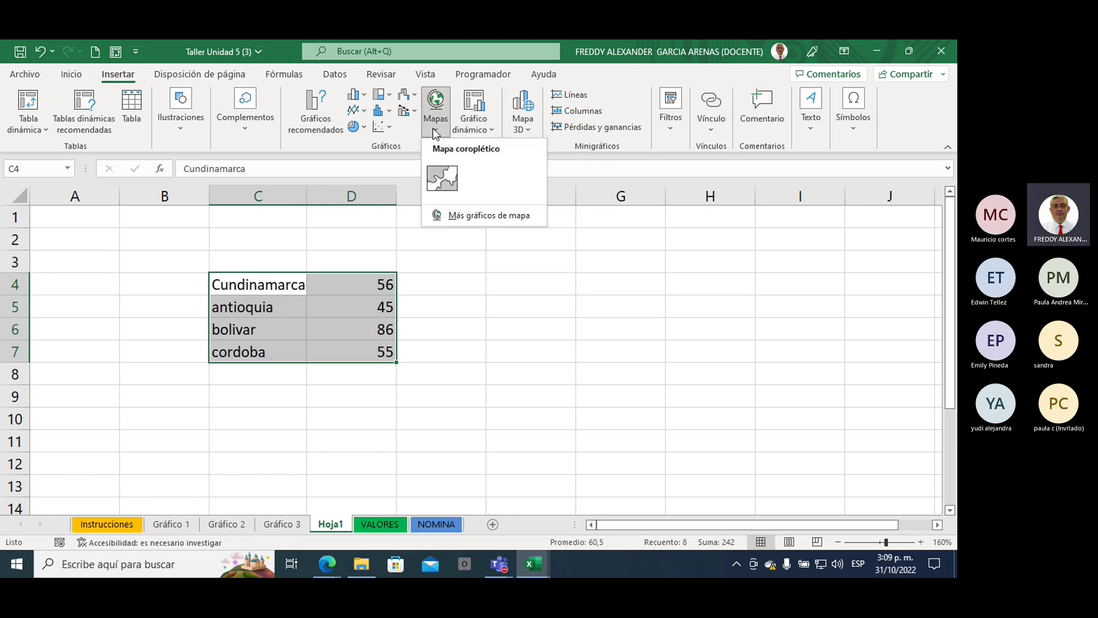
pyautogui.click(451, 180)
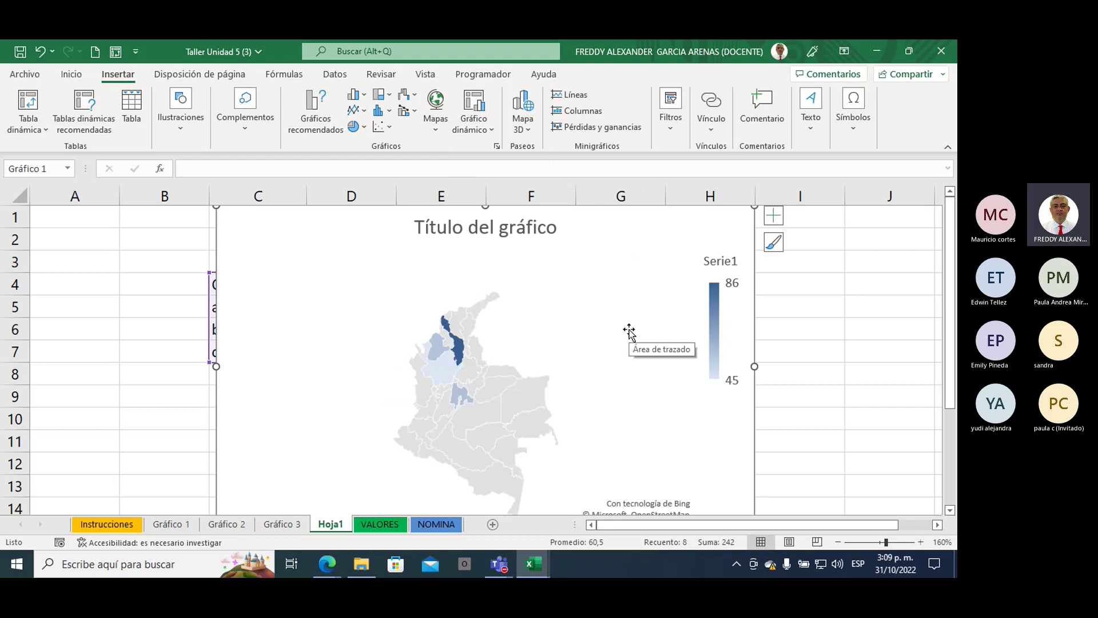
pyautogui.scroll(-1, 642, 366)
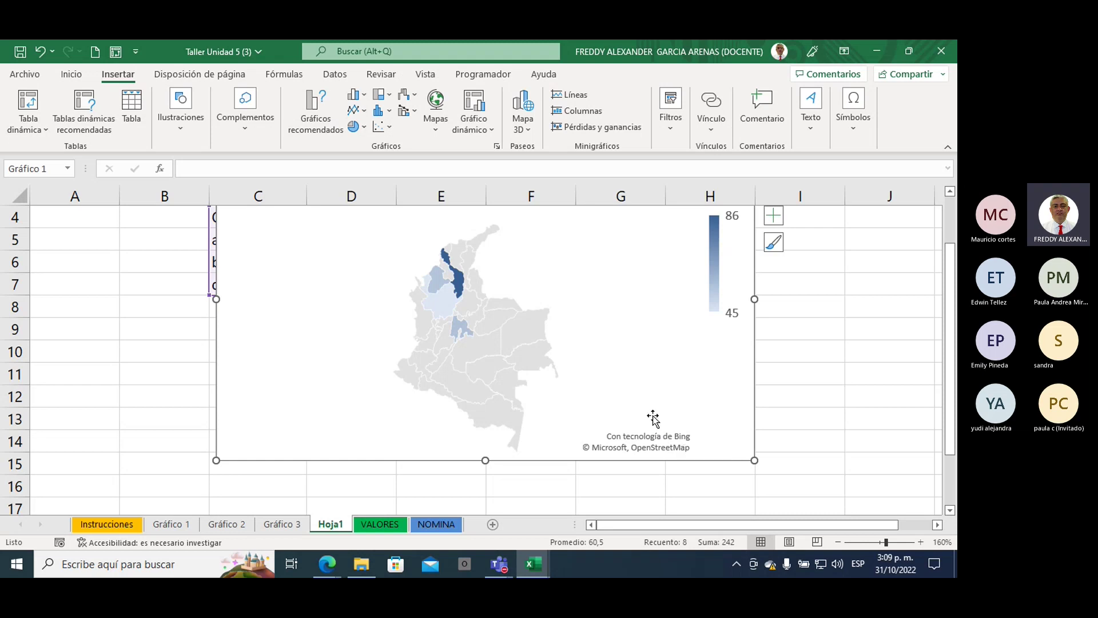
# Apply the dark grey chart style to the Colombia map chart and place it beside the data table, starting at column E
pyautogui.scroll(1, 637, 404)
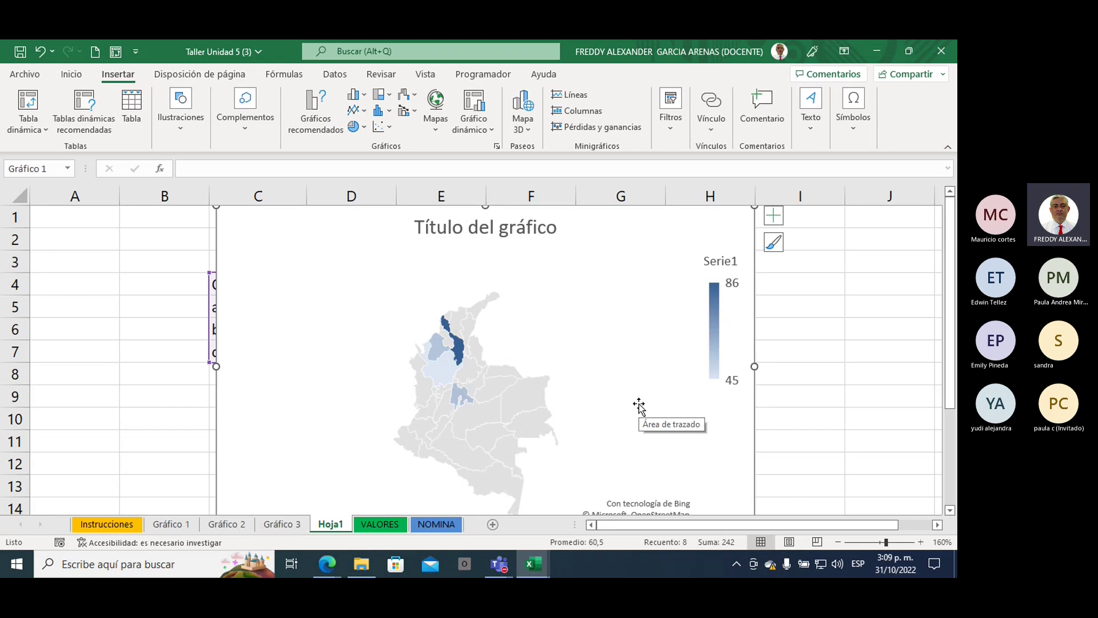
pyautogui.scroll(-1, 574, 338)
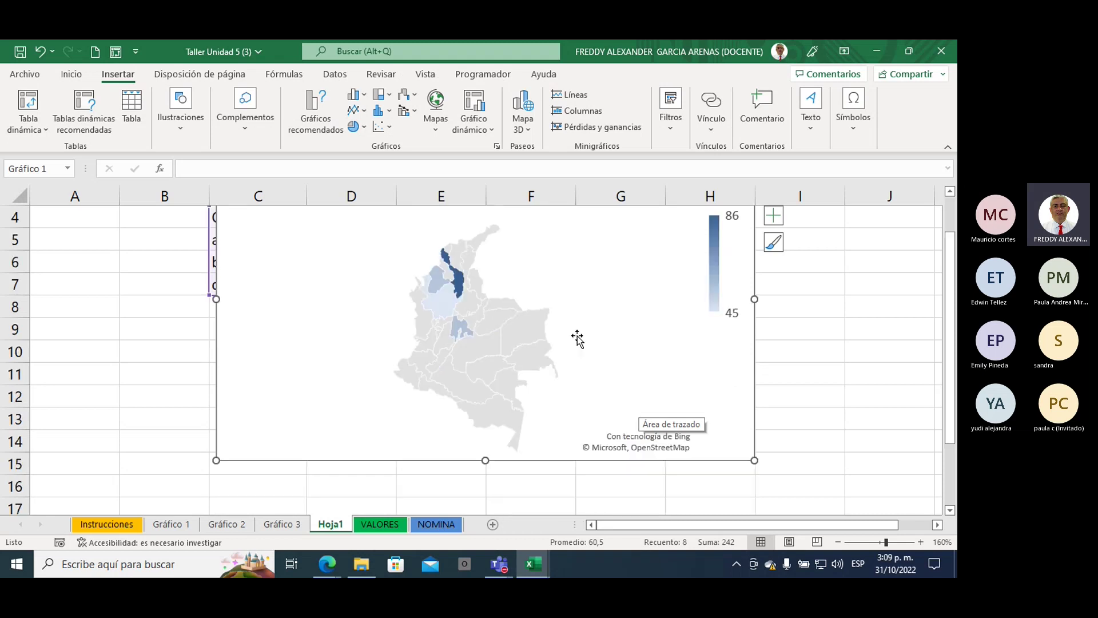
pyautogui.scroll(1, 579, 336)
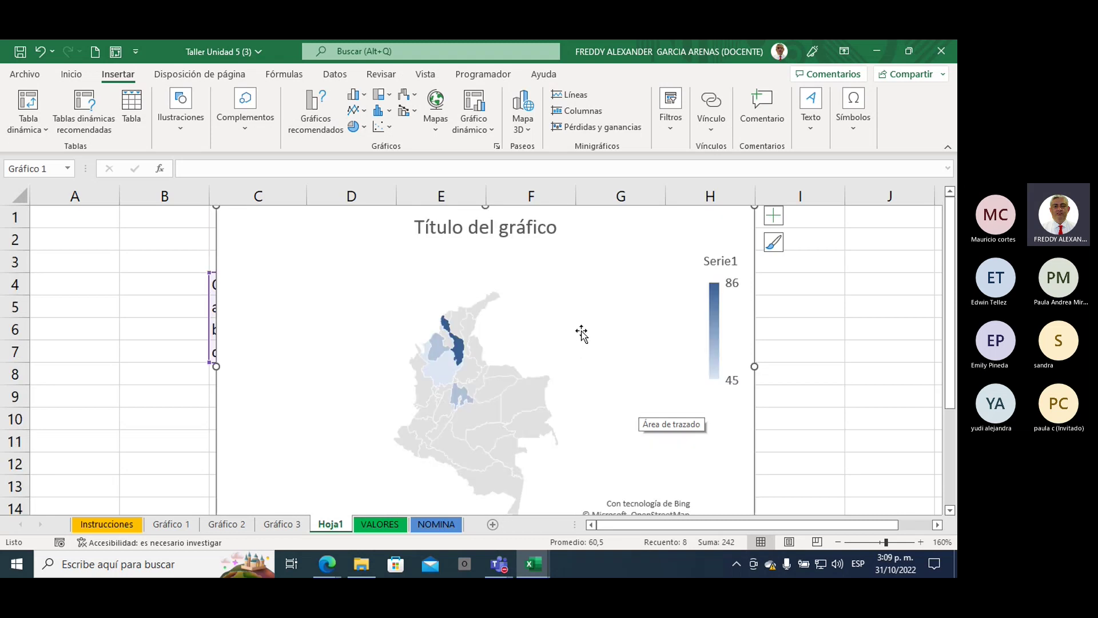
pyautogui.click(547, 255)
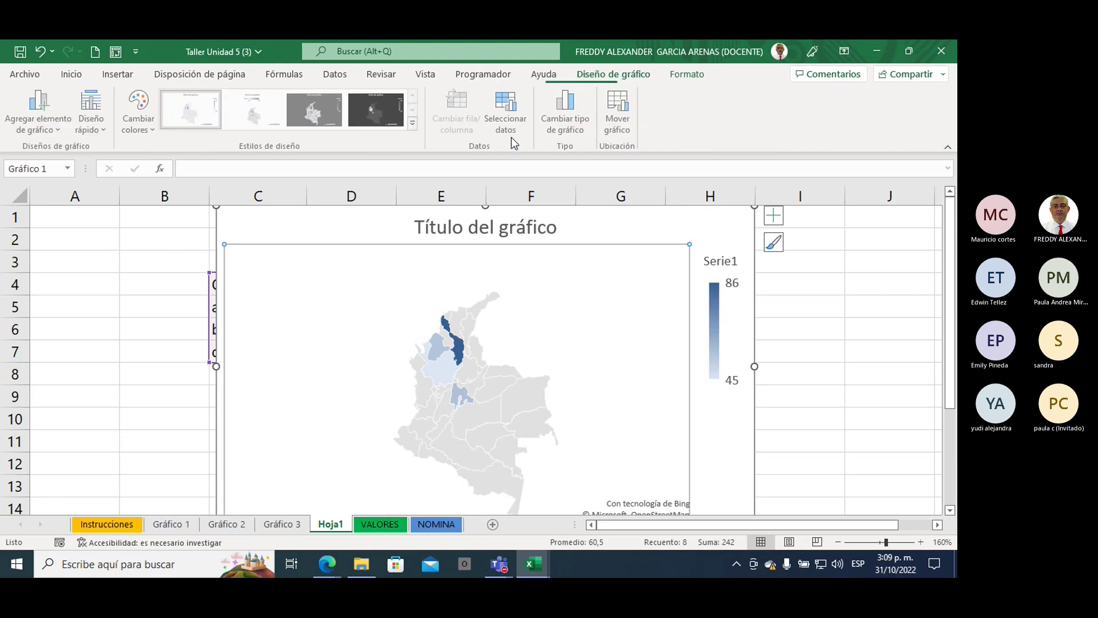
pyautogui.click(318, 109)
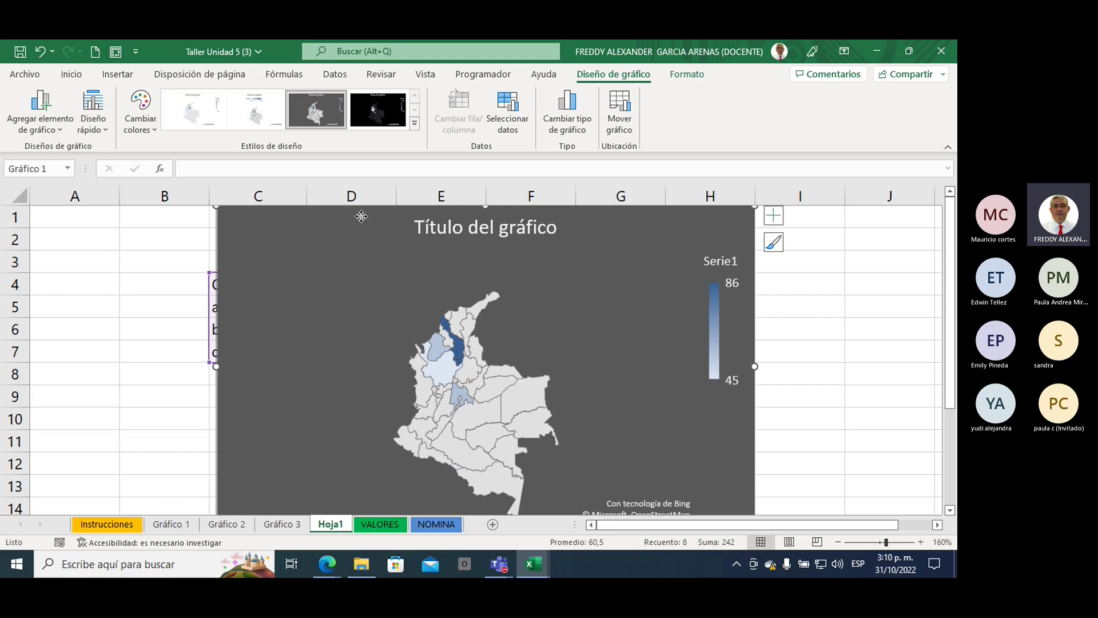
pyautogui.moveTo(366, 217)
pyautogui.mouseDown()
pyautogui.moveTo(497, 227)
pyautogui.moveTo(586, 218)
pyautogui.moveTo(543, 216)
pyautogui.mouseUp()
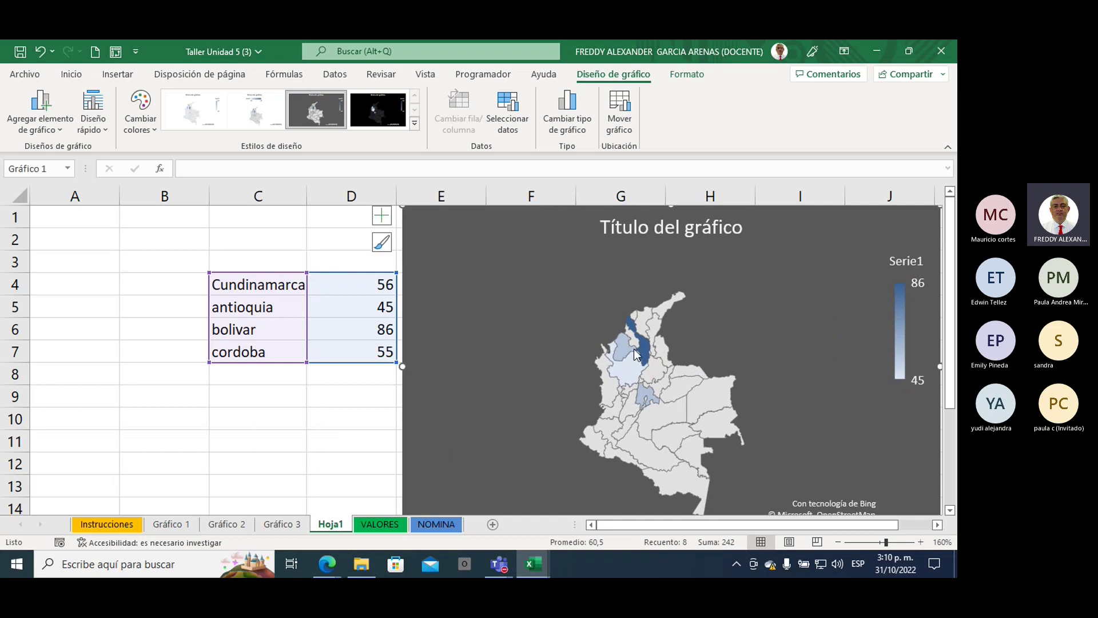
pyautogui.moveTo(645, 355)
# Replace the department names in cells C4 to C7 with the countries brasil, colombia, venezuela and peru
pyautogui.click(259, 285)
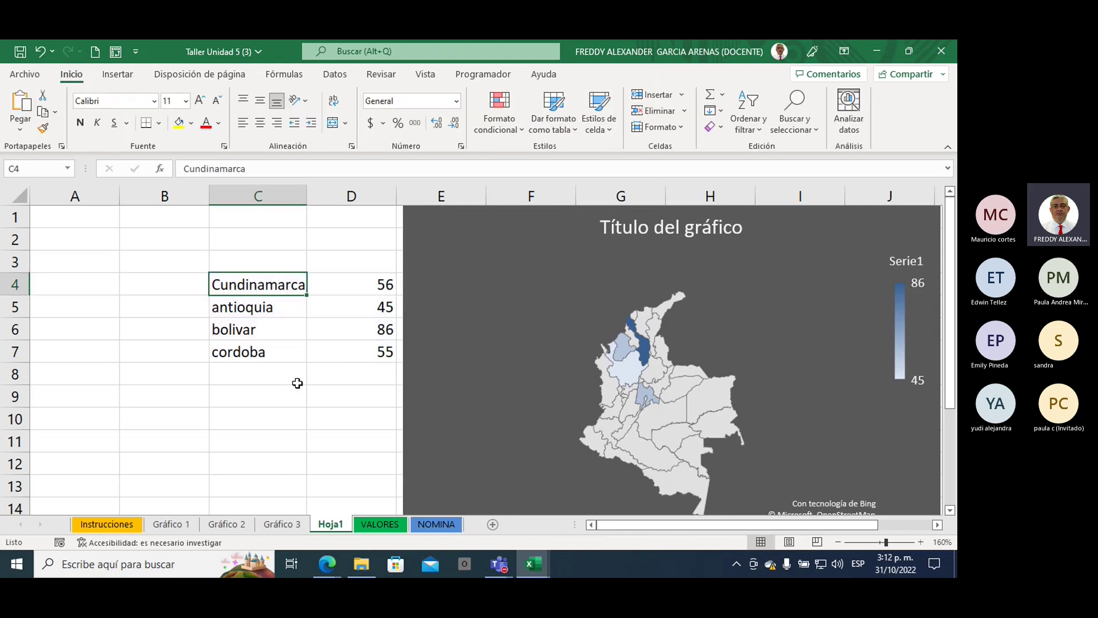
pyautogui.write('brasil')
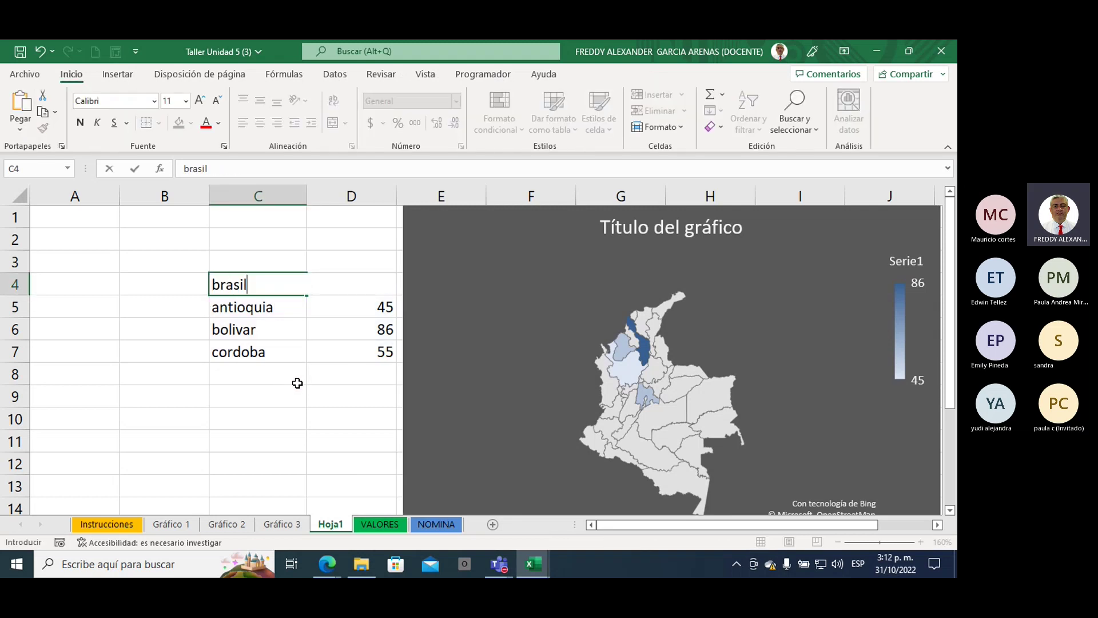
pyautogui.click(264, 307)
pyautogui.write('colombi')
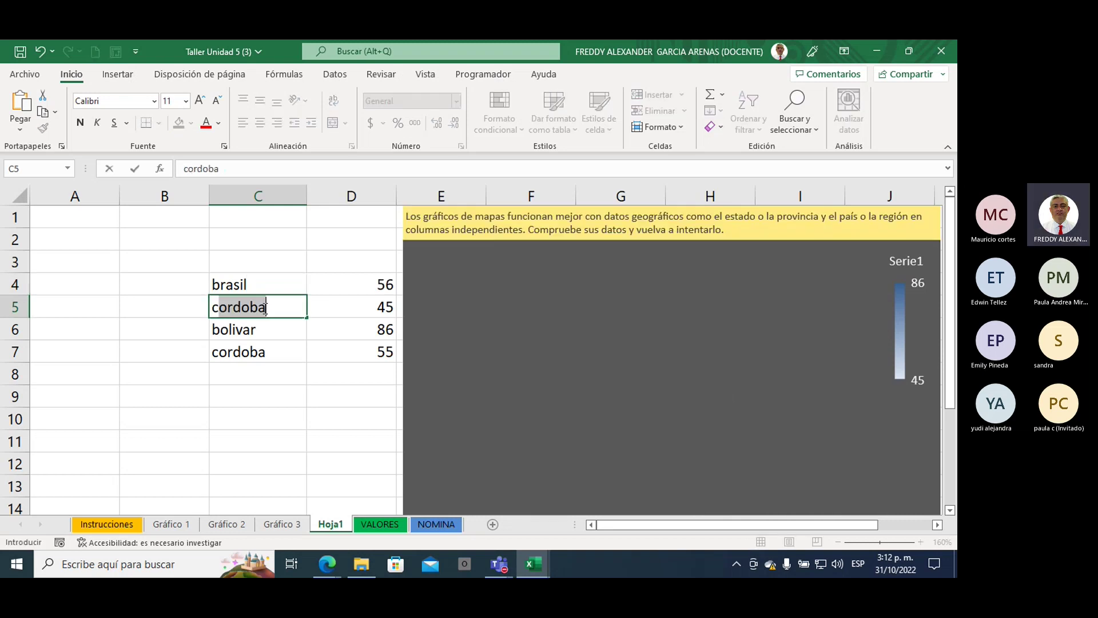
pyautogui.write('a')
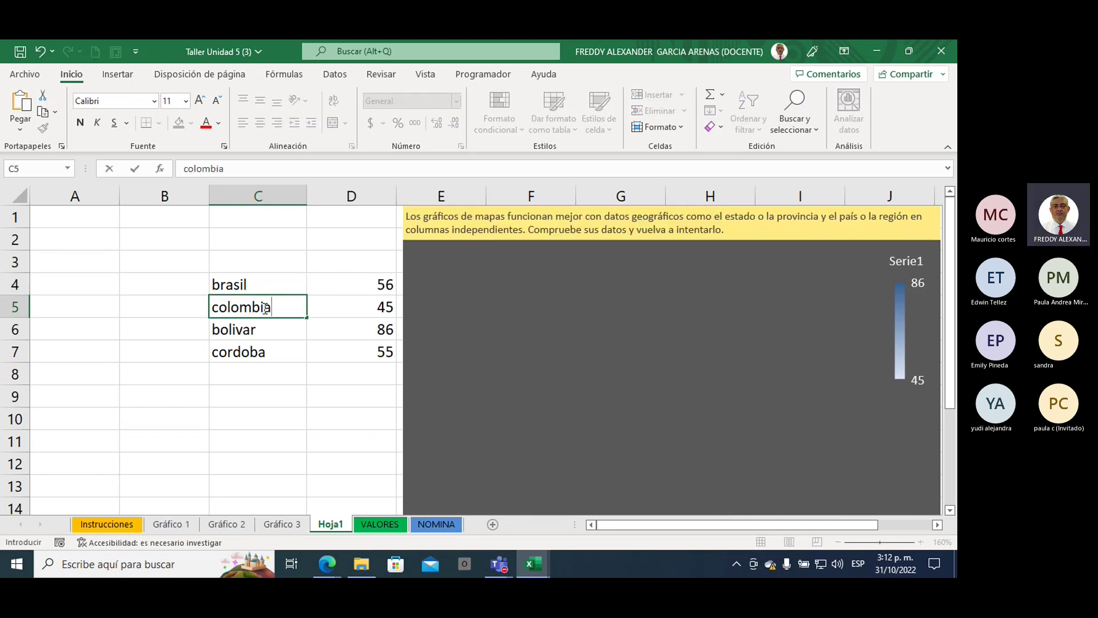
pyautogui.click(245, 330)
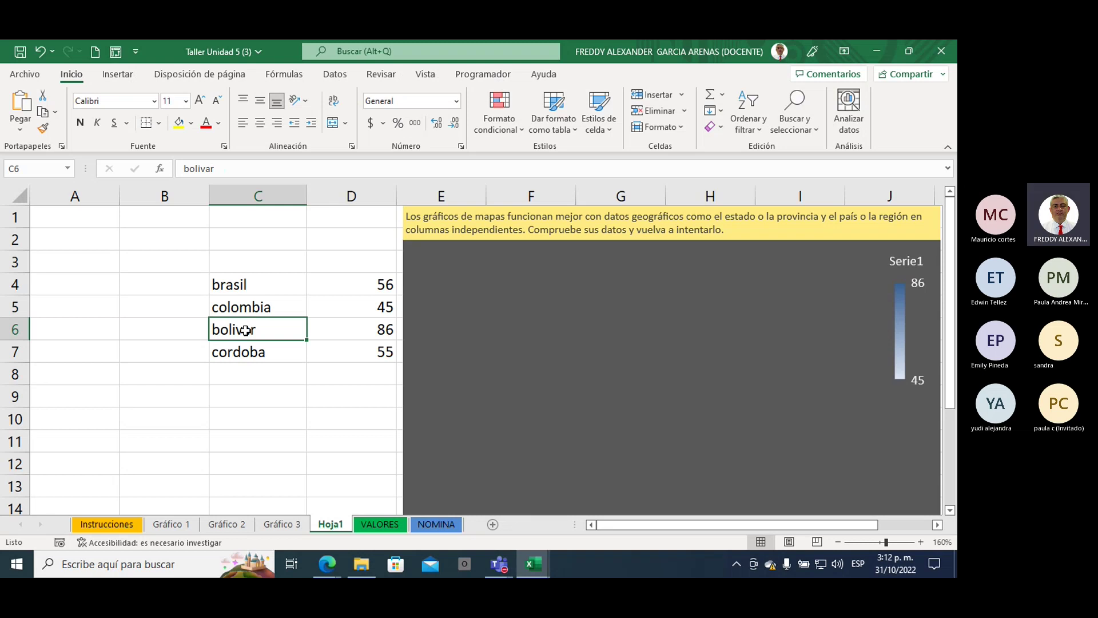
pyautogui.write('venezuela')
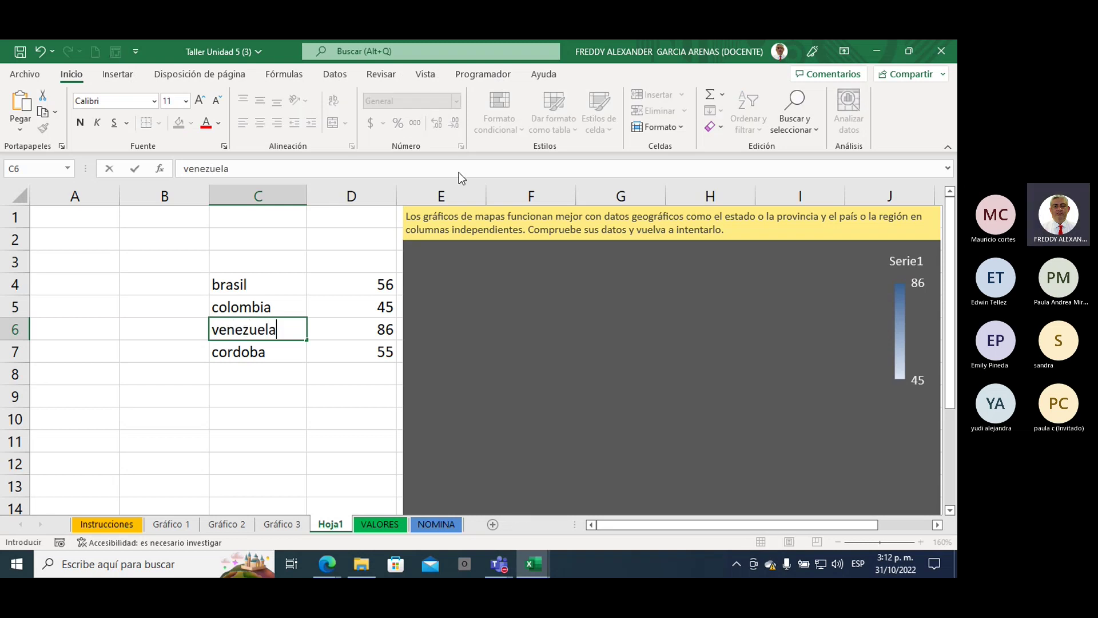
pyautogui.click(243, 353)
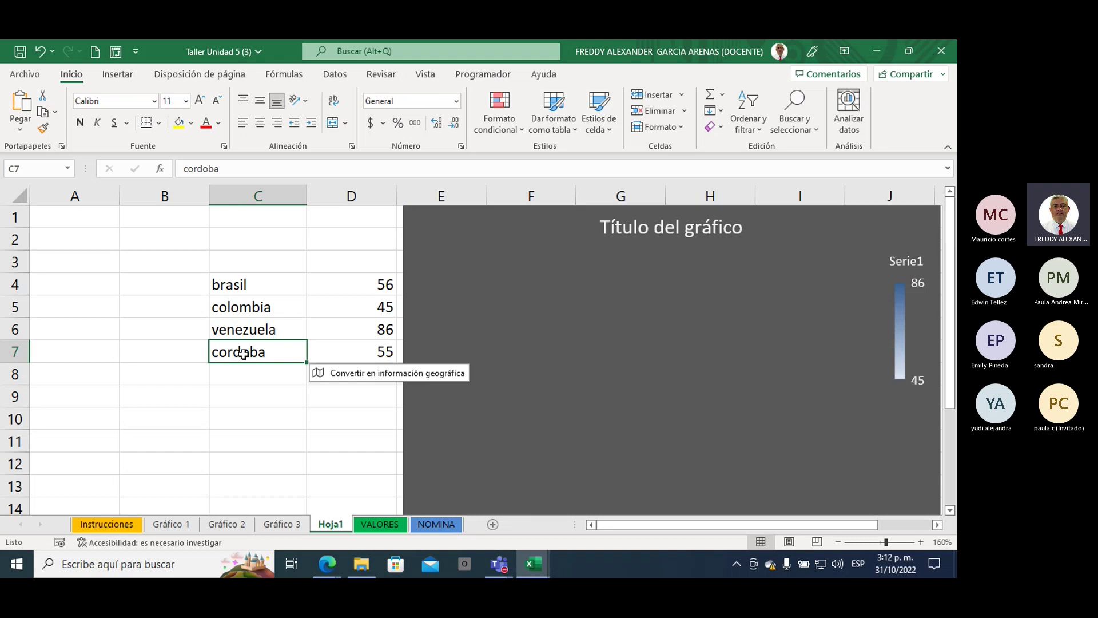
pyautogui.write('peru')
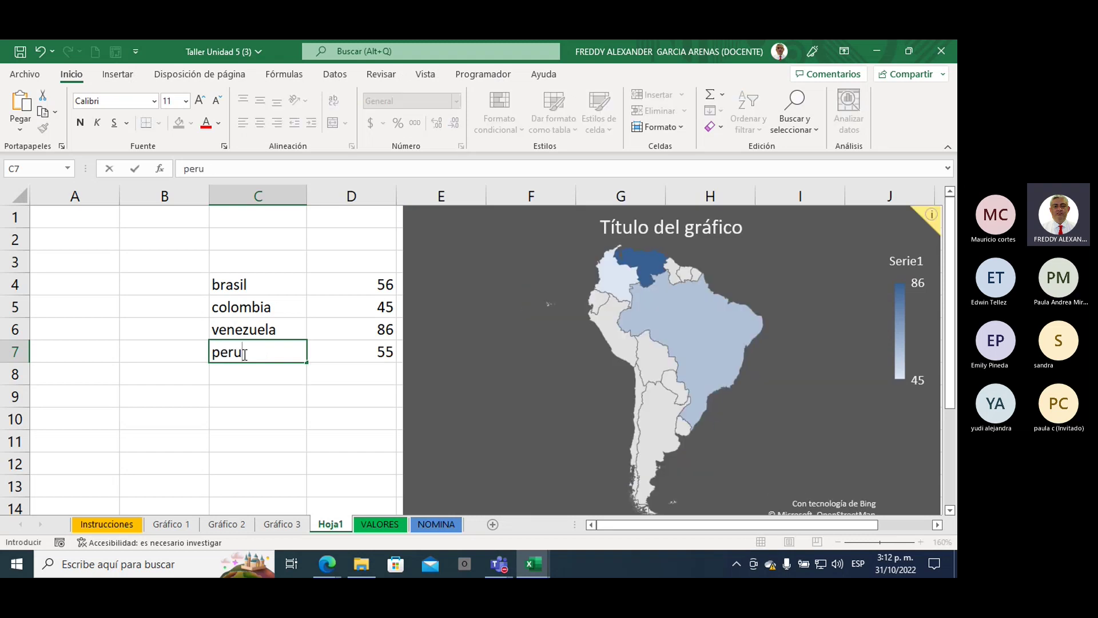
pyautogui.click(270, 411)
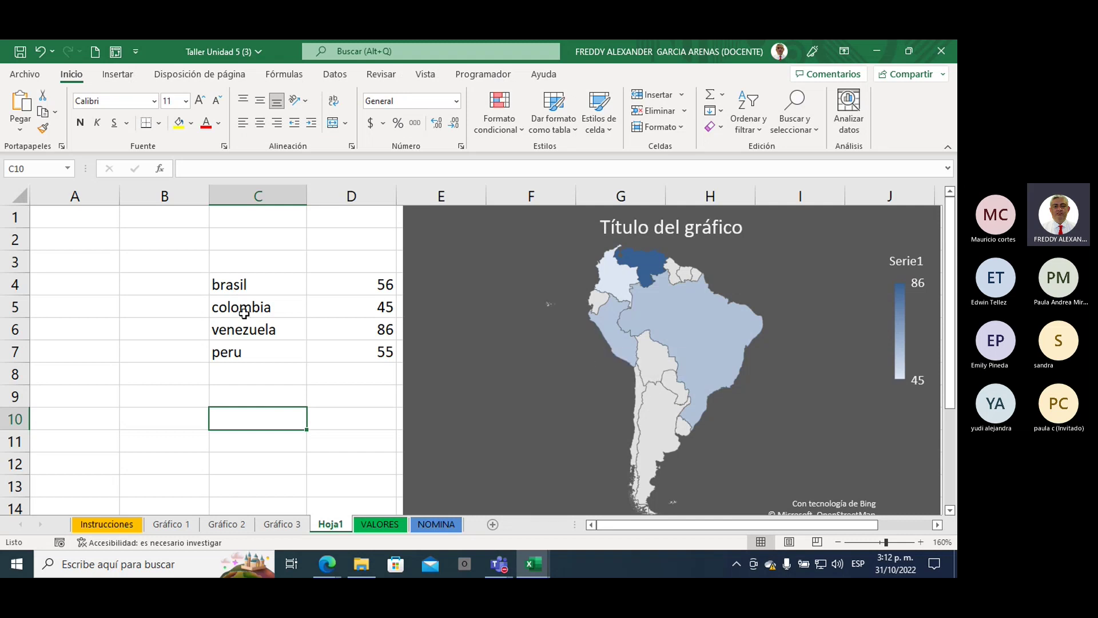
# Replace peru with china in cell C7 and colombia with canada in cell C5 of the map data
pyautogui.moveTo(218, 285); pyautogui.dragTo(368, 351)
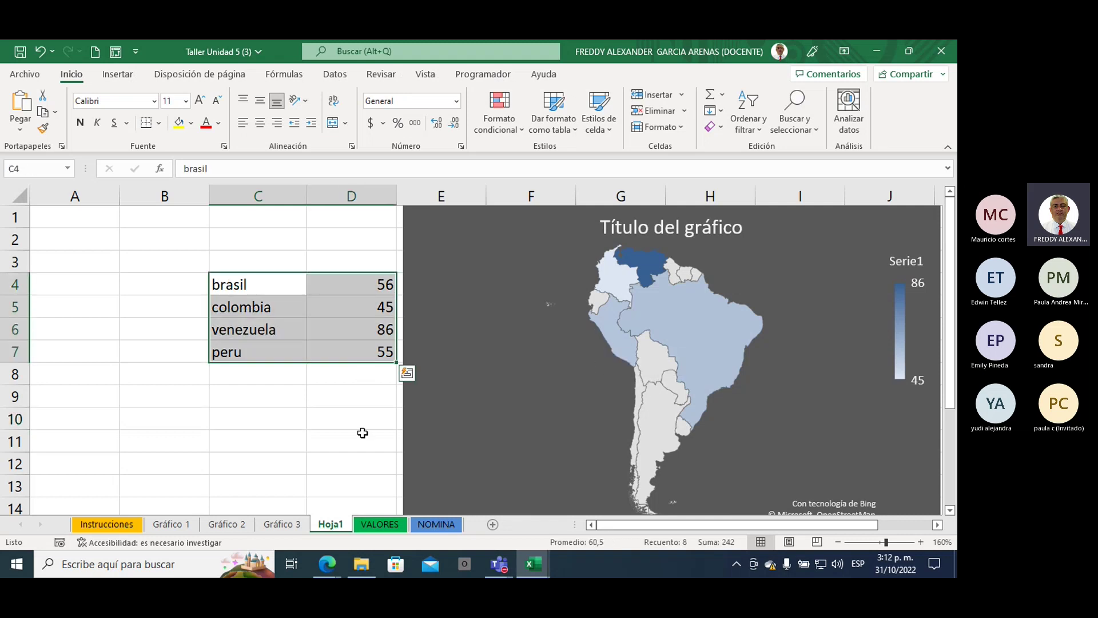
pyautogui.click(249, 289)
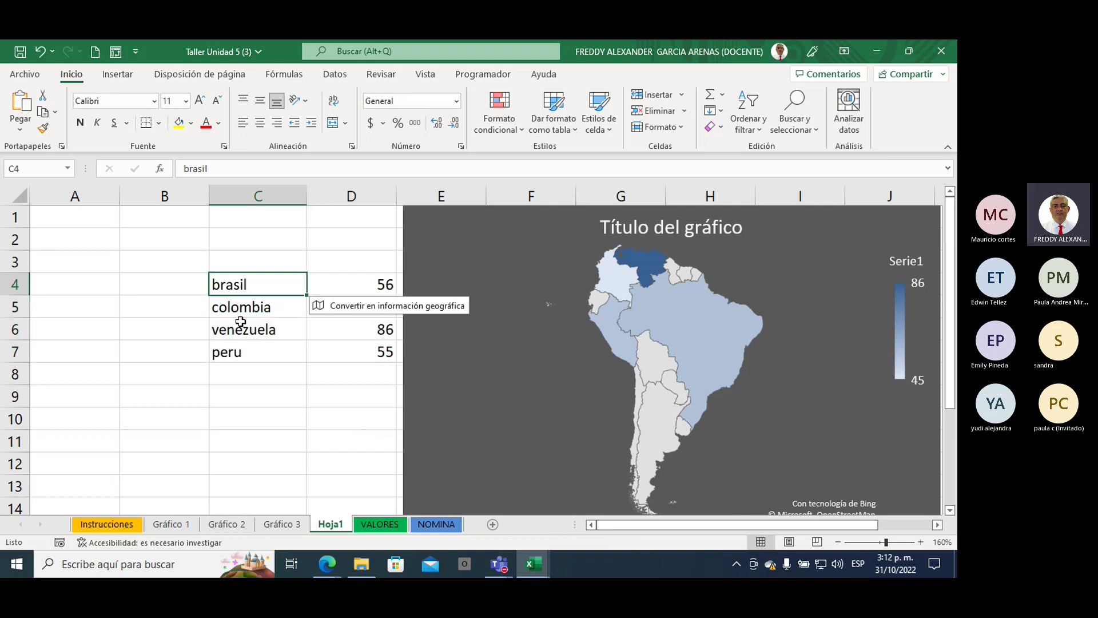
pyautogui.click(235, 354)
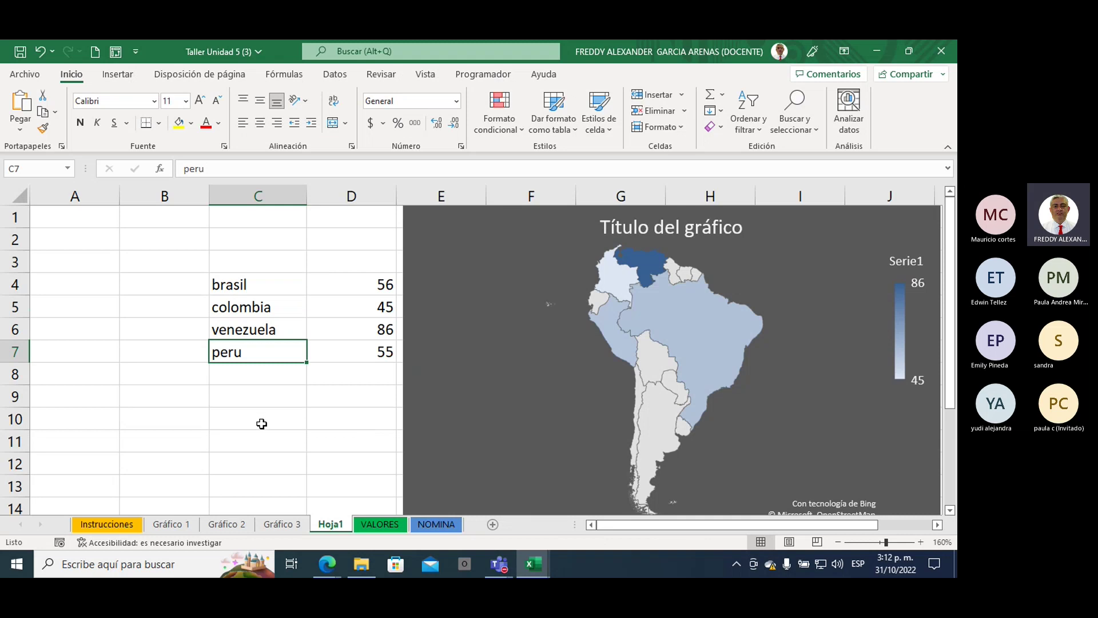
pyautogui.write('china')
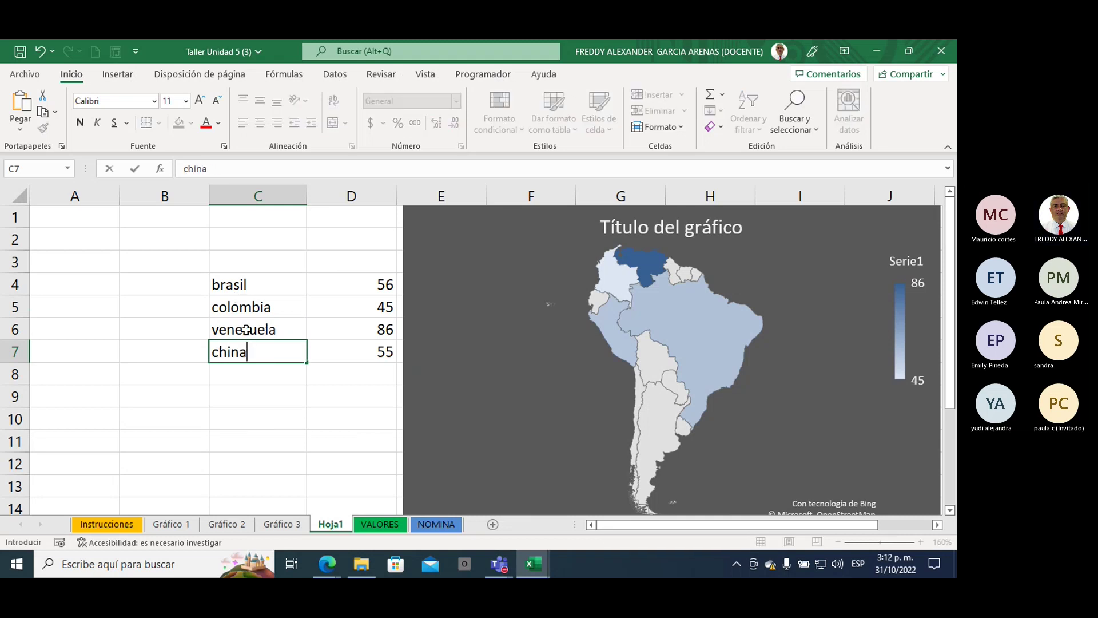
pyautogui.click(246, 309)
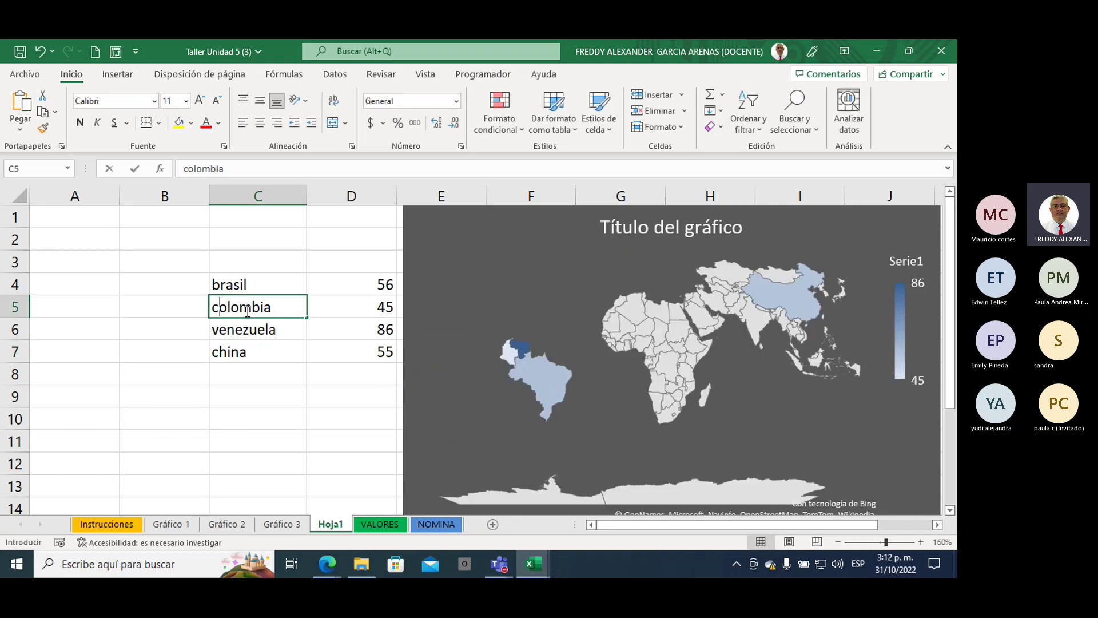
pyautogui.write('e')
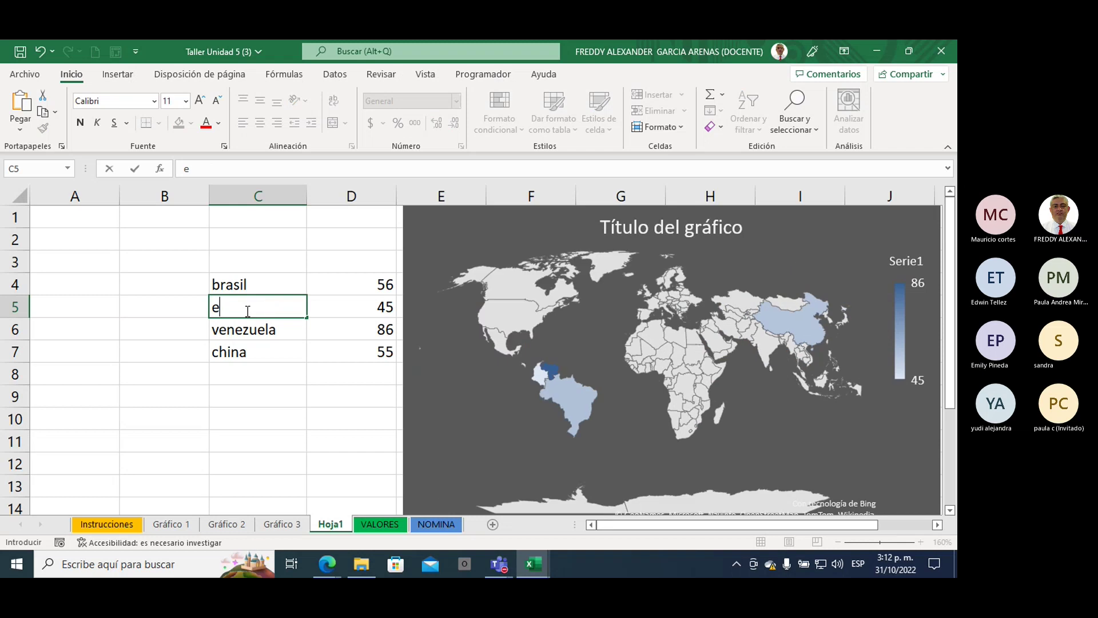
pyautogui.press('BackSpace')
pyautogui.write('canada')
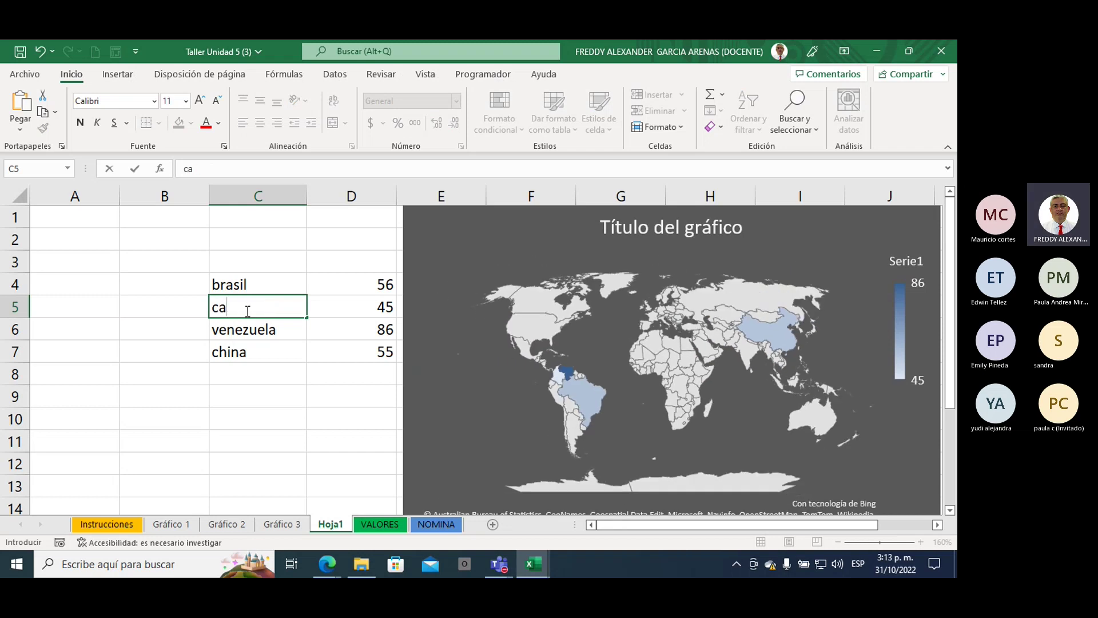
pyautogui.click(252, 389)
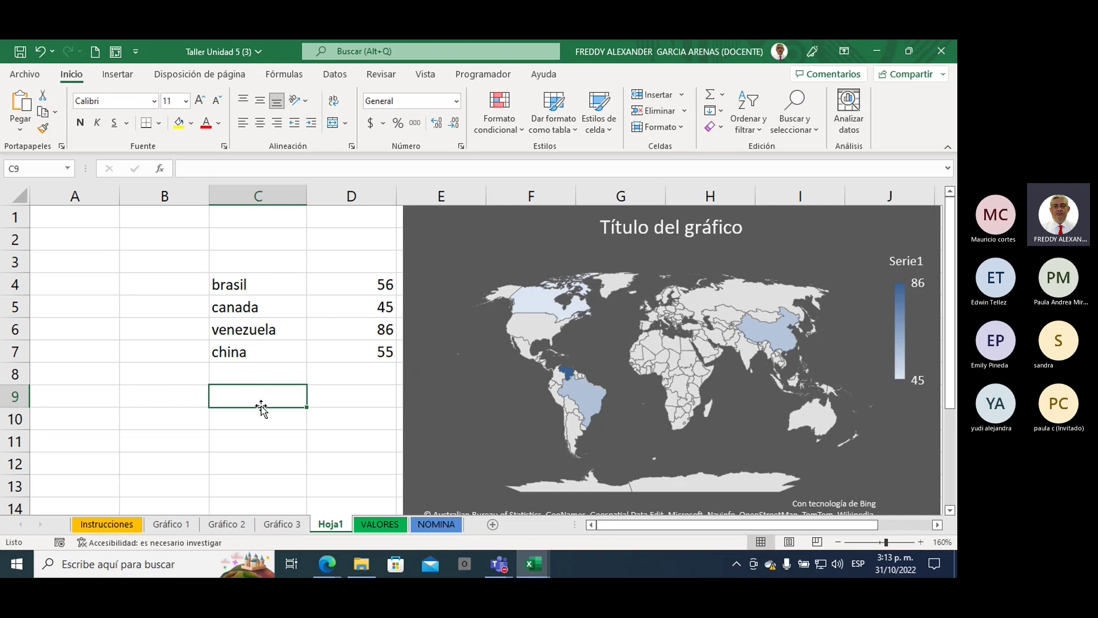
# Review the combined and pie charts on the Gráfico 3 sheet and the column chart on the Gráfico 2 sheet
pyautogui.click(117, 74)
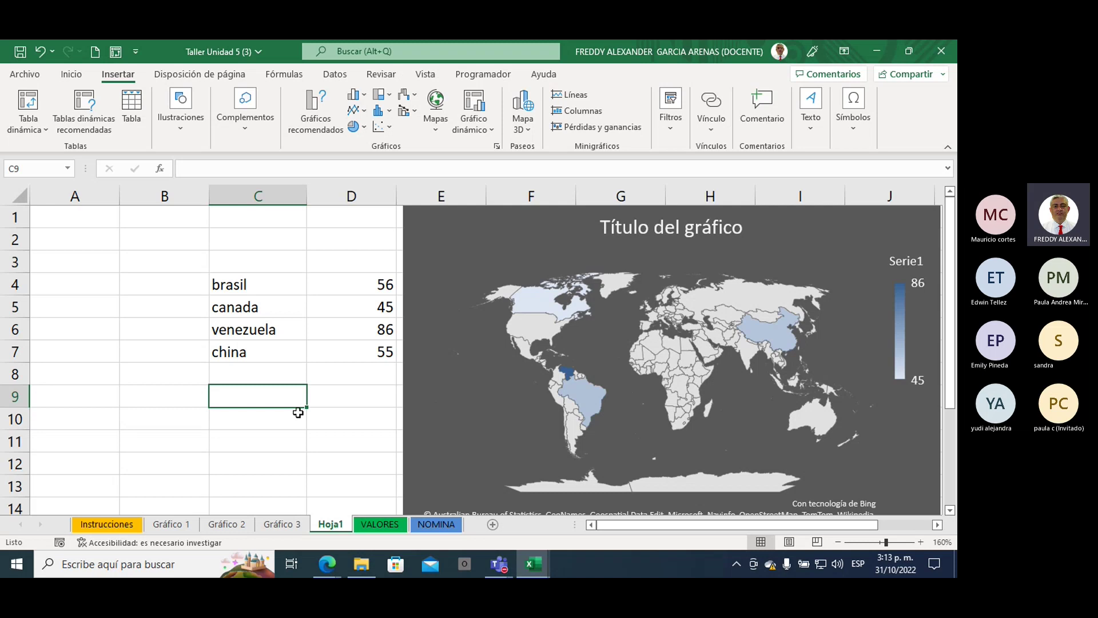
pyautogui.click(282, 524)
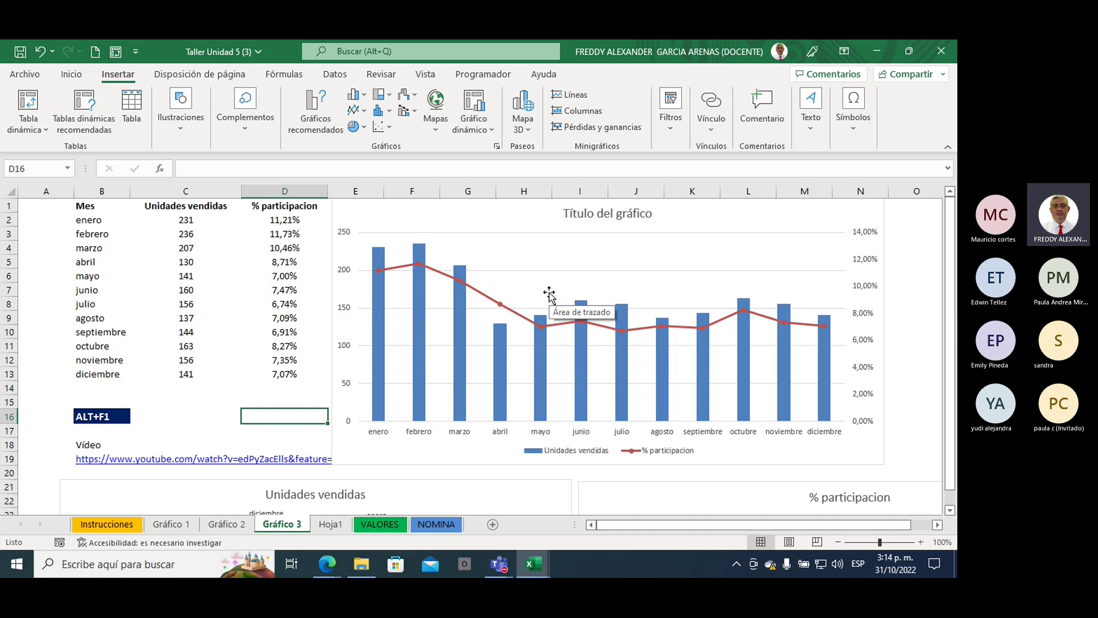
pyautogui.scroll(-1, 544, 341)
pyautogui.scroll(1, 545, 341)
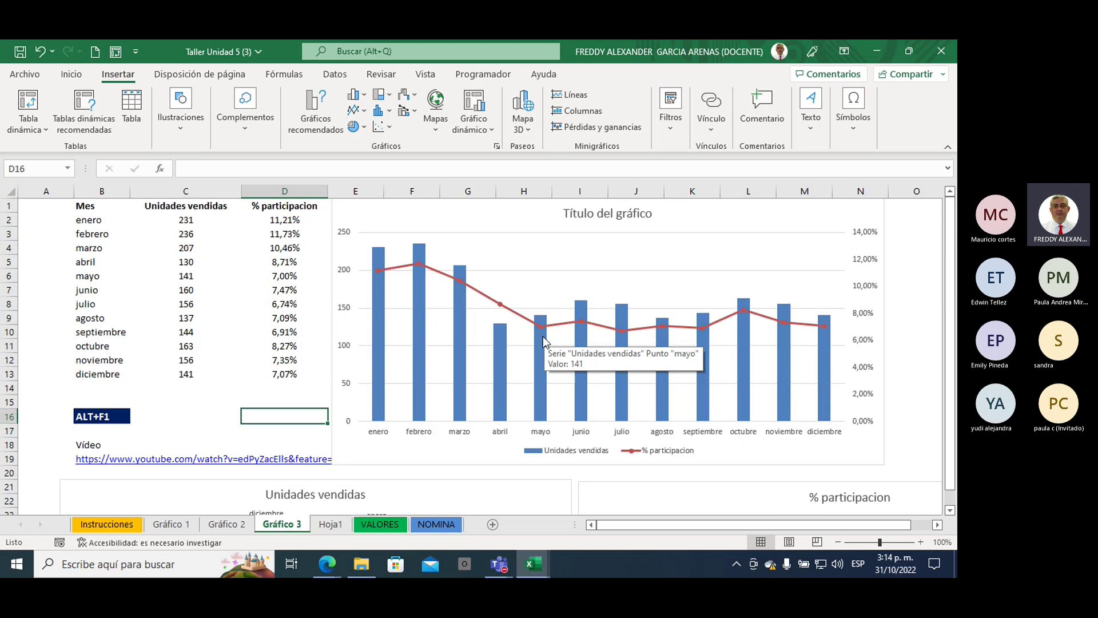
pyautogui.scroll(-6, 544, 355)
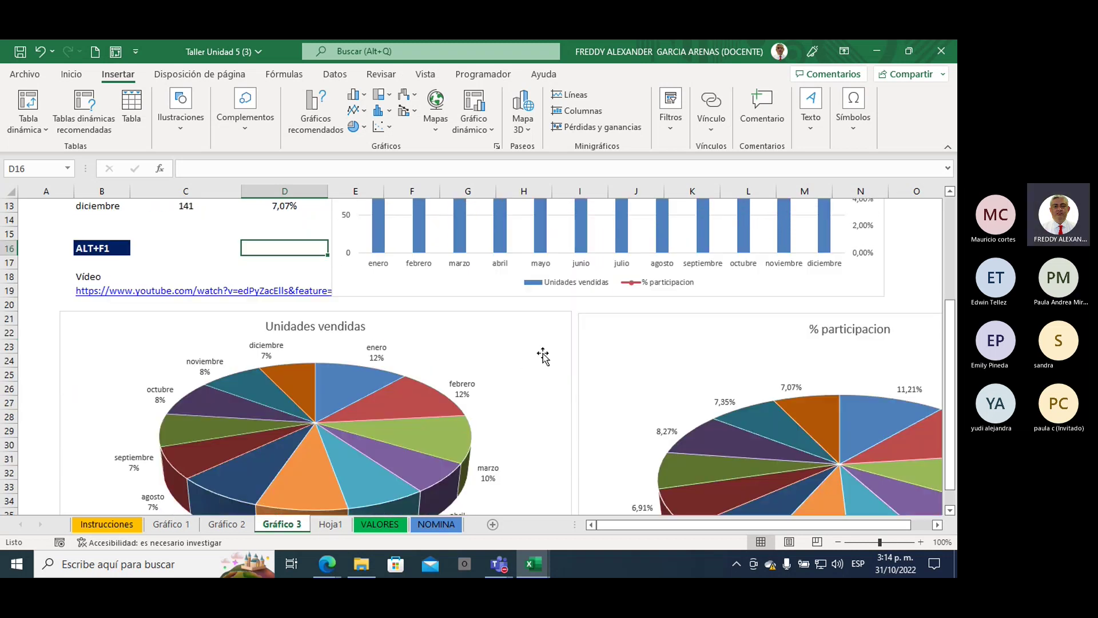
pyautogui.scroll(-1, 544, 356)
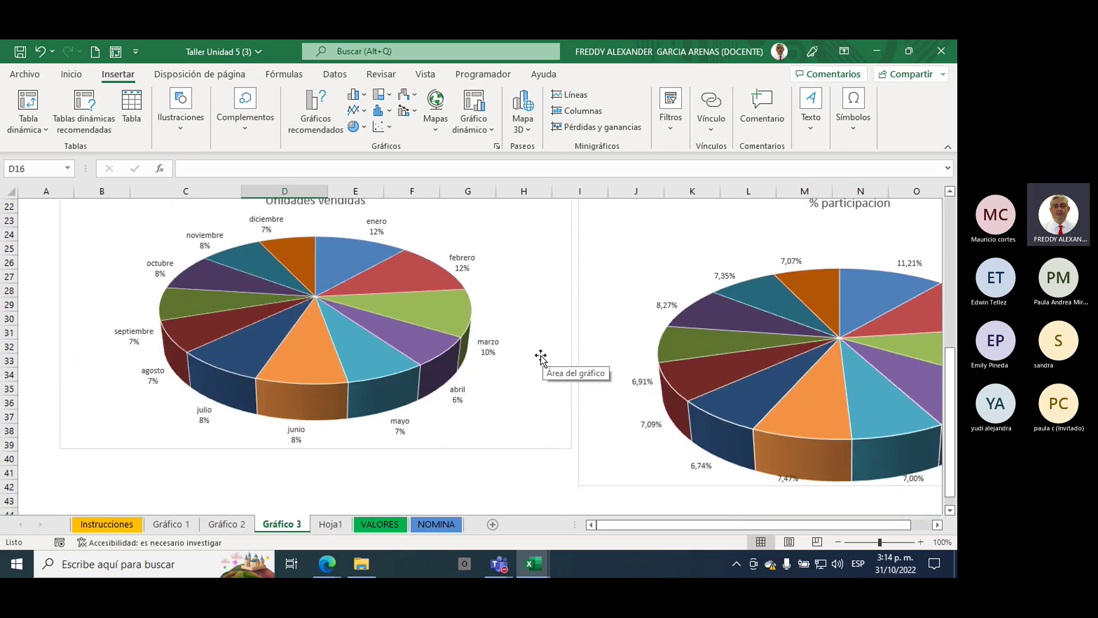
pyautogui.click(225, 524)
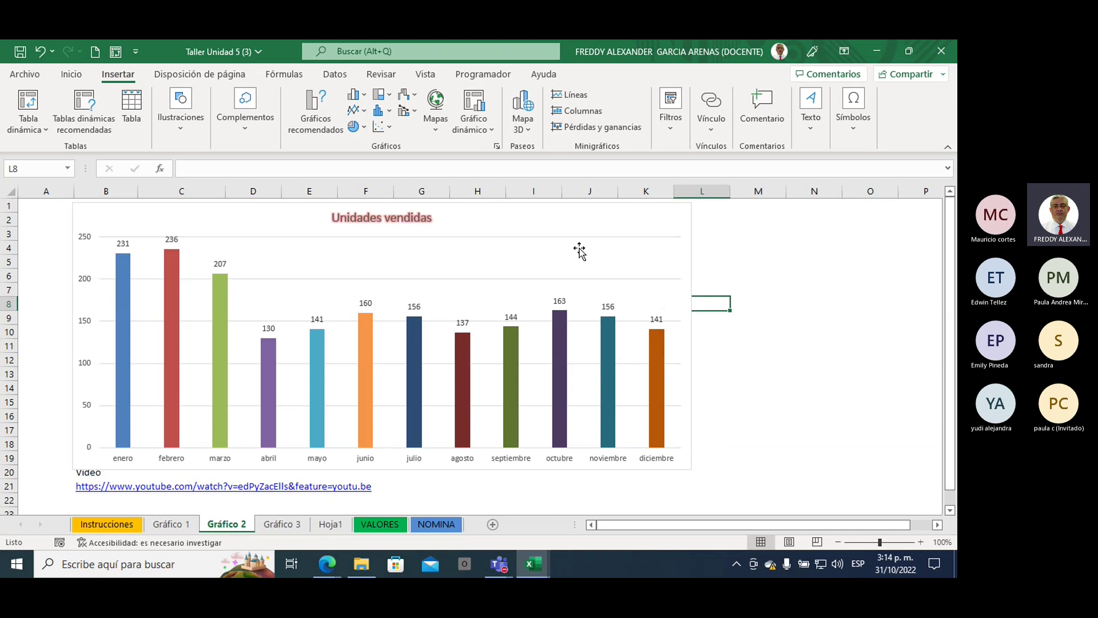
# Change the zone sales chart on the Gráfico 1 sheet to a clustered bar chart (Barras agrupadas)
pyautogui.click(174, 525)
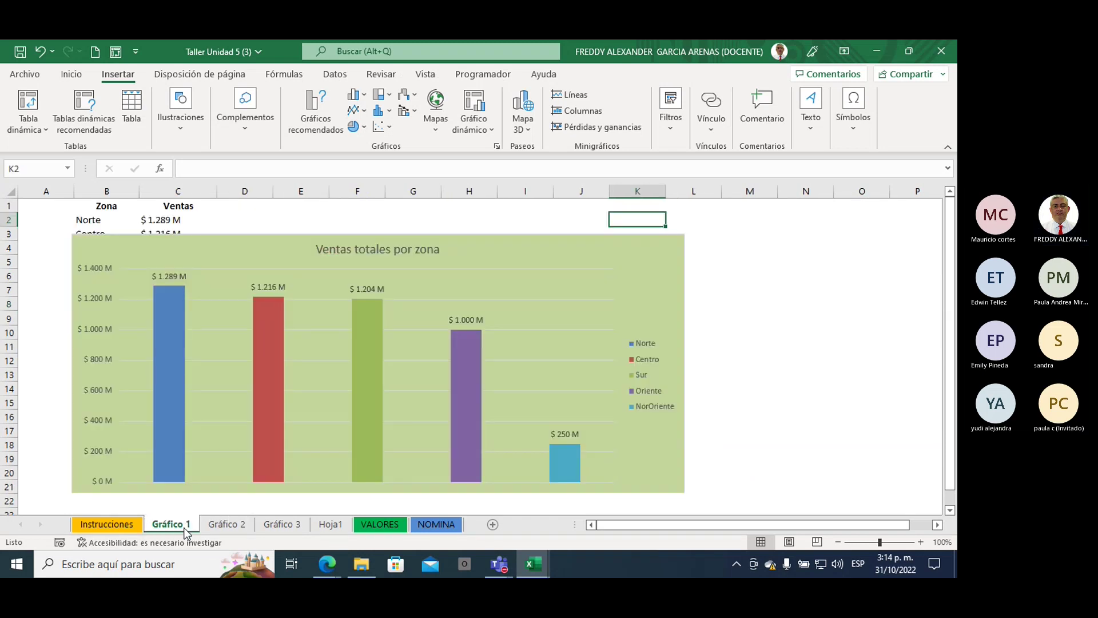
pyautogui.click(626, 252)
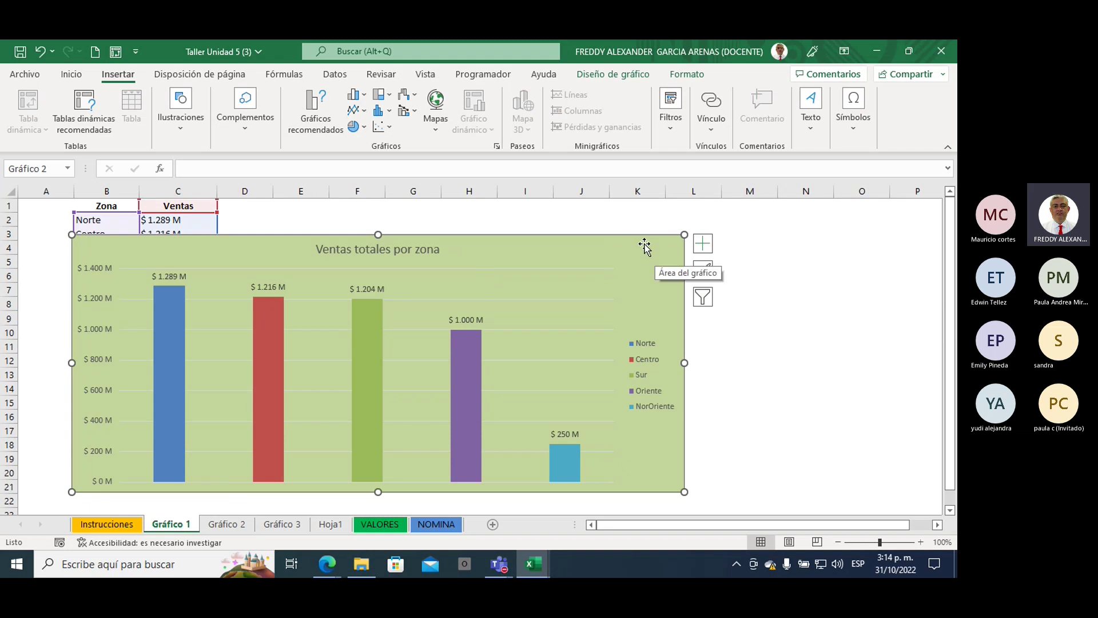
pyautogui.rightClick(643, 246)
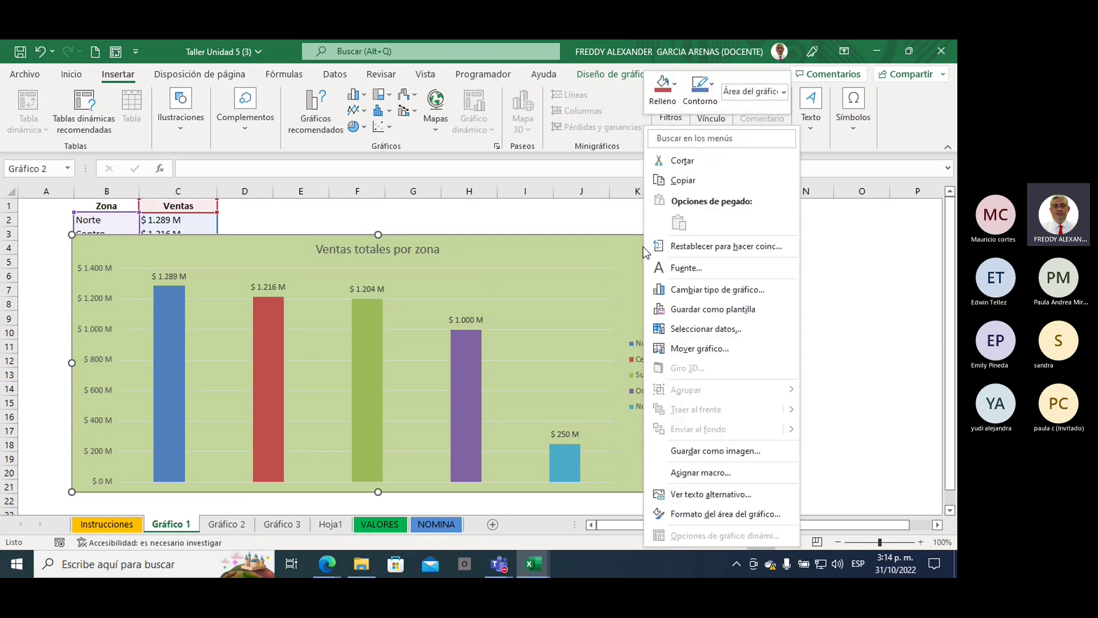
pyautogui.click(699, 290)
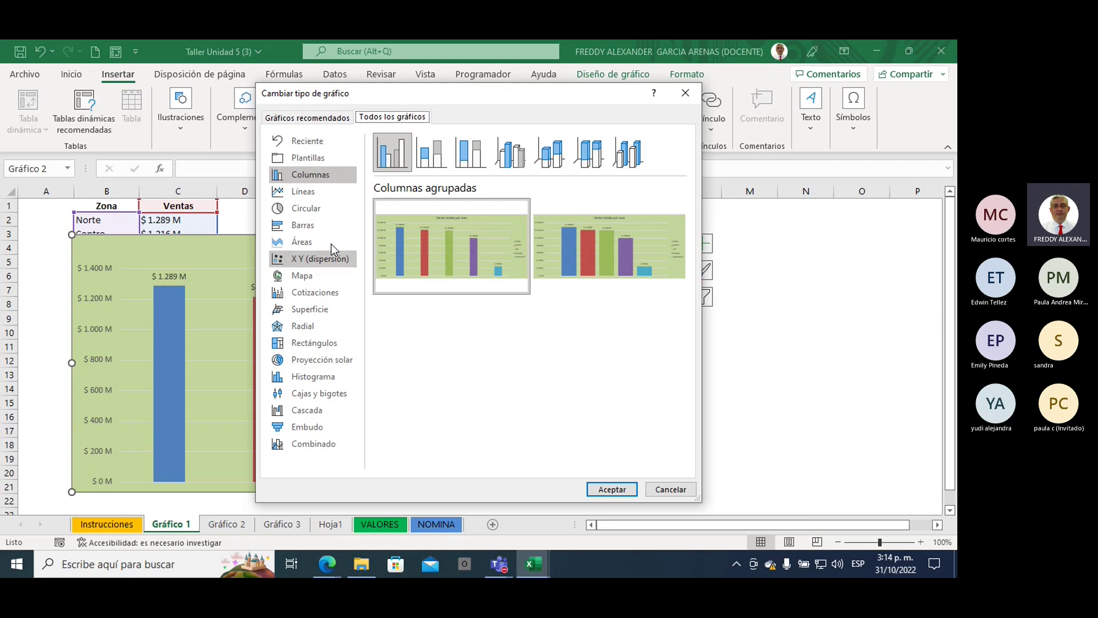
pyautogui.click(309, 229)
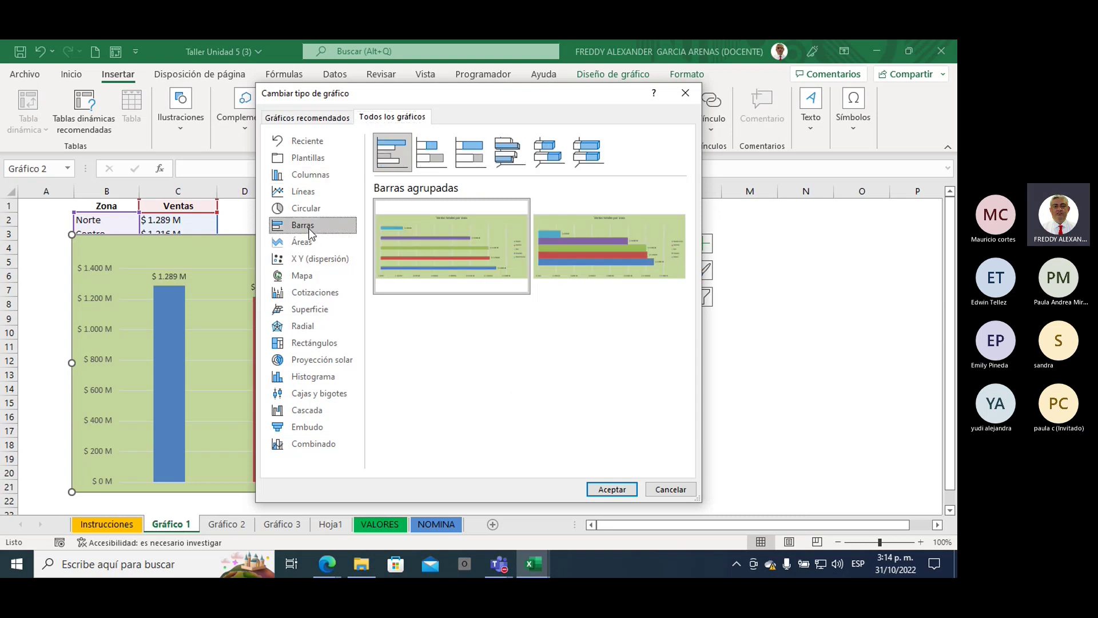
pyautogui.moveTo(404, 243)
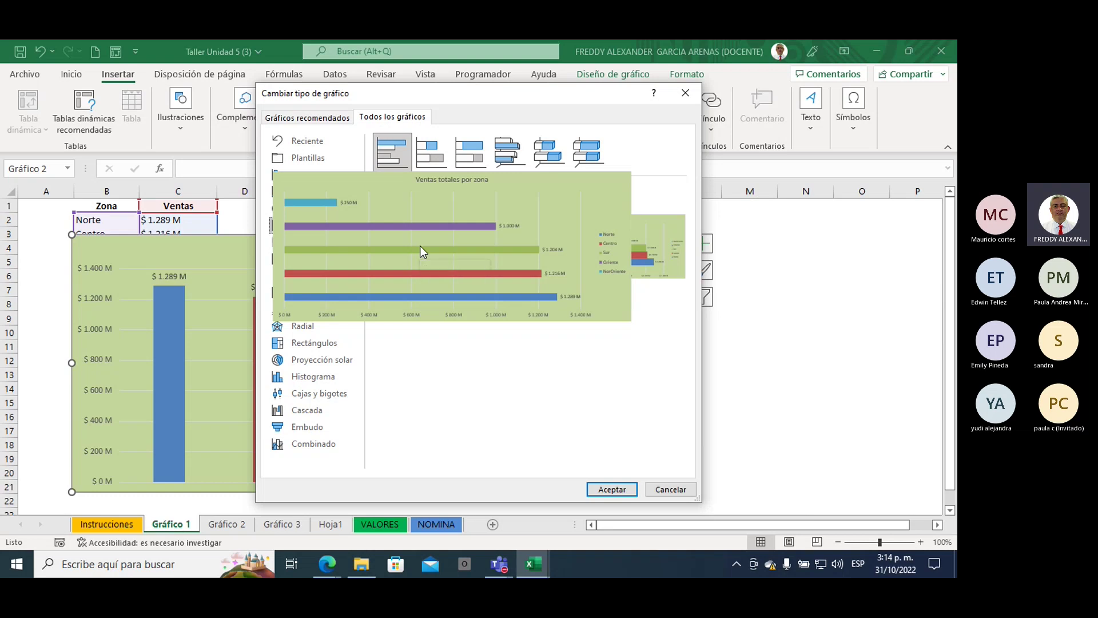
pyautogui.click(613, 490)
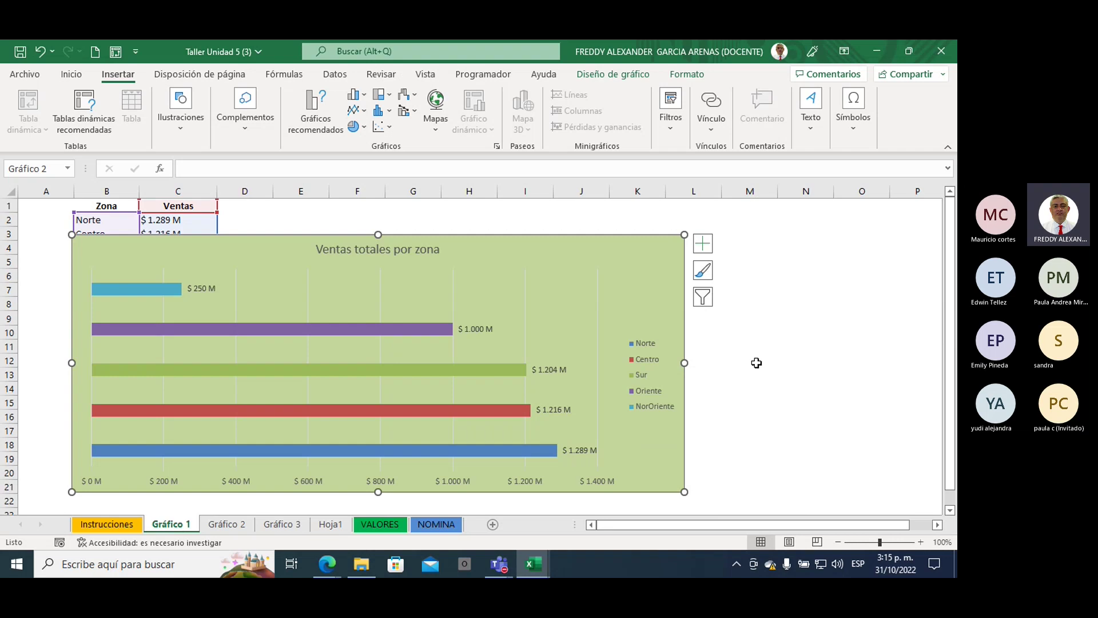
# Preview the zone sales chart as Rectángulos, Proyección solar, Histograma, Cajas y bigotes, Cascada and Embudo in the chart type options
pyautogui.rightClick(653, 262)
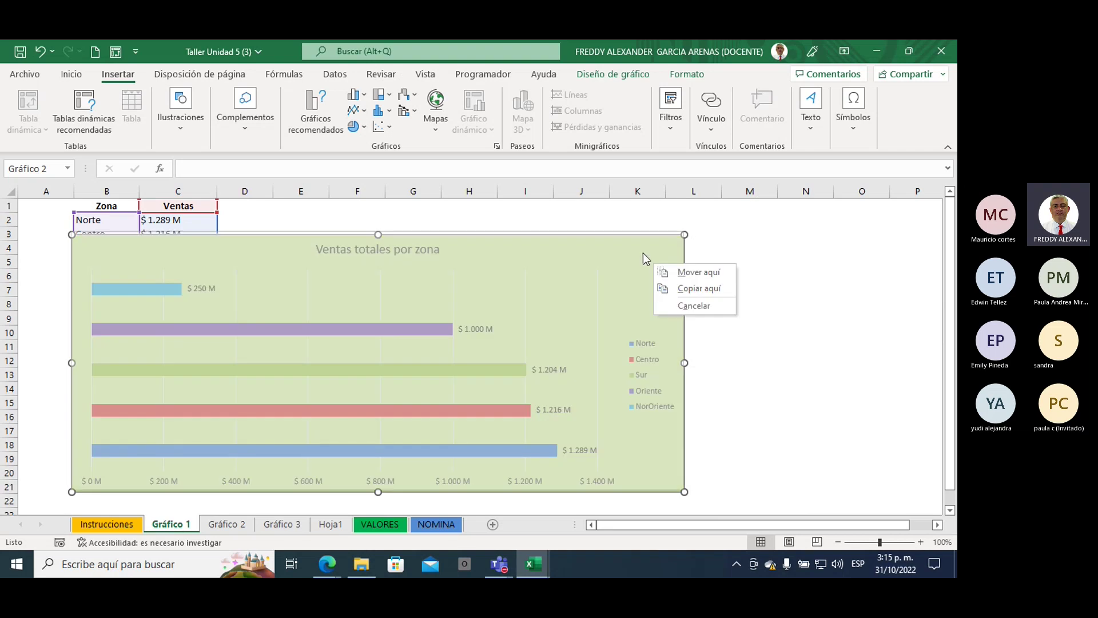
pyautogui.click(646, 255)
pyautogui.rightClick(657, 262)
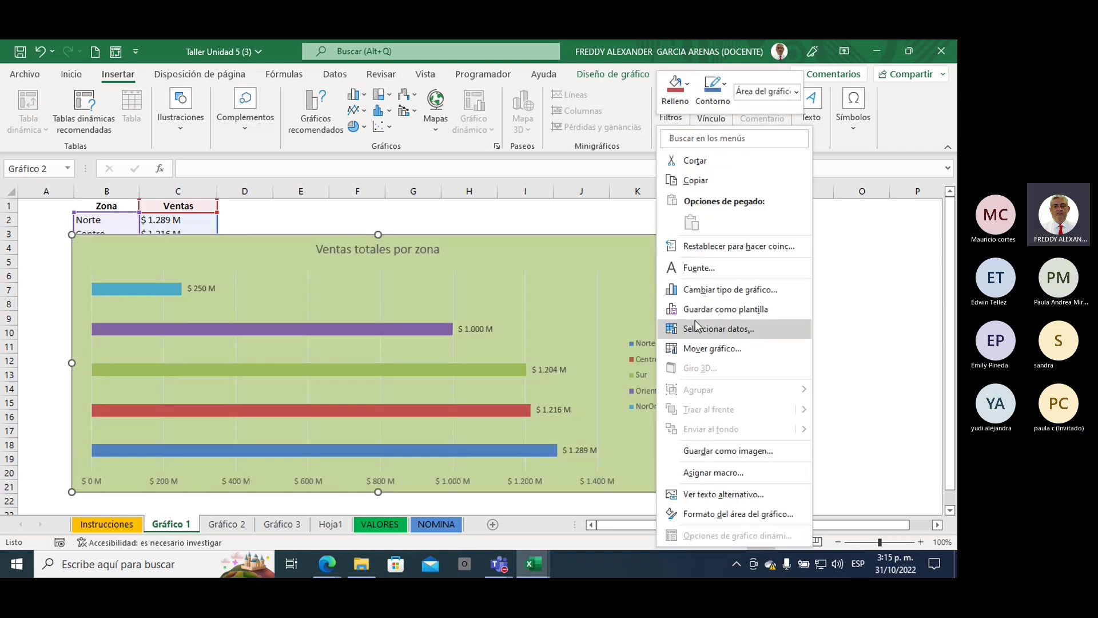
pyautogui.click(709, 297)
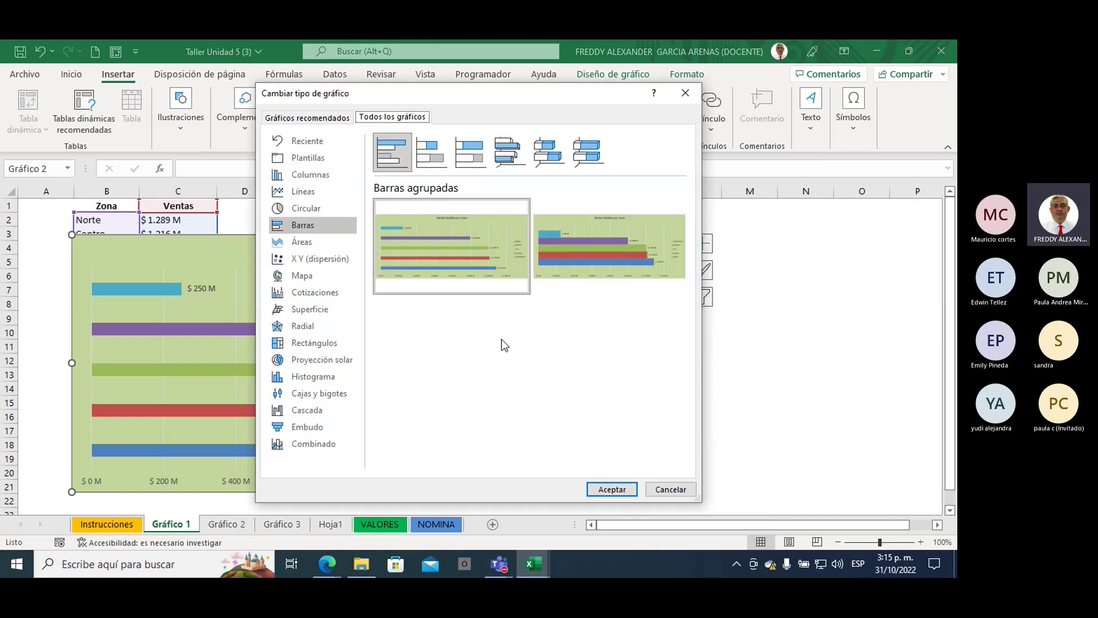
pyautogui.click(297, 324)
pyautogui.click(301, 346)
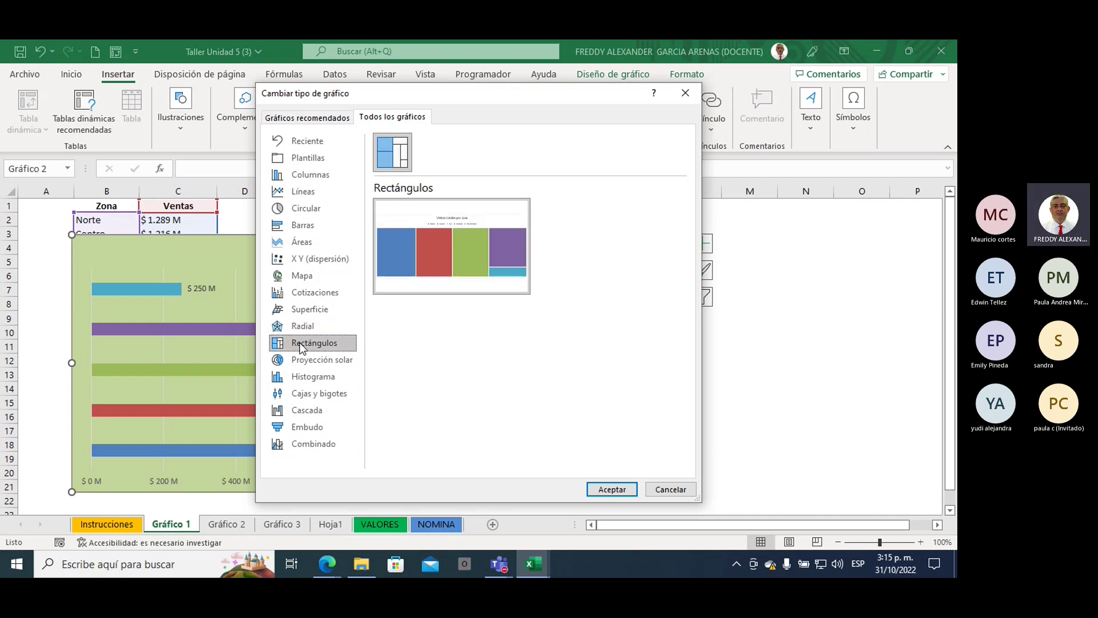
pyautogui.click(303, 360)
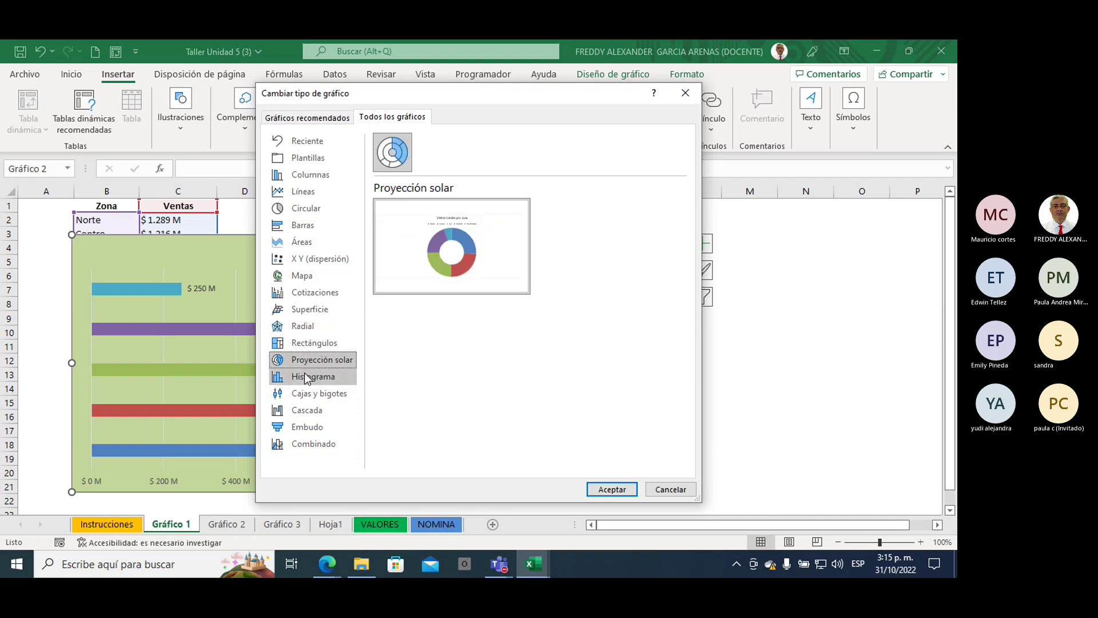
pyautogui.click(305, 377)
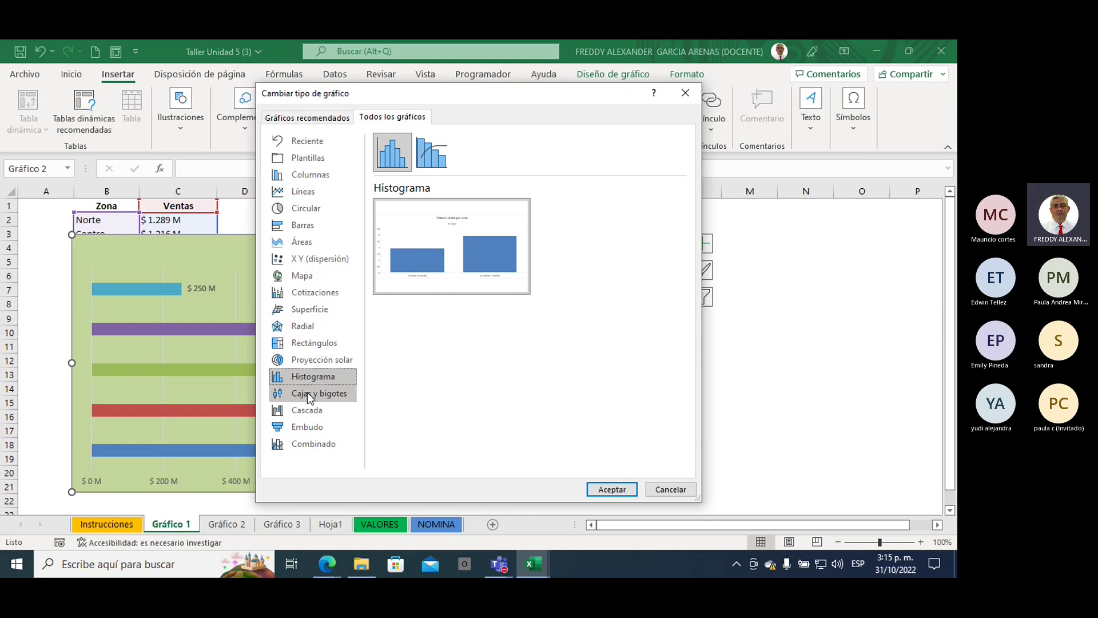
pyautogui.click(307, 393)
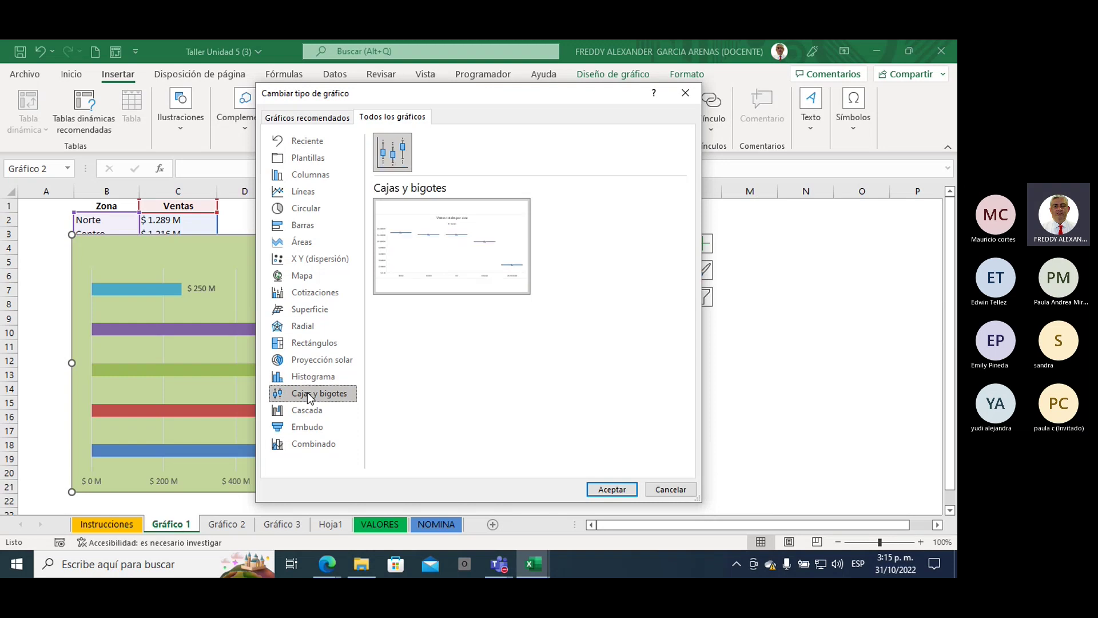
pyautogui.click(307, 410)
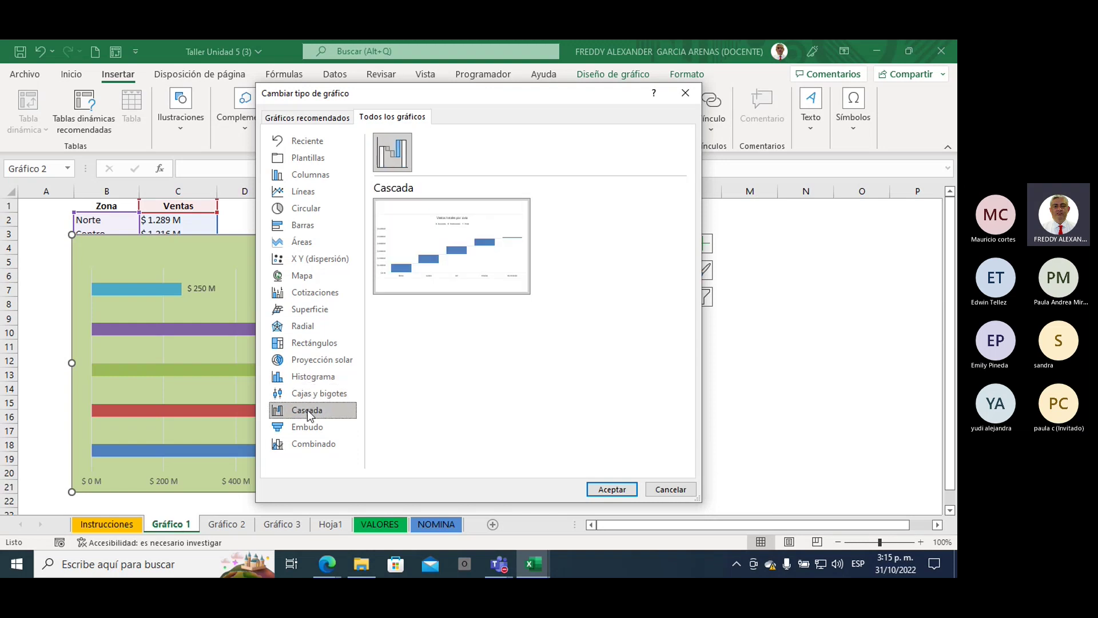
pyautogui.click(309, 429)
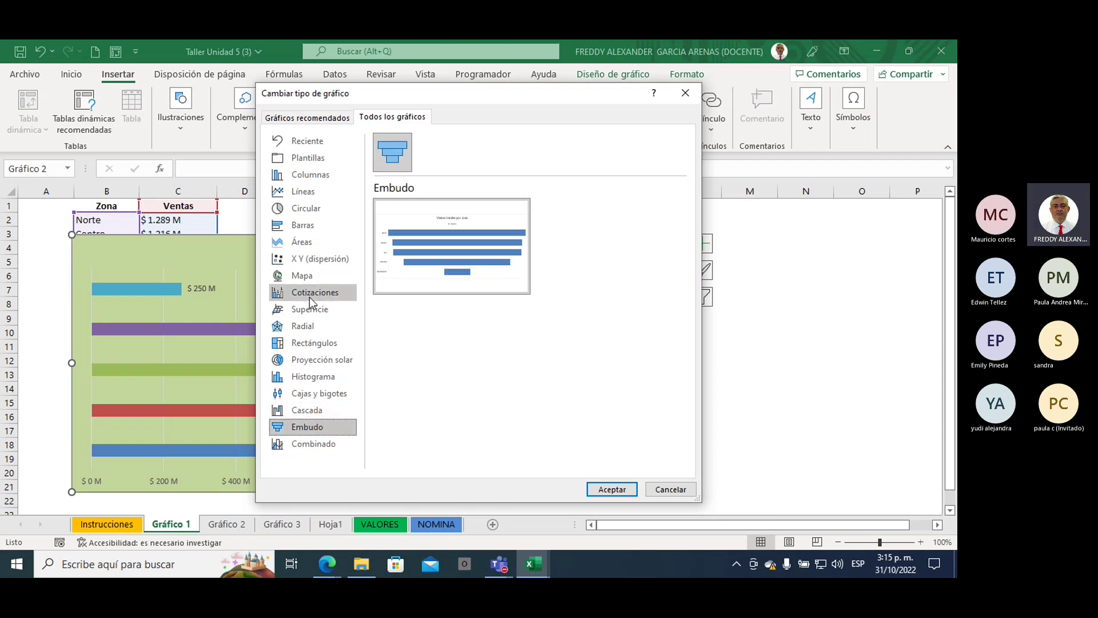
# Preview the Cotizaciones, Mapa, X Y (dispersión), Áreas, Barras and Líneas chart types for the zone sales data
pyautogui.click(312, 297)
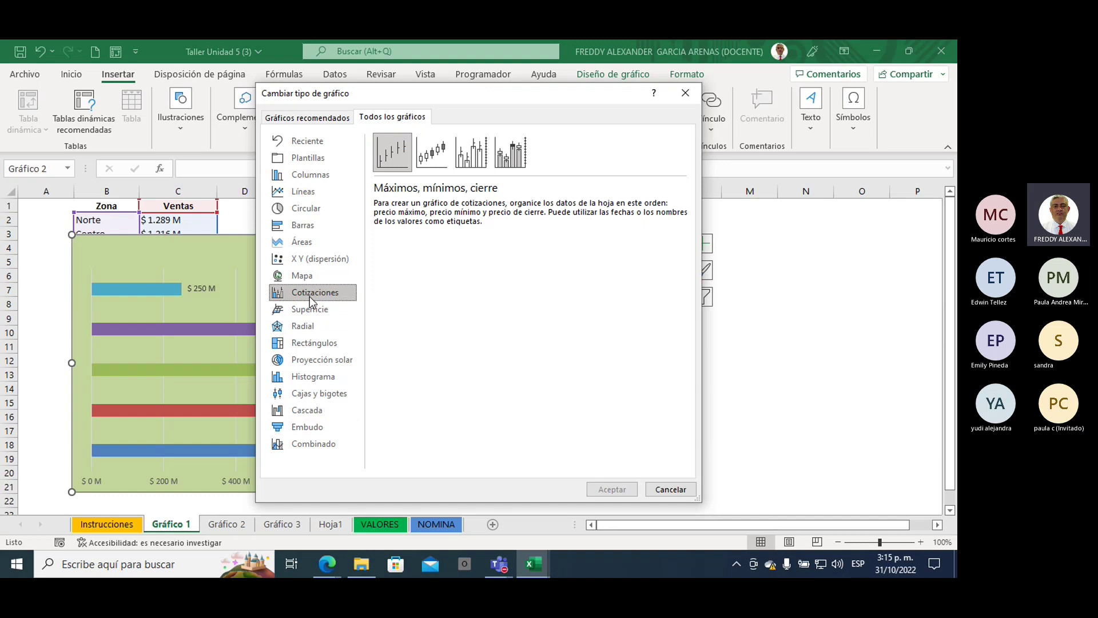
pyautogui.click(307, 276)
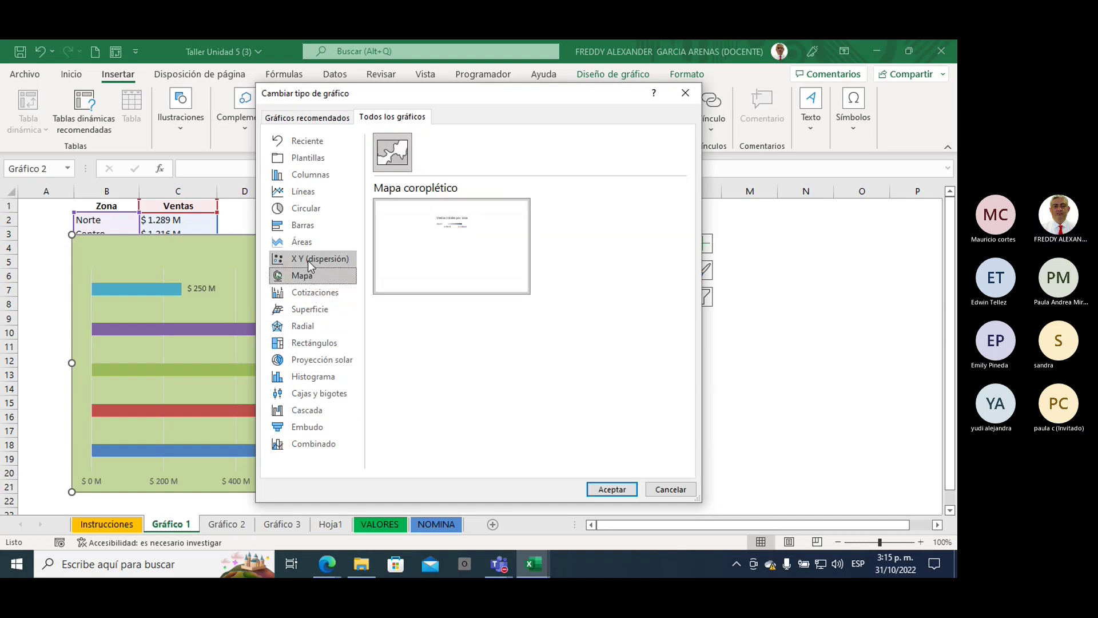
pyautogui.click(309, 262)
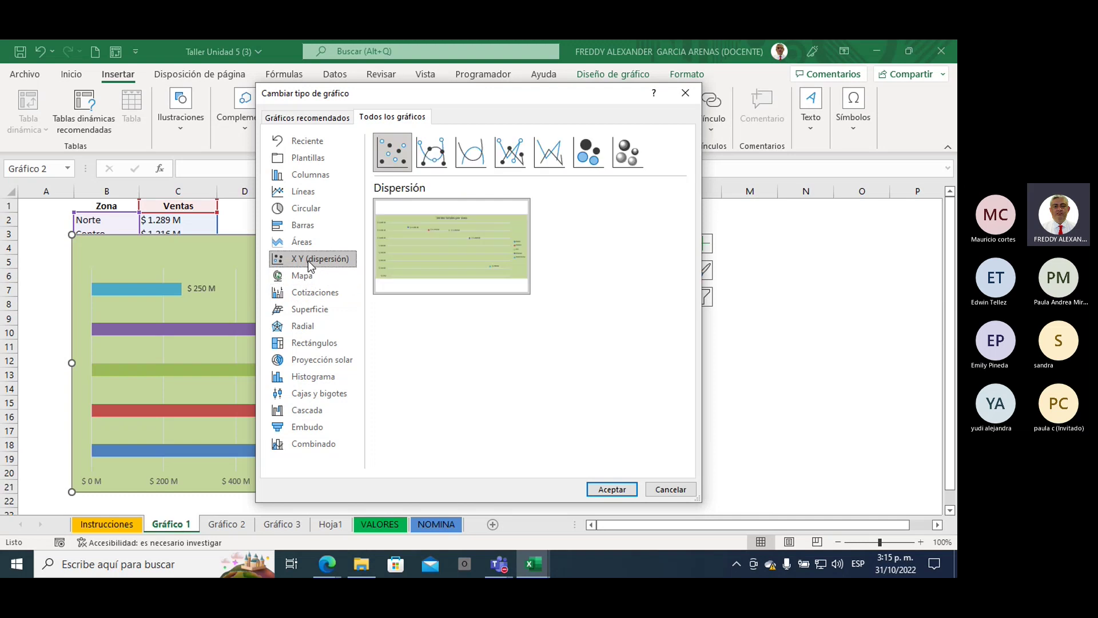
pyautogui.click(308, 243)
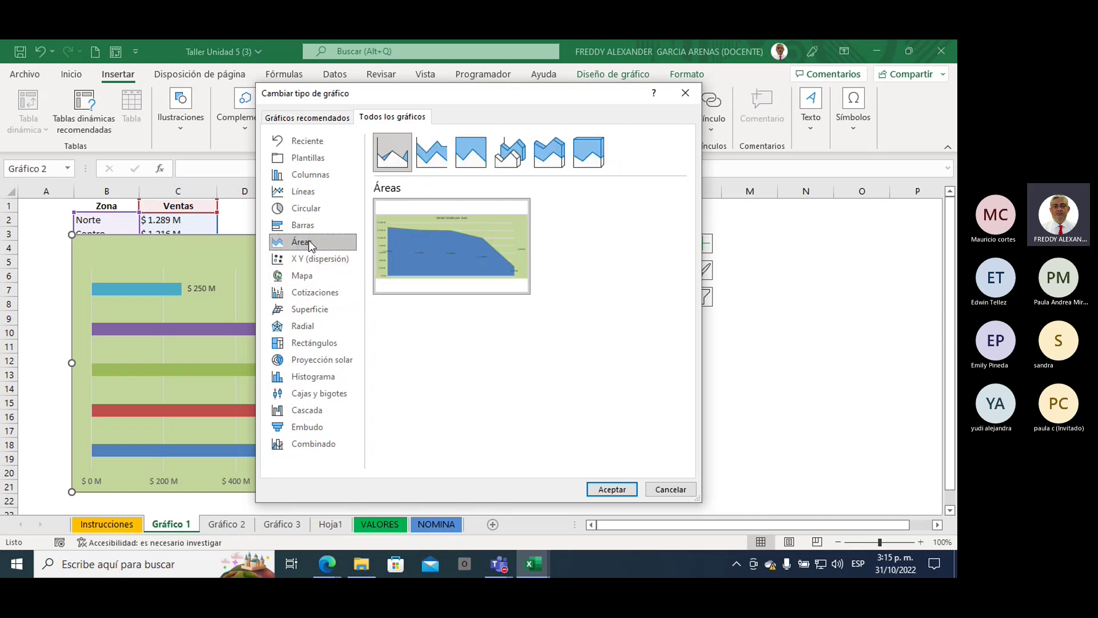
pyautogui.click(310, 229)
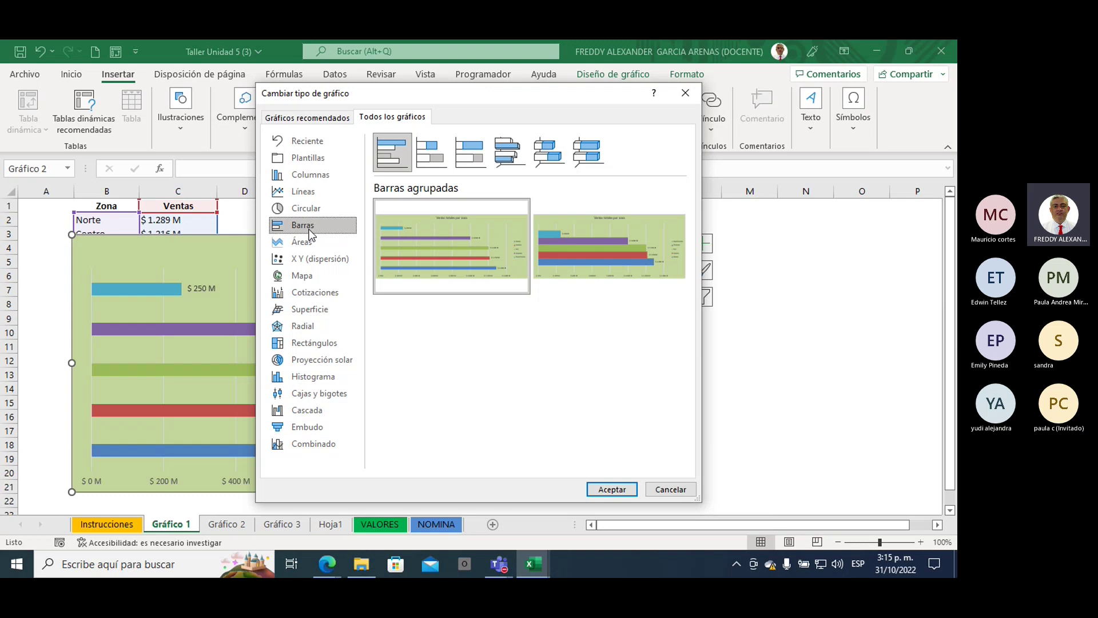
pyautogui.click(308, 195)
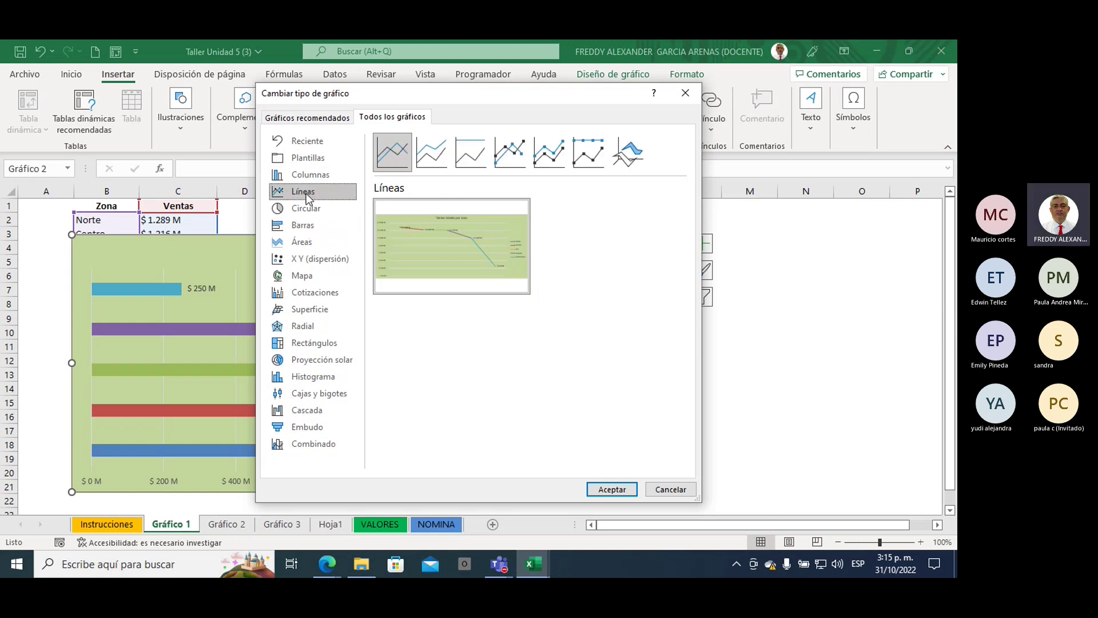
# Examine the Superficie chart variants, including Superficie 3D and Contorno, and their data requirements
pyautogui.click(307, 316)
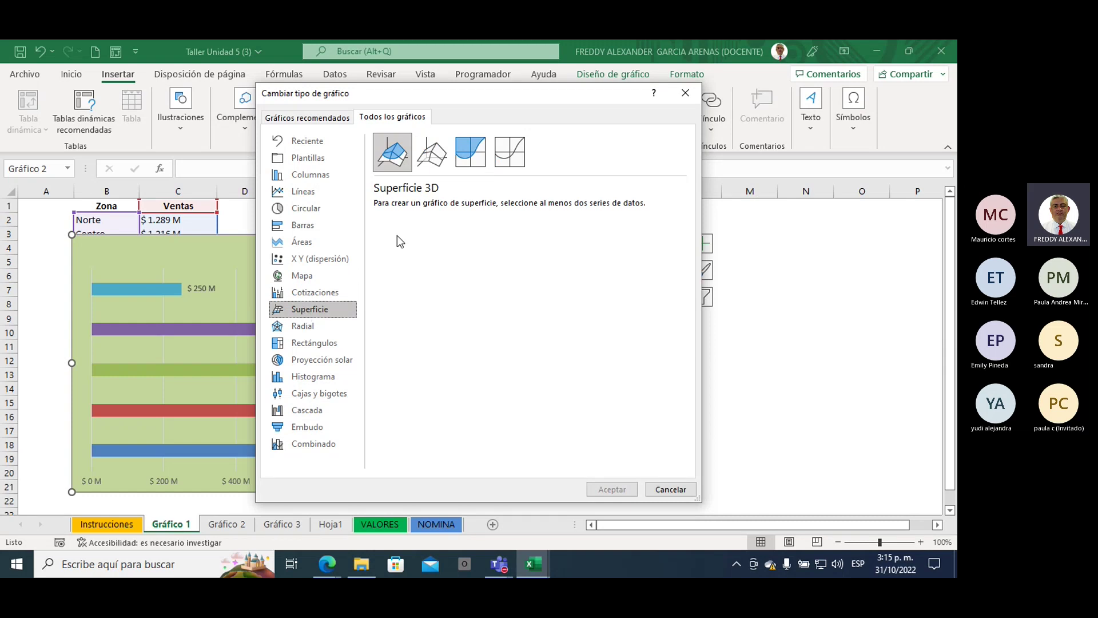
pyautogui.click(425, 165)
pyautogui.click(468, 163)
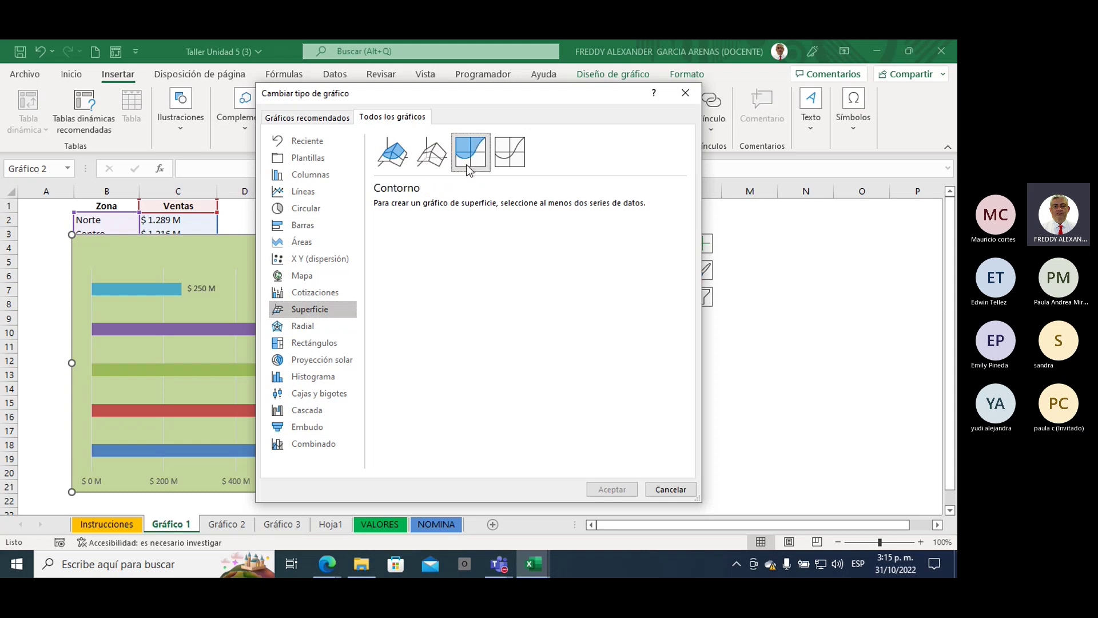
pyautogui.click(503, 166)
pyautogui.click(399, 158)
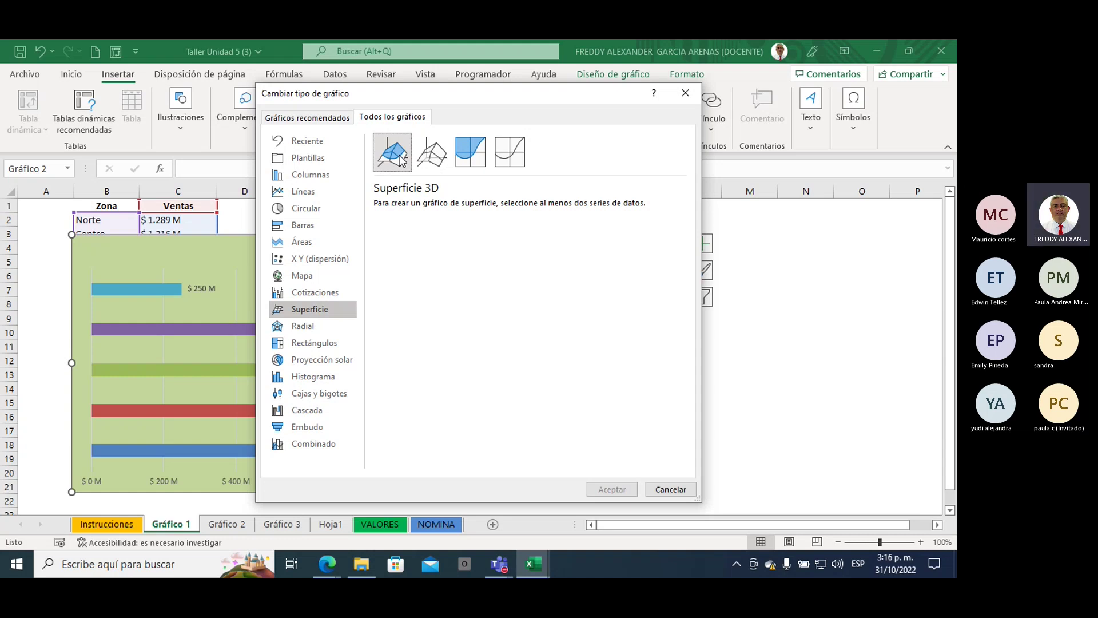
# Change the zone sales chart to the Radial type and open its list of chart elements
pyautogui.click(308, 327)
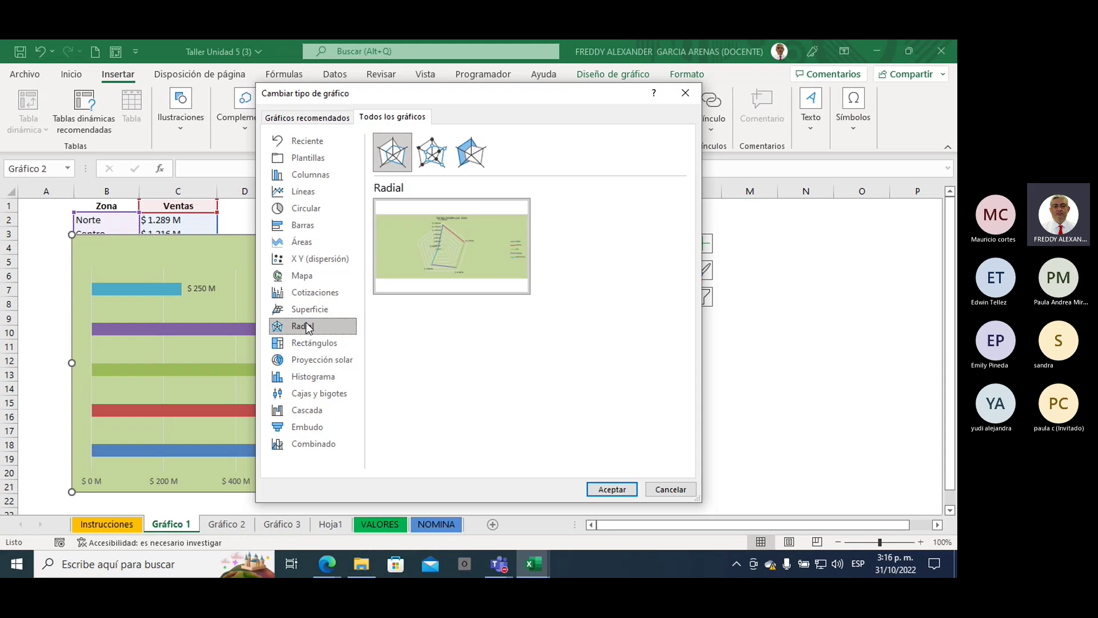
pyautogui.click(607, 489)
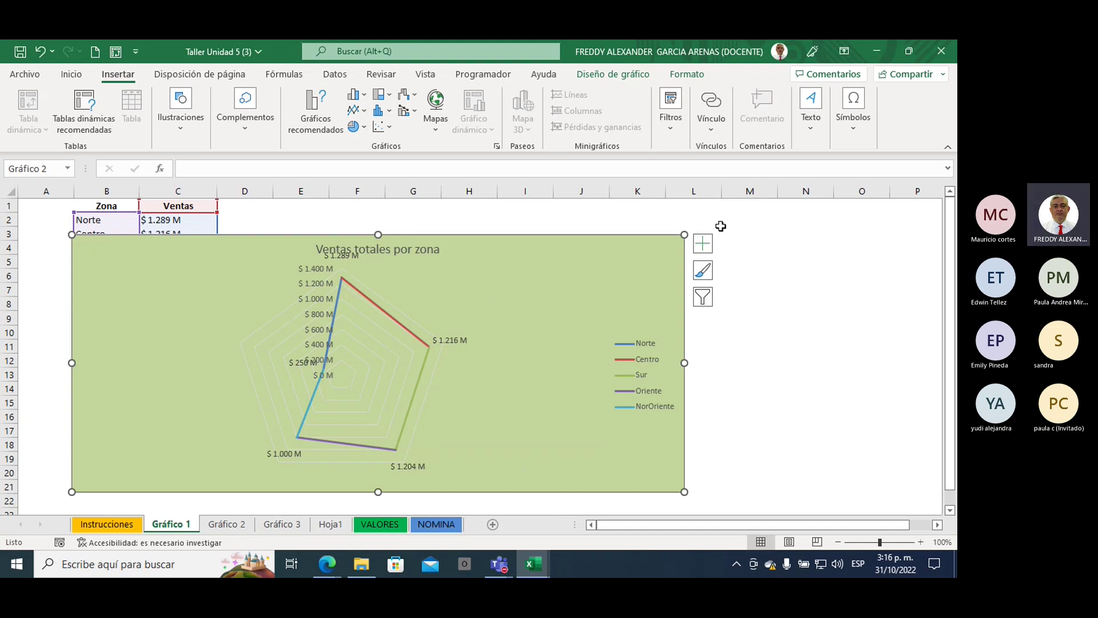
pyautogui.click(709, 249)
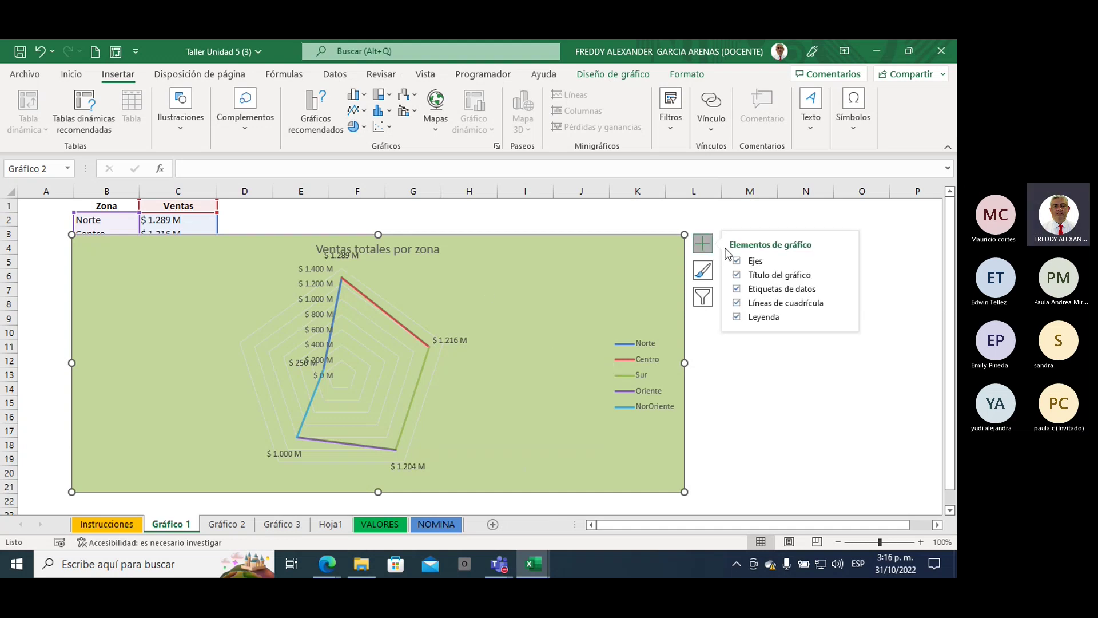
# Preview the Áreas chart variants for the zone sales chart, including Área 3D and Área 3D 100 % apilada
pyautogui.rightClick(649, 266)
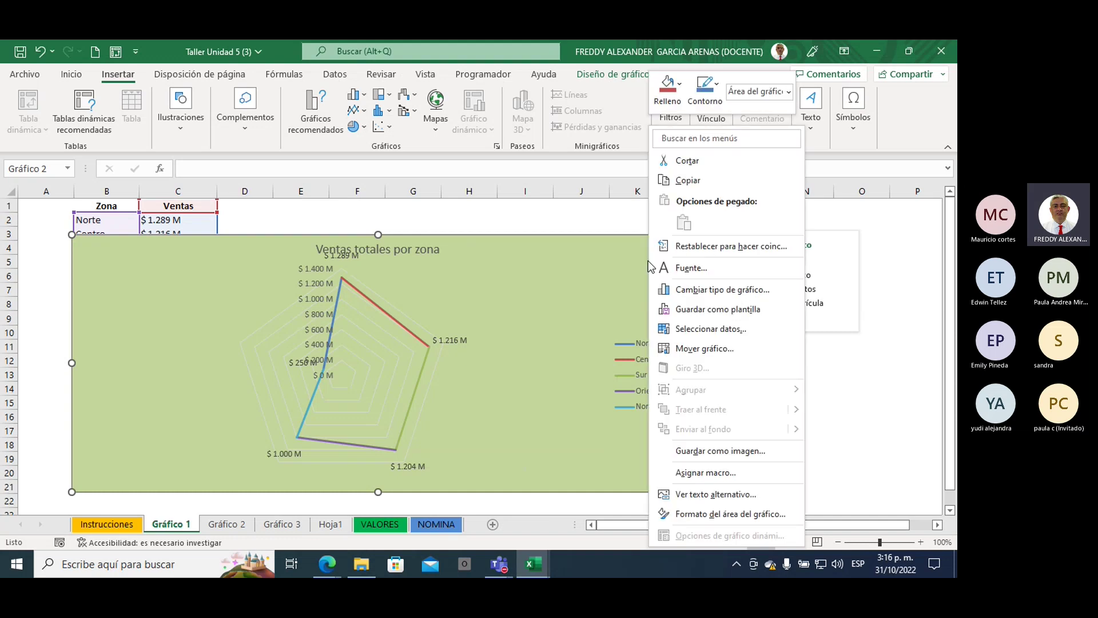
pyautogui.click(693, 290)
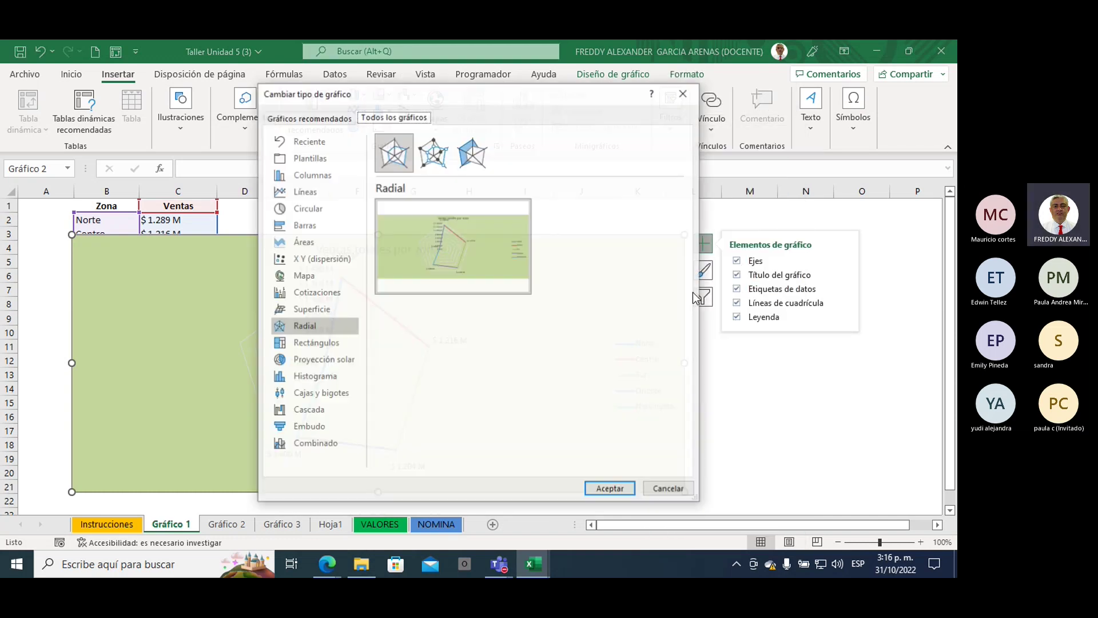
pyautogui.click(305, 228)
pyautogui.click(307, 243)
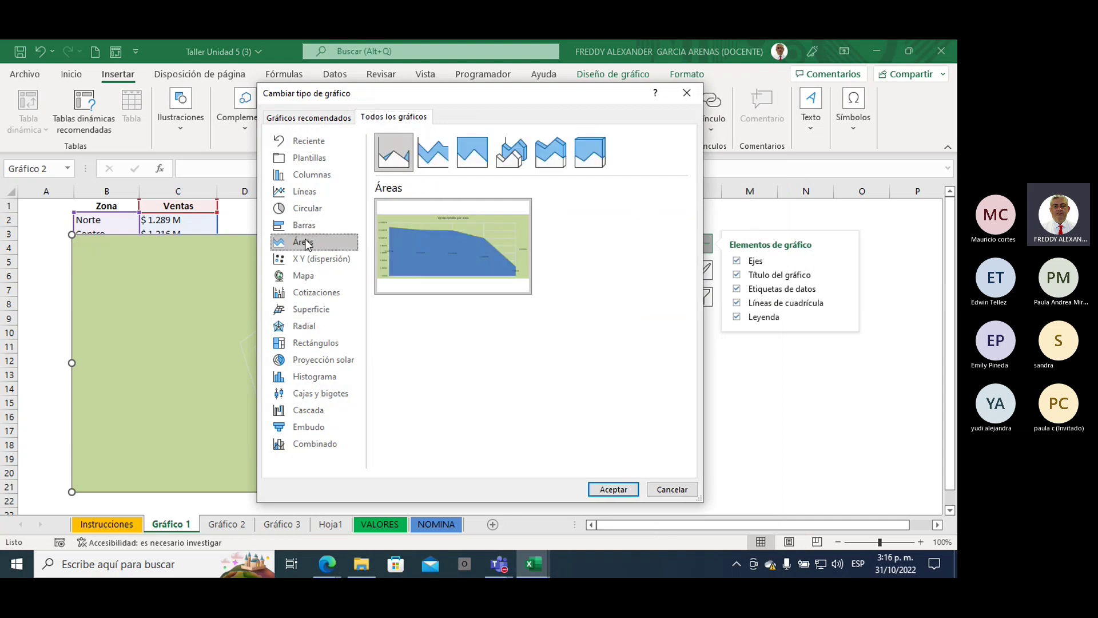
pyautogui.click(433, 153)
pyautogui.click(483, 154)
pyautogui.click(511, 154)
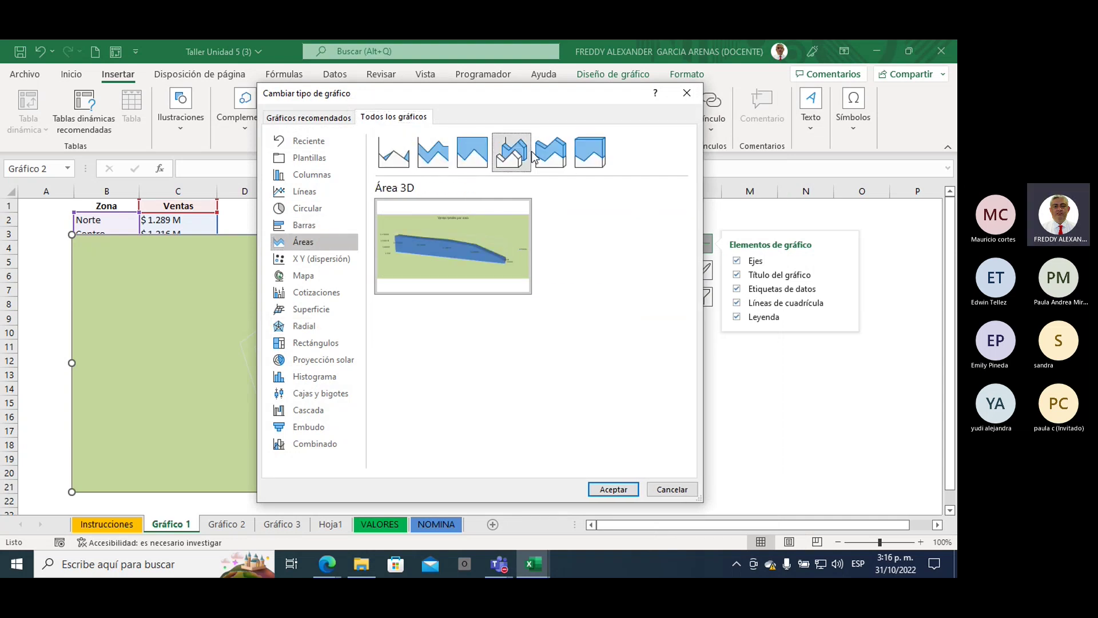
pyautogui.click(551, 154)
pyautogui.click(592, 158)
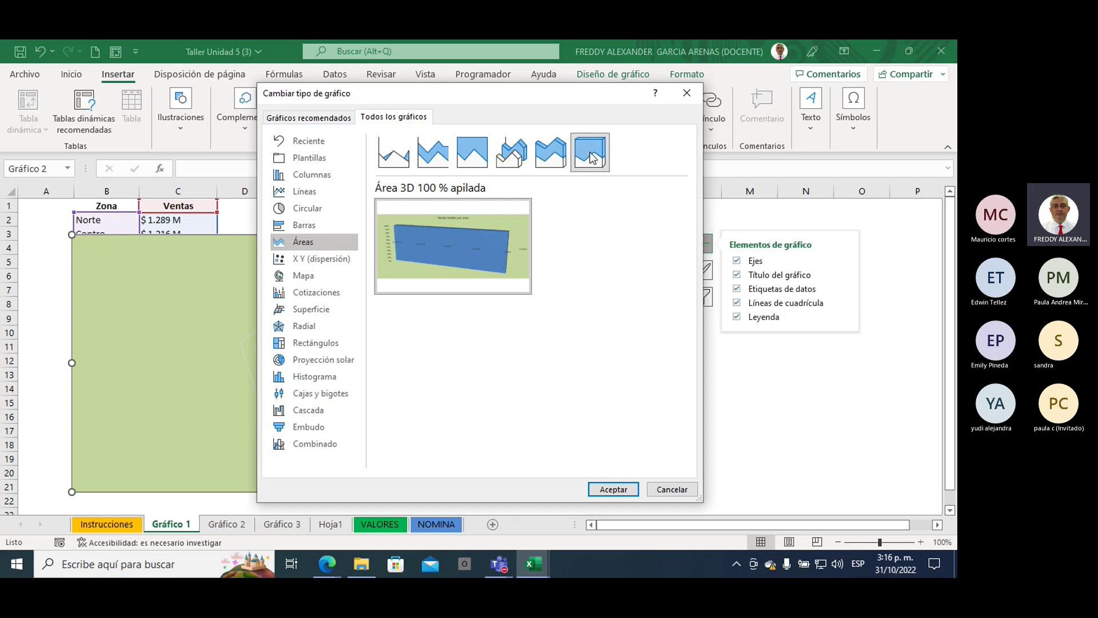
pyautogui.click(393, 153)
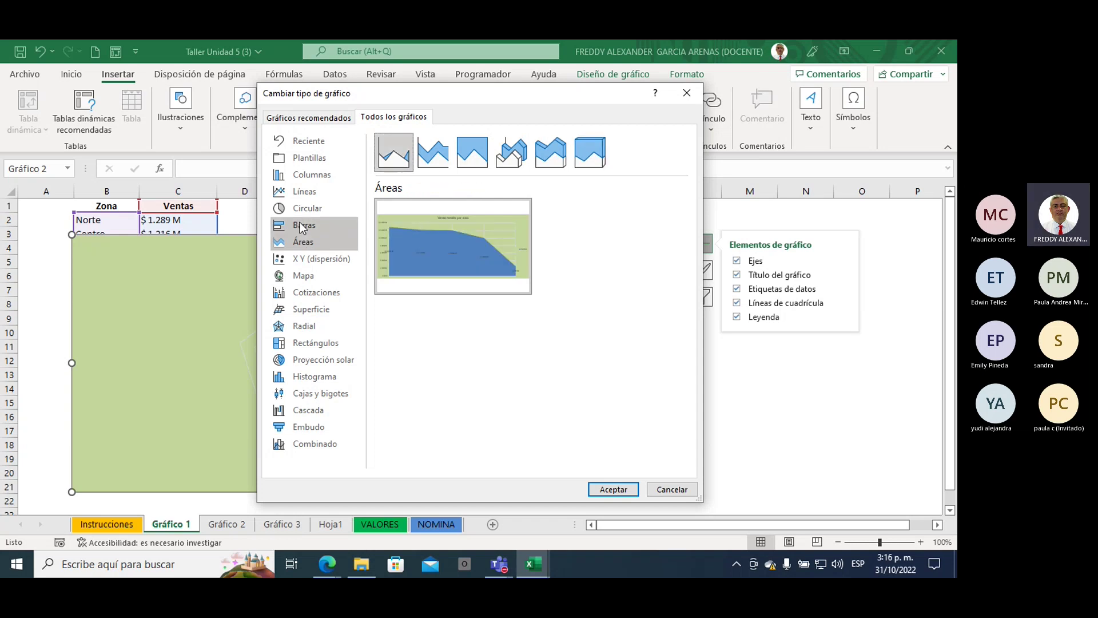
# Change the zone sales chart to the X Y type Dispersión con líneas suavizadas y marcadores
pyautogui.click(304, 260)
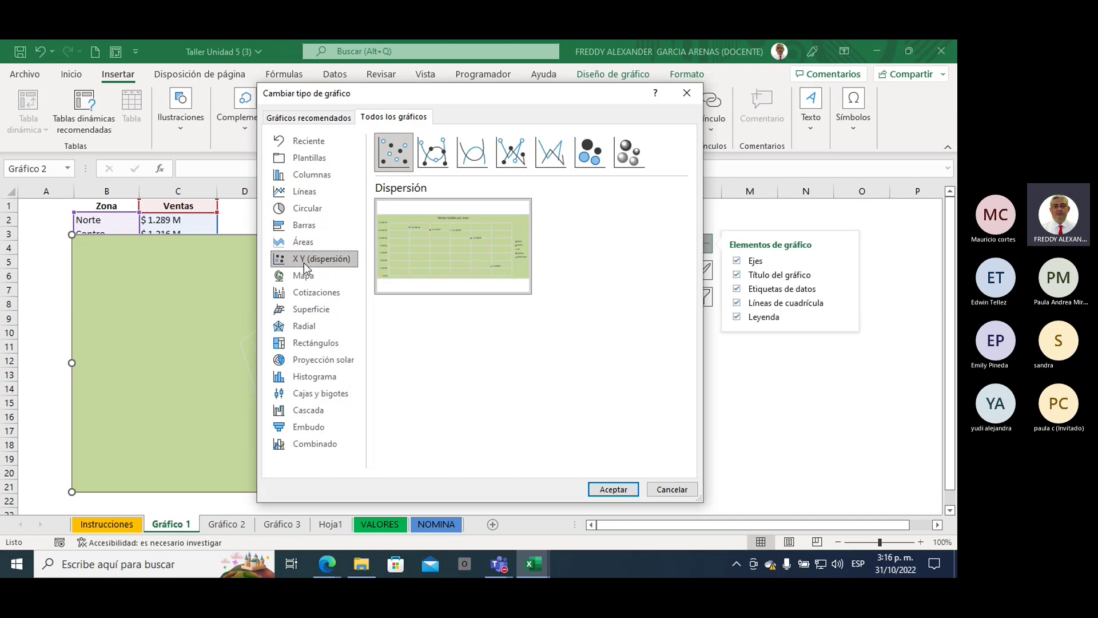
pyautogui.moveTo(435, 239)
pyautogui.click(438, 156)
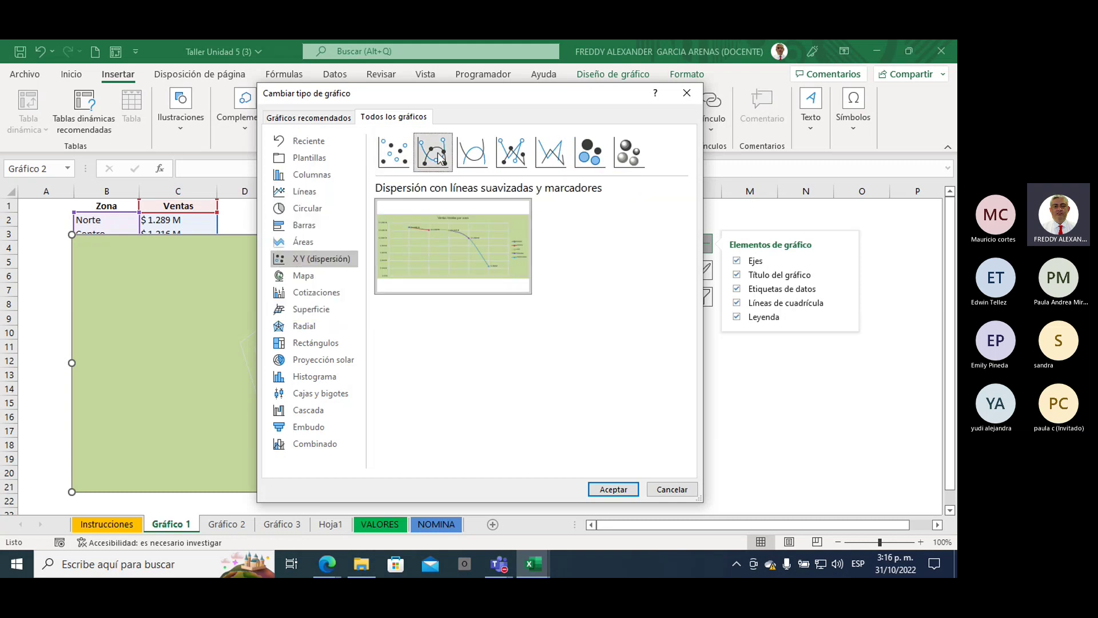
pyautogui.click(618, 492)
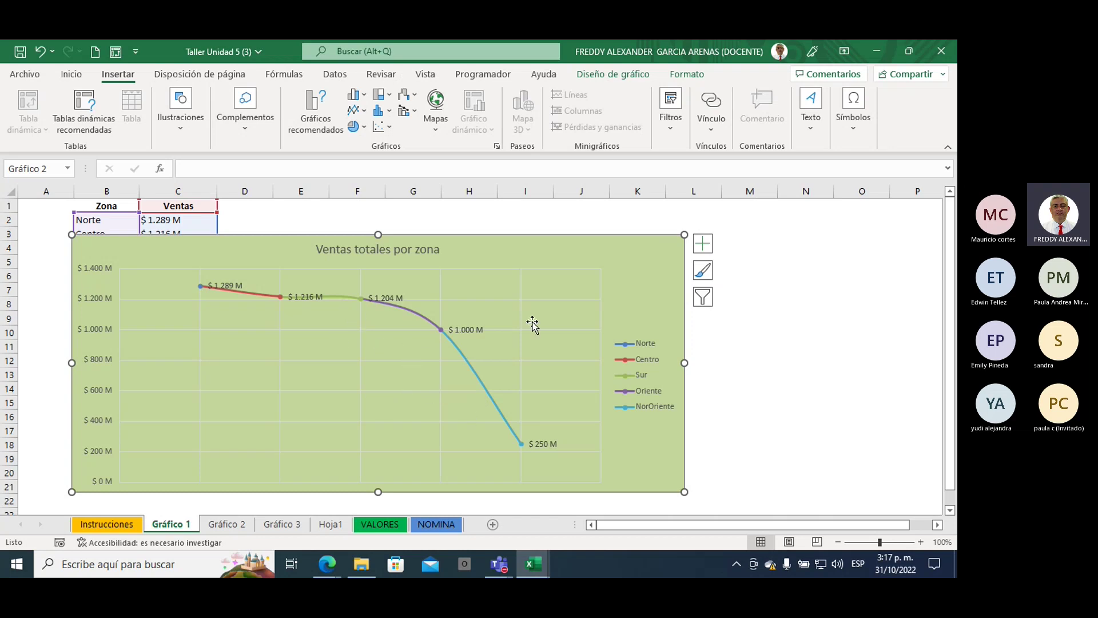
# Change the zone sales chart to a 2-D clustered column chart and deselect it
pyautogui.rightClick(661, 246)
pyautogui.click(647, 251)
pyautogui.click(355, 96)
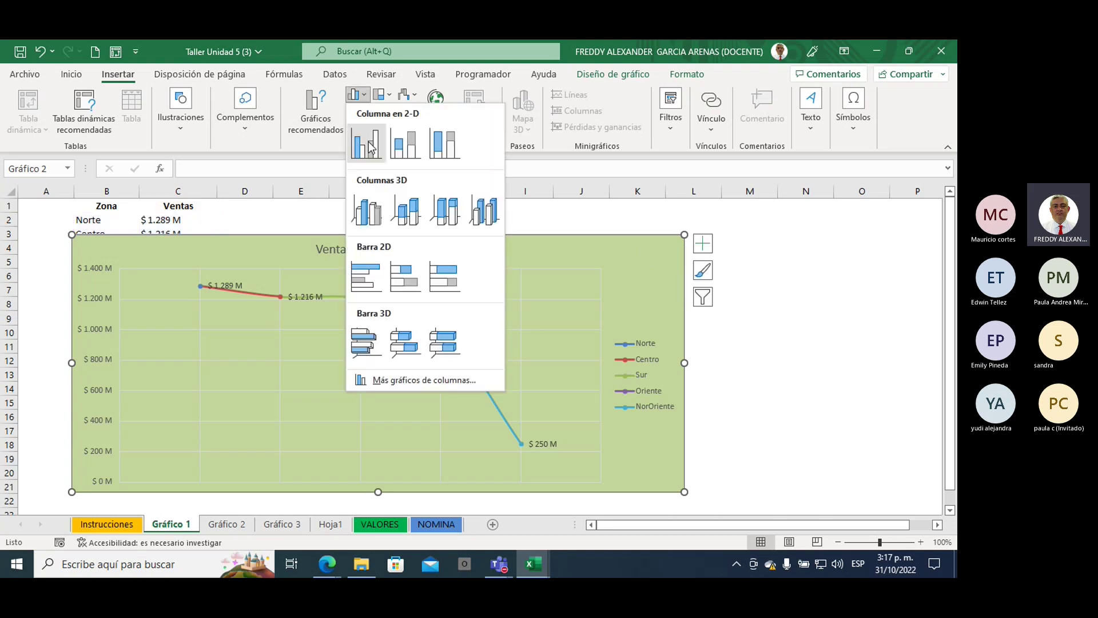
pyautogui.click(366, 118)
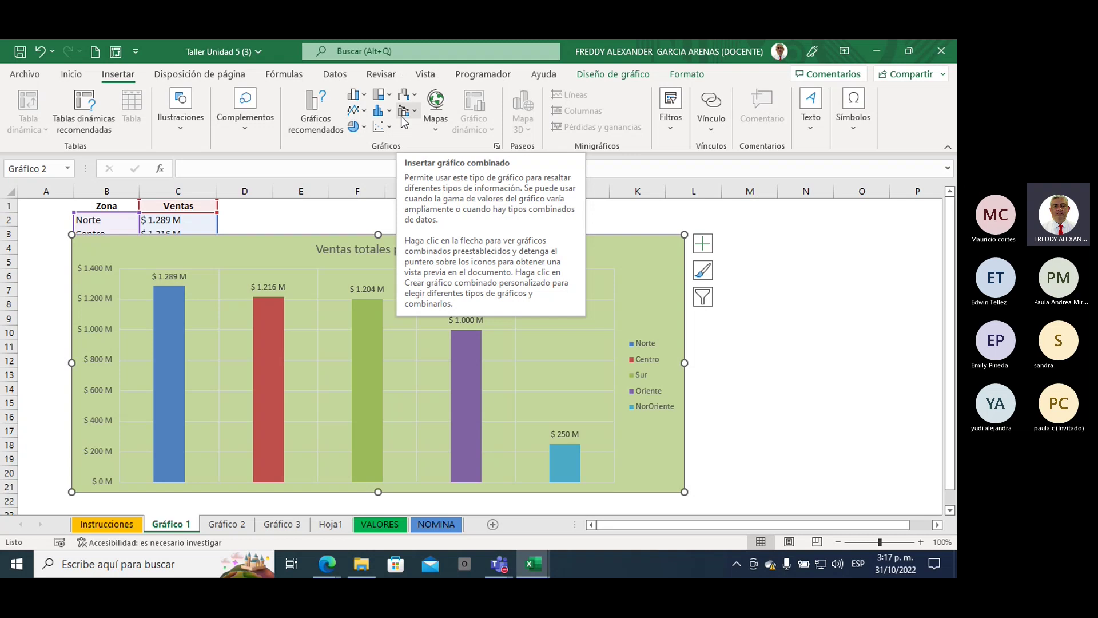
pyautogui.click(770, 359)
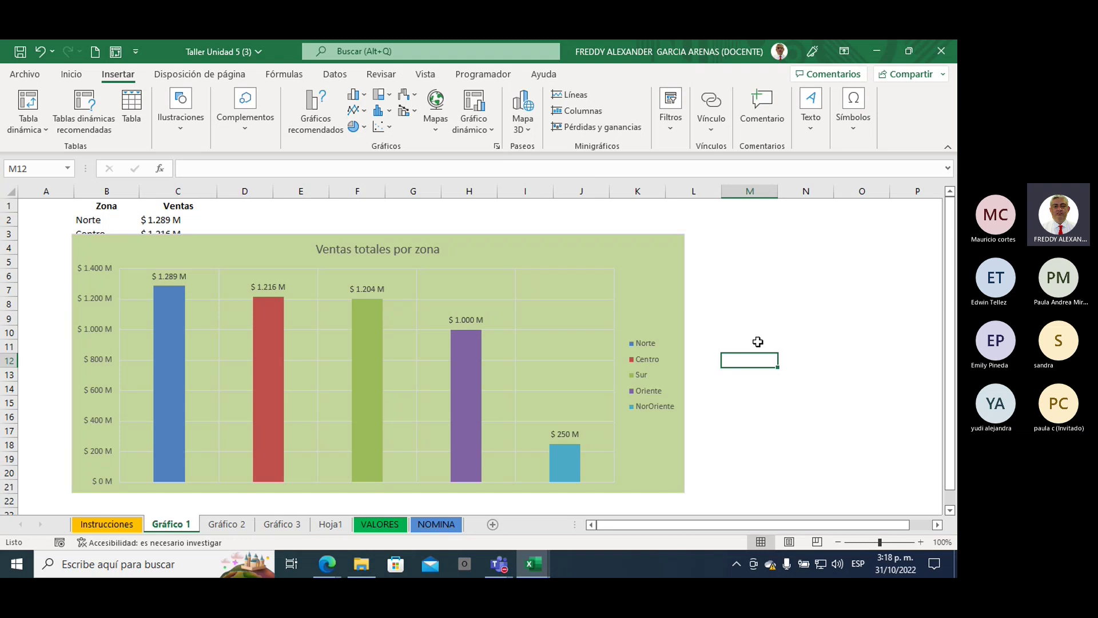
# On the NOMINA sheet, keep the note attached to the SALARIO header permanently displayed
pyautogui.click(458, 523)
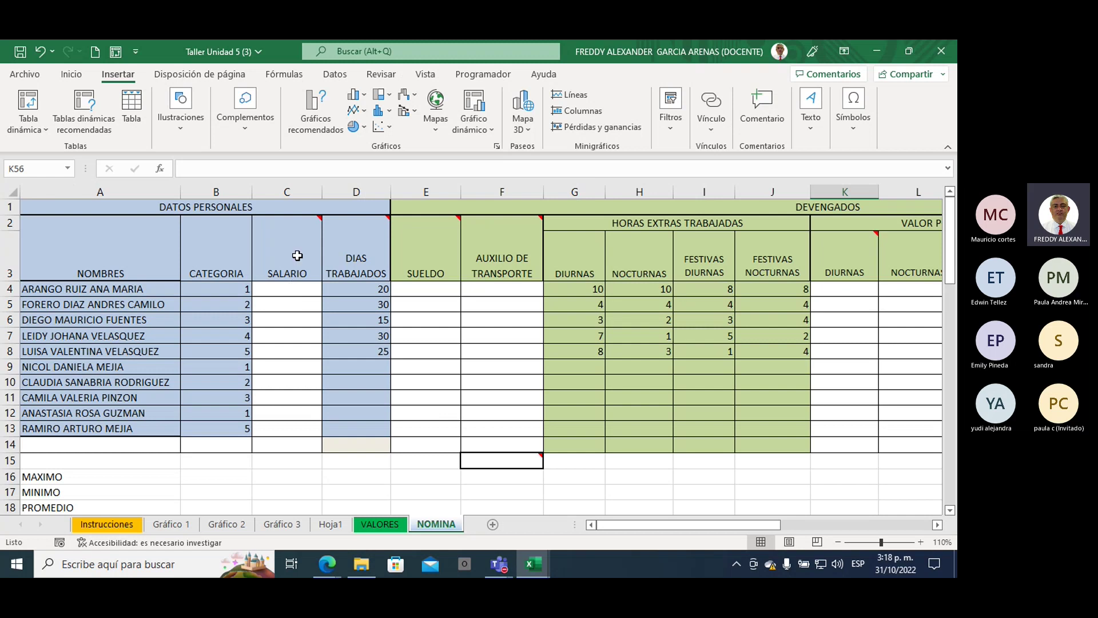
pyautogui.moveTo(297, 255)
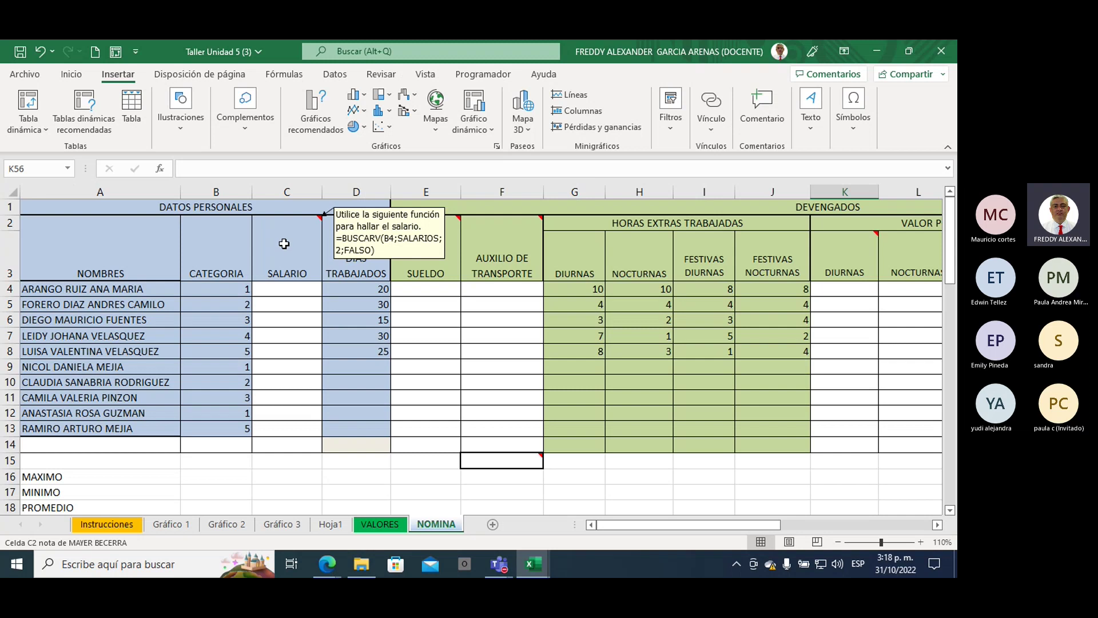
pyautogui.rightClick(284, 243)
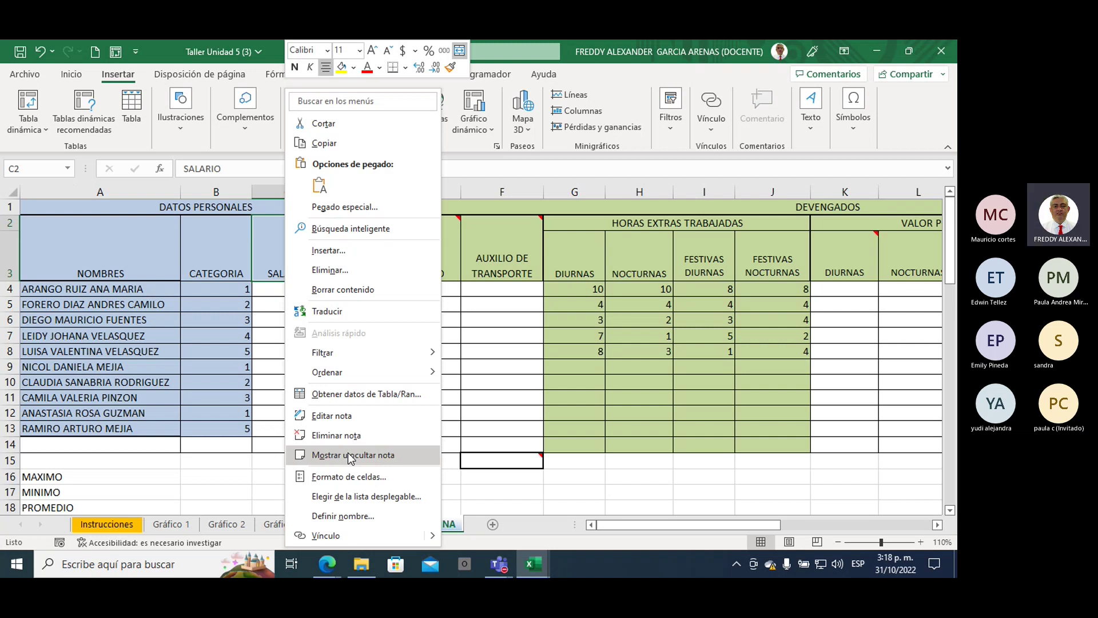
pyautogui.click(579, 396)
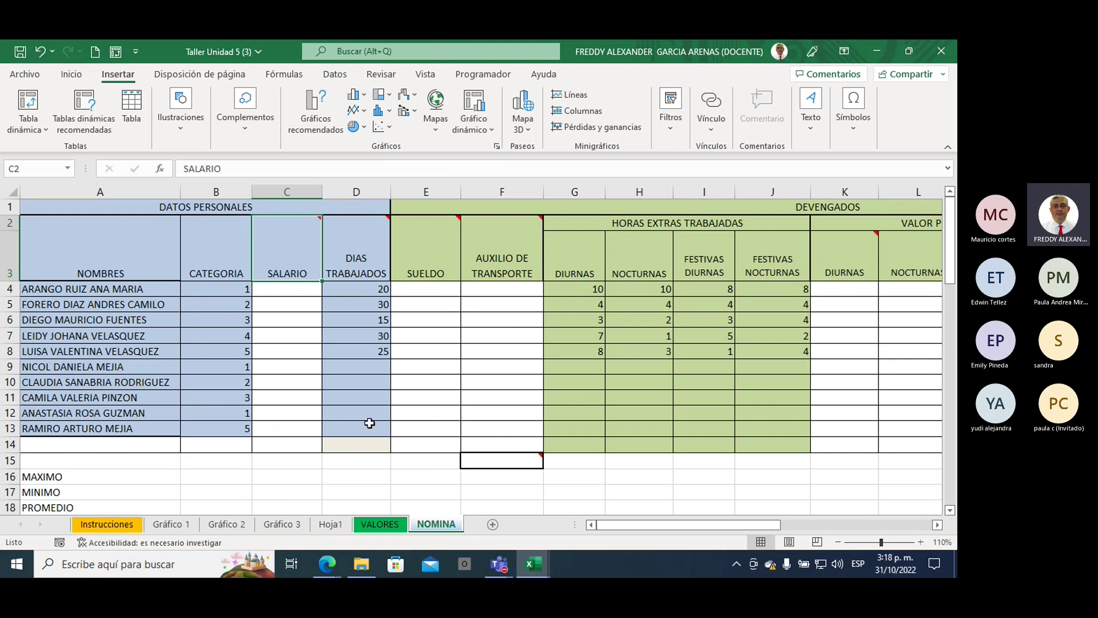
pyautogui.moveTo(291, 257)
pyautogui.rightClick(282, 254)
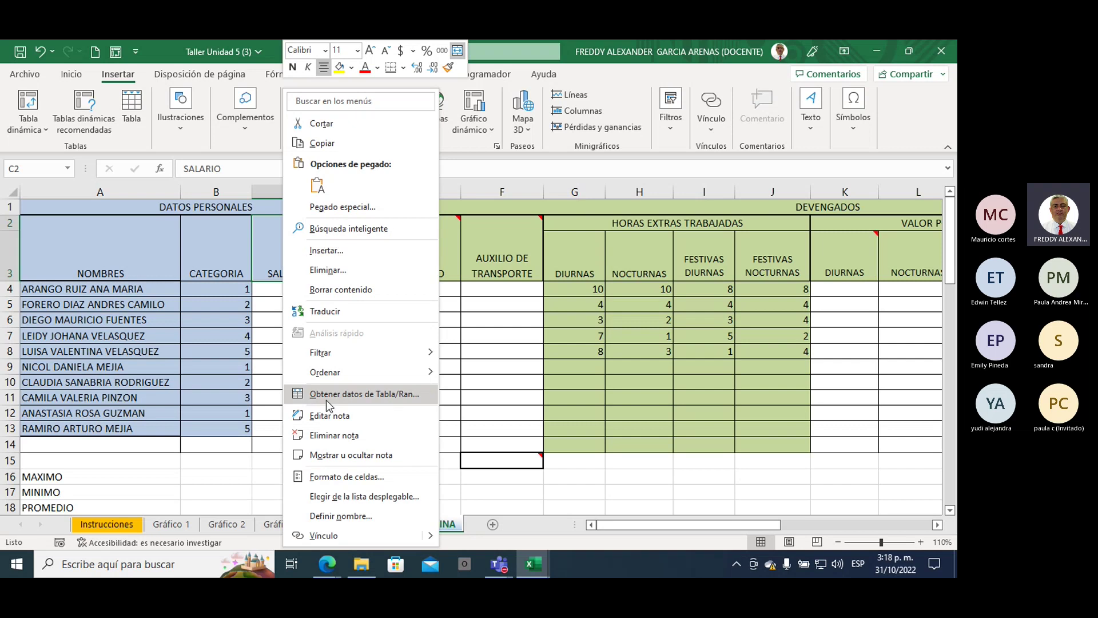
pyautogui.click(343, 456)
pyautogui.click(300, 350)
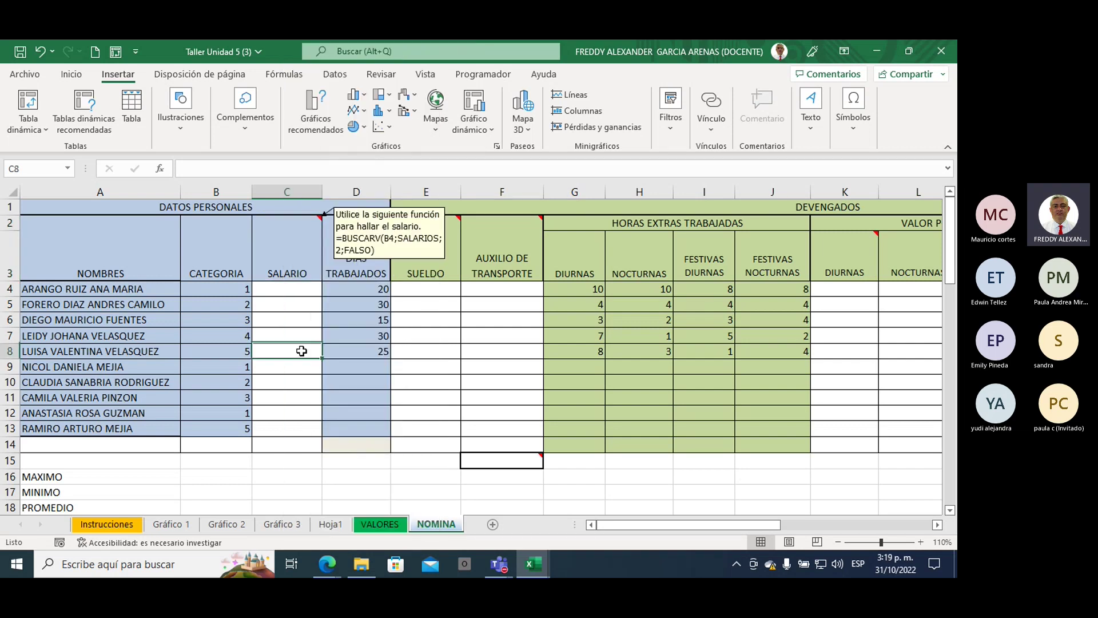
pyautogui.click(531, 364)
pyautogui.click(657, 364)
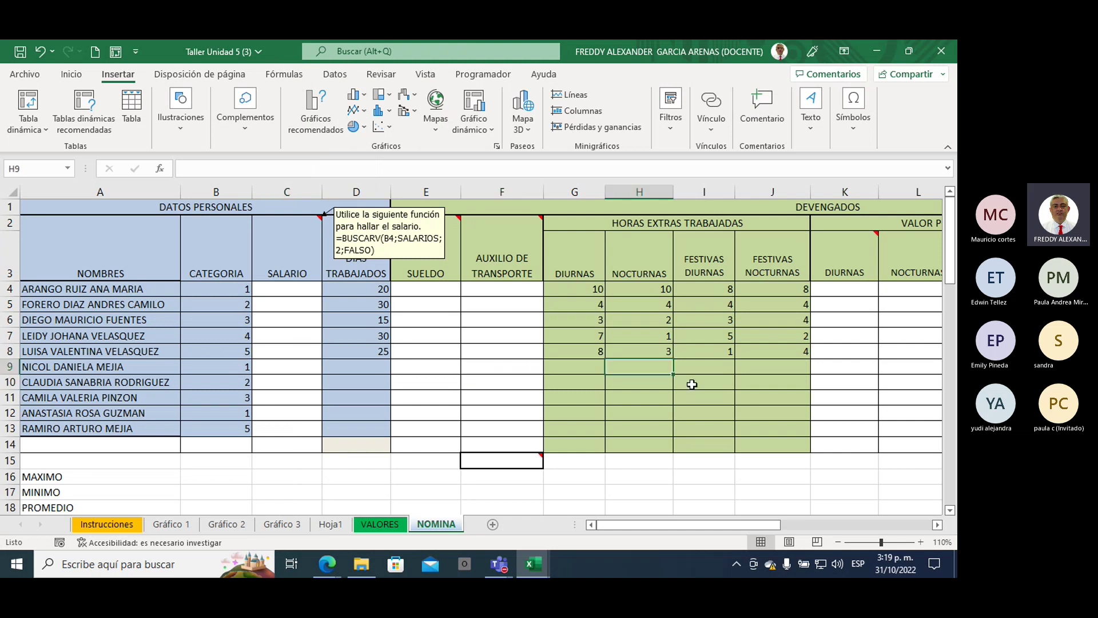
pyautogui.click(696, 389)
pyautogui.click(492, 372)
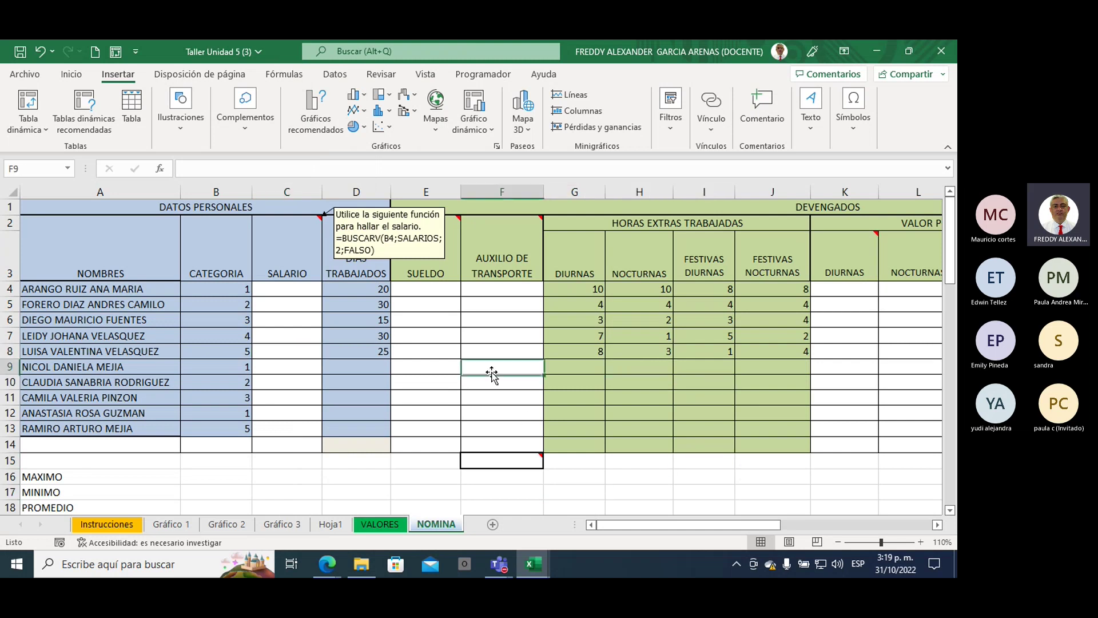
pyautogui.click(380, 504)
pyautogui.click(297, 374)
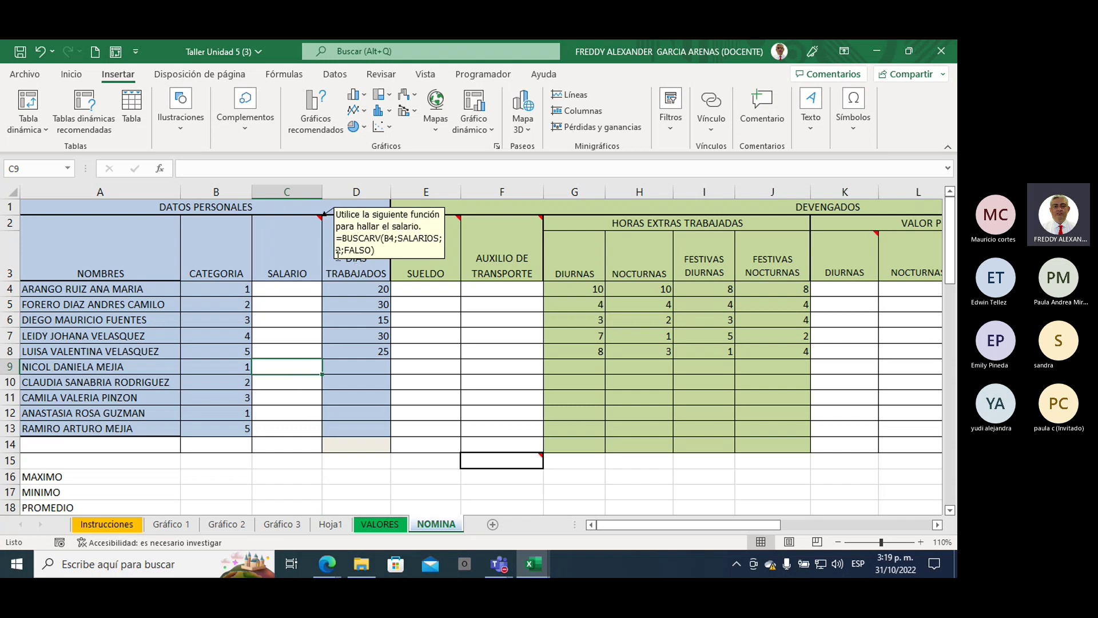
# Review instructions 1 to 6 in the INSTRUCCIONES section below the payroll table
pyautogui.scroll(-3, 292, 377)
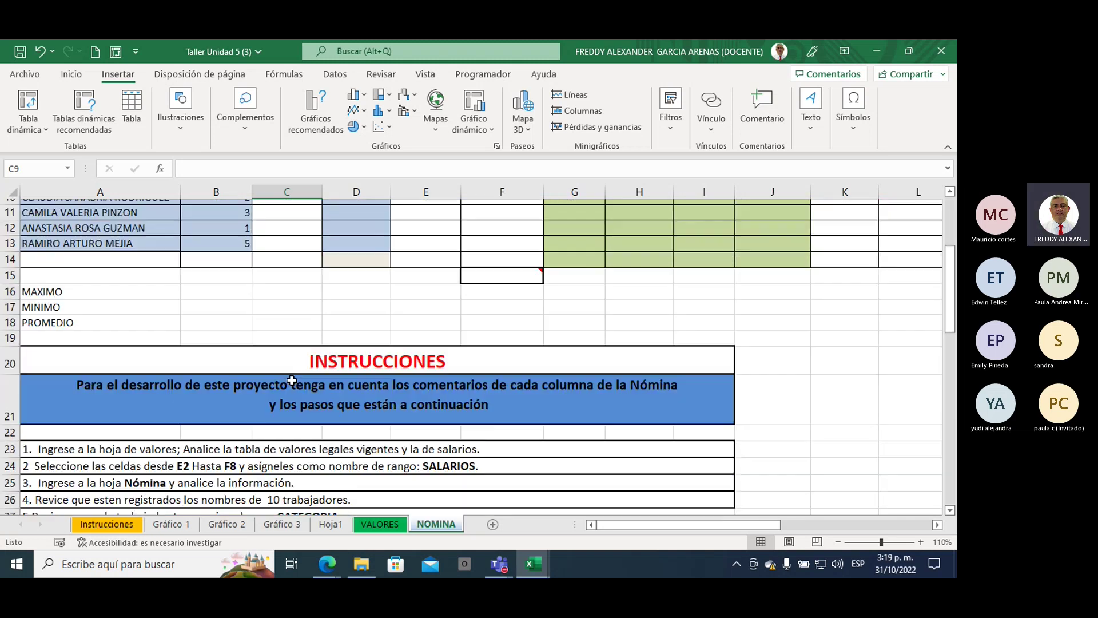
pyautogui.scroll(-2, 292, 381)
pyautogui.click(37, 359)
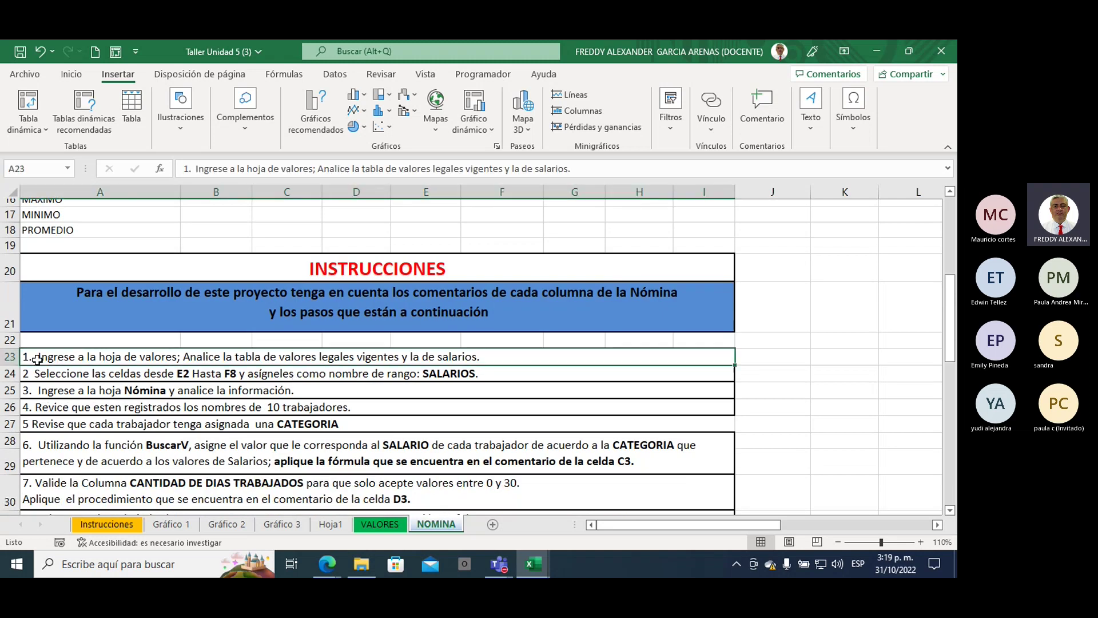
pyautogui.moveTo(37, 359)
pyautogui.mouseDown()
pyautogui.moveTo(43, 461)
pyautogui.moveTo(51, 363)
pyautogui.moveTo(59, 461)
pyautogui.mouseUp()
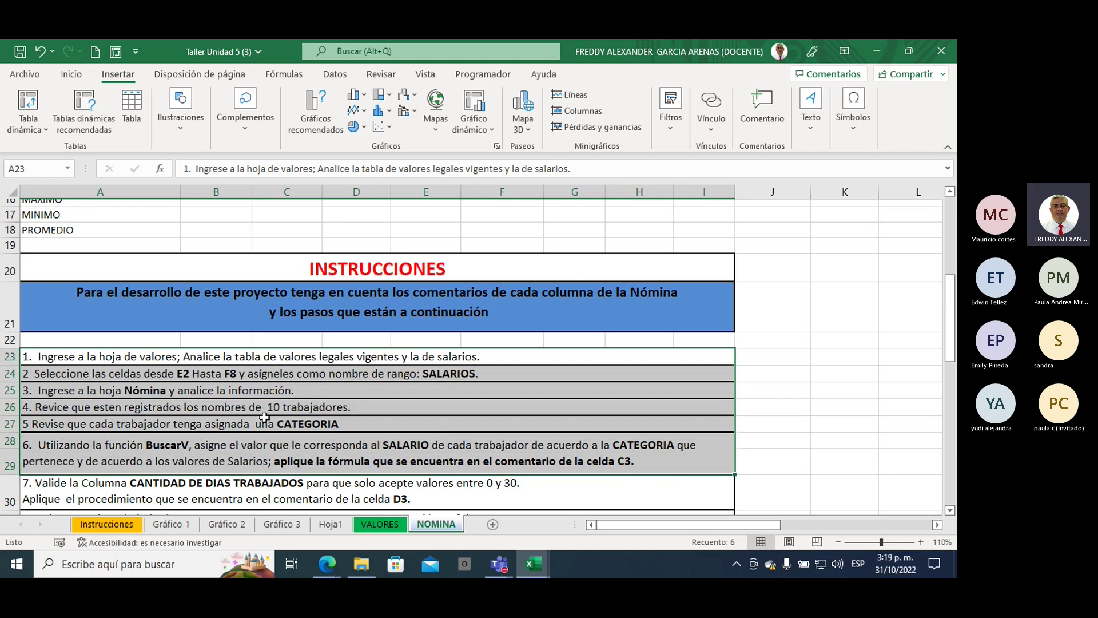
# Fill the rows of instructions 1 and 2 (A23 and A24) with the standard light green color
pyautogui.click(147, 361)
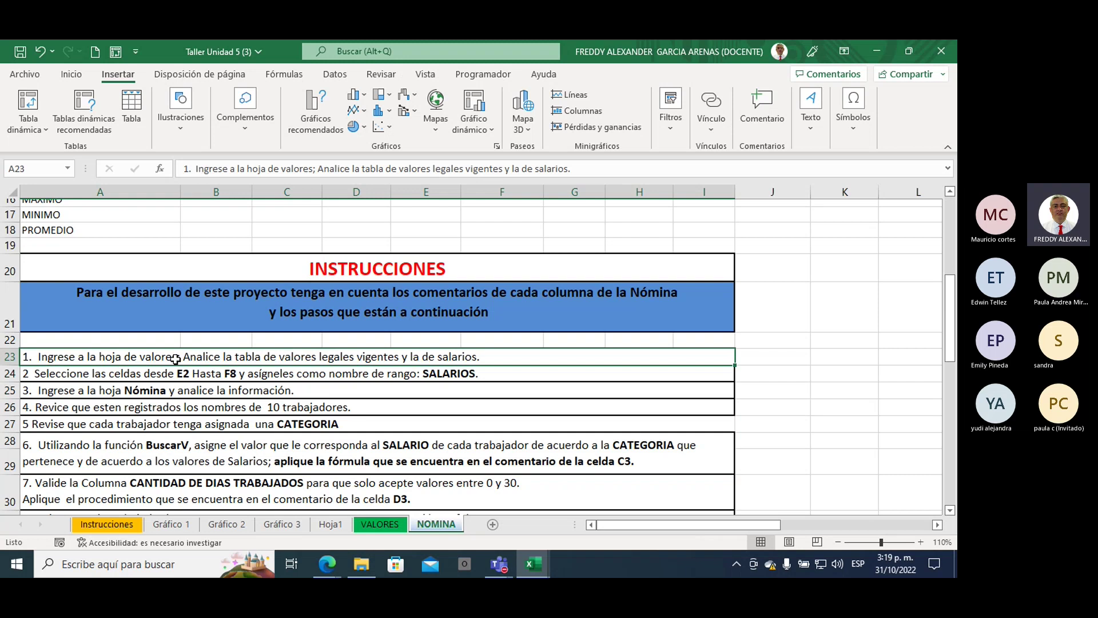
pyautogui.click(52, 81)
pyautogui.click(26, 80)
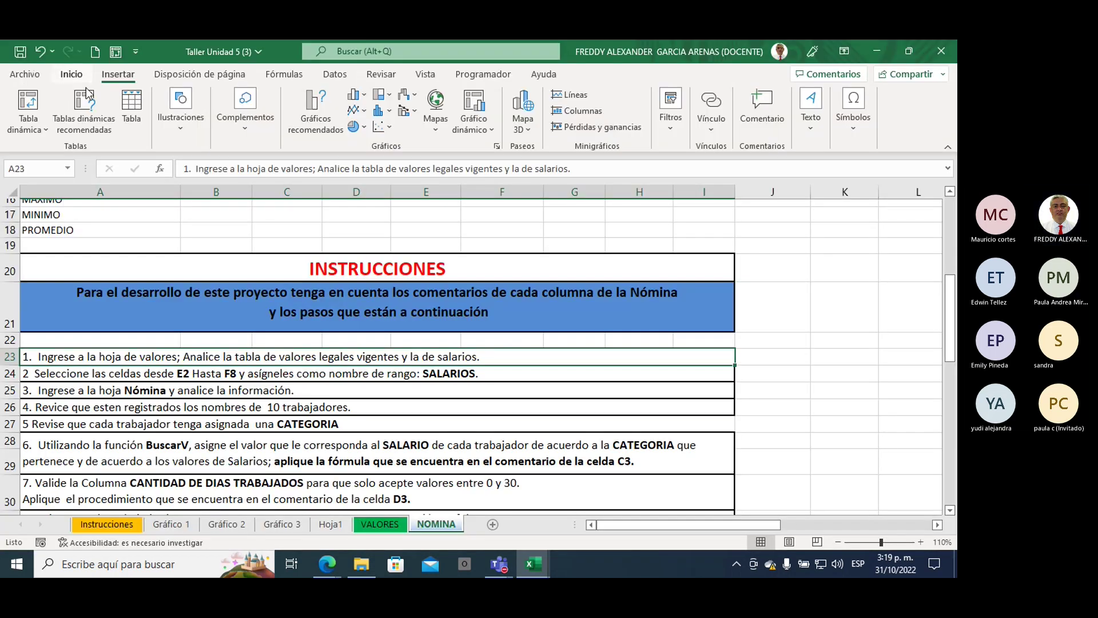
pyautogui.click(72, 74)
pyautogui.click(191, 122)
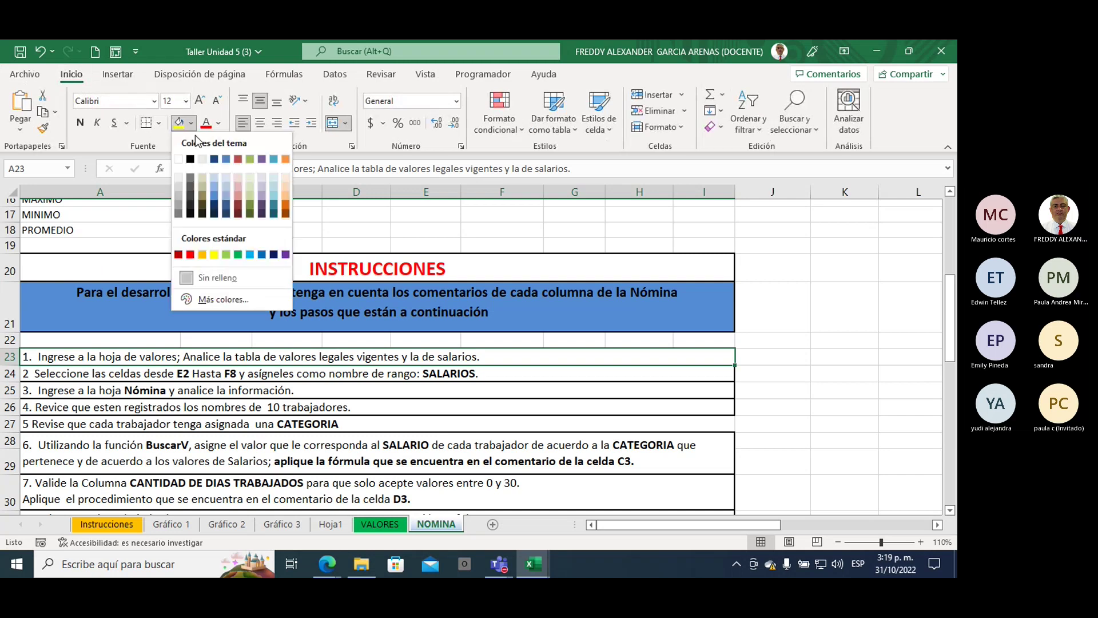
pyautogui.click(226, 254)
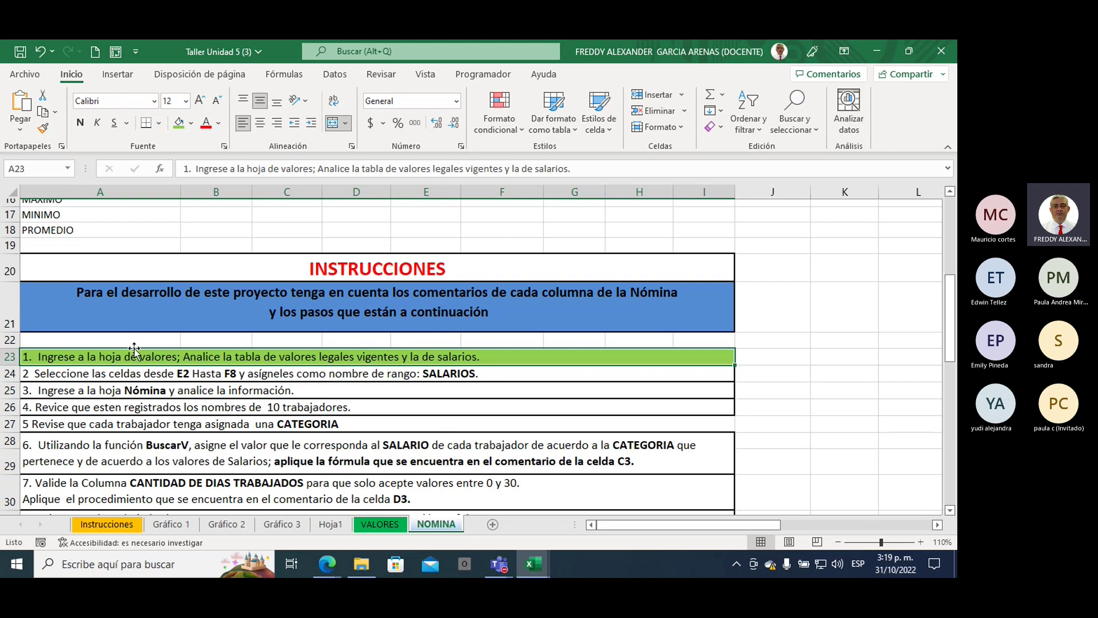
pyautogui.click(119, 375)
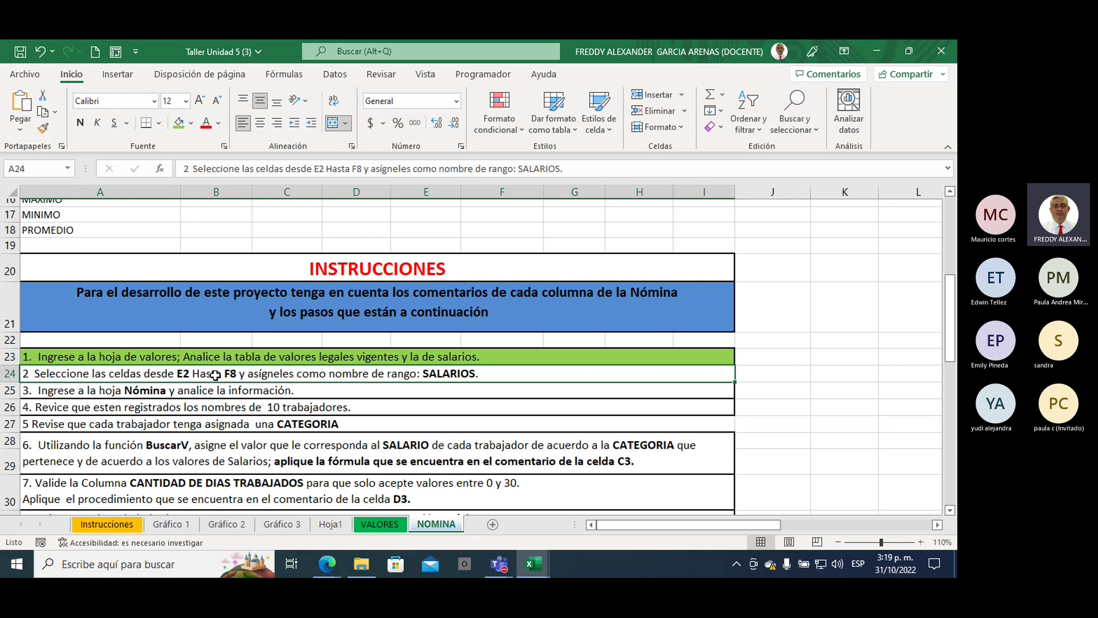
pyautogui.click(178, 122)
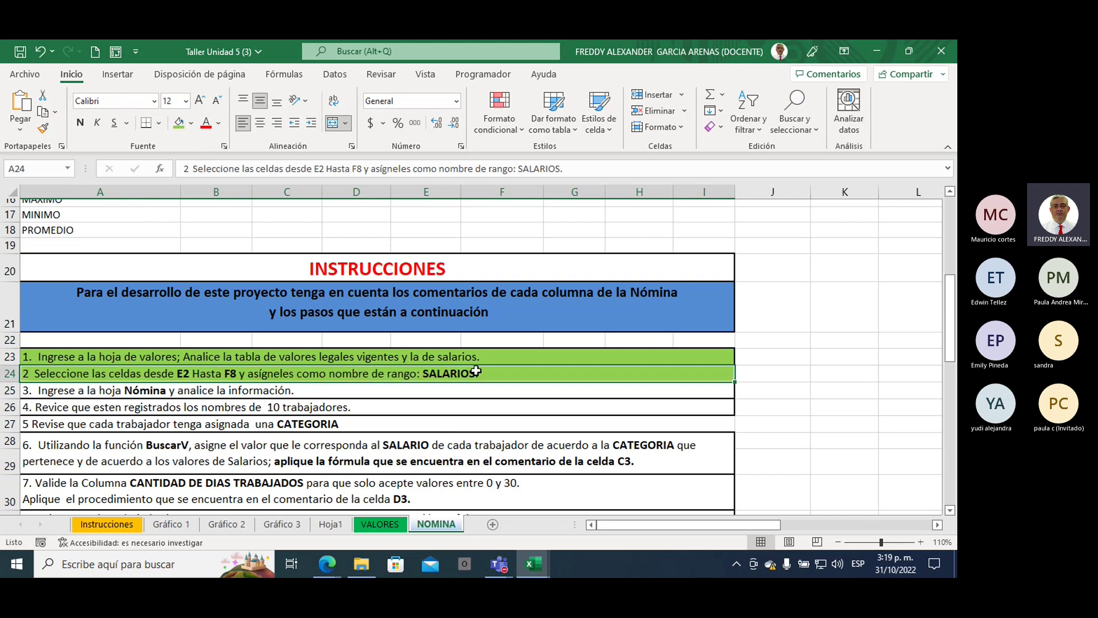
# On the VALORES sheet, define the range name SALAROS for the salary table cells E2:F8
pyautogui.click(379, 524)
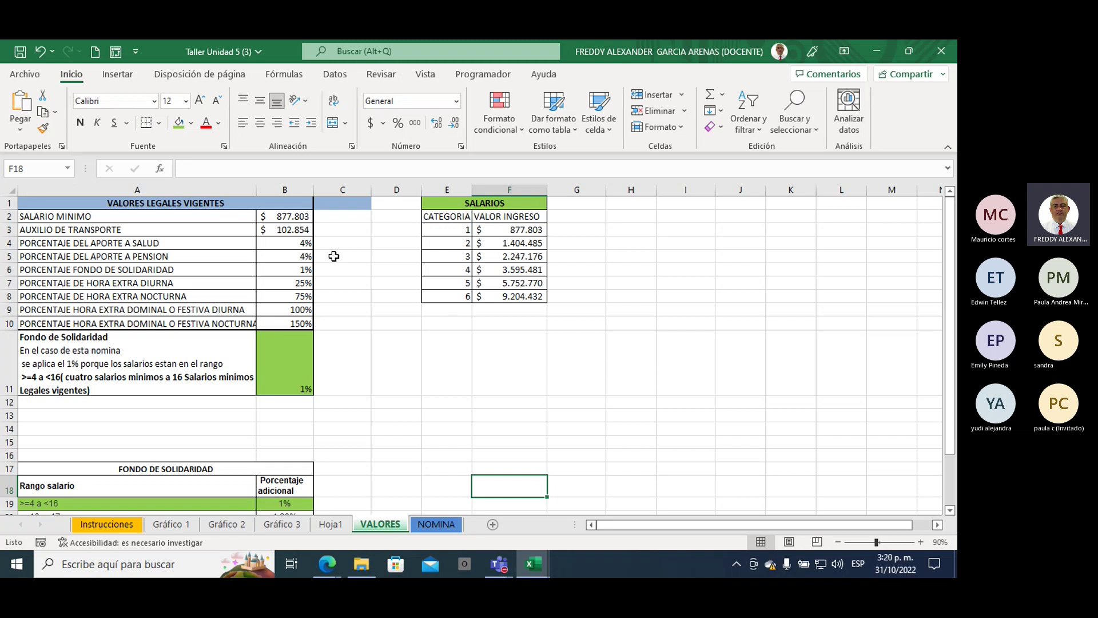
pyautogui.click(287, 217)
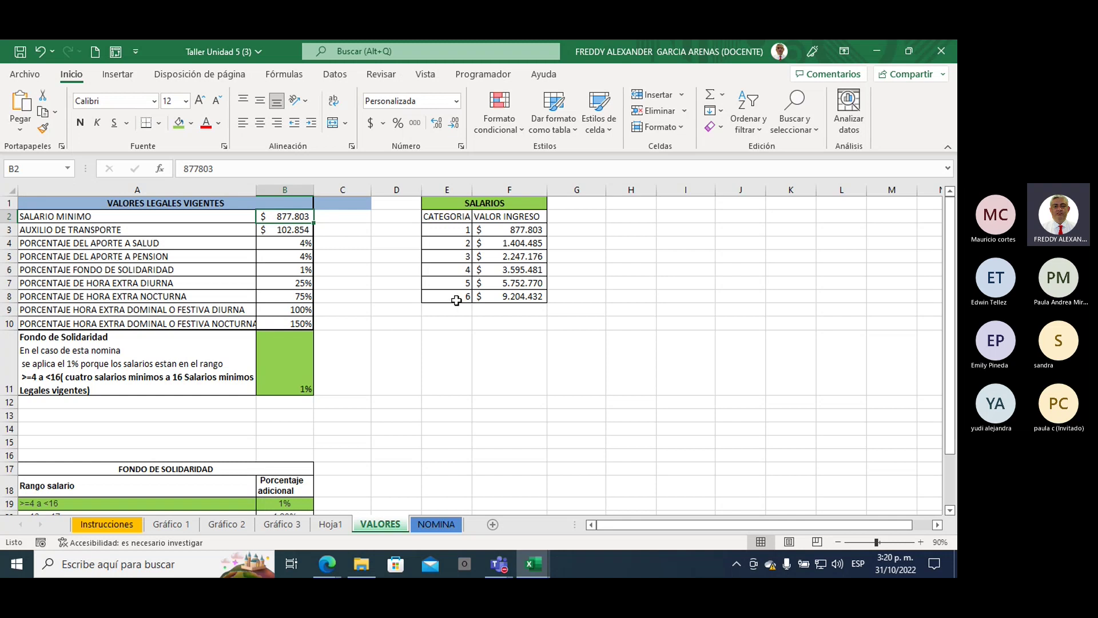
pyautogui.moveTo(436, 222); pyautogui.dragTo(508, 305)
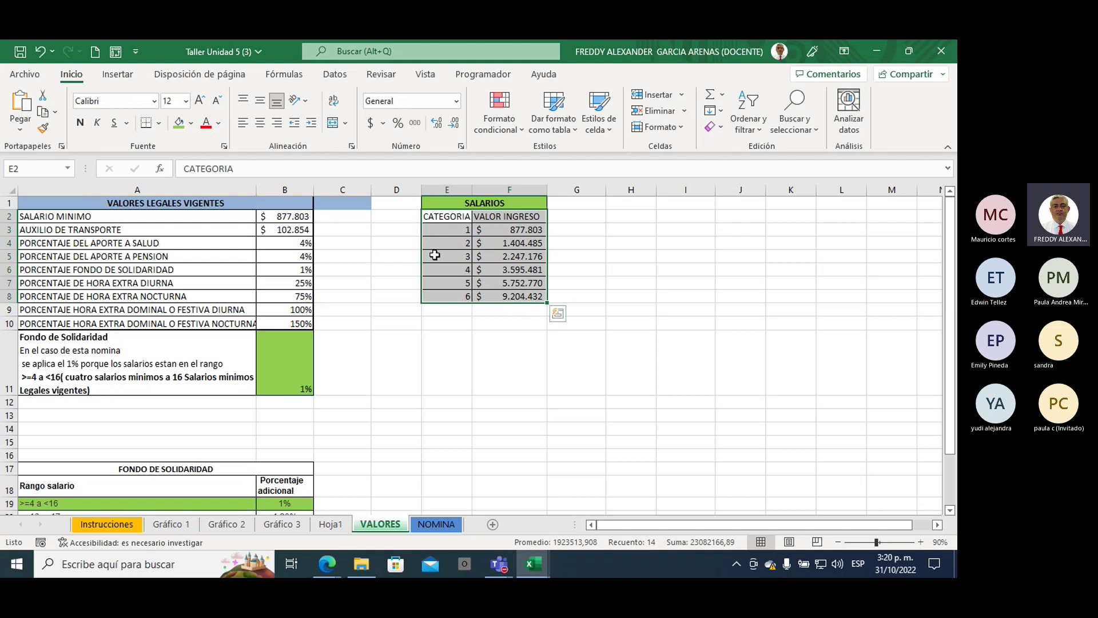
pyautogui.click(284, 74)
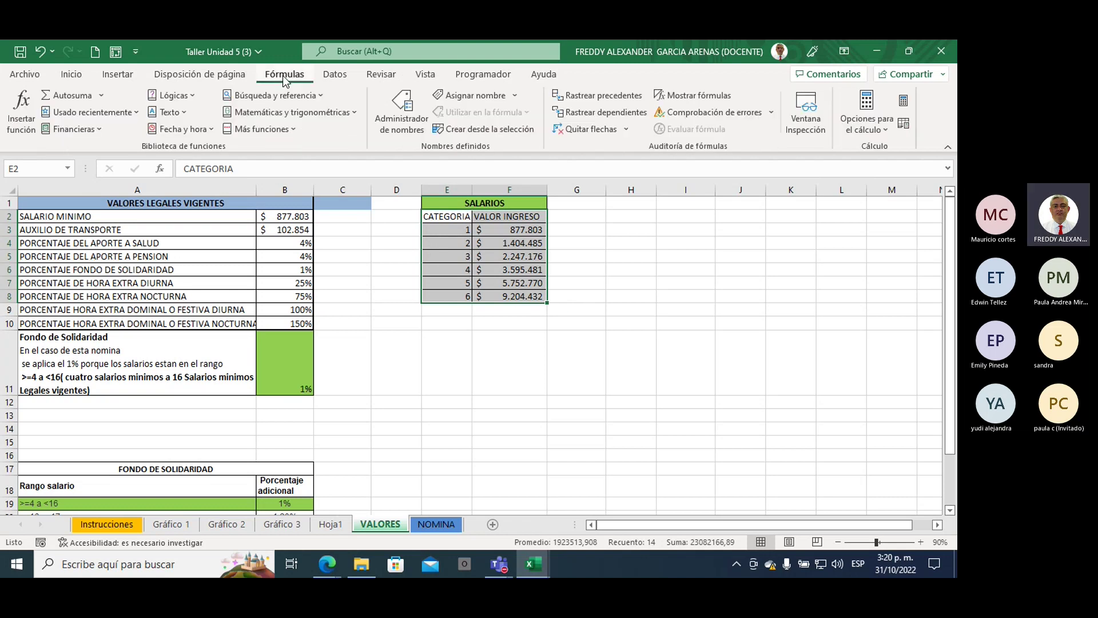
pyautogui.click(474, 96)
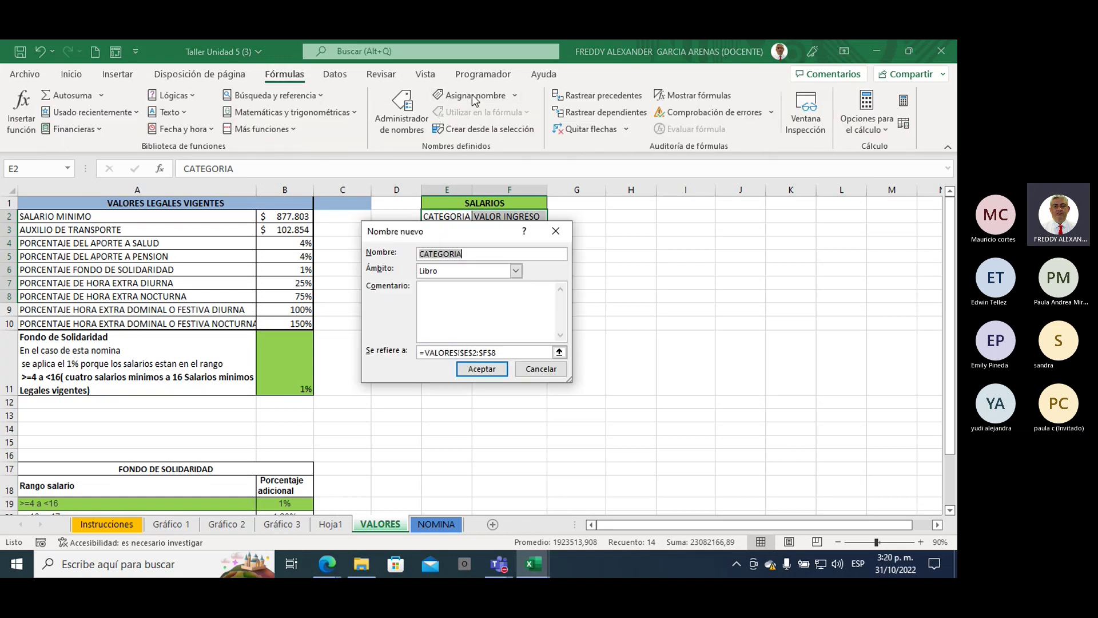
pyautogui.write('SALAROS')
pyautogui.click(475, 369)
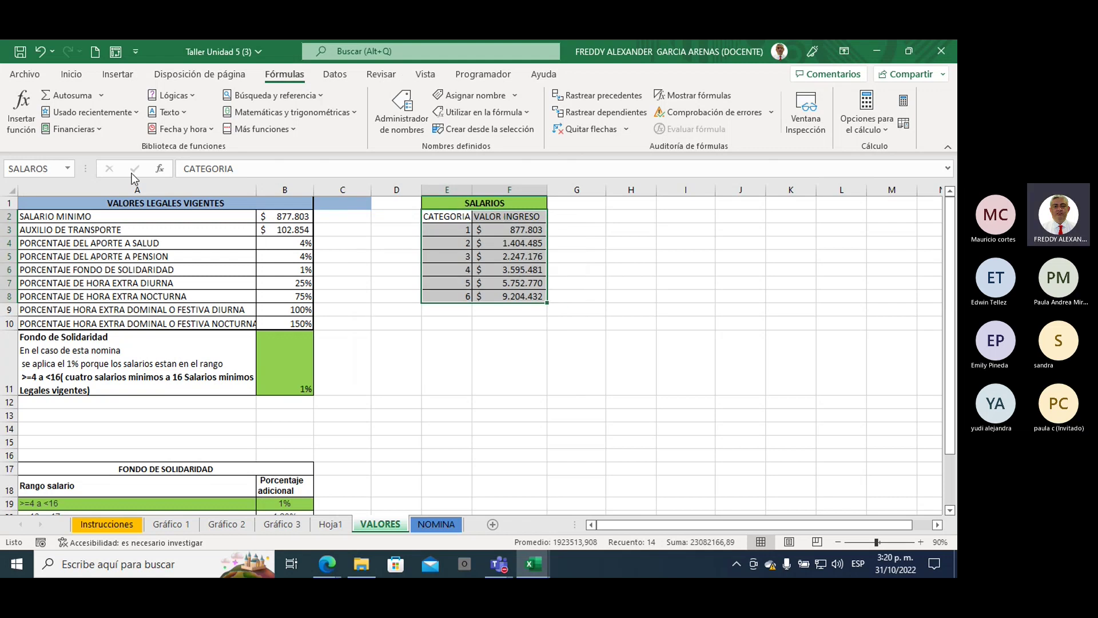
# Correct the name of the selected salary table range E2:F8 to SALARIOS
pyautogui.click(52, 170)
pyautogui.click(37, 167)
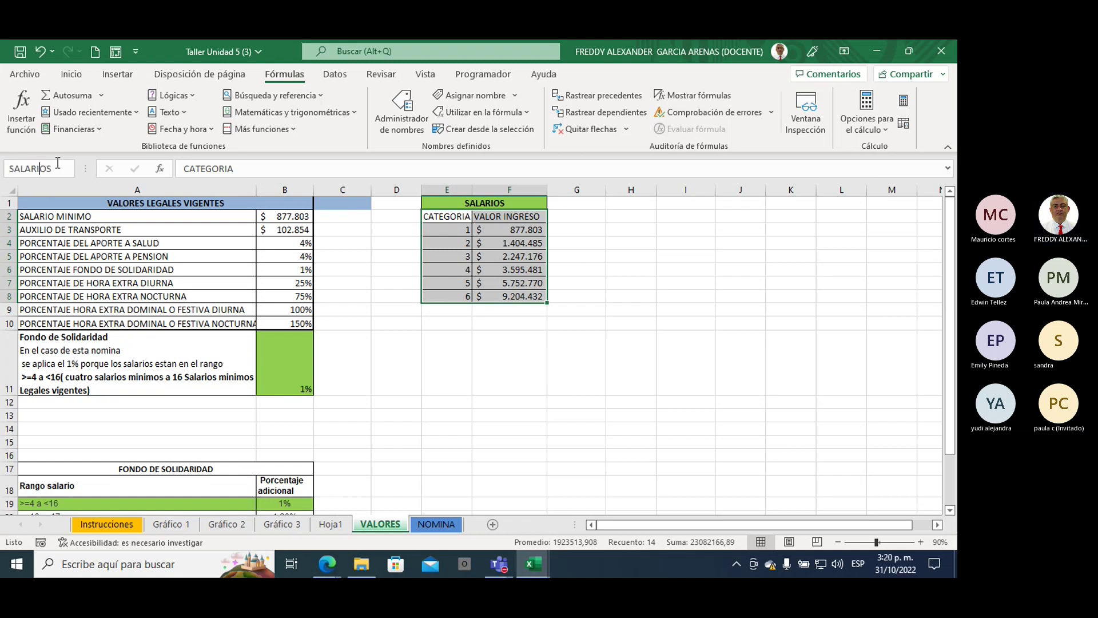
pyautogui.press('Escape')
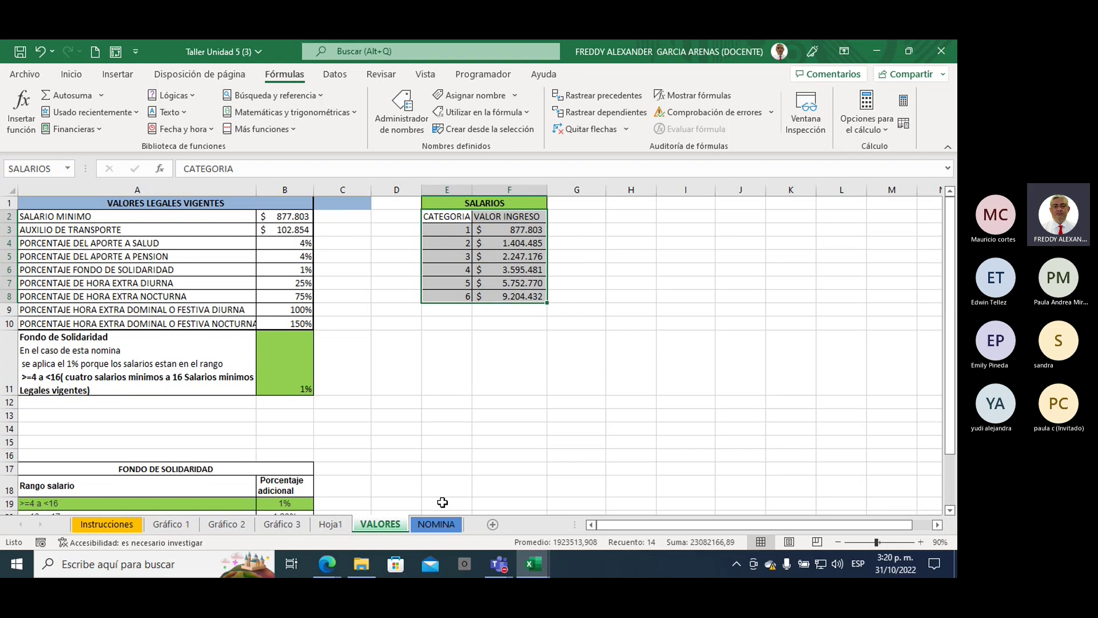
pyautogui.scroll(-5, 370, 397)
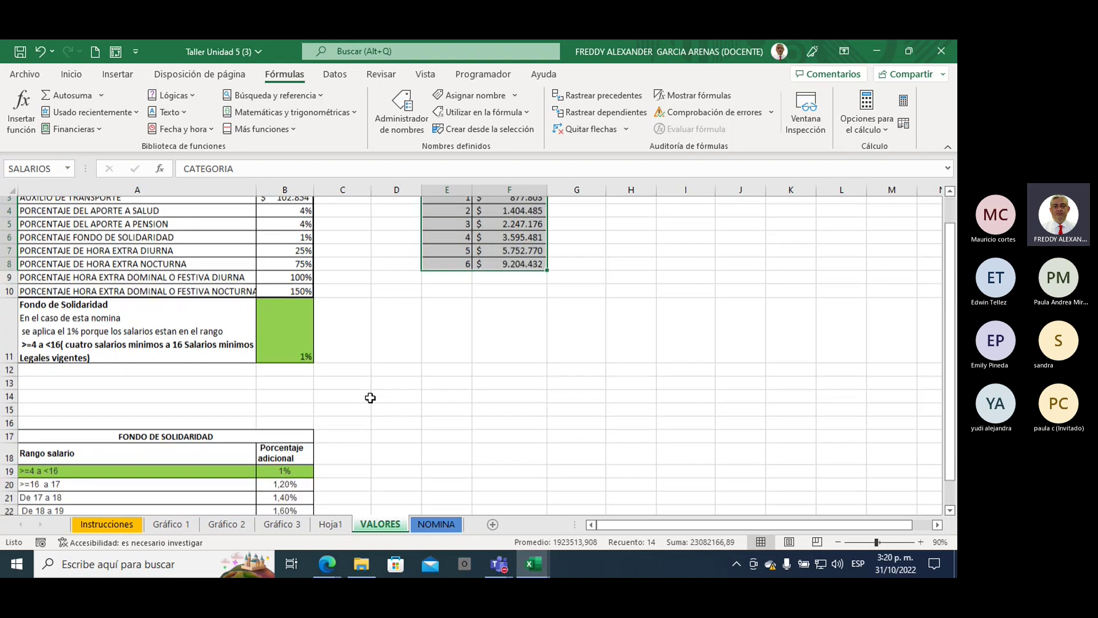
pyautogui.scroll(4, 370, 397)
pyautogui.scroll(1, 370, 398)
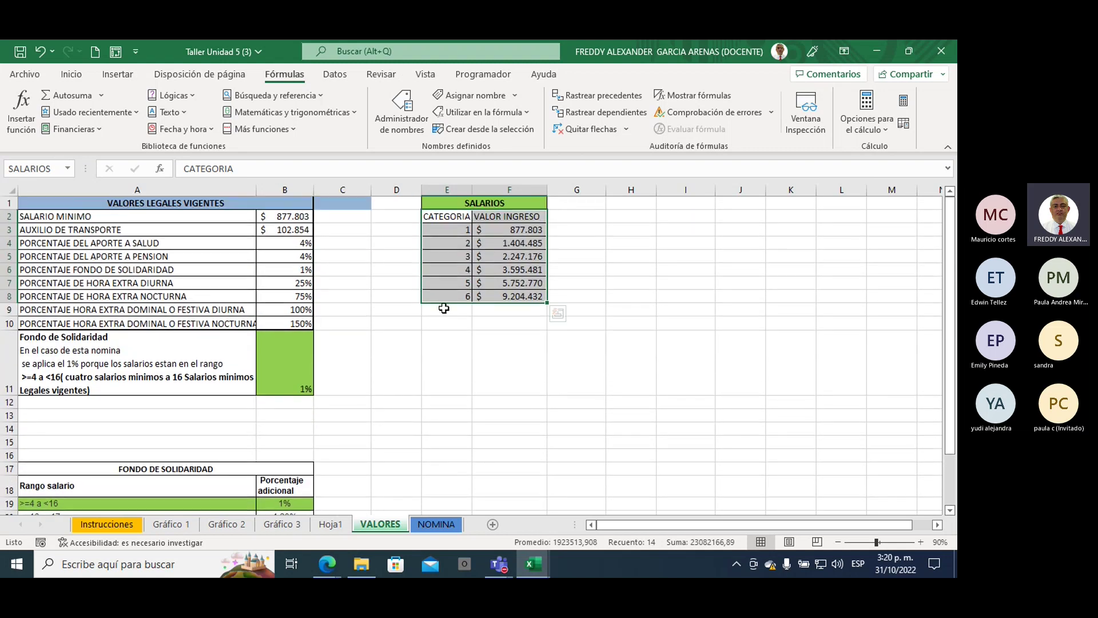
# On the NOMINA sheet, hide the note on the SALARIO header and read the note on the DIAS TRABAJADOS header
pyautogui.click(436, 524)
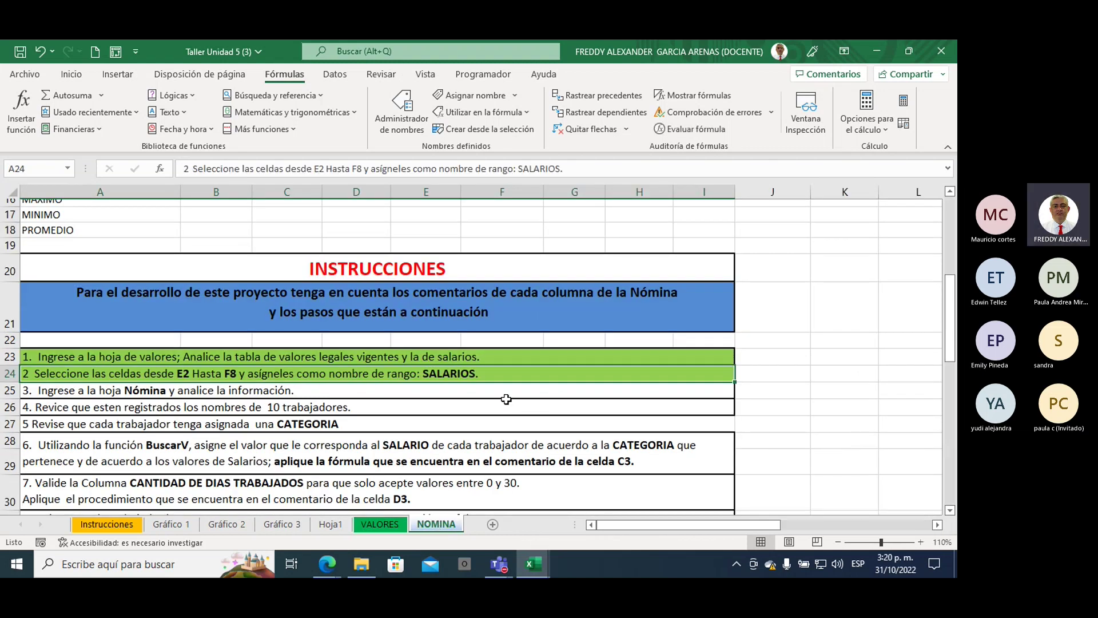
pyautogui.scroll(2, 381, 378)
pyautogui.scroll(3, 382, 378)
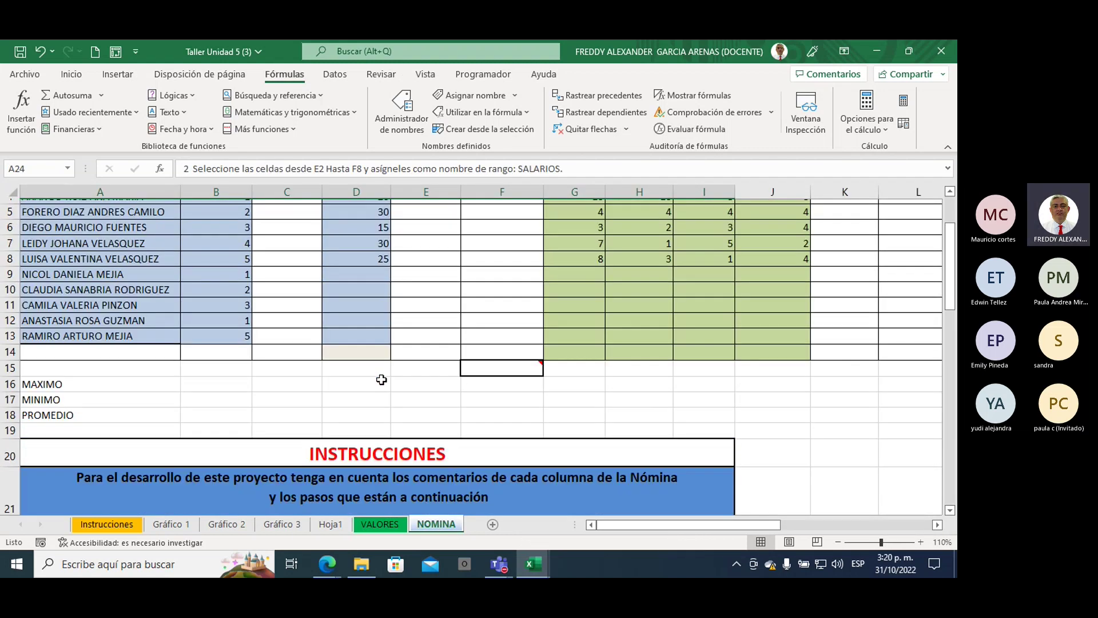
pyautogui.click(282, 289)
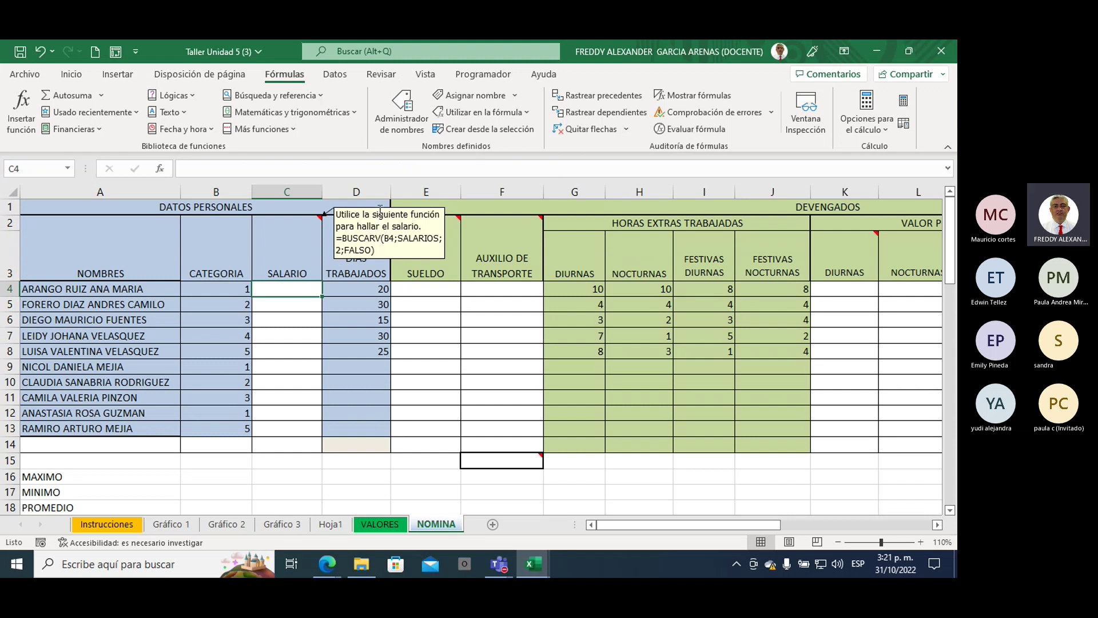
pyautogui.click(279, 244)
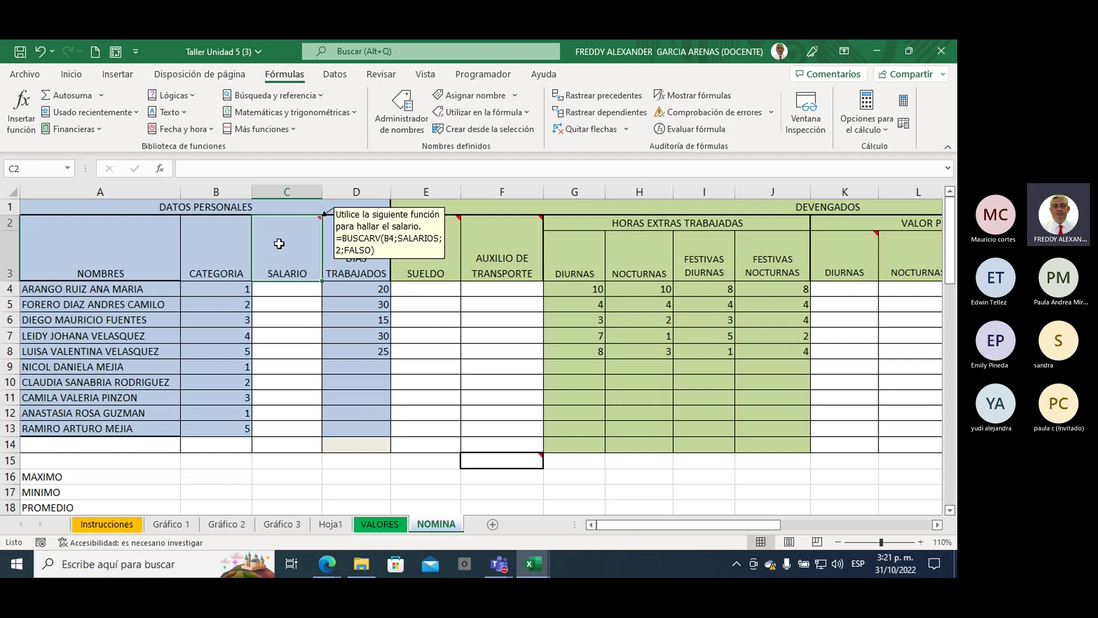
pyautogui.rightClick(279, 244)
pyautogui.click(335, 456)
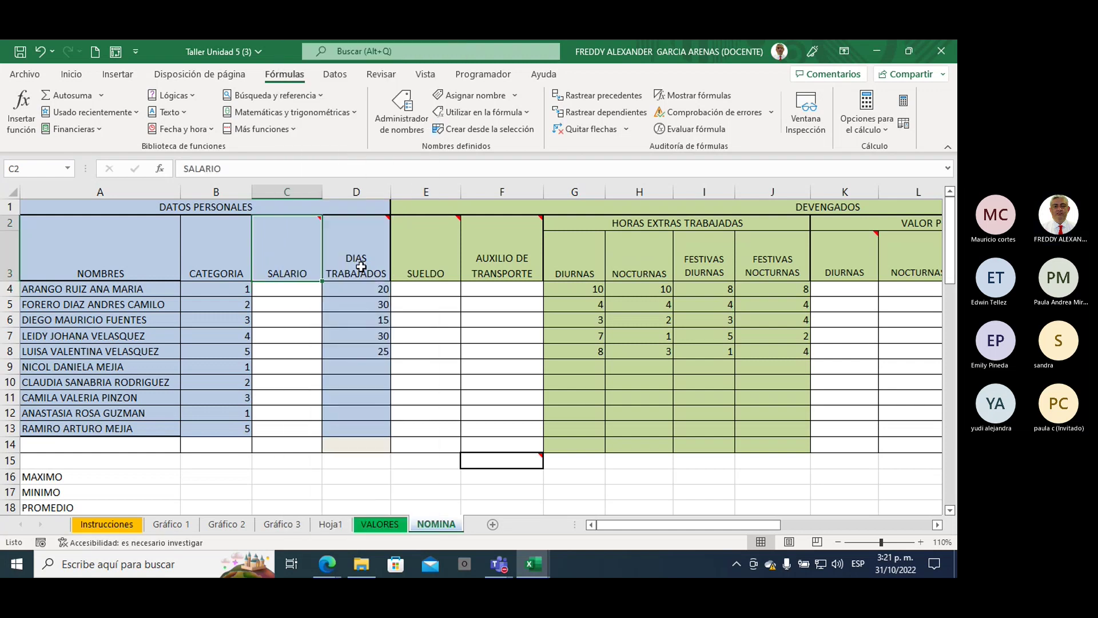
pyautogui.moveTo(361, 267)
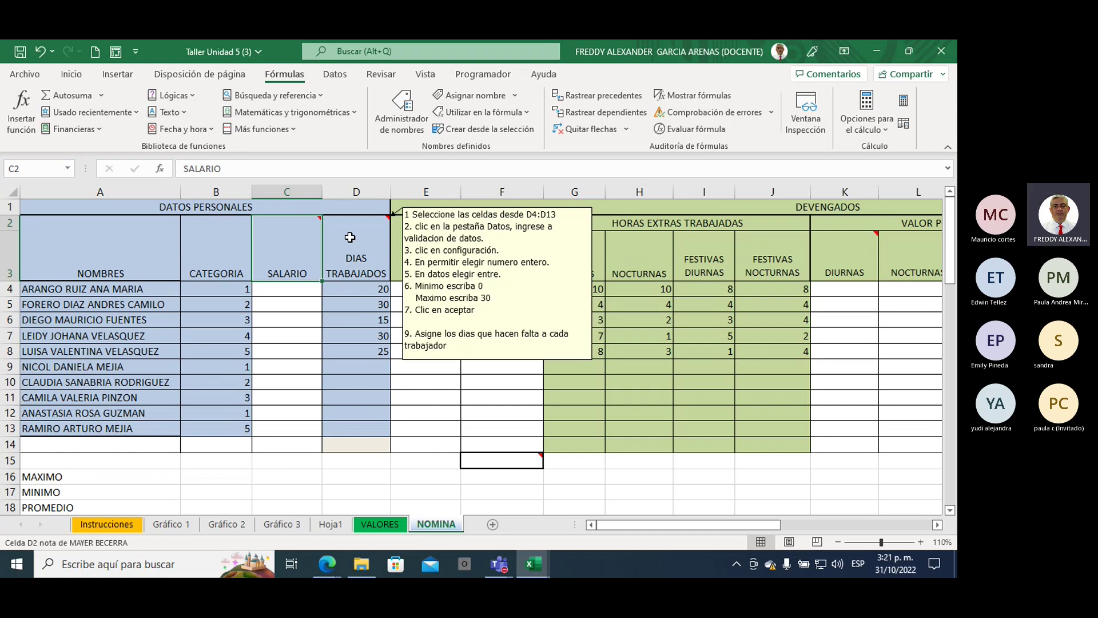
pyautogui.click(350, 237)
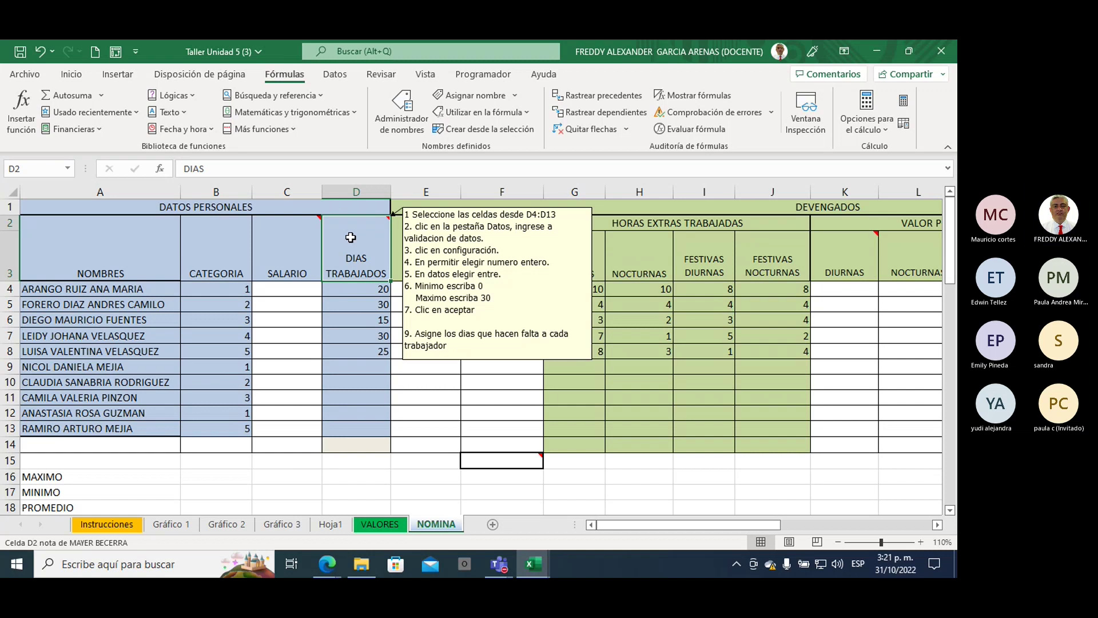
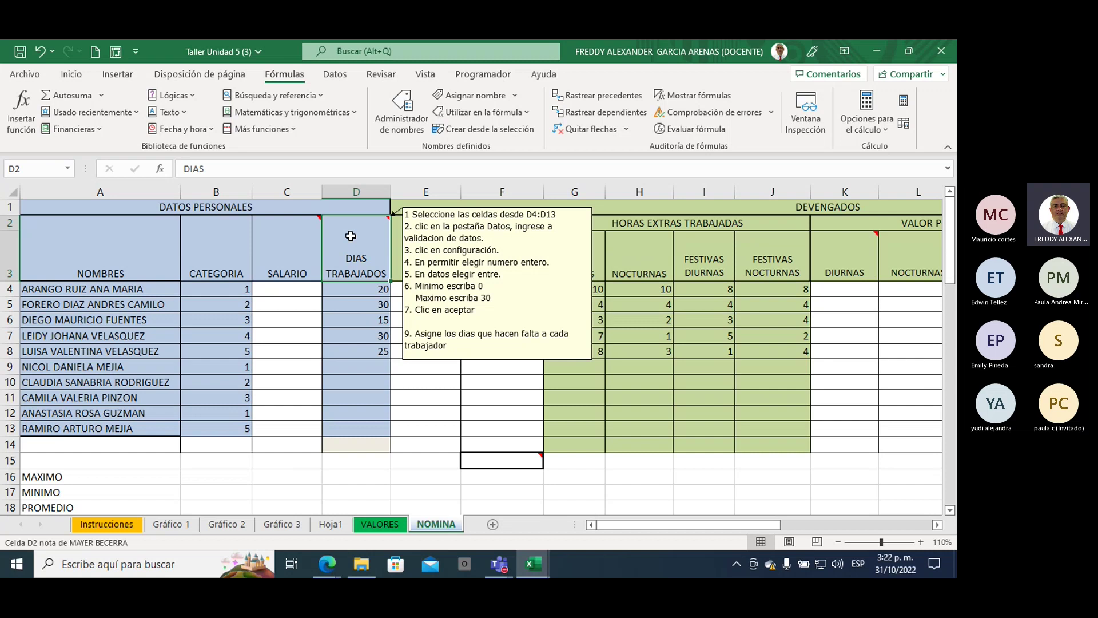
# Try entering 45 in D9 under DIAS TRABAJADOS and clear the cell again
pyautogui.click(359, 365)
pyautogui.write('45')
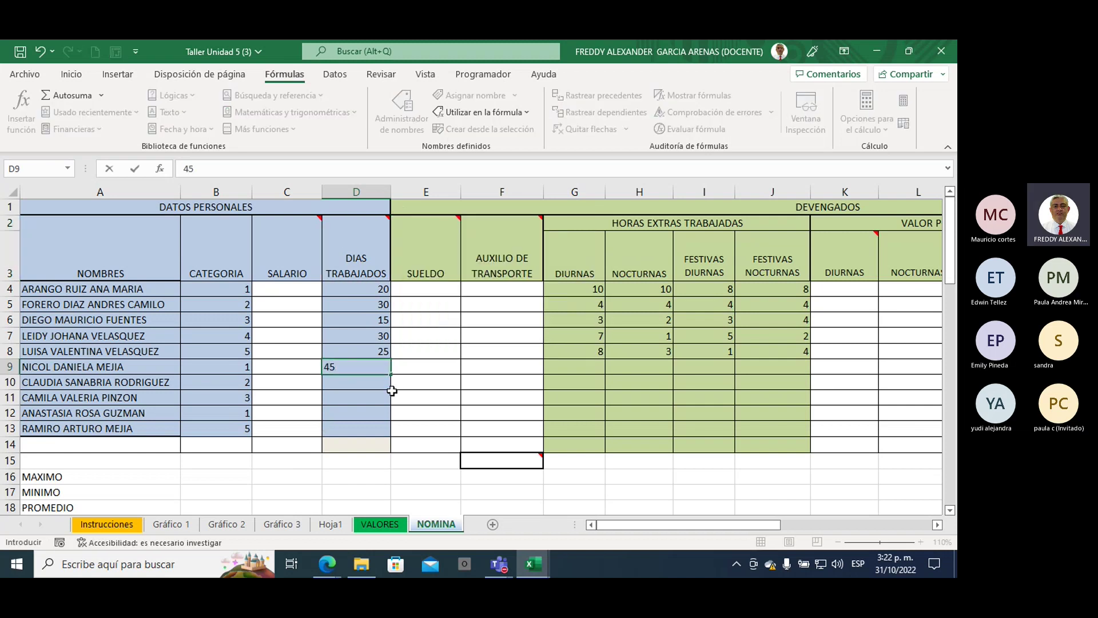
pyautogui.click(409, 386)
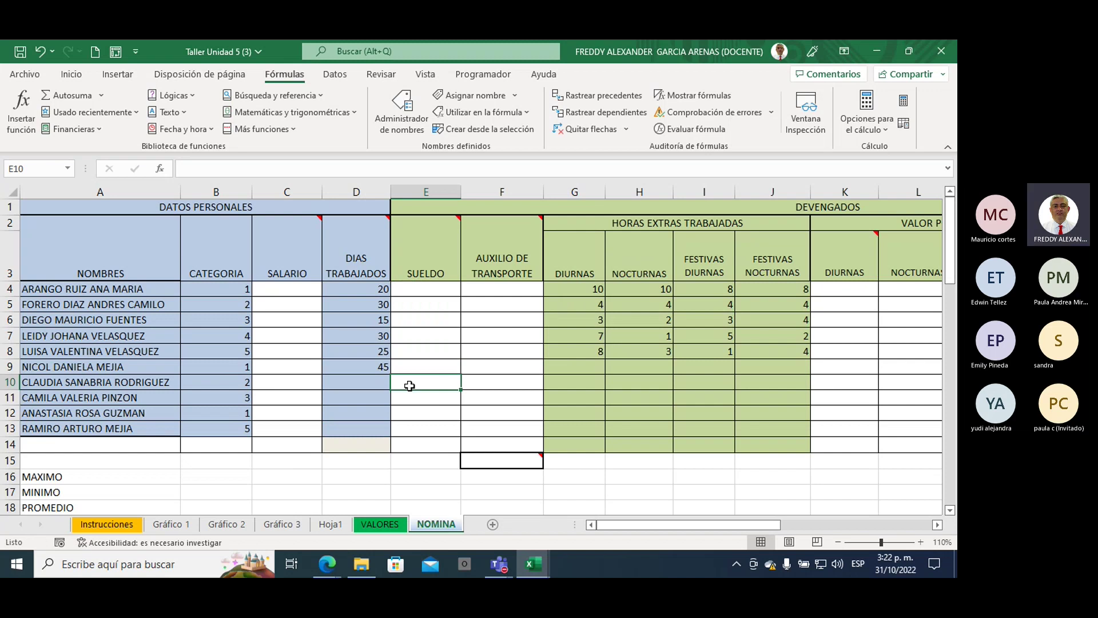
pyautogui.click(366, 368)
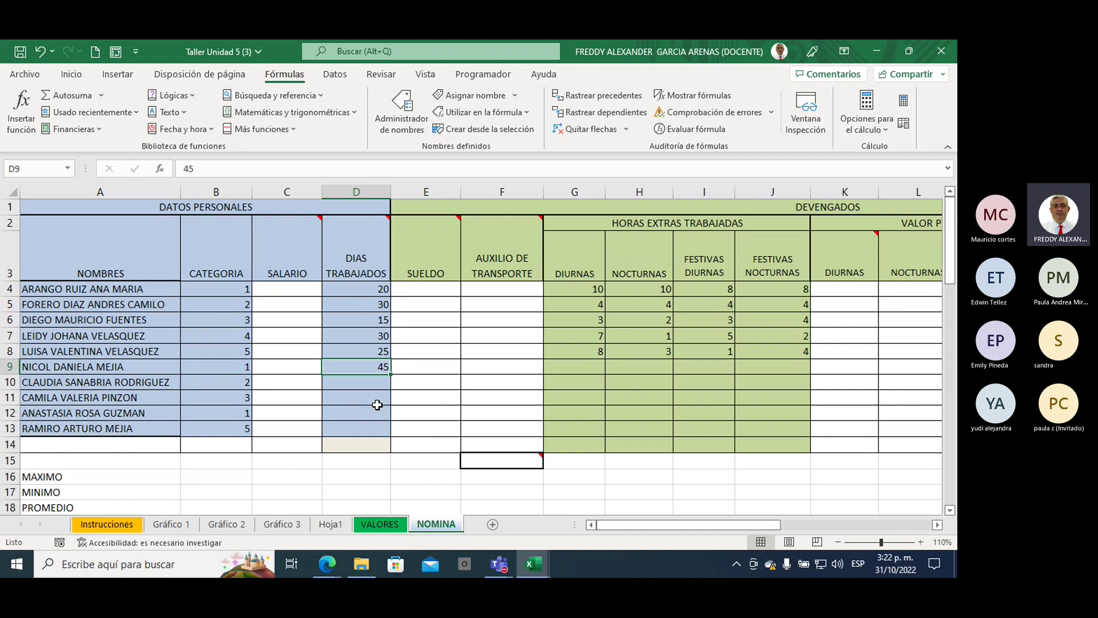
pyautogui.press('Delete')
# Apply data validation to D4:D13 that allows only whole numbers (Número entero) between 0 and 30
pyautogui.moveTo(347, 289); pyautogui.dragTo(355, 428)
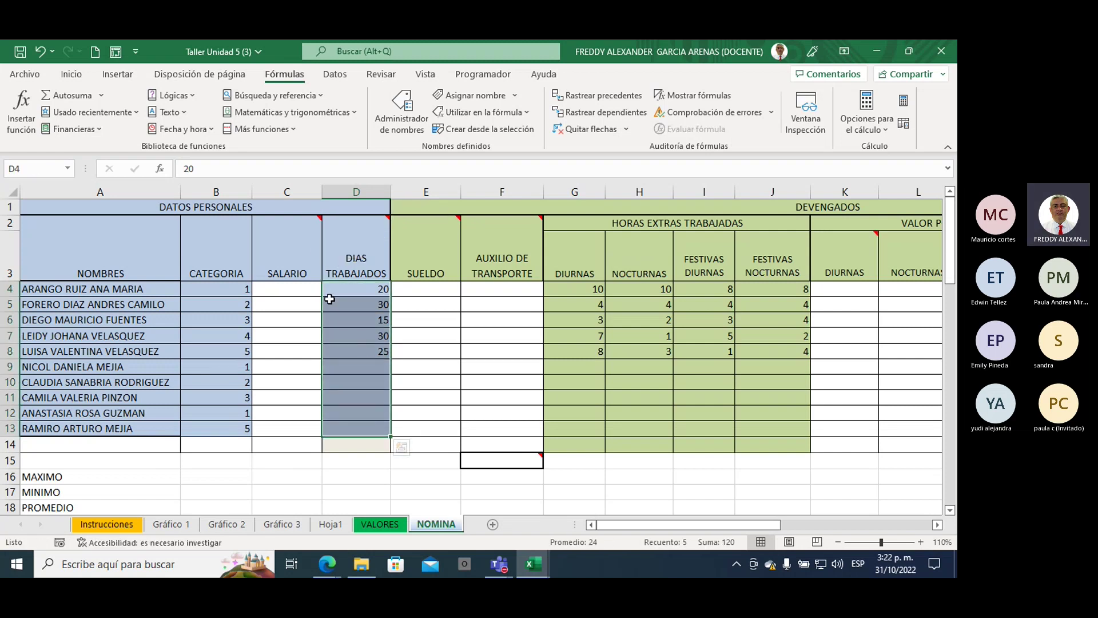
pyautogui.click(334, 76)
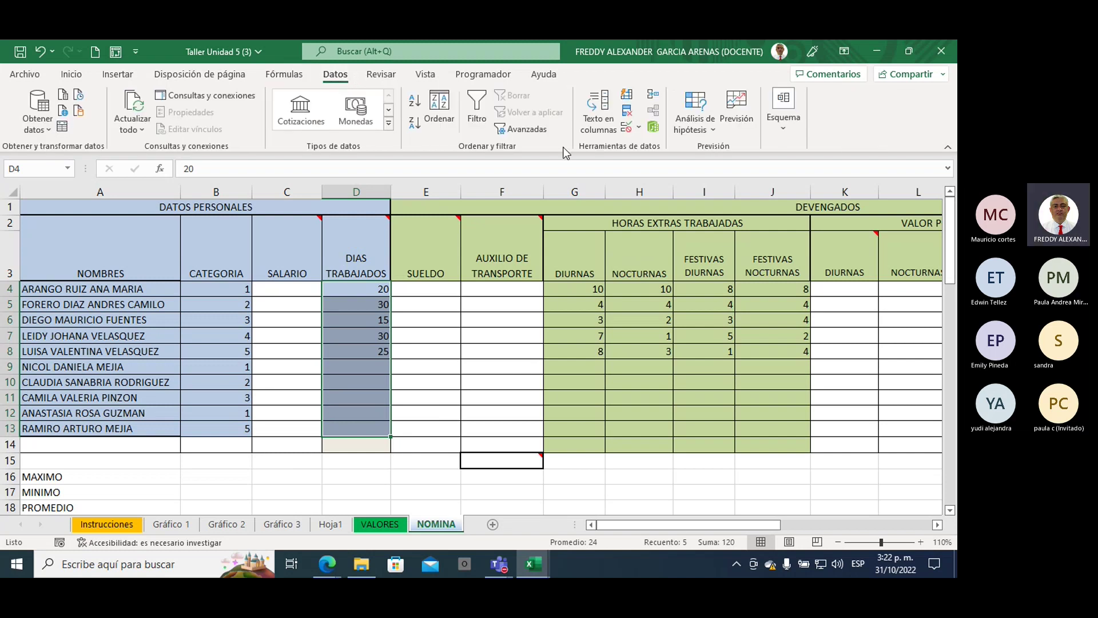
pyautogui.click(627, 127)
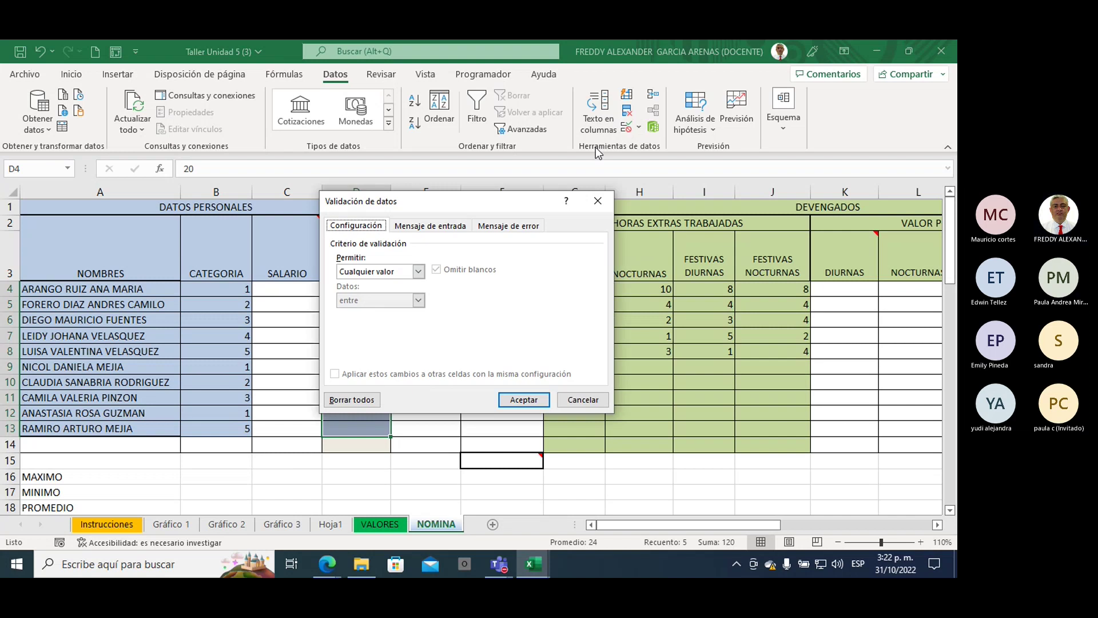
pyautogui.moveTo(451, 197); pyautogui.dragTo(571, 171)
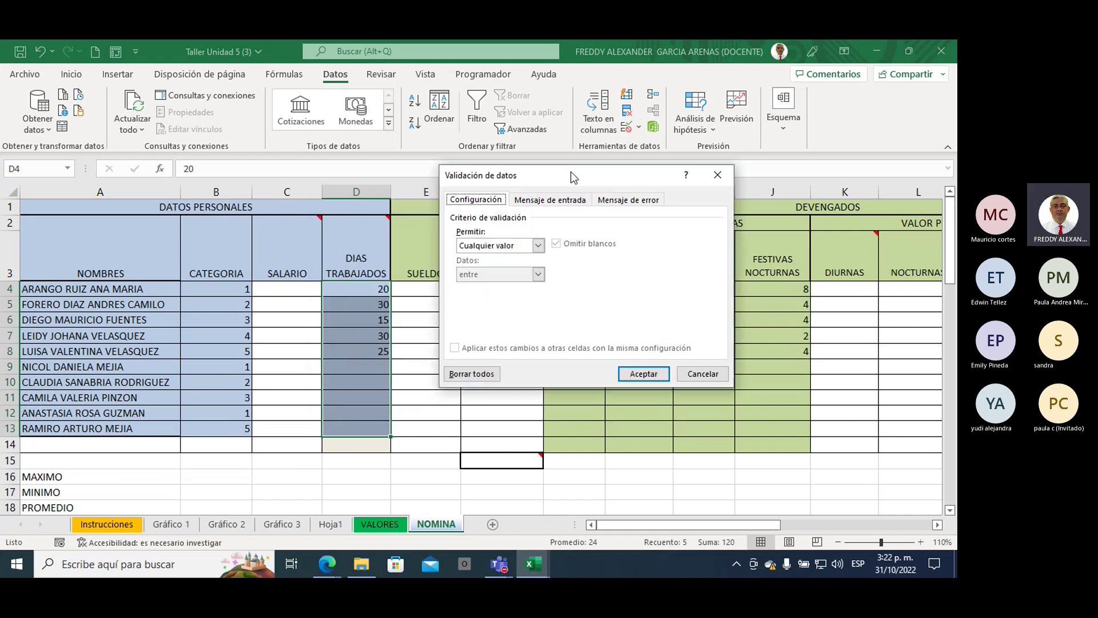
pyautogui.click(538, 246)
pyautogui.click(500, 267)
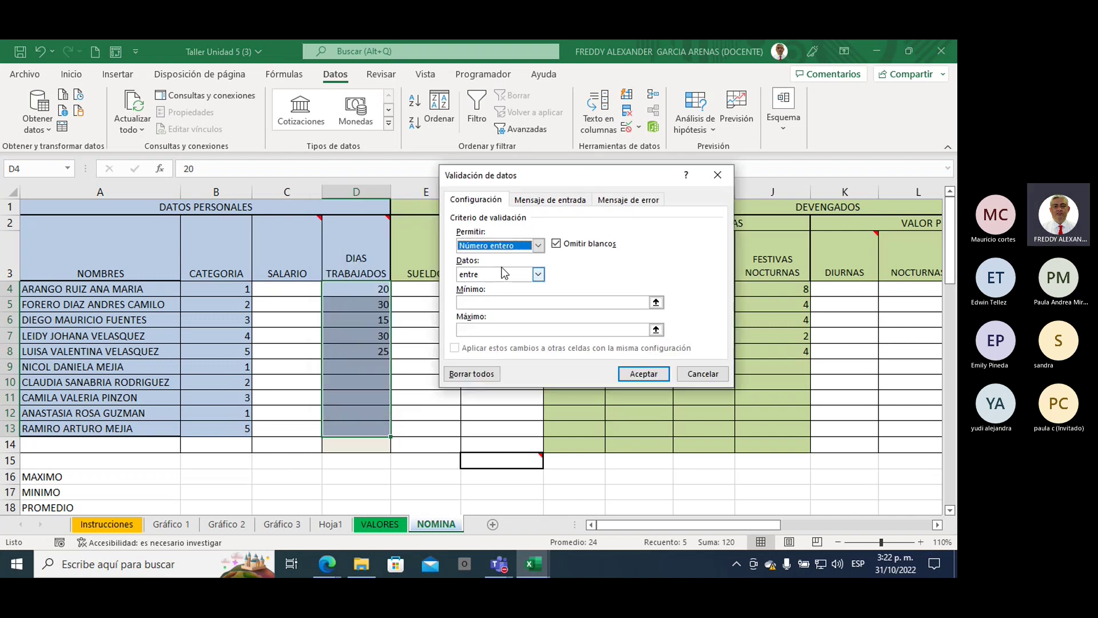
pyautogui.click(485, 302)
pyautogui.write('0')
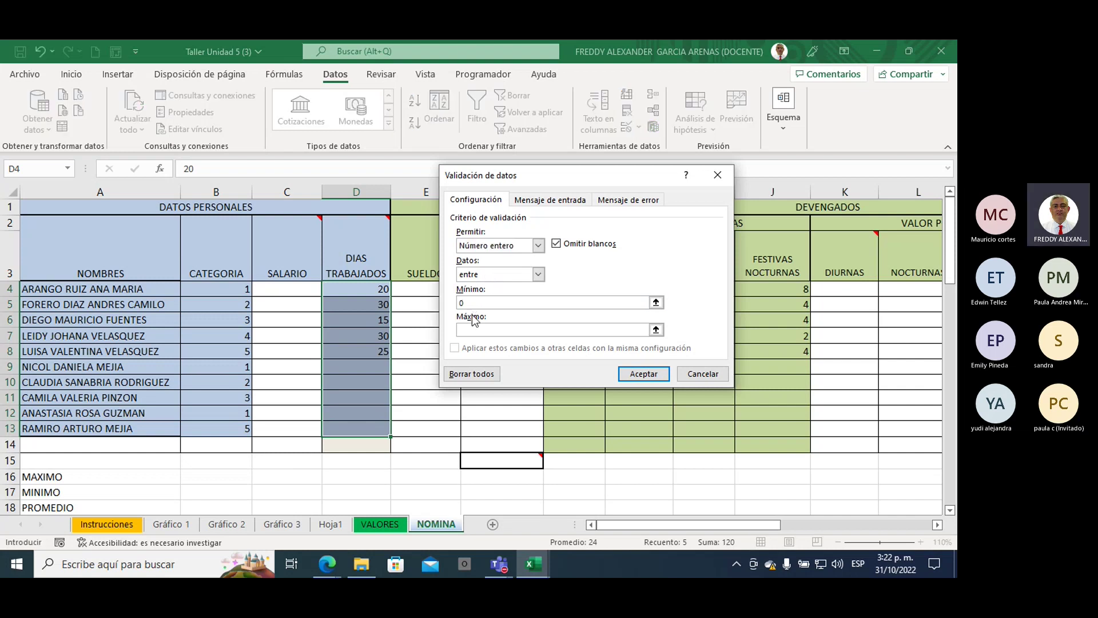
pyautogui.click(477, 329)
pyautogui.write('30')
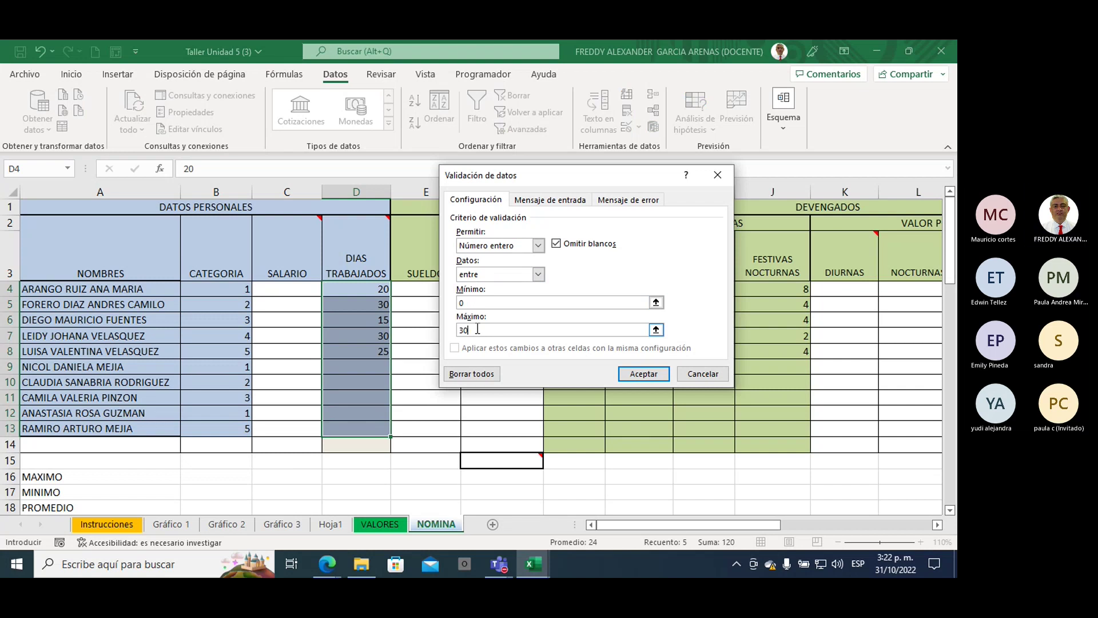
pyautogui.click(644, 374)
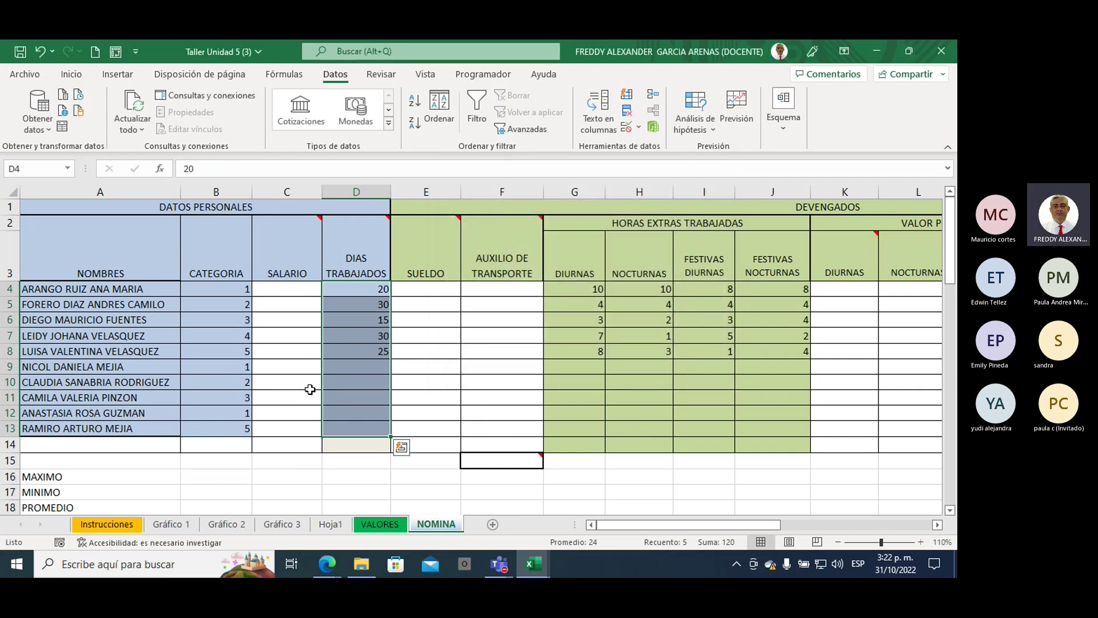
# Test the validation rule by entering 45 in D9, and cancel the entry
pyautogui.click(359, 367)
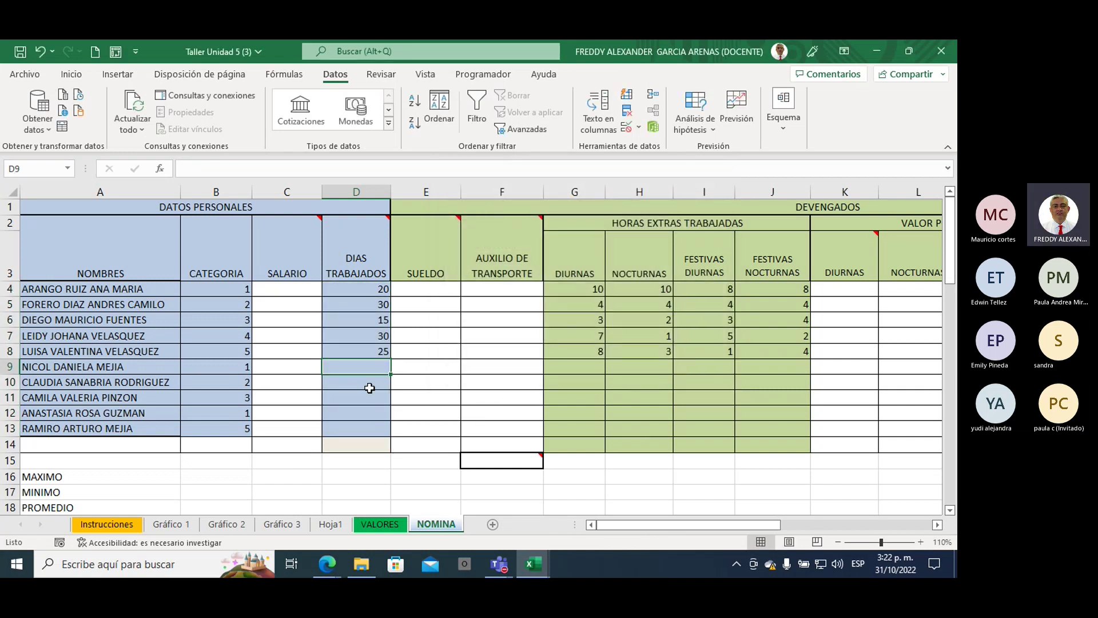
pyautogui.write('45')
pyautogui.press('Return')
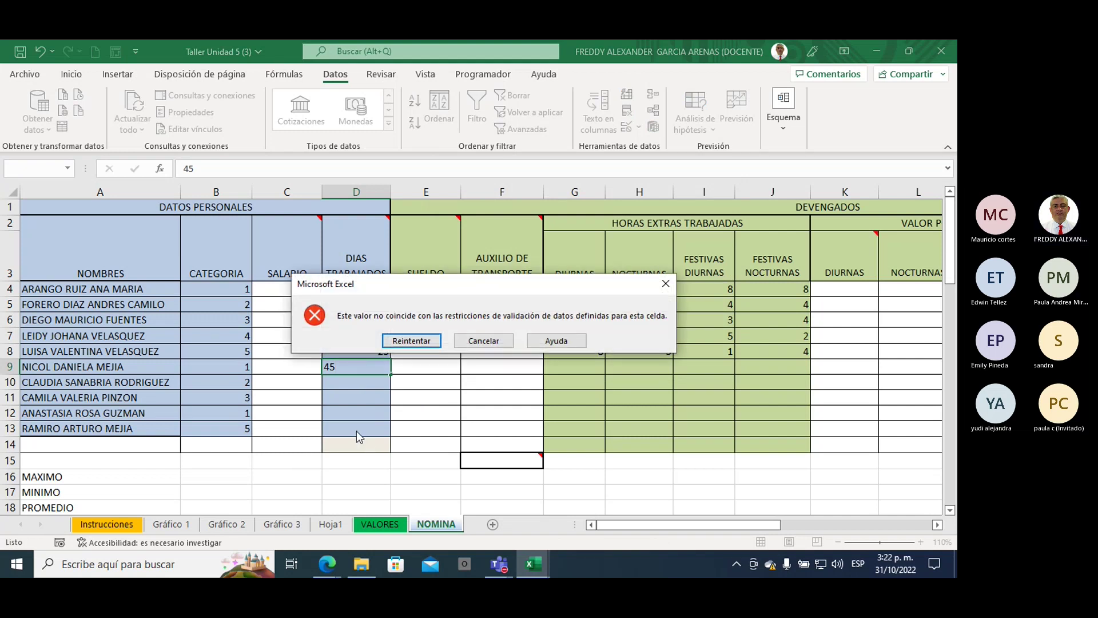
pyautogui.click(483, 341)
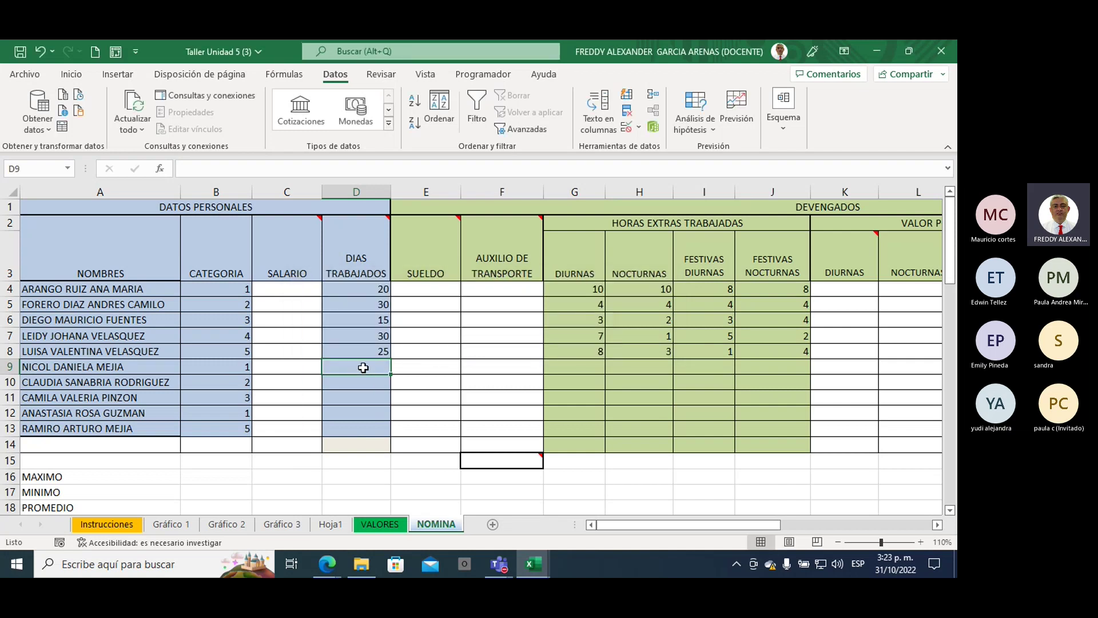
# Fill the missing DIAS TRABAJADOS values in D9:D13 with 25, 30, 30, 20 and 0
pyautogui.write('25')
pyautogui.press('Return')
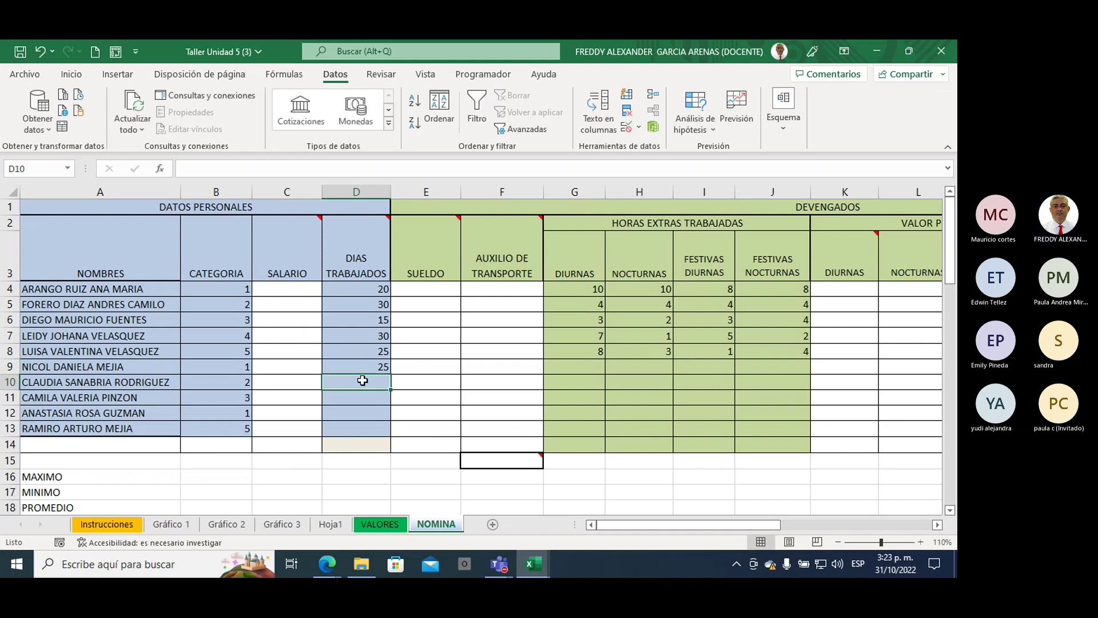
pyautogui.write('30')
pyautogui.press('Return')
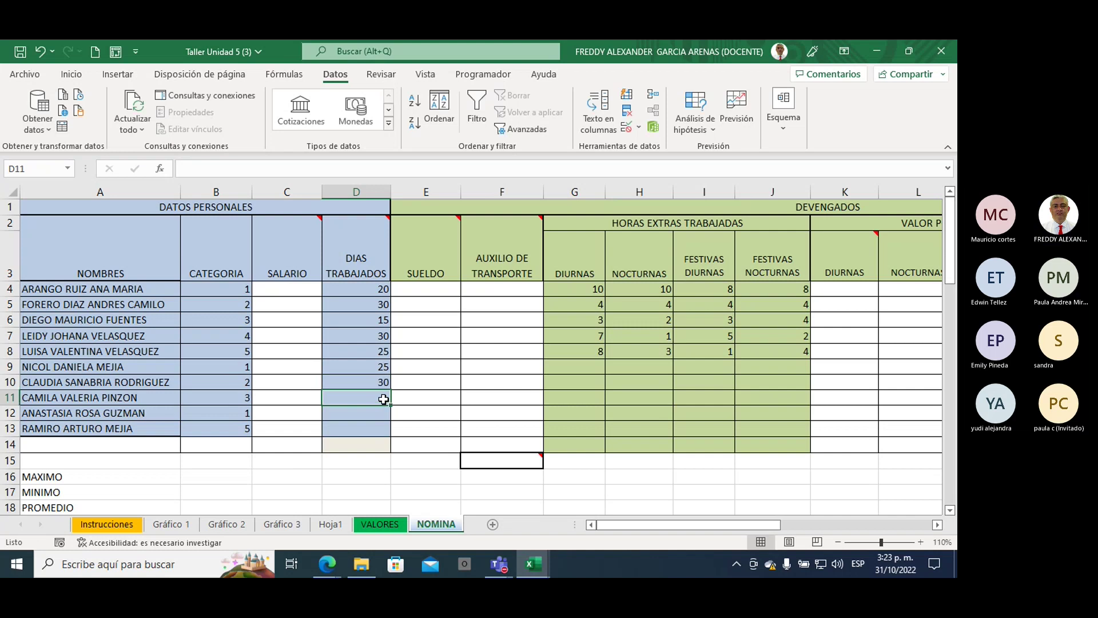
pyautogui.write('30')
pyautogui.press('Return')
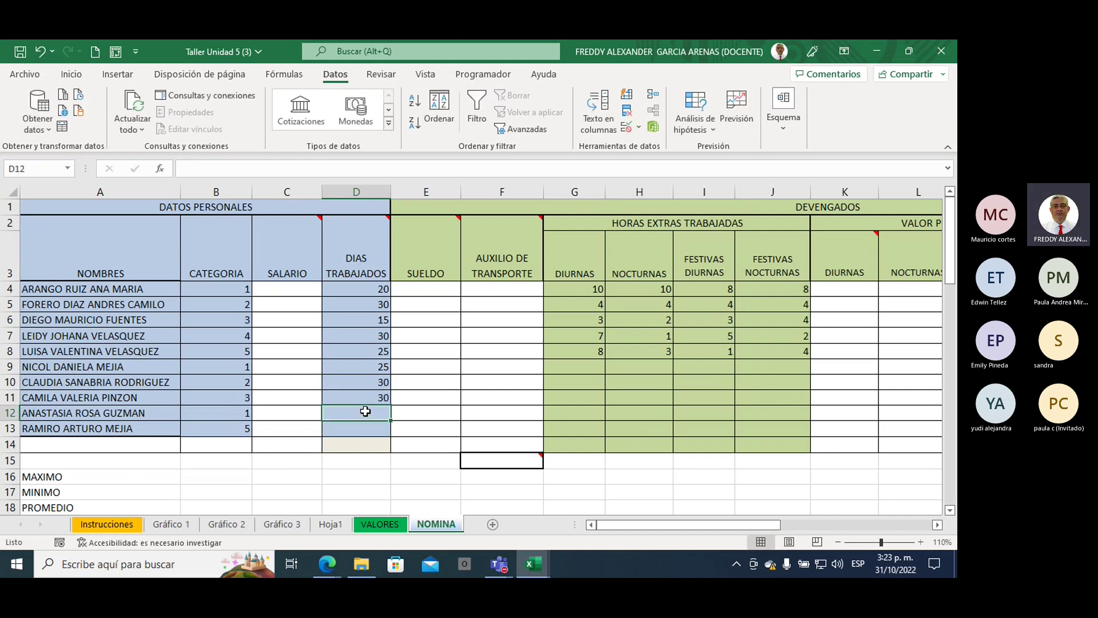
pyautogui.write('20')
pyautogui.press('Return')
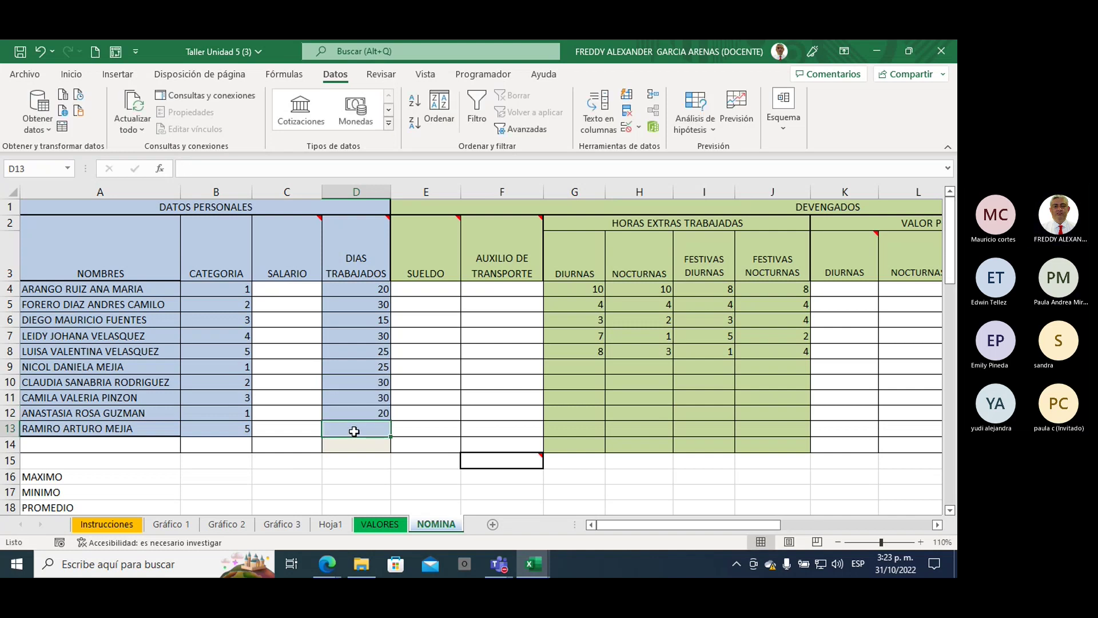
pyautogui.write('0')
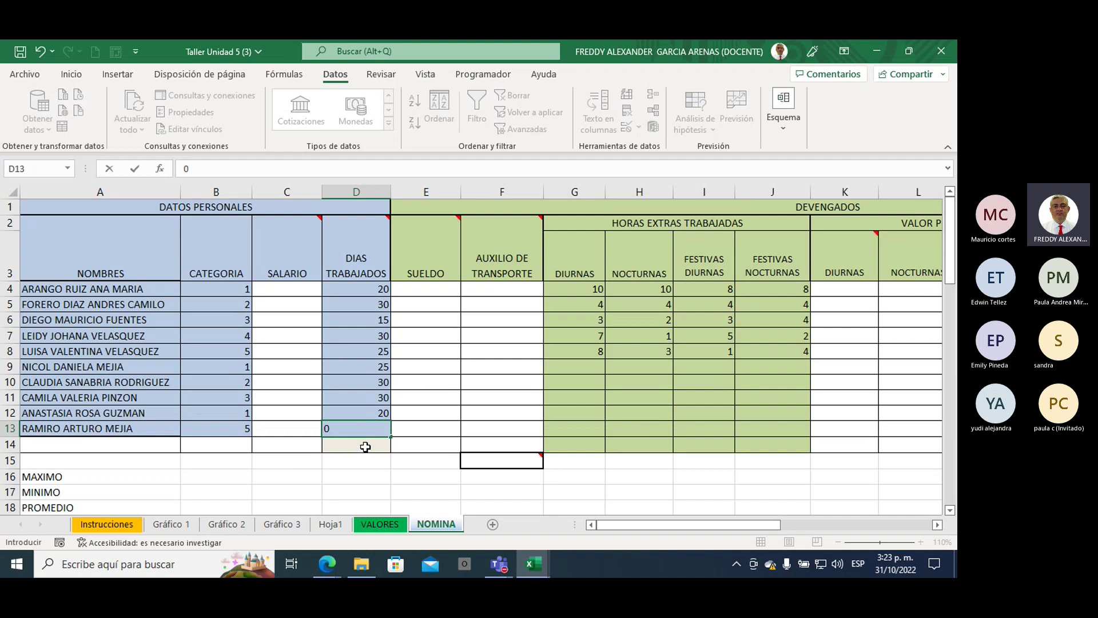
pyautogui.press('Return')
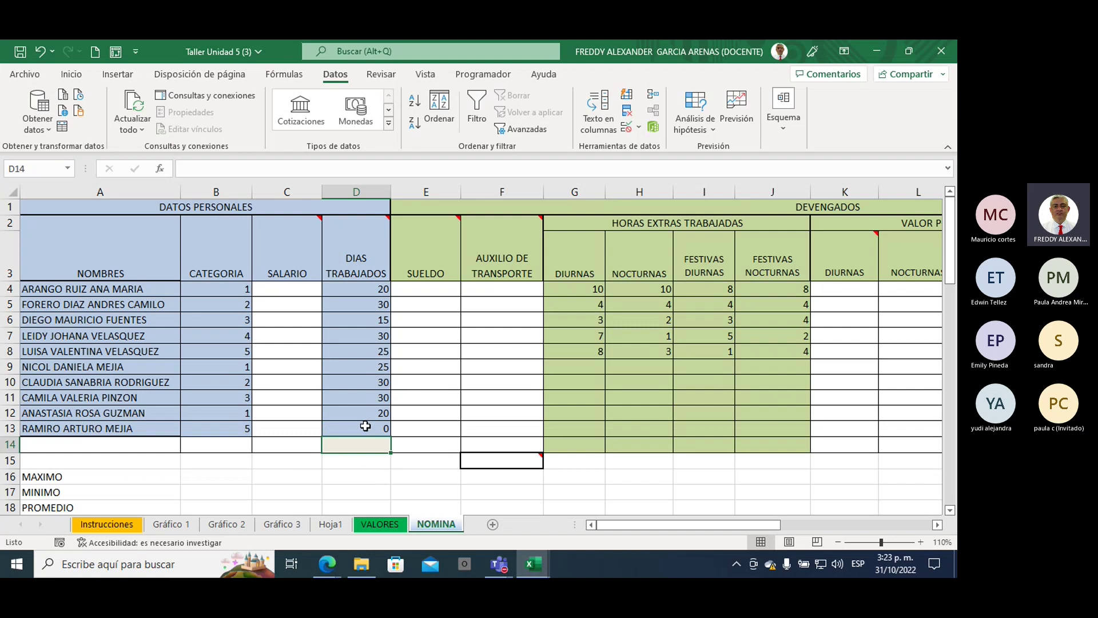
# Reread the note on the DIAS TRABAJADOS header and review the first instructions listed below the payroll table
pyautogui.moveTo(384, 247)
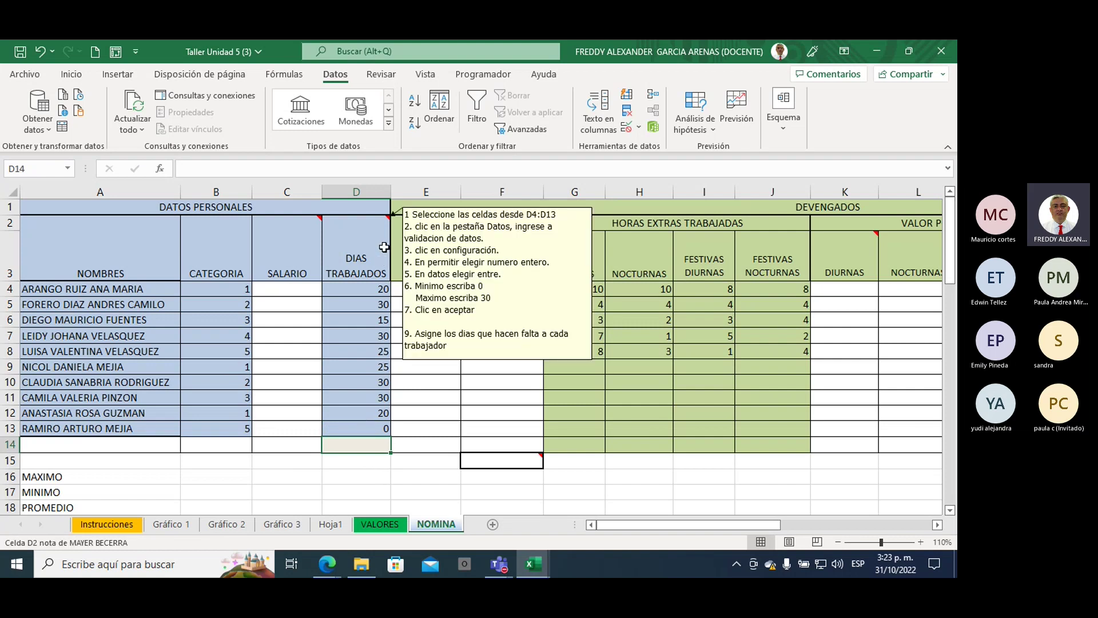
pyautogui.click(302, 490)
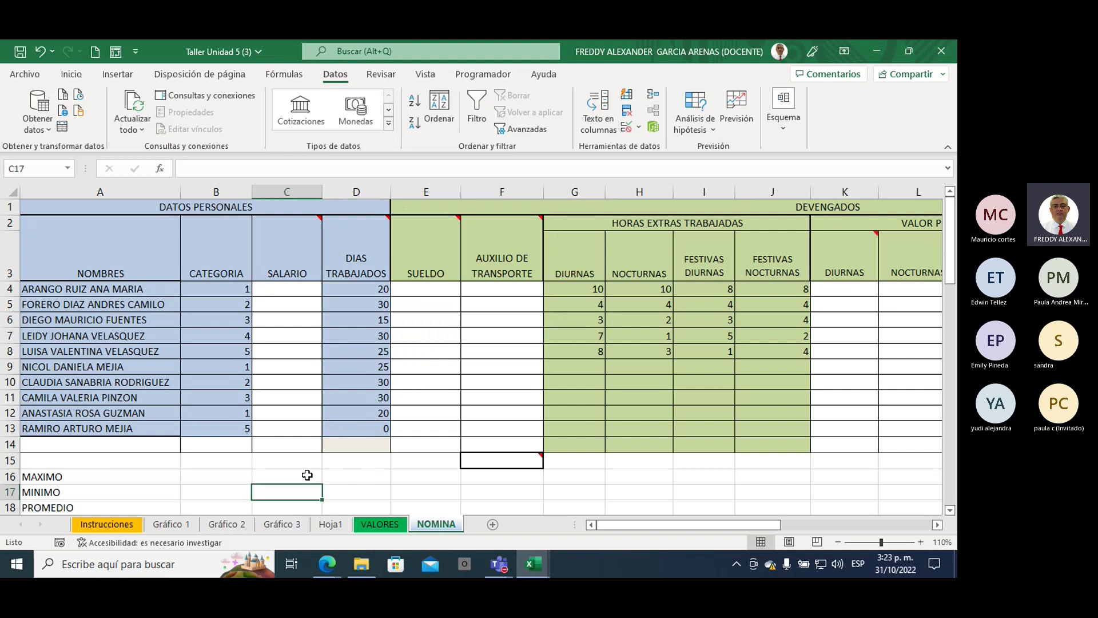
pyautogui.scroll(-3, 307, 474)
pyautogui.scroll(-1, 308, 475)
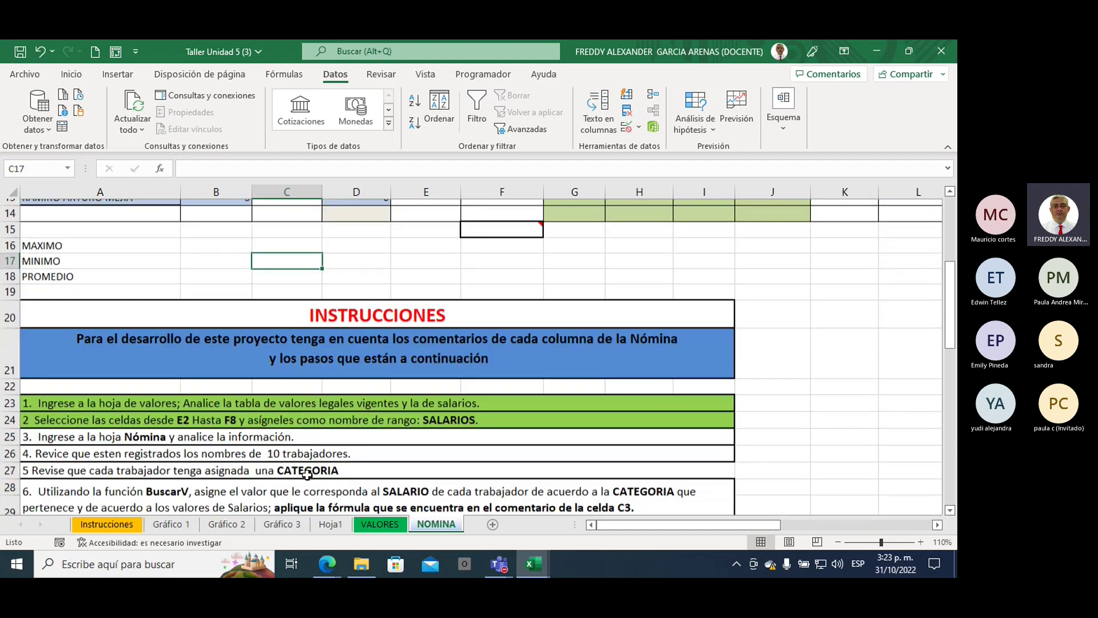
pyautogui.click(44, 438)
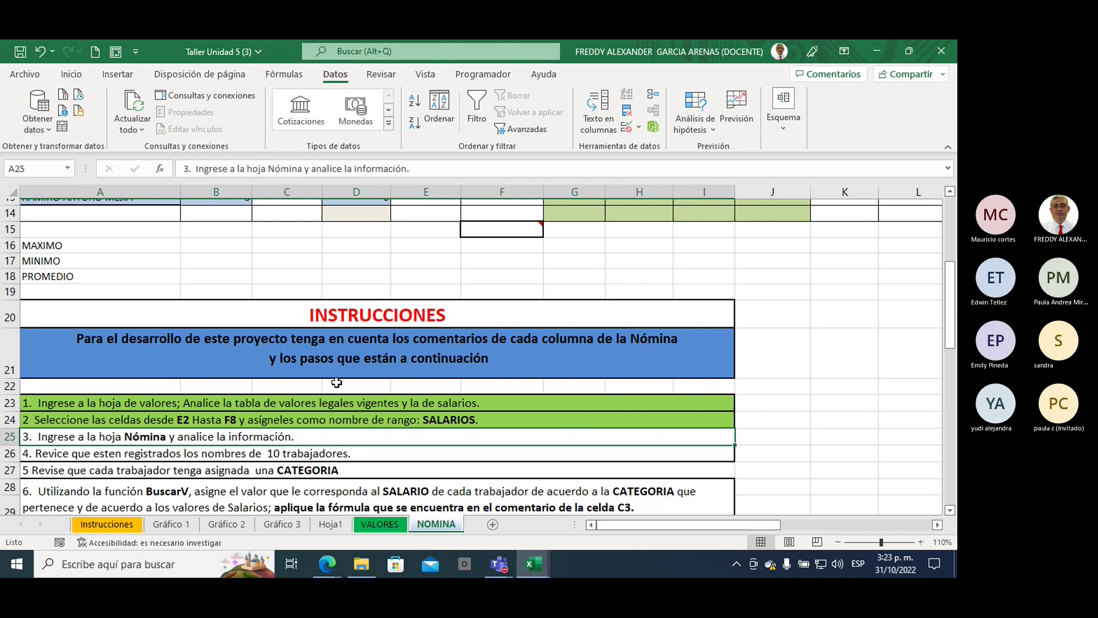
pyautogui.scroll(-2, 337, 382)
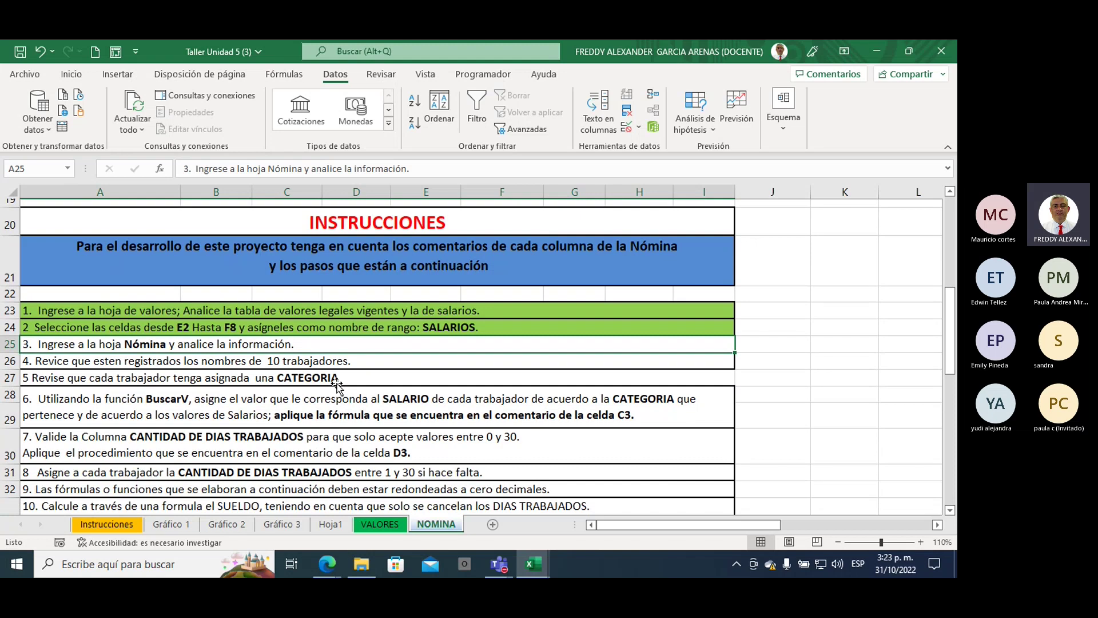
pyautogui.scroll(3, 337, 385)
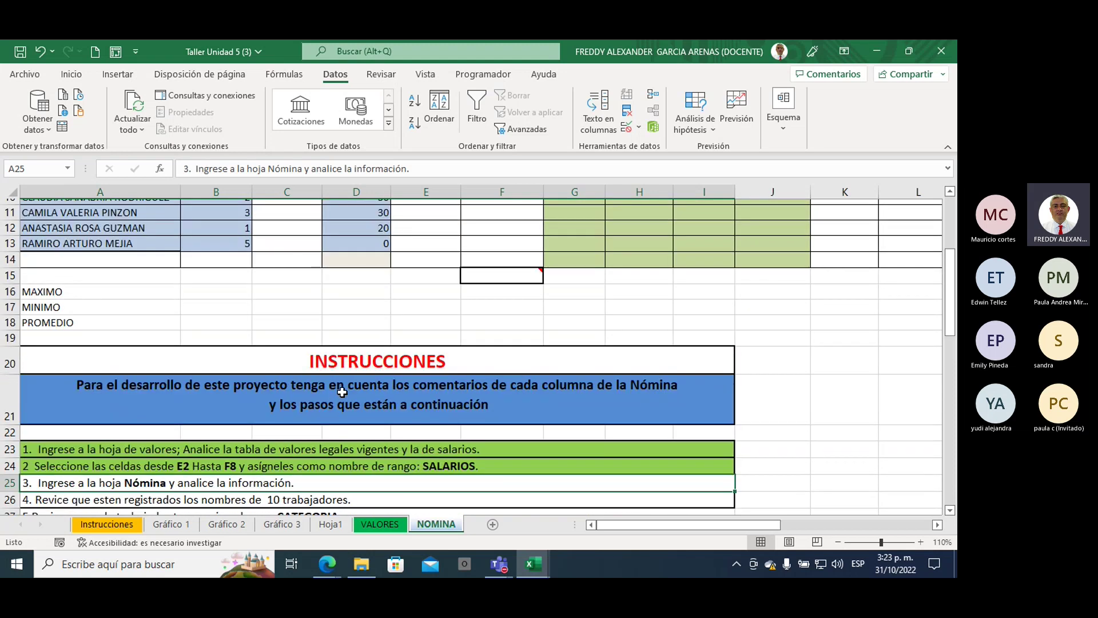
pyautogui.scroll(1, 342, 391)
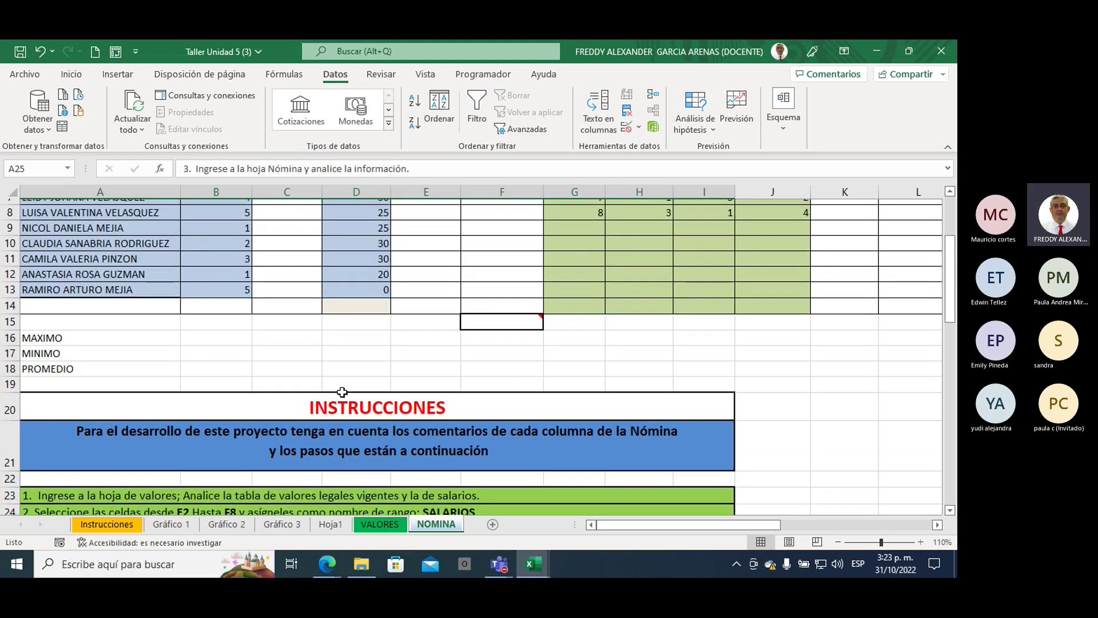
pyautogui.scroll(2, 342, 392)
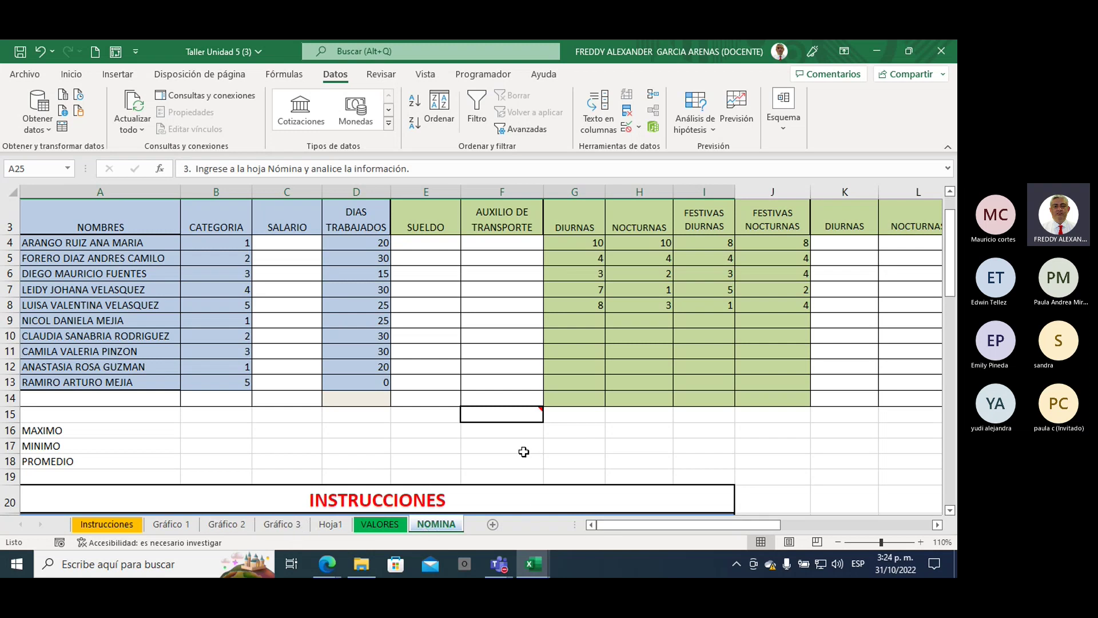
pyautogui.click(506, 457)
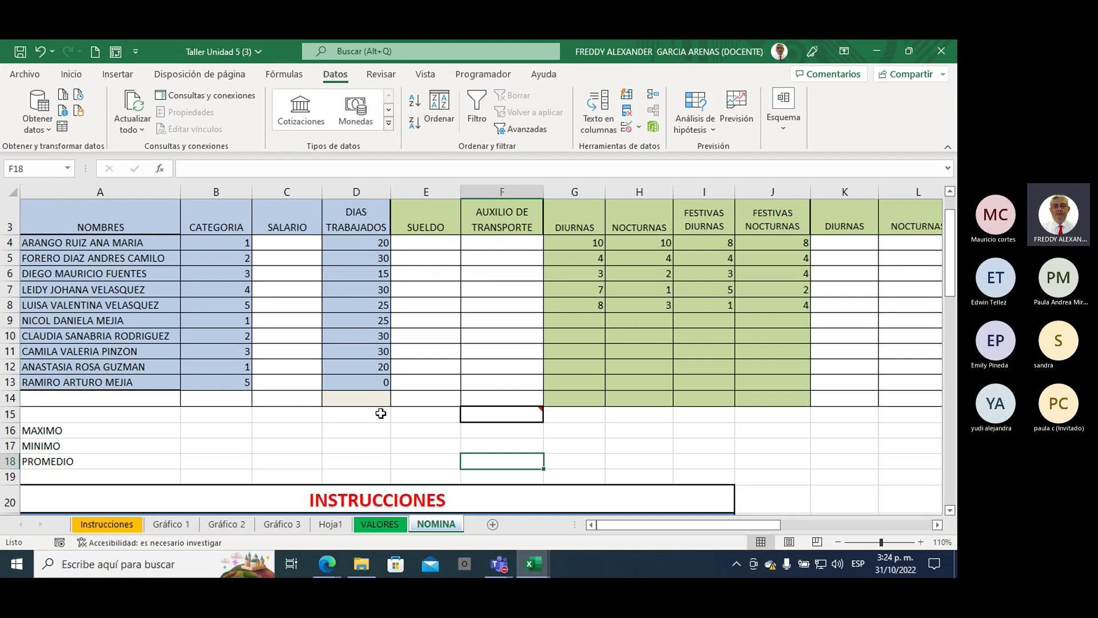
pyautogui.scroll(1, 381, 413)
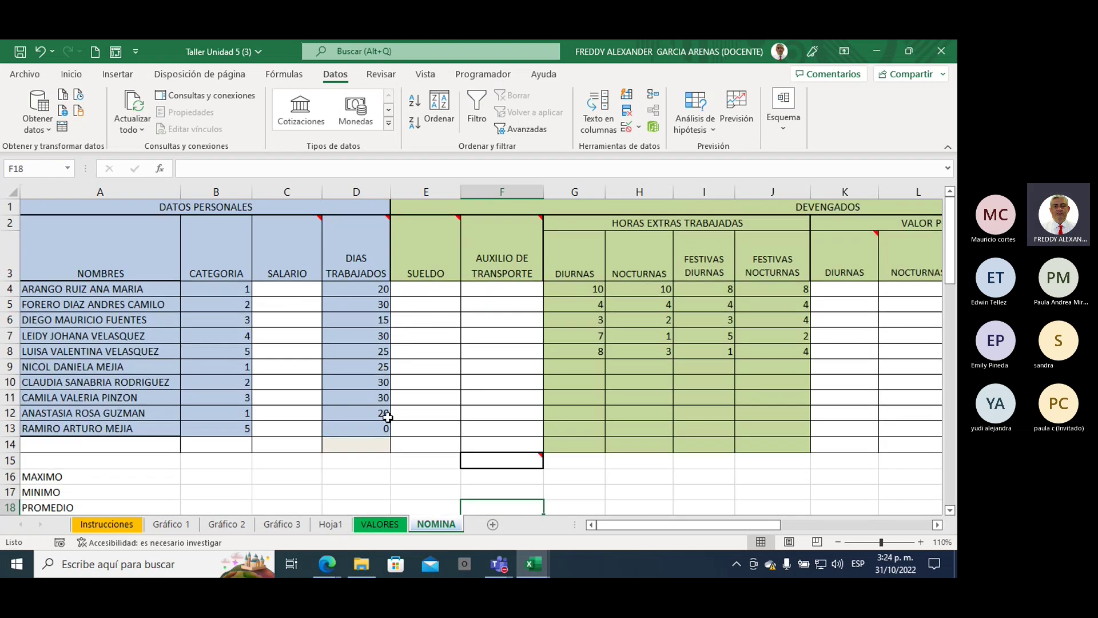
pyautogui.click(425, 459)
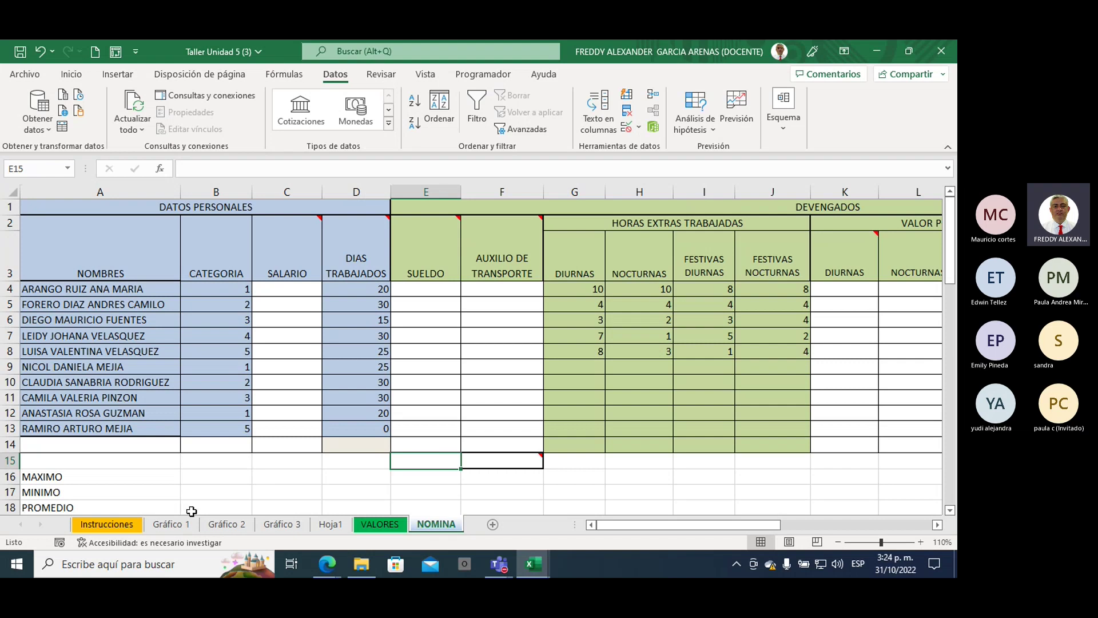
# Look through the Gráfico 1, Gráfico 2, Gráfico 3 and Hoja1 sheets and return to the NOMINA sheet
pyautogui.click(169, 526)
pyautogui.click(227, 526)
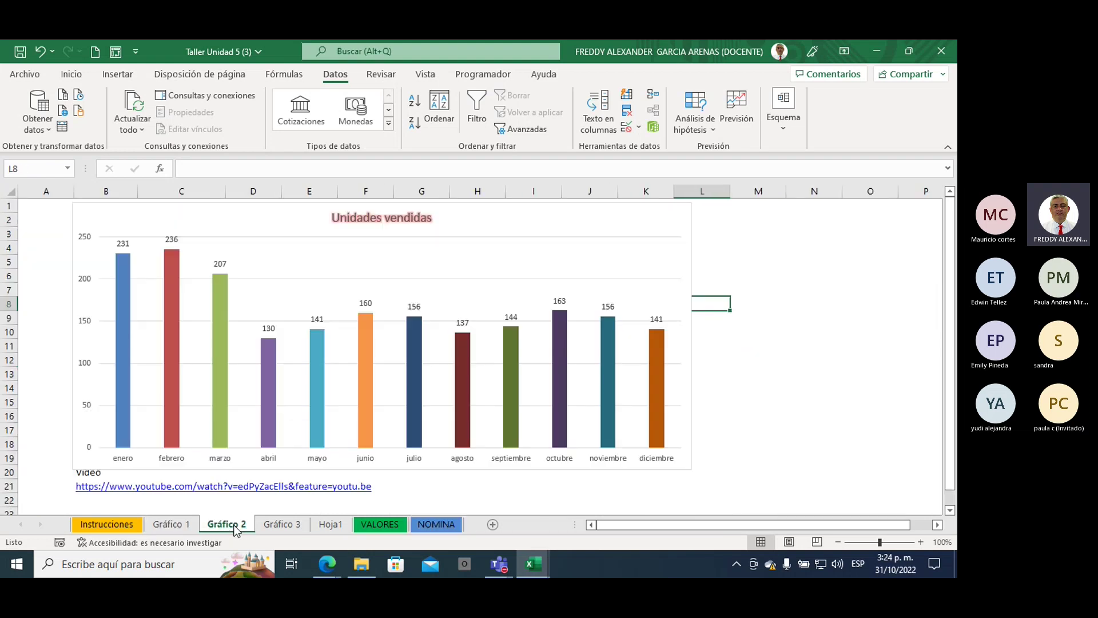
pyautogui.click(280, 526)
pyautogui.click(322, 527)
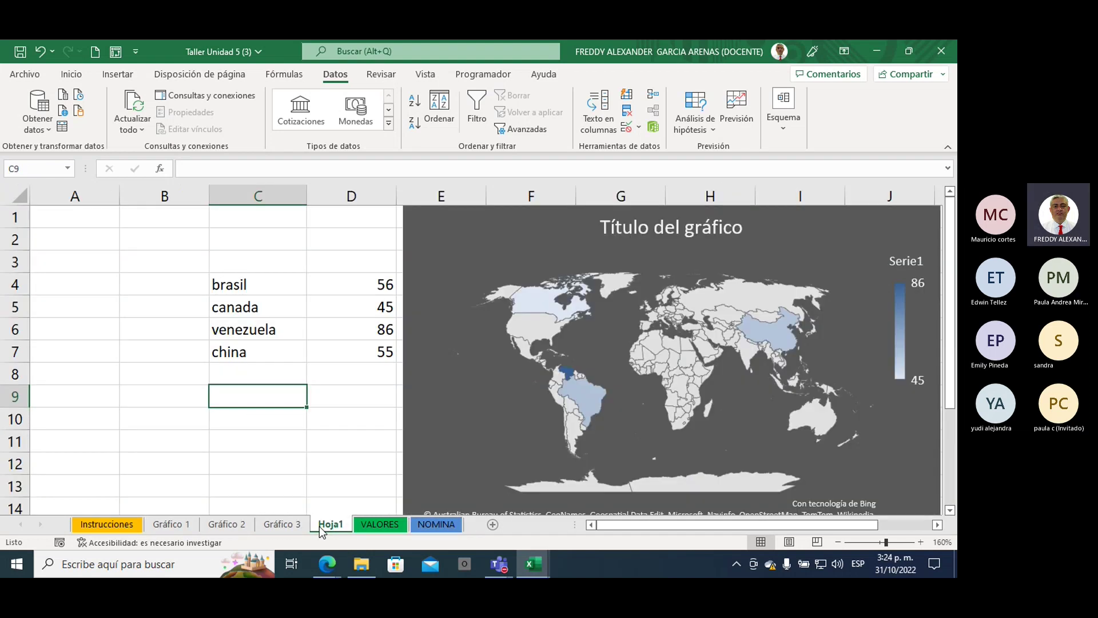
pyautogui.click(436, 525)
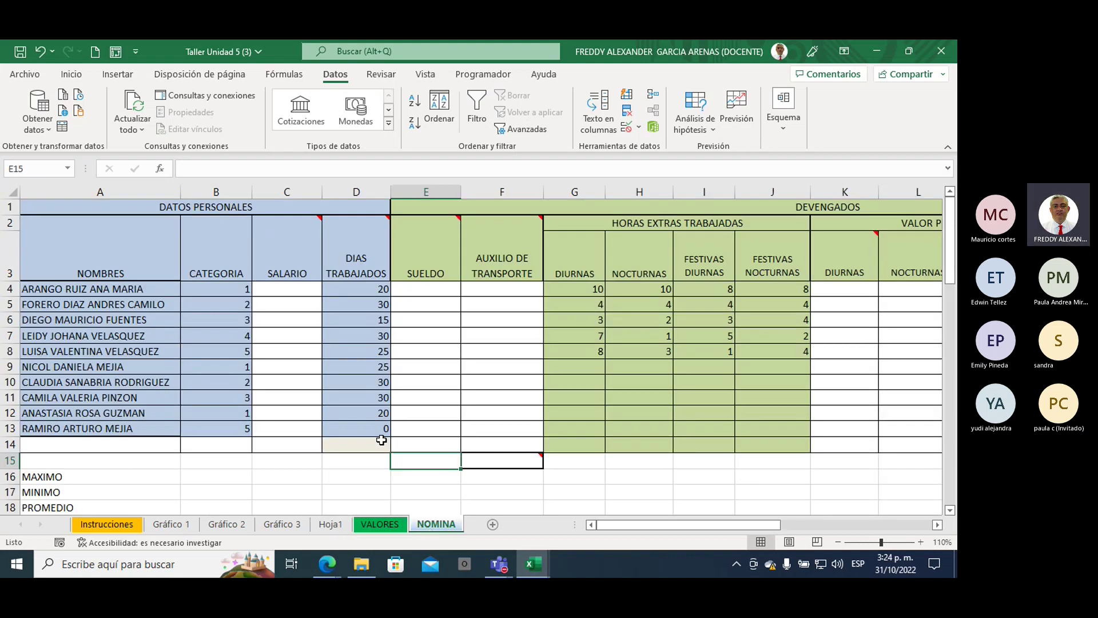
# Read the remaining NOMINA instructions up to point 26 and return to the payroll table
pyautogui.scroll(-10, 381, 439)
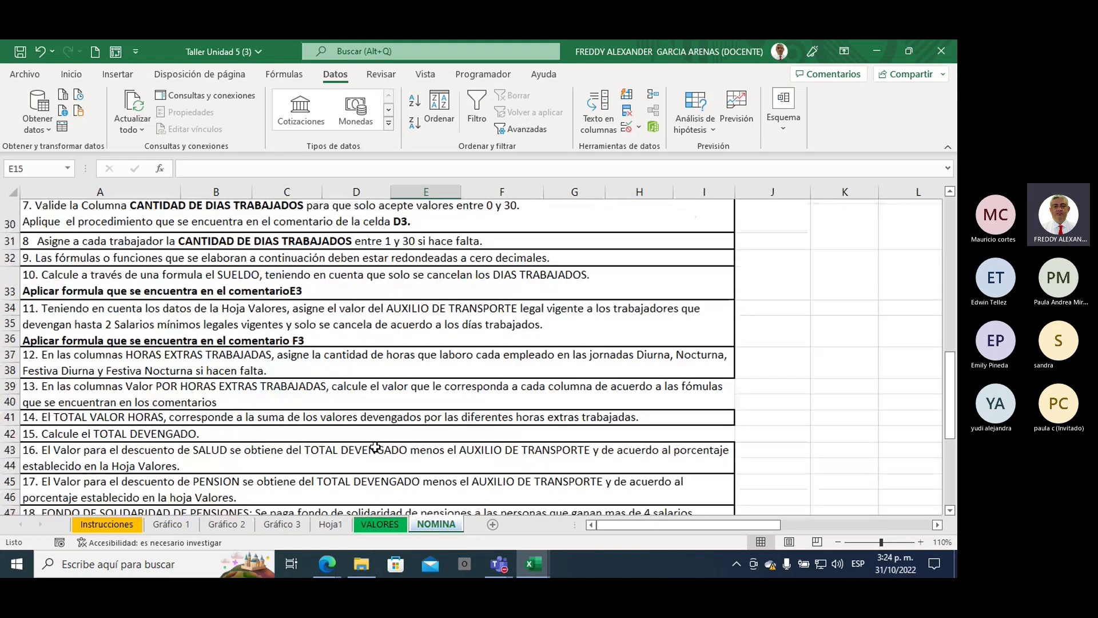
pyautogui.scroll(-2, 375, 448)
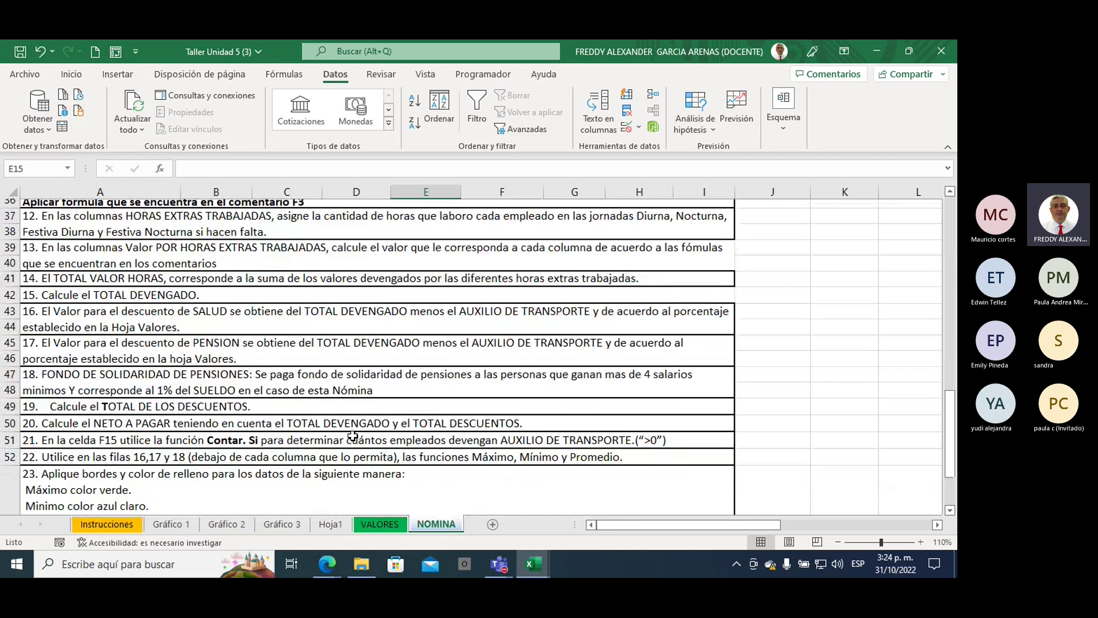
pyautogui.scroll(-3, 353, 436)
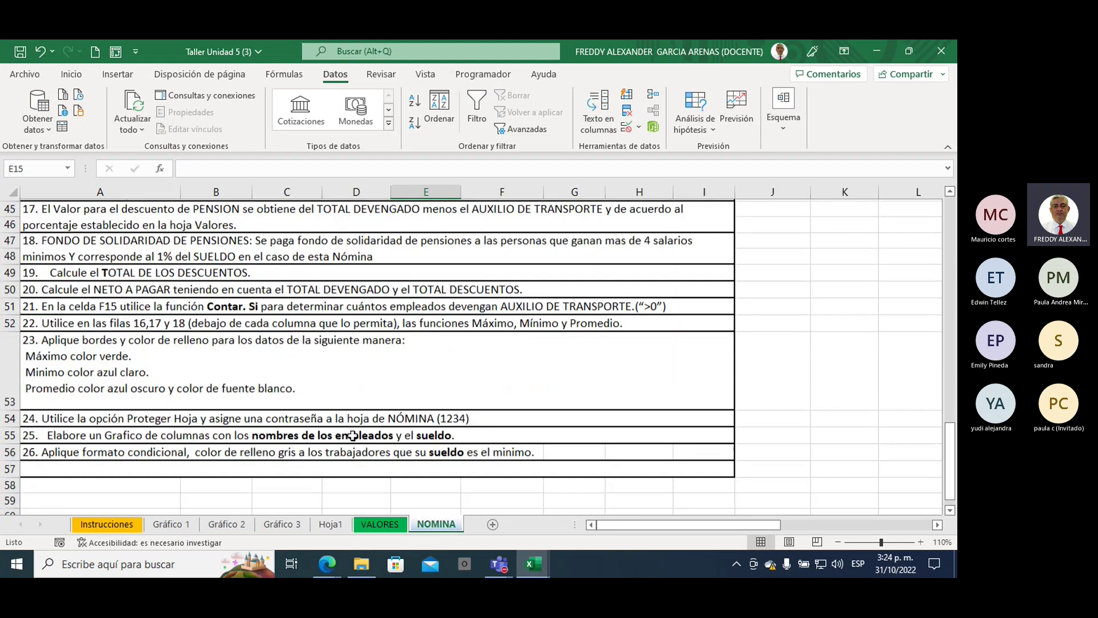
pyautogui.scroll(15, 353, 436)
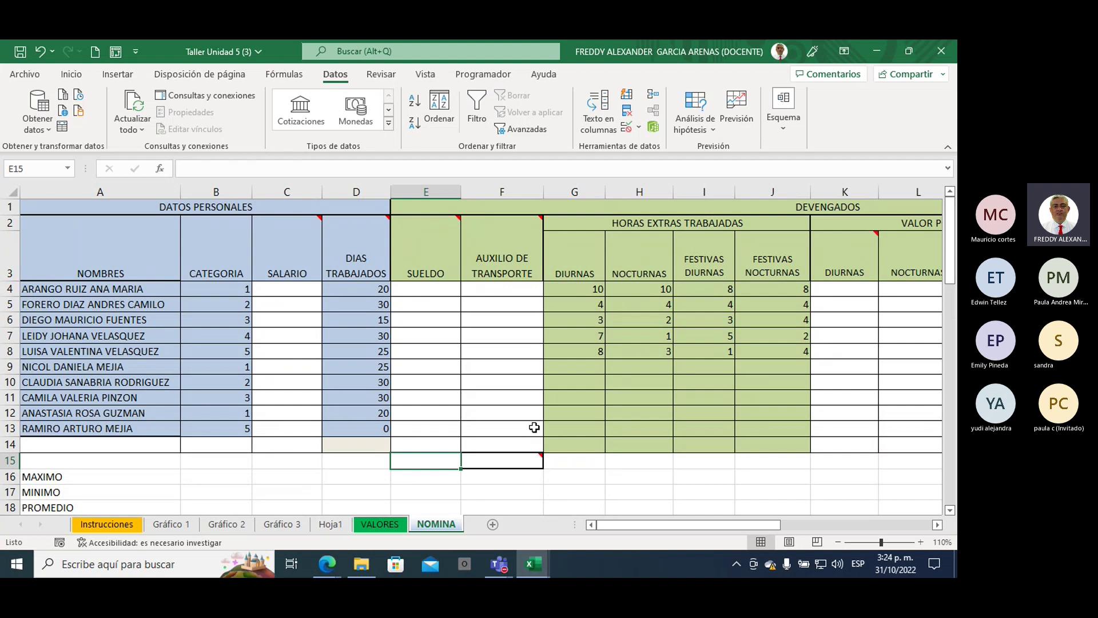
# Try entering 24 in G10 under the DIURNAS overtime hours and clear the cell again
pyautogui.moveTo(620, 523); pyautogui.dragTo(680, 528)
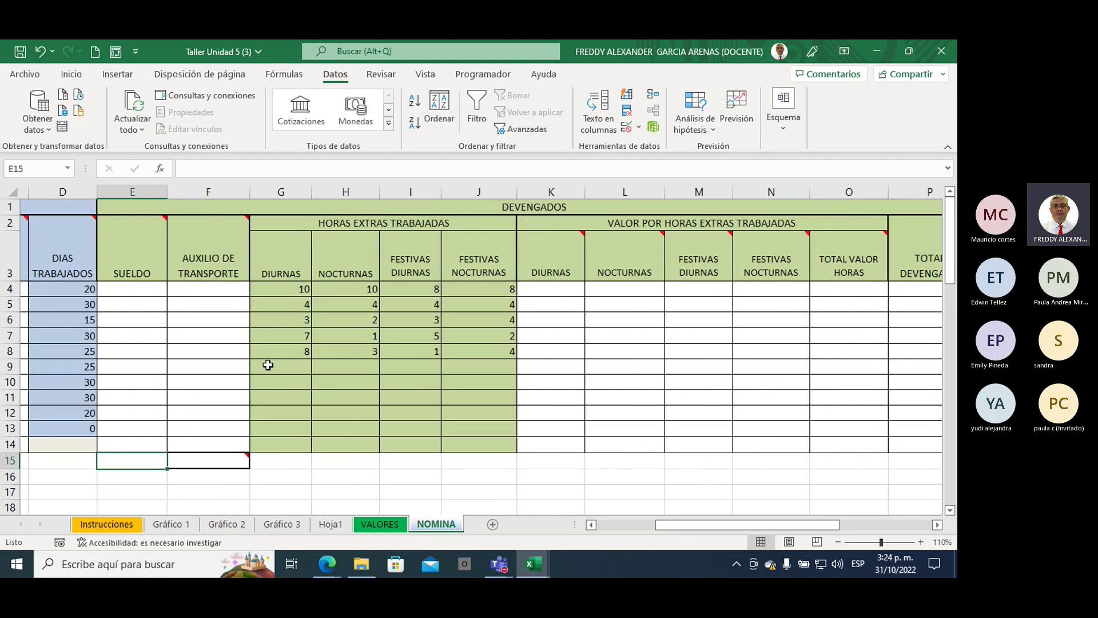
pyautogui.click(283, 378)
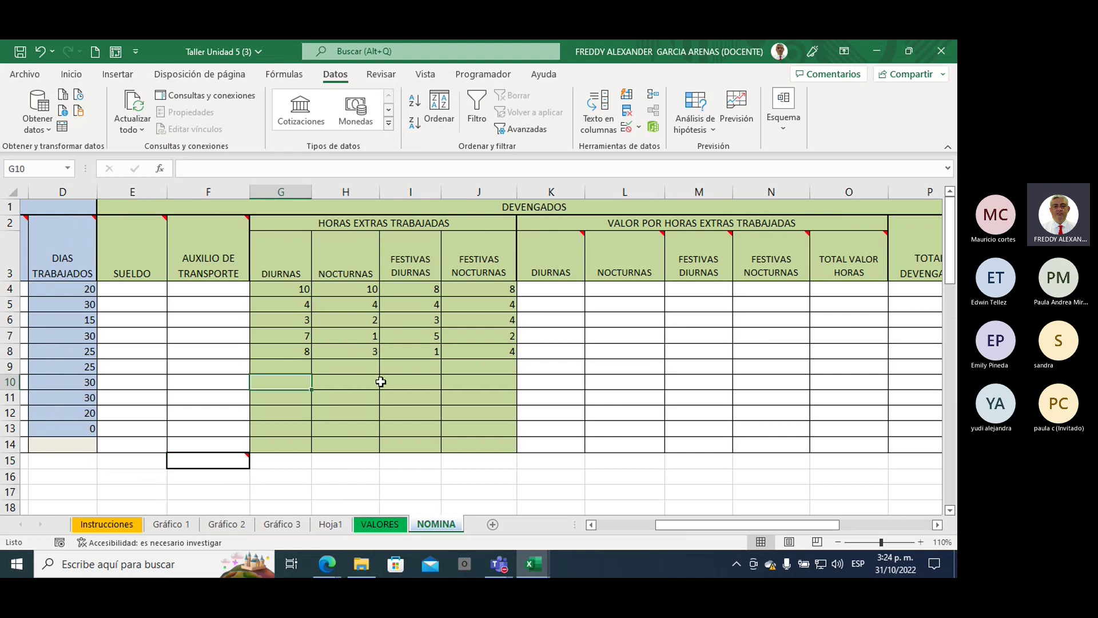
pyautogui.write('24')
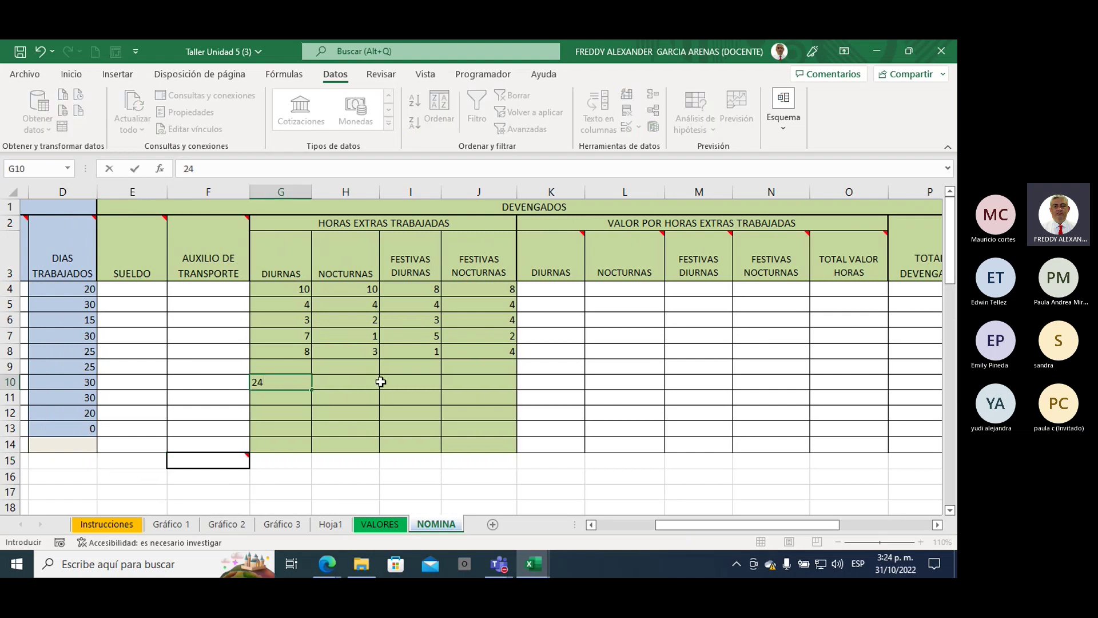
pyautogui.click(366, 382)
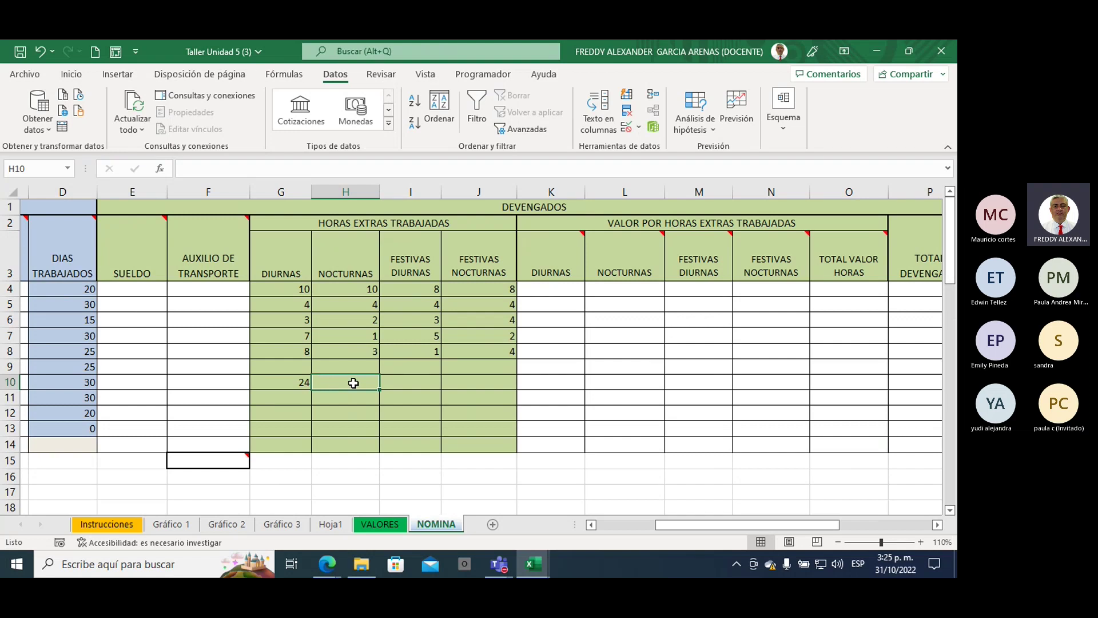
pyautogui.click(279, 380)
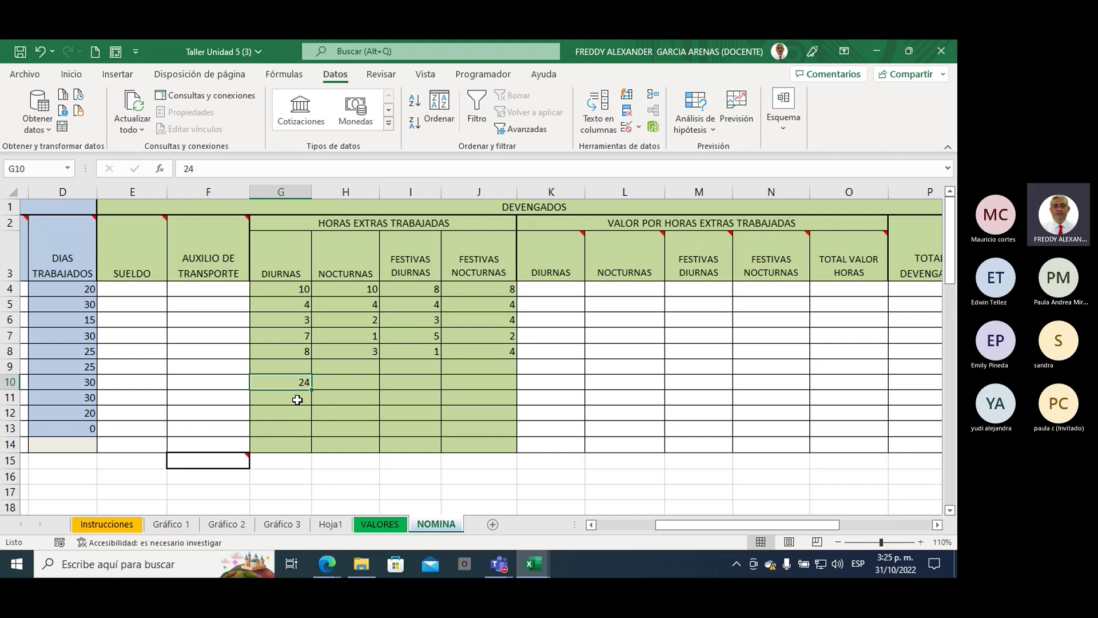
pyautogui.press('Delete')
# Check the instructions on SALARIO, CANTIDAD DE DIAS TRABAJADOS and SUELDO again and go back up to the table
pyautogui.moveTo(677, 525); pyautogui.dragTo(629, 538)
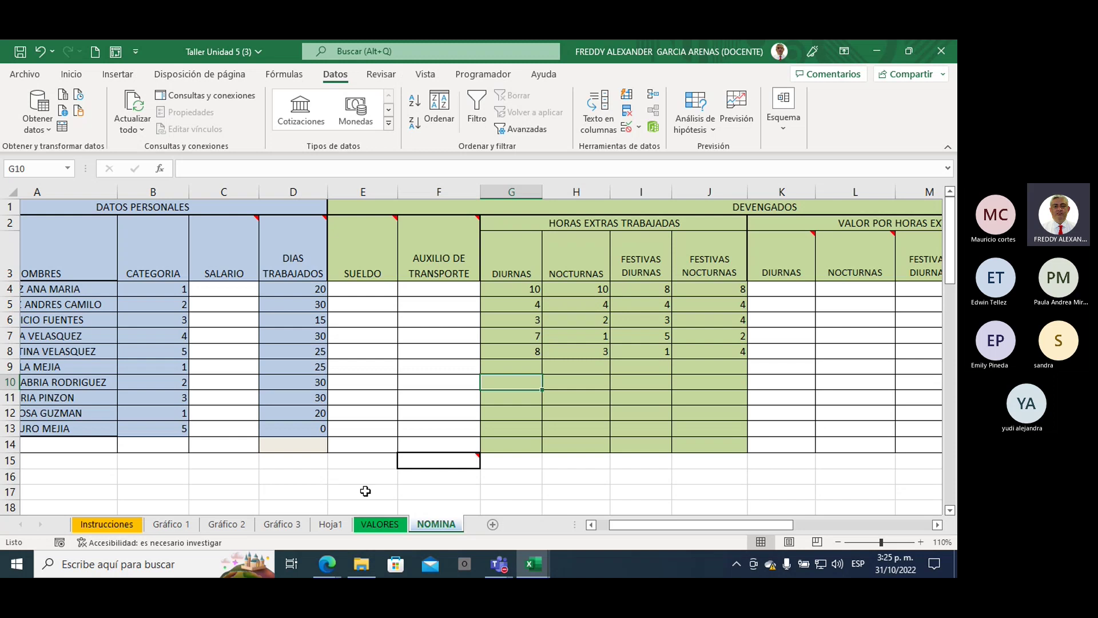
pyautogui.scroll(-6, 321, 486)
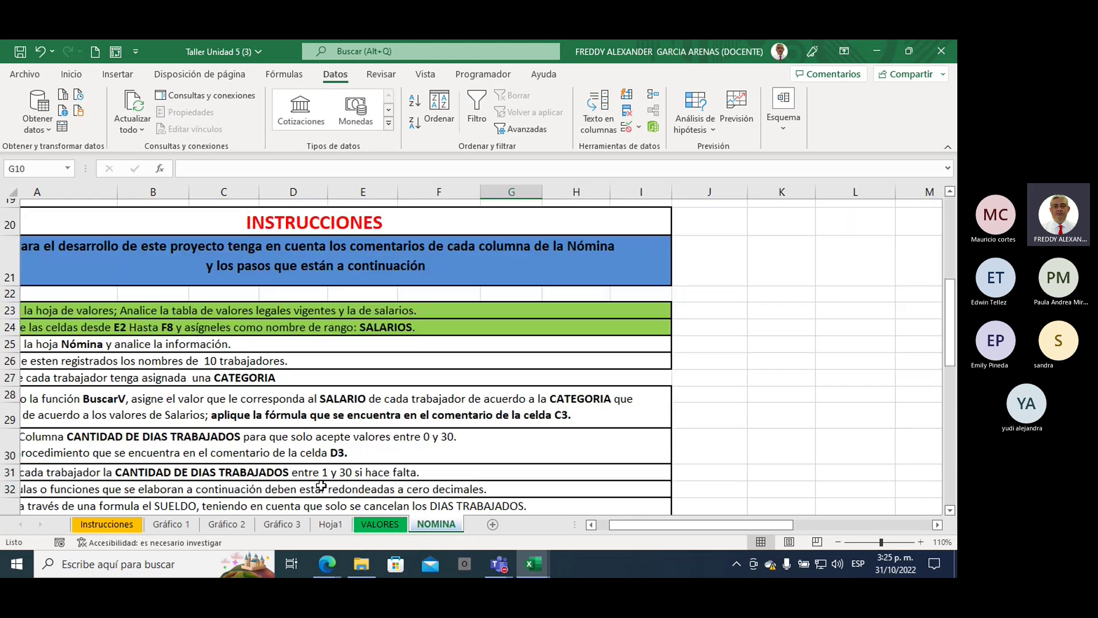
pyautogui.scroll(-1, 321, 485)
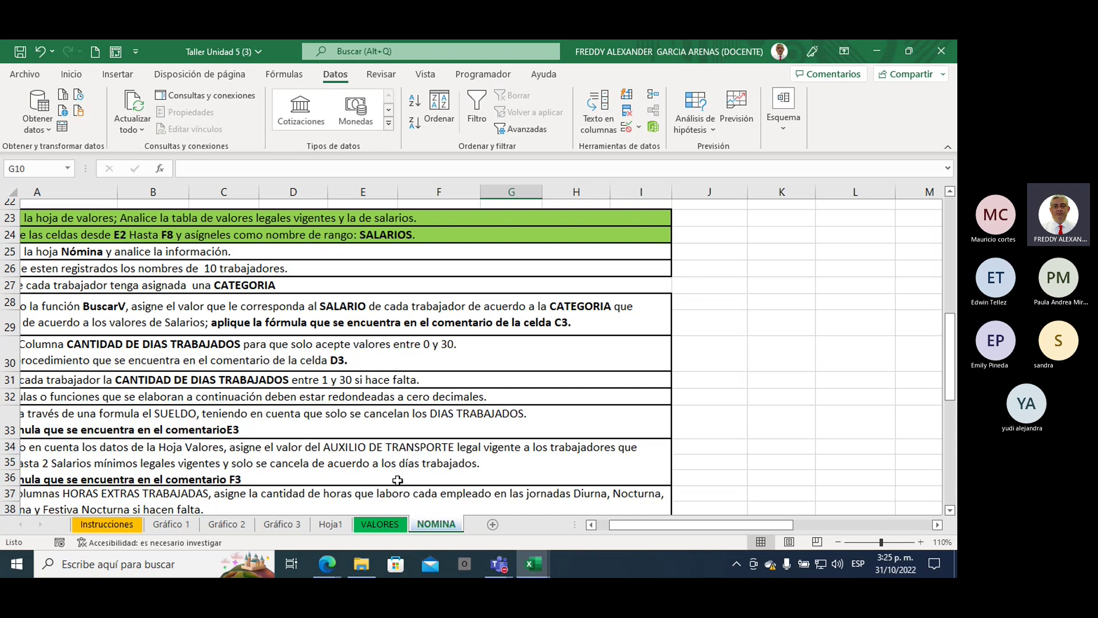
pyautogui.scroll(1, 342, 386)
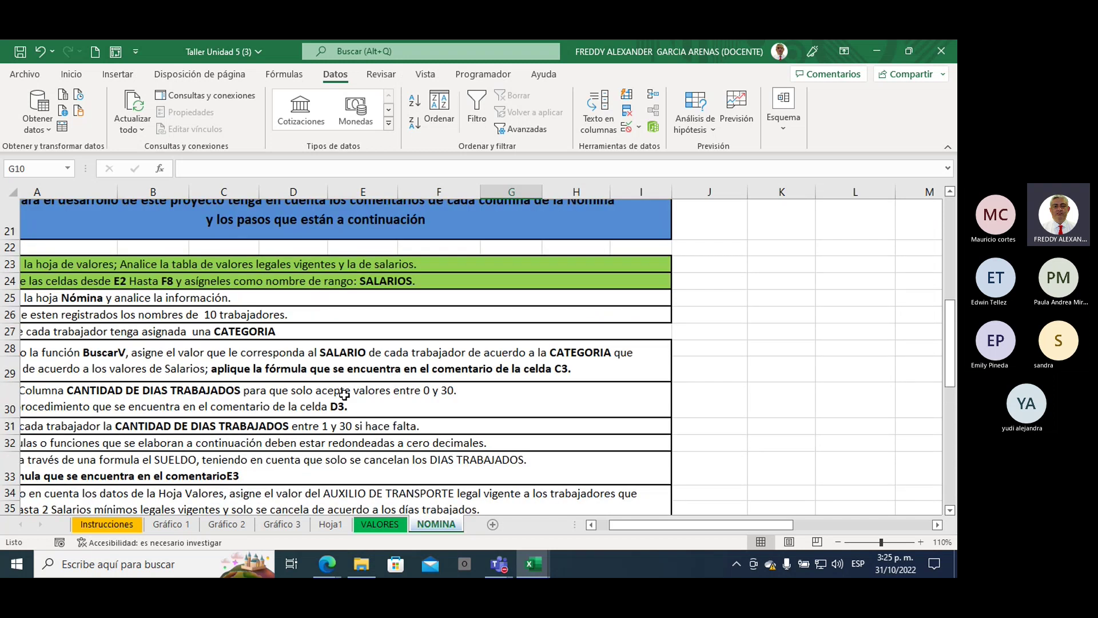
pyautogui.scroll(1, 367, 427)
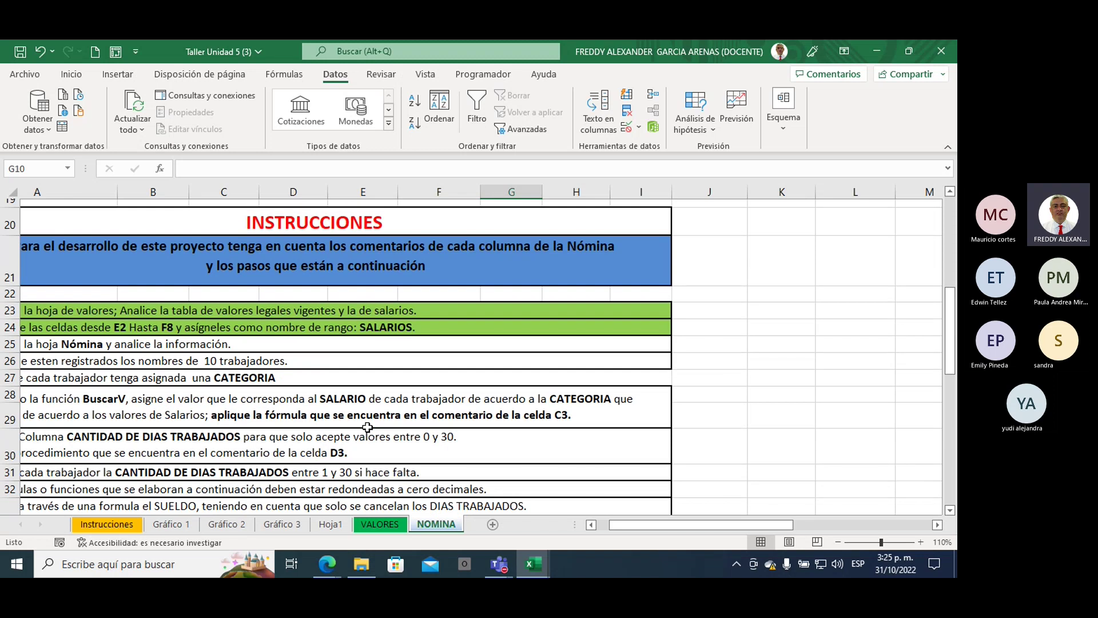
pyautogui.scroll(5, 367, 427)
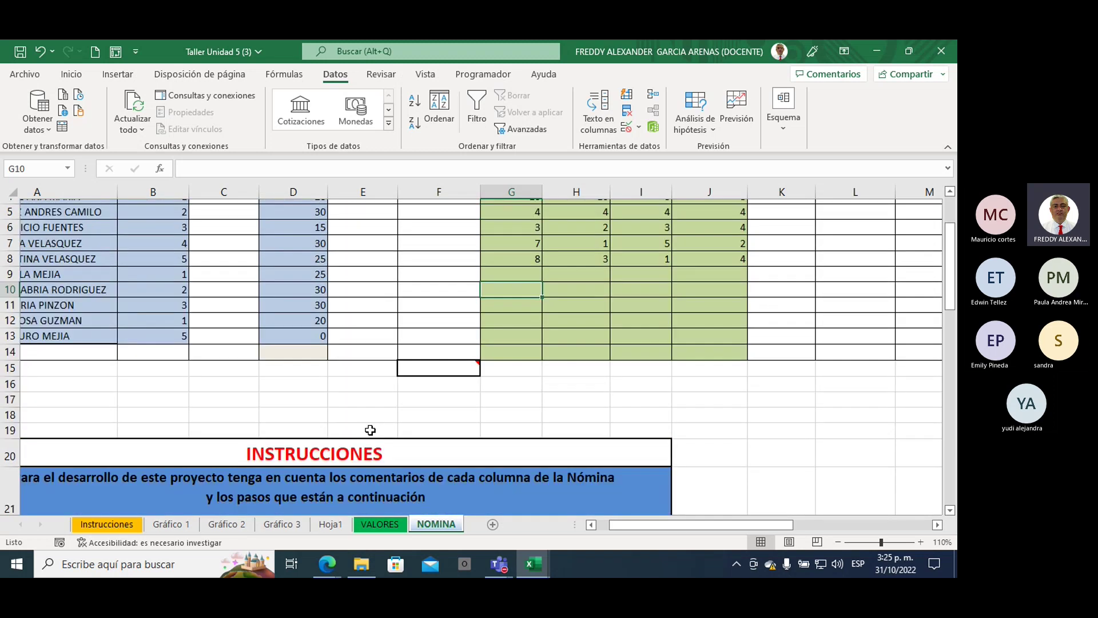
# Read the NOMINA formula notes on the overtime value columns, from DIURNAS through FESTIVAS NOCTURNAS and TOTAL VALOR HORAS
pyautogui.scroll(2, 370, 430)
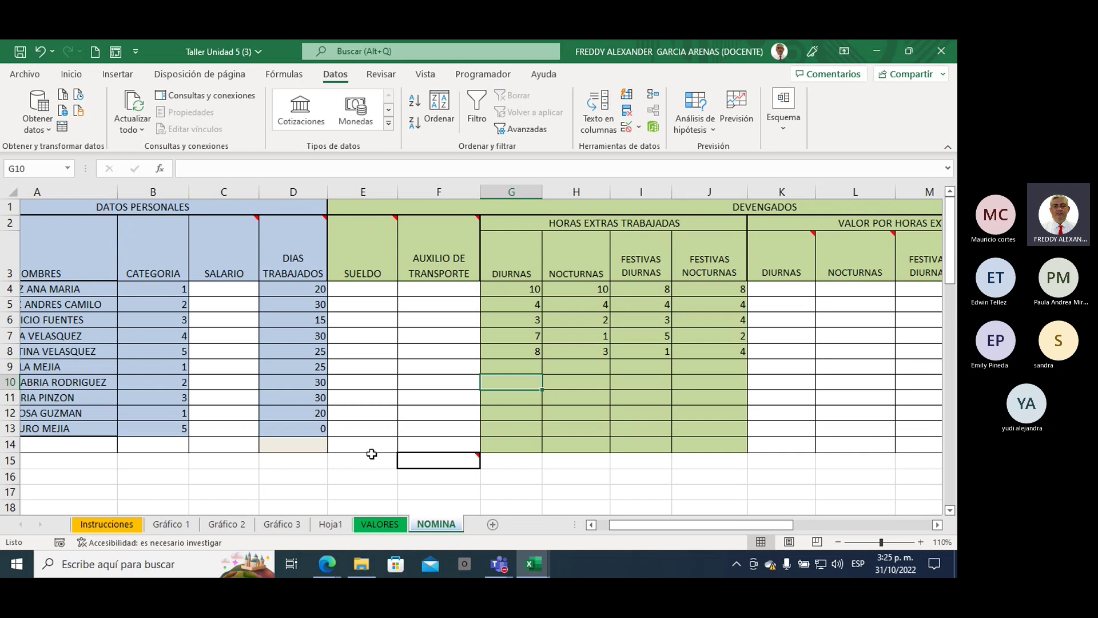
pyautogui.moveTo(224, 262)
pyautogui.moveTo(508, 365); pyautogui.dragTo(511, 426)
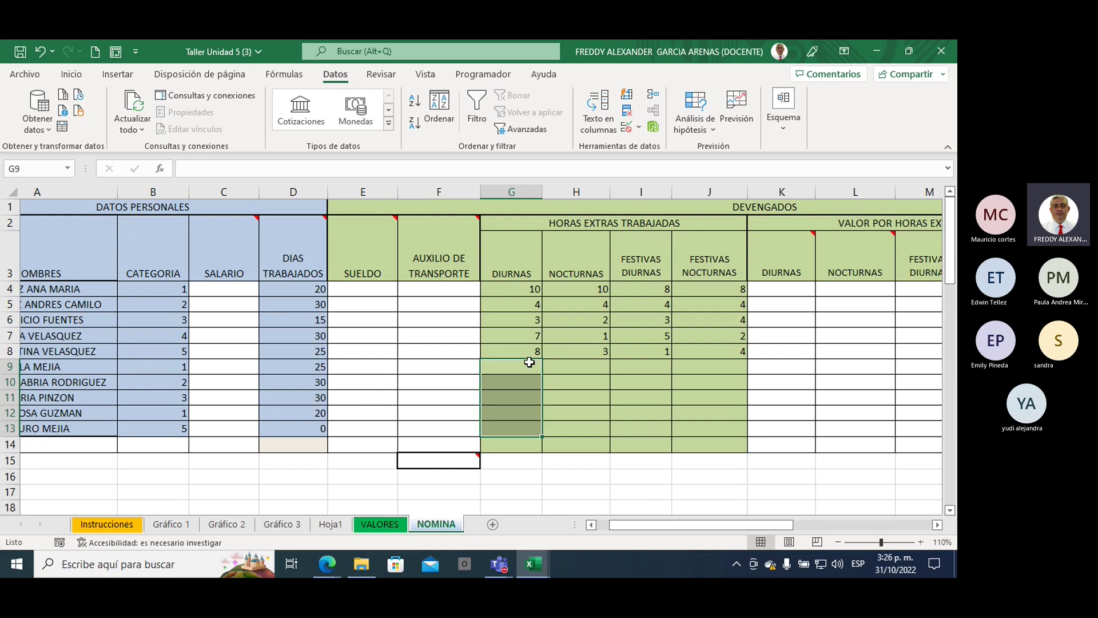
pyautogui.moveTo(633, 524); pyautogui.dragTo(760, 521)
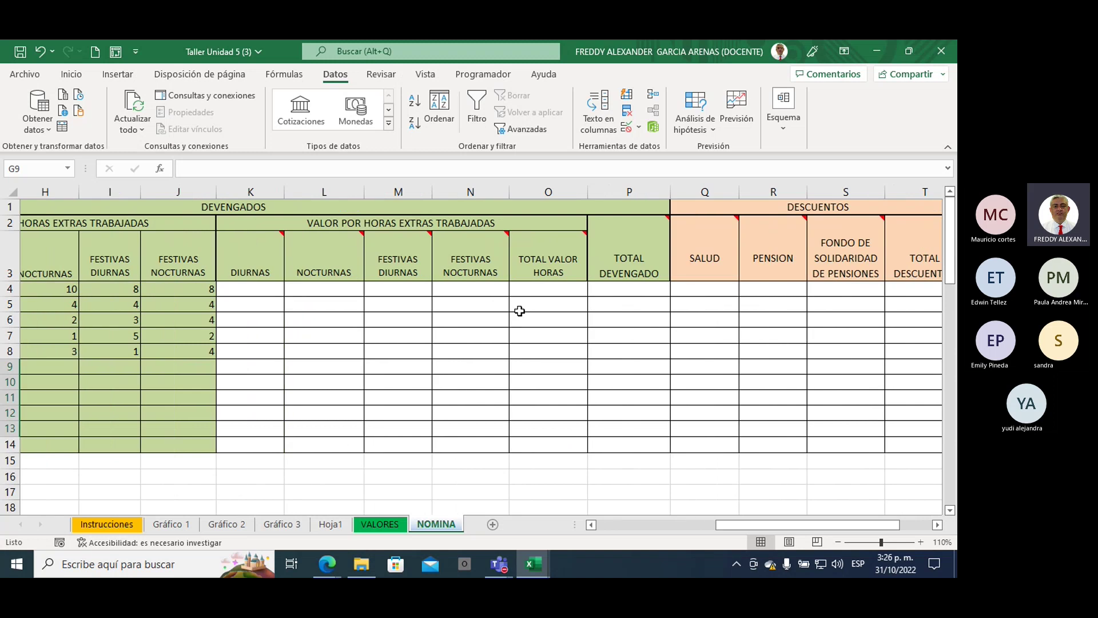
pyautogui.moveTo(409, 258)
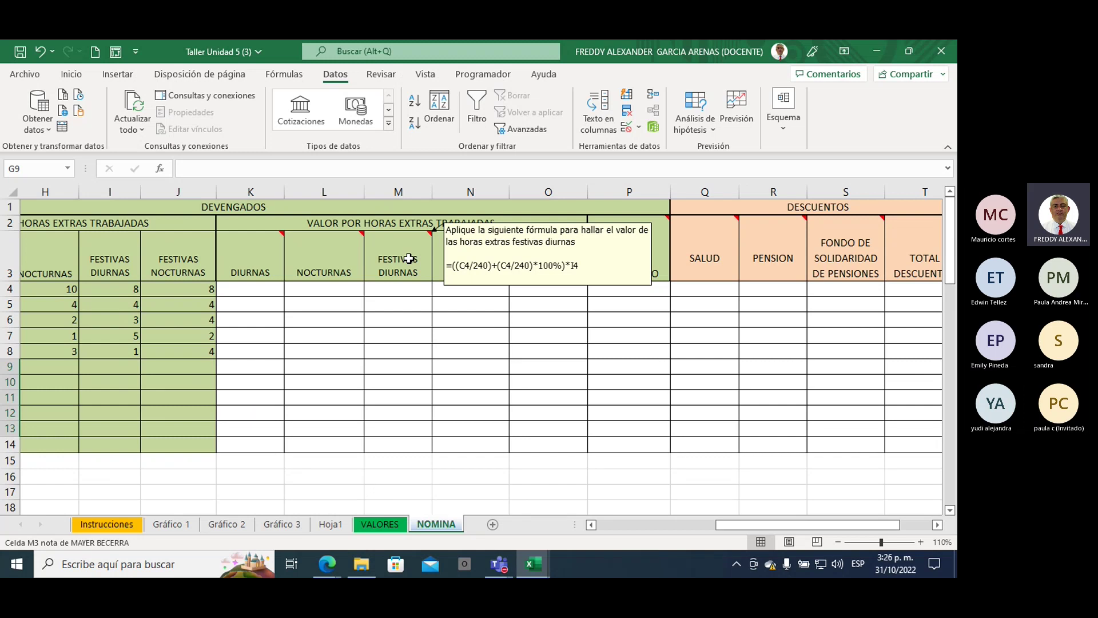
pyautogui.moveTo(333, 259)
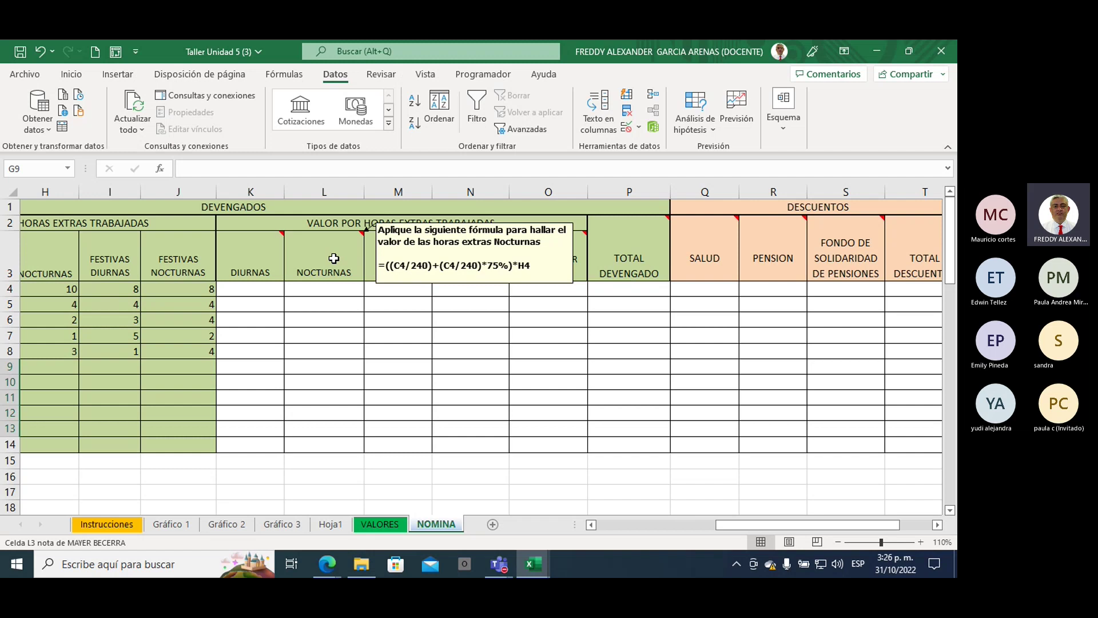
pyautogui.moveTo(261, 266)
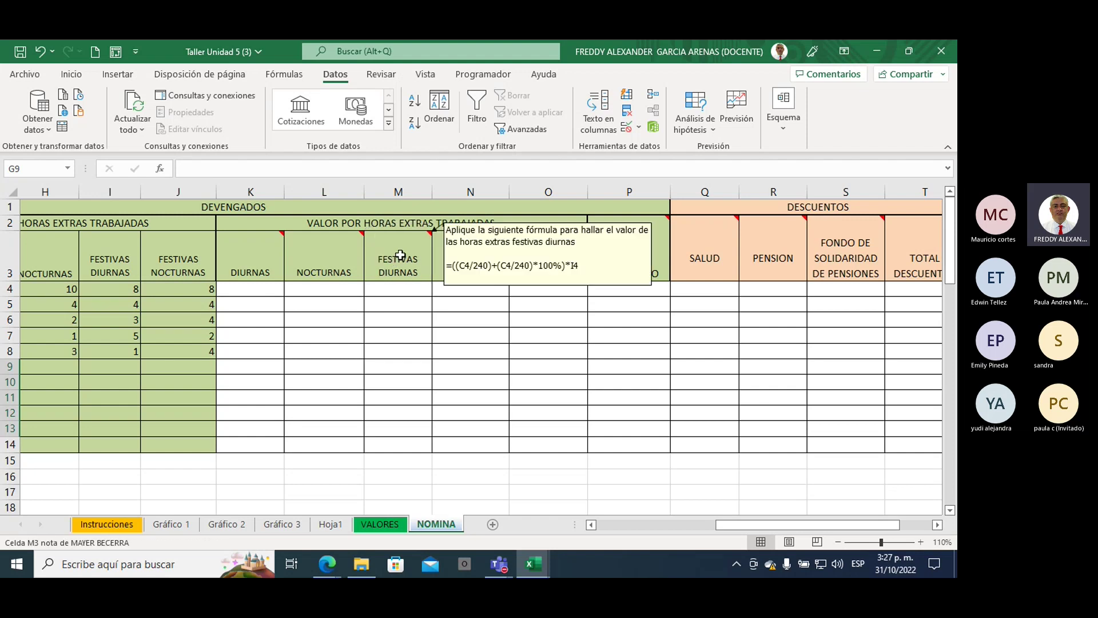
pyautogui.moveTo(461, 250)
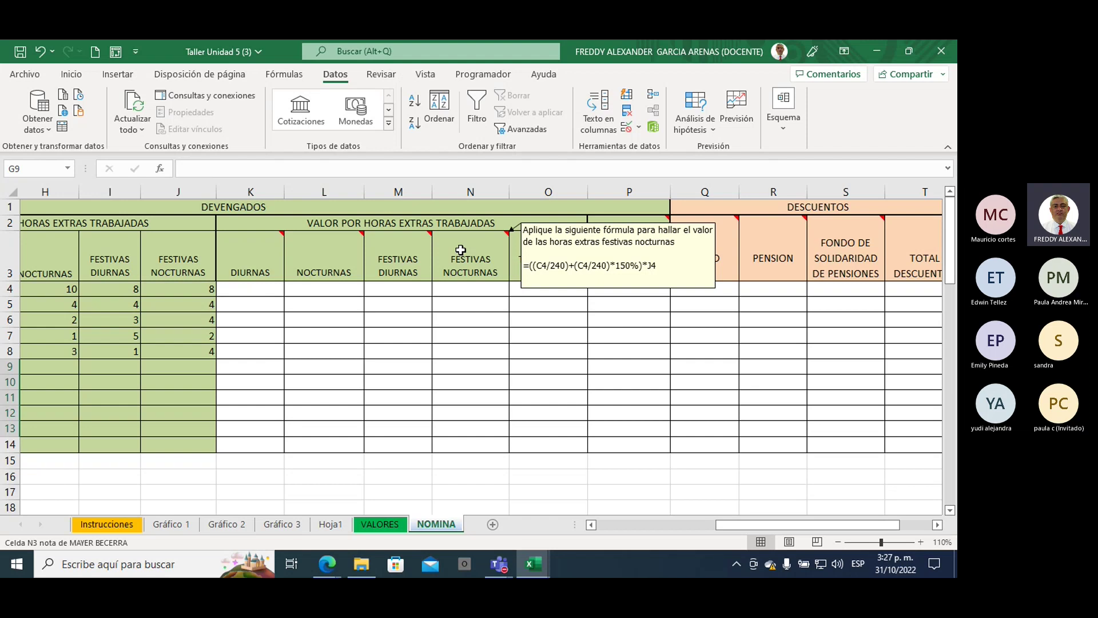
pyautogui.moveTo(539, 260)
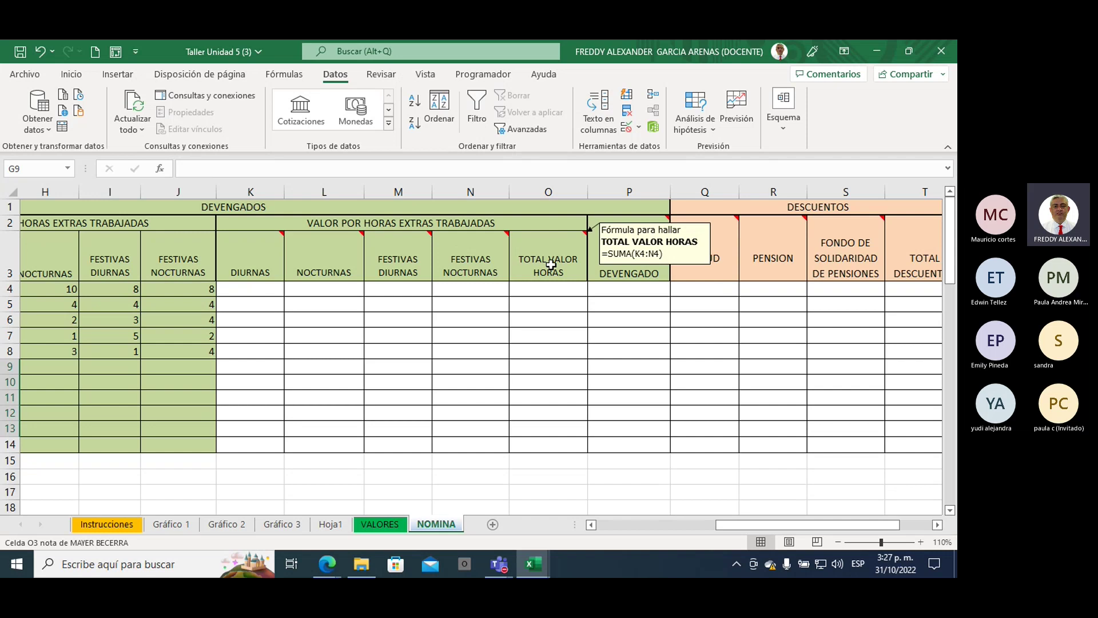
pyautogui.moveTo(452, 268)
# Read the formula notes on the TOTAL DEVENGADO, SALUD, PENSION and FONDO DE SOLIDARIDAD DE PENSIONES headers
pyautogui.moveTo(616, 256)
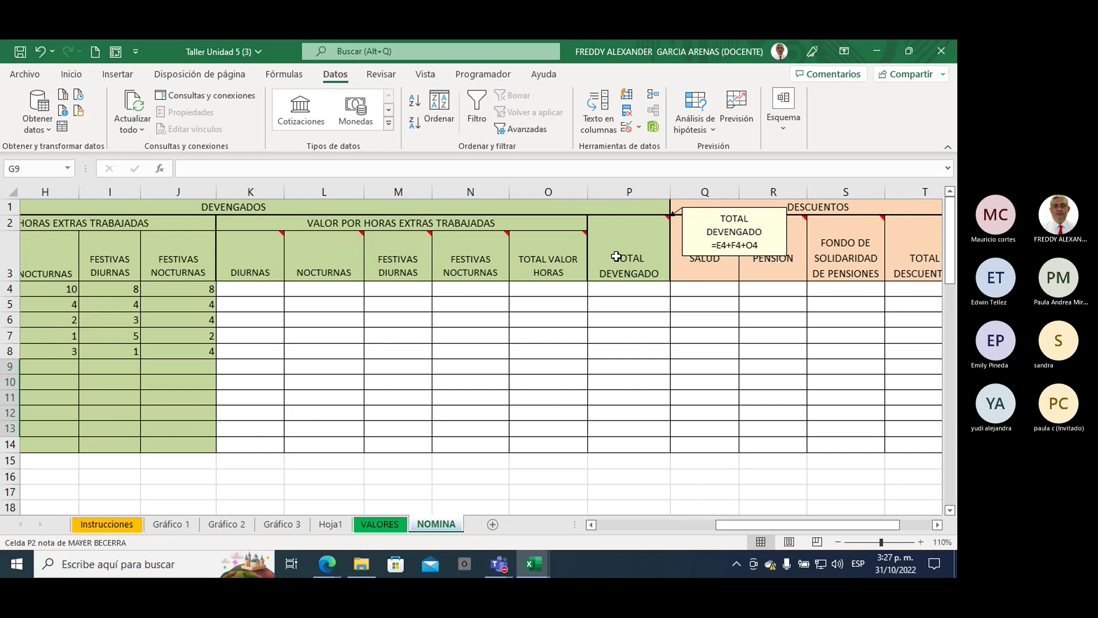
pyautogui.moveTo(703, 262)
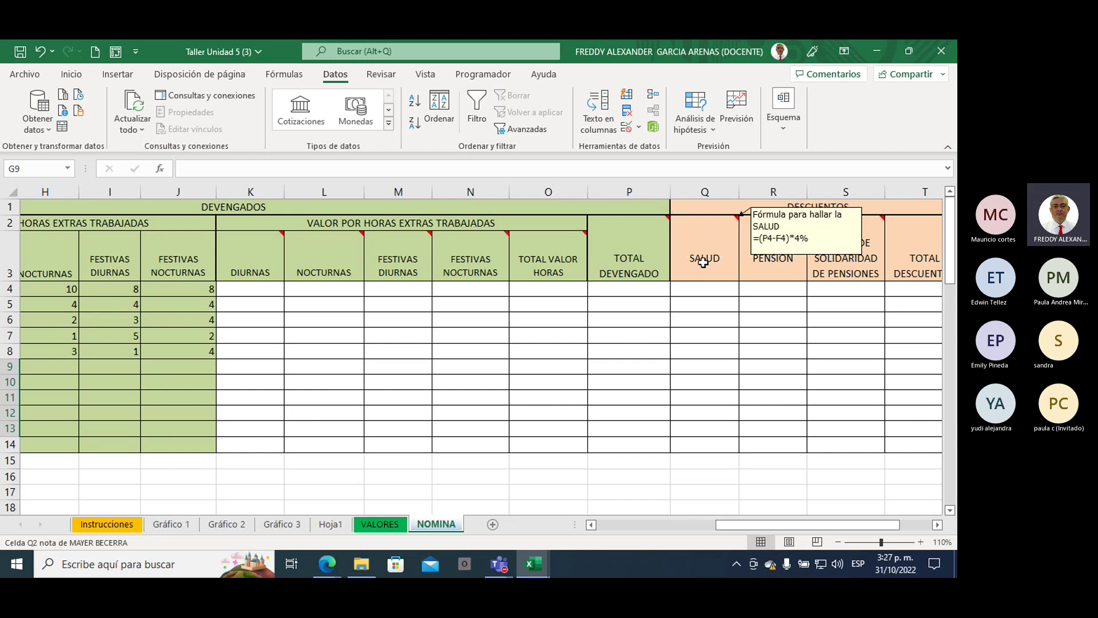
pyautogui.moveTo(765, 263)
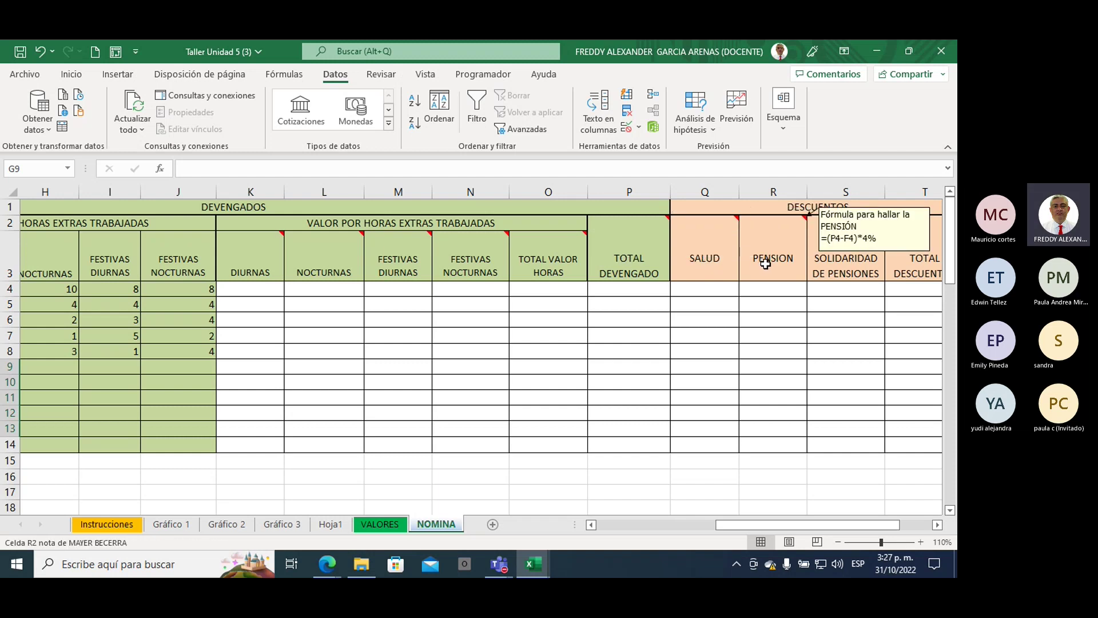
pyautogui.moveTo(830, 266)
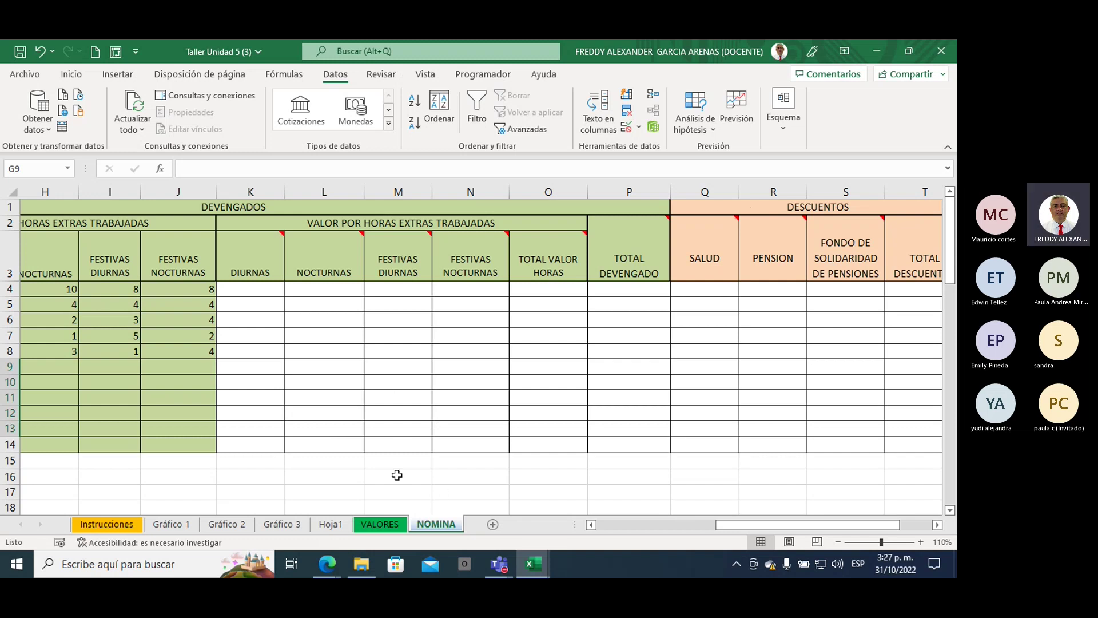
# Look back through the Gráfico 3, Gráfico 2 and Gráfico 1 sheets, checking the Ventas totales por zona chart title
pyautogui.click(298, 524)
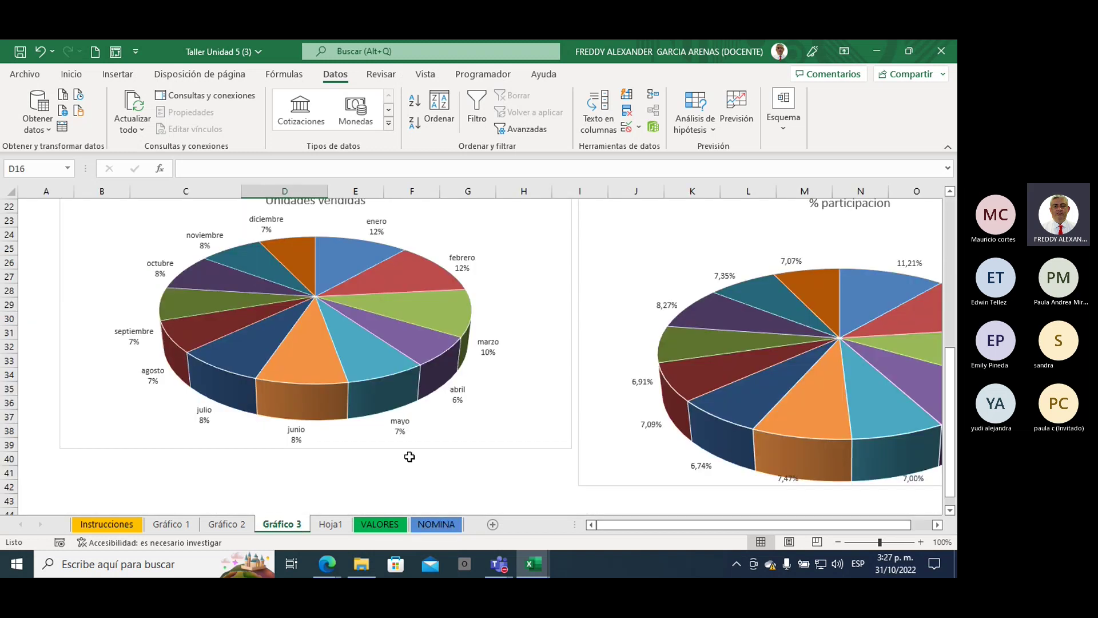
pyautogui.click(240, 524)
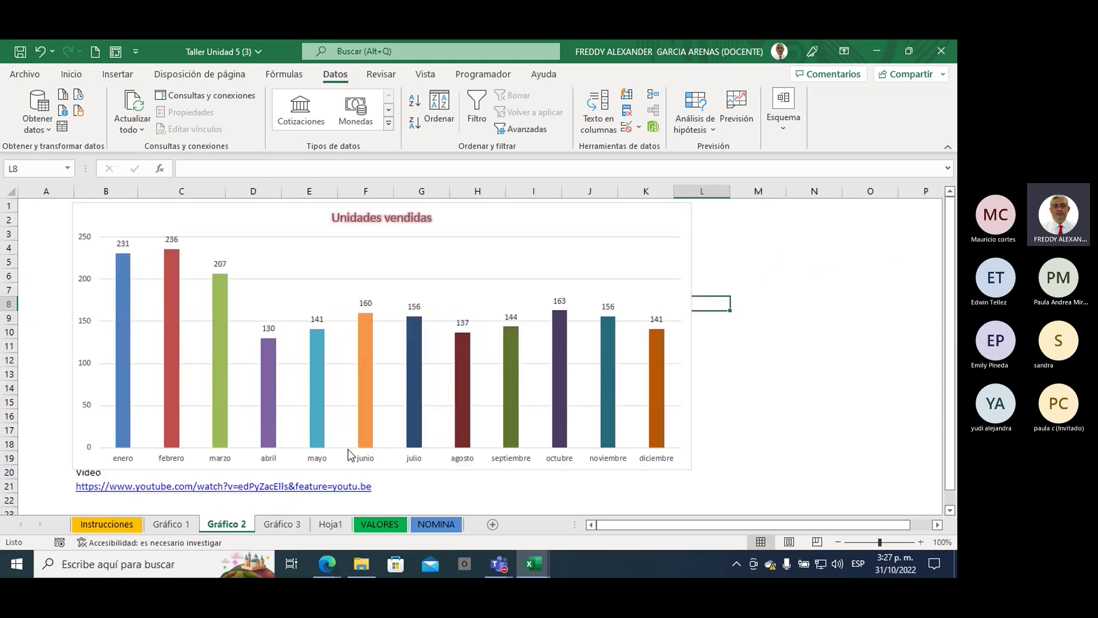
pyautogui.click(161, 525)
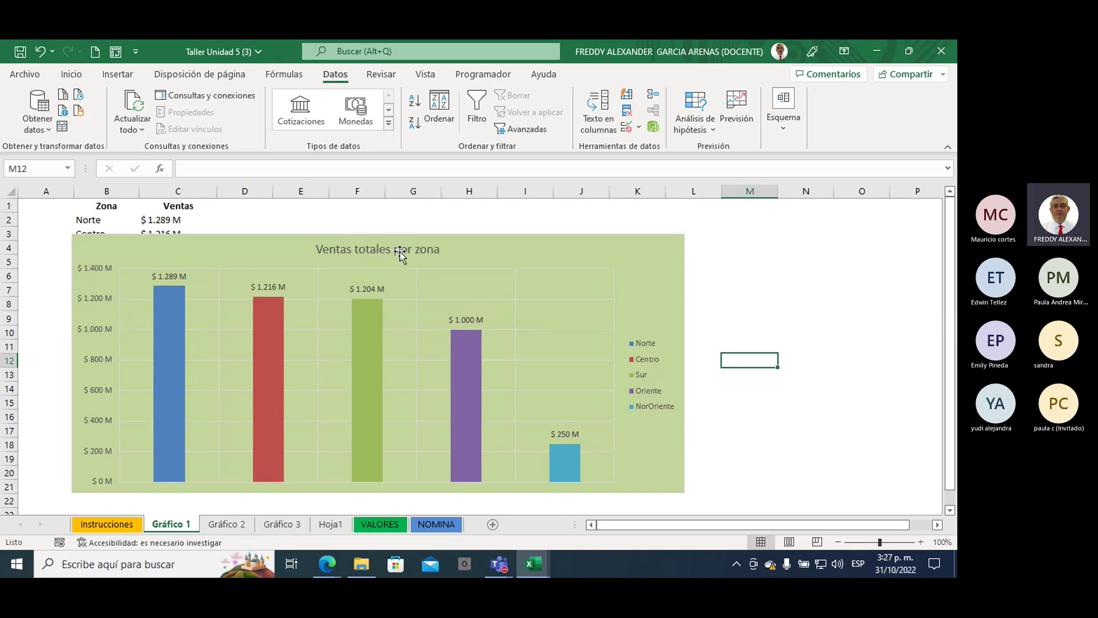
pyautogui.click(377, 250)
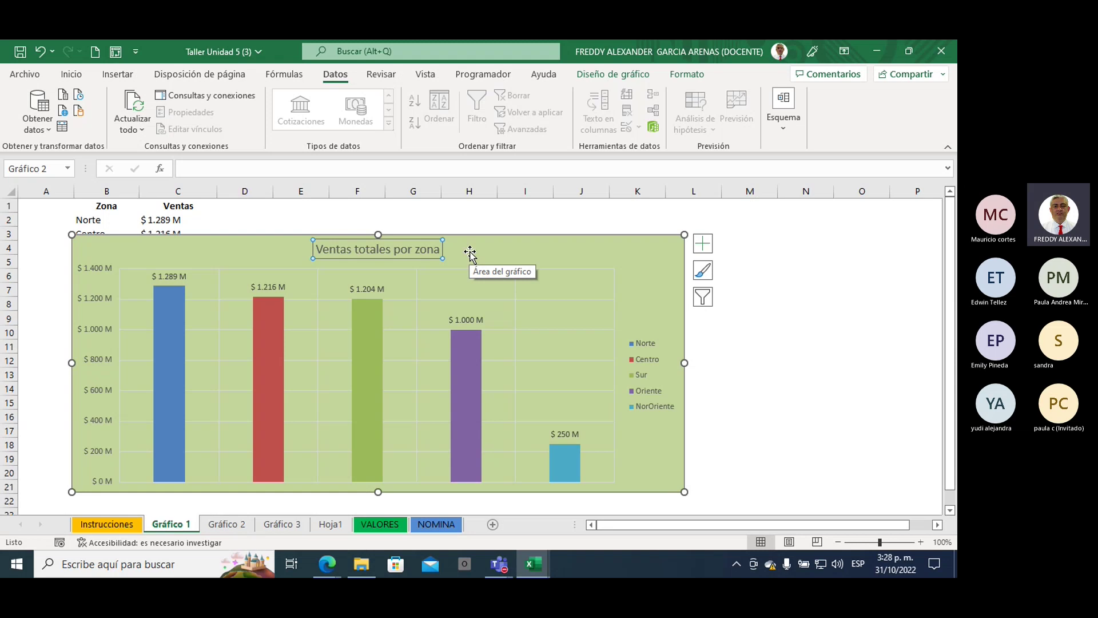
pyautogui.click(753, 263)
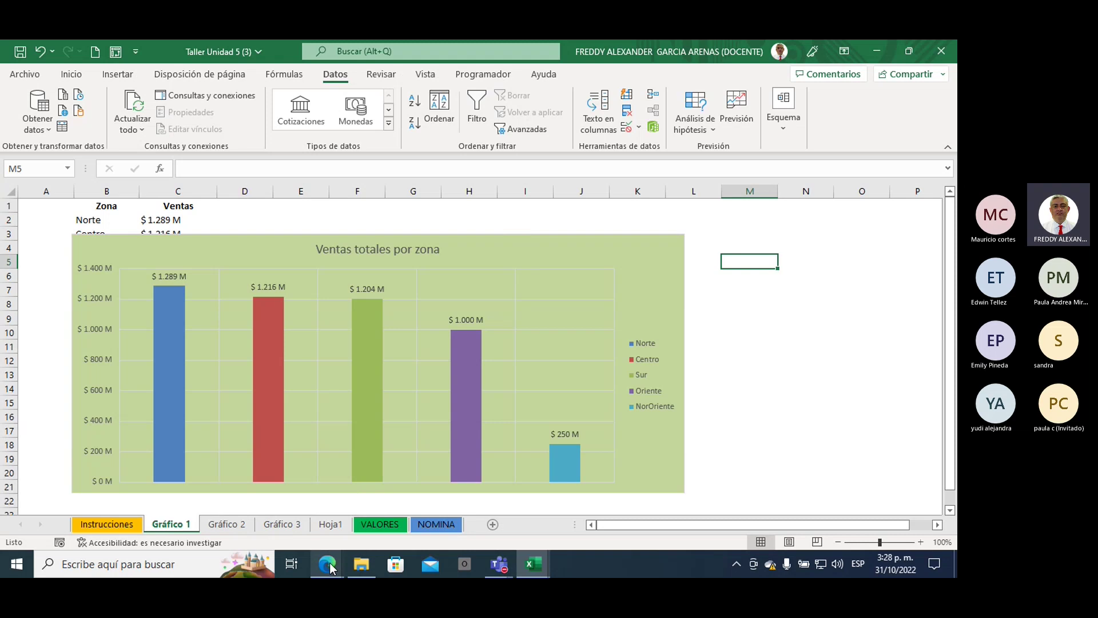
# Switch to the course page in Edge and open the Evaluación de cierre- Unidad 5 quiz of 4. Demostración for editing
pyautogui.moveTo(336, 566)
pyautogui.click(321, 537)
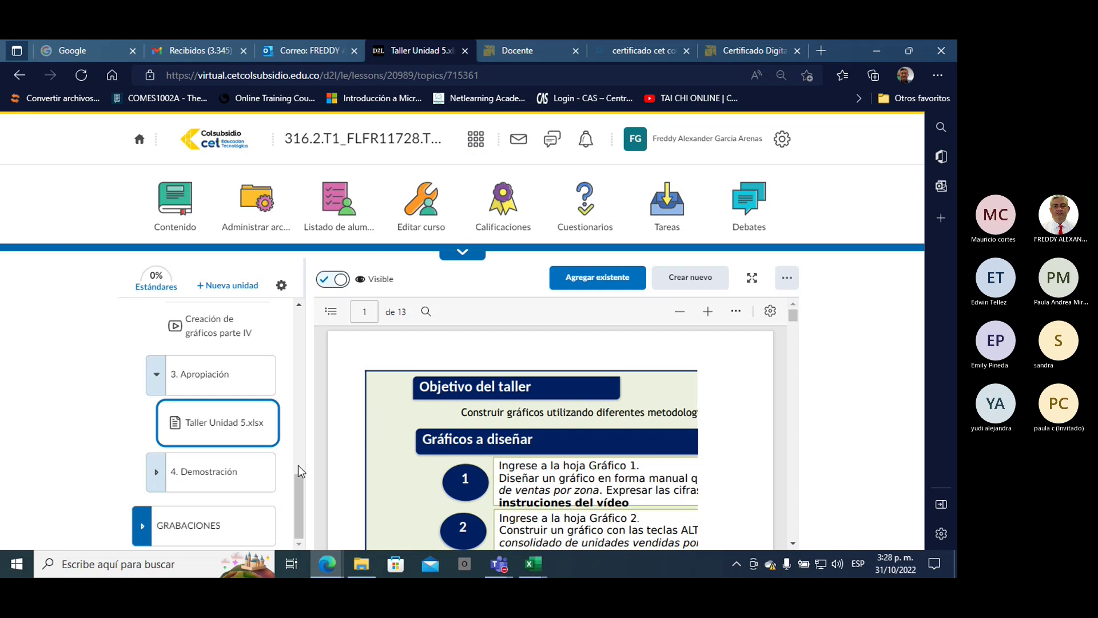
pyautogui.moveTo(300, 478)
pyautogui.mouseDown()
pyautogui.moveTo(303, 455)
pyautogui.moveTo(304, 480)
pyautogui.mouseUp()
pyautogui.click(232, 478)
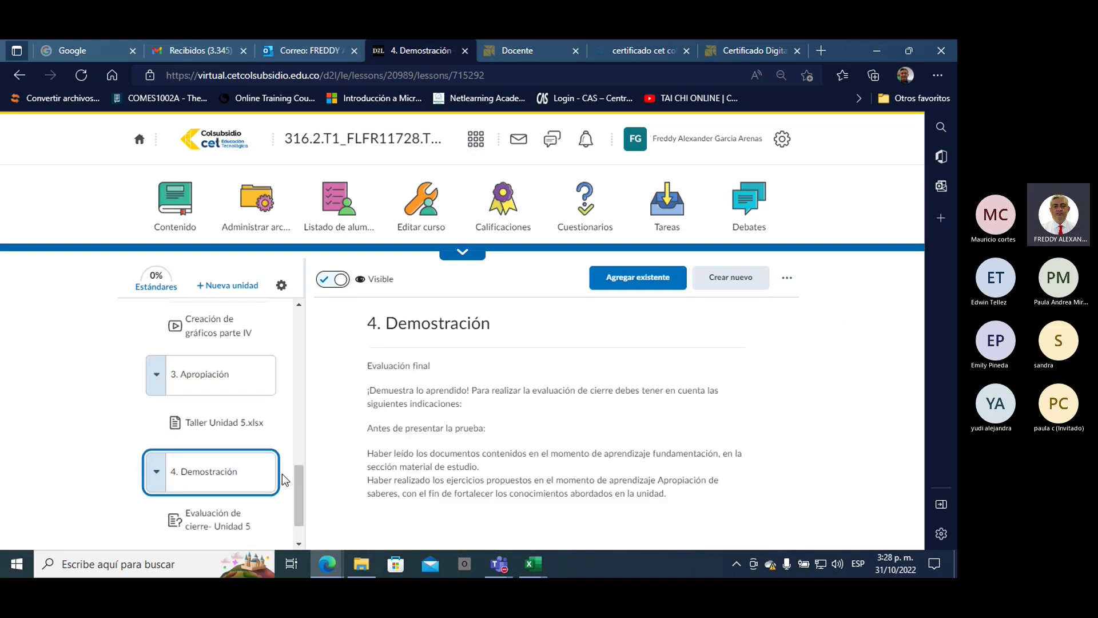
pyautogui.scroll(-1, 297, 477)
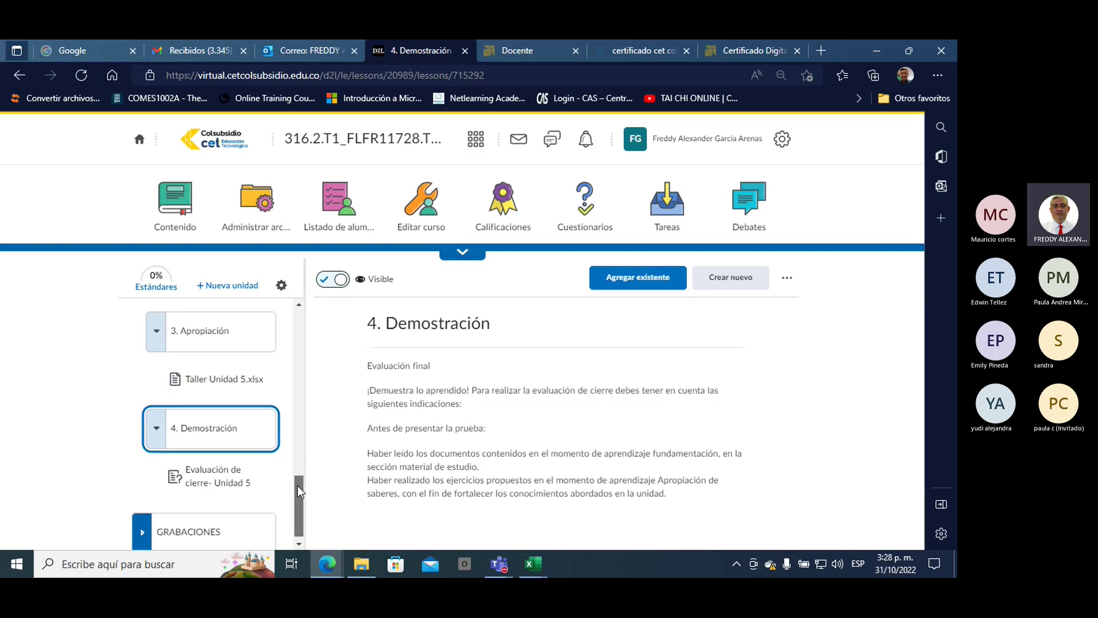
pyautogui.click(220, 478)
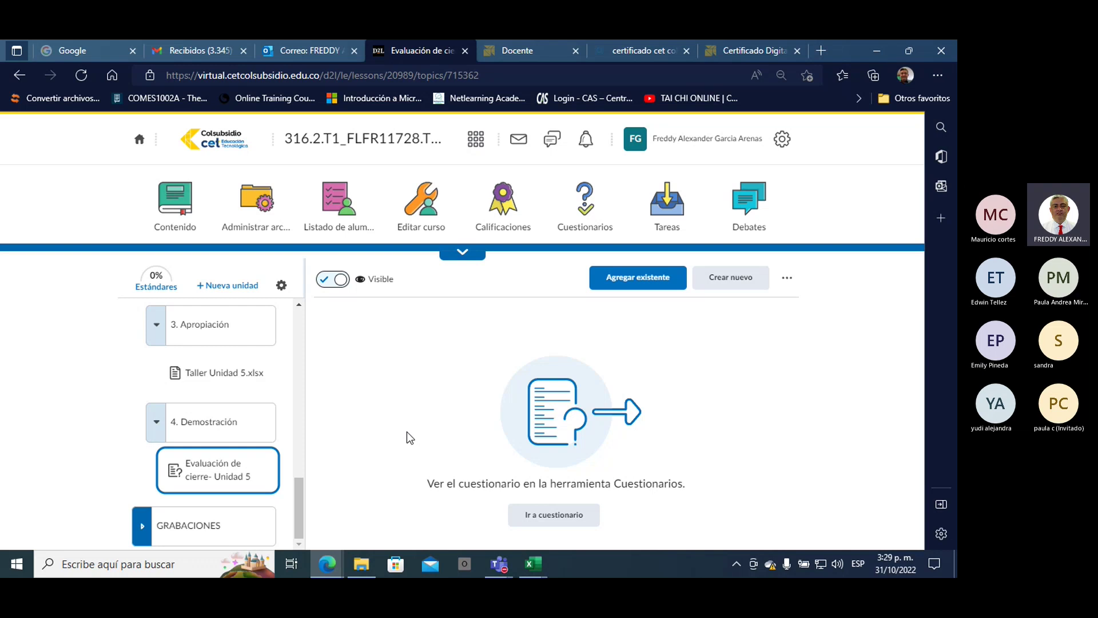
pyautogui.click(523, 514)
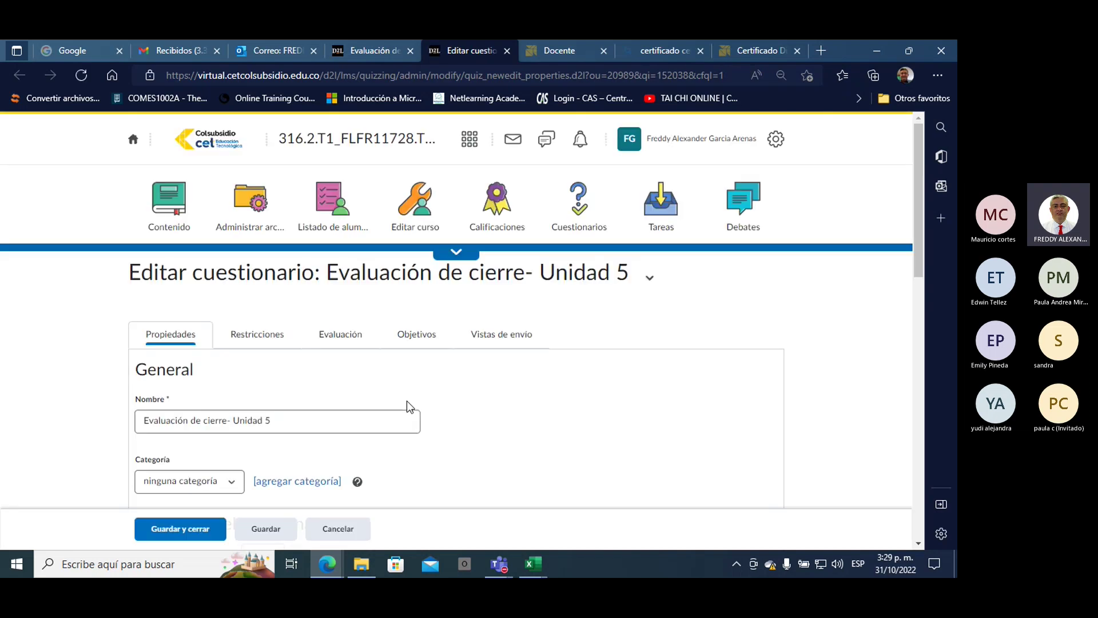
# Set the allowed attempts in the quiz's Evaluación settings to 3 and apply the change
pyautogui.click(326, 336)
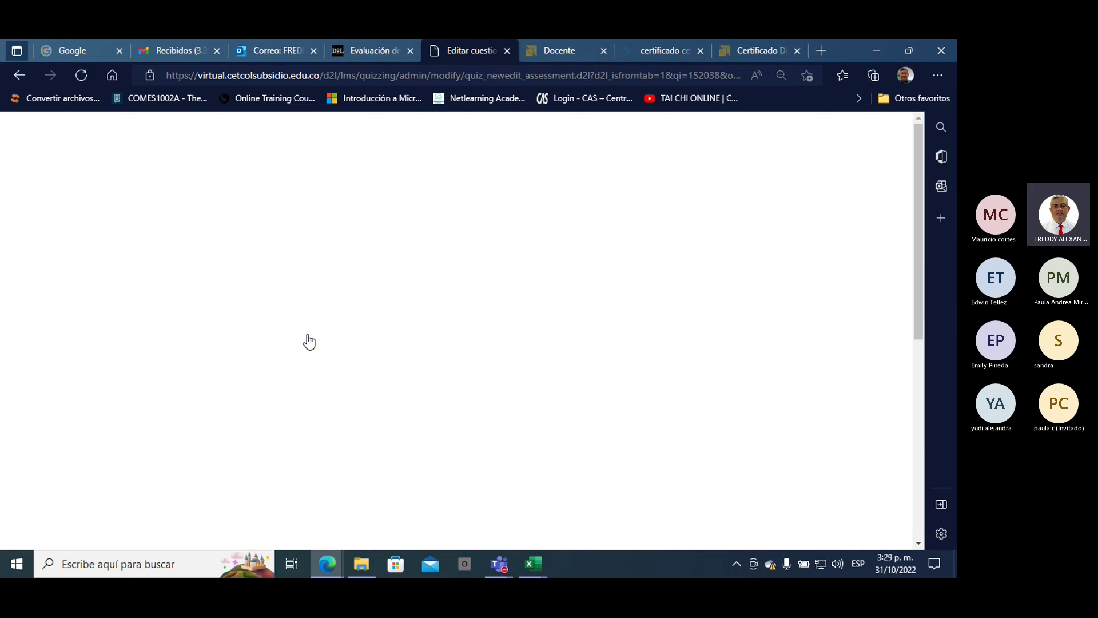
pyautogui.scroll(-6, 268, 377)
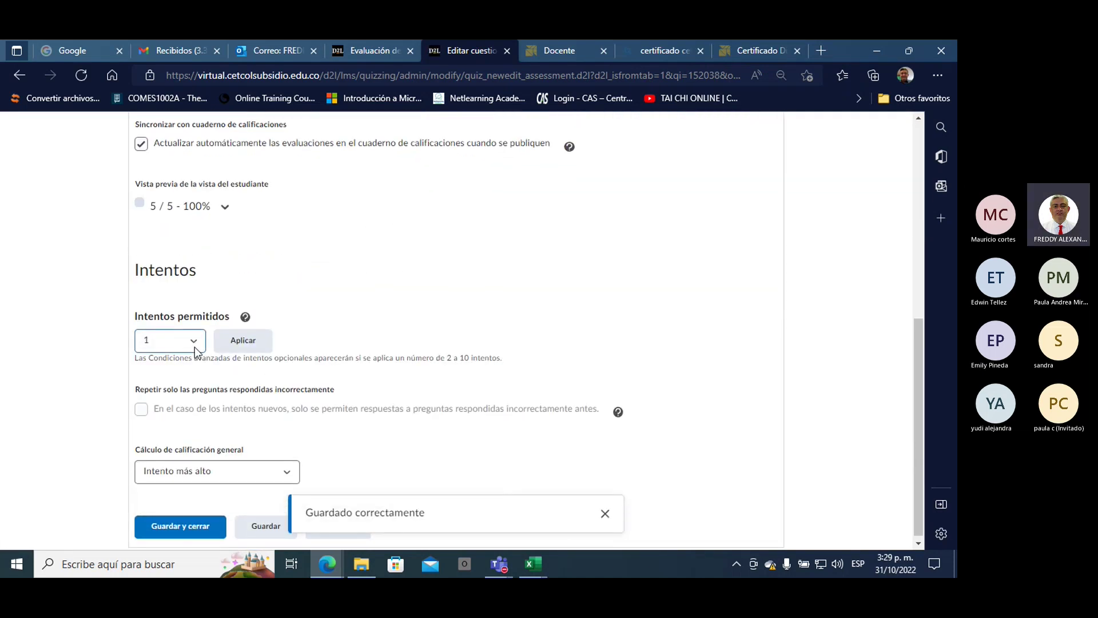
pyautogui.click(195, 346)
pyautogui.click(167, 396)
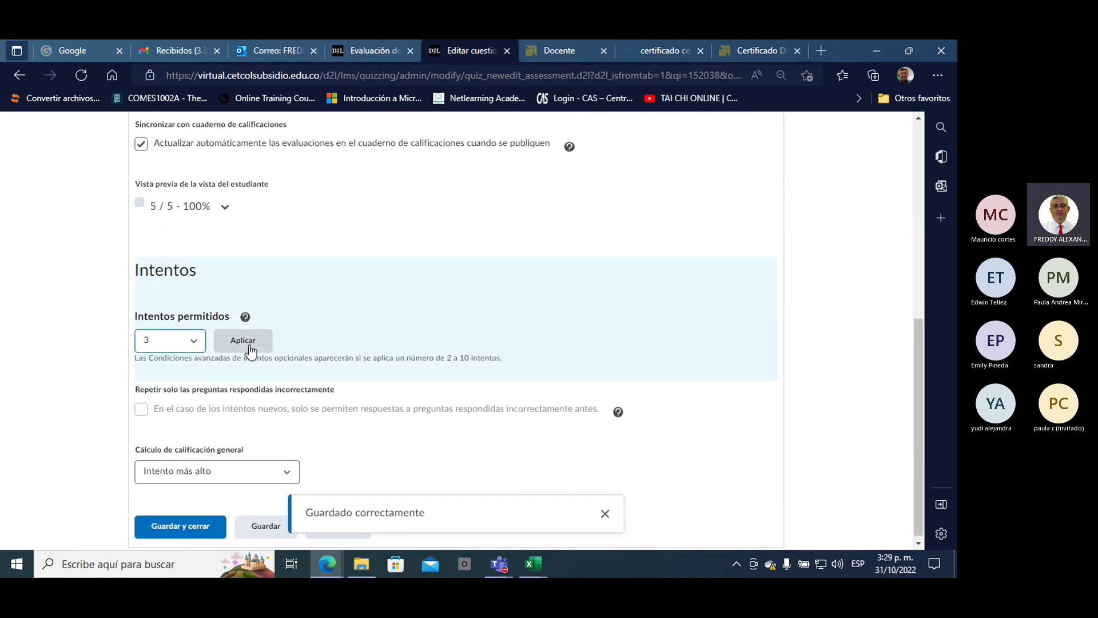
pyautogui.click(253, 345)
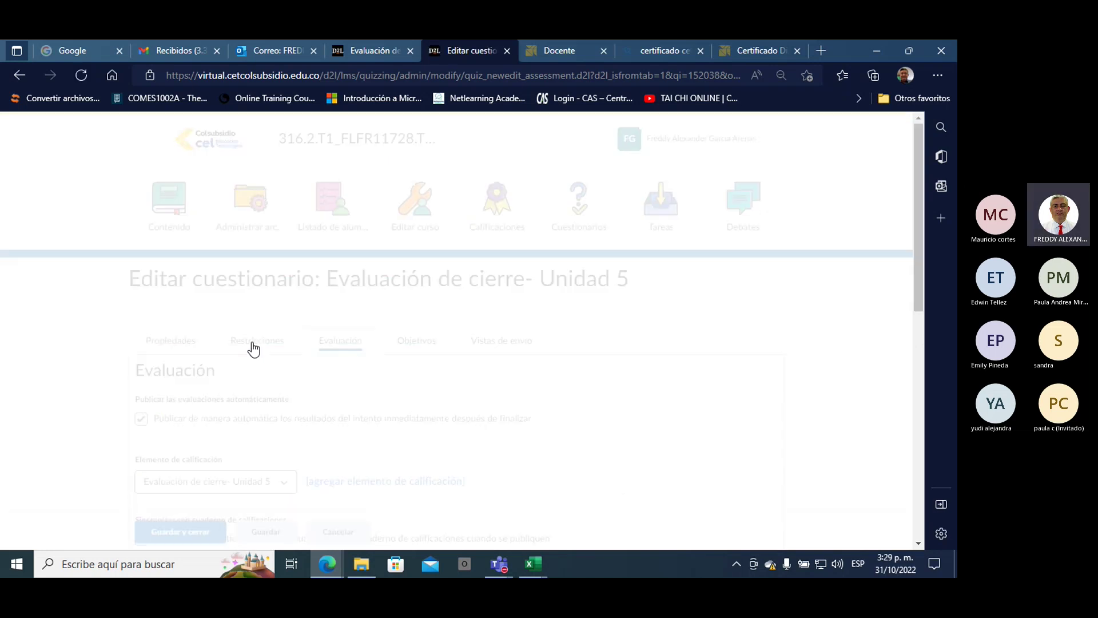
pyautogui.scroll(-5, 349, 392)
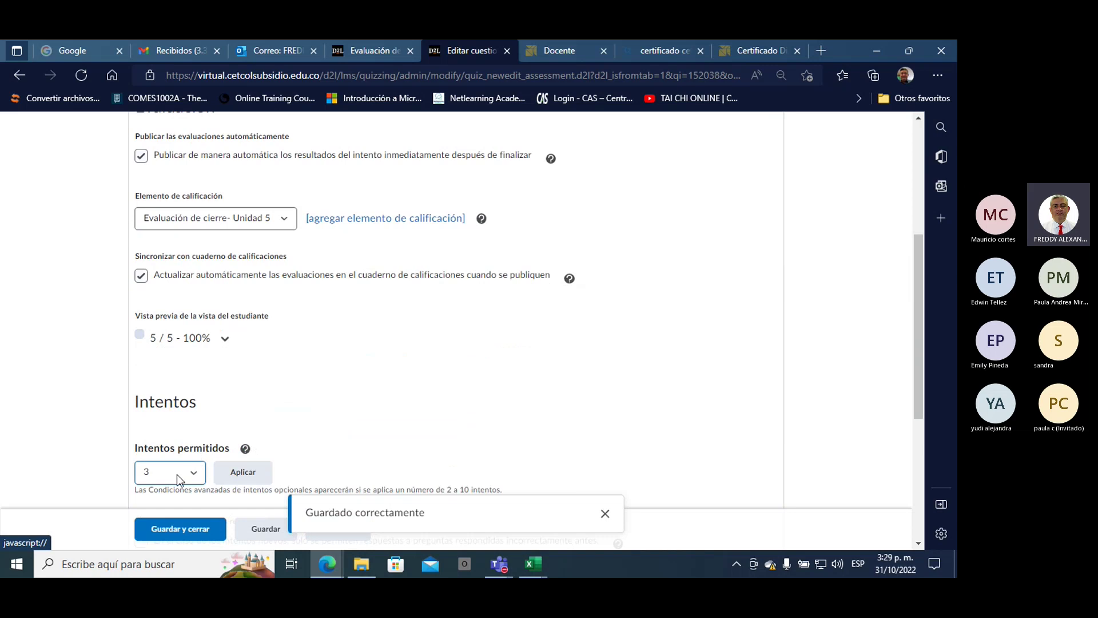
pyautogui.scroll(5, 309, 407)
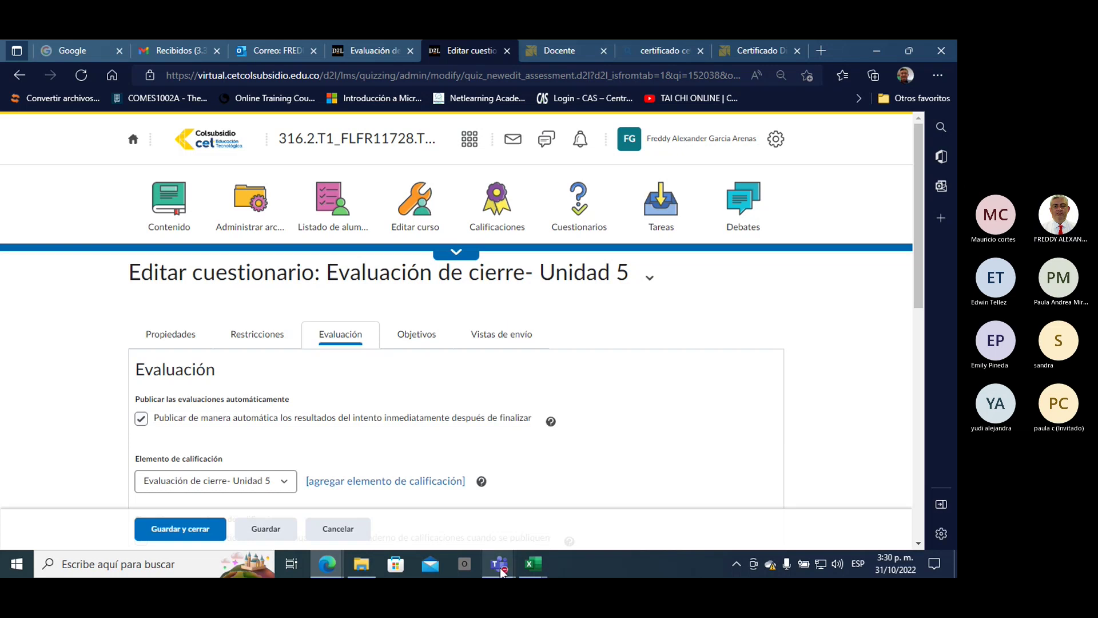
# Check the meeting chat in the Teams session window and minimize the window again
pyautogui.moveTo(499, 568)
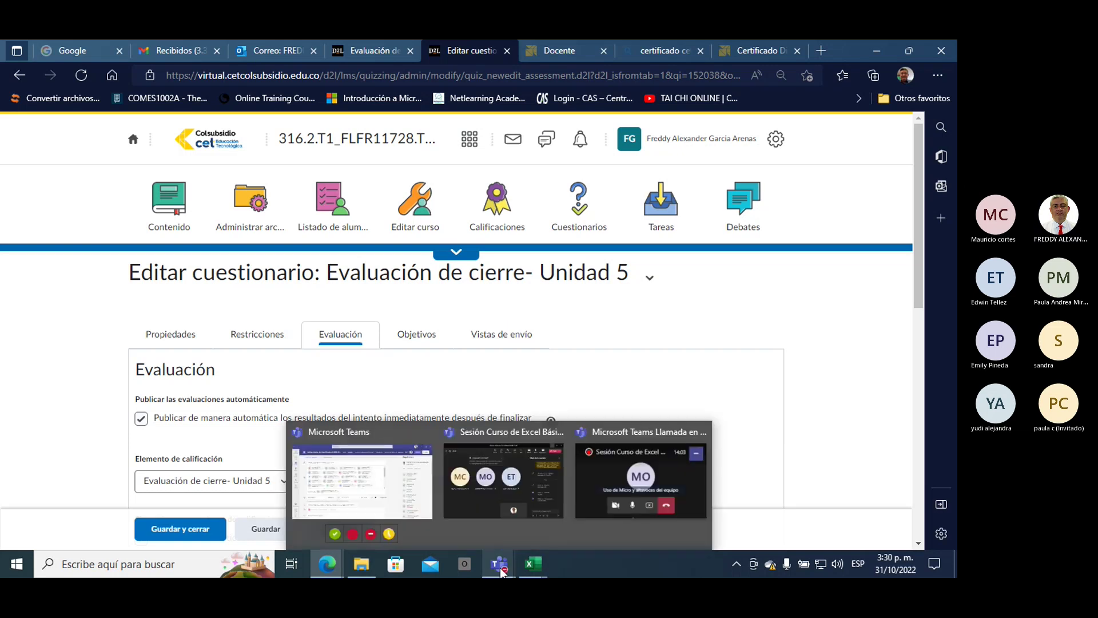
pyautogui.click(486, 511)
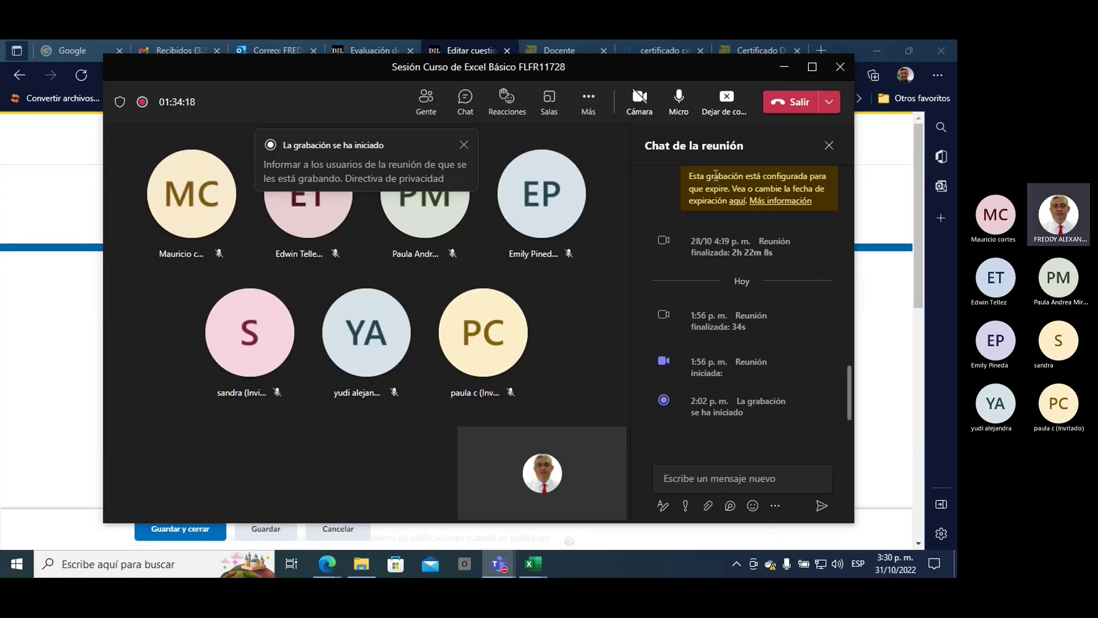
pyautogui.click(783, 68)
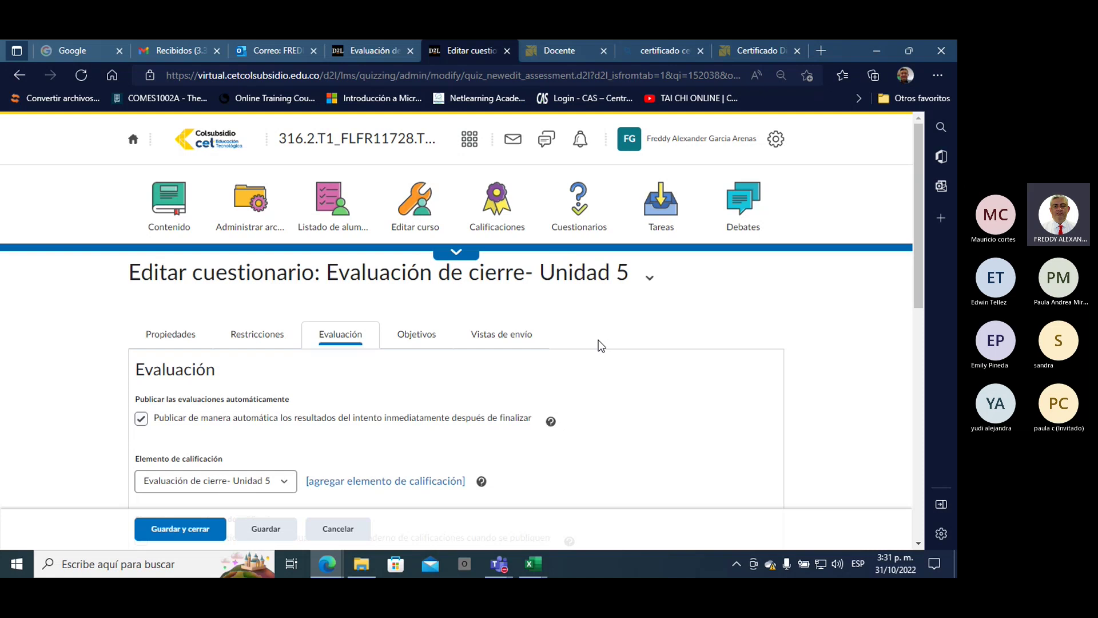
# Switch to the Outlook page and send the drafted e-mail with today's attendance form link to the FLFR11728 EXCEL BASICO group
pyautogui.click(278, 50)
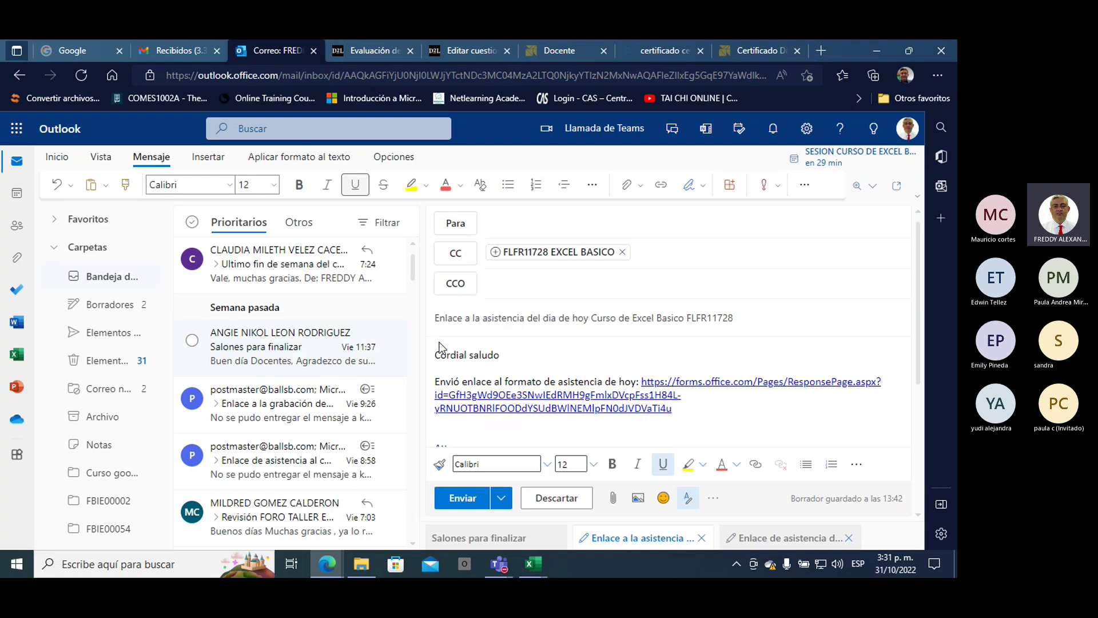
pyautogui.click(468, 504)
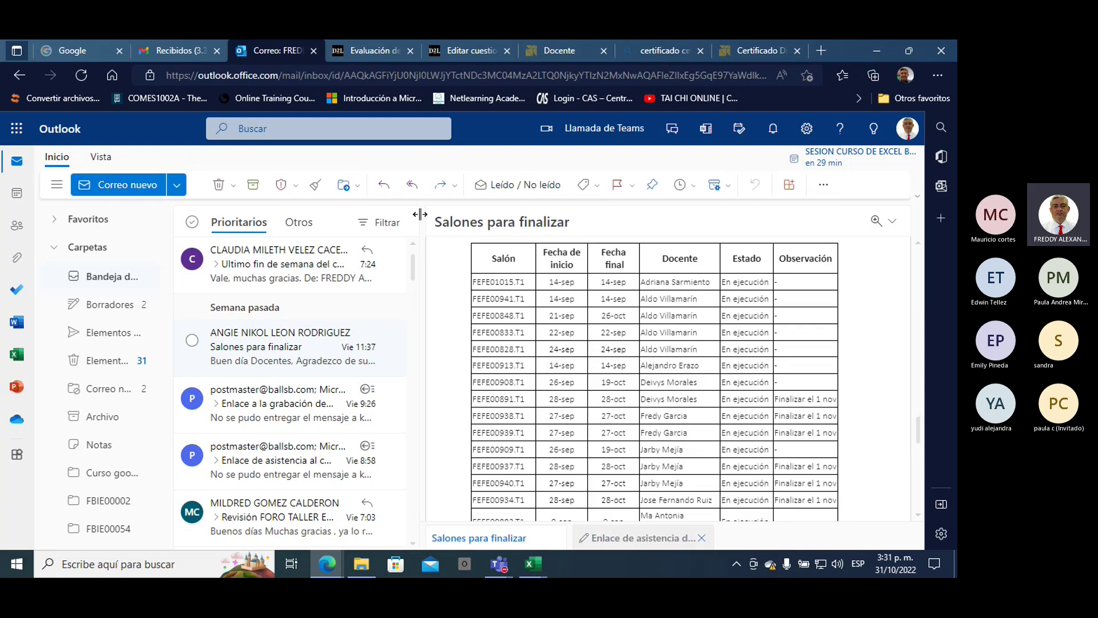
pyautogui.moveTo(551, 53)
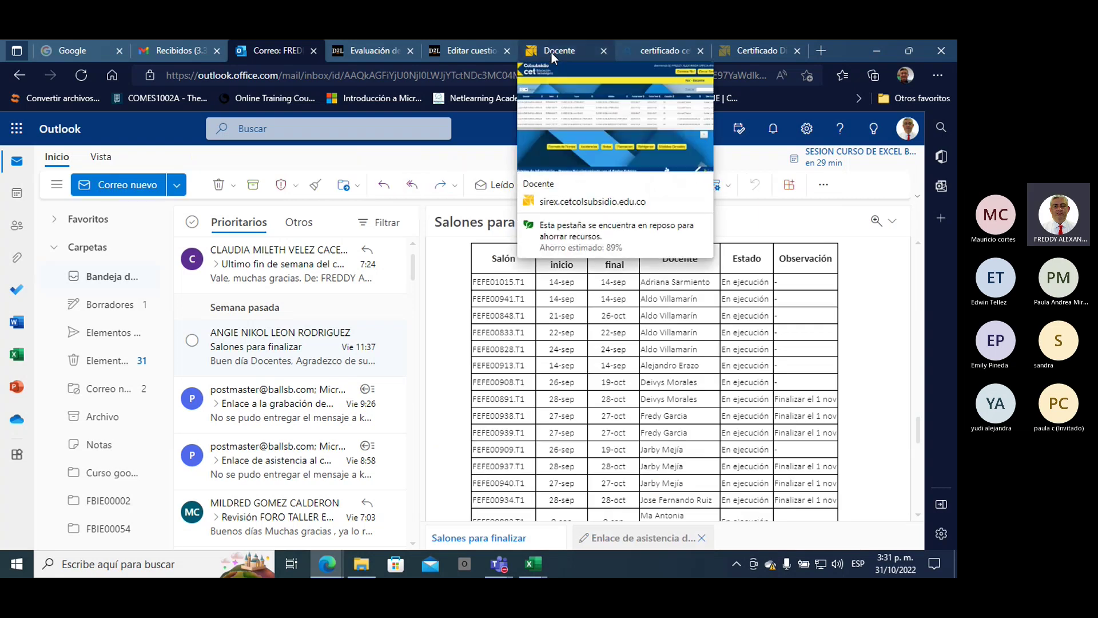
pyautogui.moveTo(465, 45)
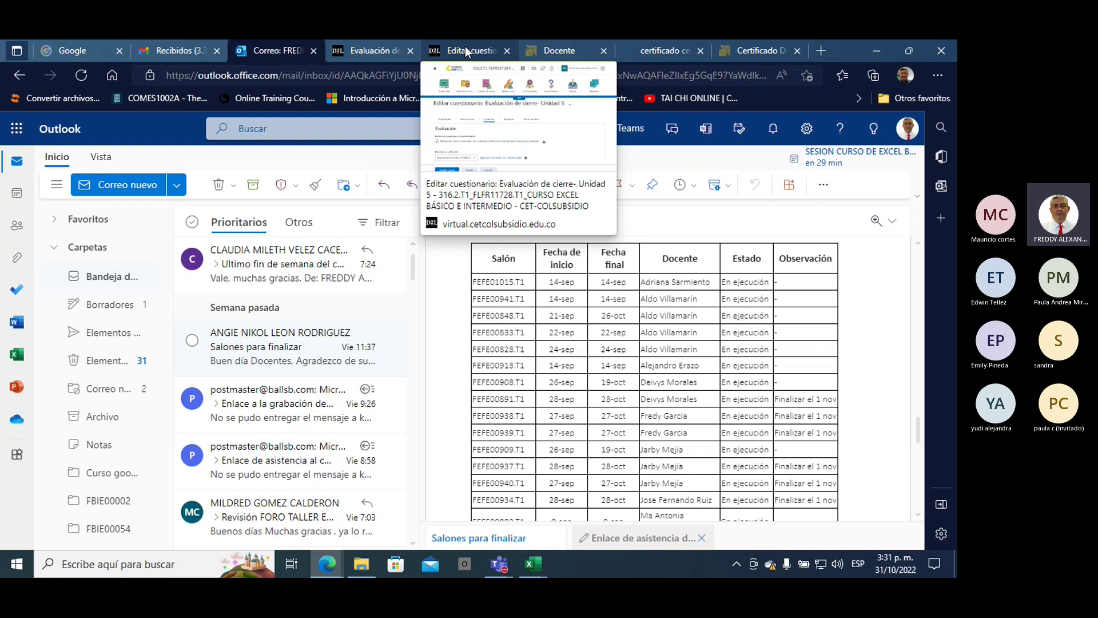
# Return to the Evaluación de cierre- Unidad 5 page, check the participants in the Teams session window and minimize that window
pyautogui.click(366, 50)
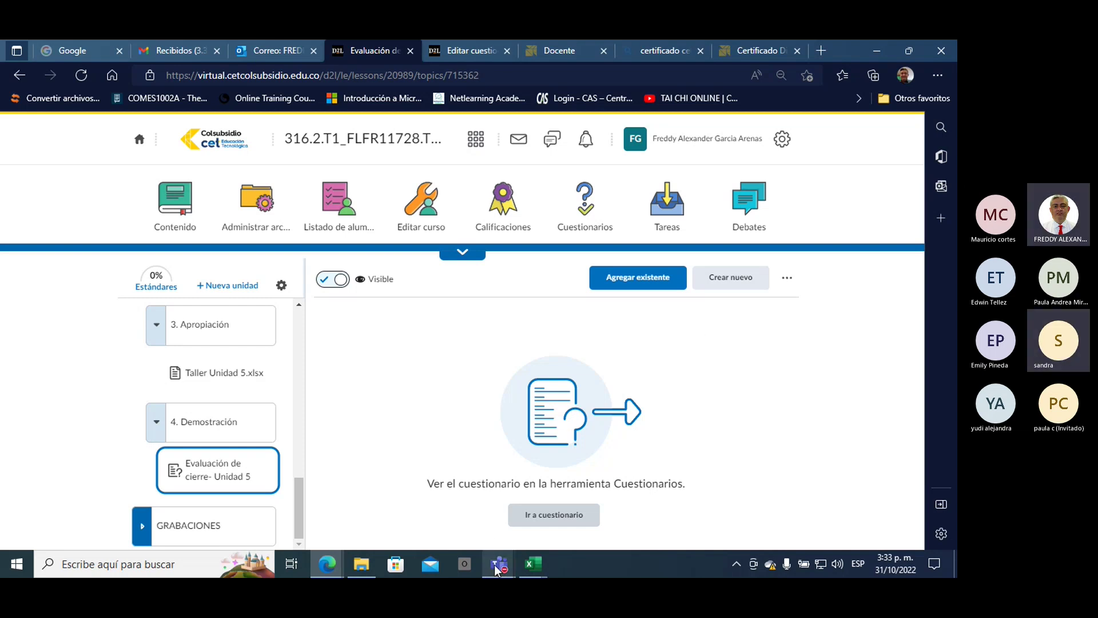
pyautogui.moveTo(496, 566)
pyautogui.moveTo(482, 517)
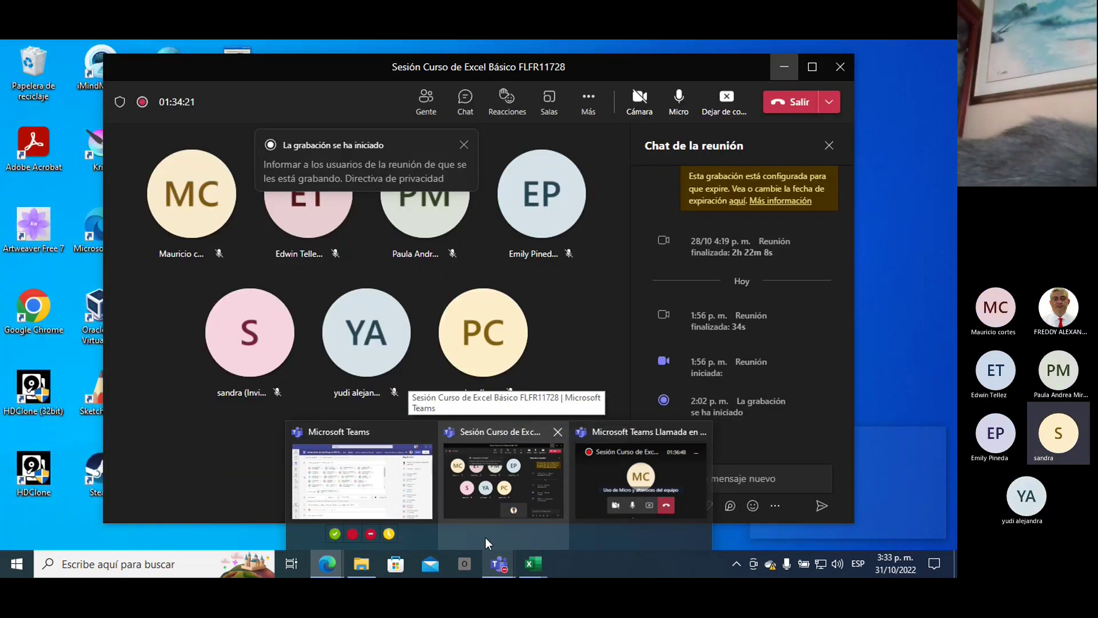
pyautogui.click(485, 526)
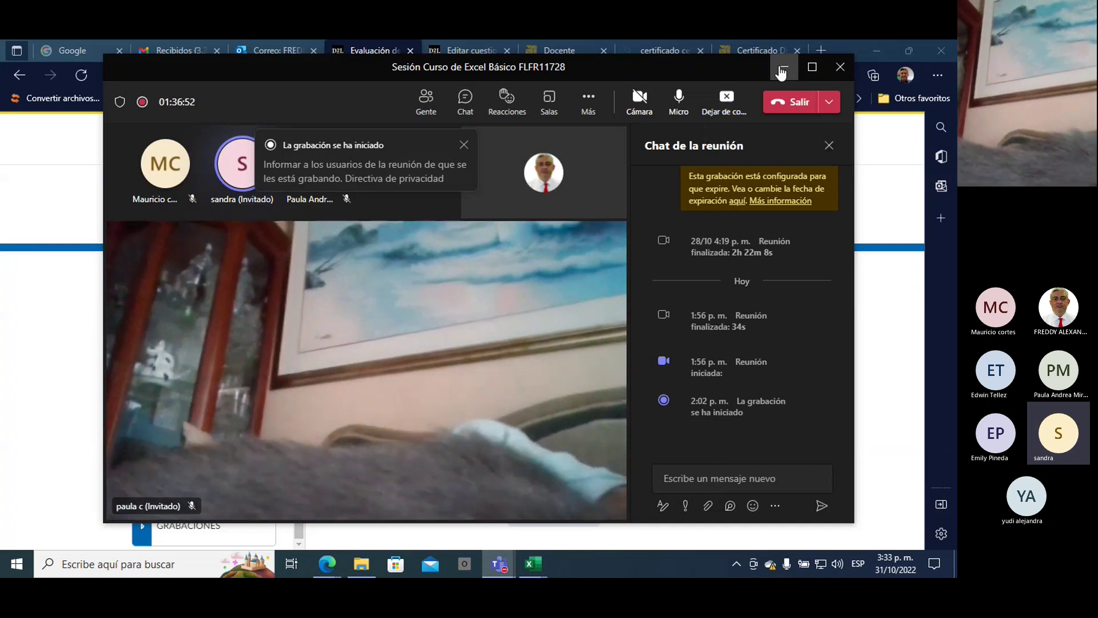
pyautogui.click(781, 68)
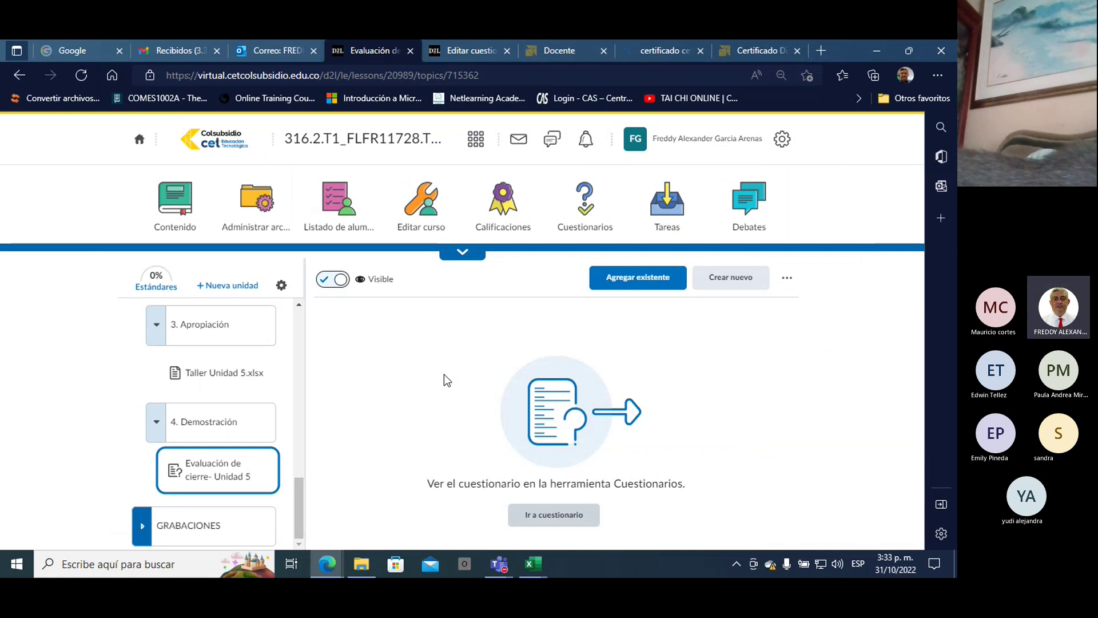
# Return to the Outlook mail page and try to bring up the compact Teams call window
pyautogui.click(286, 53)
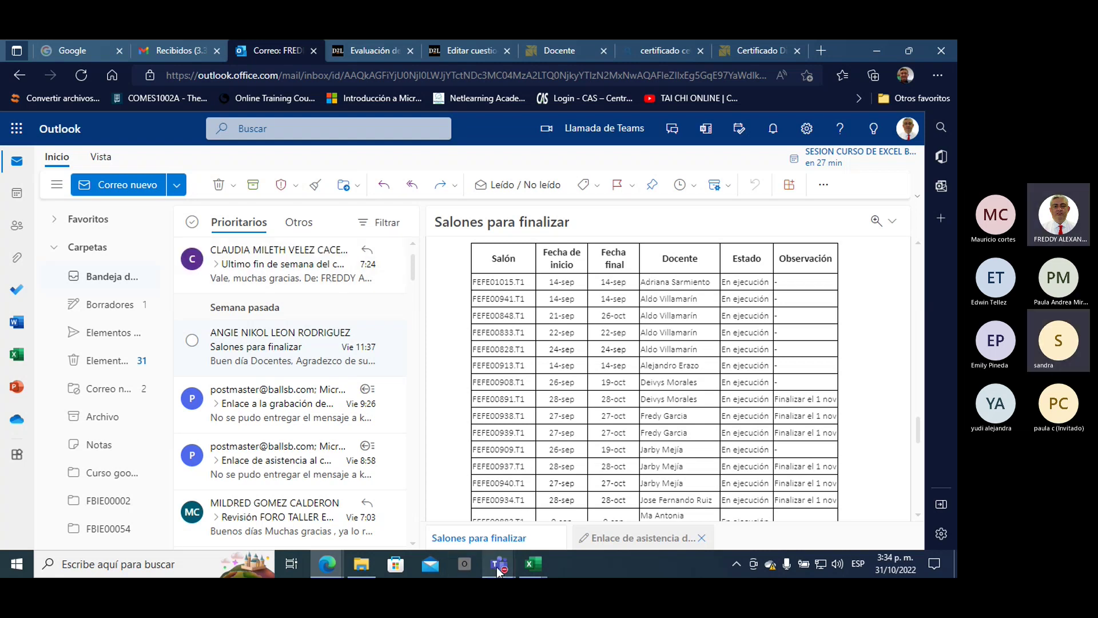
pyautogui.moveTo(498, 568)
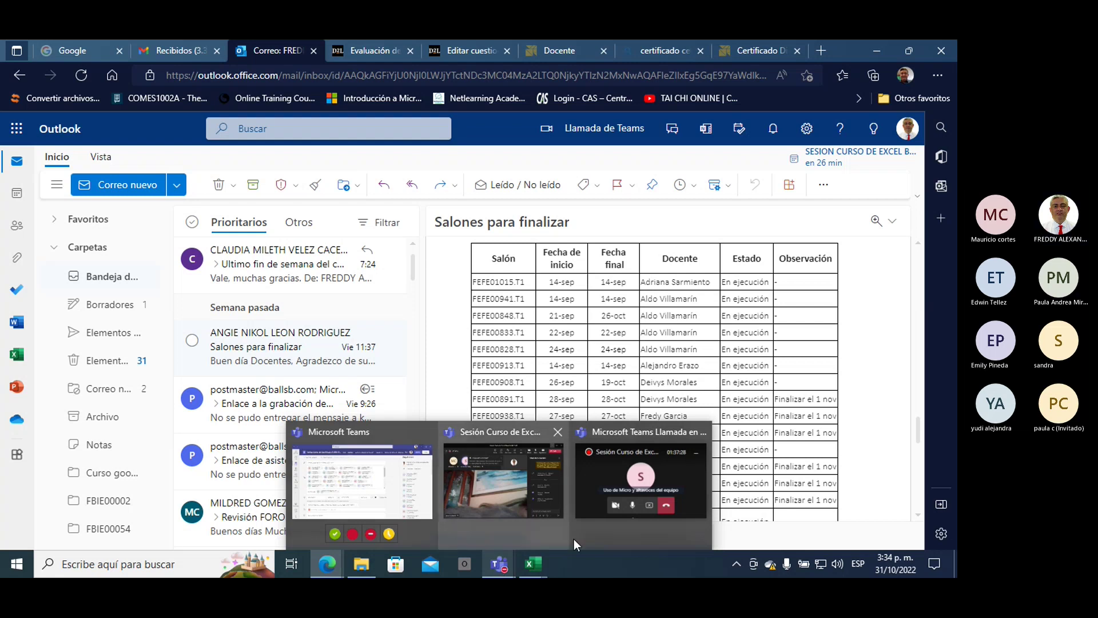
pyautogui.click(610, 538)
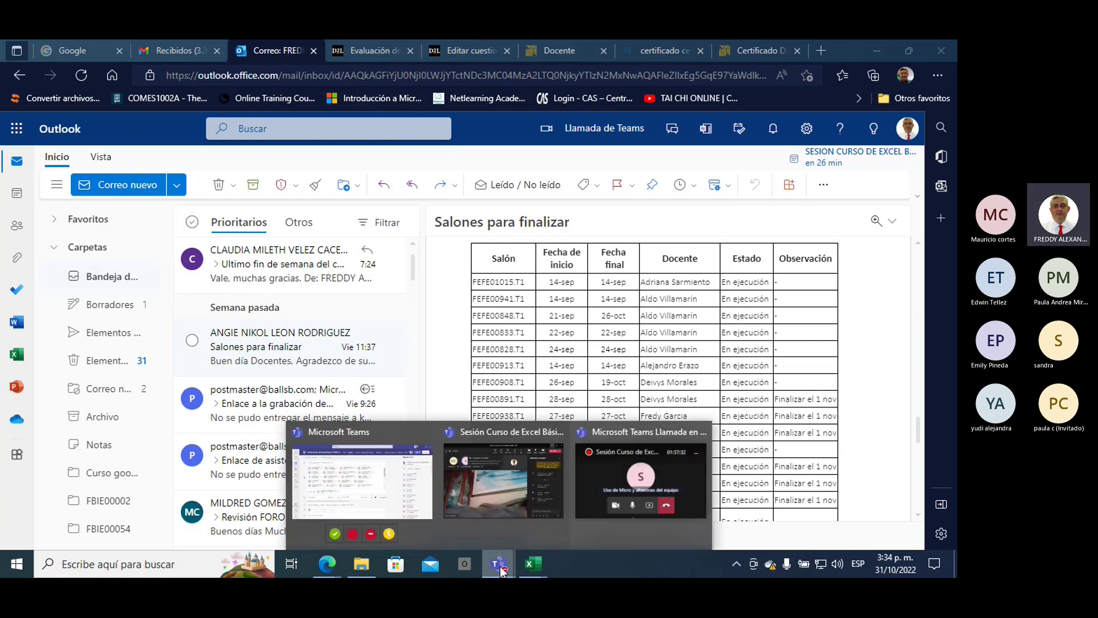
pyautogui.click(596, 477)
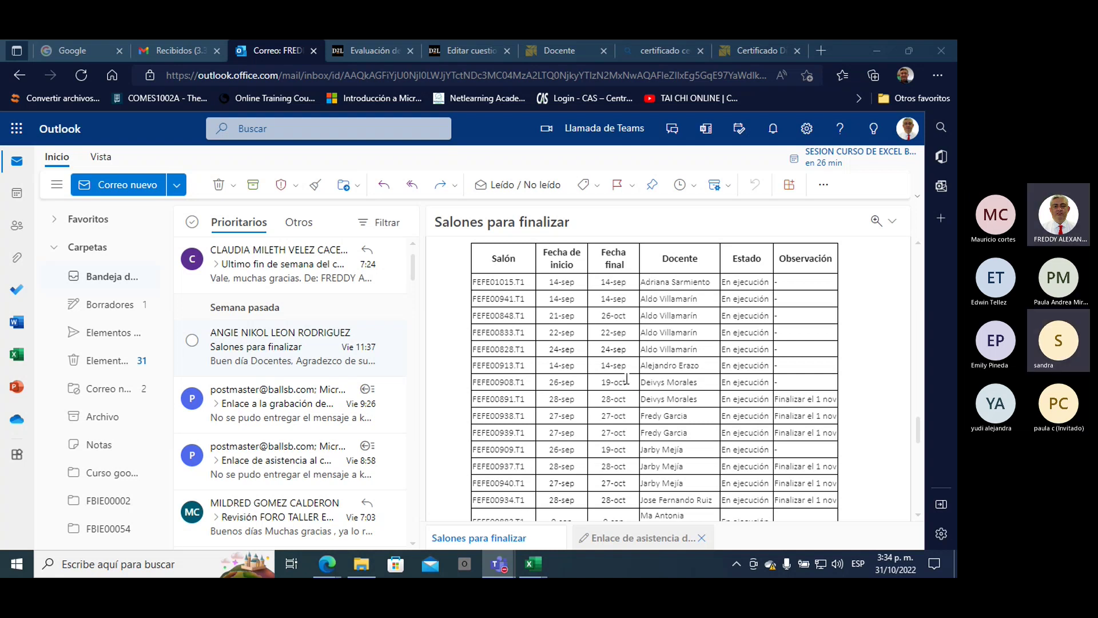
# Switch to the Teams window of the Excel Básico session and stop the meeting recording
pyautogui.moveTo(498, 560)
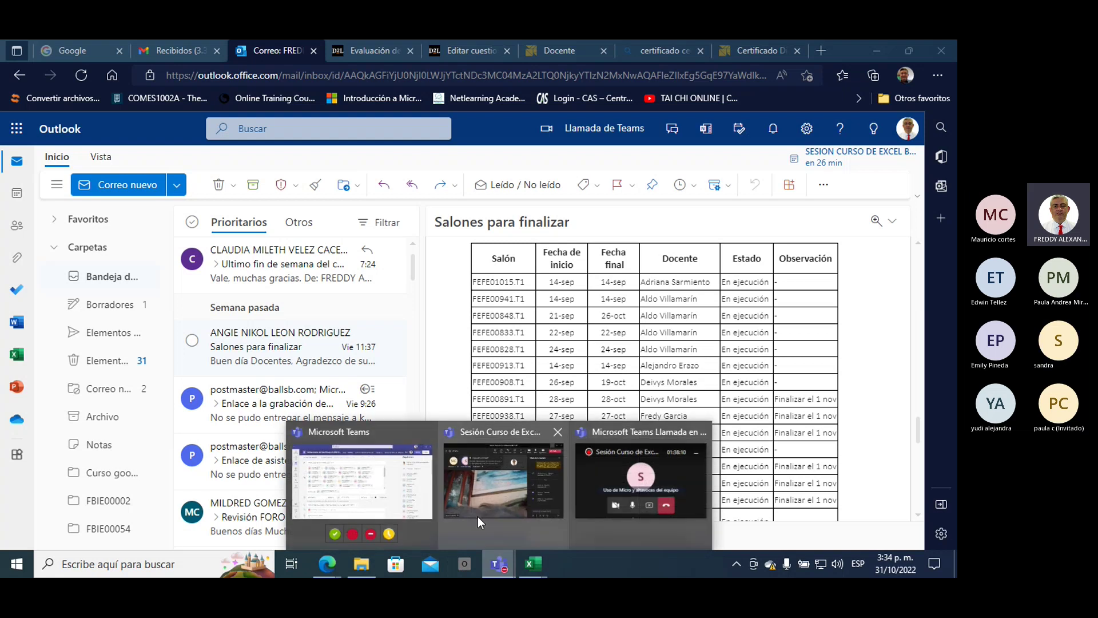
pyautogui.click(471, 507)
pyautogui.click(595, 106)
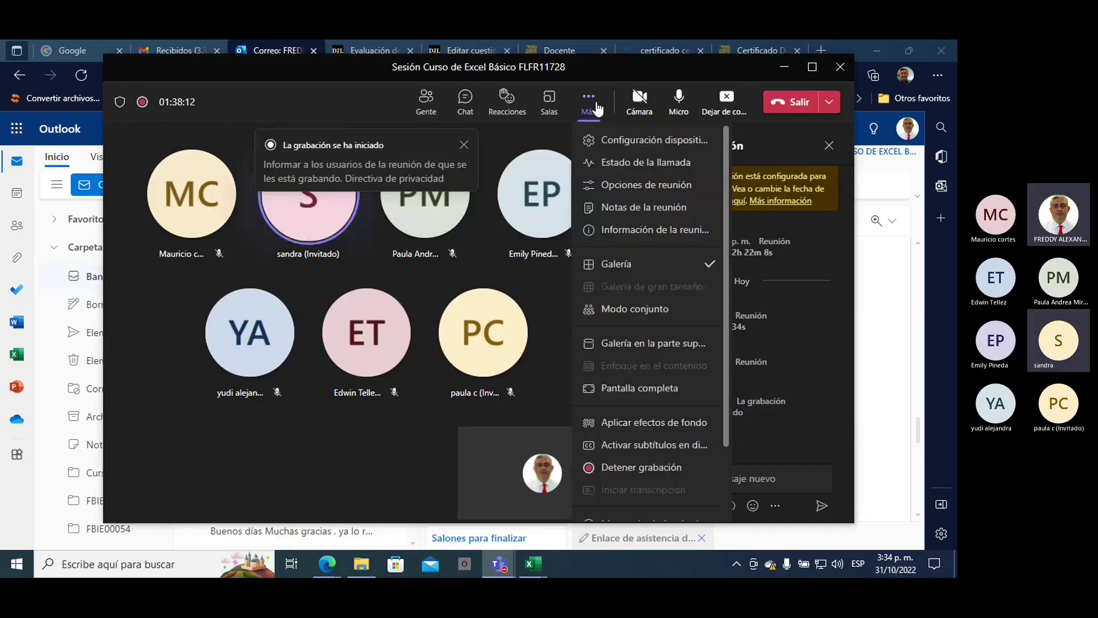
pyautogui.click(646, 467)
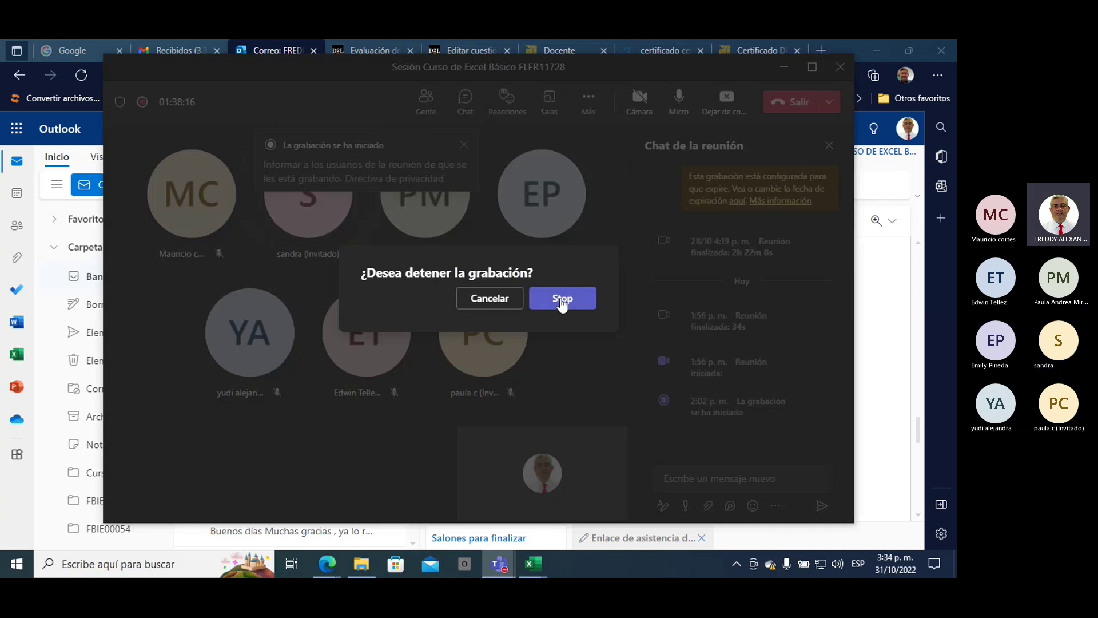